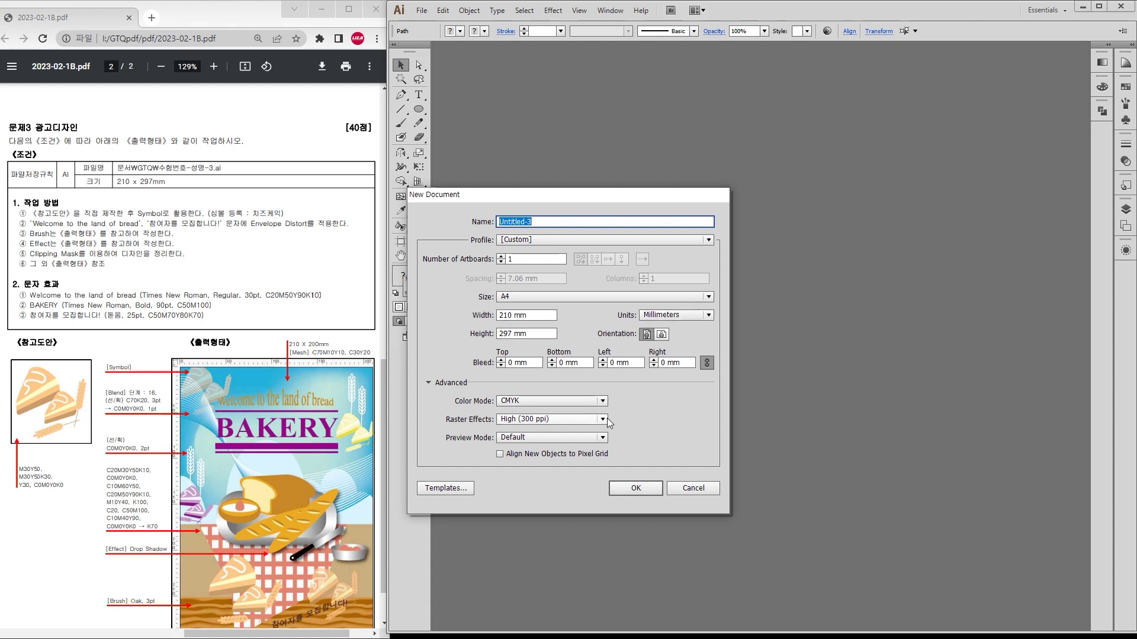
Step: Create a new A4 CMYK document of 210 x 297 mm and display the video rulers around the artboard
click(630, 489)
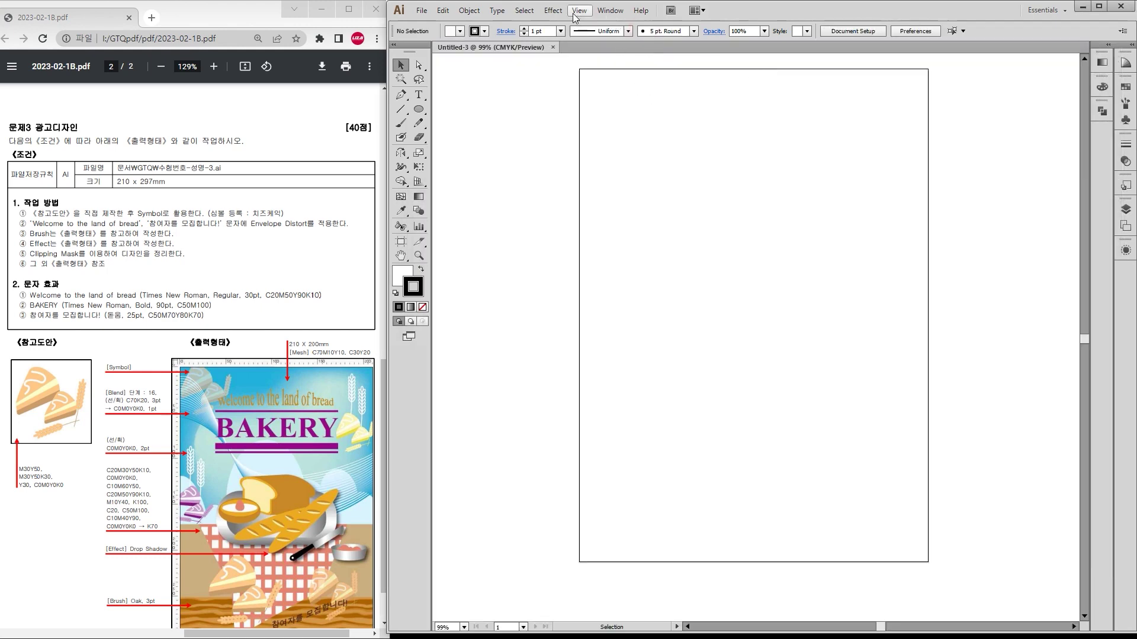
click(579, 10)
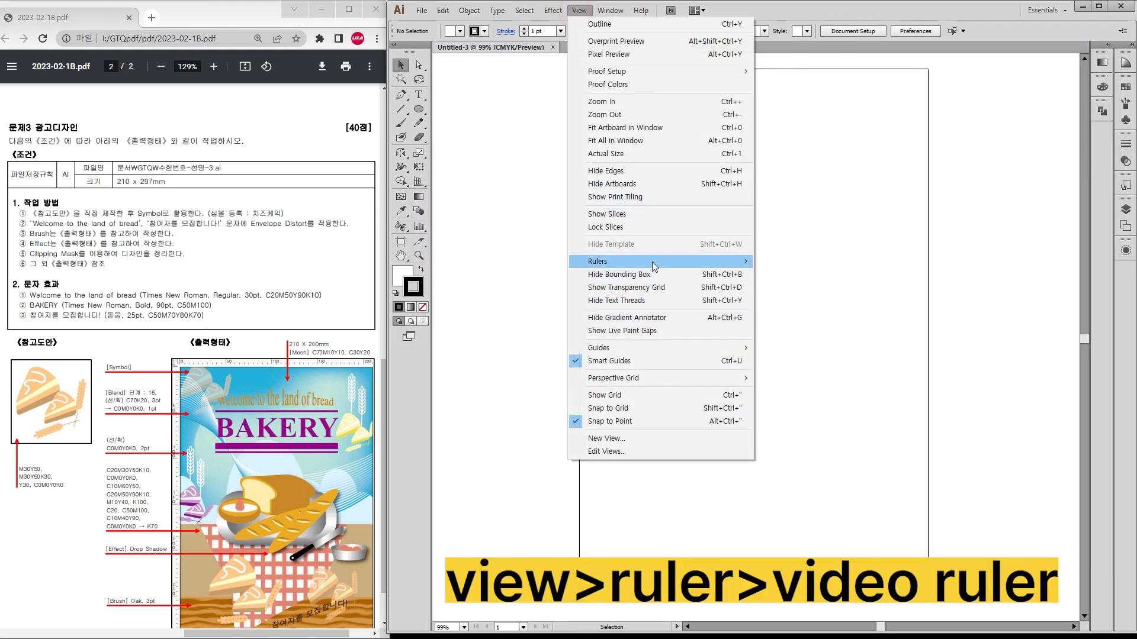
mouse_move(678, 264)
click(787, 291)
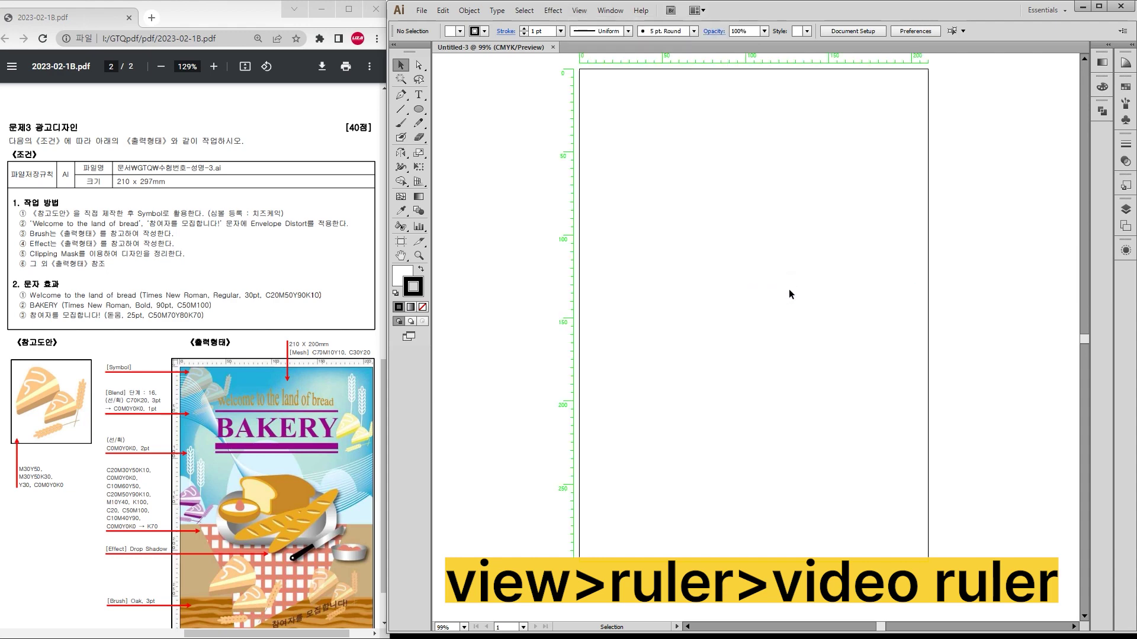
scroll(788, 294, up, 1)
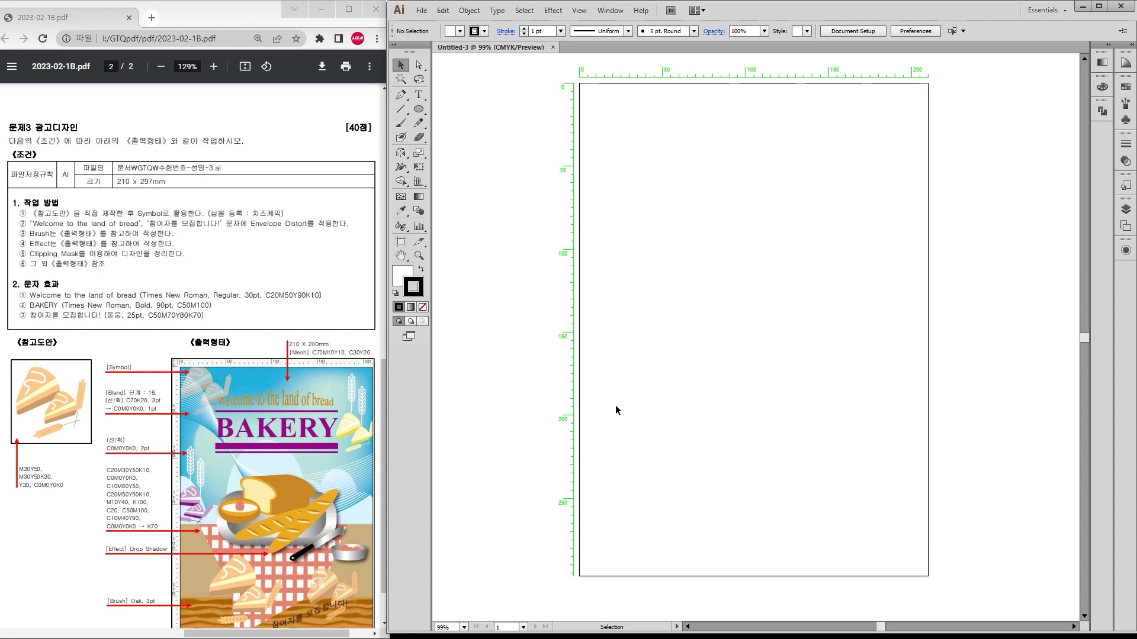
Step: Paste the copied colour swatches beside the artboard and bring the poster reference fully into view
key(ctrl+v)
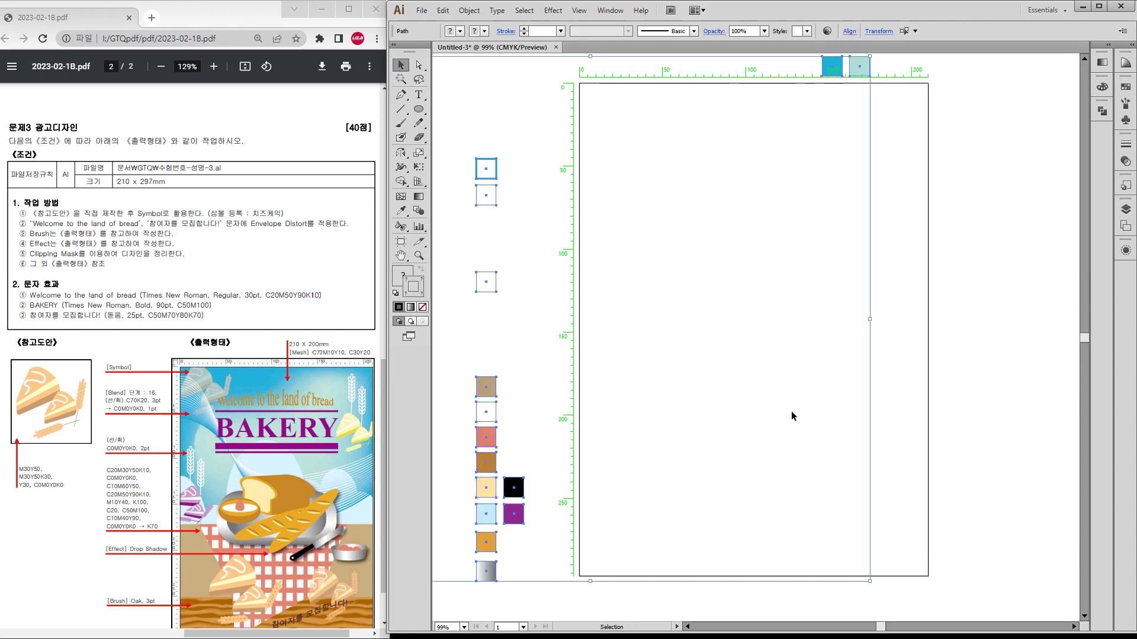
click(953, 346)
drag(665, 324, 799, 314)
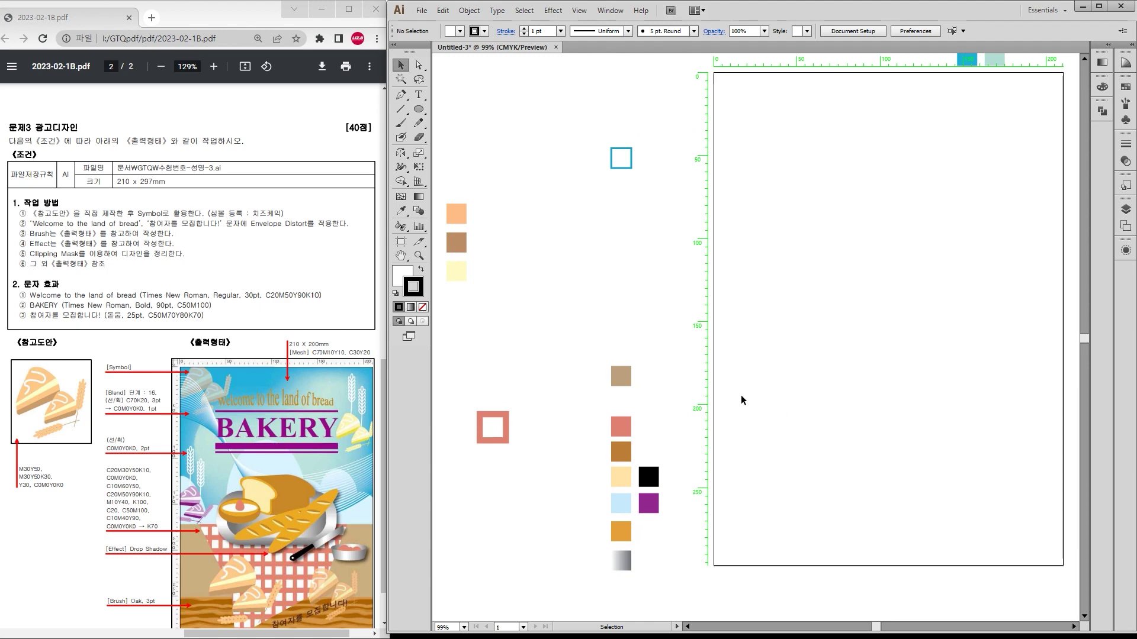
drag(835, 382, 742, 362)
scroll(215, 420, down, 1)
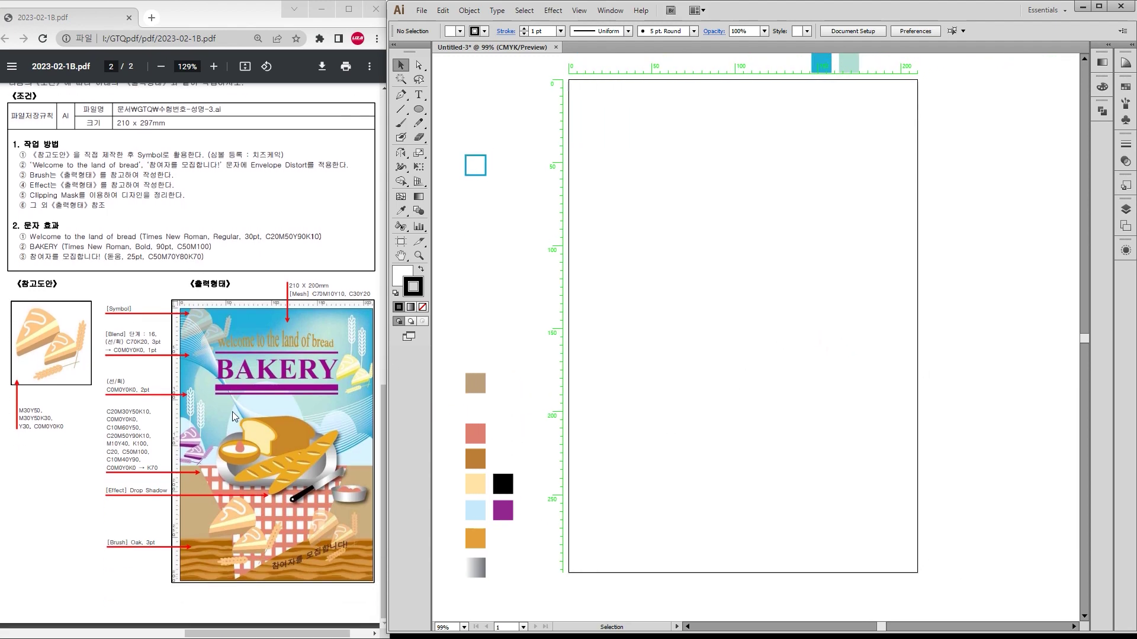
scroll(237, 592, right, 1)
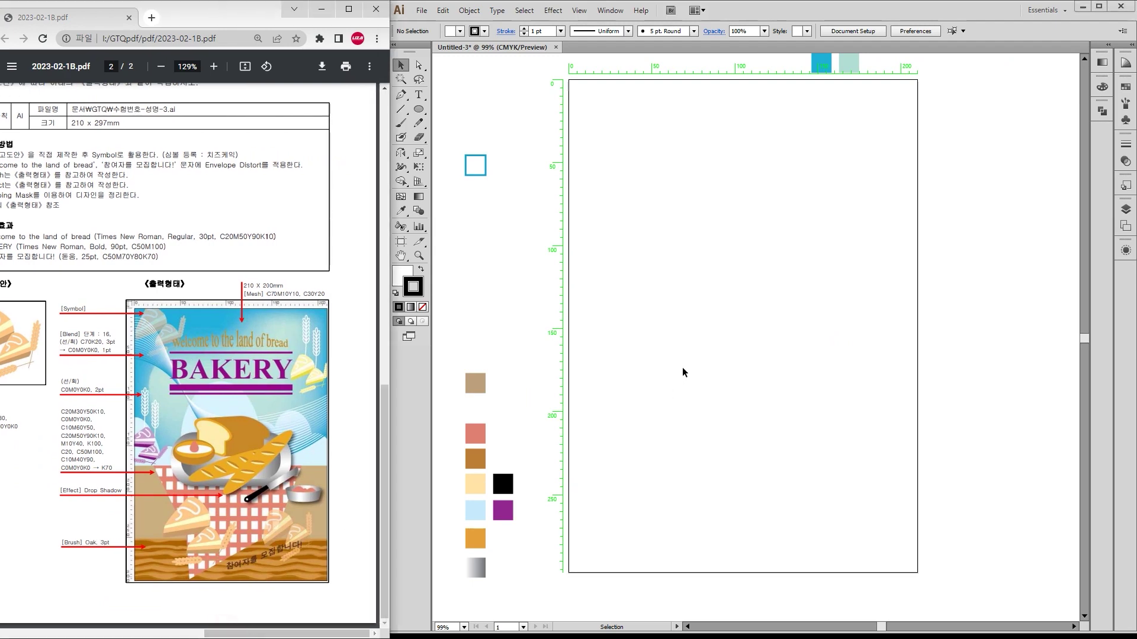
Step: Create a 210 x 297 mm rectangle and centre it horizontally and vertically on the artboard
drag(419, 109, 469, 114)
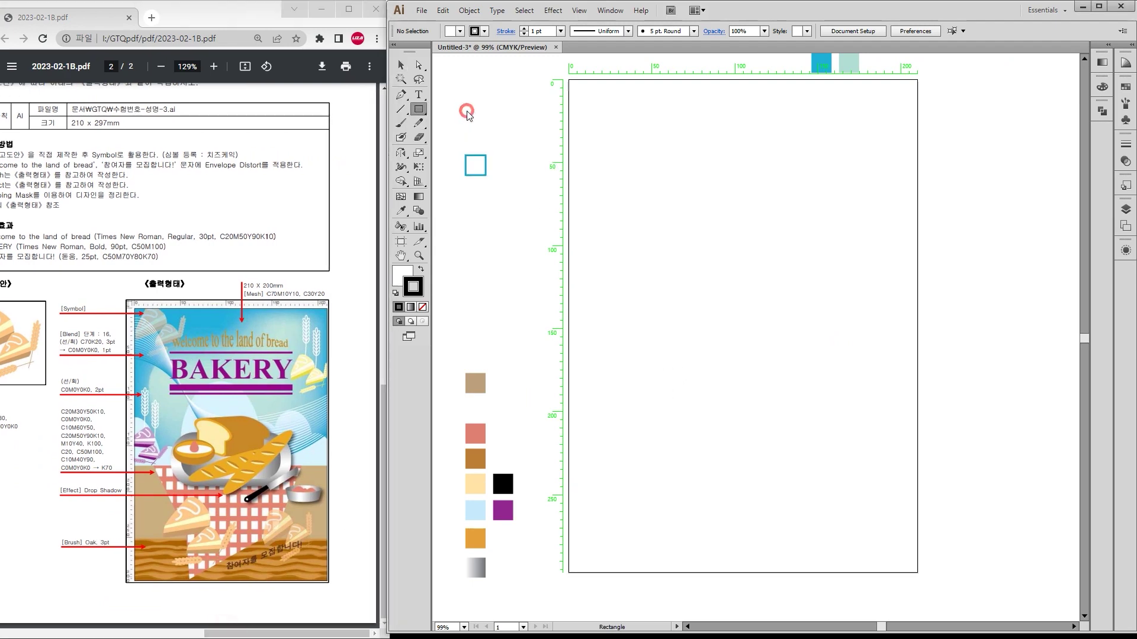
click(743, 217)
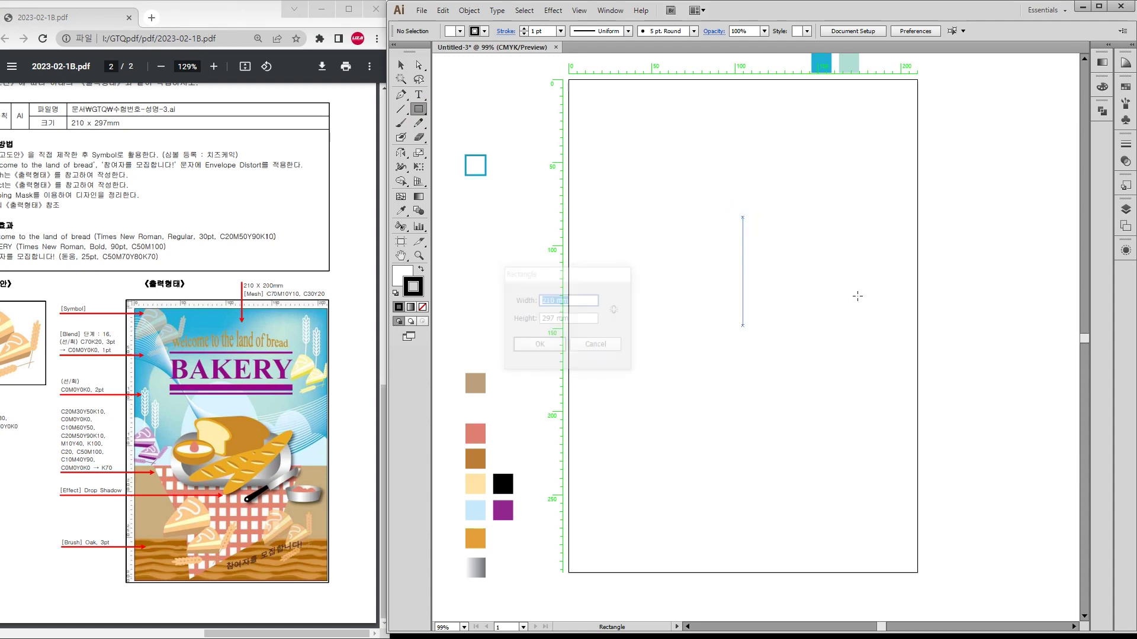
key(Return)
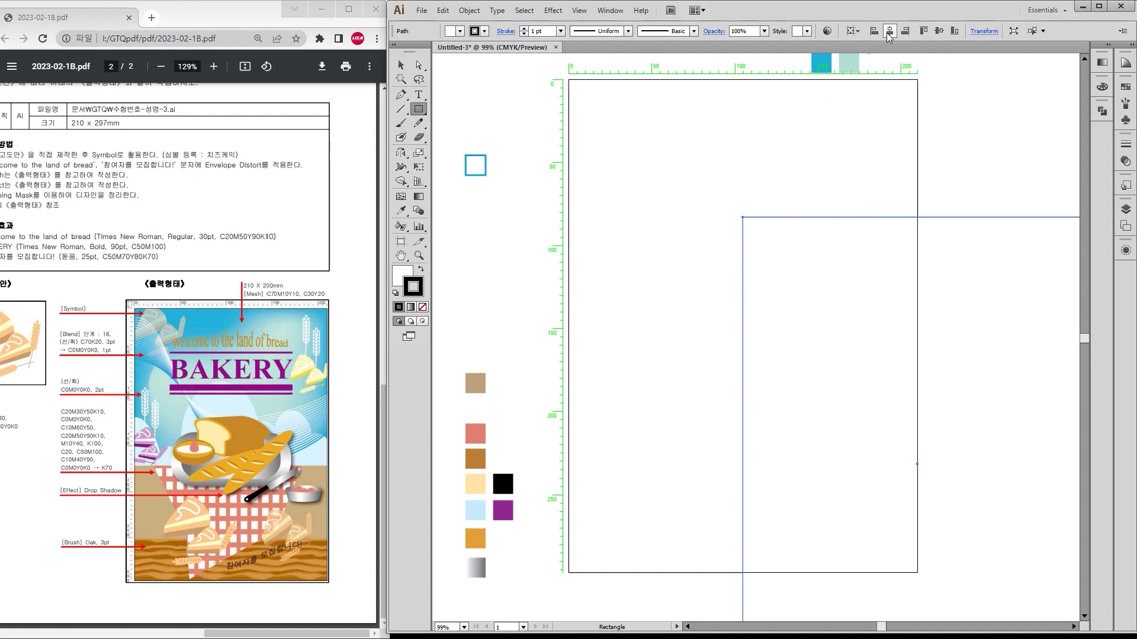
click(854, 30)
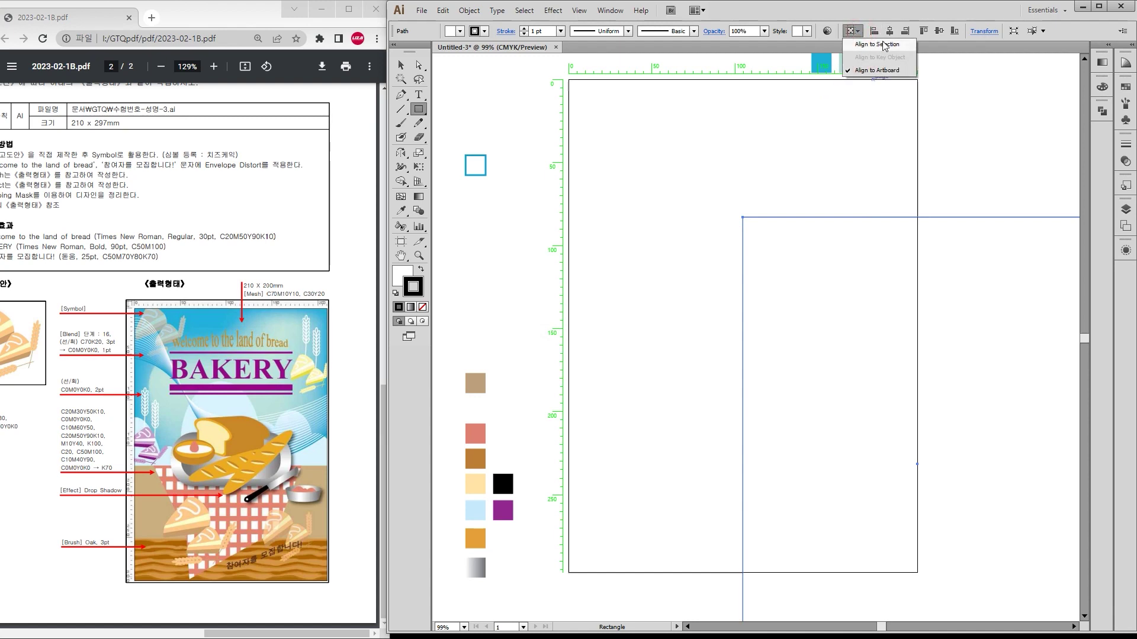
click(875, 70)
click(889, 30)
click(938, 32)
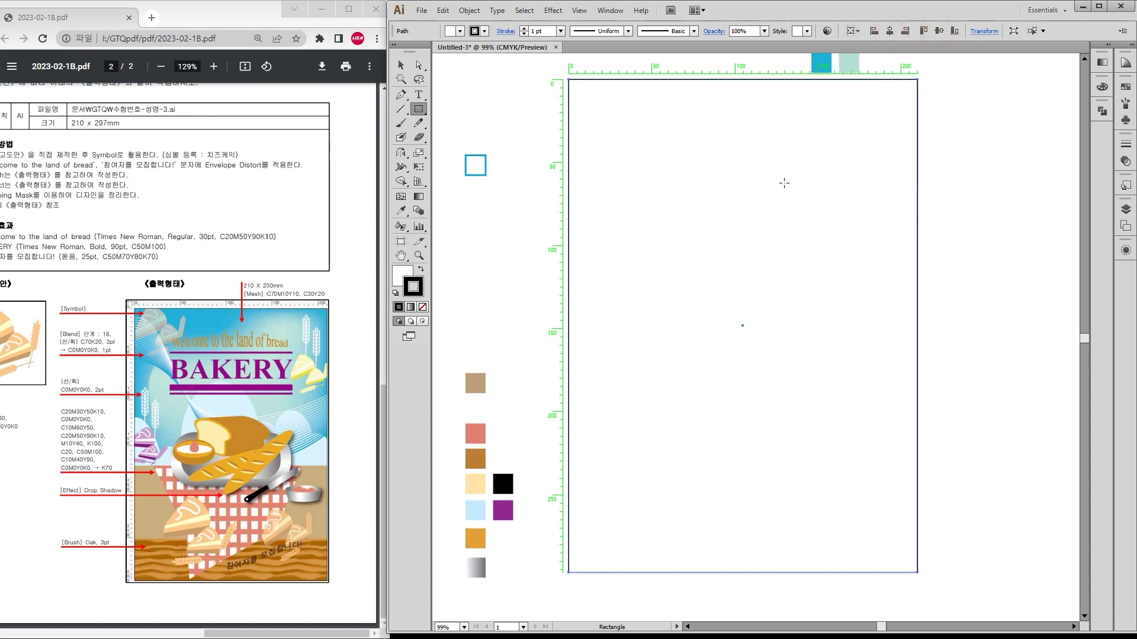
Step: Fill the background rectangle with the blue swatch using the Eyedropper tool
scroll(794, 93, up, 1)
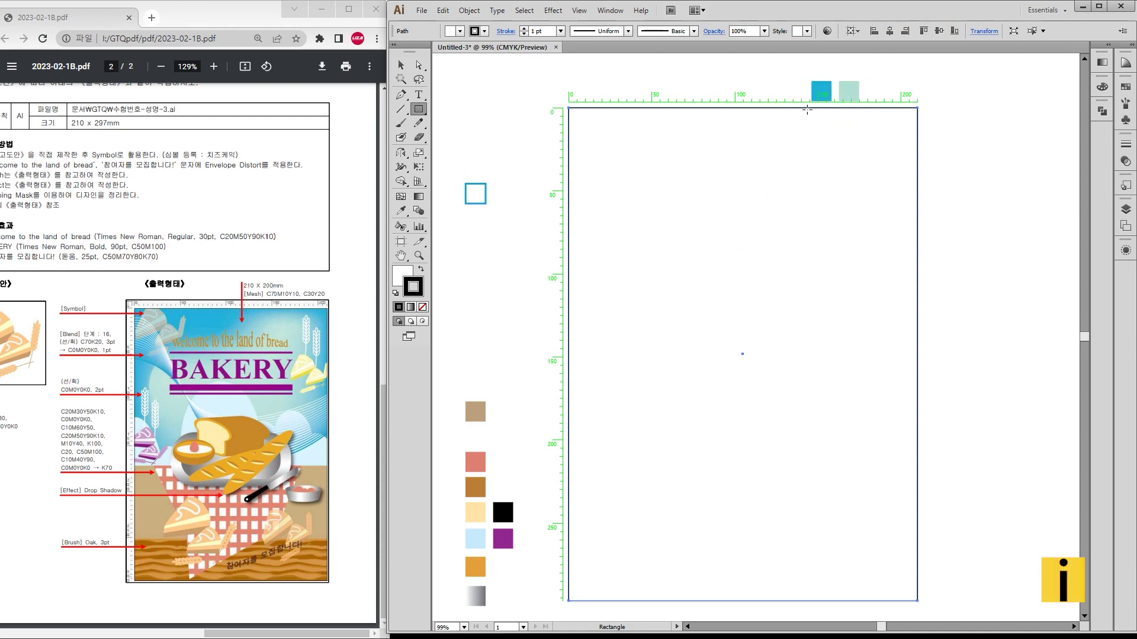
key(i)
click(822, 90)
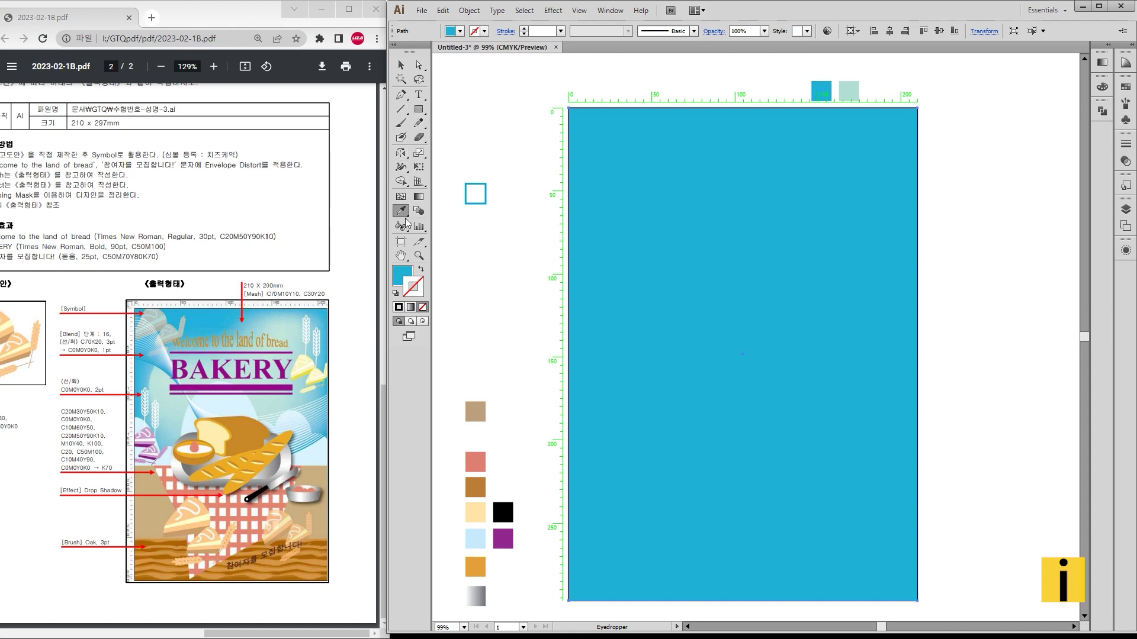
Step: Add two gradient mesh points to the blue background, one in the upper right and one at mid-left
click(401, 196)
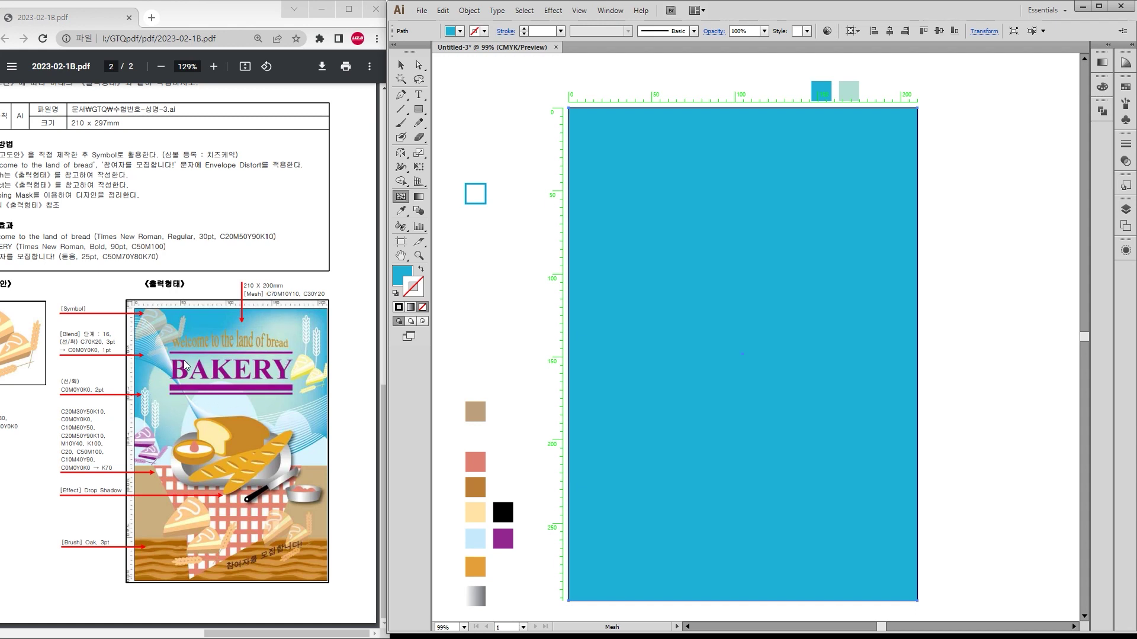
click(839, 181)
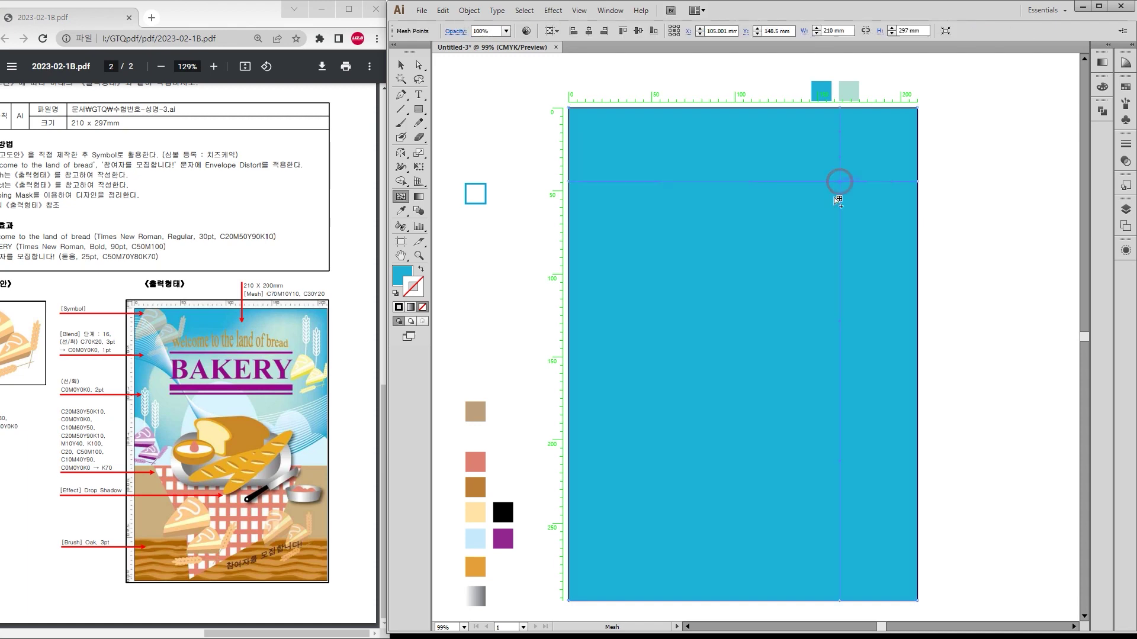
click(642, 280)
Step: Select the inner mesh points except the upper-left one and colour them with the pale green swatch
click(419, 78)
mouse_move(848, 323)
mouse_down()
mouse_move(809, 211)
mouse_move(816, 135)
mouse_move(875, 165)
mouse_move(876, 271)
mouse_move(850, 325)
mouse_up()
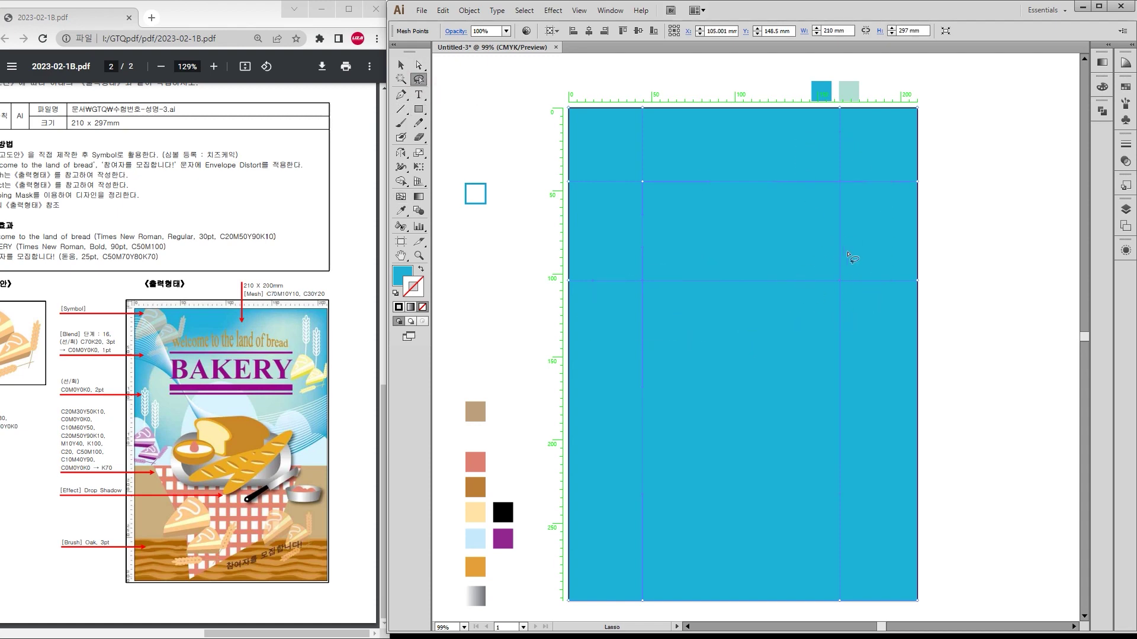
key(i)
click(848, 91)
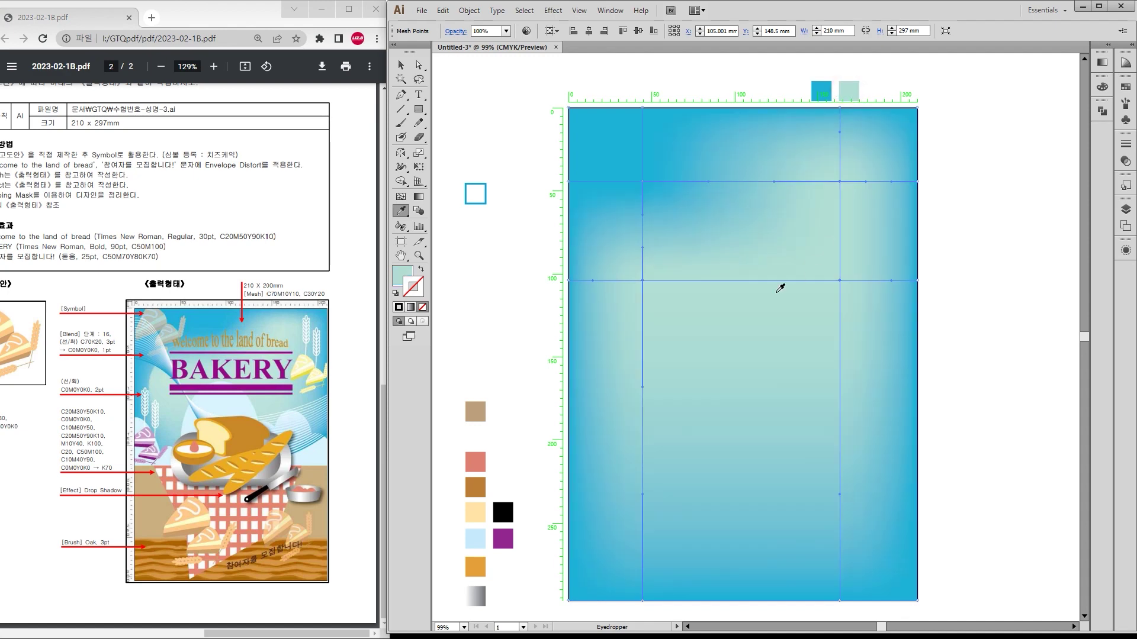
Step: Bend the upper handle of the mid-left mesh point toward the artboard's left edge to curve the gradient
key(a)
click(642, 280)
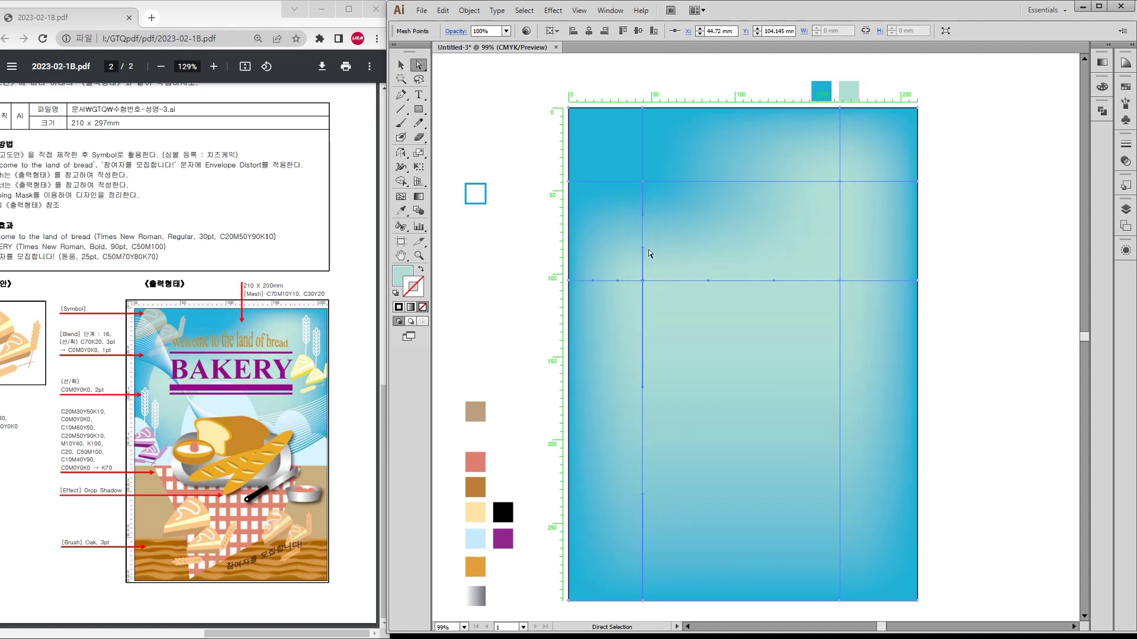
drag(646, 251, 601, 252)
click(999, 369)
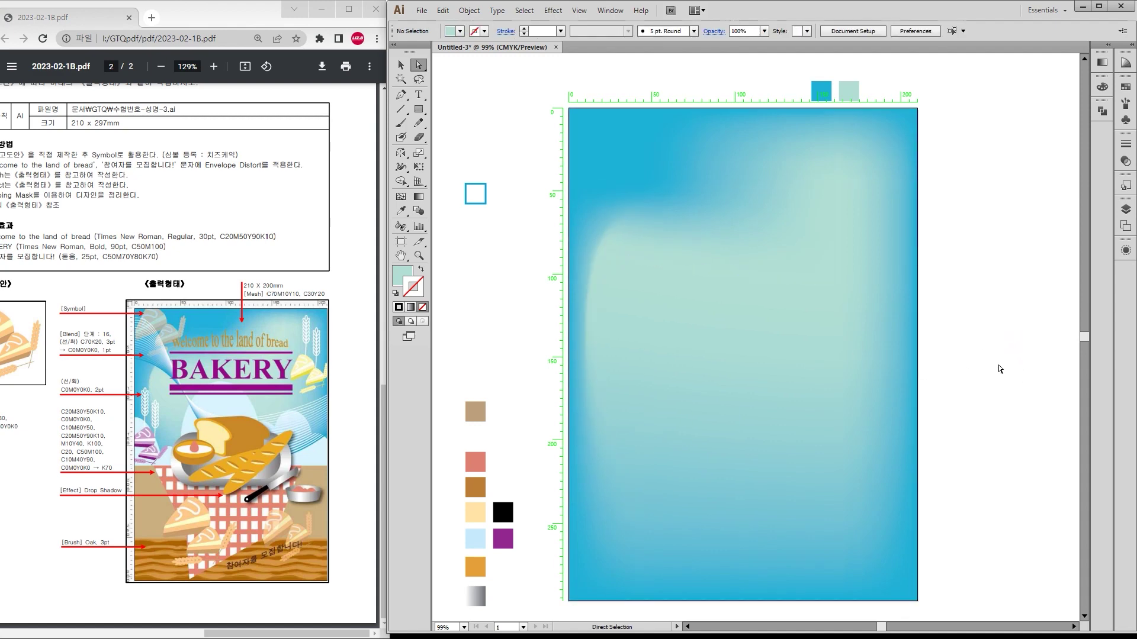
Step: Lock the gradient mesh background so it cannot be selected
click(401, 65)
click(610, 123)
click(469, 10)
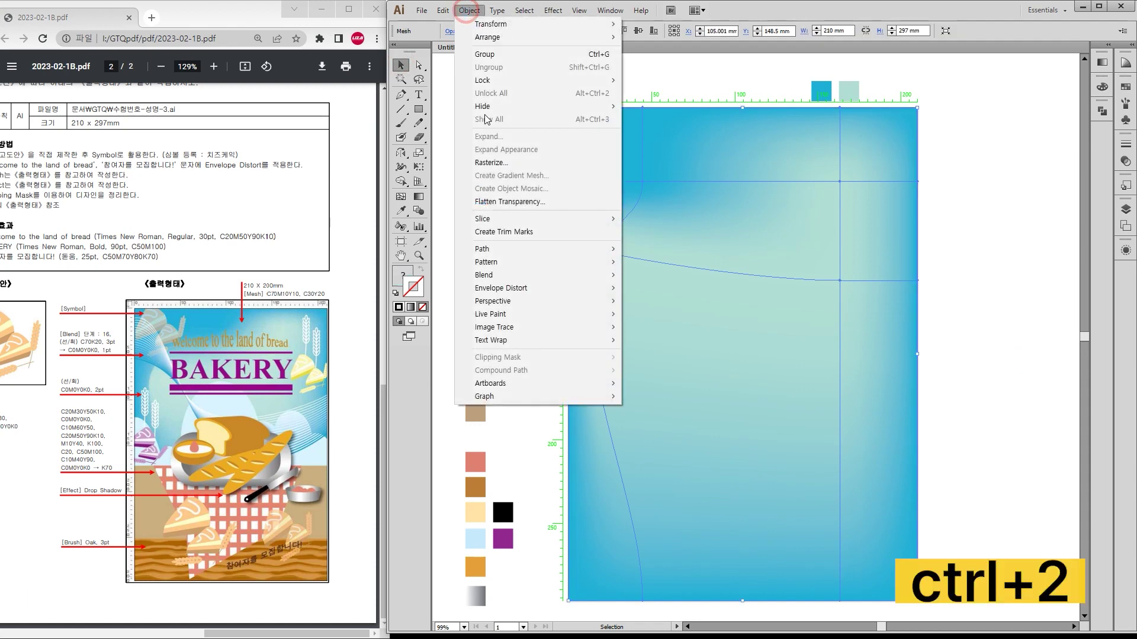
mouse_move(540, 81)
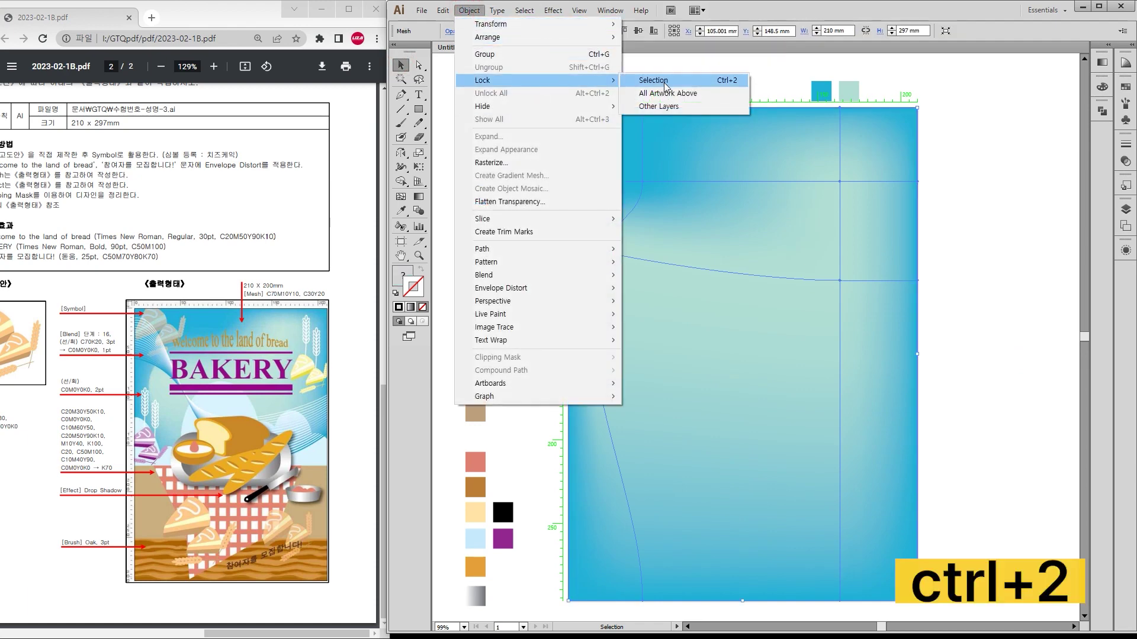
click(664, 86)
click(1000, 243)
click(781, 261)
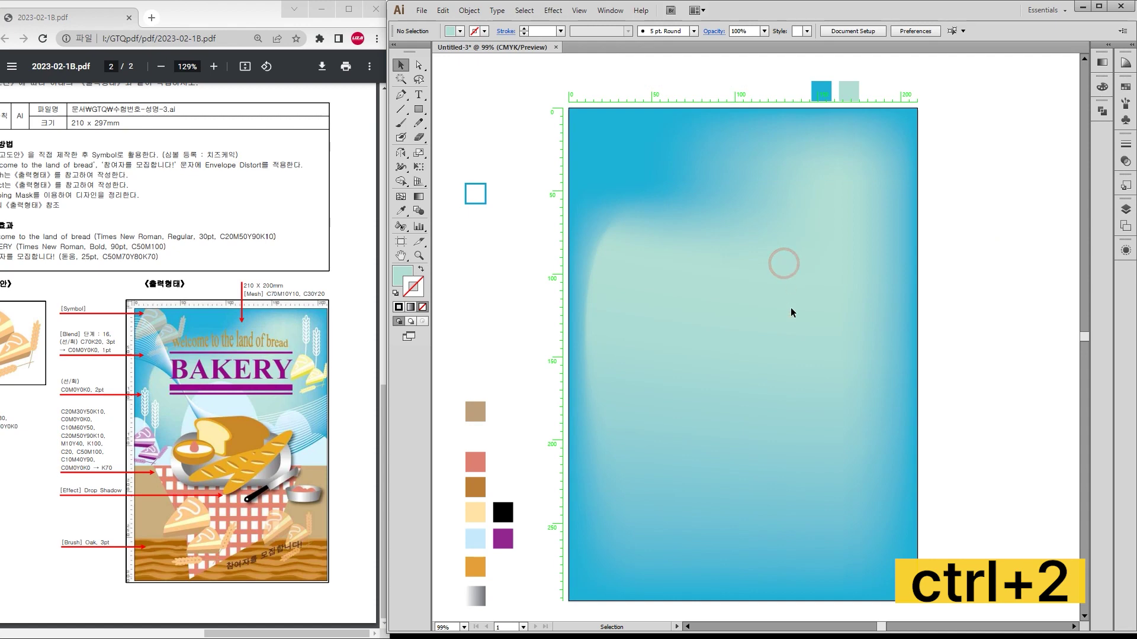
Step: Draw a curved Pen path from just outside the artboard's upper-left edge to about X 77.5 mm, Y 105 mm
click(401, 94)
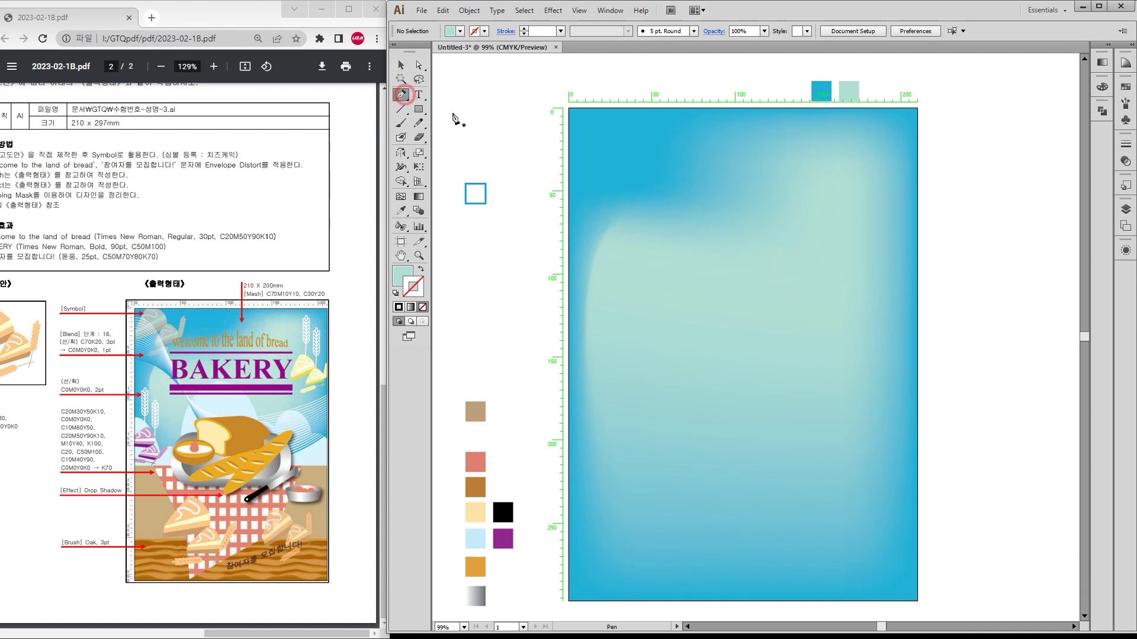
click(554, 151)
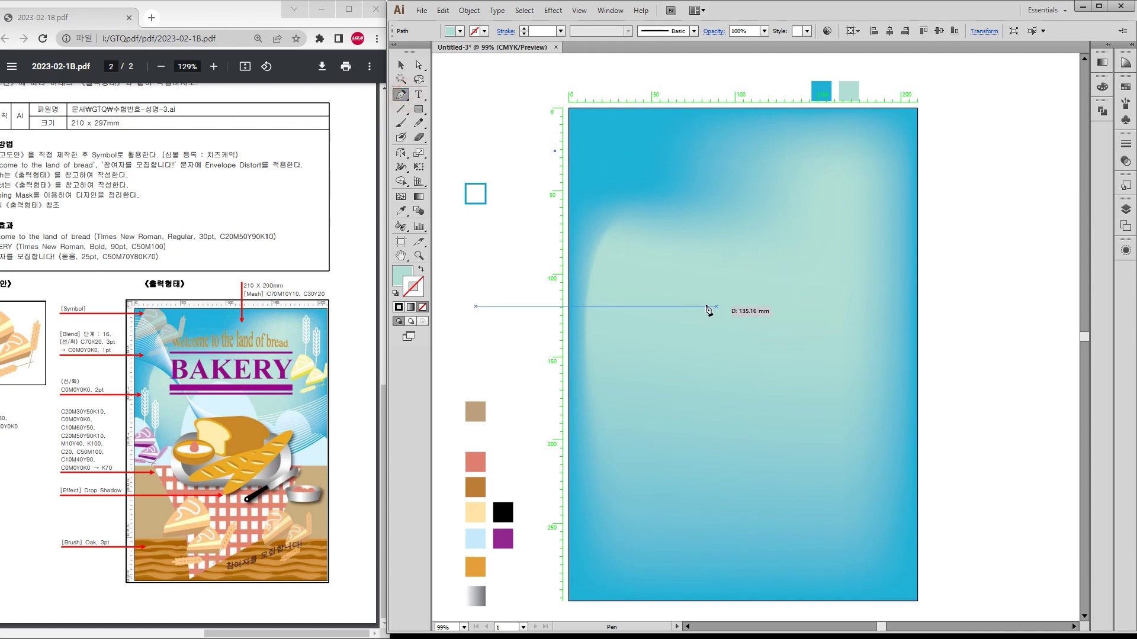
drag(697, 283, 745, 368)
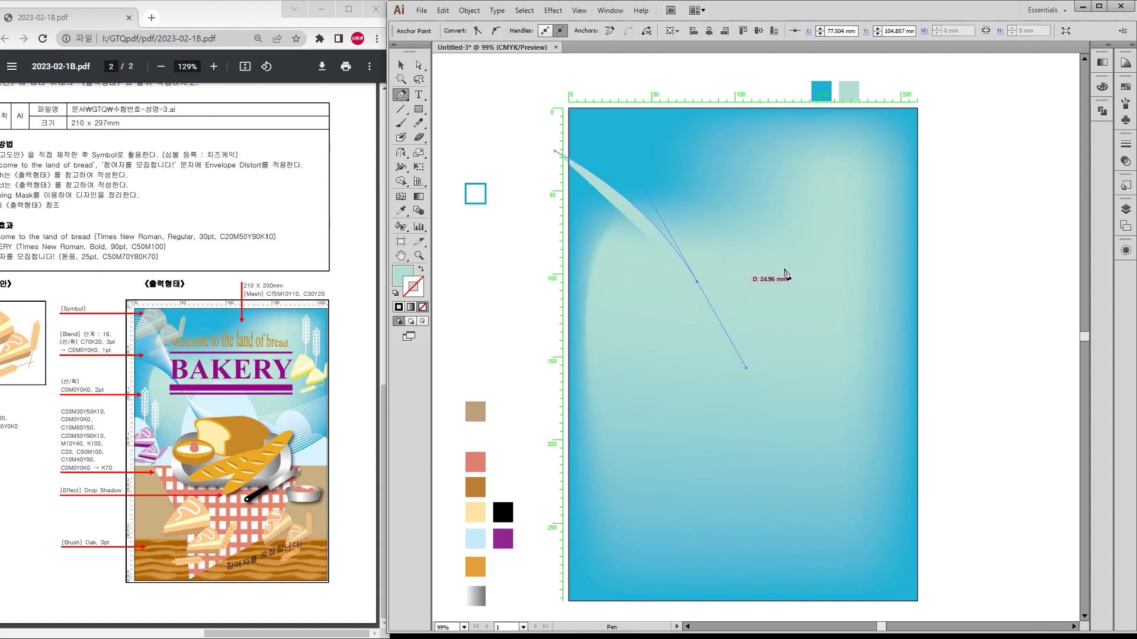
click(401, 64)
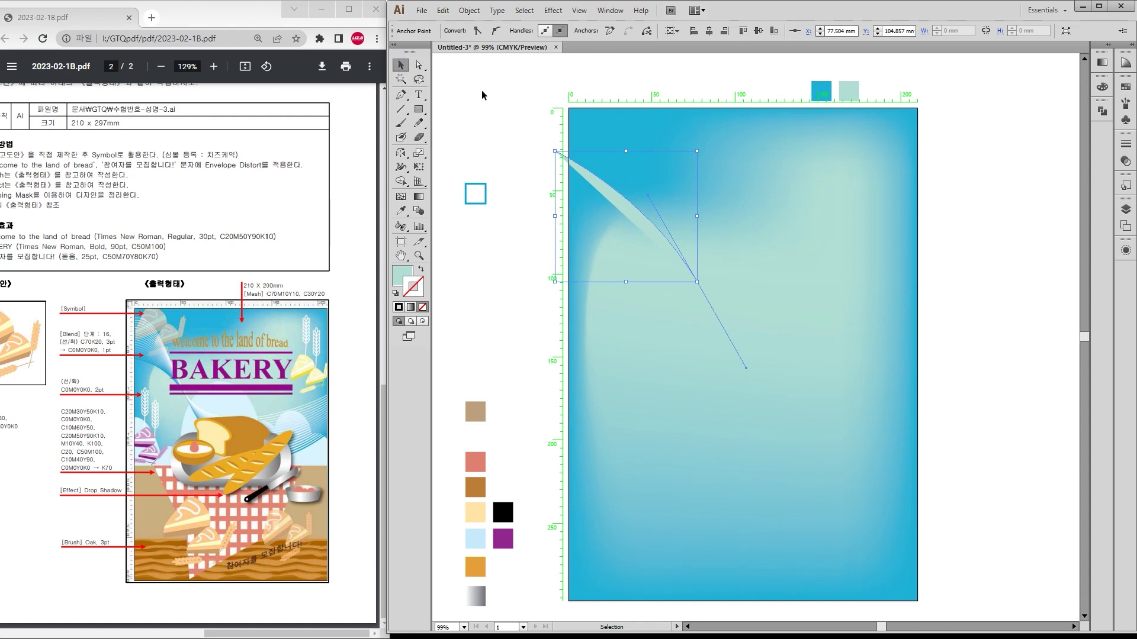
key(a)
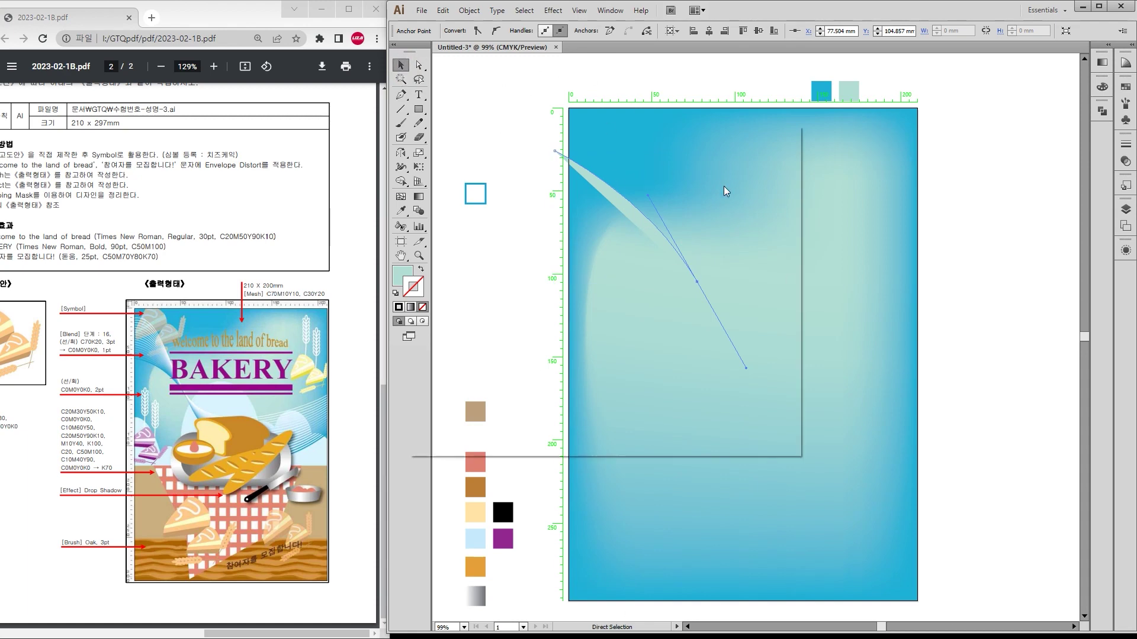
Step: Save the document in the GTQ folder as 000000-성명-3.ai in Adobe Illustrator format, replacing the existing file
key(ctrl+s)
click(522, 212)
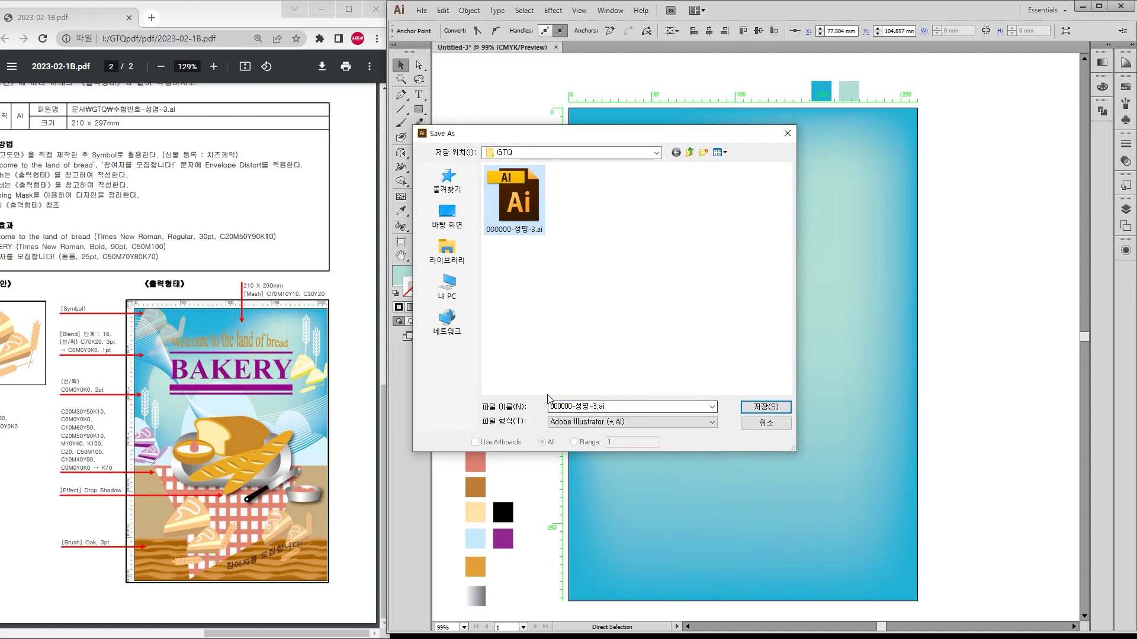
click(588, 406)
click(765, 407)
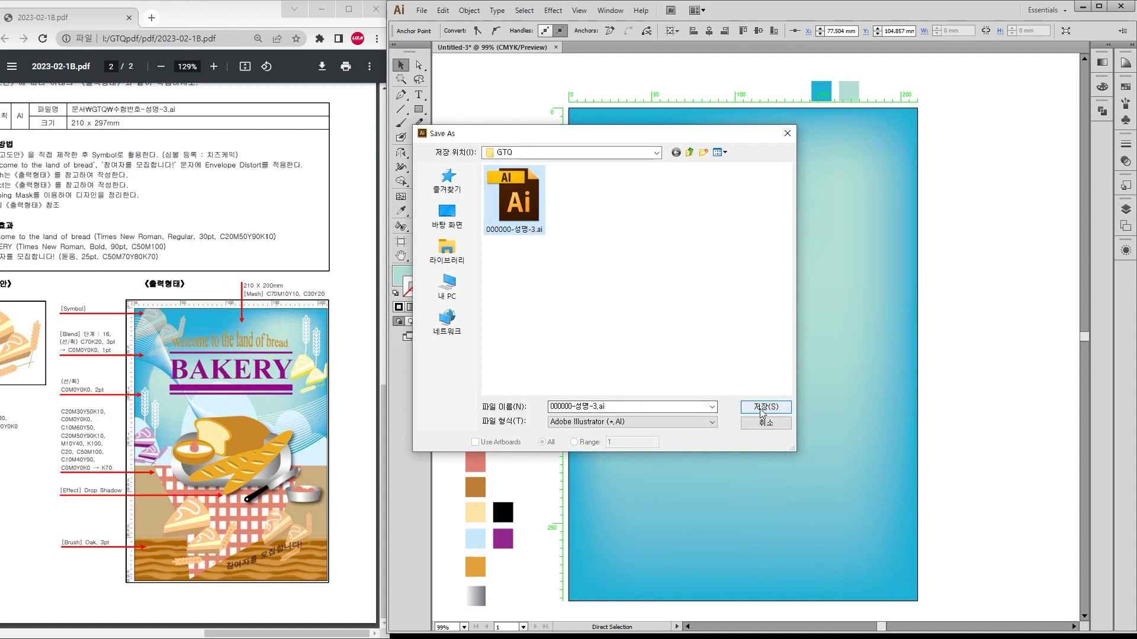
click(694, 362)
key(Return)
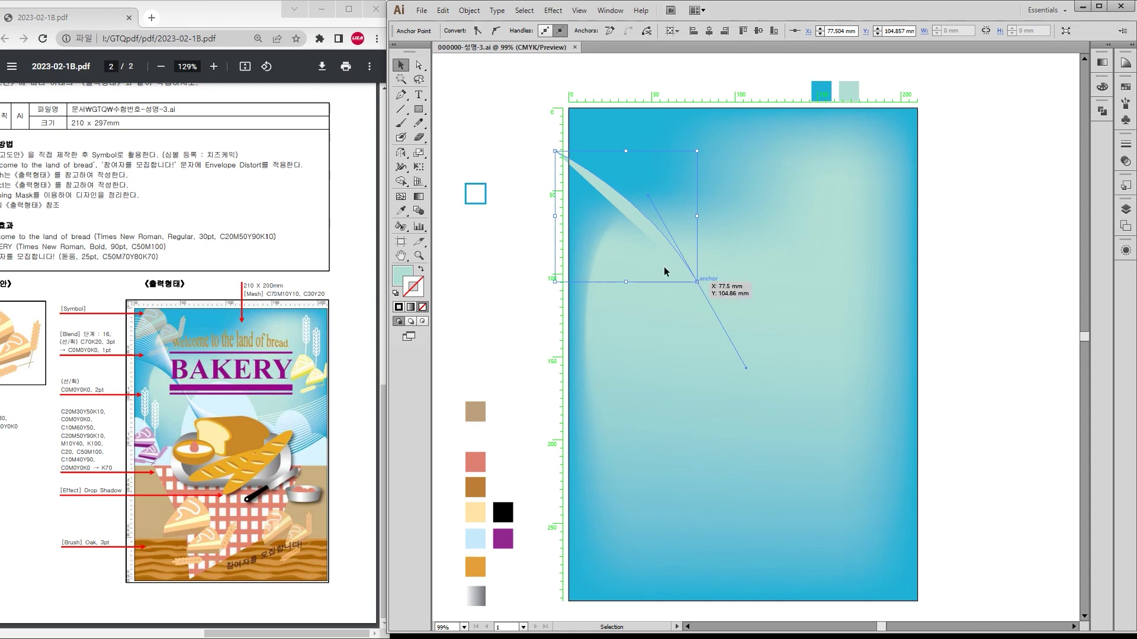
Step: Extend the Pen curve to the artboard's right edge at about X 210 mm, Y 151 mm with an upward-sloping handle
key(p)
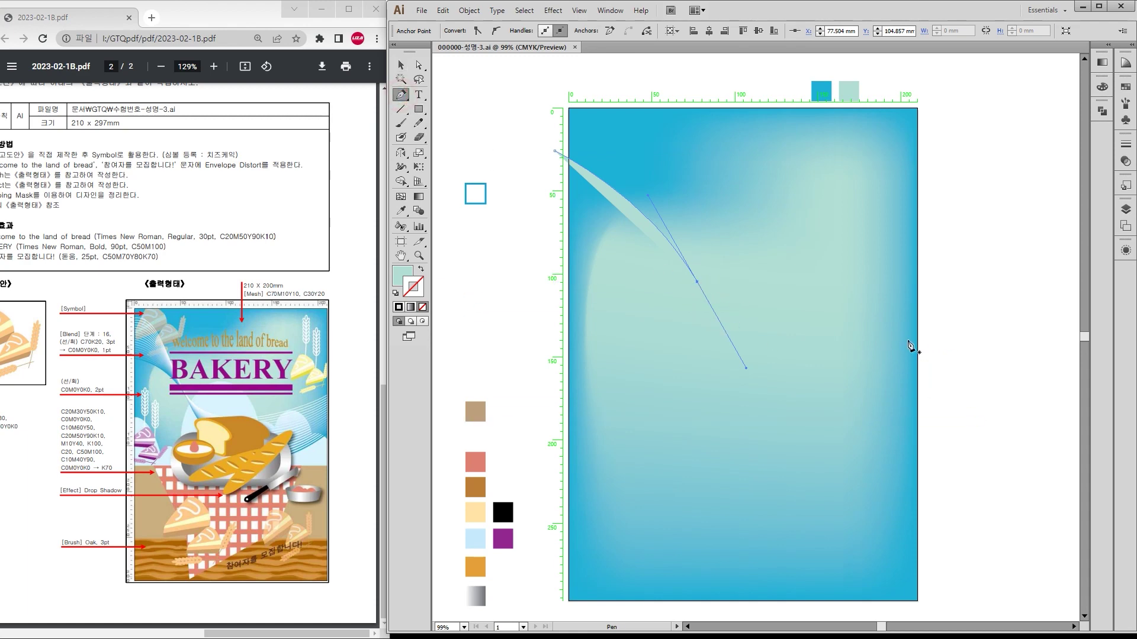
drag(917, 353, 967, 338)
key(ctrl+z)
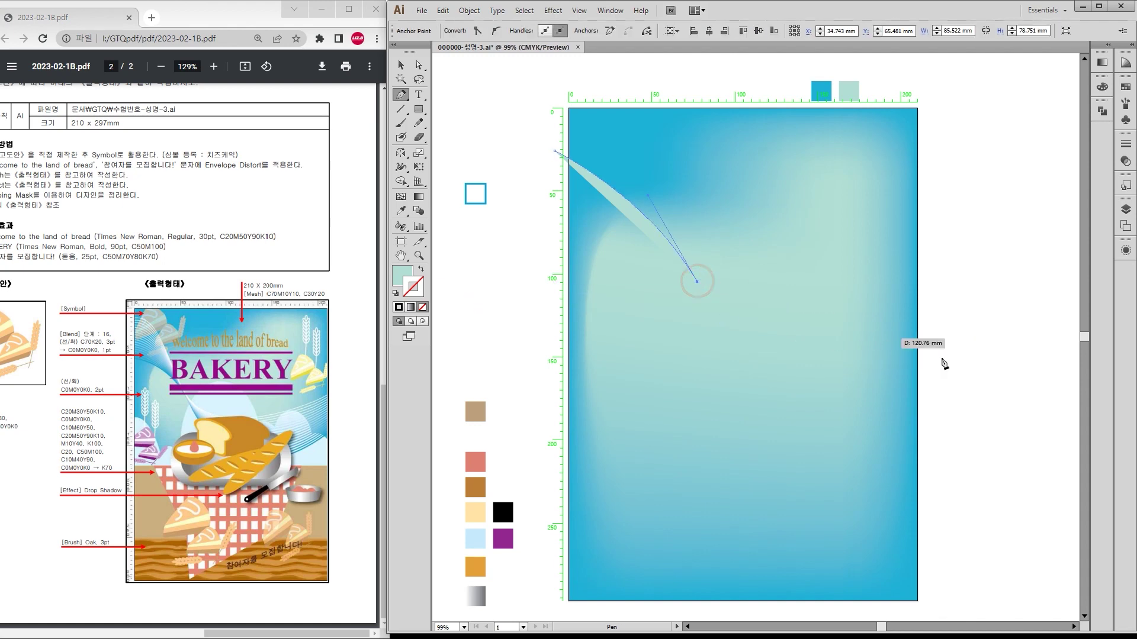
drag(916, 358, 1049, 306)
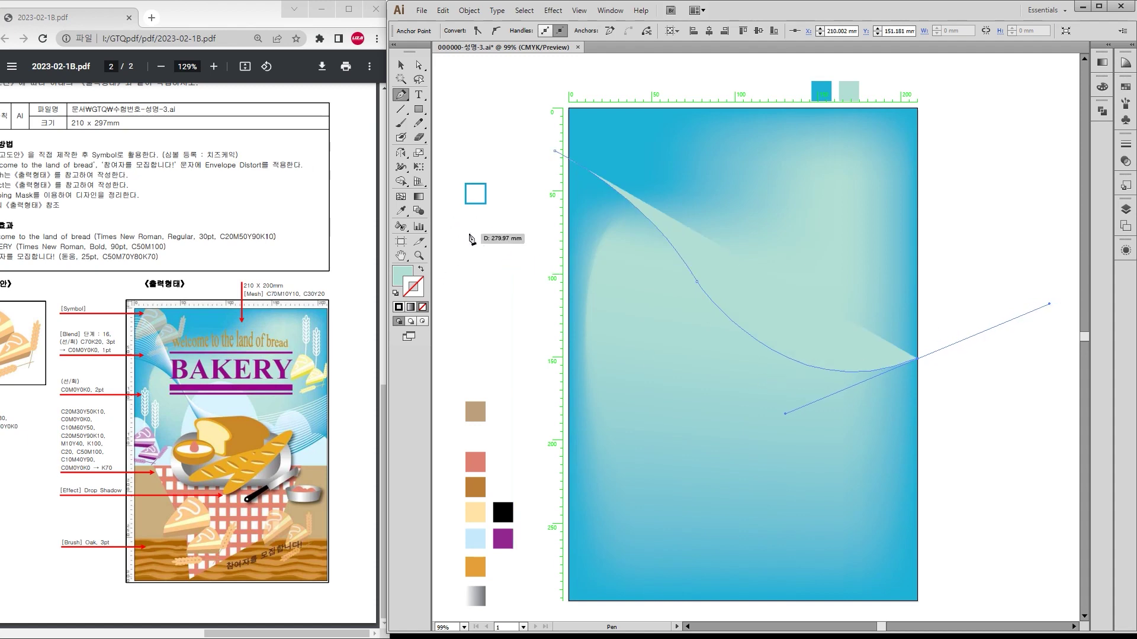
Step: Copy the white 1 pt outline swatch's styling onto the curve and duplicate the curve about 14 mm higher
key(i)
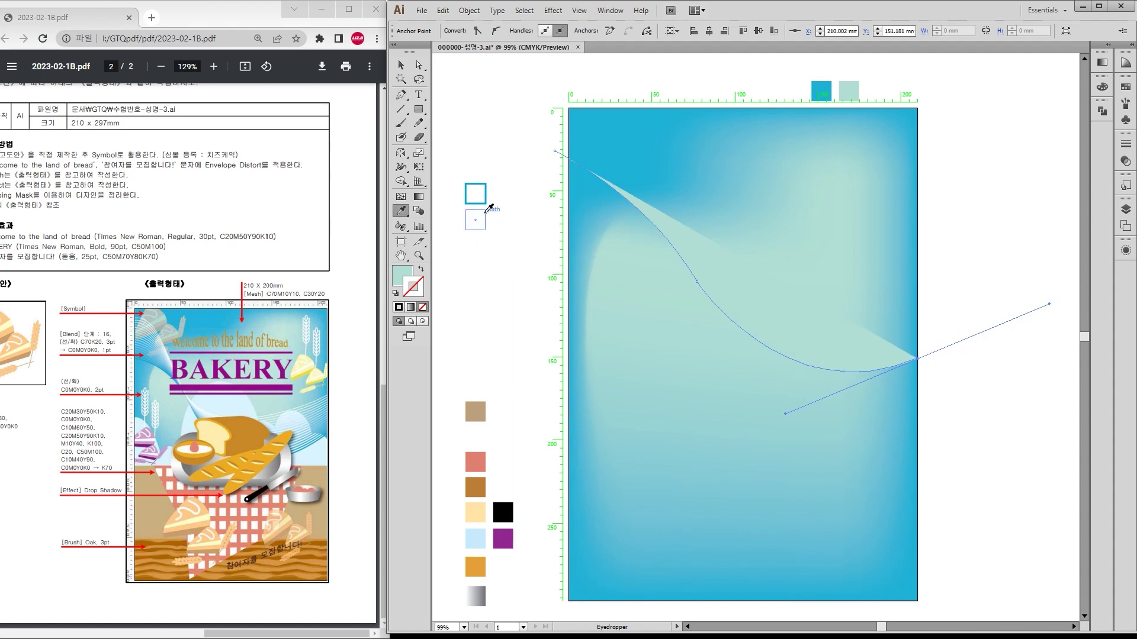
click(487, 211)
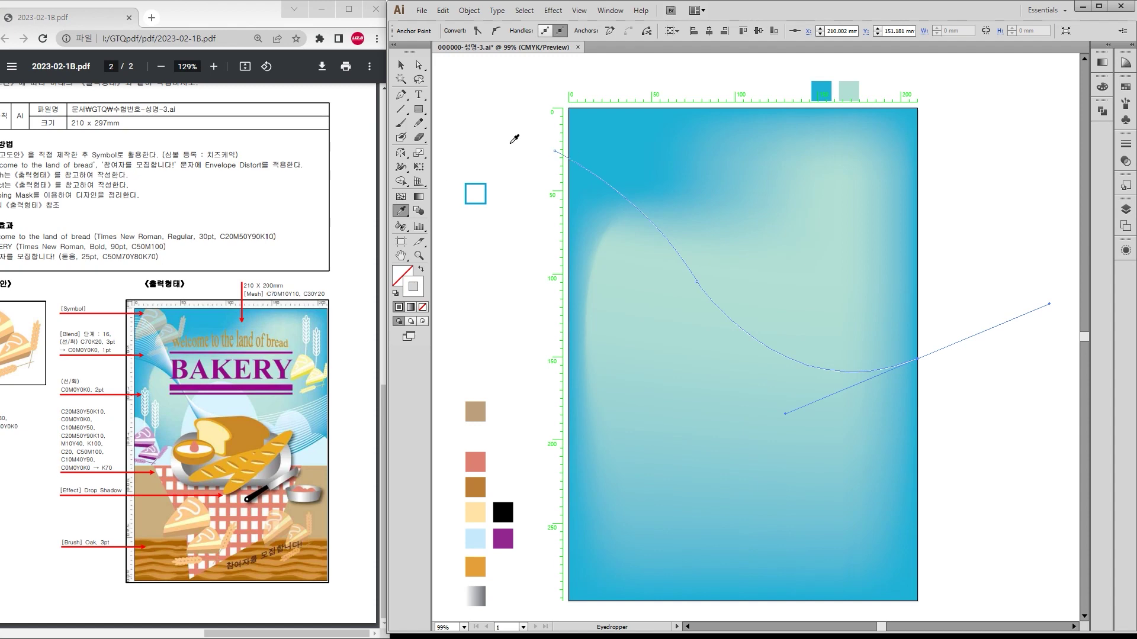
click(399, 65)
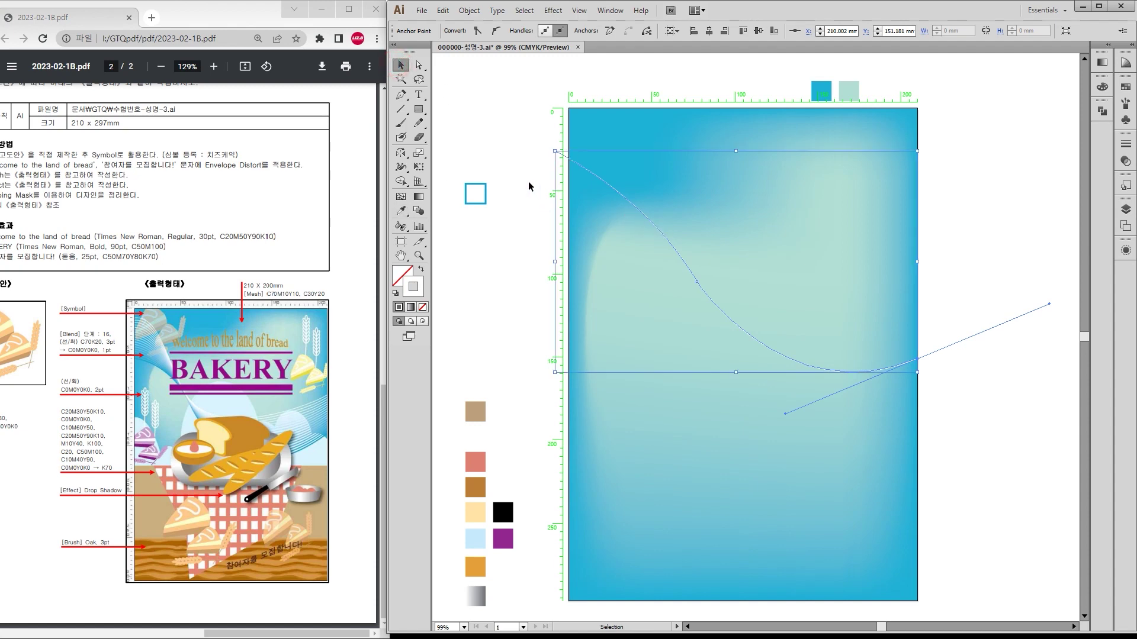
drag(608, 181, 607, 161)
click(1010, 264)
Step: Apply the blue outline swatch's 3 pt stroke without fill to the lower of the two curves
click(729, 294)
drag(766, 323, 764, 349)
key(i)
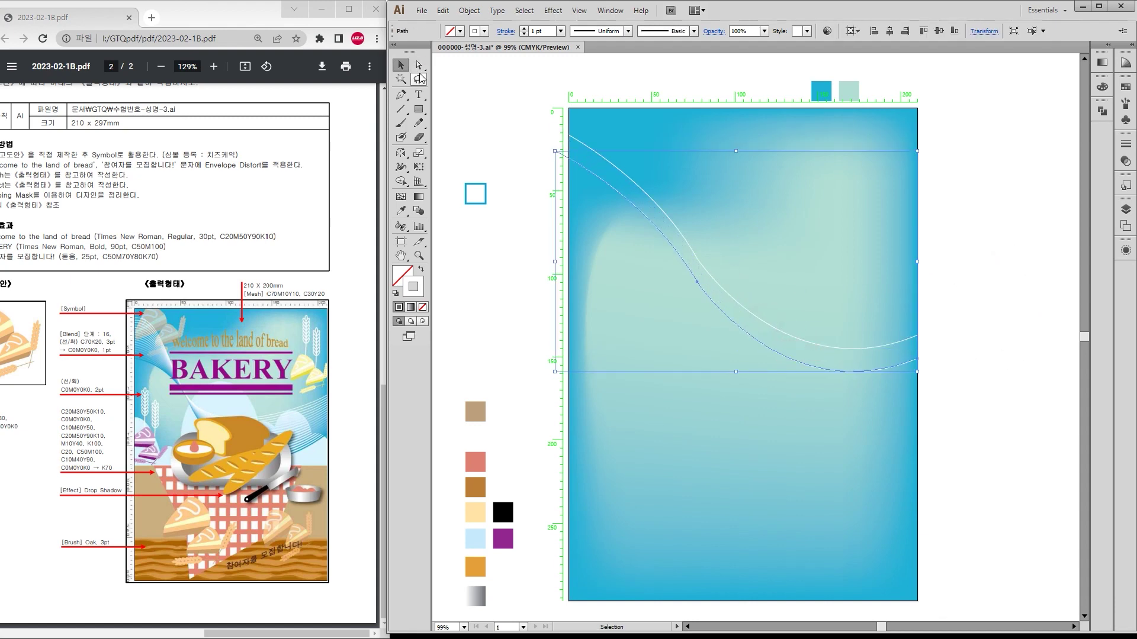
click(479, 184)
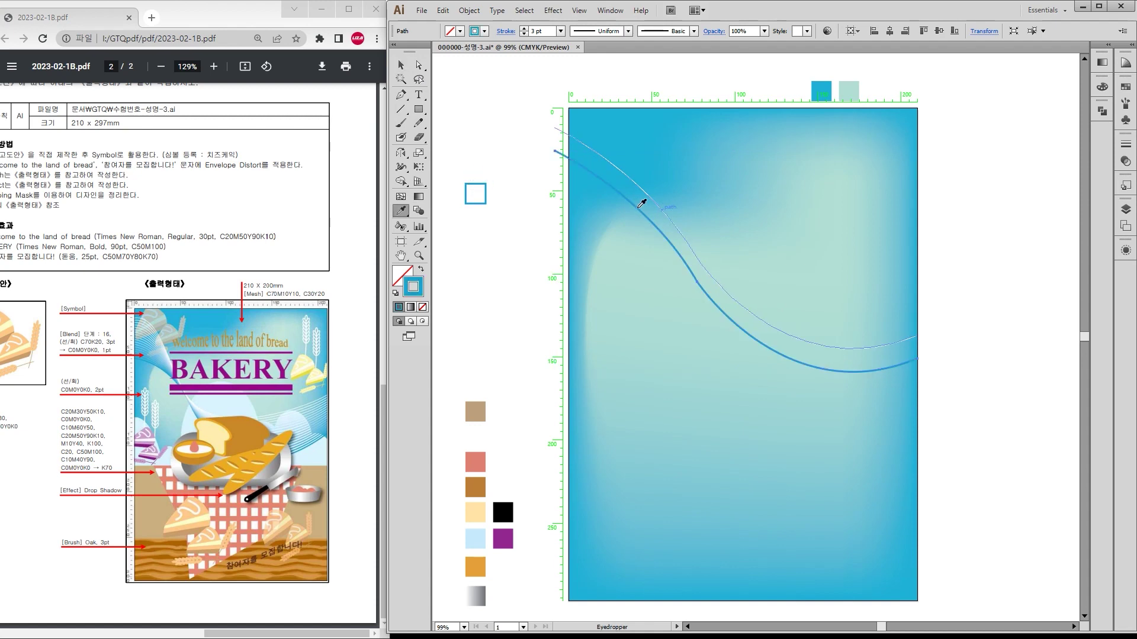
Step: Reshape the blue curve by shifting its middle anchor slightly, lowering both end anchors well below the white curve and adjusting the end handle
click(420, 66)
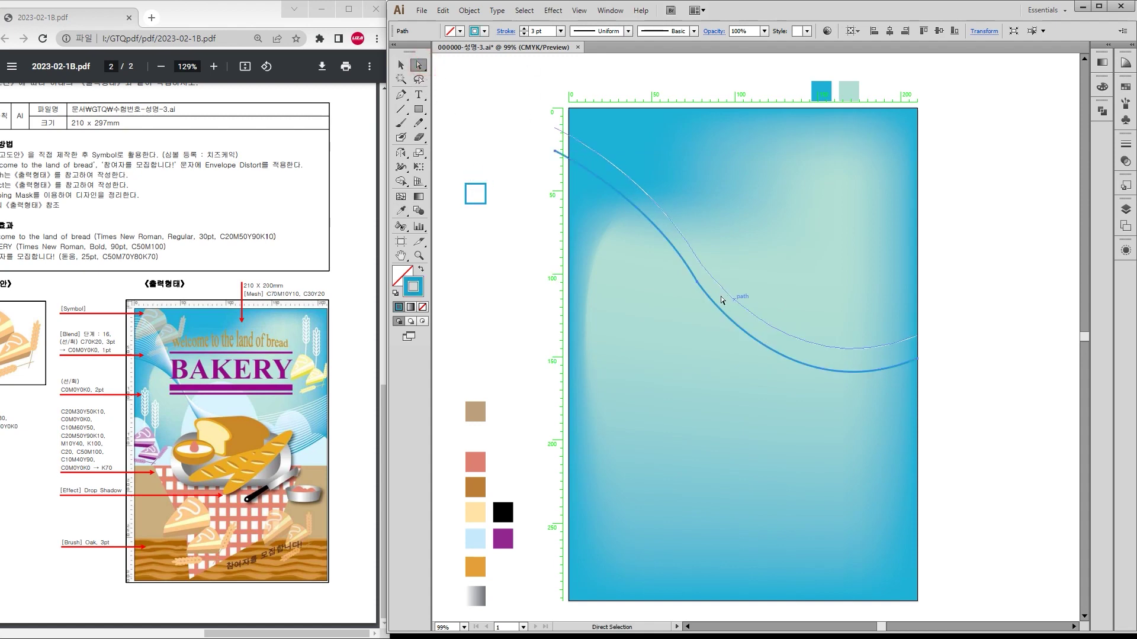
click(696, 282)
drag(698, 282, 704, 275)
drag(555, 155, 543, 230)
drag(917, 359, 919, 424)
drag(785, 477, 749, 487)
Step: Lower the white curve's right end slightly and smooth the blue curve's bend, with its middle anchor at about X 65 mm, Y 97 mm
drag(916, 338, 917, 346)
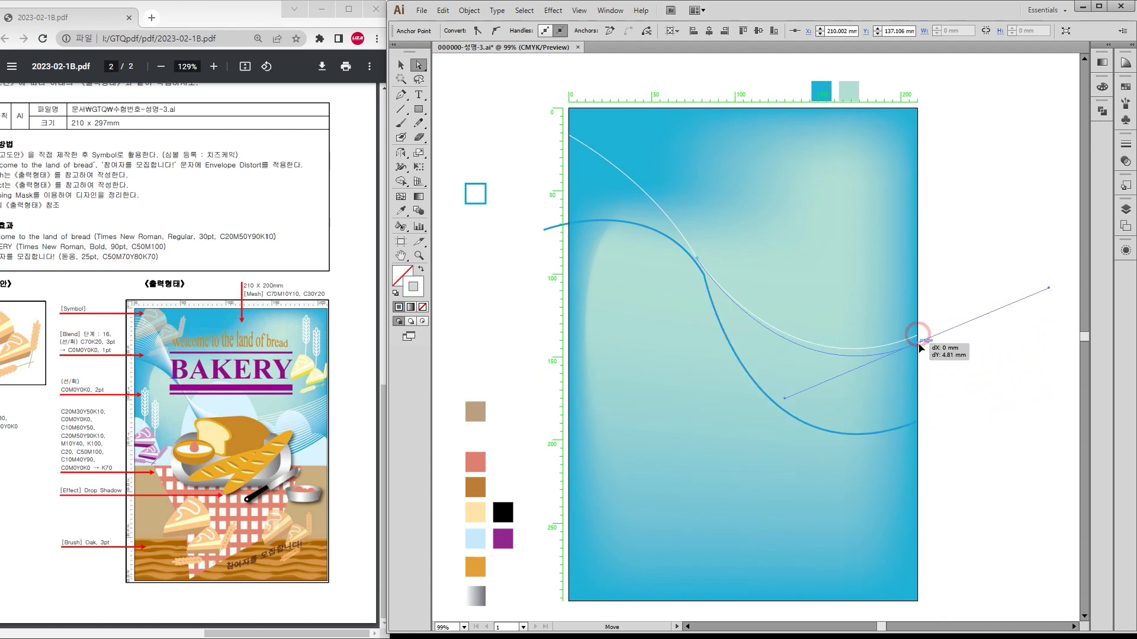
mouse_move(698, 262)
mouse_down()
mouse_move(709, 269)
mouse_move(689, 278)
mouse_up()
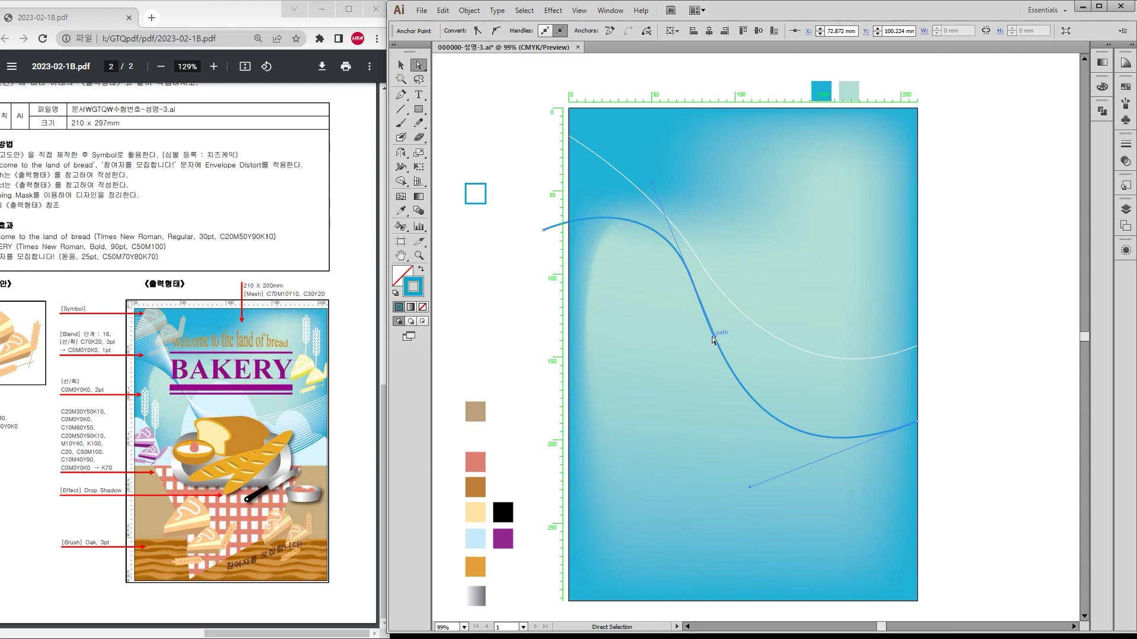
drag(715, 338, 730, 330)
mouse_move(691, 277)
mouse_down()
mouse_move(705, 285)
mouse_move(678, 272)
mouse_up()
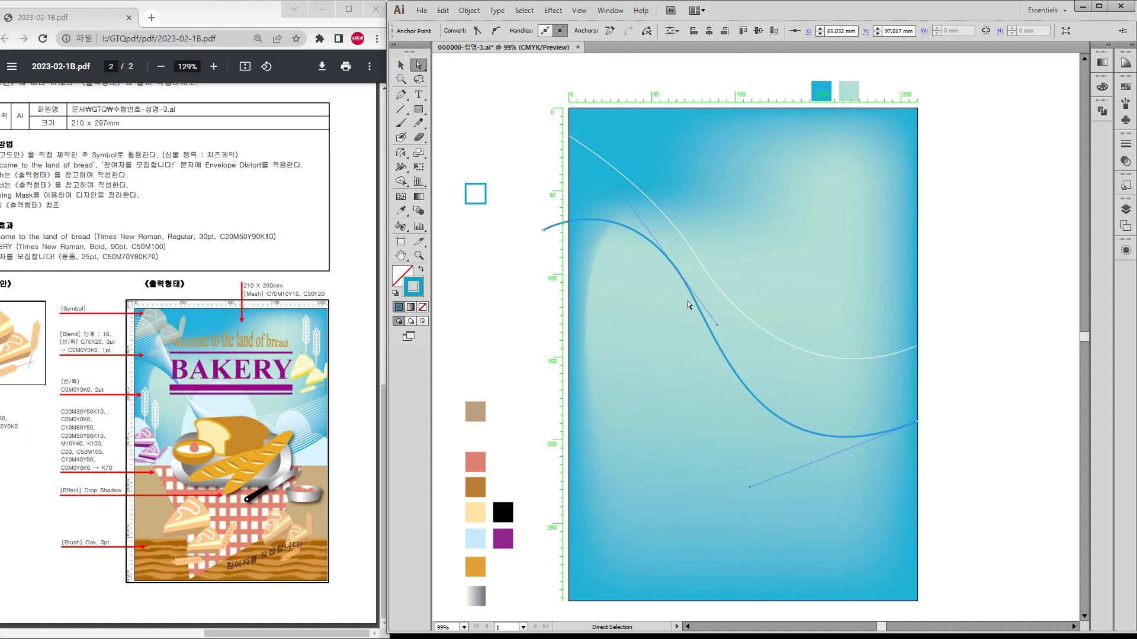
Step: Convert the white curve's middle anchor to smooth and place it at about X 66.7 mm, Y 94.9 mm, close to the blue curve
click(700, 271)
drag(704, 271, 673, 259)
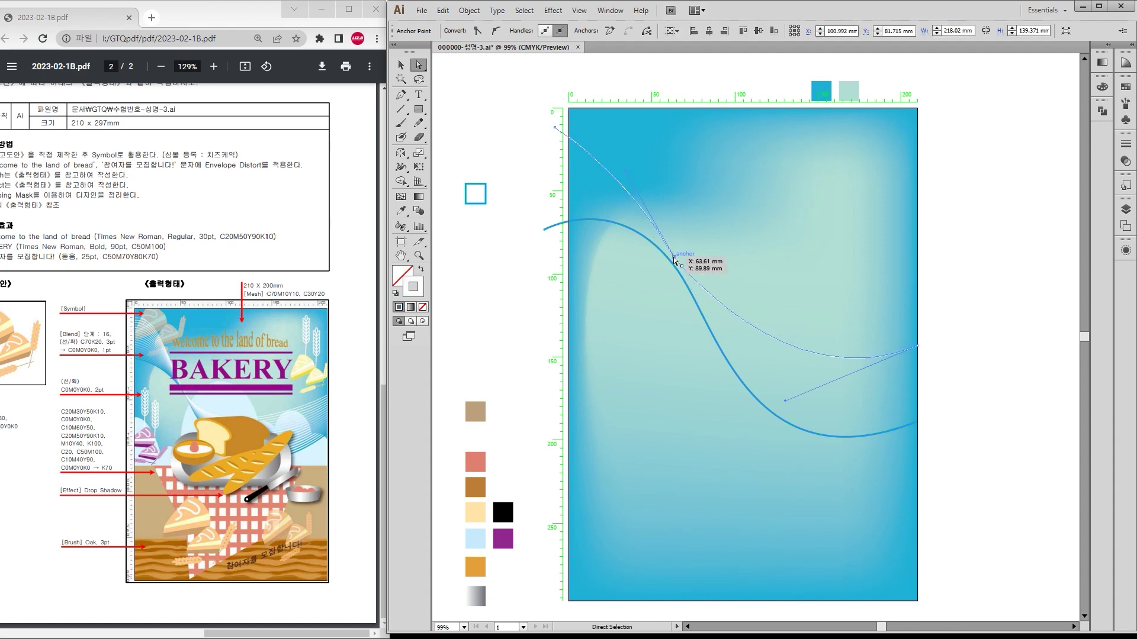
click(496, 31)
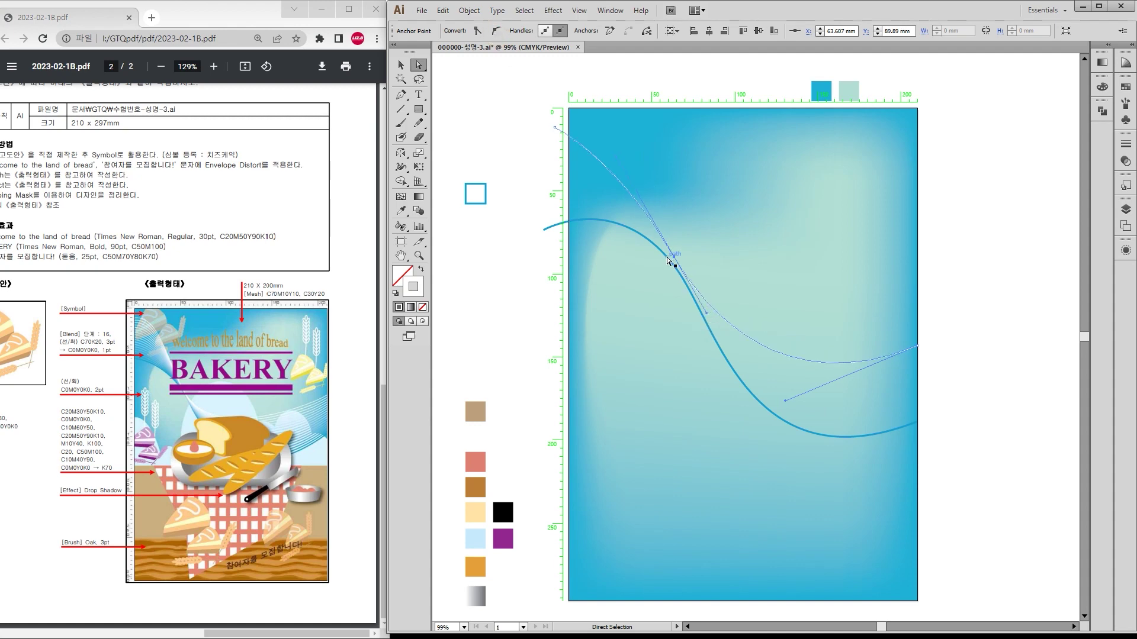
drag(677, 258, 682, 268)
drag(622, 166, 627, 149)
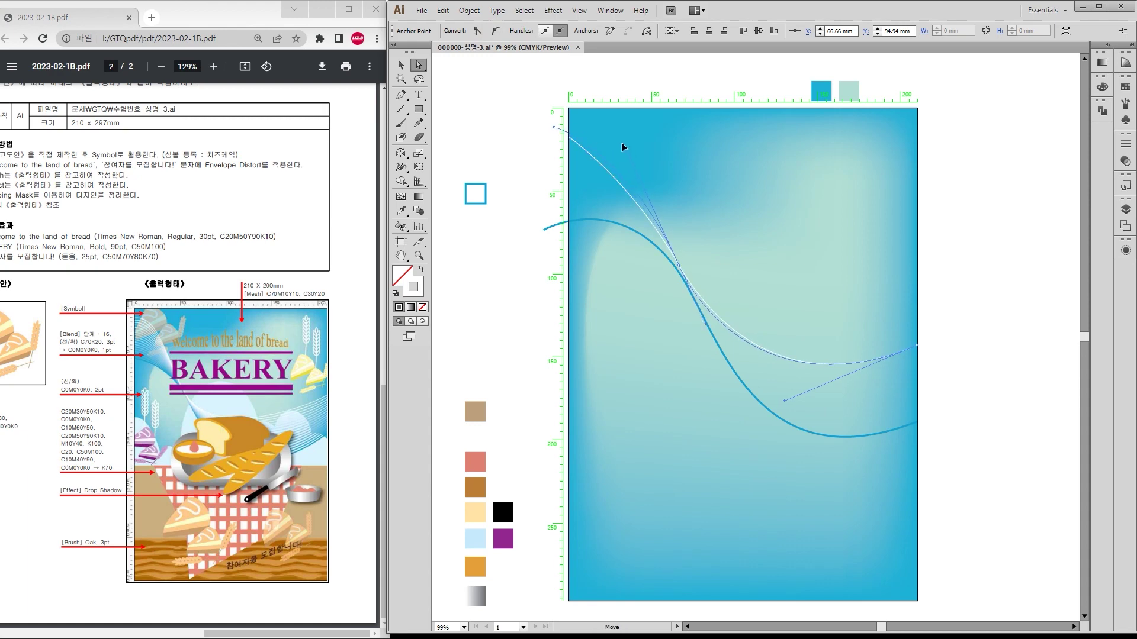
Step: Move the white curve's left end anchor farther outside the artboard to about X -14.8 mm, Y 23.6 mm, and deselect it
click(555, 130)
drag(556, 130, 544, 150)
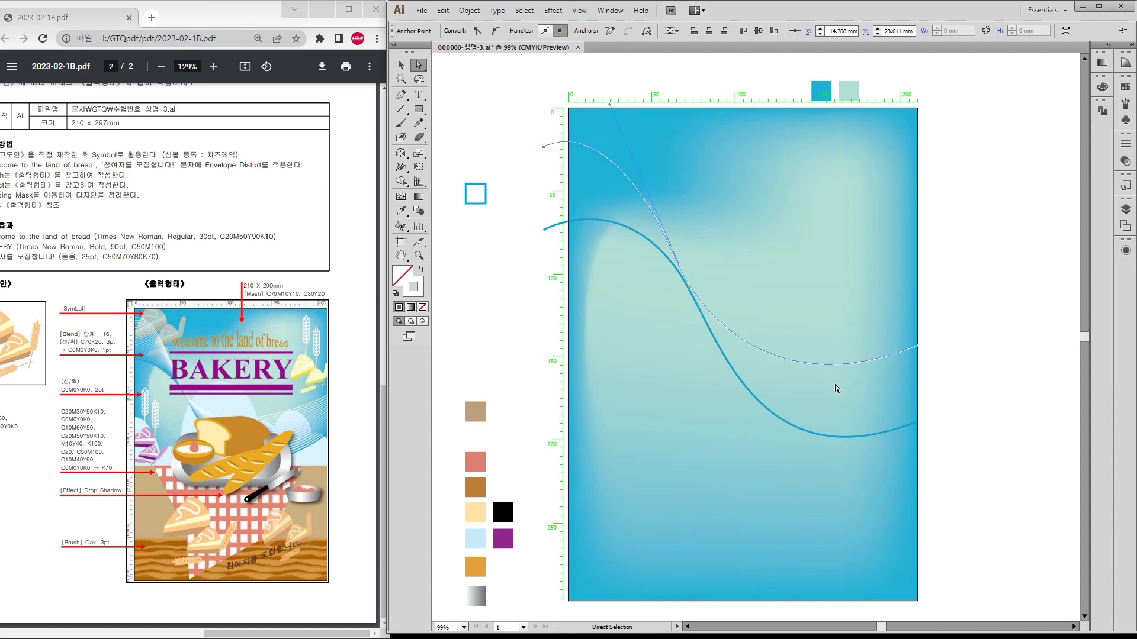
click(965, 402)
Step: Select the white and blue curves together and make a blend between them
click(400, 65)
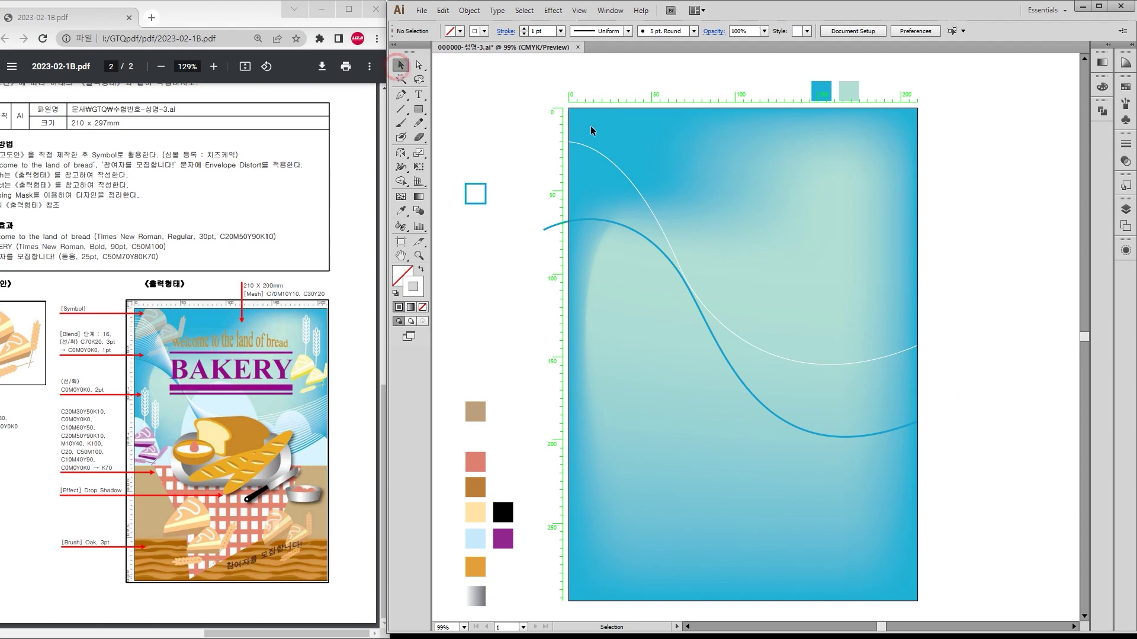
click(597, 153)
shift+click(588, 219)
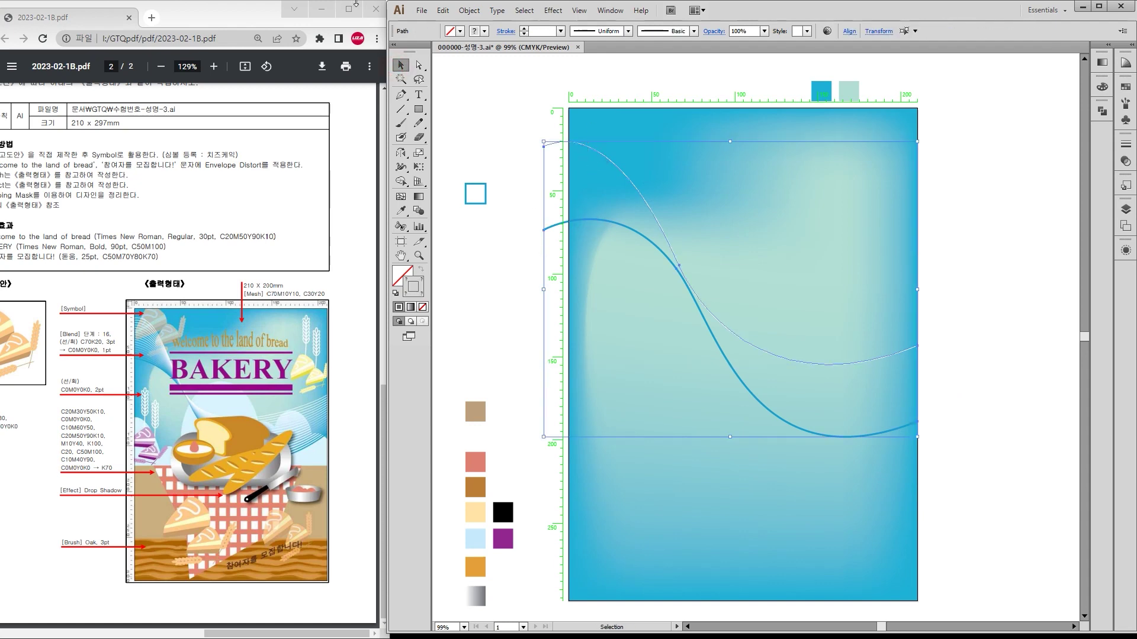
click(469, 10)
mouse_move(598, 276)
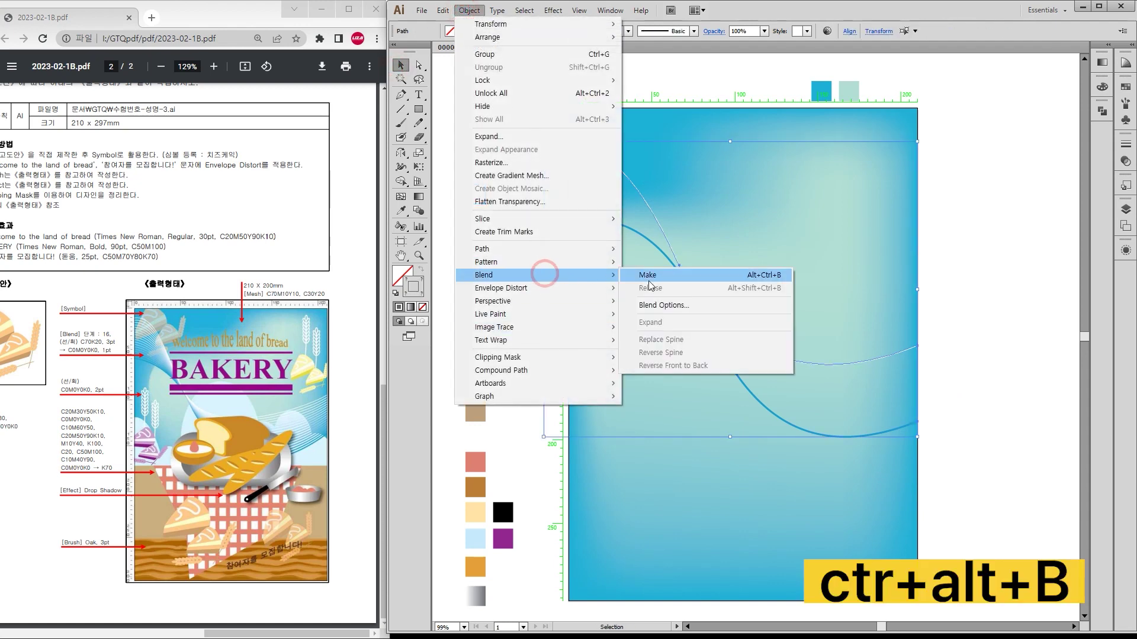
click(703, 279)
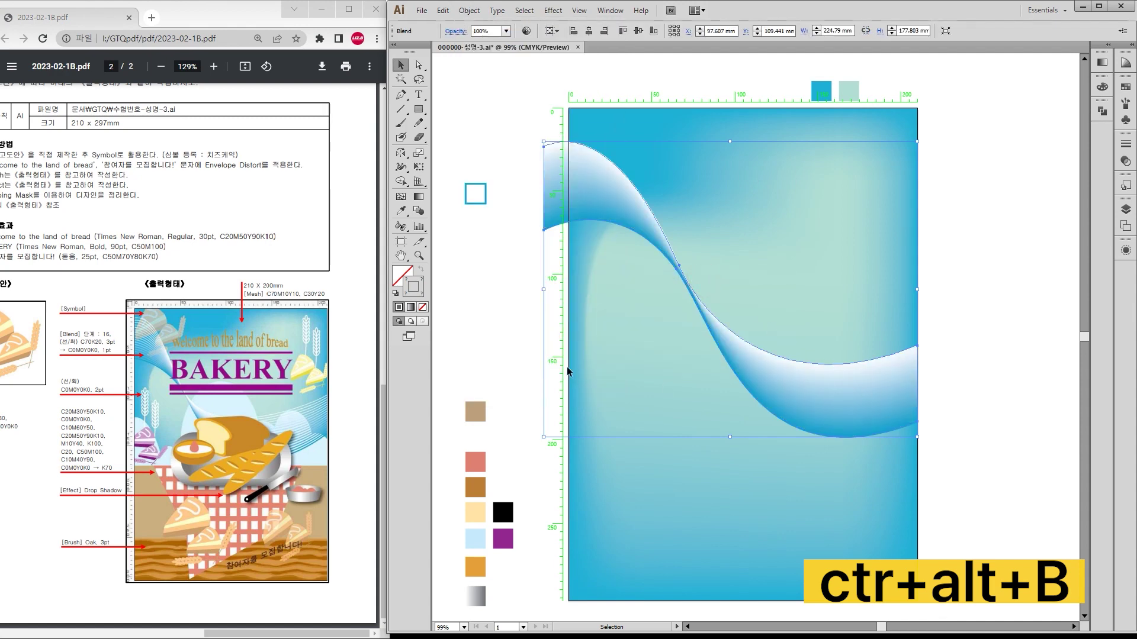
Step: Set the blend's spacing to Specified Steps with 20 steps
double_click(417, 212)
click(592, 295)
click(562, 319)
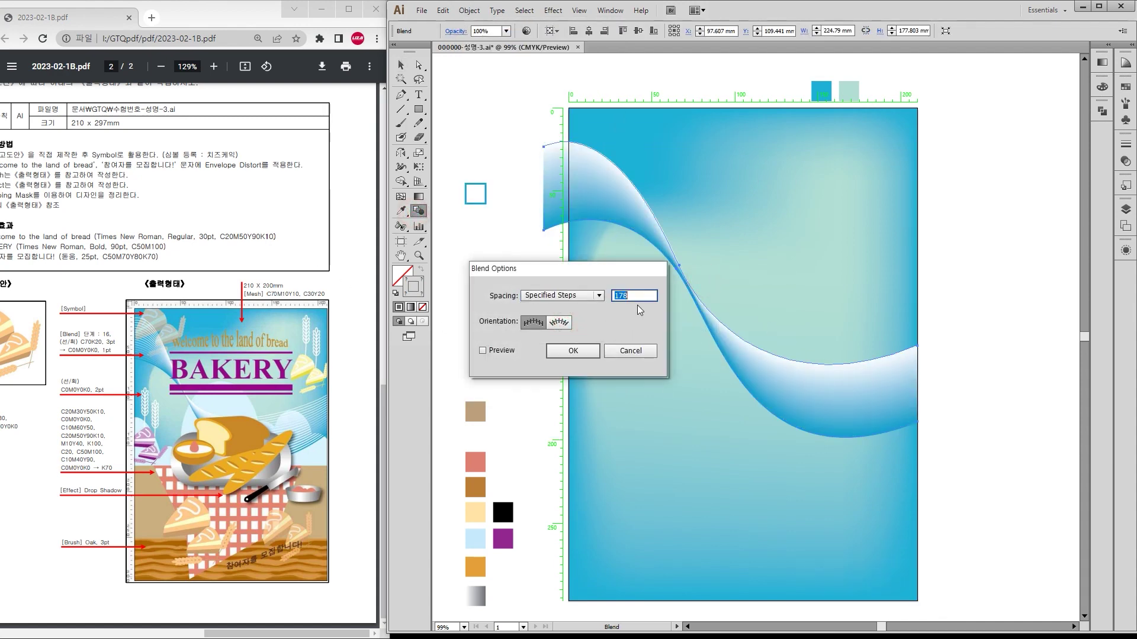
text(20)
click(589, 357)
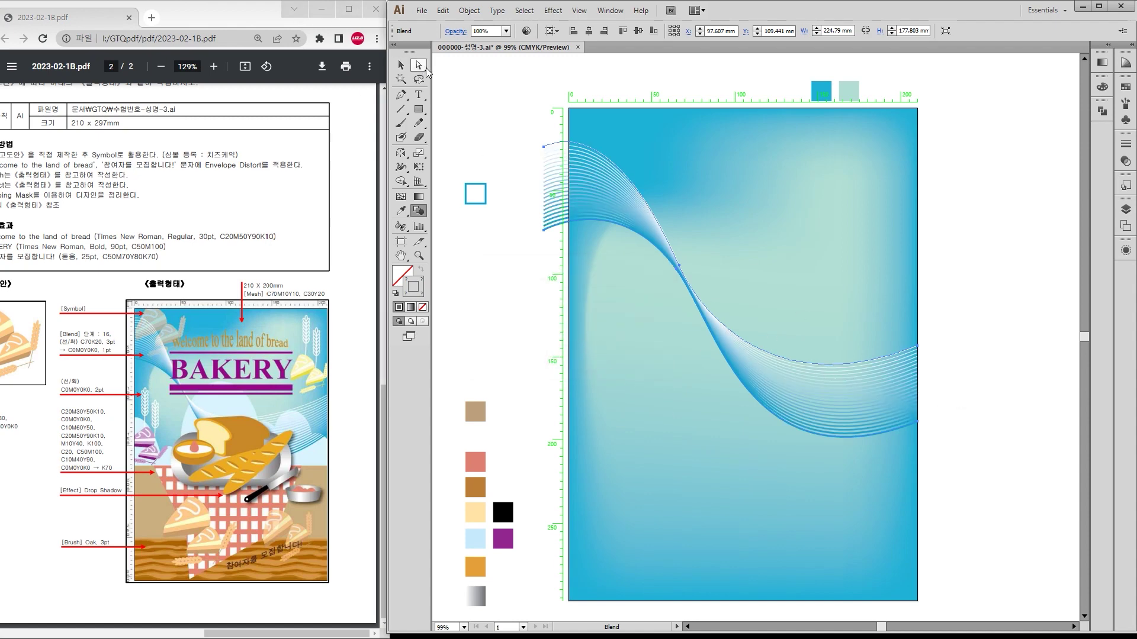
Step: Lock the blended wave lines so they cannot be selected
click(469, 10)
mouse_move(592, 80)
click(650, 85)
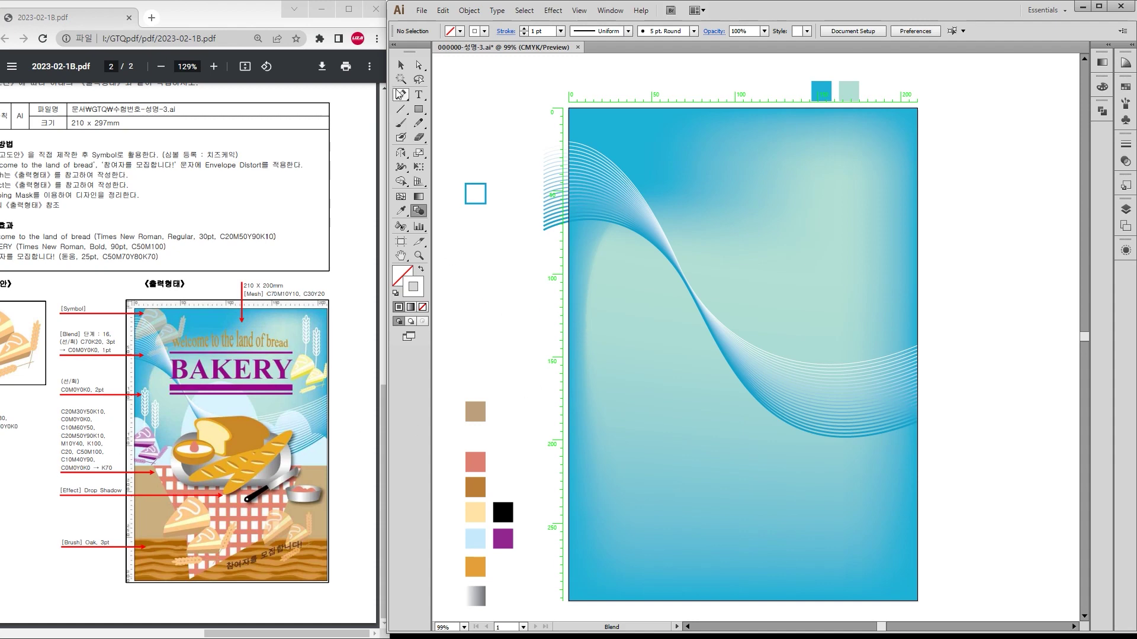
Step: Draw the cake slice's top face with the Pen, about 74 mm wide with a curved back edge, in the empty area beside the peach swatches
click(401, 65)
scroll(498, 306, left, 10)
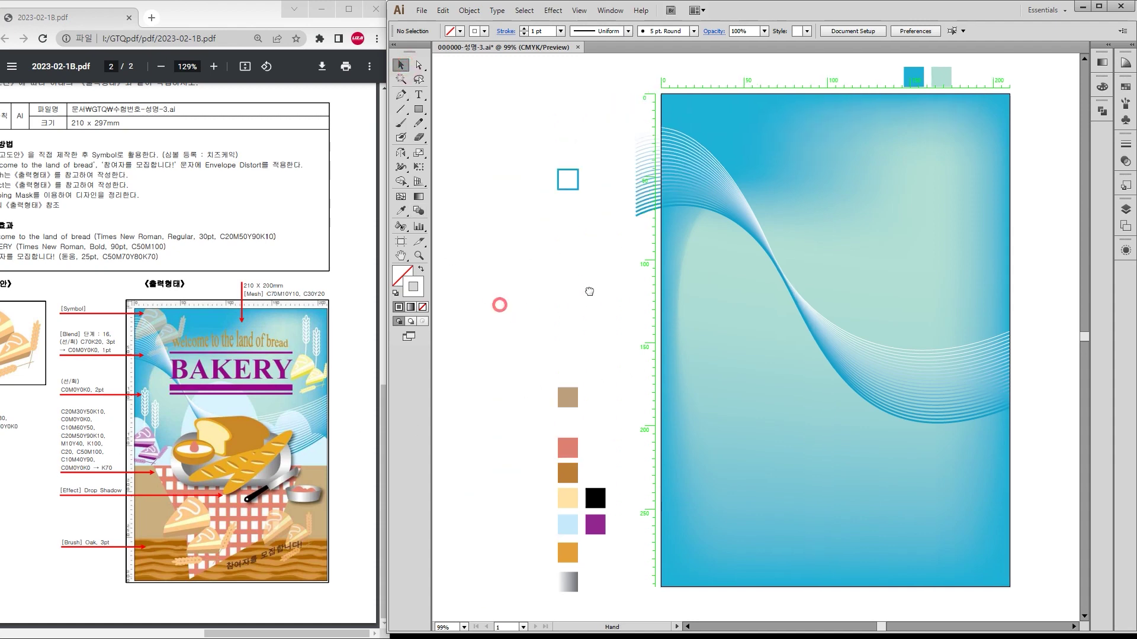
click(82, 394)
scroll(82, 394, left, 4)
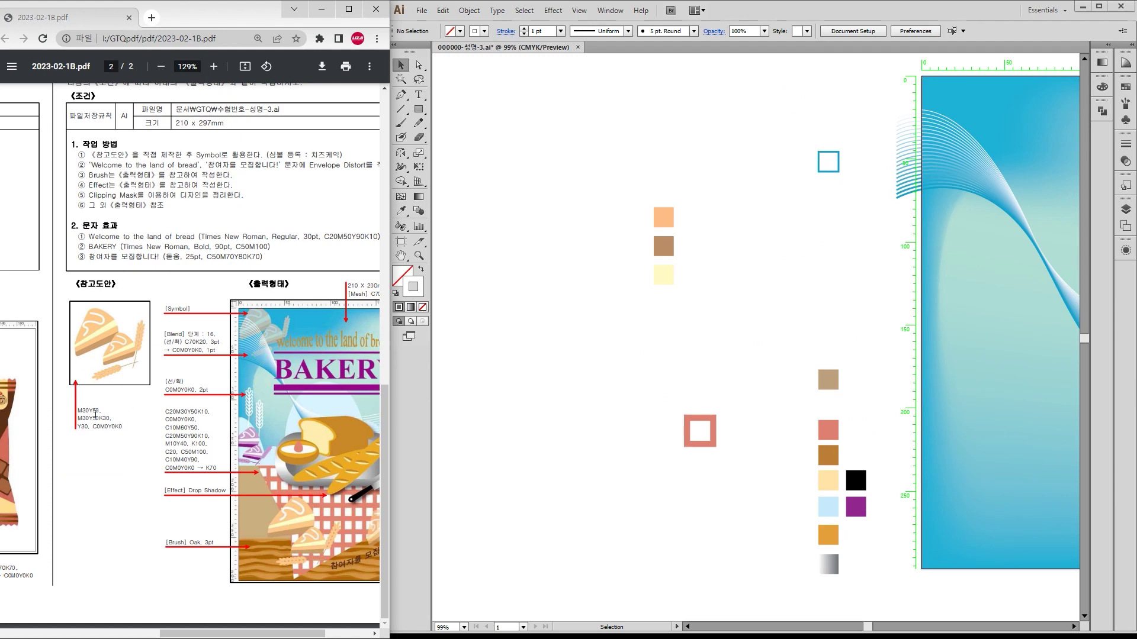
click(667, 301)
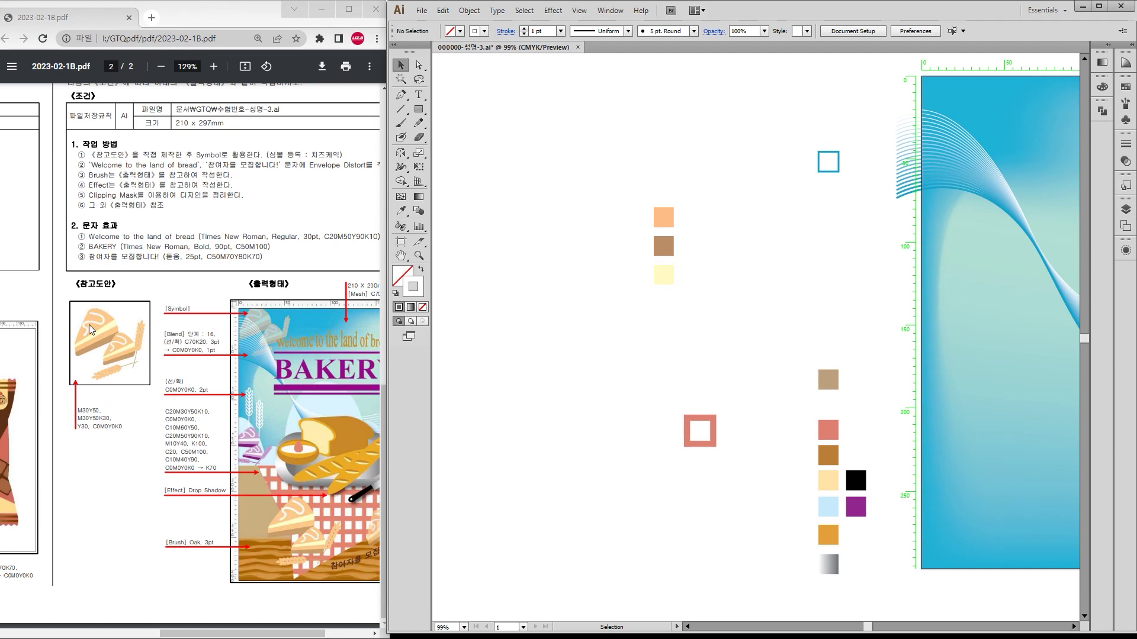
click(401, 94)
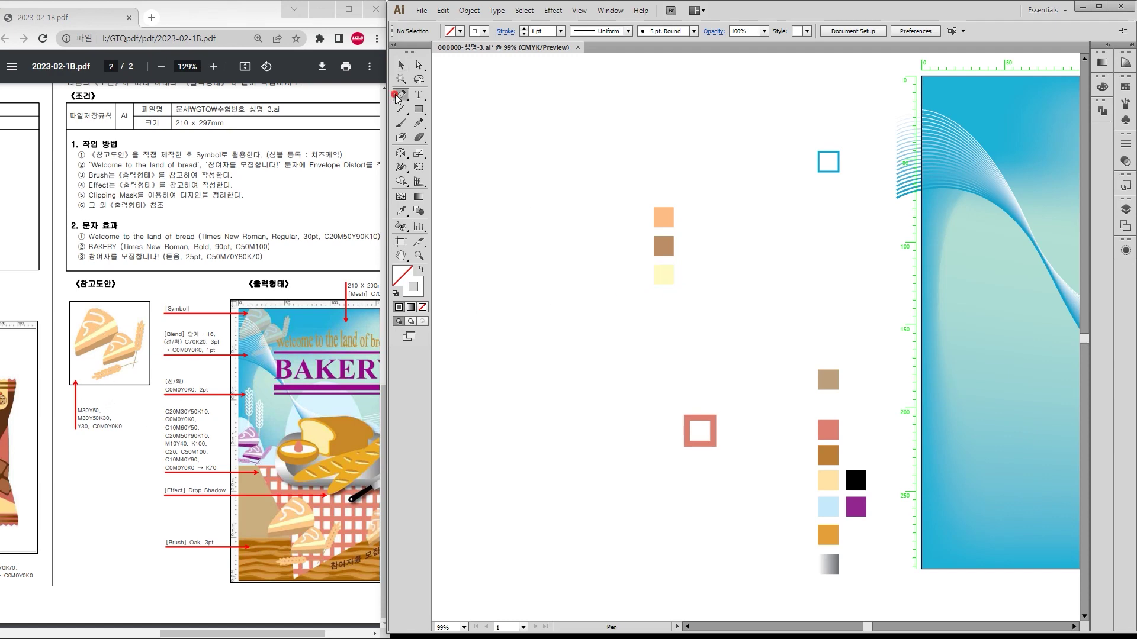
click(478, 246)
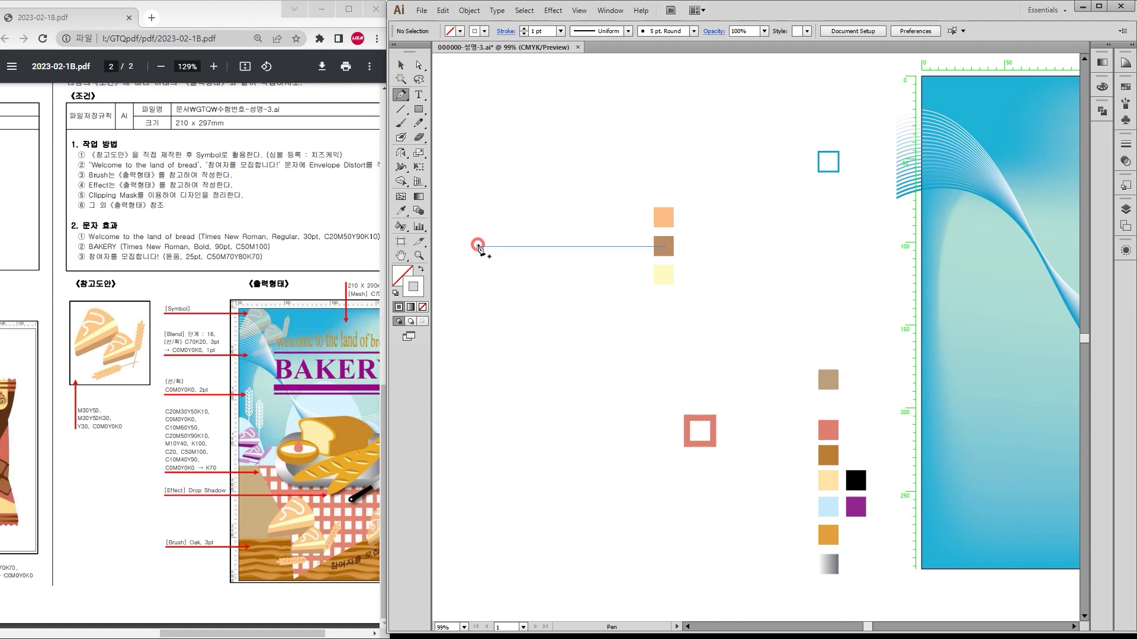
click(538, 177)
drag(601, 201, 607, 223)
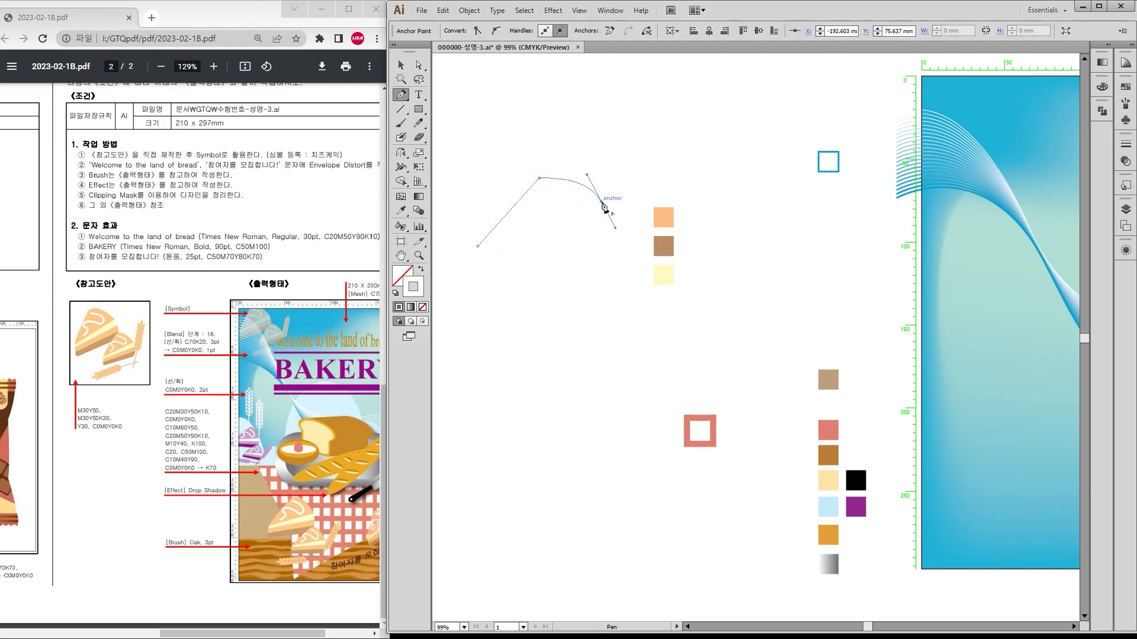
click(478, 246)
Step: Fill the cake slice's top face with the peach swatch color and no stroke
key(i)
click(665, 217)
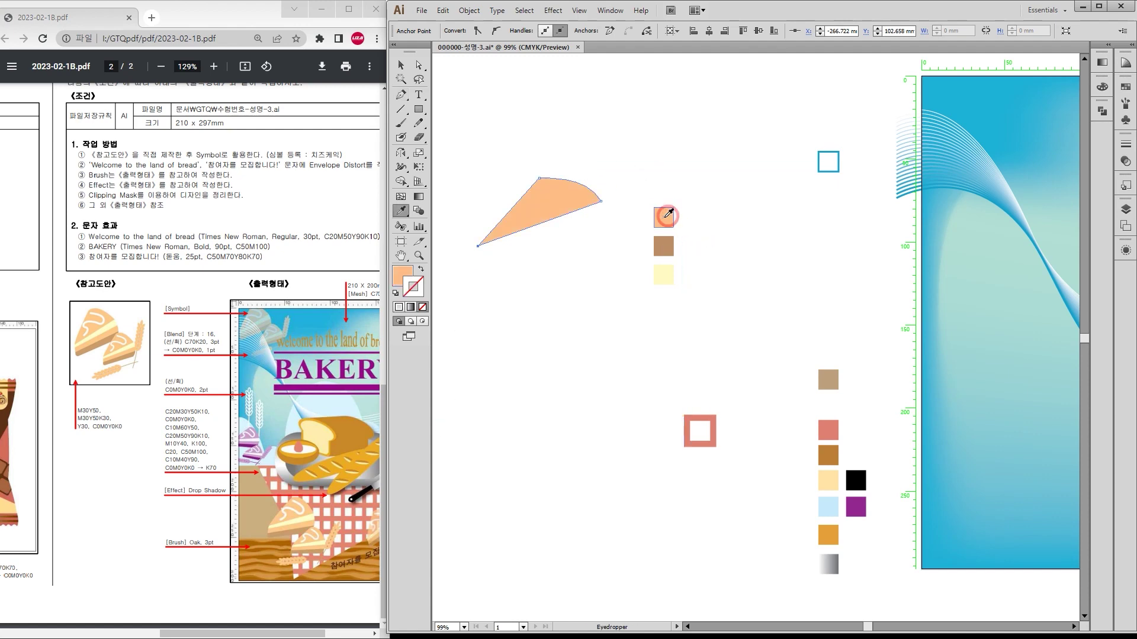
click(400, 65)
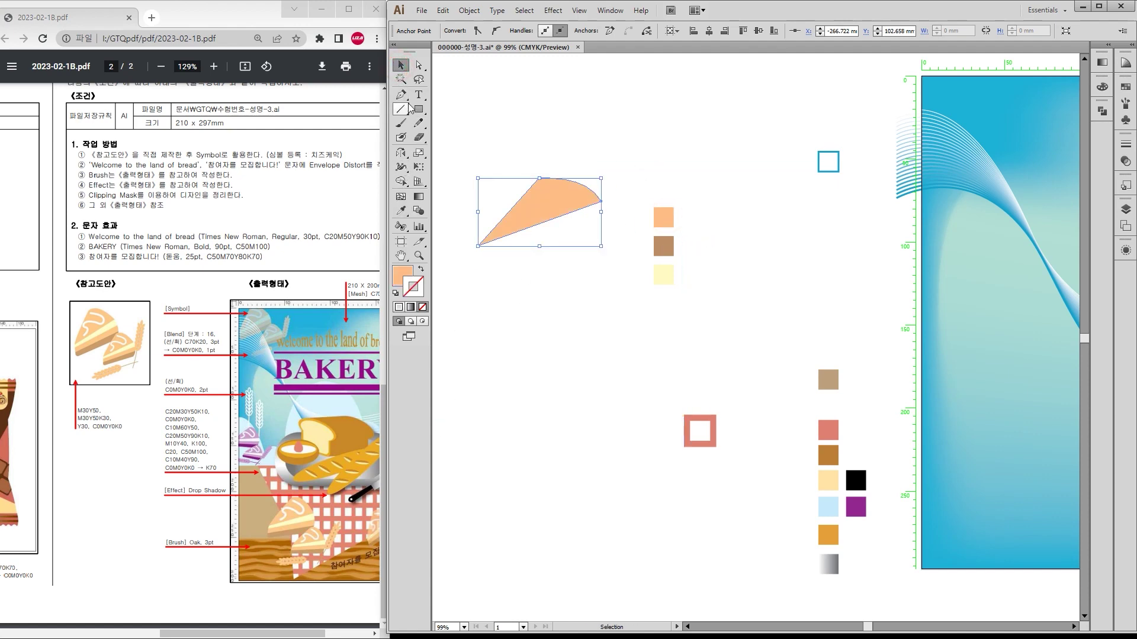
Step: Draw the slice's side face with the Pen just below the top face, leaving a thin gap and rounding its bottom corner and back edge
click(402, 95)
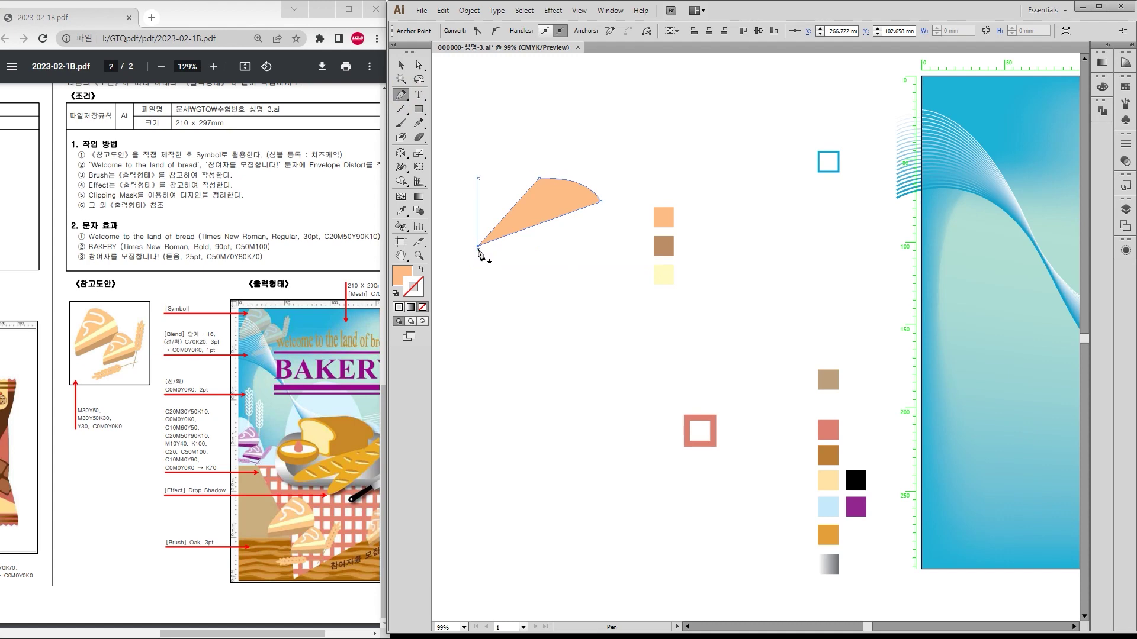
click(478, 249)
drag(478, 293, 507, 299)
drag(643, 257, 613, 259)
drag(599, 202, 619, 216)
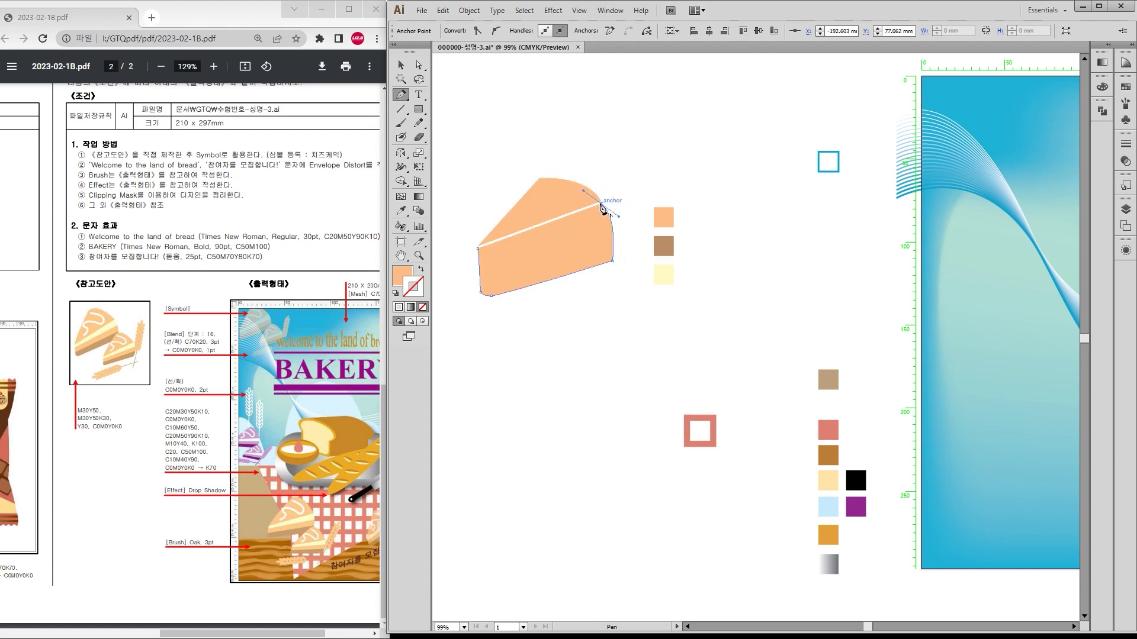
click(479, 250)
click(419, 66)
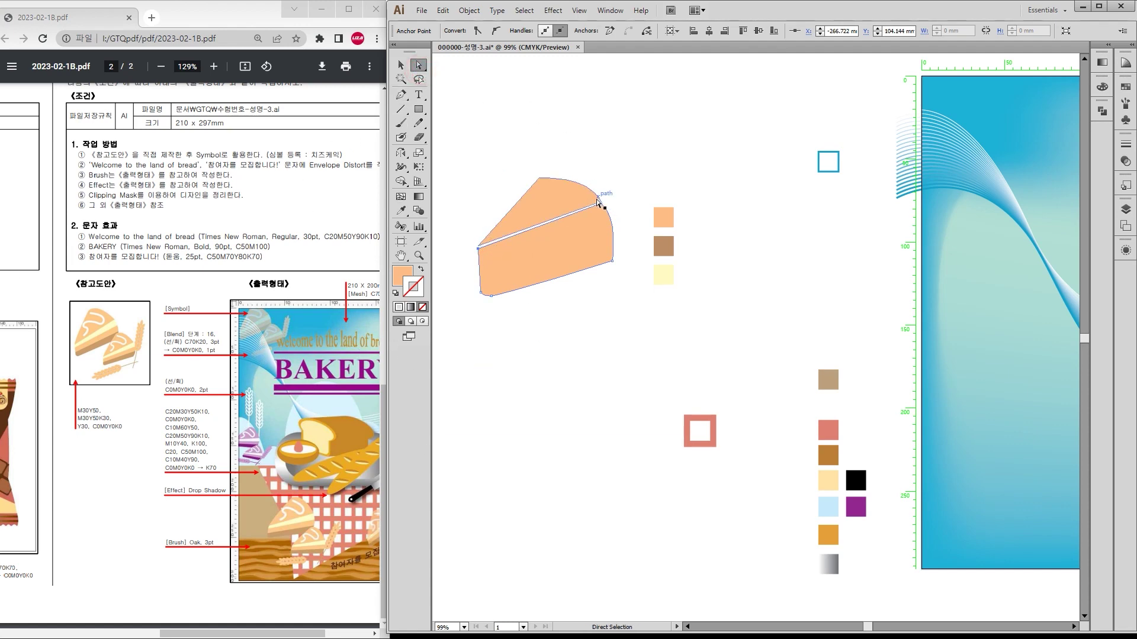
Step: Draw two slanted line segments across the slice's side face, one above the other, both extending past its edges
click(401, 109)
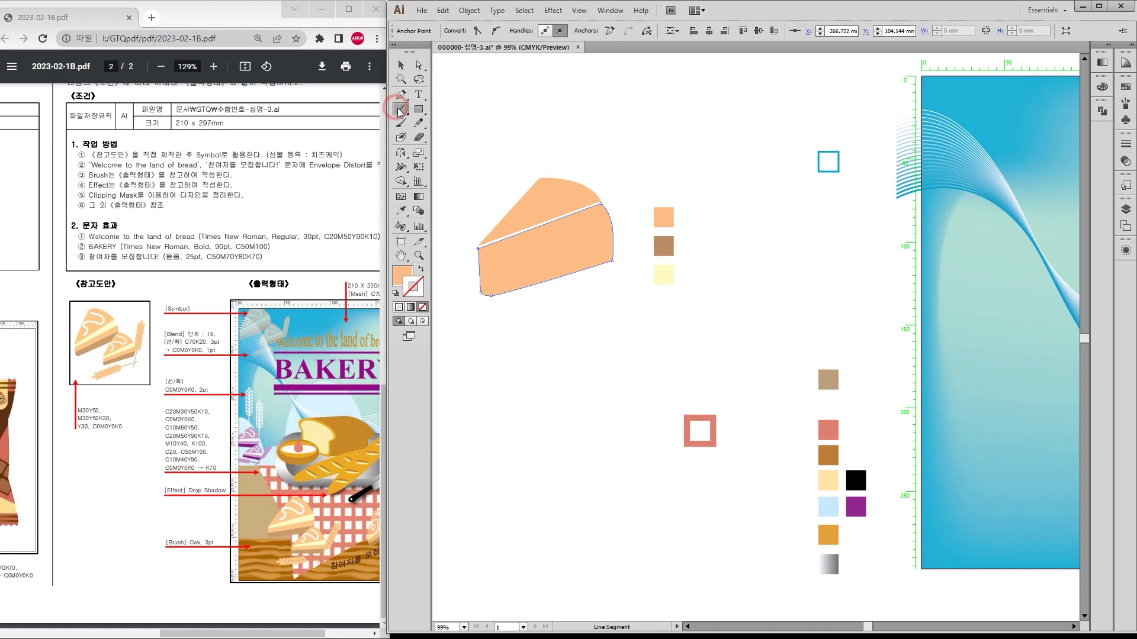
click(467, 260)
click(786, 354)
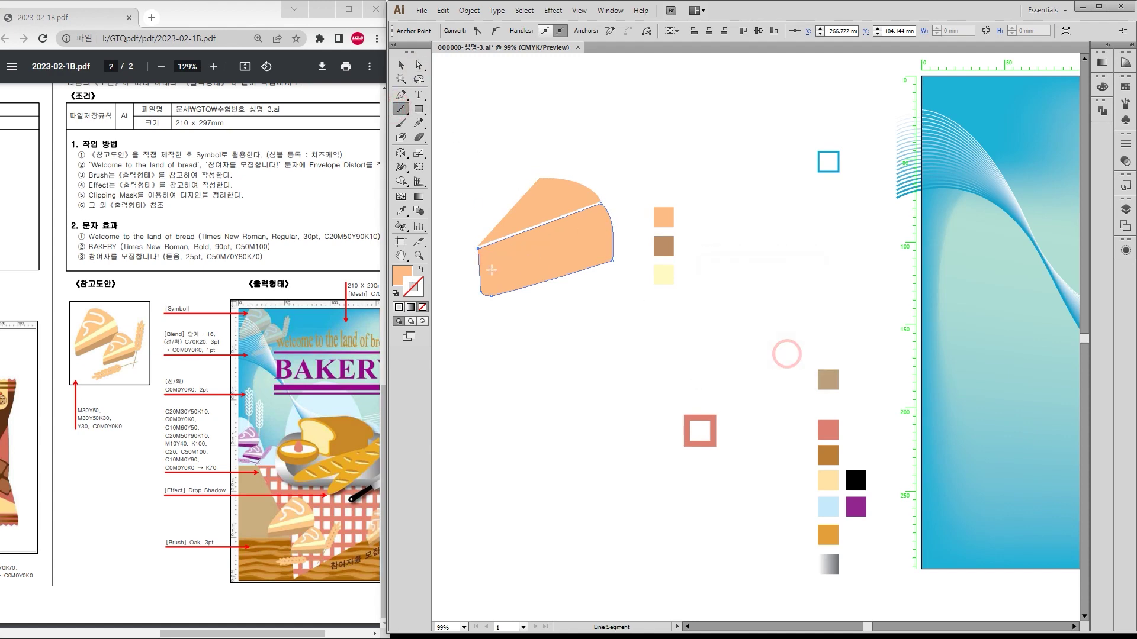
drag(470, 265, 632, 211)
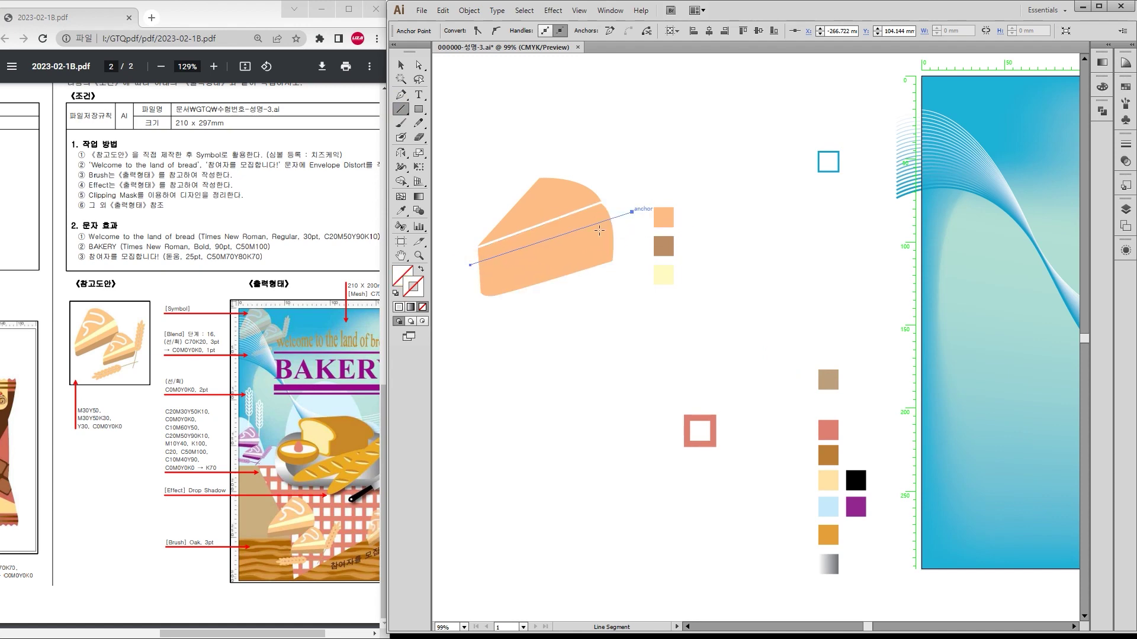
drag(470, 280, 627, 242)
key(v)
drag(630, 349, 549, 235)
click(629, 312)
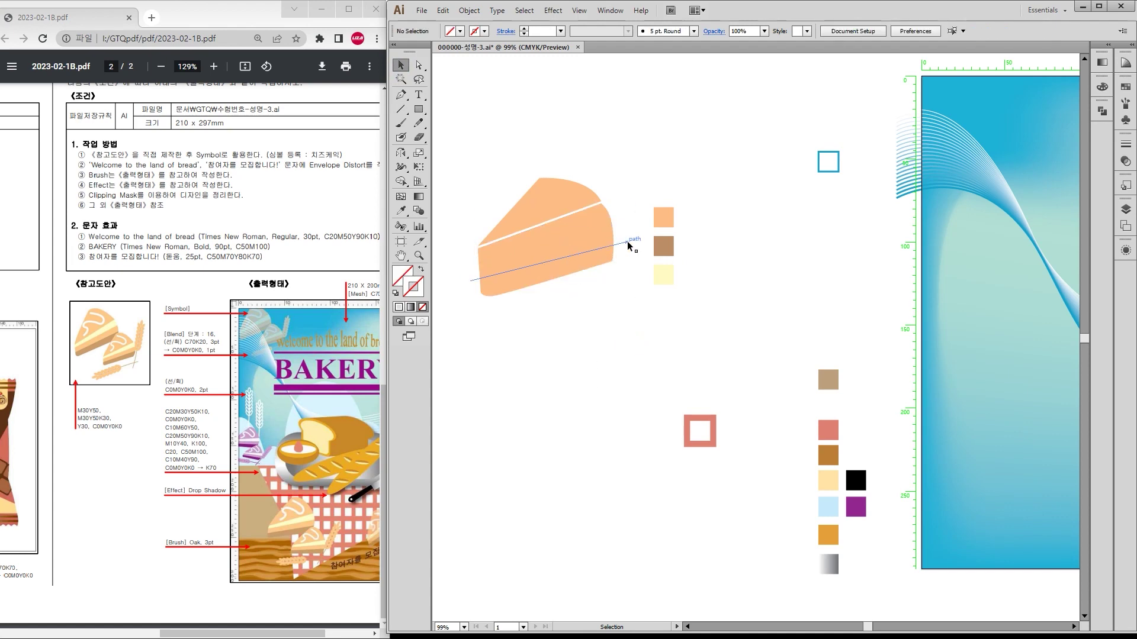
Step: Adjust the lower slanted line, then split the cake slice's side face along both lines with Pathfinder Divide
click(629, 242)
mouse_move(633, 238)
mouse_down()
mouse_move(651, 238)
mouse_move(634, 236)
mouse_up()
click(633, 348)
drag(602, 356, 540, 235)
key(ctrl+shift+F9)
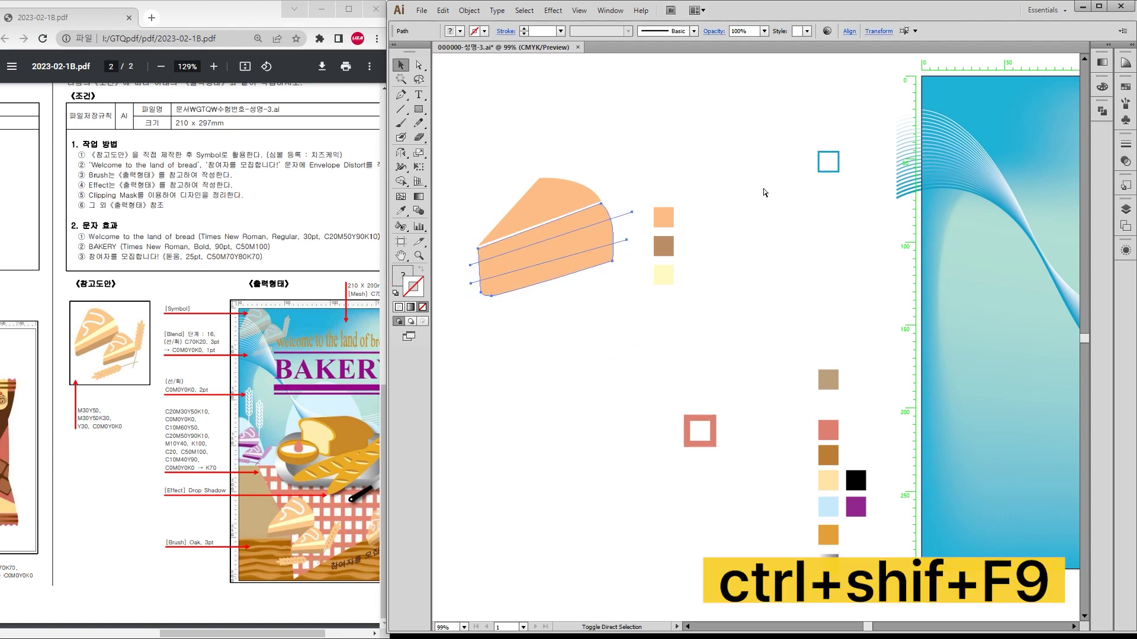
click(962, 160)
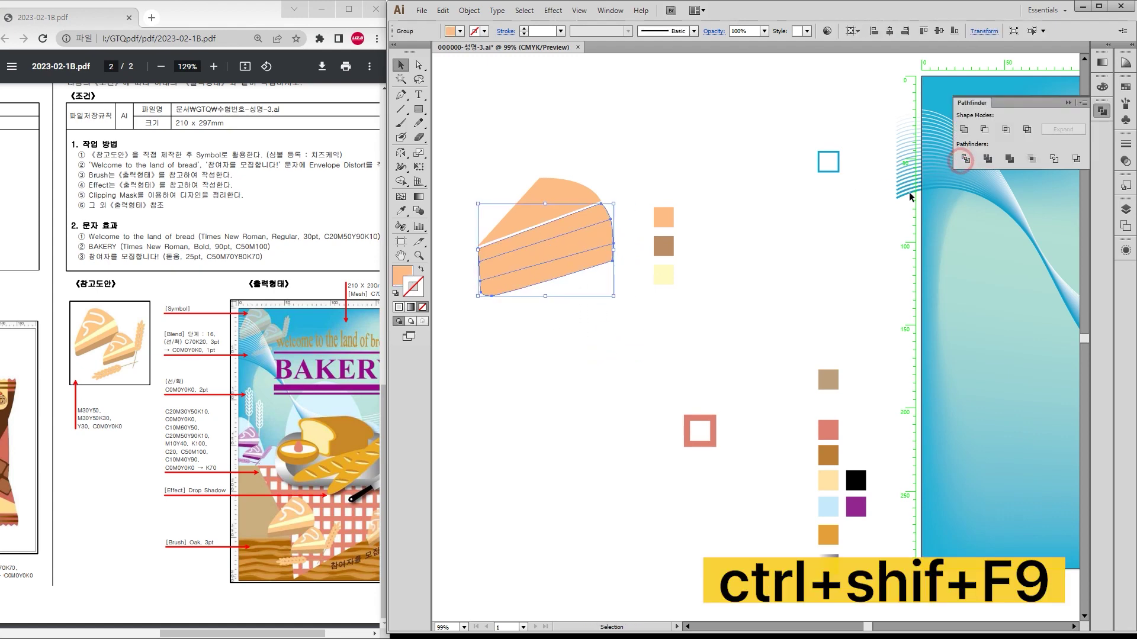
Step: Inside the divided side face group, fill the bottom band with the brown swatch and the top band with the pale yellow swatch
double_click(569, 239)
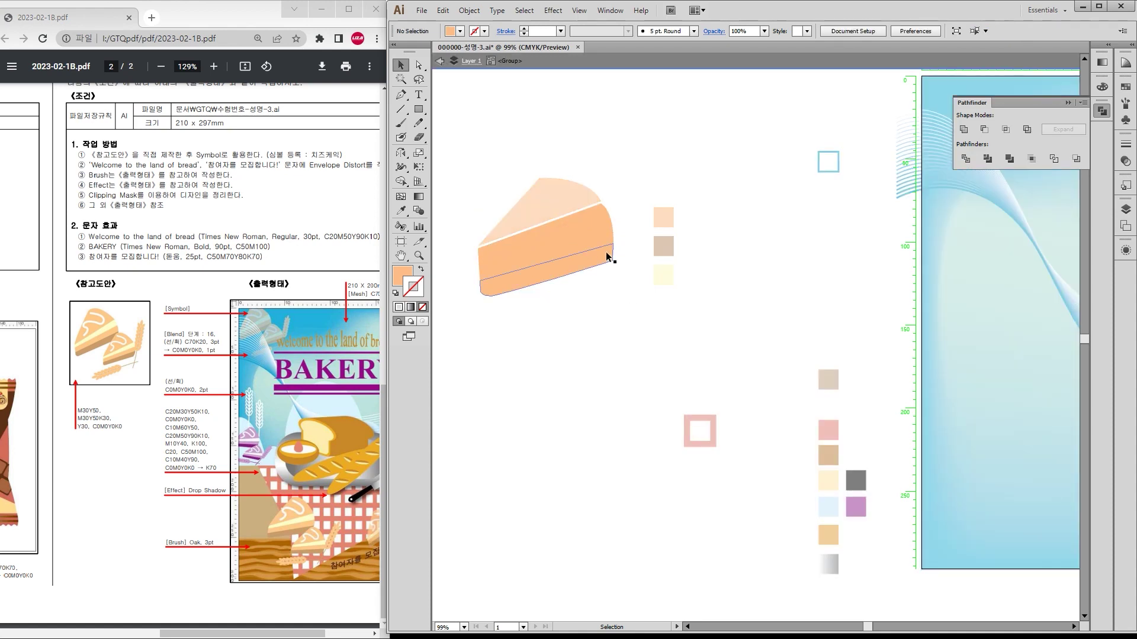
click(601, 259)
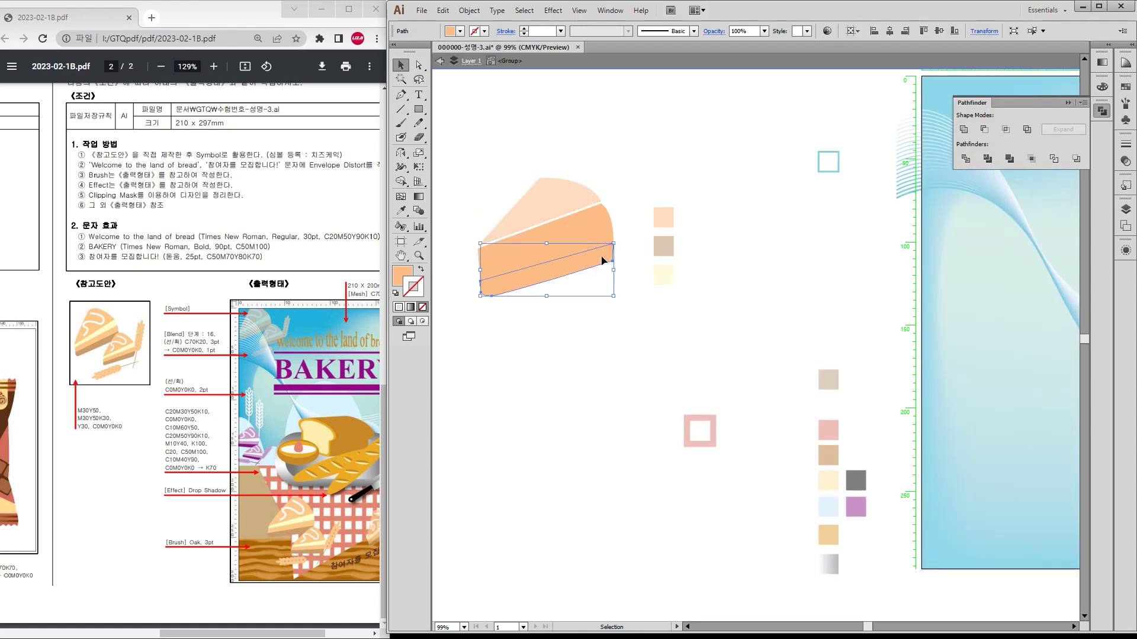
key(i)
click(664, 245)
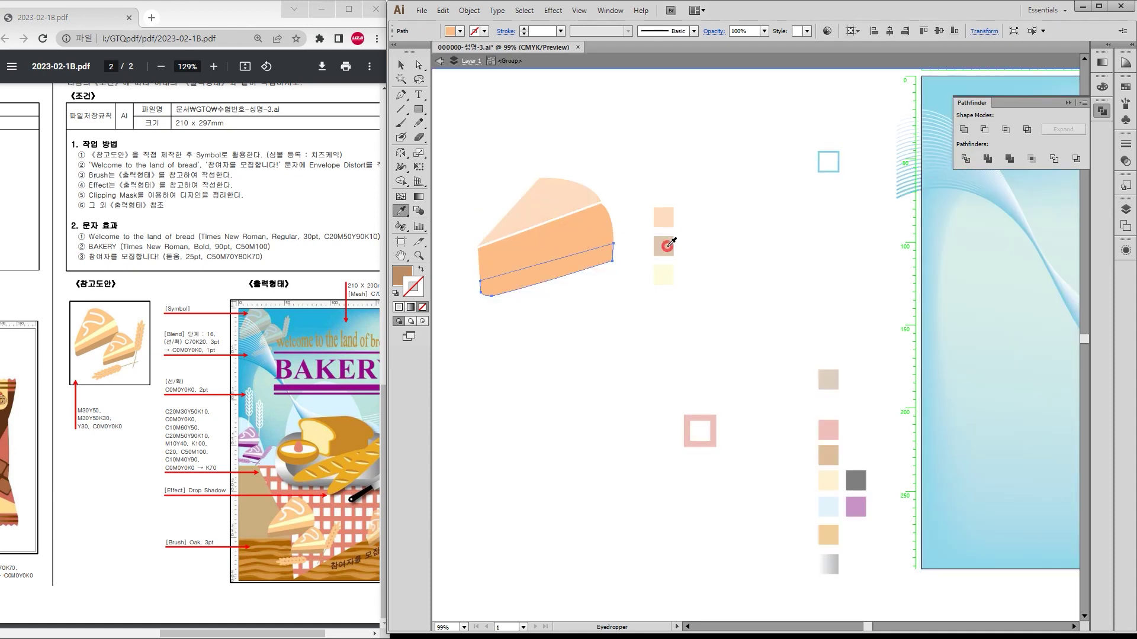
ctrl+click(577, 219)
click(664, 271)
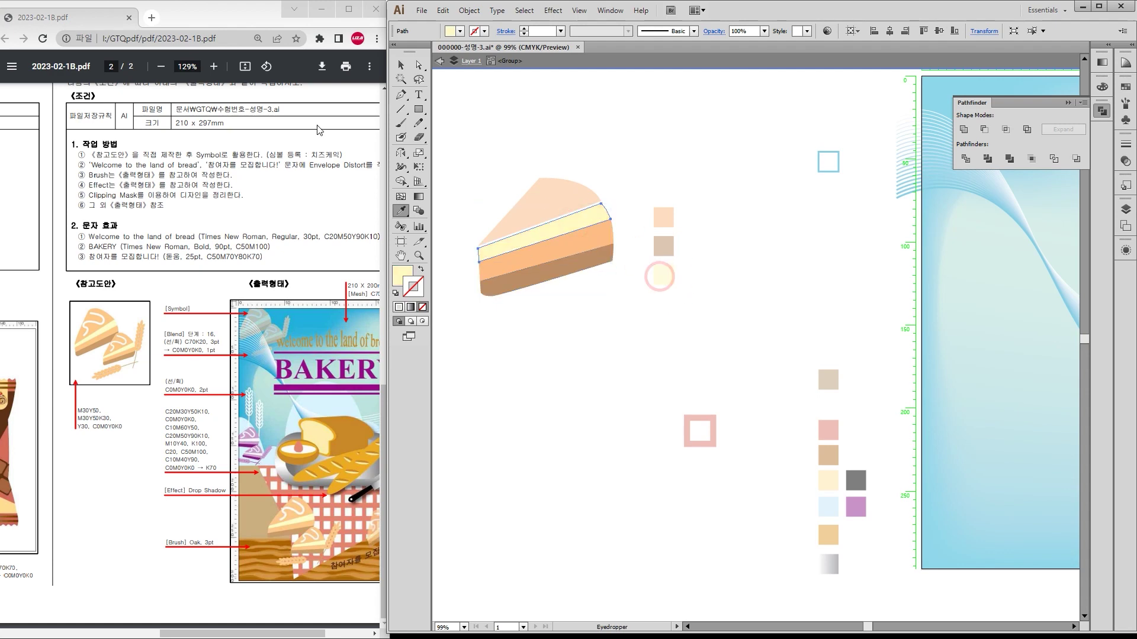
Step: Exit the group and nudge the layered side face up and slightly left to close the gap under the top face
key(v)
click(605, 298)
drag(610, 299, 520, 244)
key(Up)
key(Up)
key(Up)
key(Up)
key(Left)
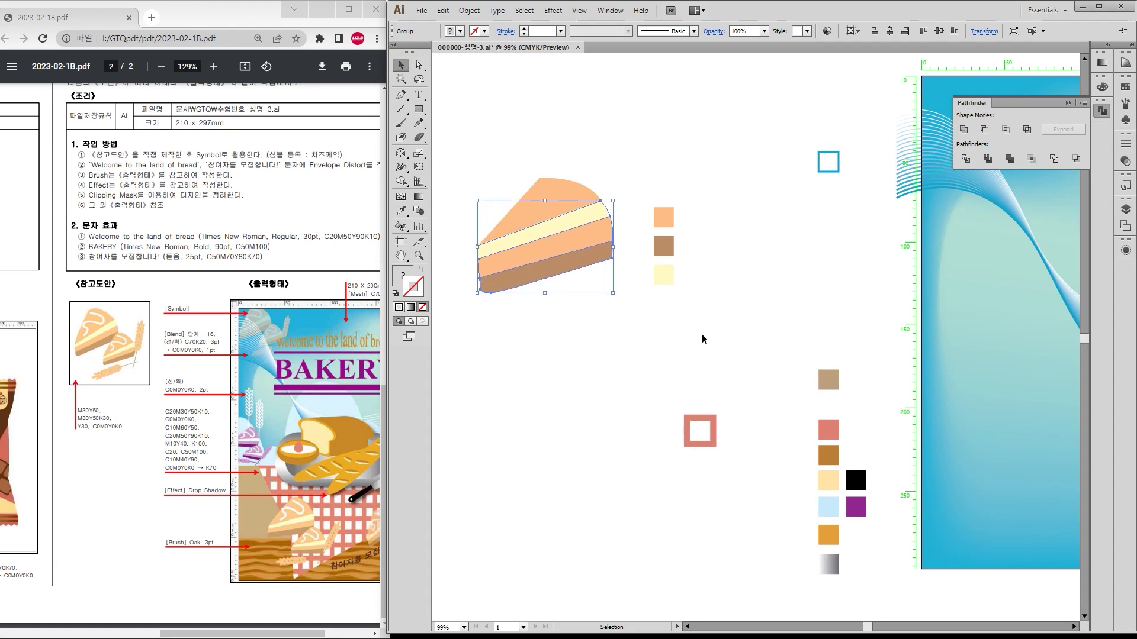
click(702, 339)
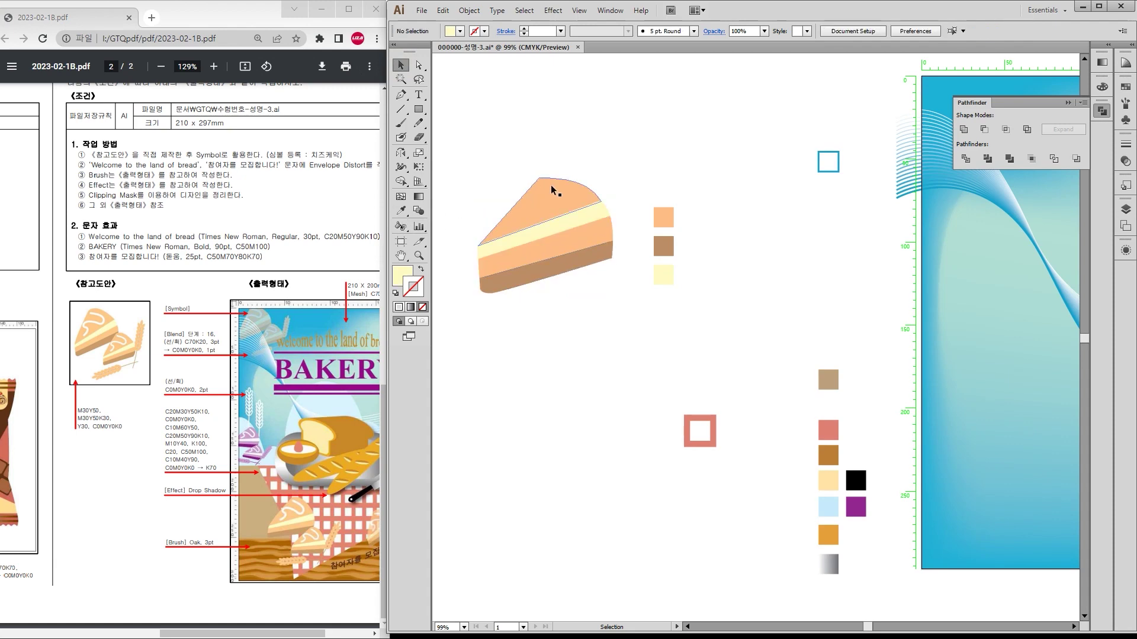
Step: Paint a wavy icing squiggle across the cake slice's top face with the Paintbrush
click(401, 123)
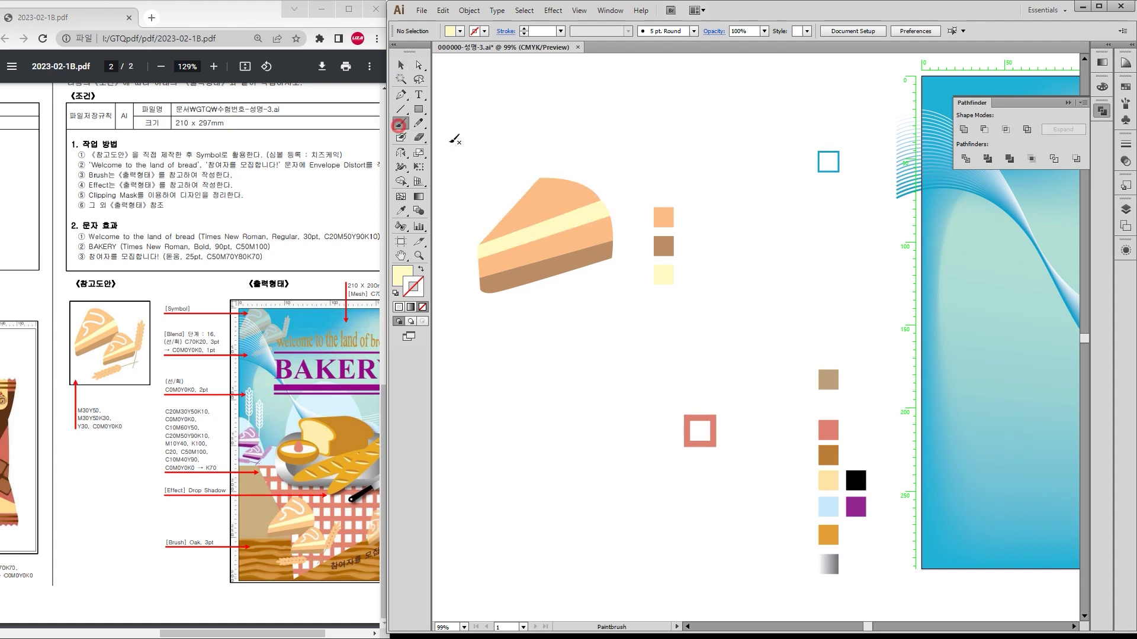
mouse_move(549, 191)
mouse_down()
mouse_move(563, 191)
mouse_move(531, 212)
mouse_up()
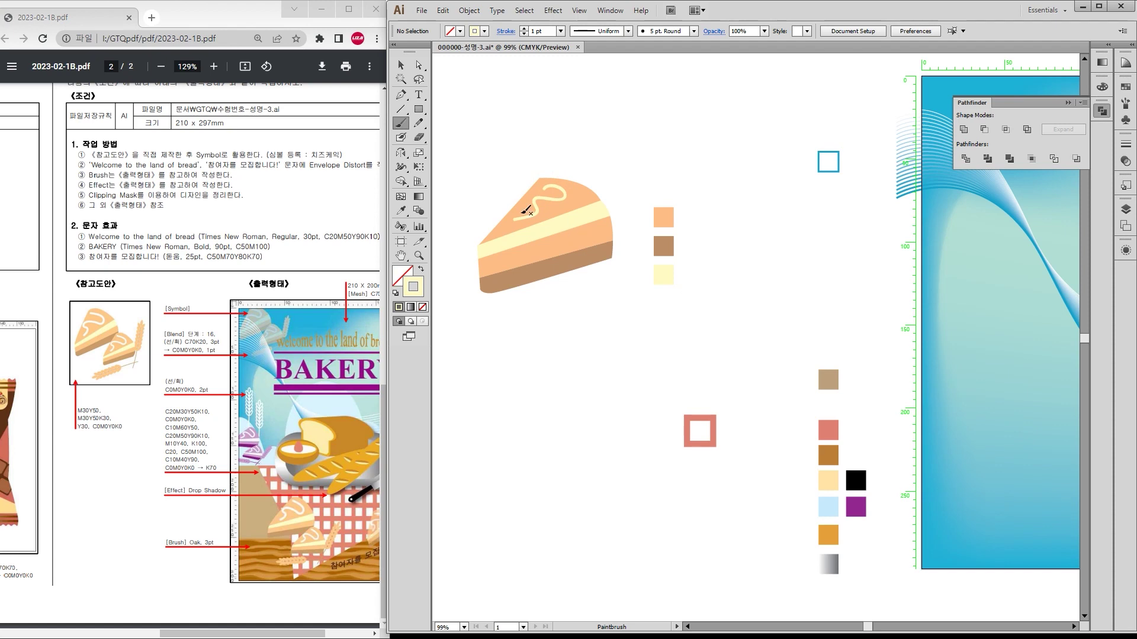
click(401, 64)
Step: Recolor the icing squiggle white and convert it to a filled shape with Outline Stroke
click(555, 202)
click(554, 202)
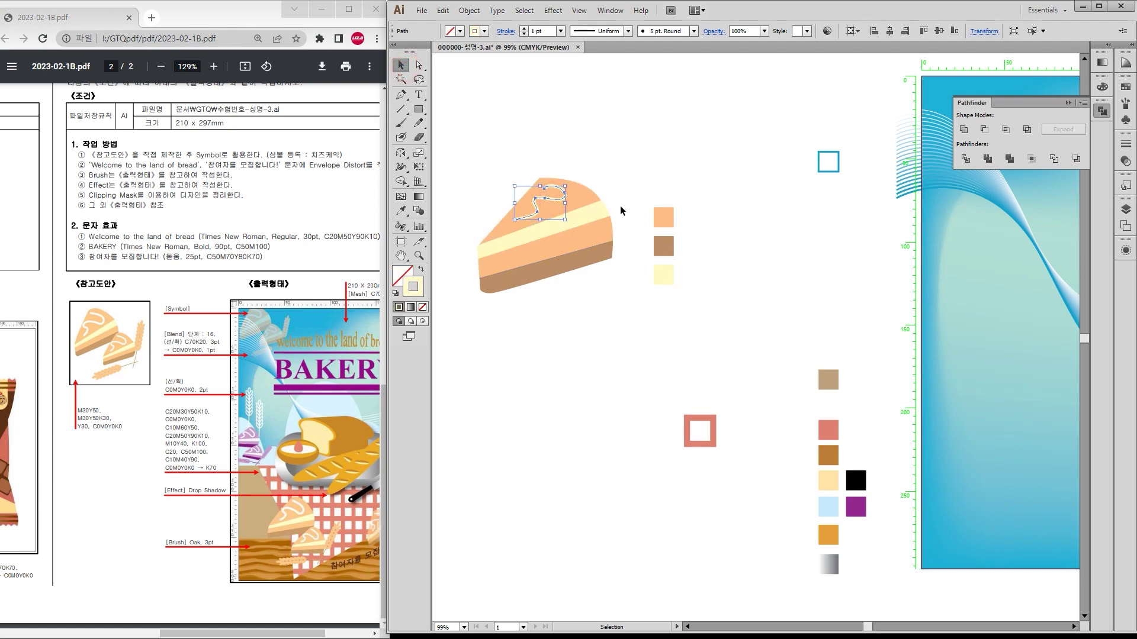
key(i)
click(468, 10)
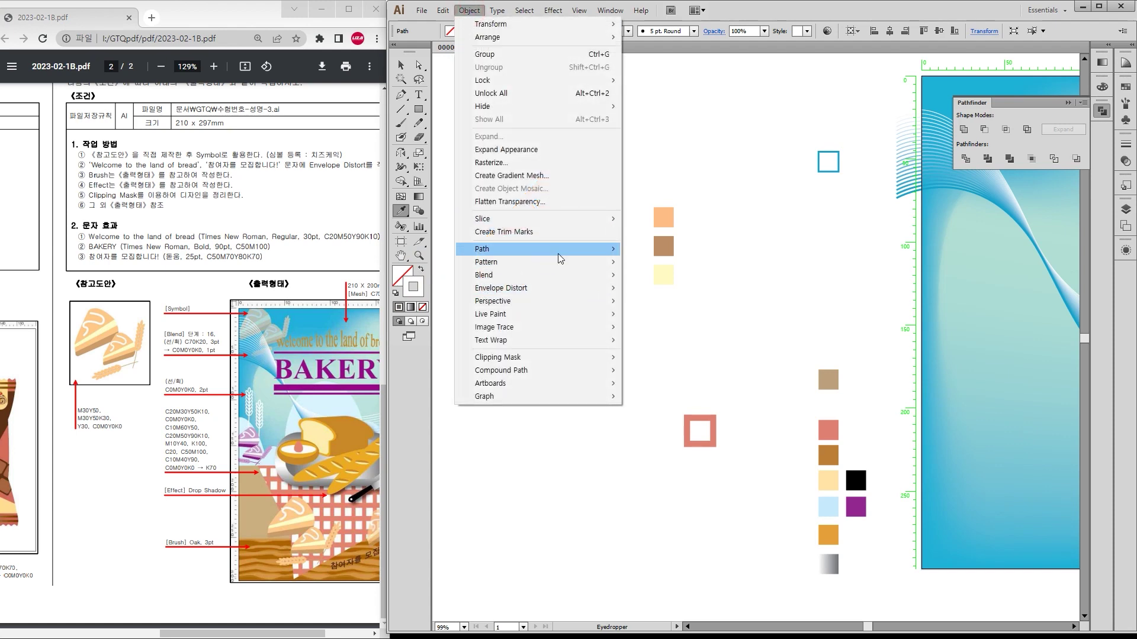
mouse_move(560, 258)
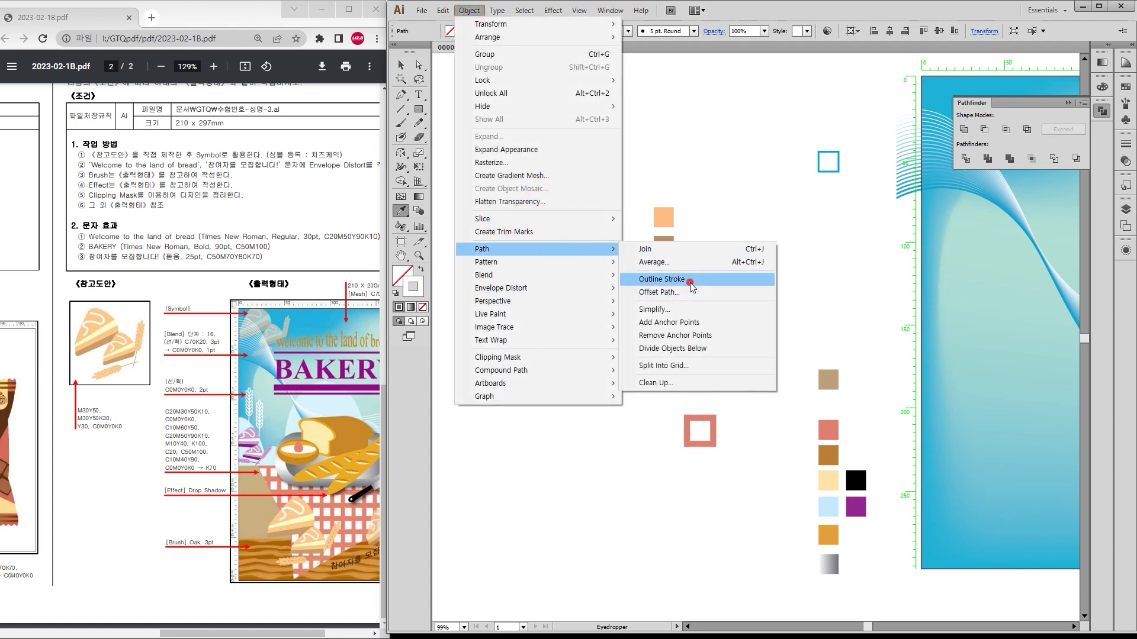
click(690, 282)
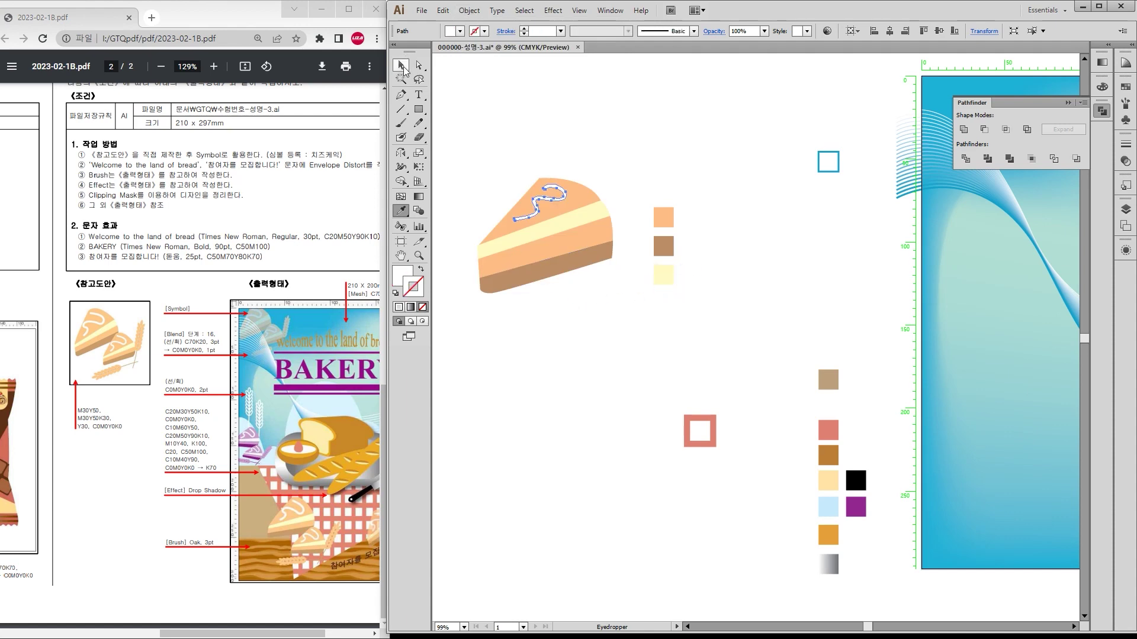
click(401, 64)
click(622, 349)
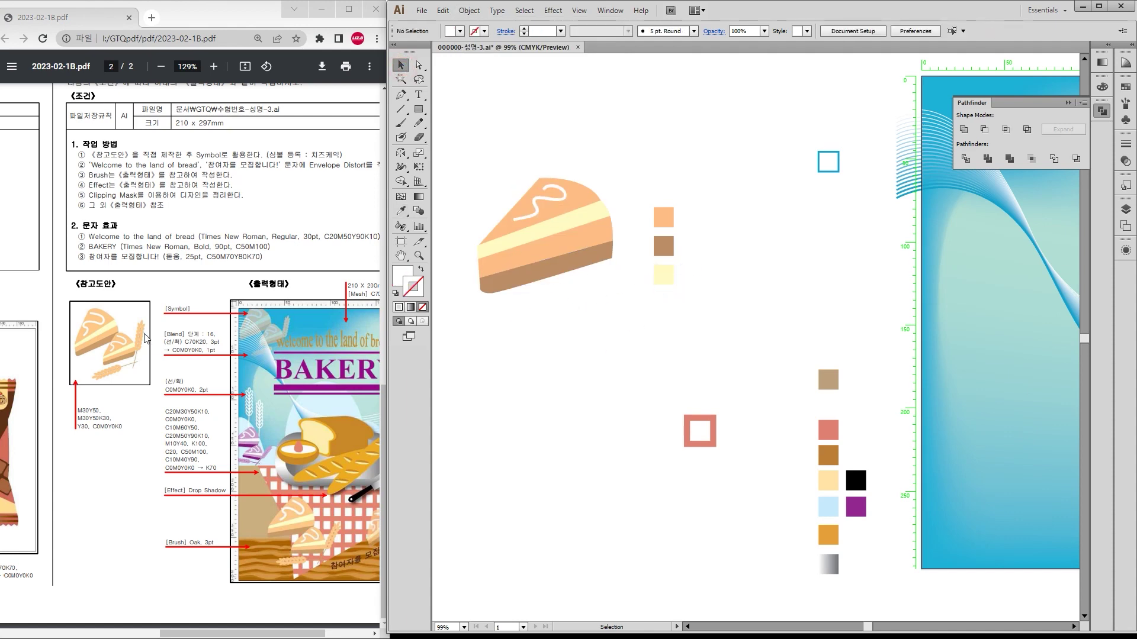
Step: Duplicate the whole cake slice, scale the copy to about three quarters, and tuck it against the original's lower front corner
drag(418, 108, 606, 340)
click(401, 65)
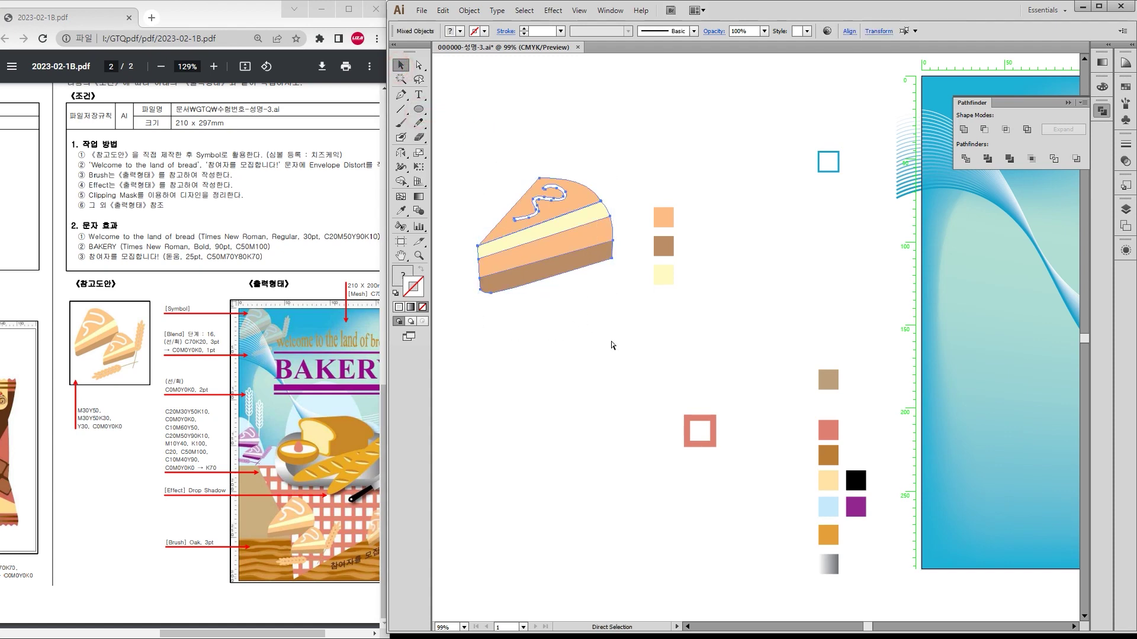
drag(554, 243, 595, 321)
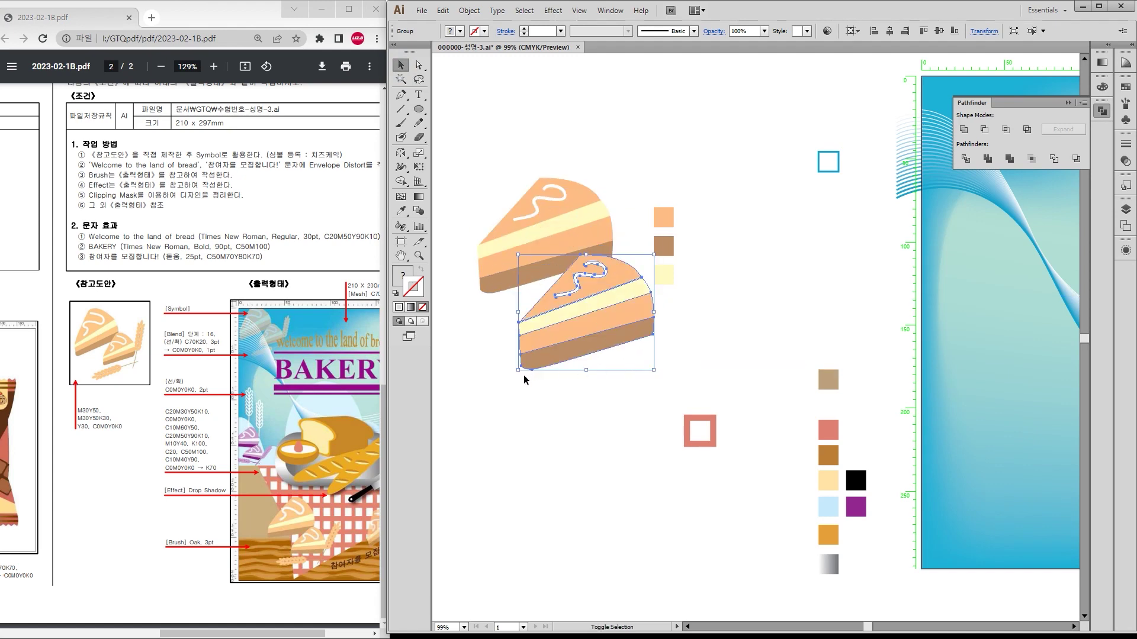
drag(517, 371, 552, 330)
drag(624, 302, 608, 289)
click(482, 139)
Step: Draw a small upright ellipse in the empty space between the cakes and swatches and fill it with the peach swatch color
key(ctrl+1)
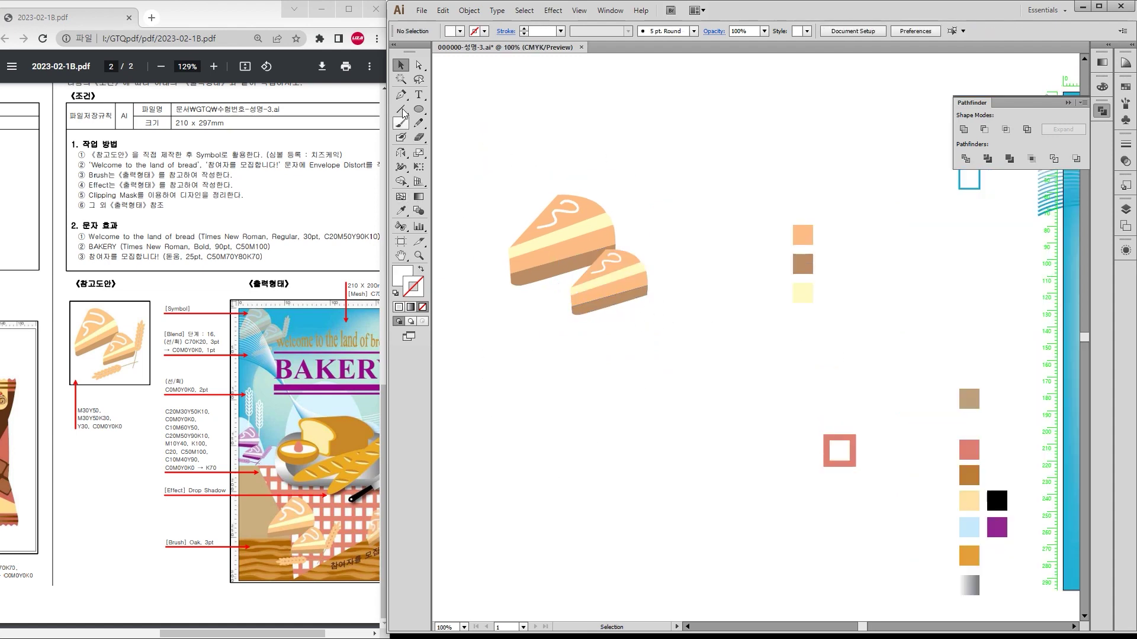
key(alt)
scroll(719, 256, up, 1)
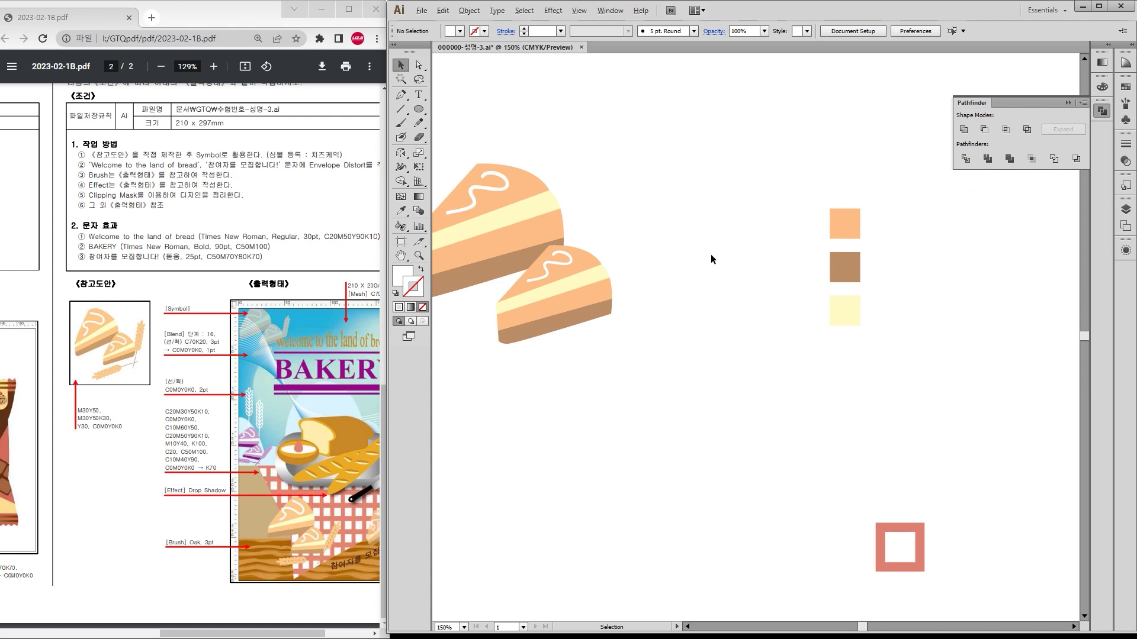
key(l)
drag(678, 170, 689, 186)
scroll(664, 167, up, 1)
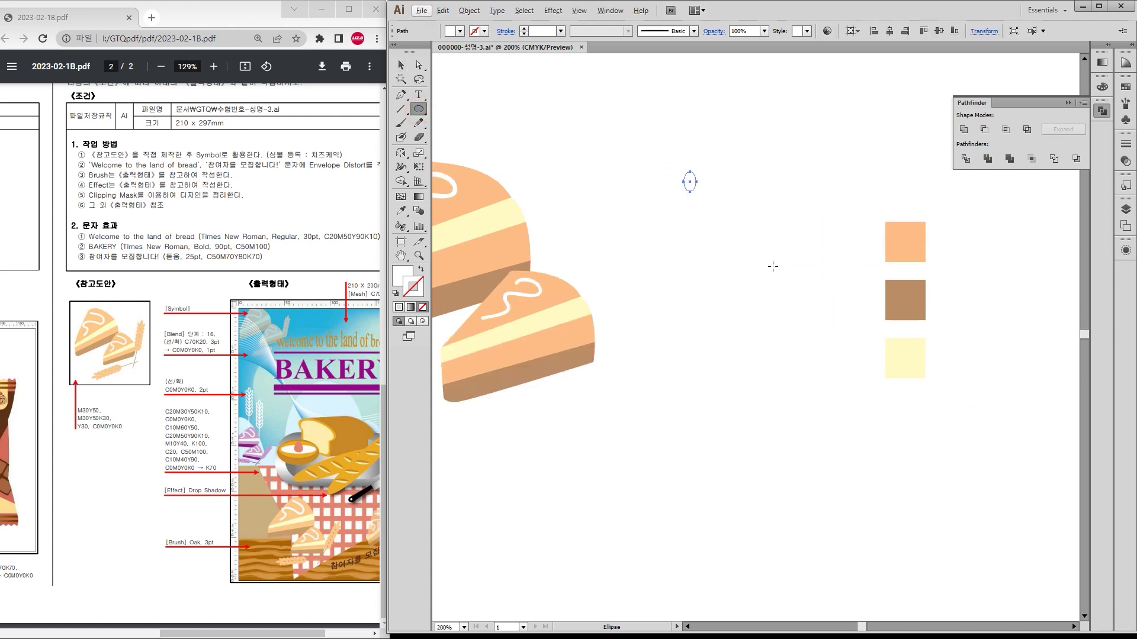
key(i)
click(901, 236)
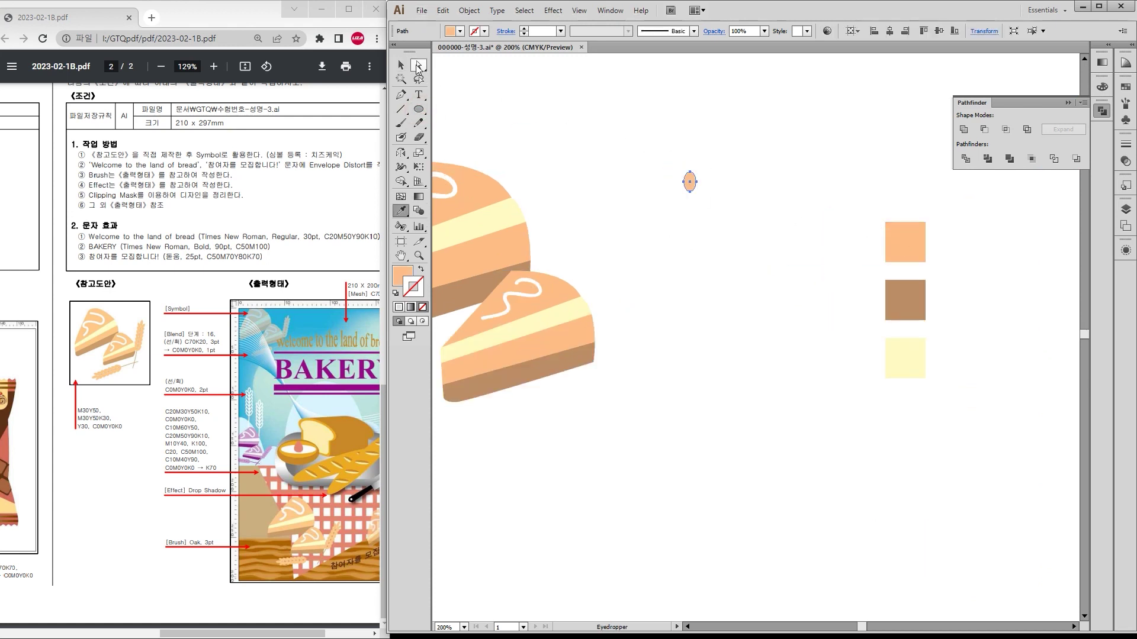
click(406, 67)
scroll(711, 201, up, 4)
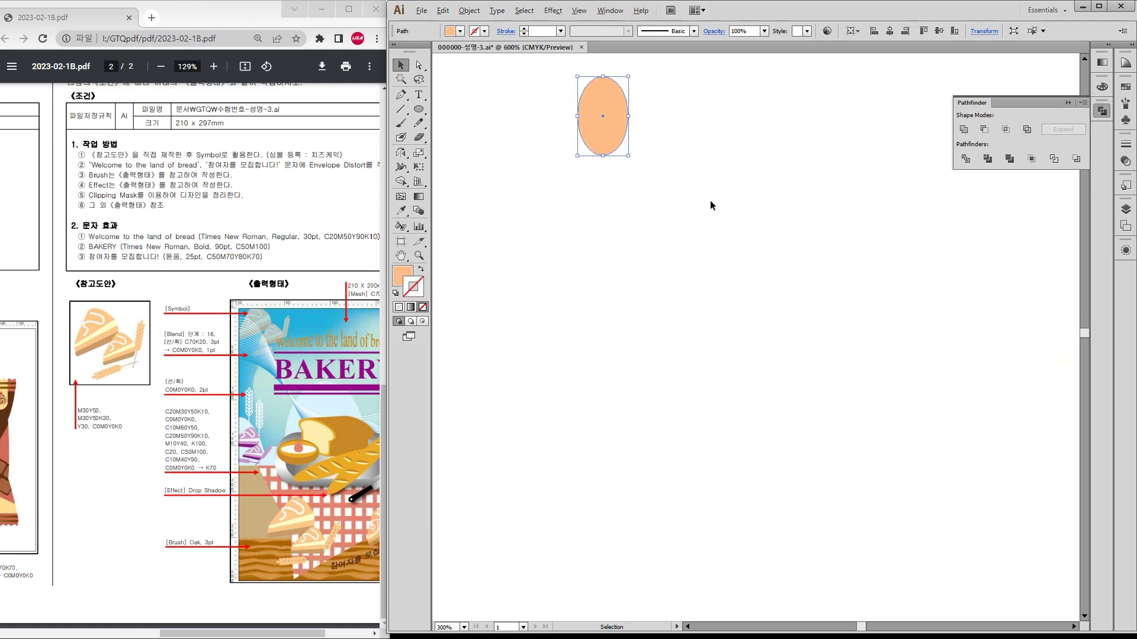
scroll(710, 200, down, 2)
mouse_move(659, 172)
mouse_down()
mouse_move(681, 220)
mouse_move(666, 170)
mouse_move(649, 169)
mouse_up()
key(ctrl+z)
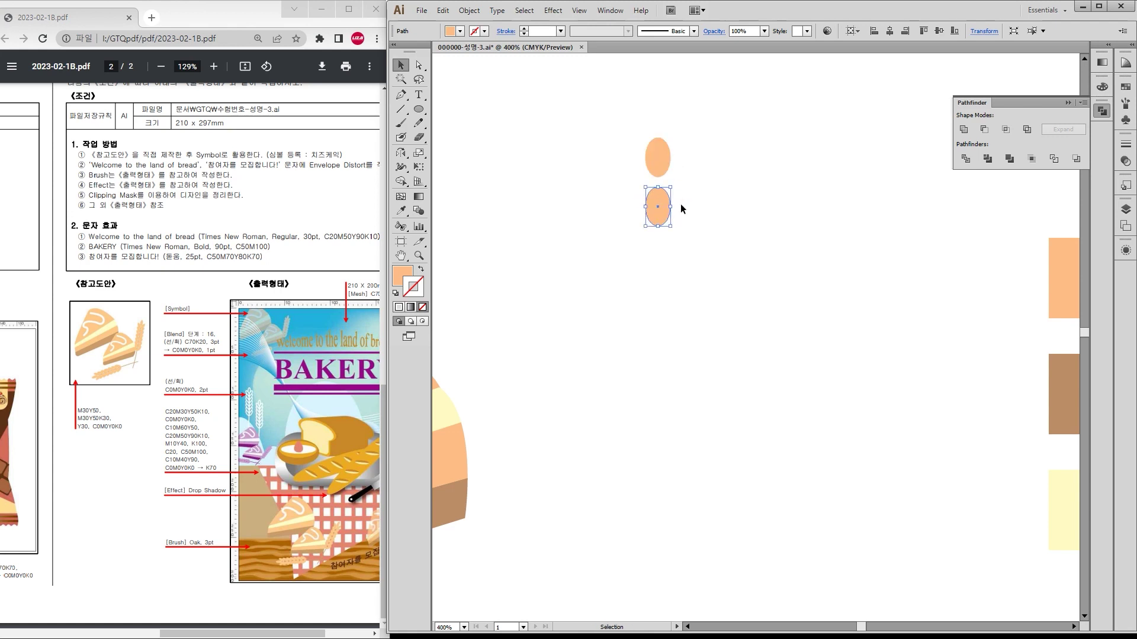
key(Delete)
Step: Narrow the peach ellipse symmetrically about its center to roughly two thirds of its width, keeping its height
click(670, 149)
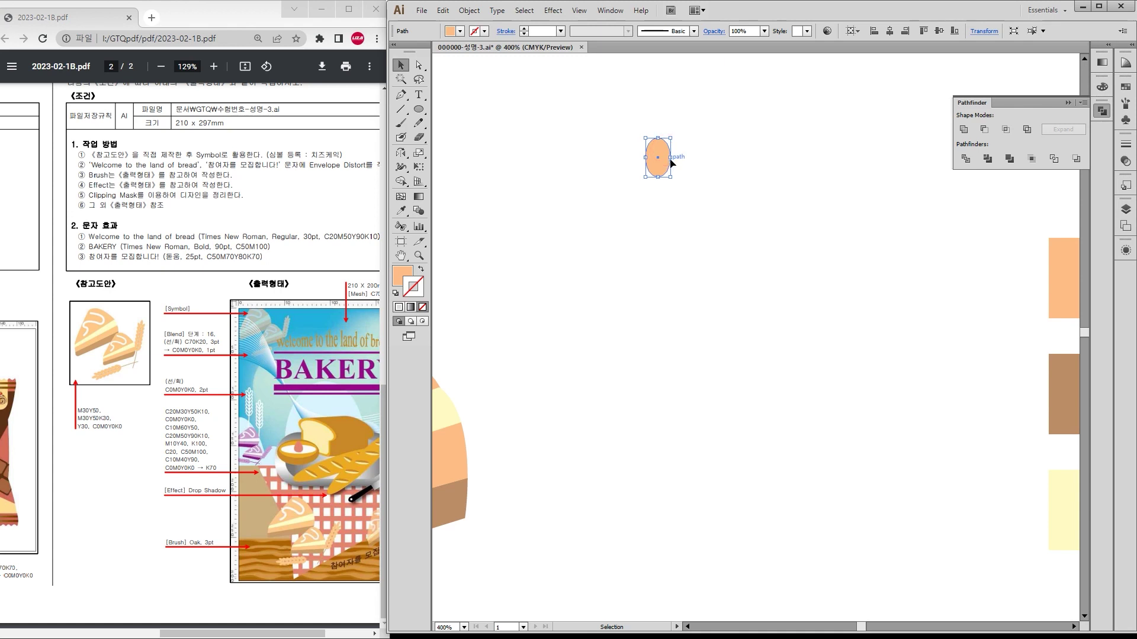
drag(670, 157, 661, 158)
Step: Duplicate the narrow ellipse and tilt the copy as a left-hand wheat grain just below the upright one
scroll(672, 161, up, 3)
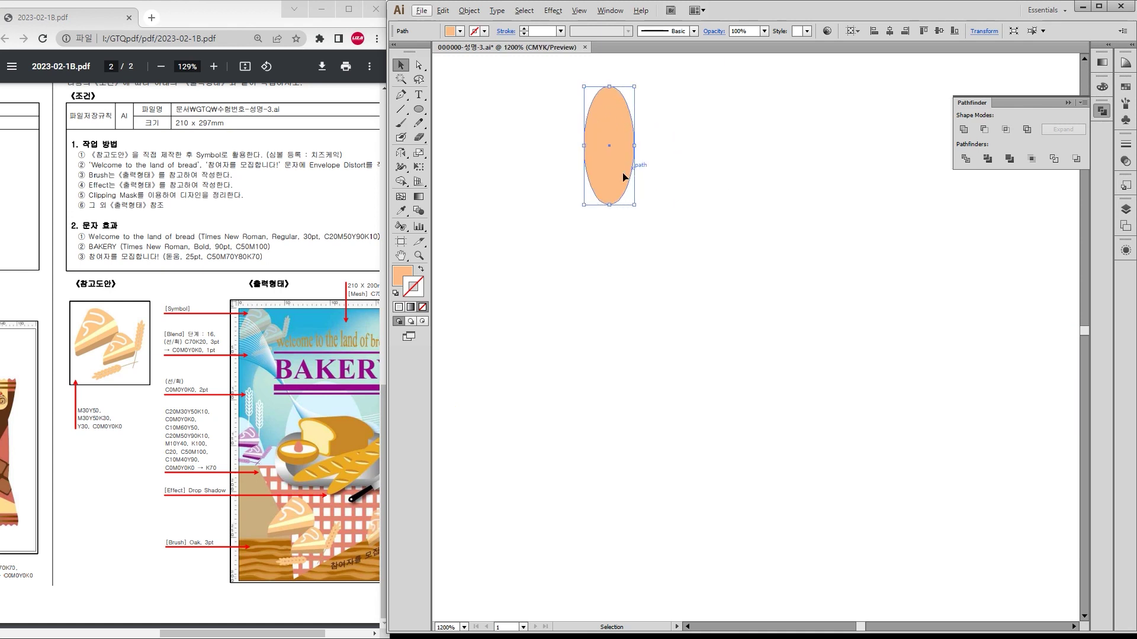
drag(613, 184, 565, 293)
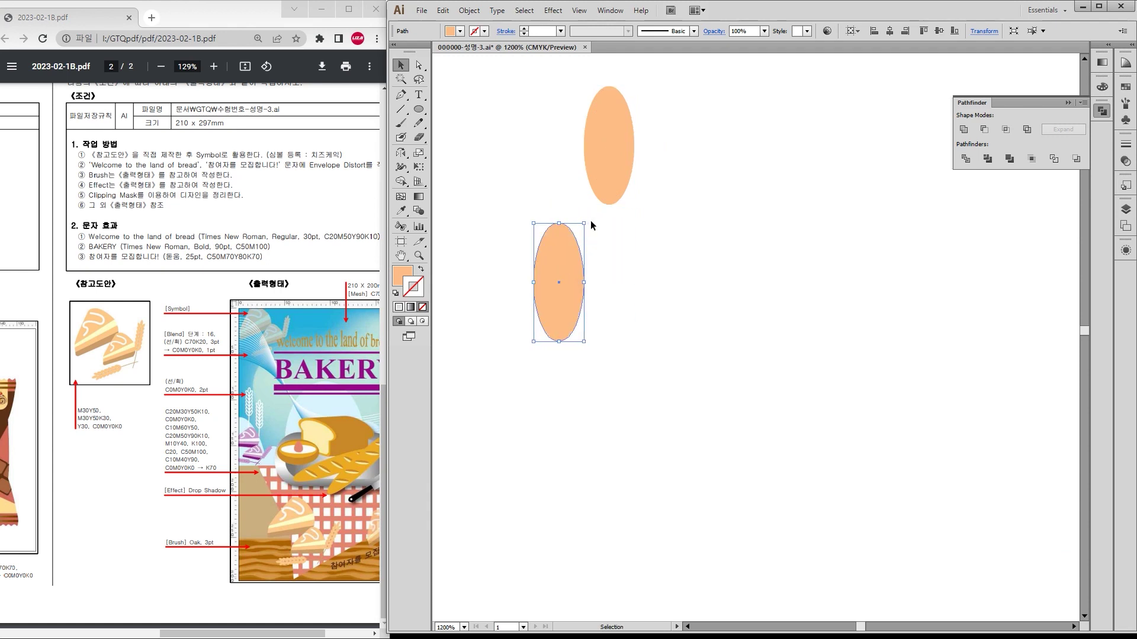
drag(587, 224, 590, 254)
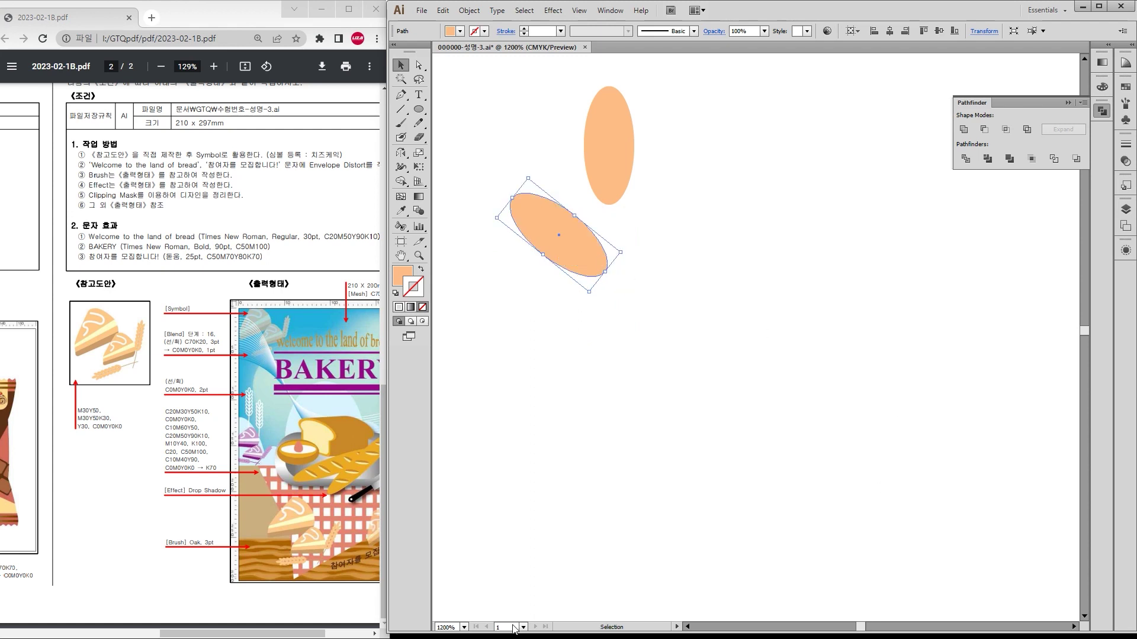
Step: Reflect a copy of the tilted grain across a vertical axis through its lower tip
click(400, 153)
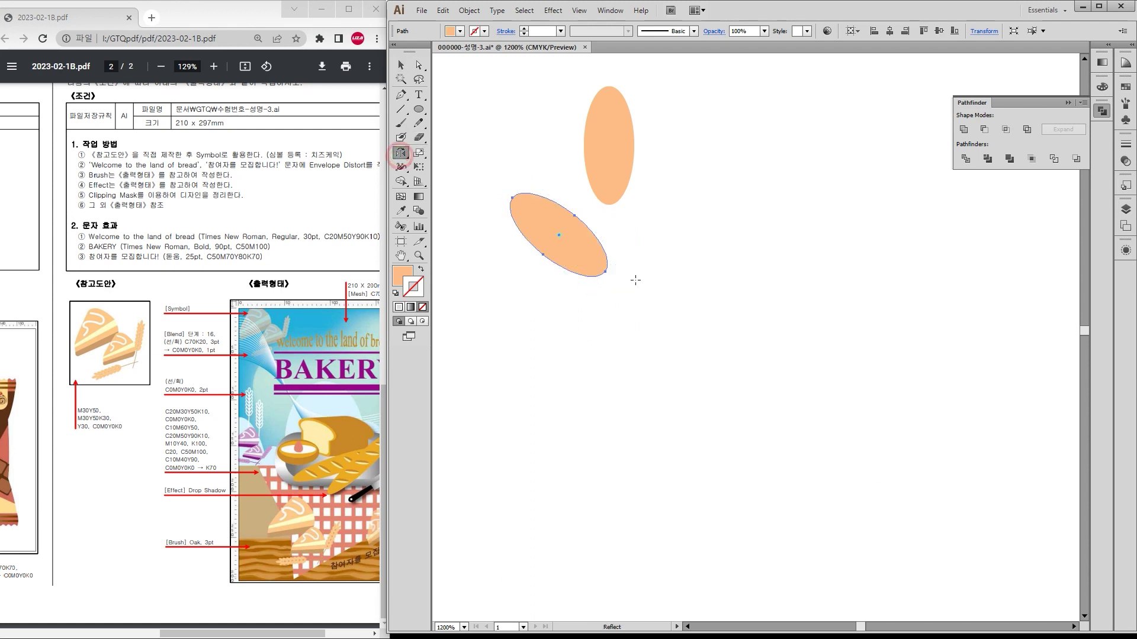
alt+click(607, 271)
click(673, 223)
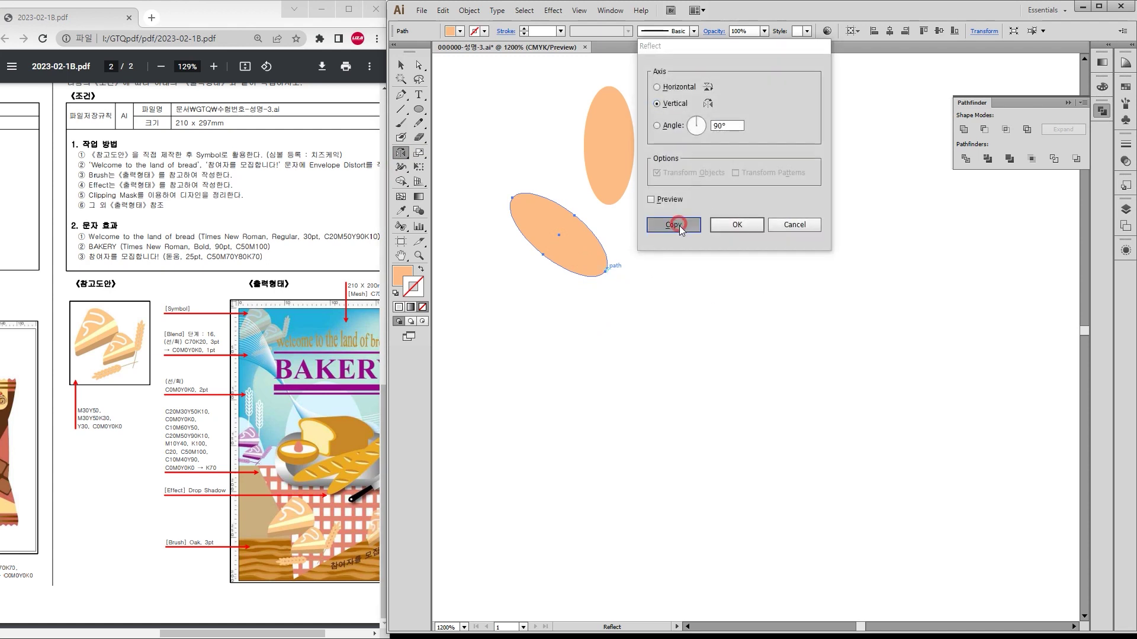
Step: Move the mirrored grain pair up beneath the upright grain and reset the pair's bounding box
click(400, 64)
click(560, 240)
shift+click(654, 256)
drag(650, 257, 654, 228)
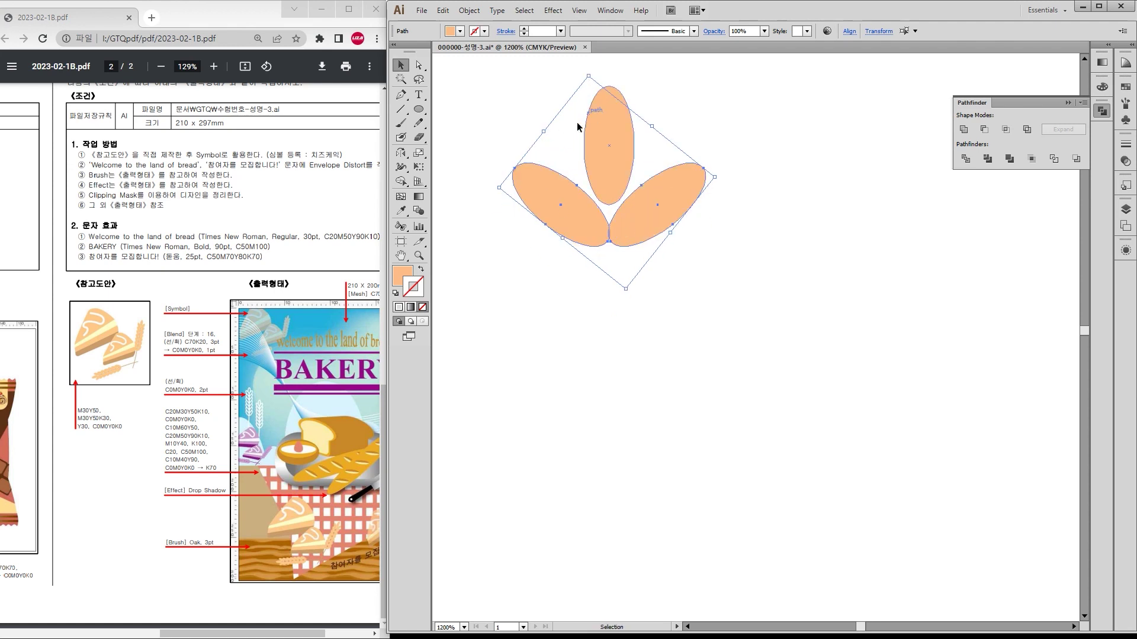
click(469, 10)
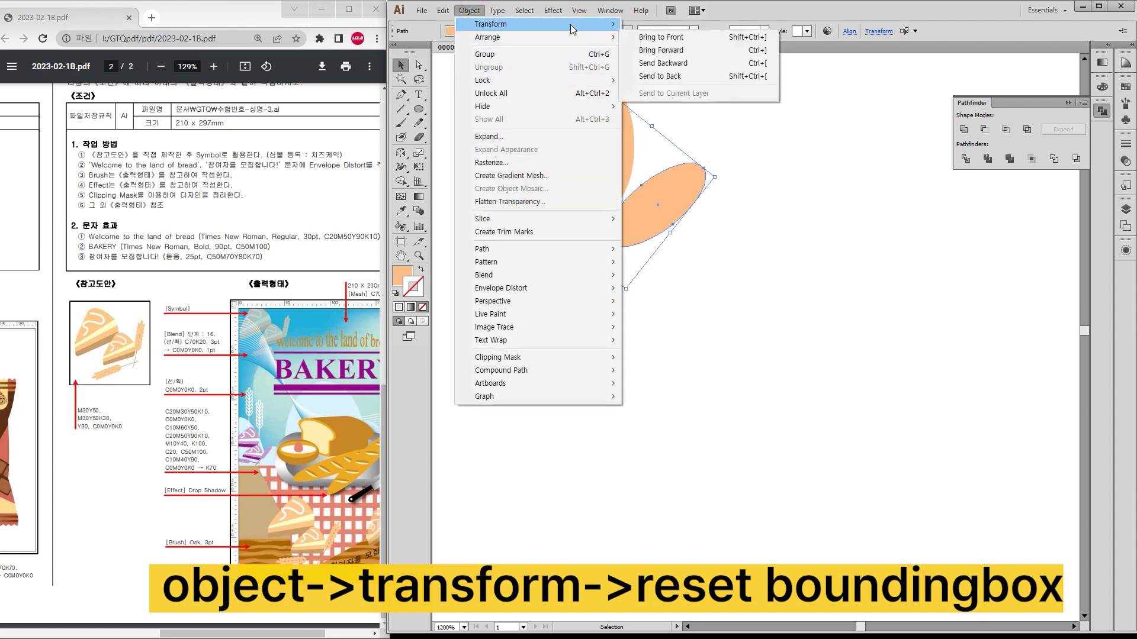
mouse_move(570, 24)
click(673, 127)
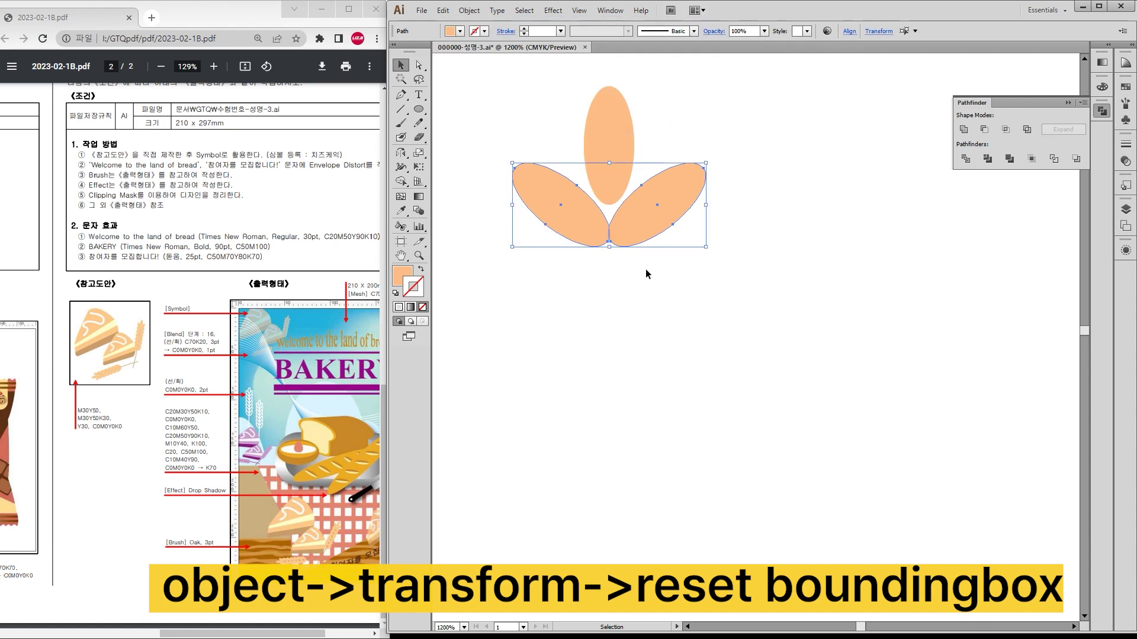
Step: Duplicate the grain pair straight down and repeat the copy at the same spacing until six pairs form the wheat ear
drag(651, 225, 659, 291)
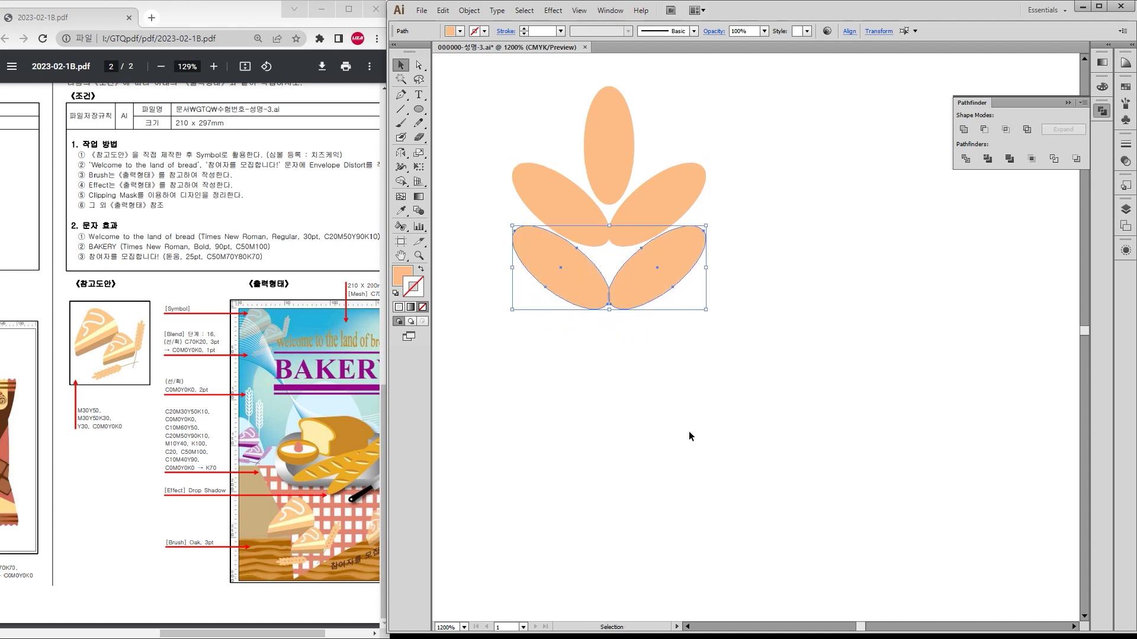
key(ctrl+d)
key(ctrl+d)
key(ctrl+d)
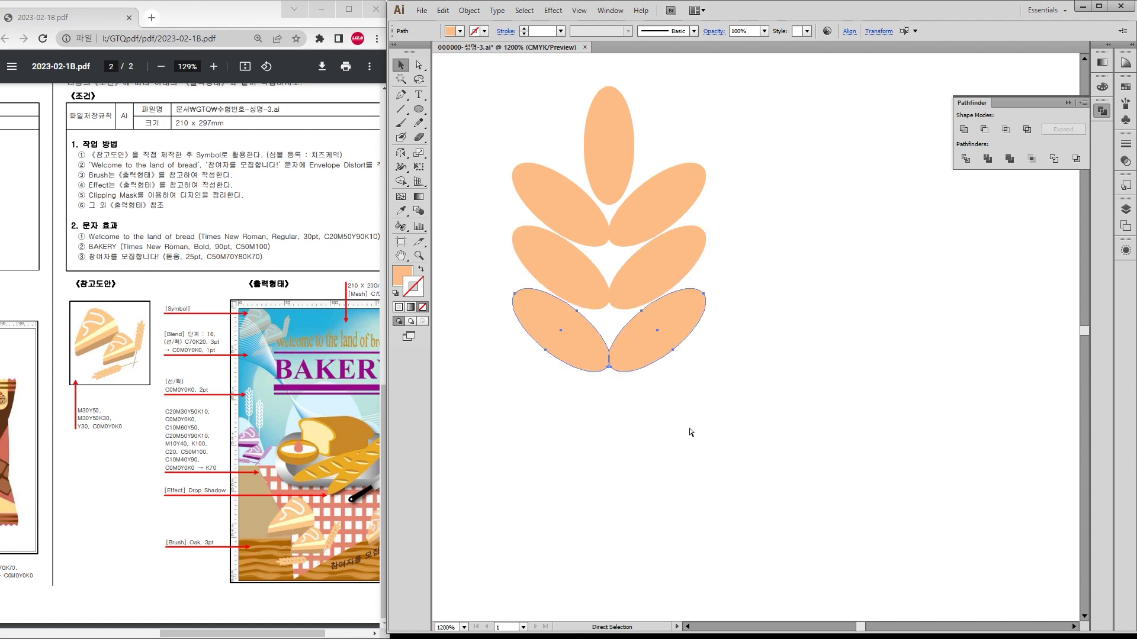
key(ctrl+d)
key(ctrl+d)
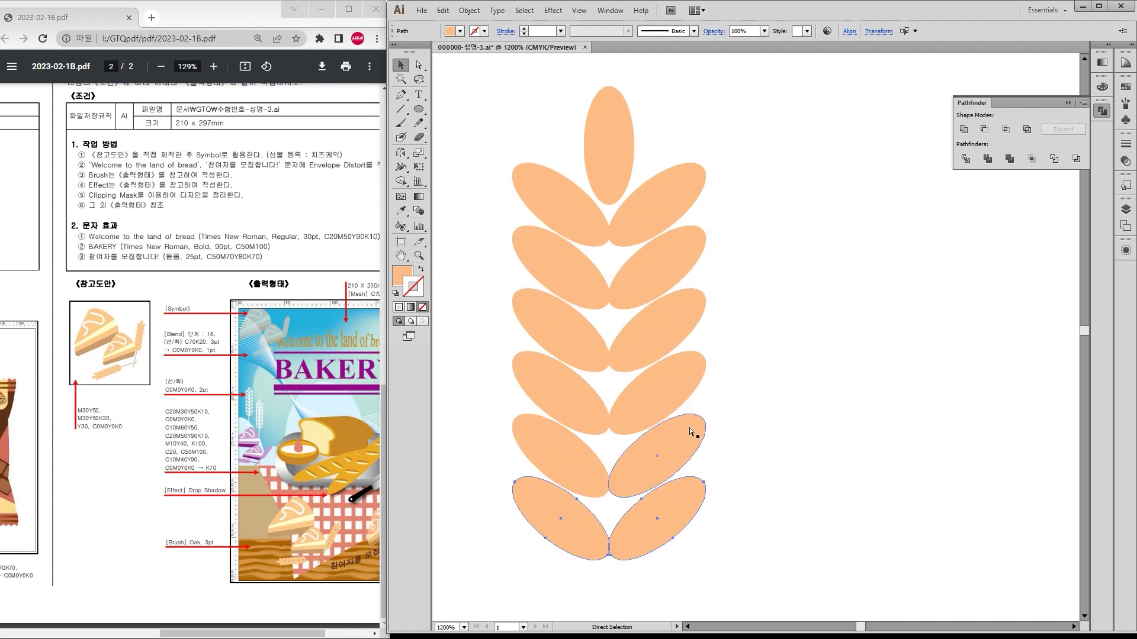
Step: Draw a gently curved stem with the Pen tool from the upright grain's base to below the ear, giving it the peach stroke and no fill
click(743, 428)
scroll(770, 462, down, 2)
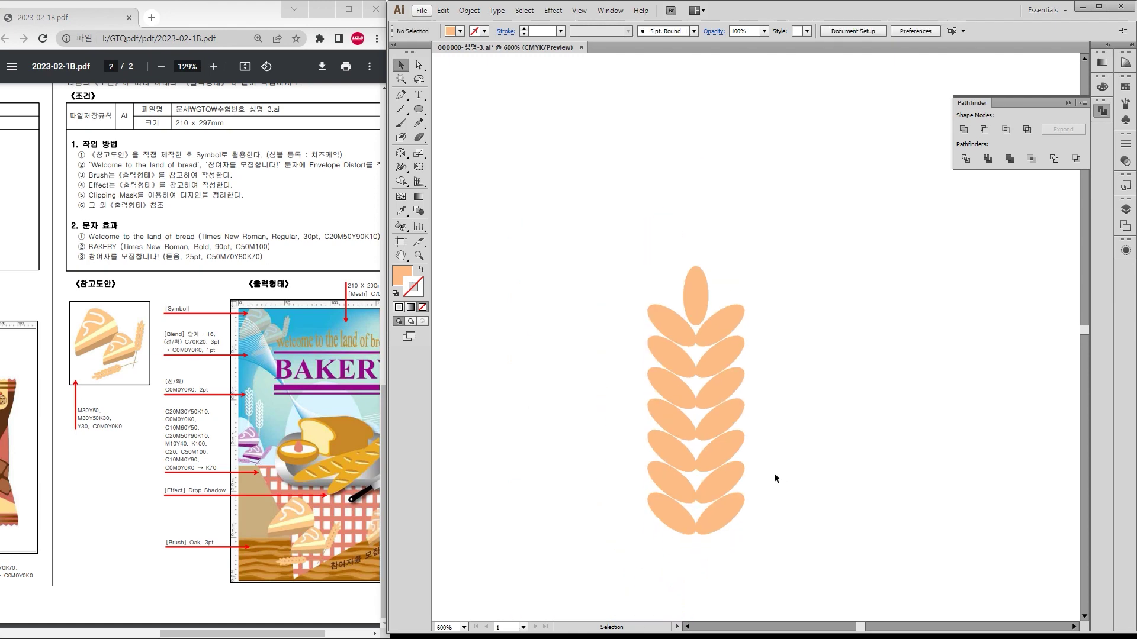
scroll(775, 476, down, 2)
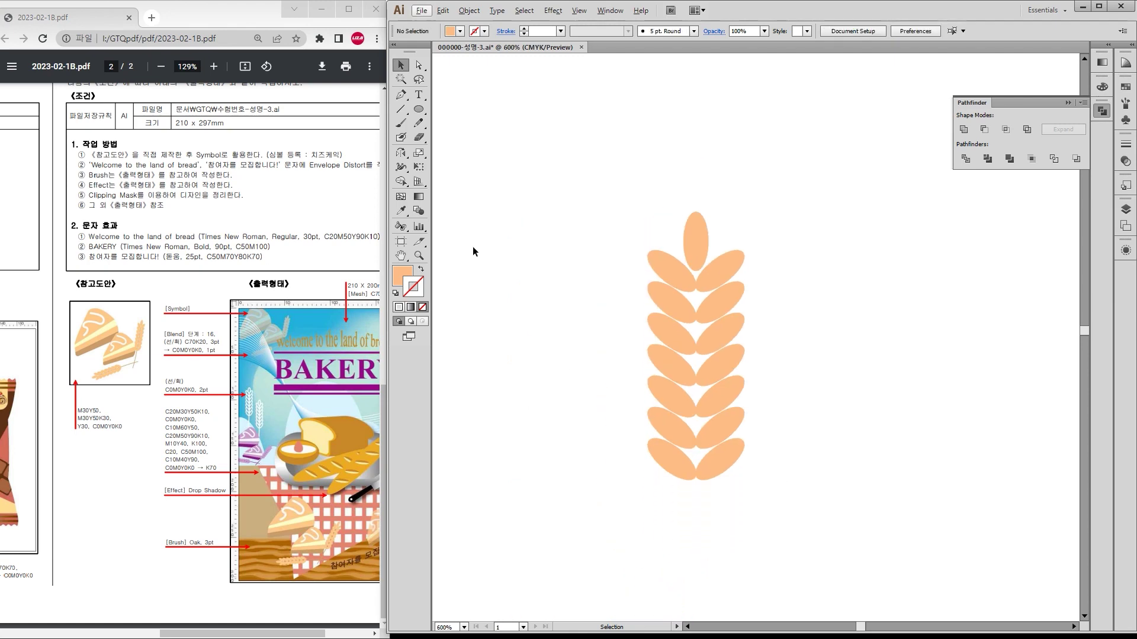
click(402, 98)
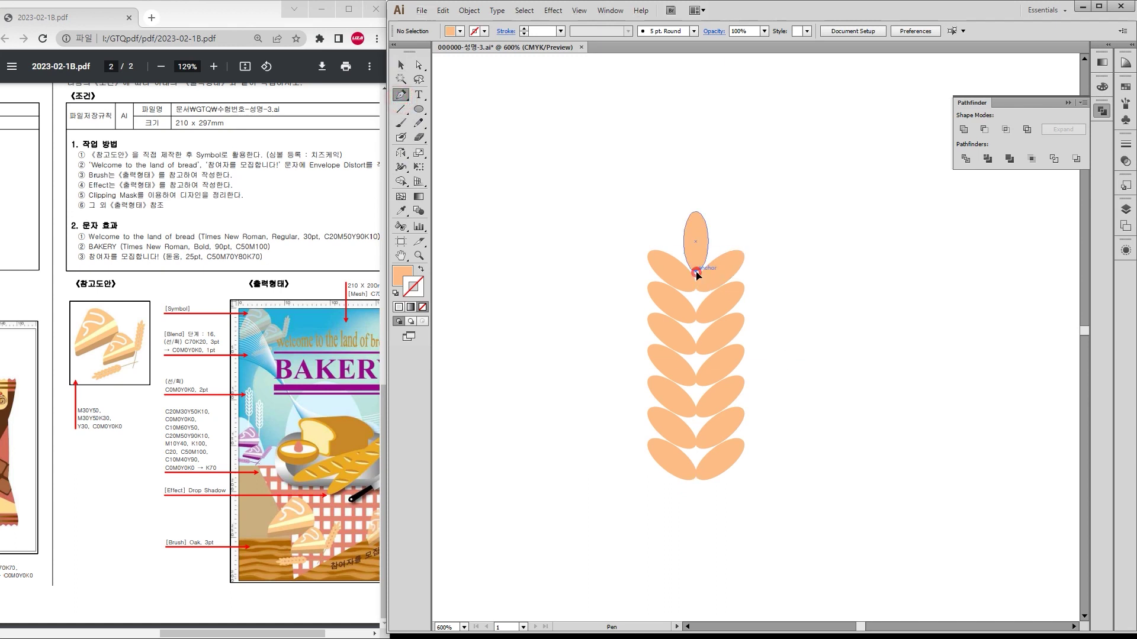
click(697, 272)
click(687, 595)
drag(687, 595, 671, 607)
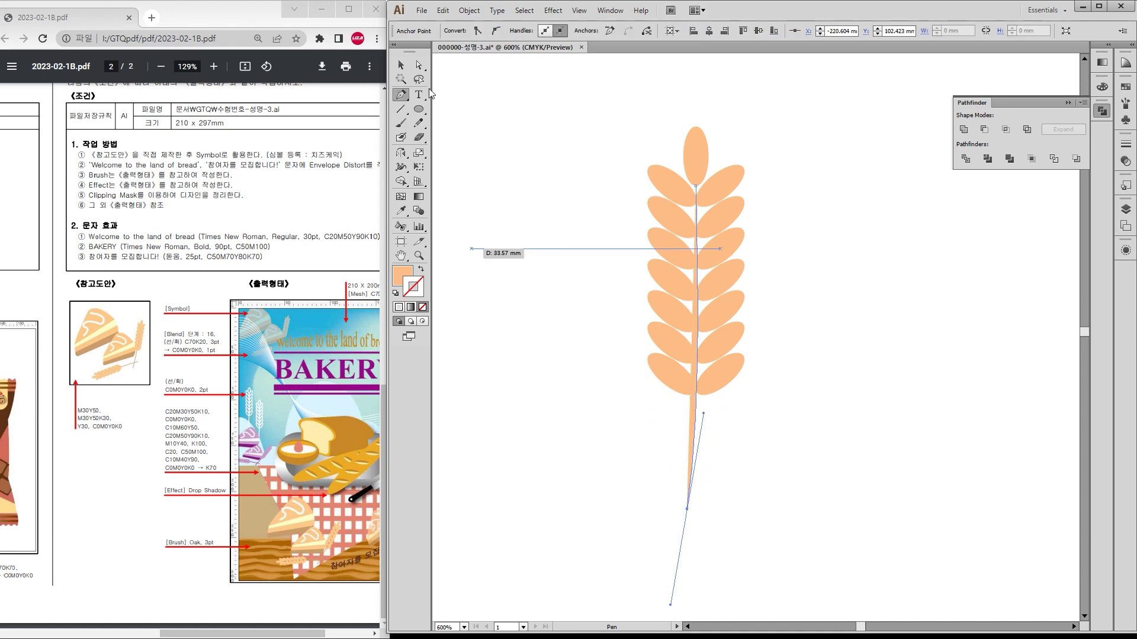
click(421, 269)
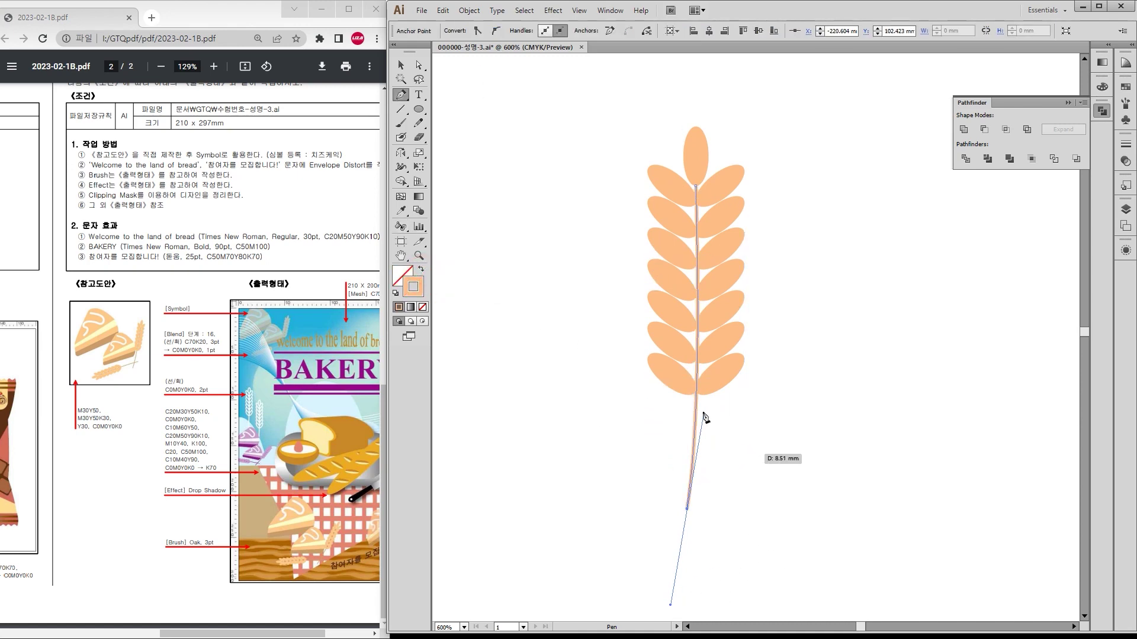
Step: Recolour the stem's stroke with the brown sampled from the small cake slice's bottom layer, keeping it without fill
click(401, 64)
alt+scroll(848, 352, down, 4)
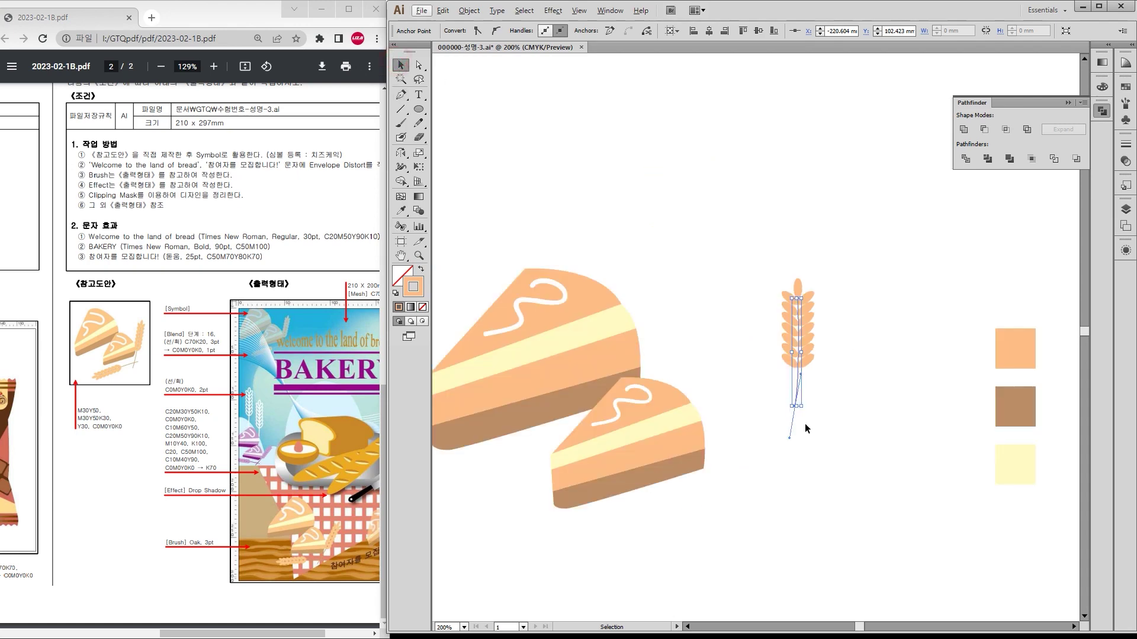
key(i)
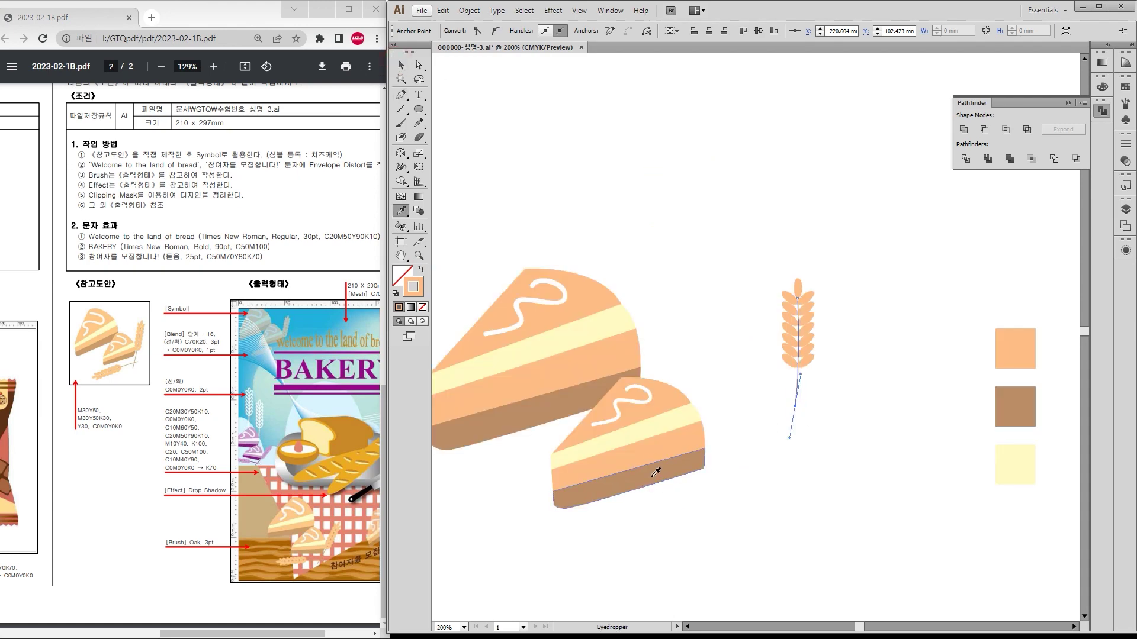
click(655, 471)
click(420, 270)
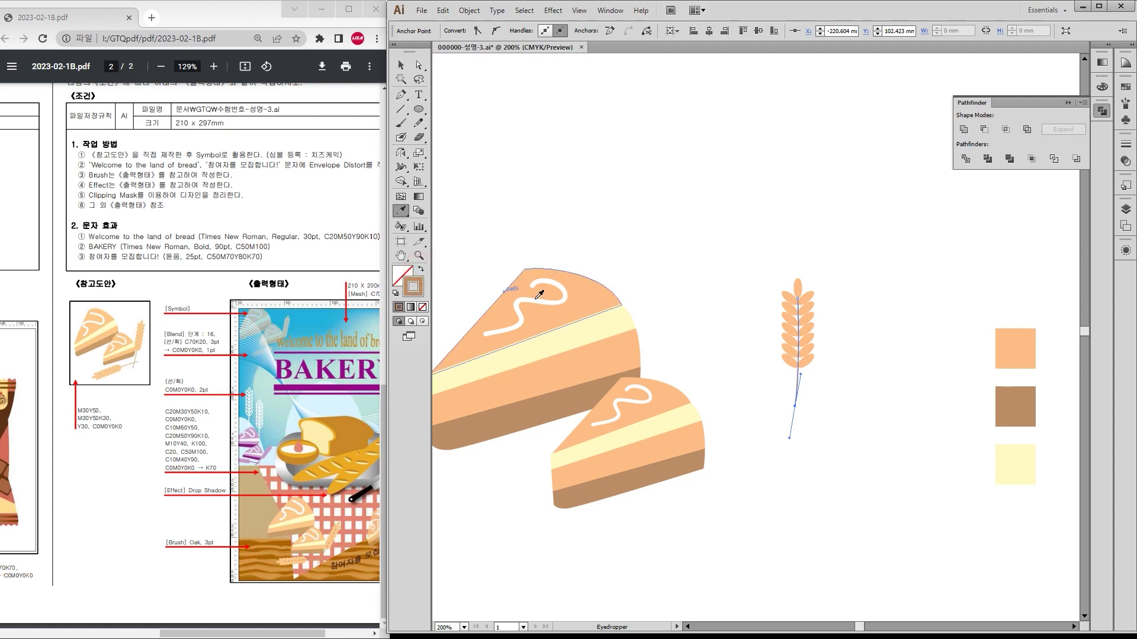
click(400, 65)
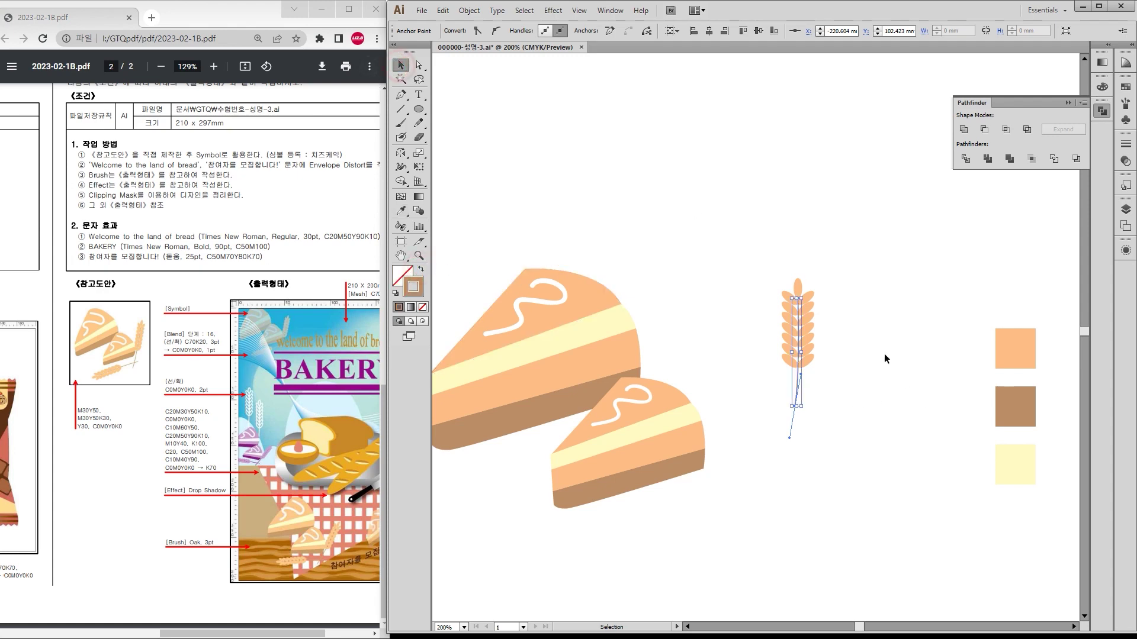
click(883, 352)
Step: Duplicate the complete wheat ear with its stem and set the copy aside near the colour swatch squares
alt+scroll(860, 392, up, 1)
drag(705, 187, 831, 485)
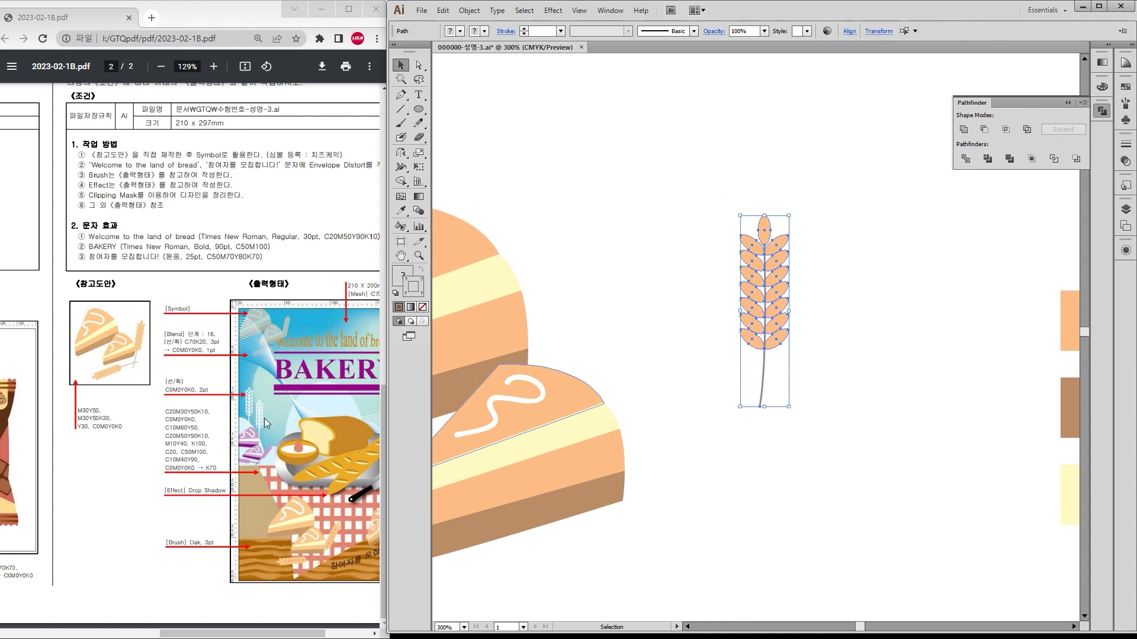
drag(772, 347, 1005, 340)
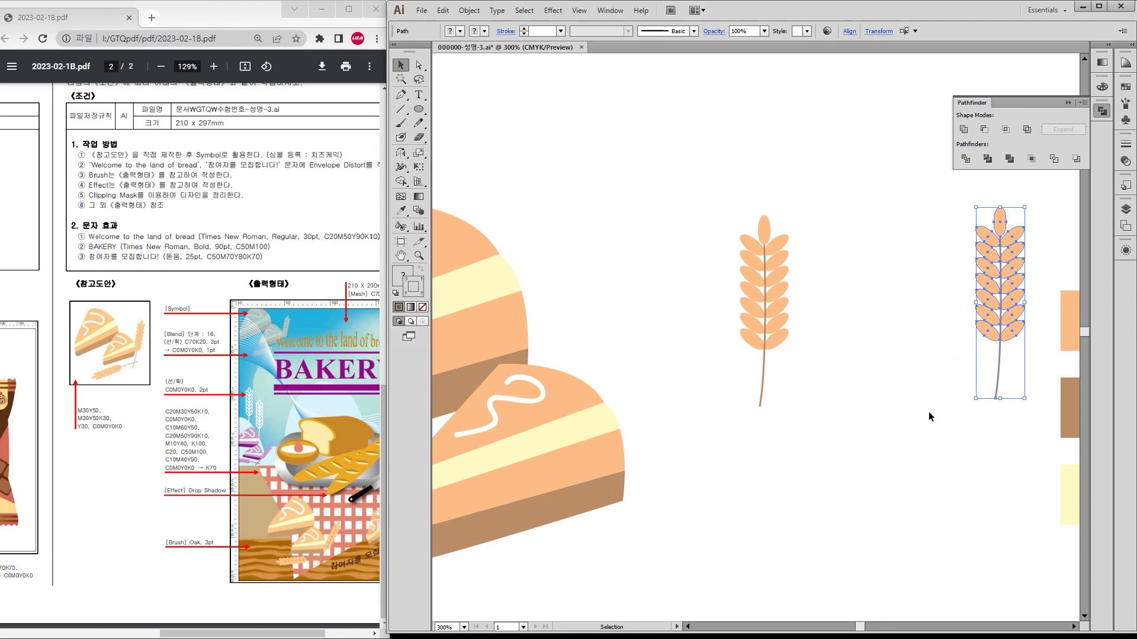
click(928, 412)
Step: Lengthen the original wheat ear's stem by moving its lower anchor point further down
click(762, 396)
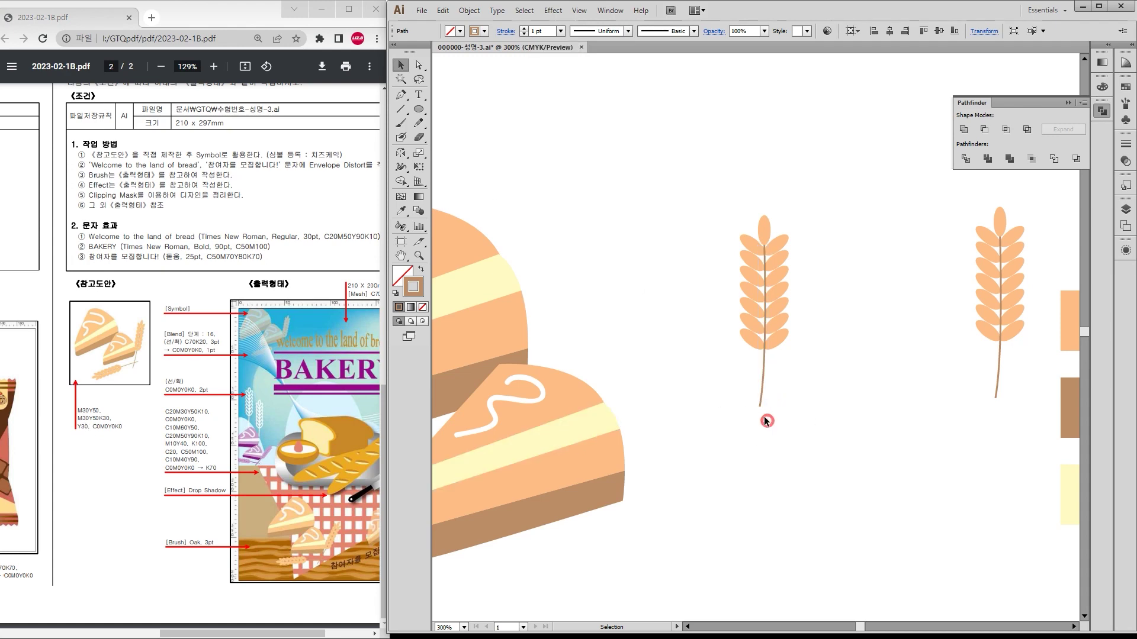
click(418, 64)
drag(760, 407, 757, 452)
click(632, 354)
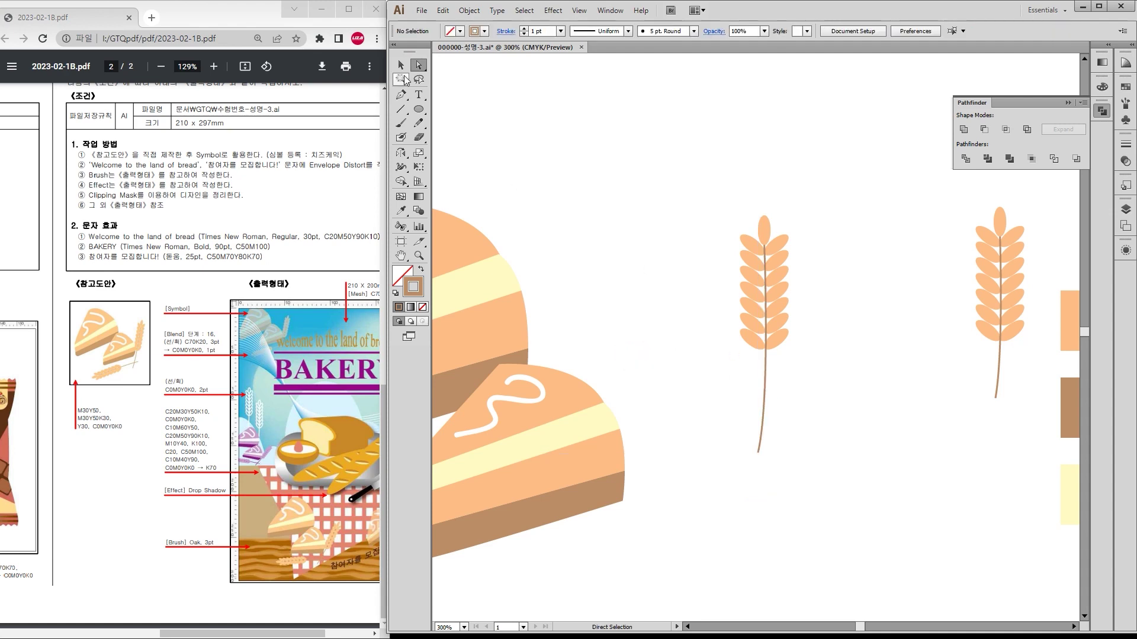
Step: Convert the lengthened stem's stroke to an outlined shape and send it behind the grains
click(760, 402)
click(469, 10)
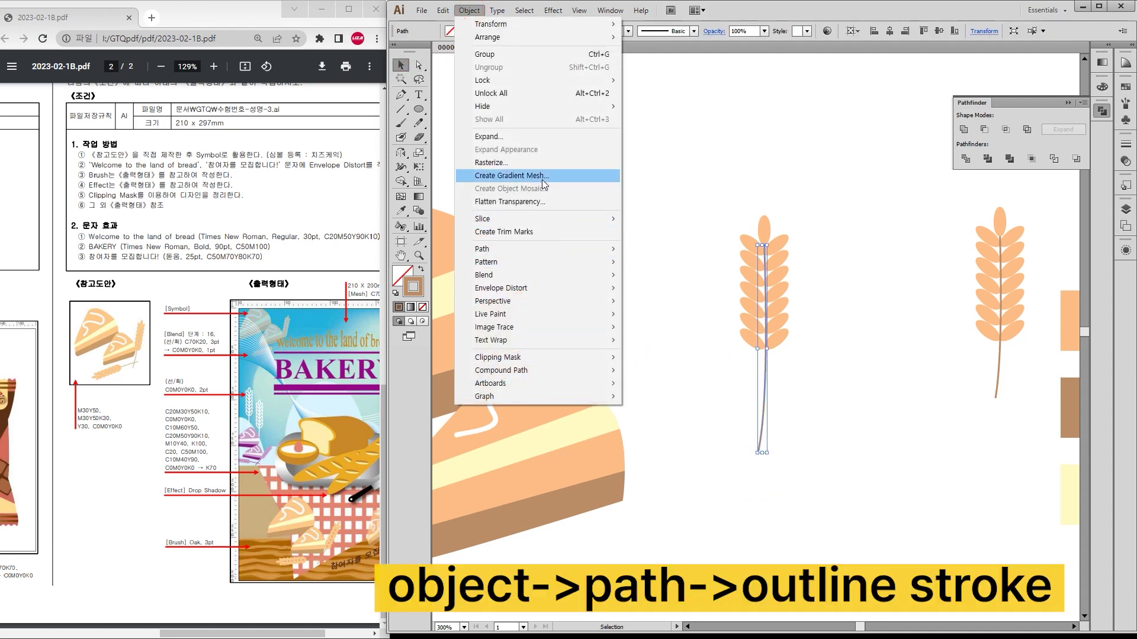
mouse_move(556, 255)
click(680, 281)
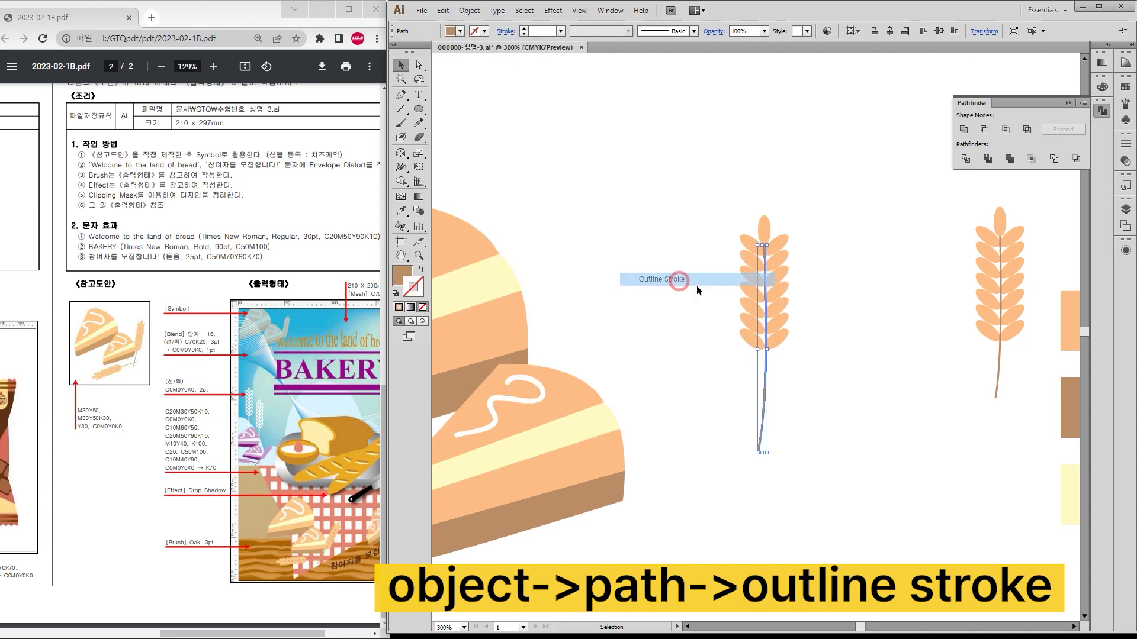
key(ctrl+shift+bracketleft)
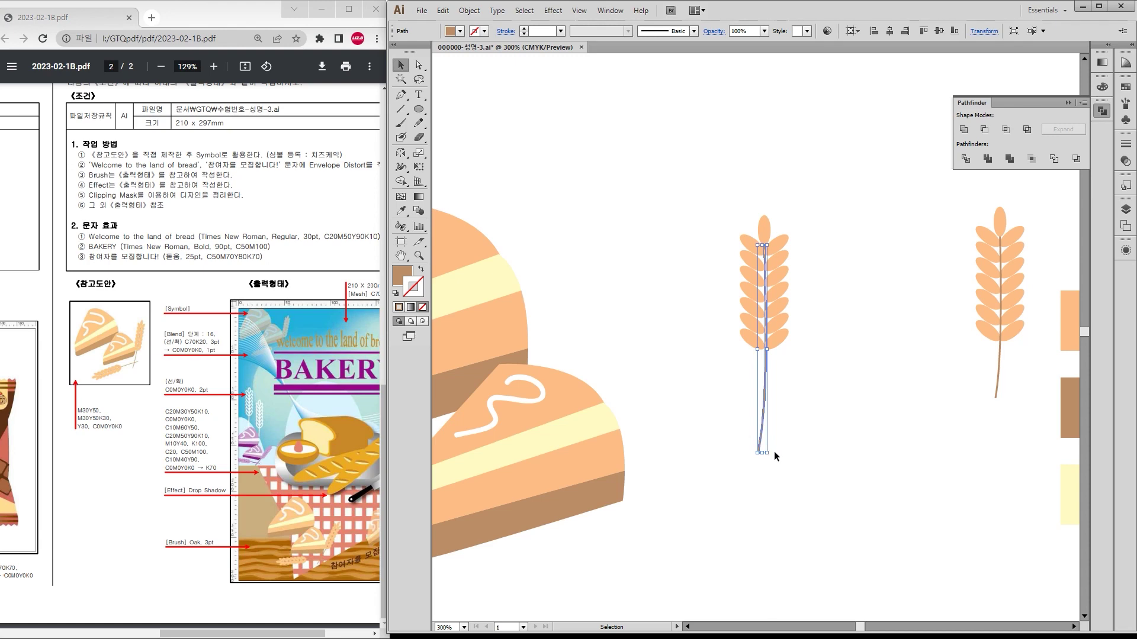
Step: Rotate the outlined stem slightly clockwise and nudge it left so it lines up with the centre of the ear
drag(773, 455, 766, 456)
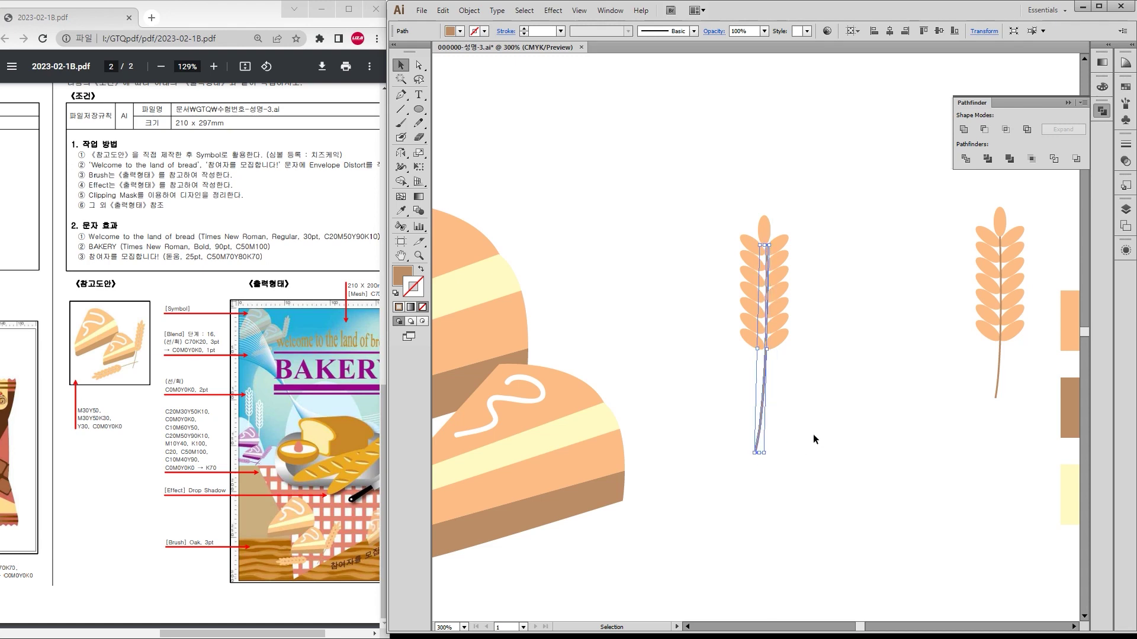
key(Left)
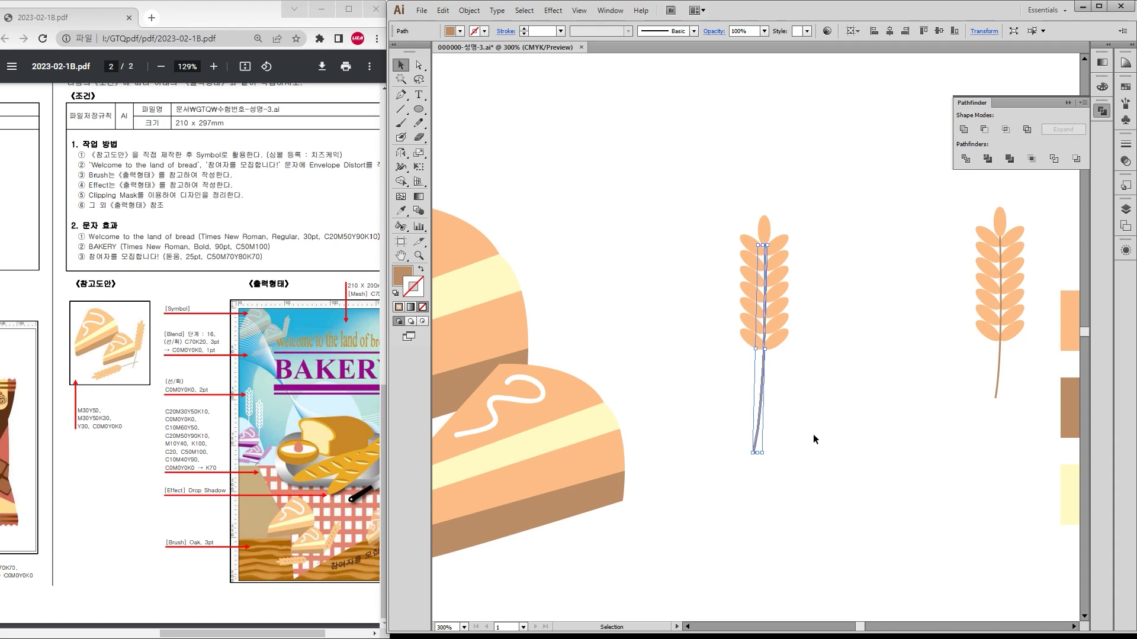
click(813, 434)
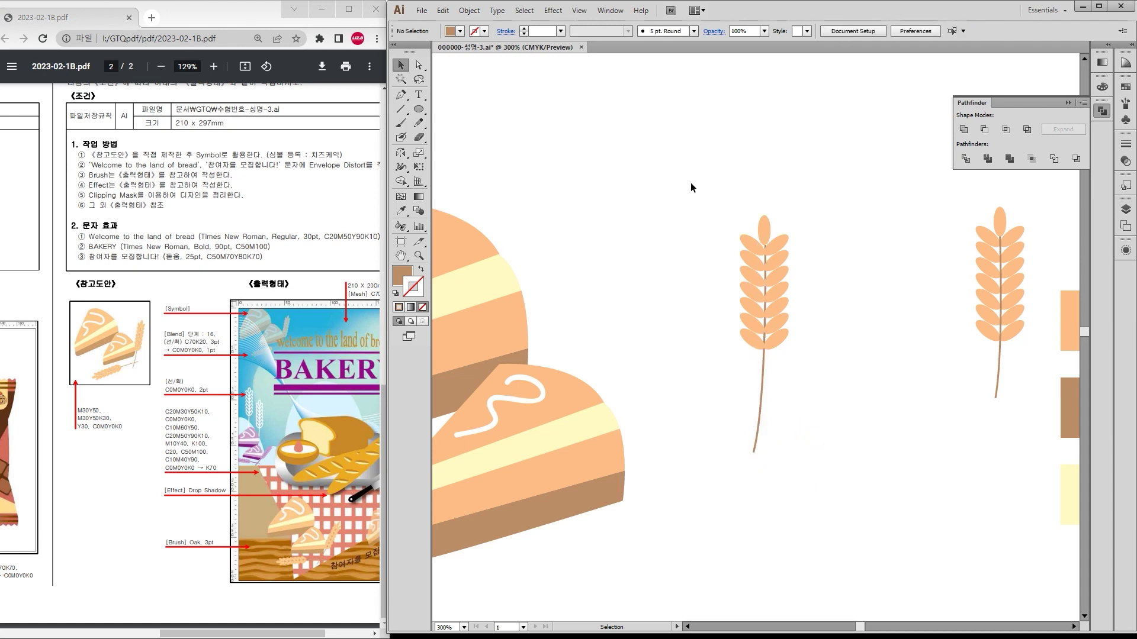
Step: Group the long-stemmed wheat ear and place it slightly tilted beside the small cake slice's right edge
drag(687, 173, 837, 498)
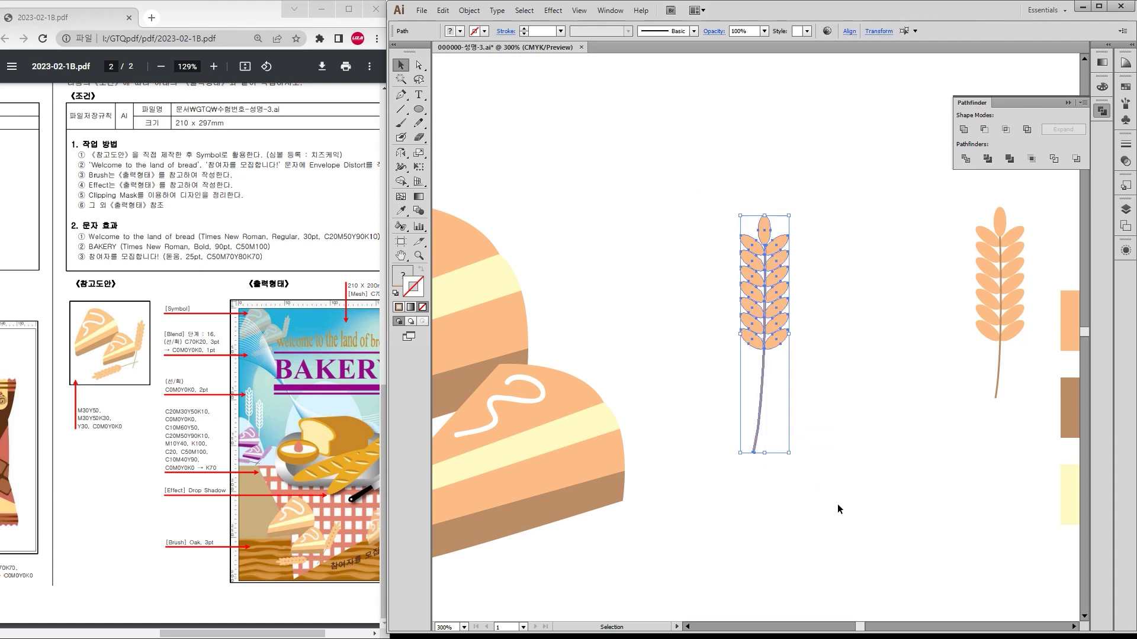
drag(772, 292, 662, 462)
drag(679, 353, 663, 385)
click(744, 397)
Step: Duplicate the grouped wheat ear, rotate the copy to point lower left beneath the small cake slice, and lengthen it slightly
drag(719, 469, 492, 464)
drag(526, 350, 438, 459)
drag(978, 390, 685, 341)
drag(580, 459, 724, 309)
drag(576, 280, 598, 382)
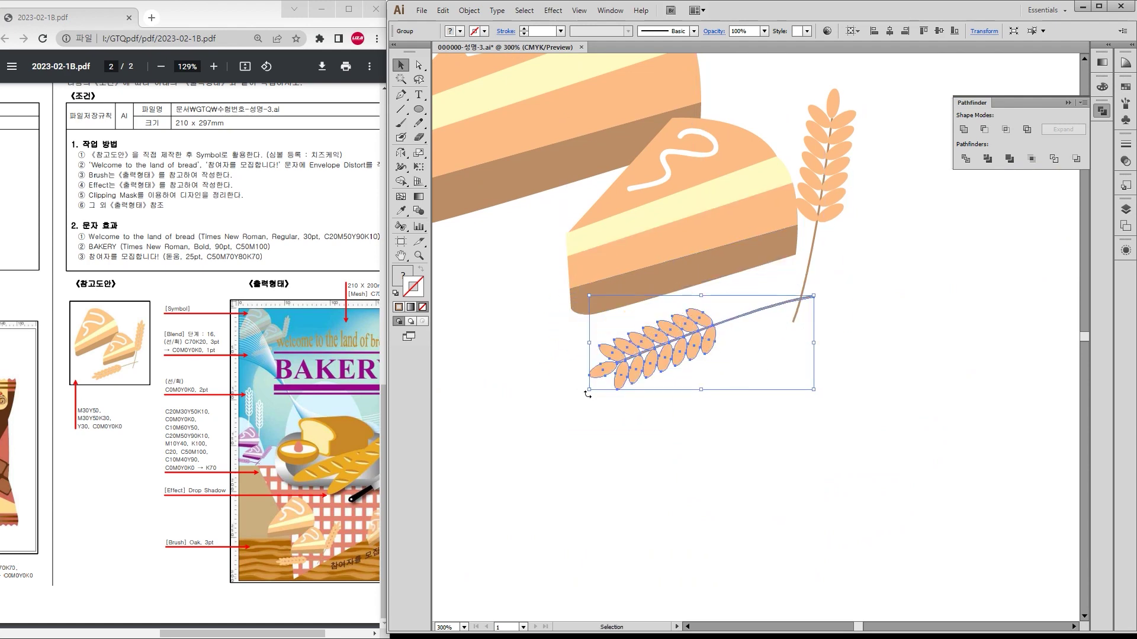
drag(590, 390, 556, 400)
Step: Enlarge the wheat ear beside the small cake slice slightly
click(828, 178)
scroll(823, 165, up, 3)
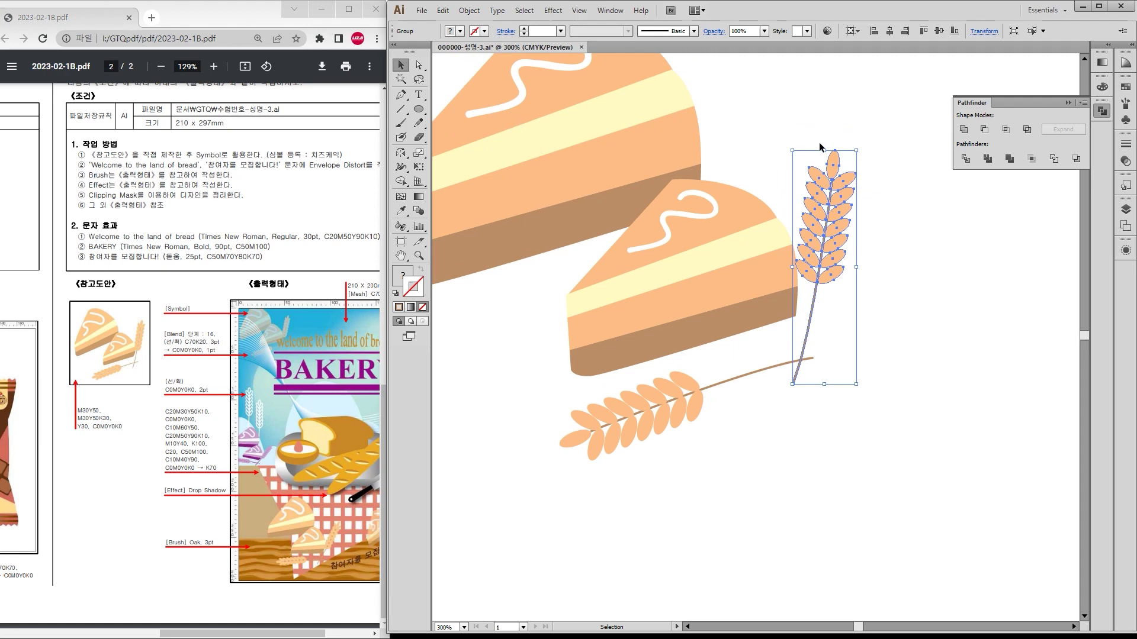
drag(854, 149, 866, 128)
key(ctrl+1)
click(902, 354)
Step: Scale down both cake slices together with their two wheat ears
drag(915, 392, 752, 368)
drag(564, 240, 724, 436)
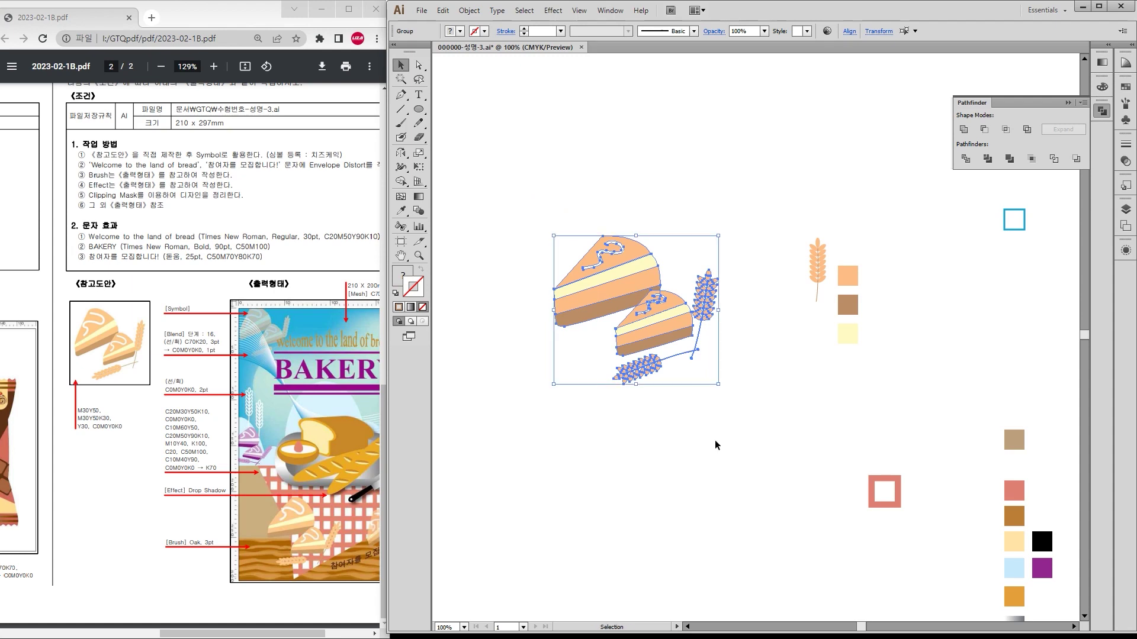
drag(718, 385, 675, 346)
Step: Move the cake and wheat artwork onto the poster's lower left area
drag(895, 417, 800, 379)
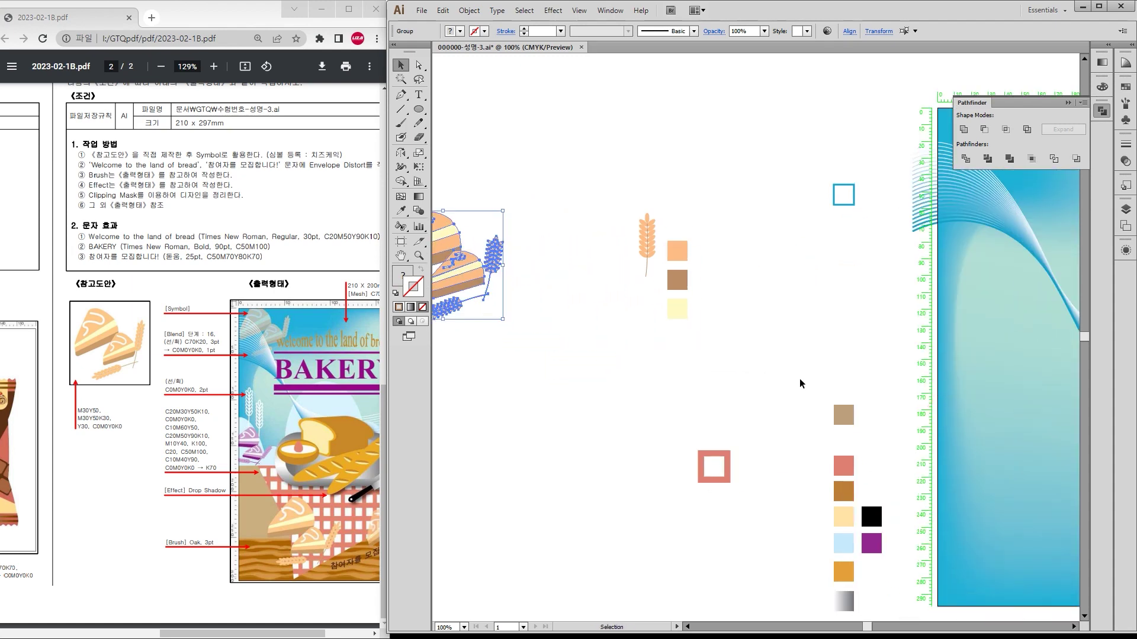
scroll(801, 377, down, 2)
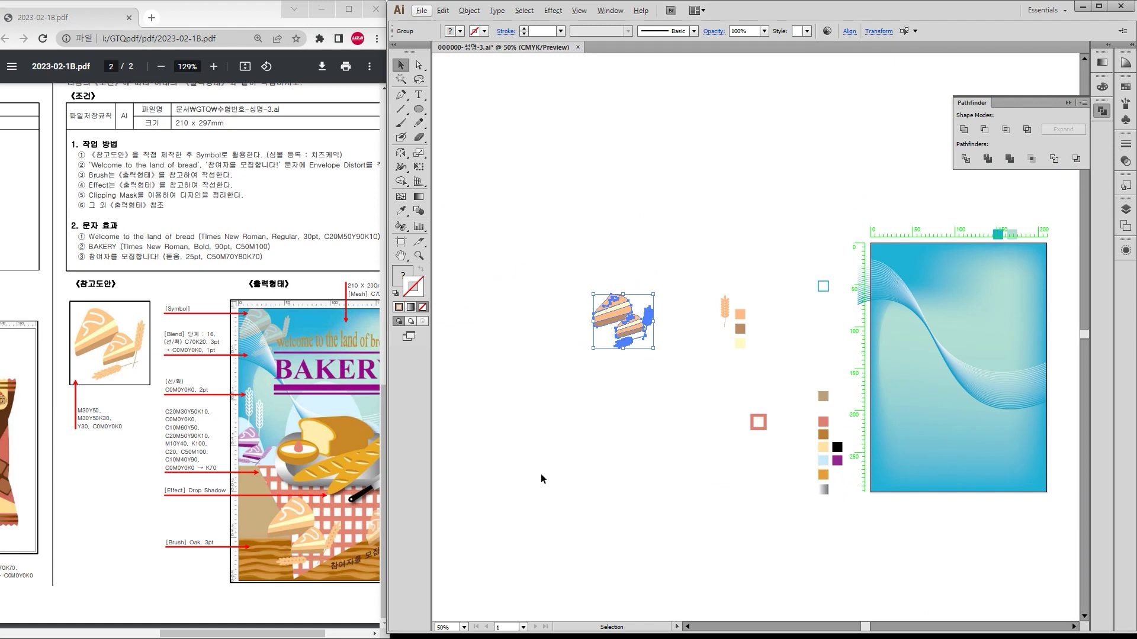
drag(633, 321, 921, 461)
drag(1003, 471, 776, 471)
scroll(776, 472, up, 2)
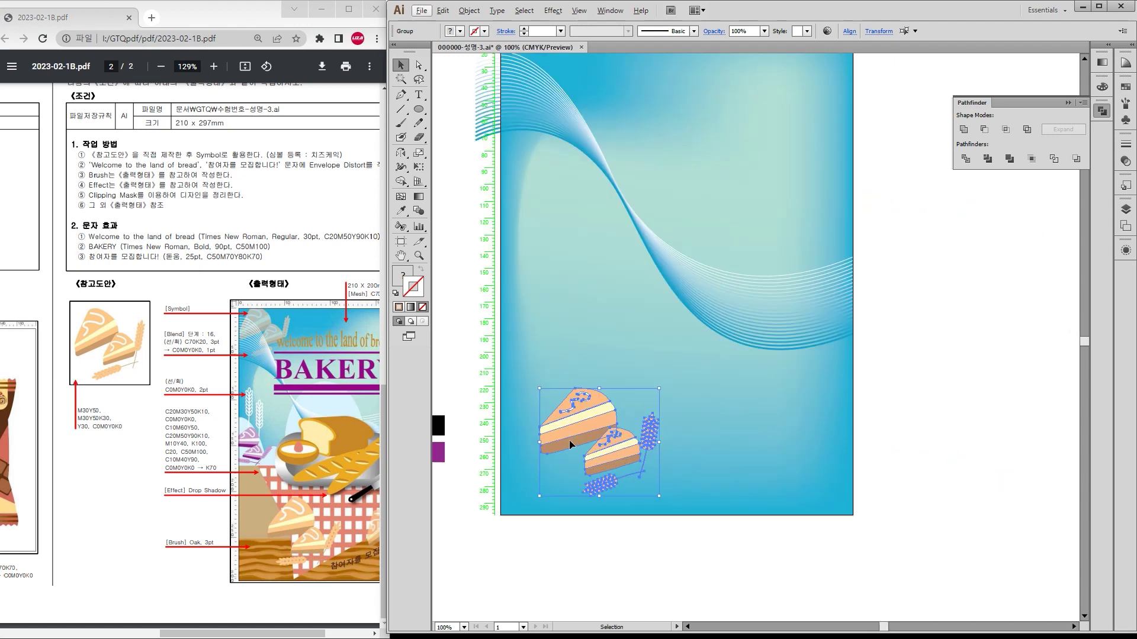
drag(578, 436, 604, 419)
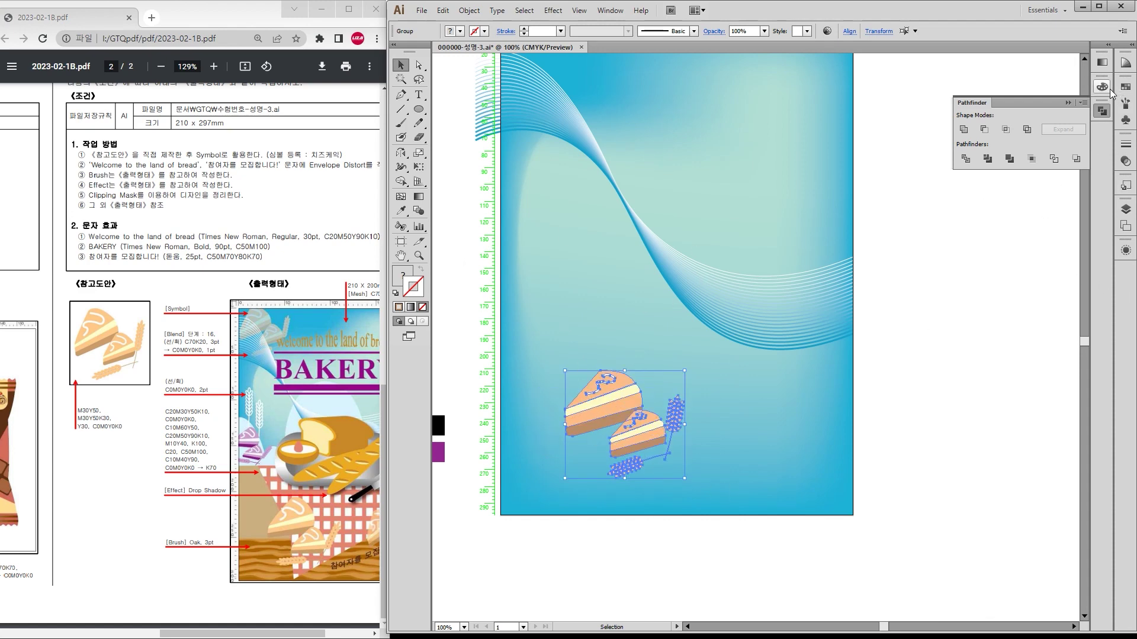
Step: Register the cake and wheat artwork as a new symbol of type Graphic with the name New Symbol
click(1126, 121)
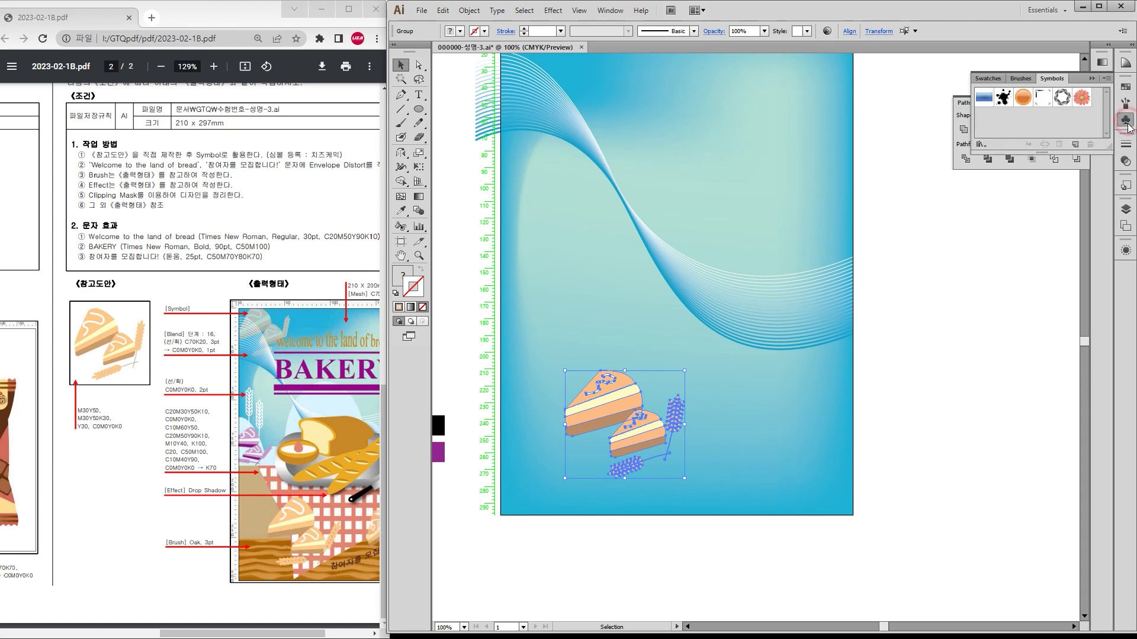
drag(625, 407, 1006, 118)
click(744, 282)
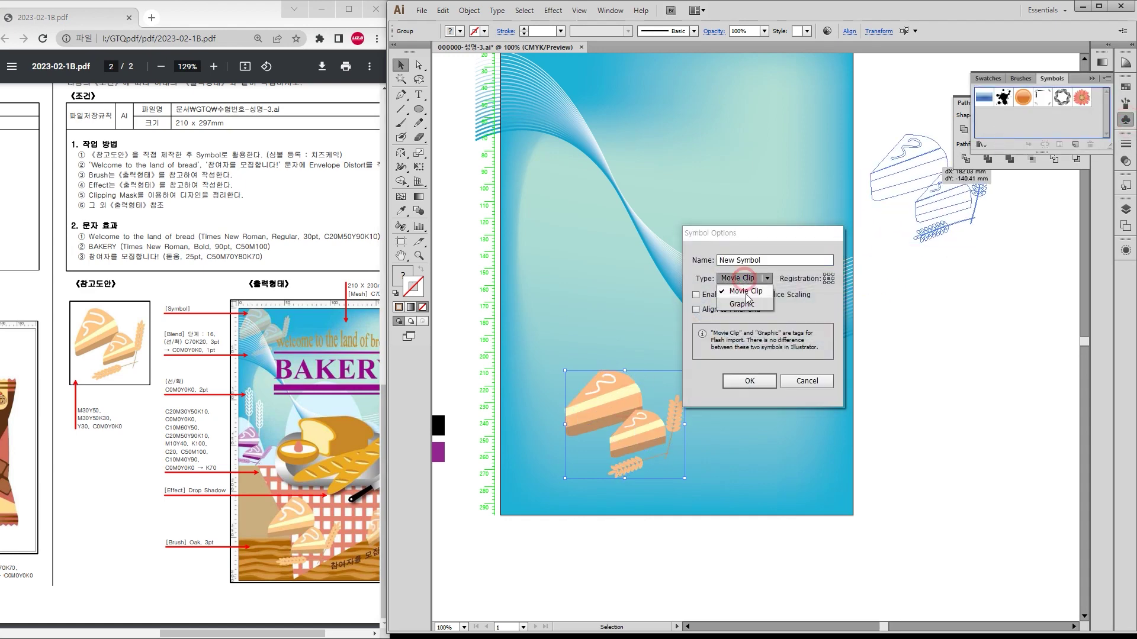
click(745, 299)
click(749, 381)
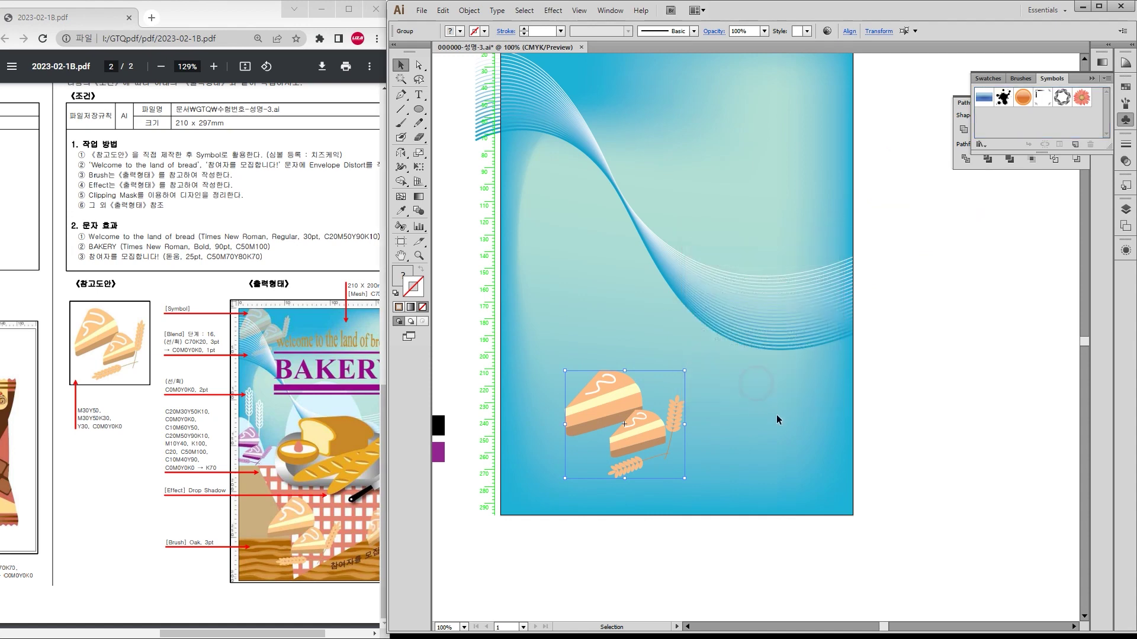
Step: Spray cheesecake symbol instances at the poster's lower right, left edge, upper right and top left with the Symbol Sprayer, following the reference layout
click(402, 227)
click(443, 227)
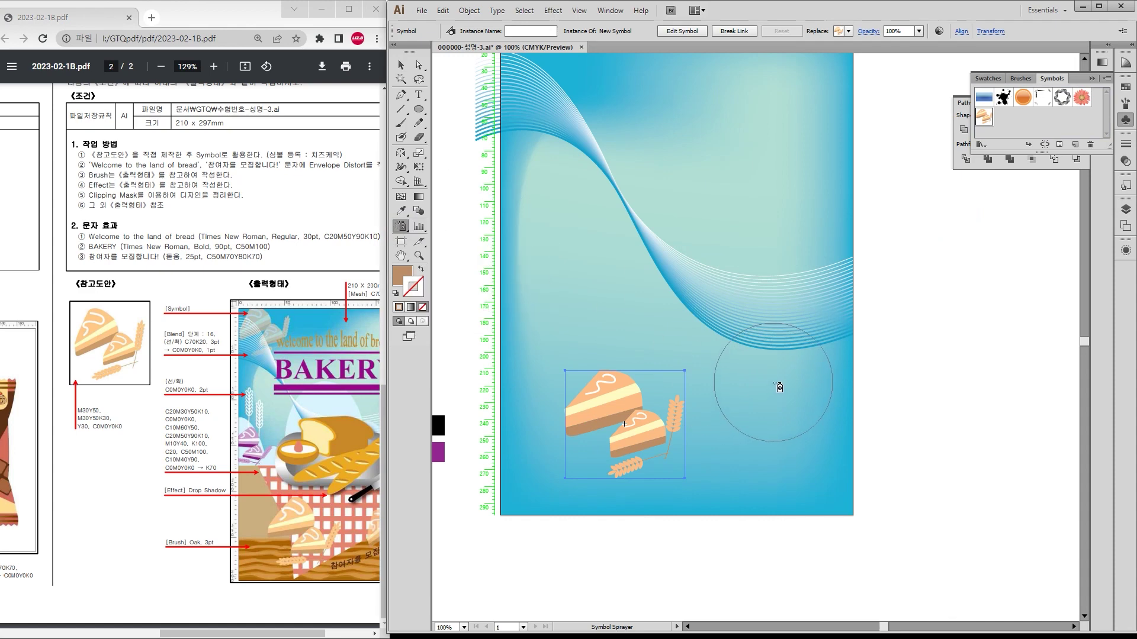
drag(239, 632, 256, 634)
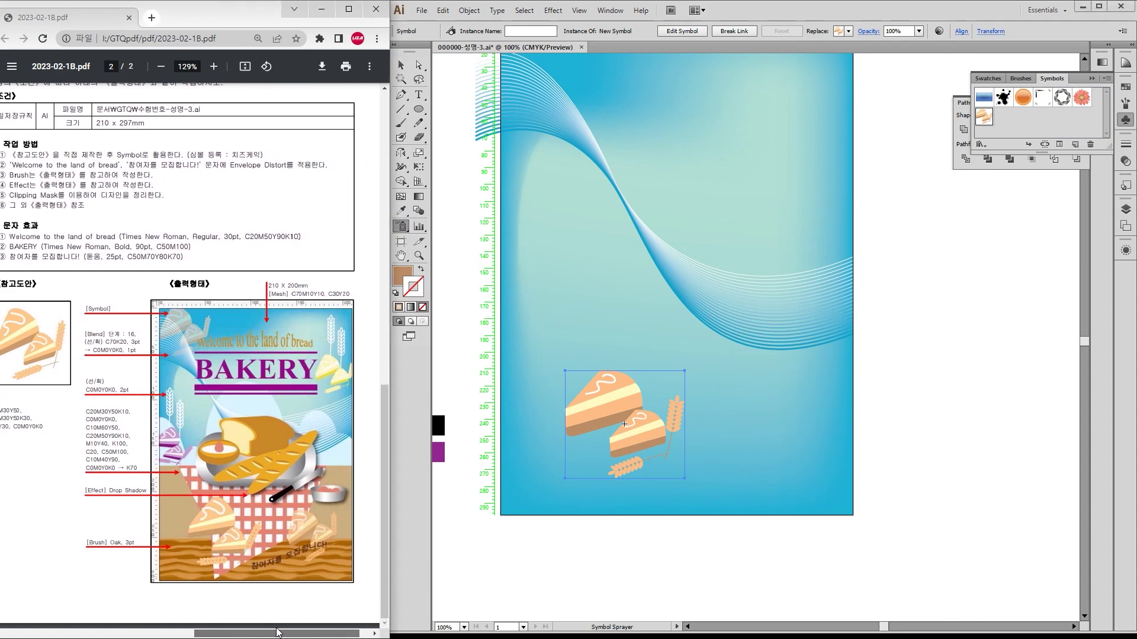
scroll(256, 634, up, 1)
click(773, 379)
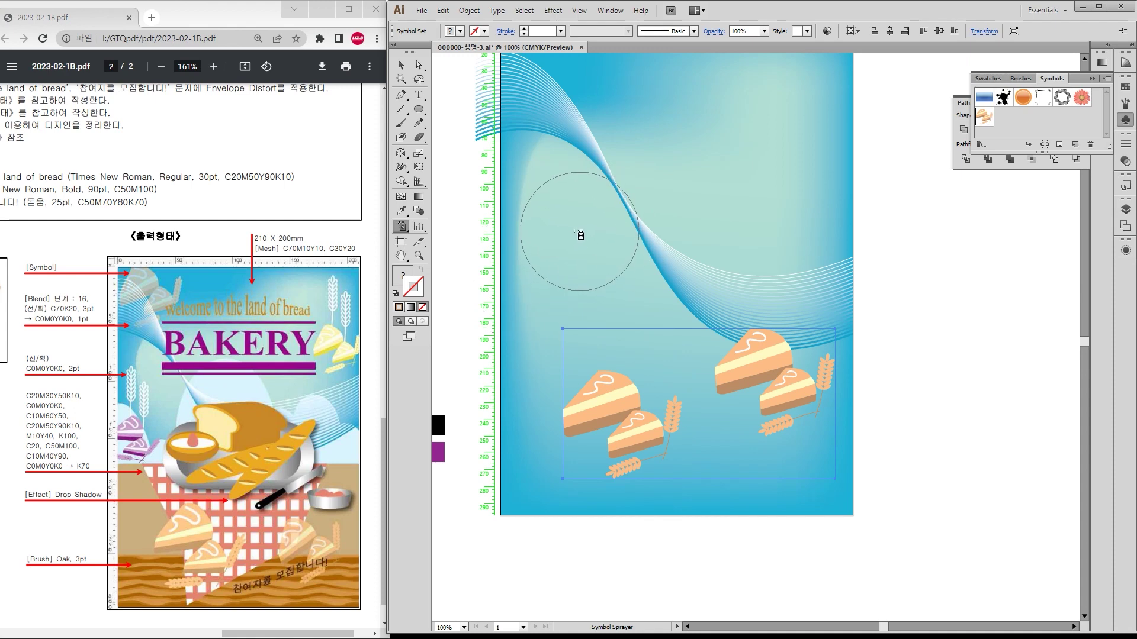
click(540, 239)
click(813, 135)
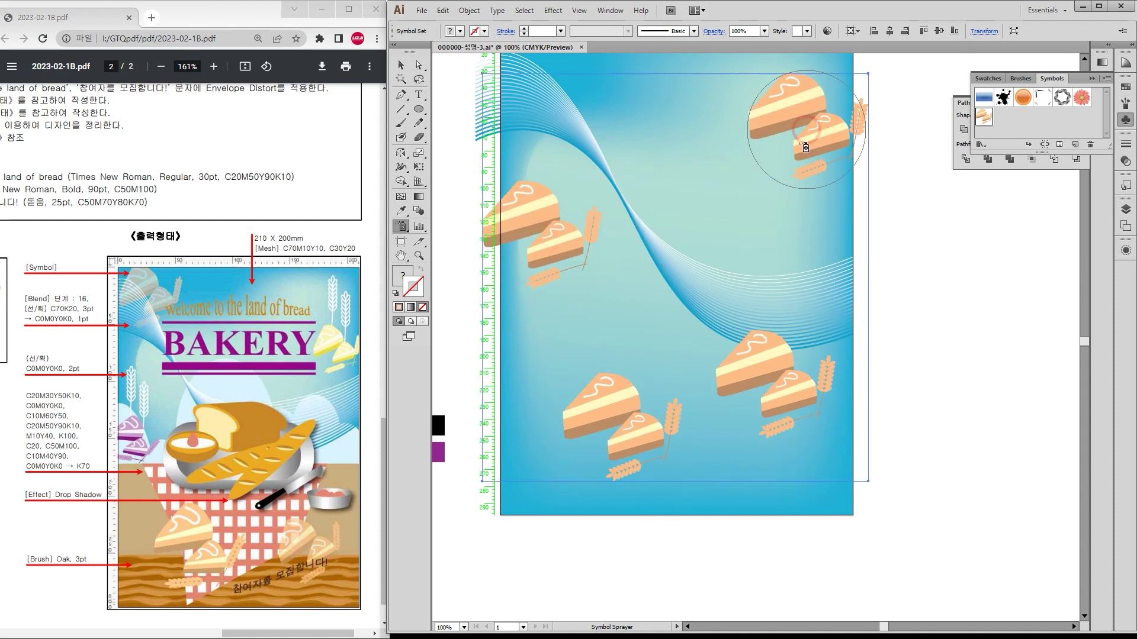
scroll(811, 136, up, 3)
click(600, 121)
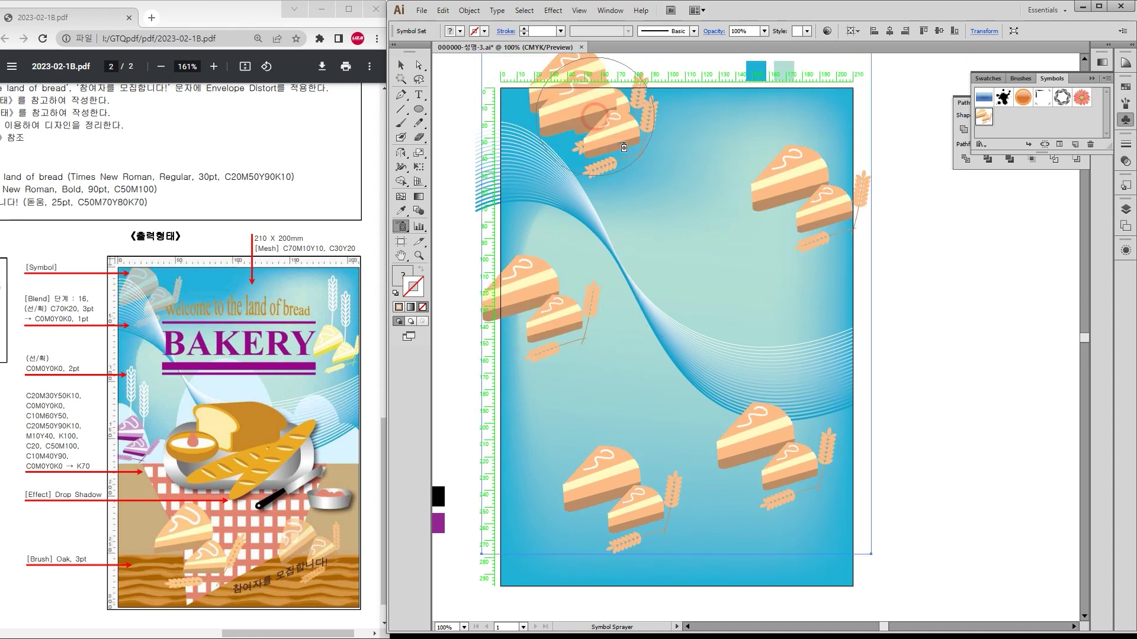
Step: Finish spraying the top-left cake instance, enlarge the lower-left instance and shrink the other four with the Symbol Sizer
drag(596, 112, 605, 124)
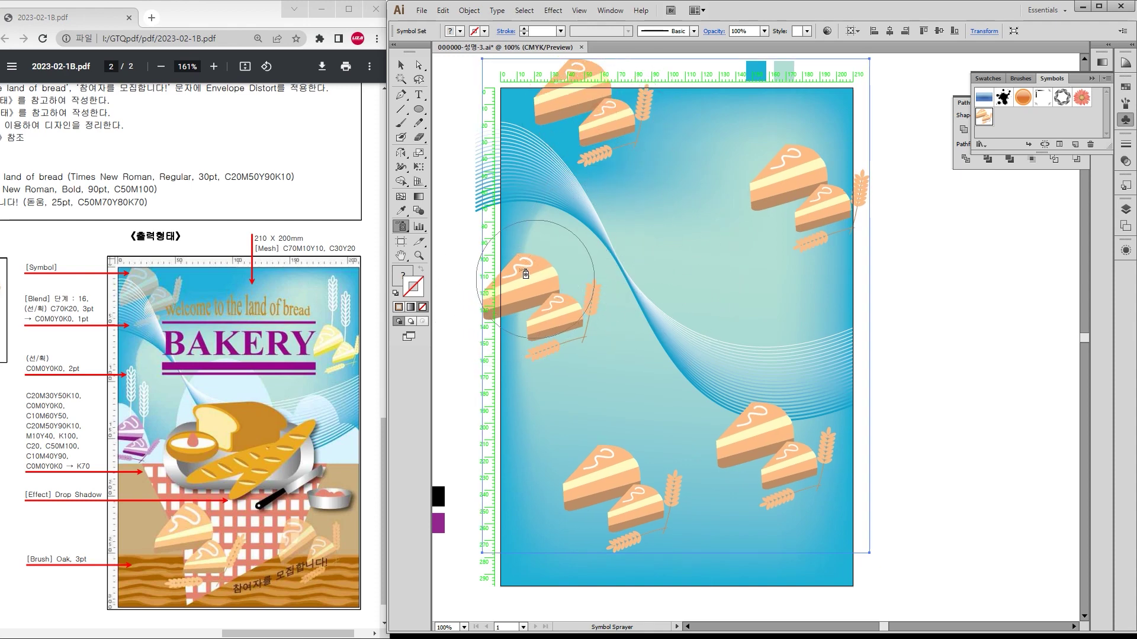
click(402, 229)
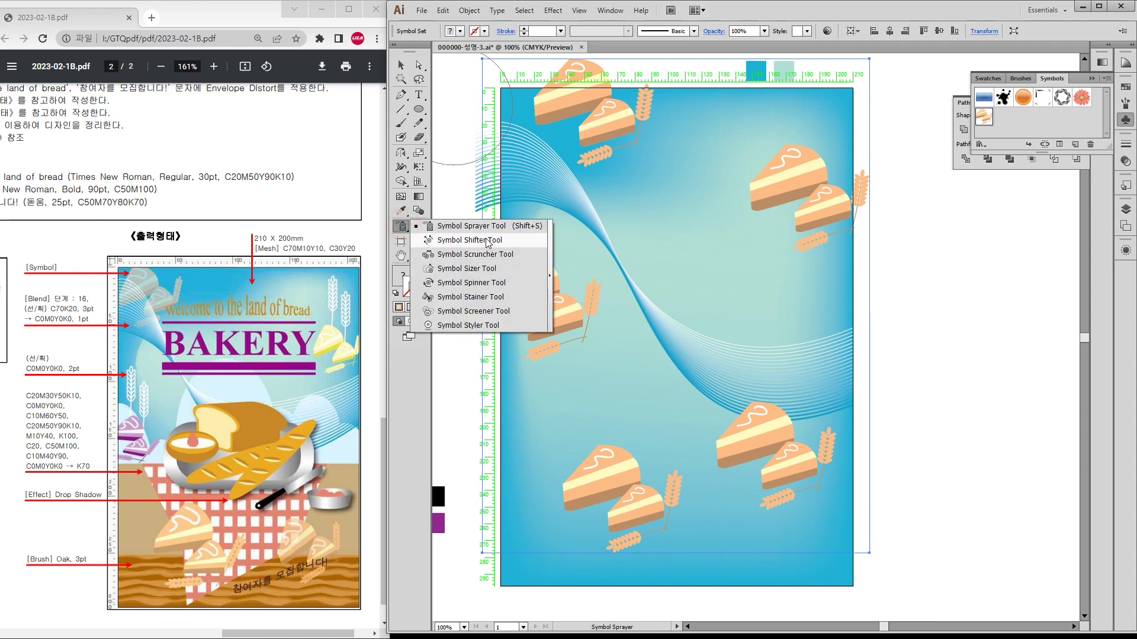
click(489, 272)
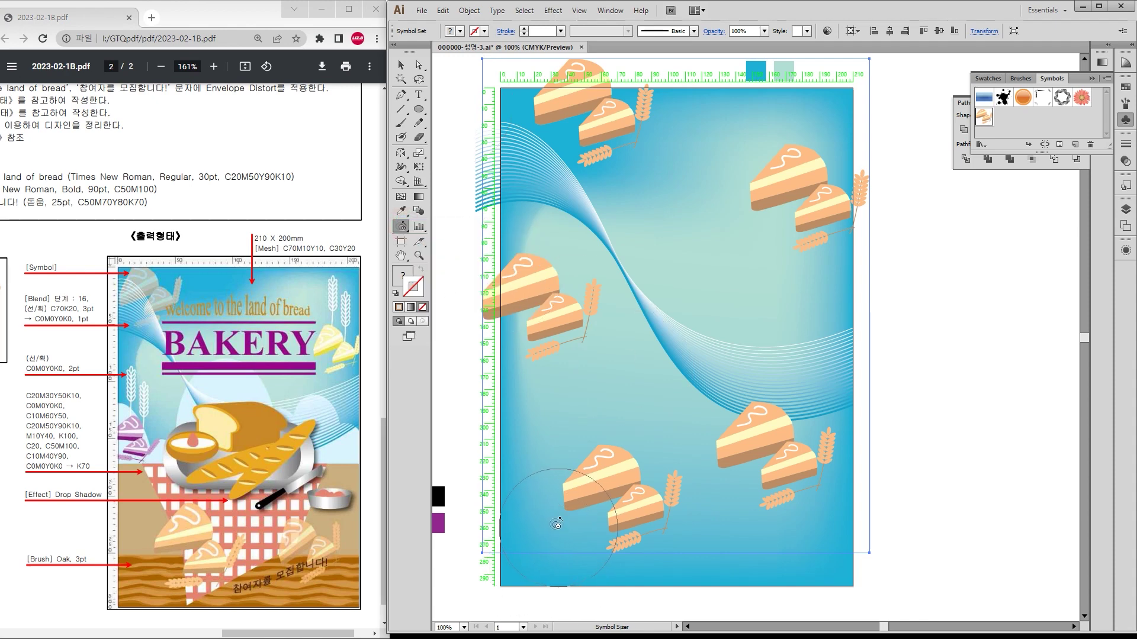
click(609, 494)
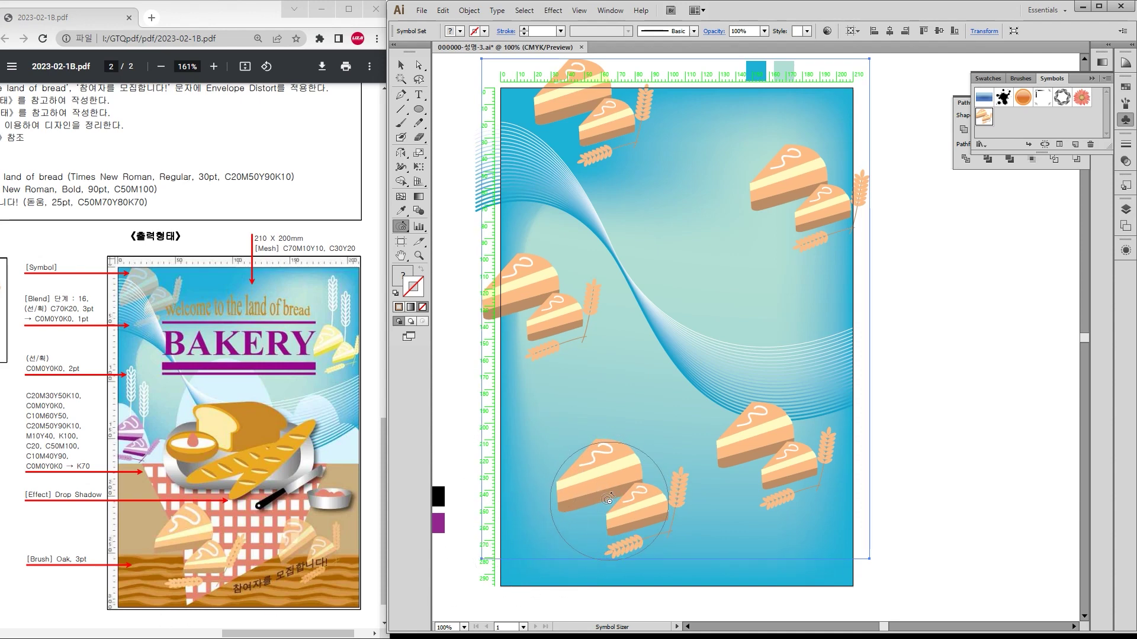
alt+click(777, 443)
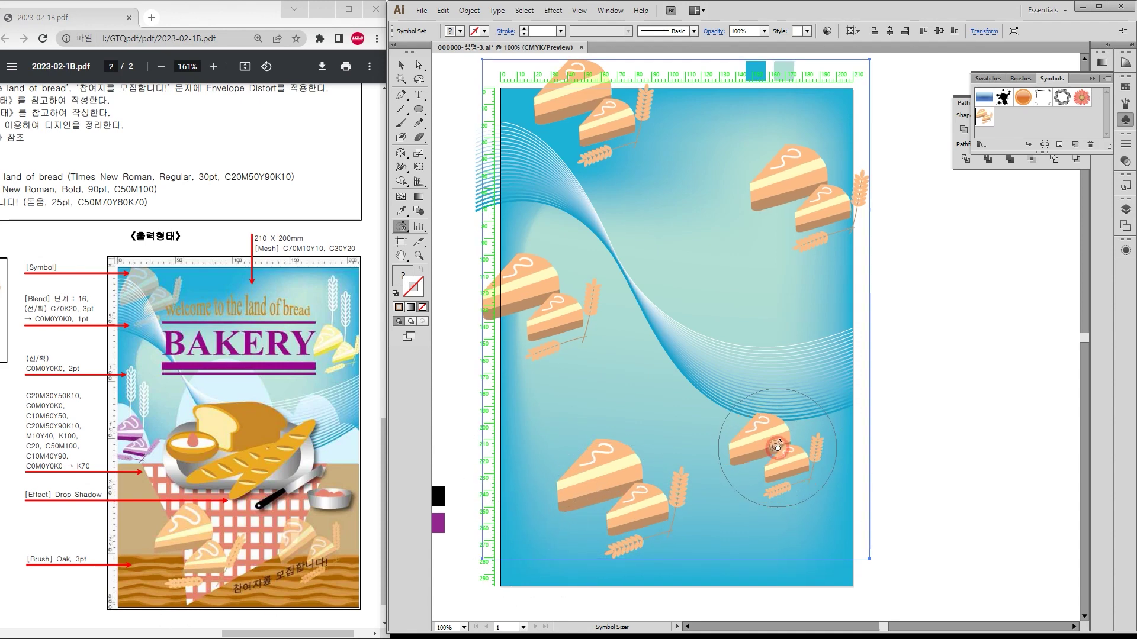
alt+click(832, 176)
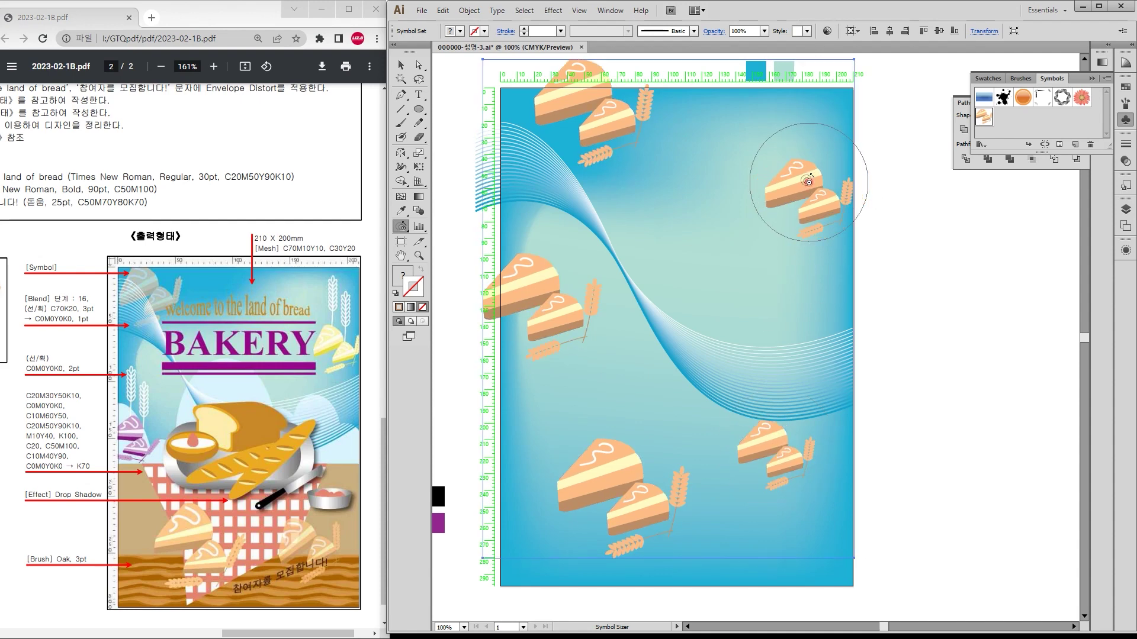
alt+click(582, 114)
alt+click(537, 309)
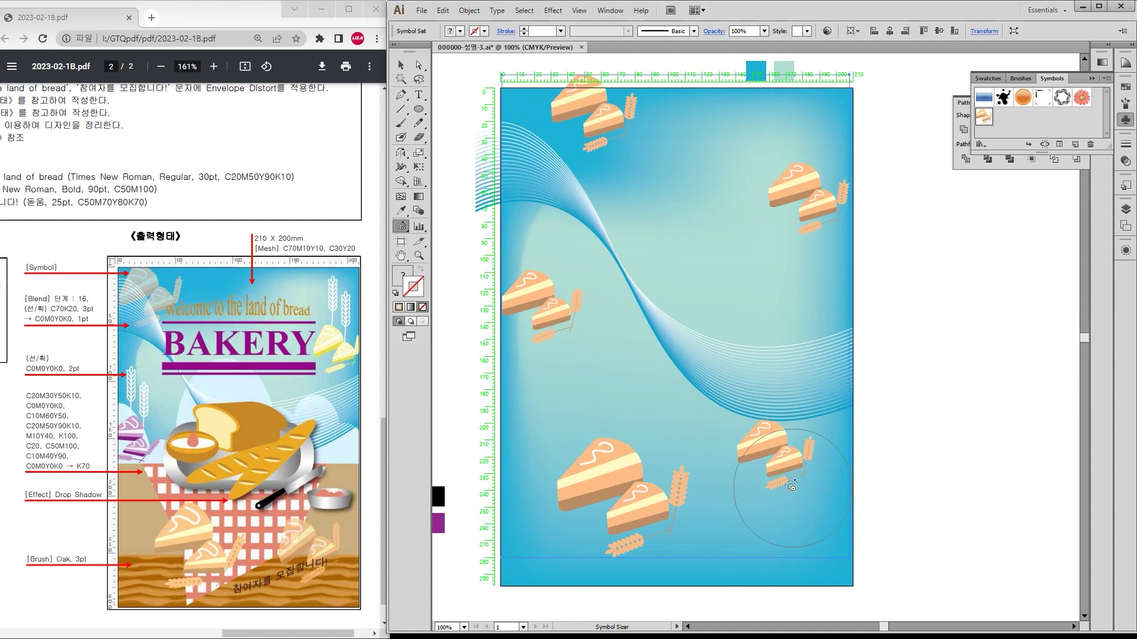
Step: Move the left-edge, top-left, upper-right and lower-right instances toward their reference positions with the Symbol Shifter, and readjust the lower-left instance's size
click(403, 228)
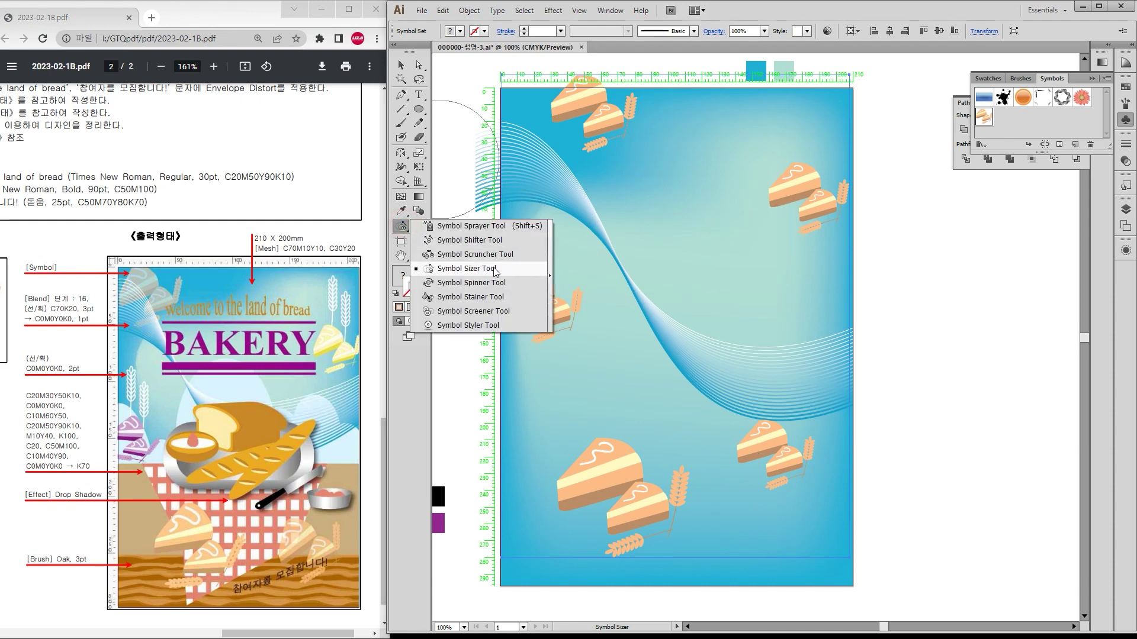
click(495, 243)
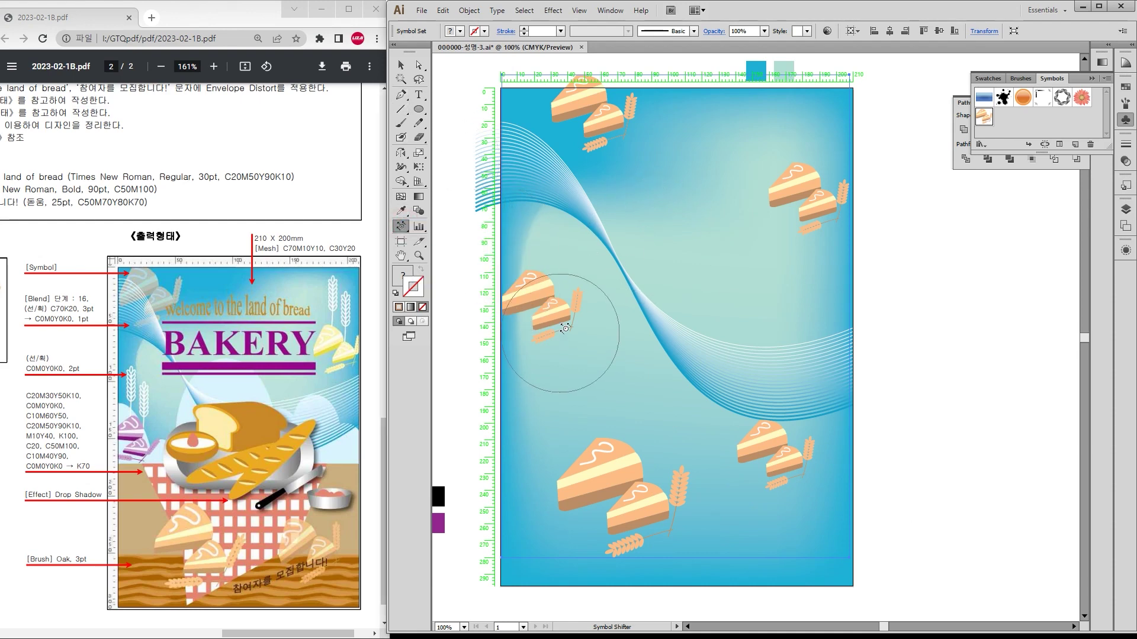
click(551, 301)
drag(555, 312, 554, 365)
drag(566, 112, 516, 121)
drag(794, 190, 822, 229)
drag(775, 525, 767, 444)
mouse_move(400, 226)
mouse_down()
mouse_move(469, 245)
mouse_move(473, 273)
mouse_up()
click(629, 521)
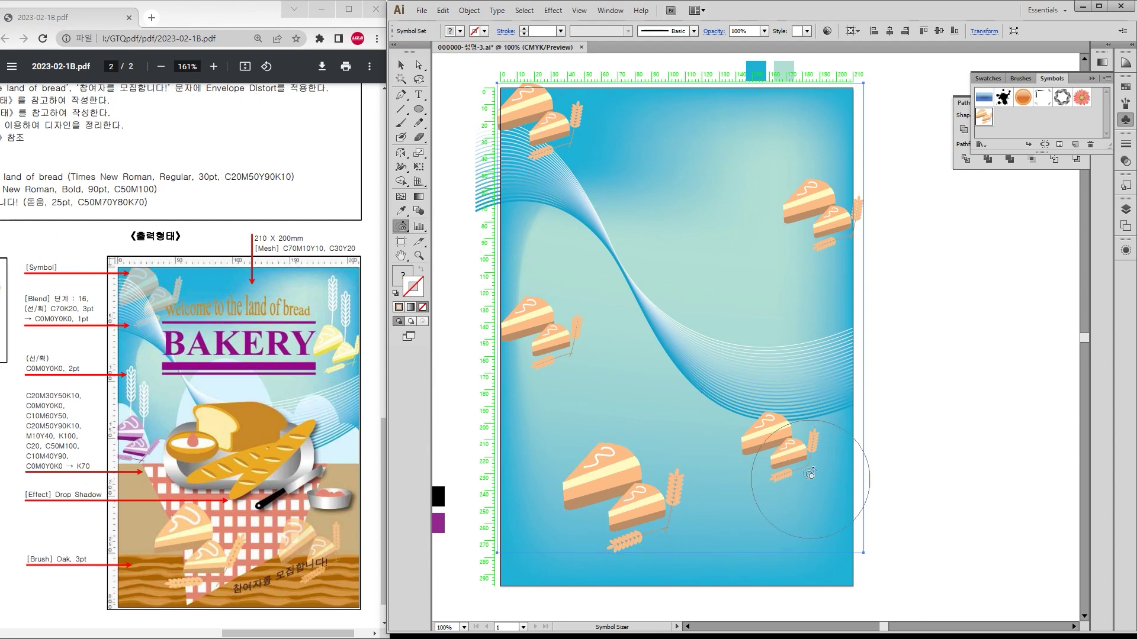
Step: Make the lower-right and top-left cake instances semi-transparent with the Symbol Screener
drag(400, 226, 491, 312)
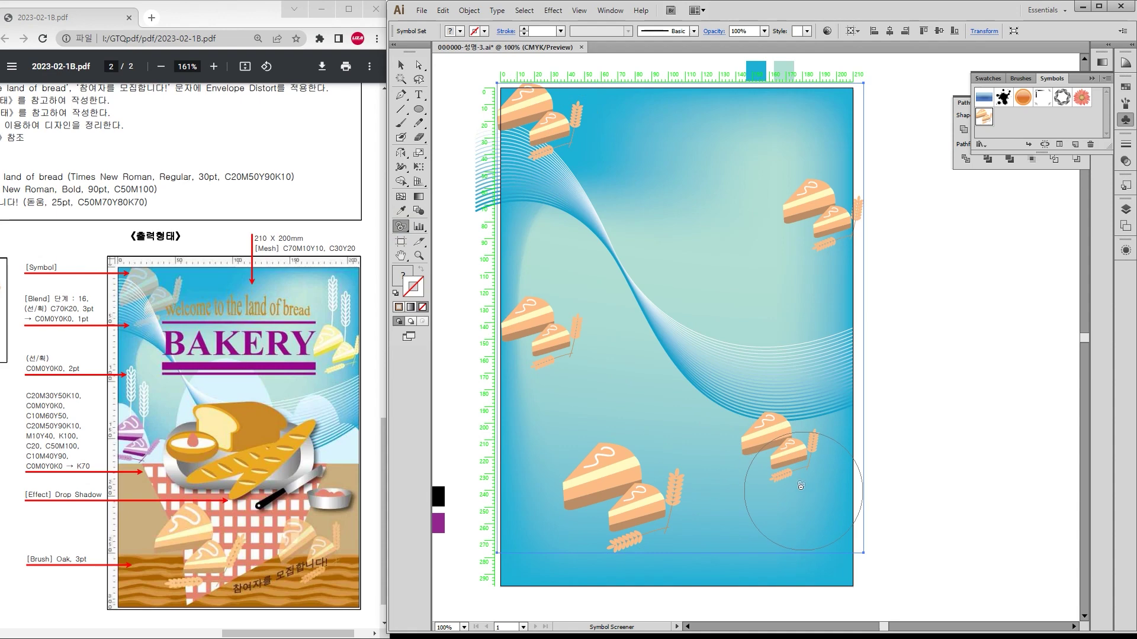
click(786, 444)
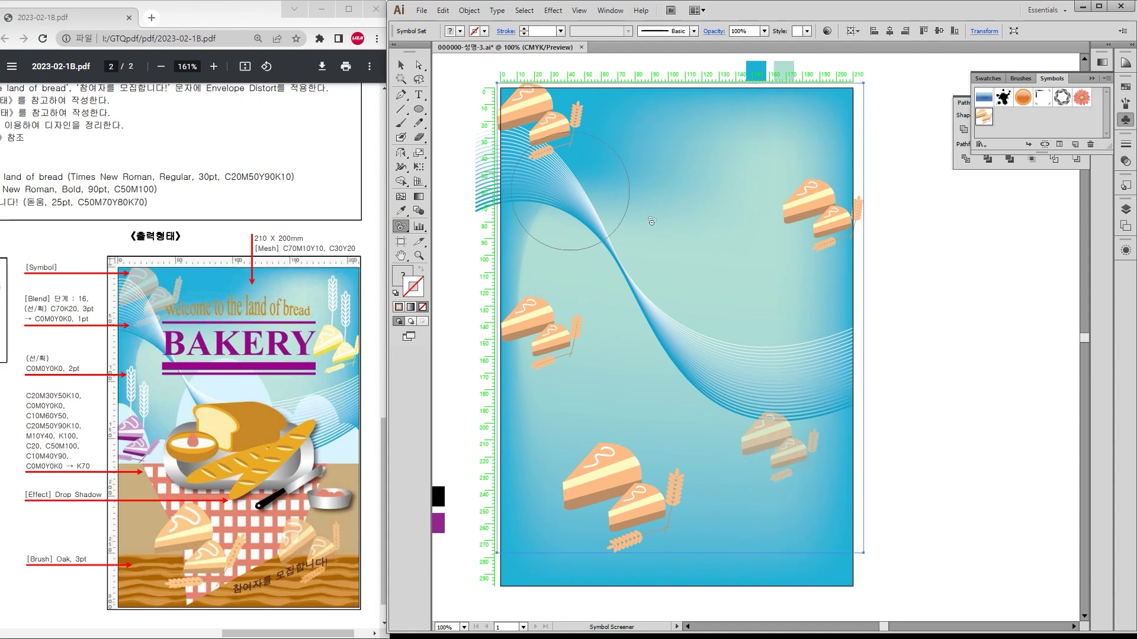
click(540, 119)
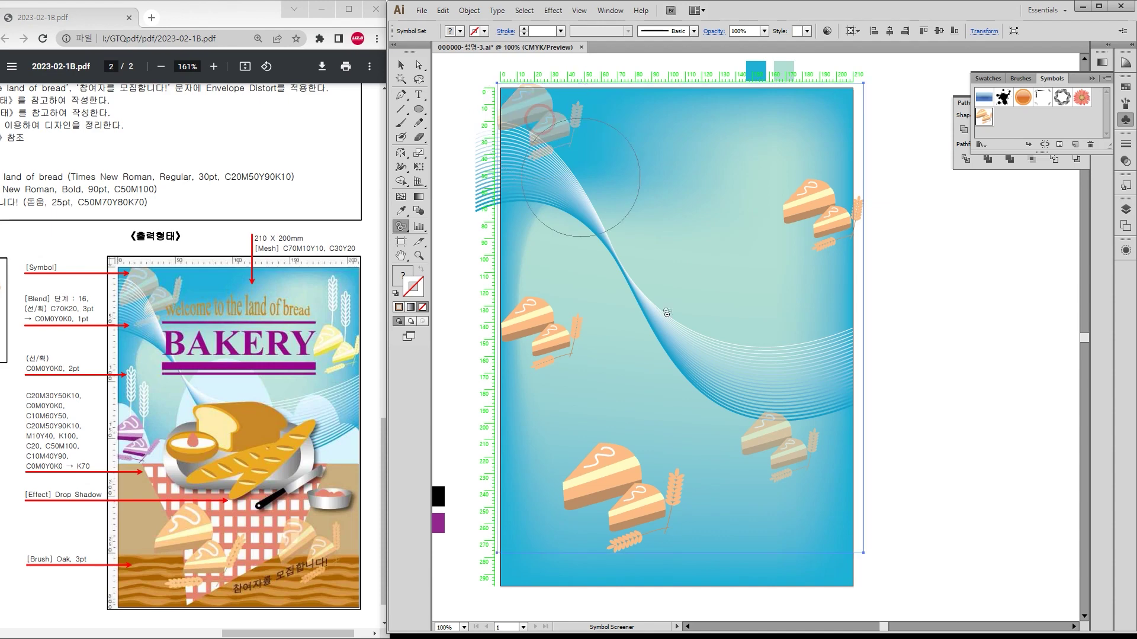
Step: Stain the cake instance at the poster's left edge purple with the Symbol Stainer
drag(400, 226, 488, 298)
click(460, 31)
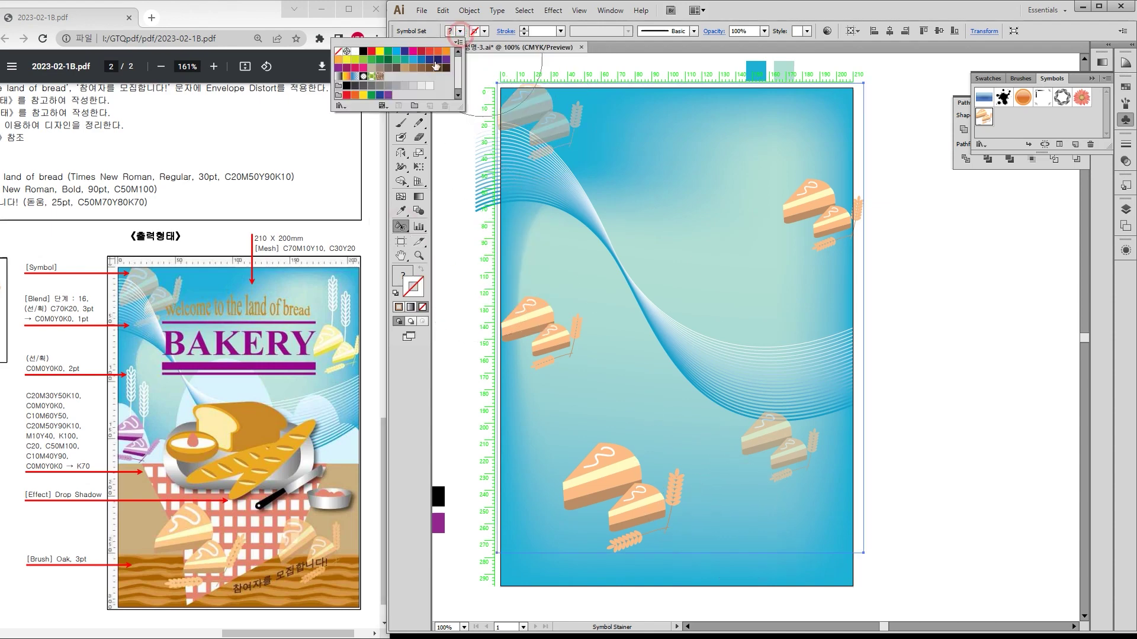
click(339, 69)
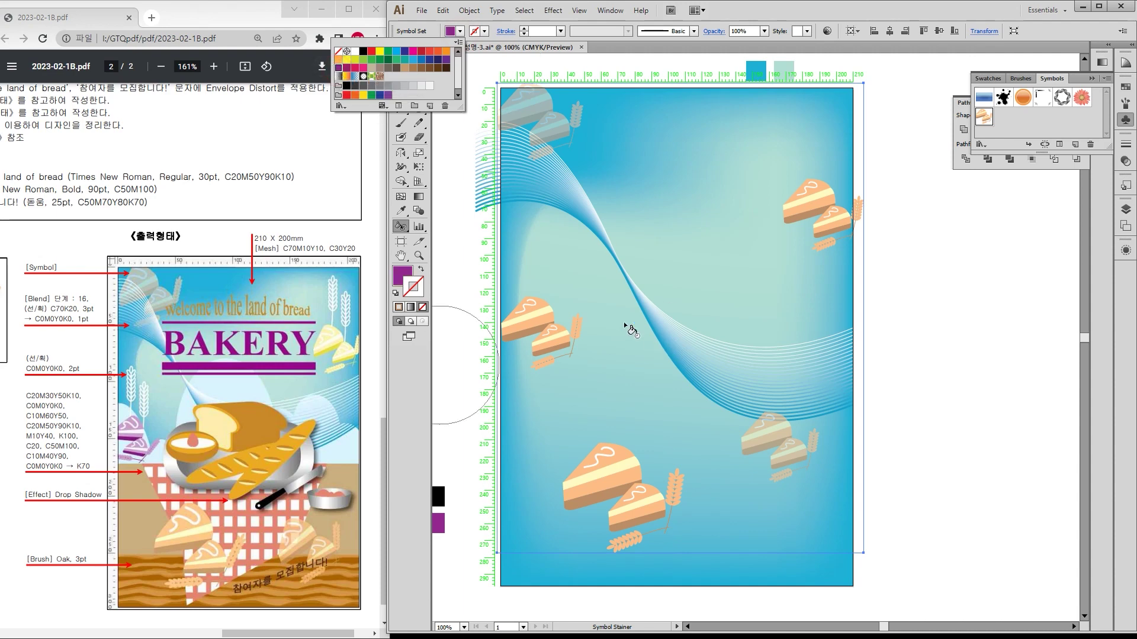
click(616, 226)
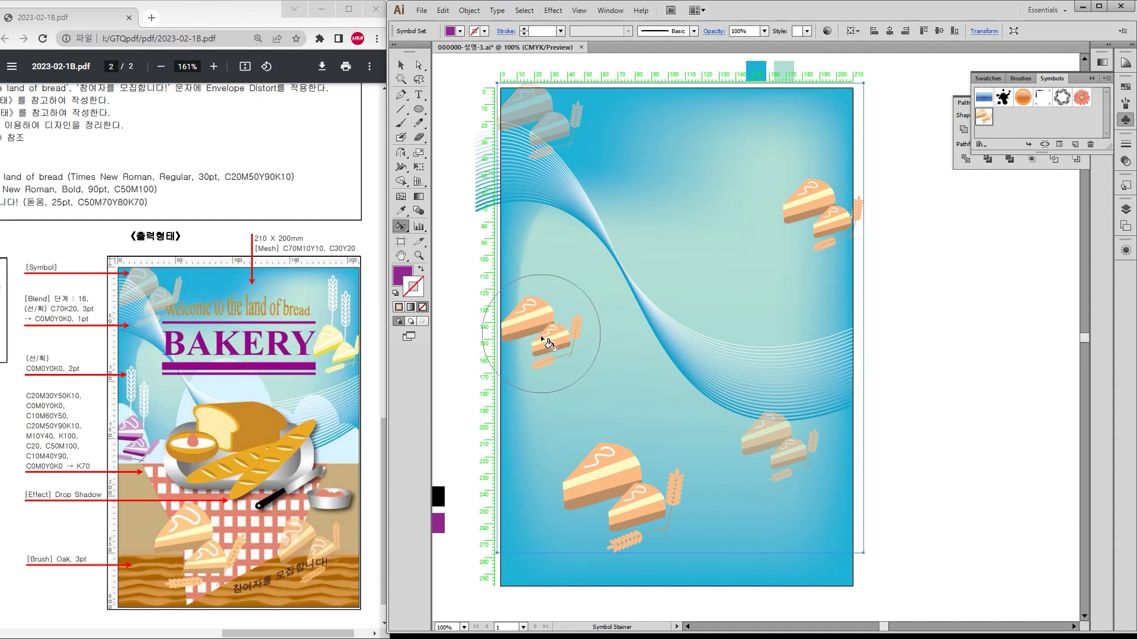
drag(543, 329, 542, 328)
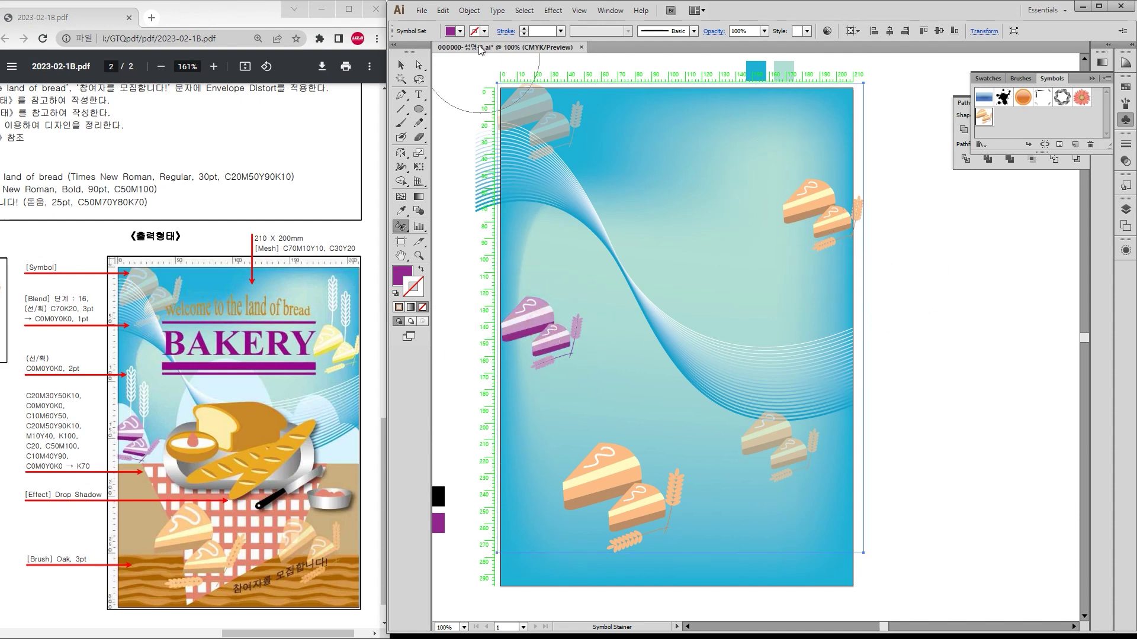
Step: Stain the upper-right cake instance yellow with the Symbol Stainer
click(460, 31)
click(379, 51)
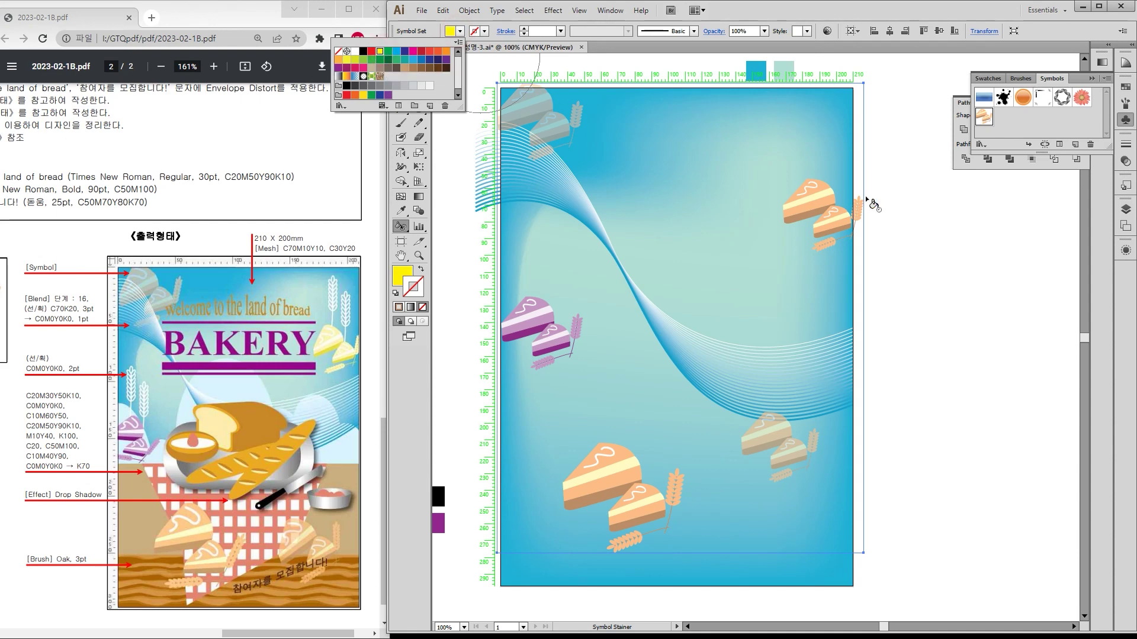
click(820, 204)
drag(820, 205, 820, 205)
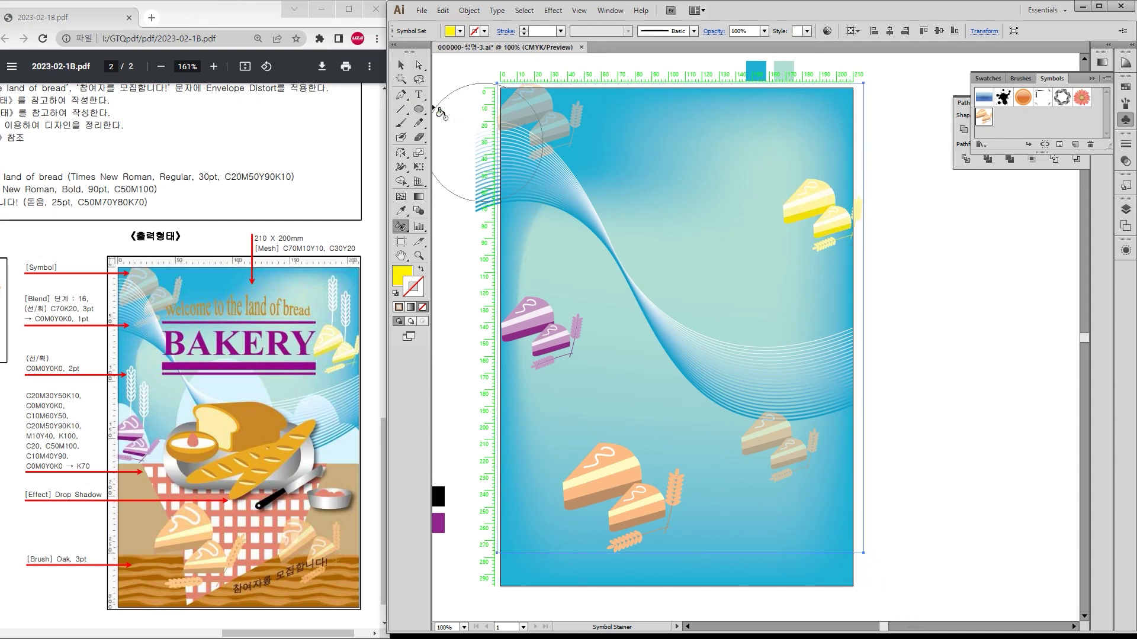
Step: Lock the finished cake symbol set
click(401, 65)
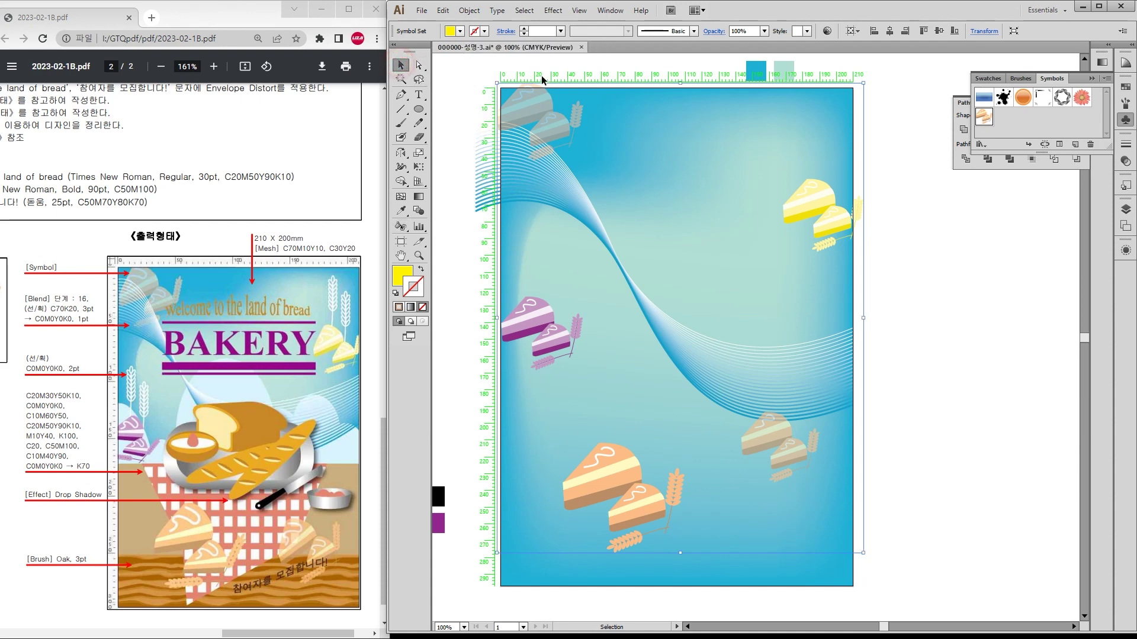
click(469, 10)
mouse_move(517, 29)
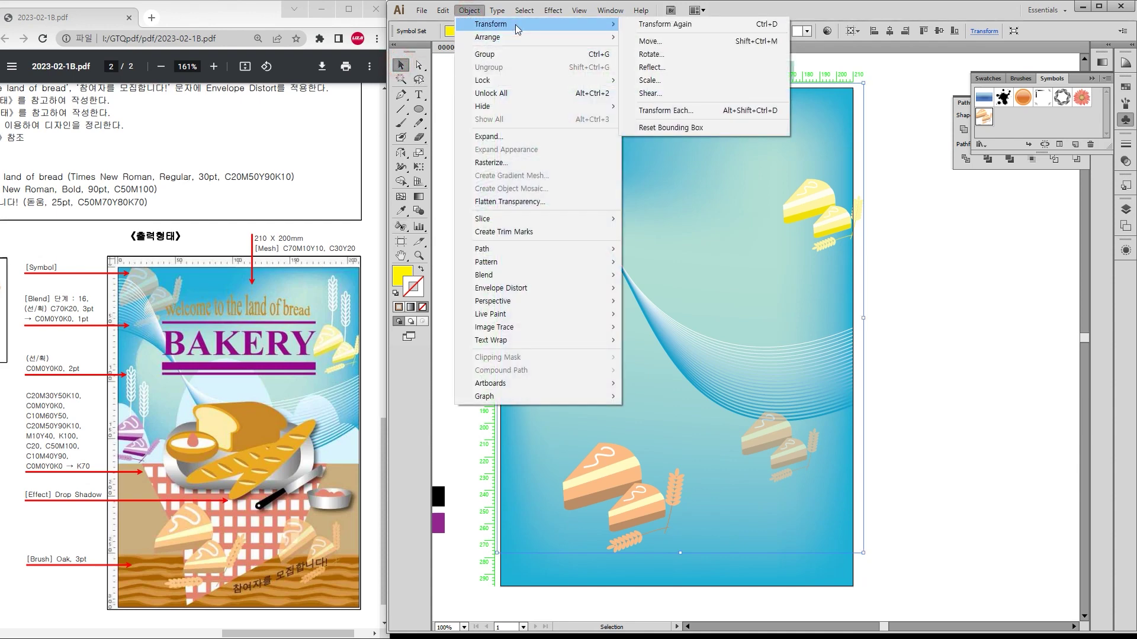
mouse_move(512, 80)
click(649, 80)
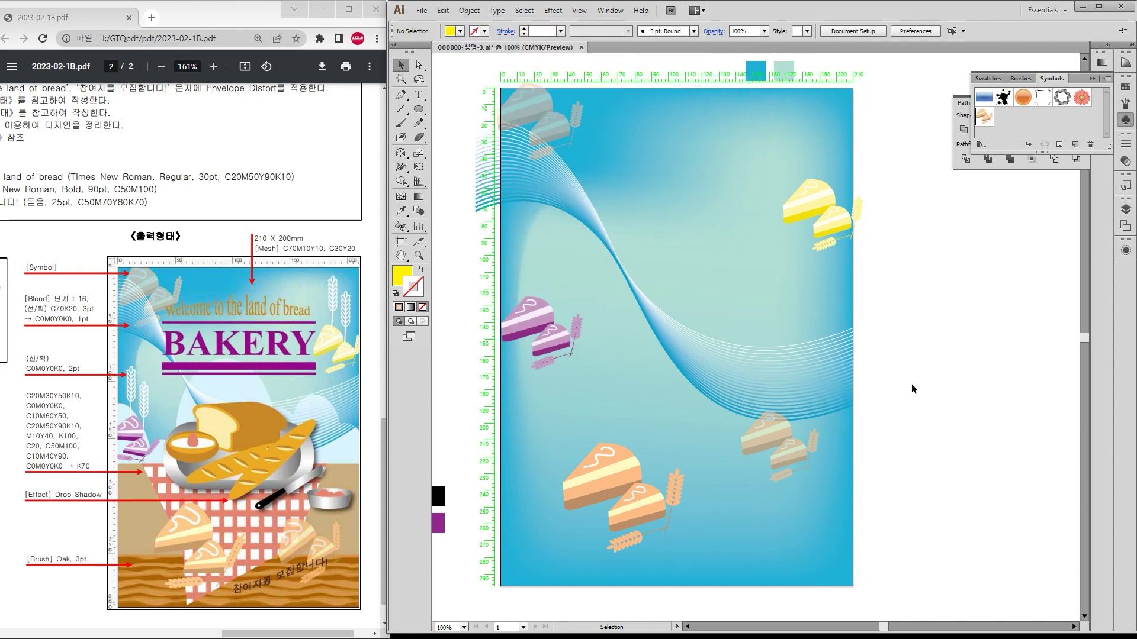
Step: Give the wheat ear beside the artboard no fill and a white stroke, and place it above the purple cake instance
drag(484, 462, 577, 438)
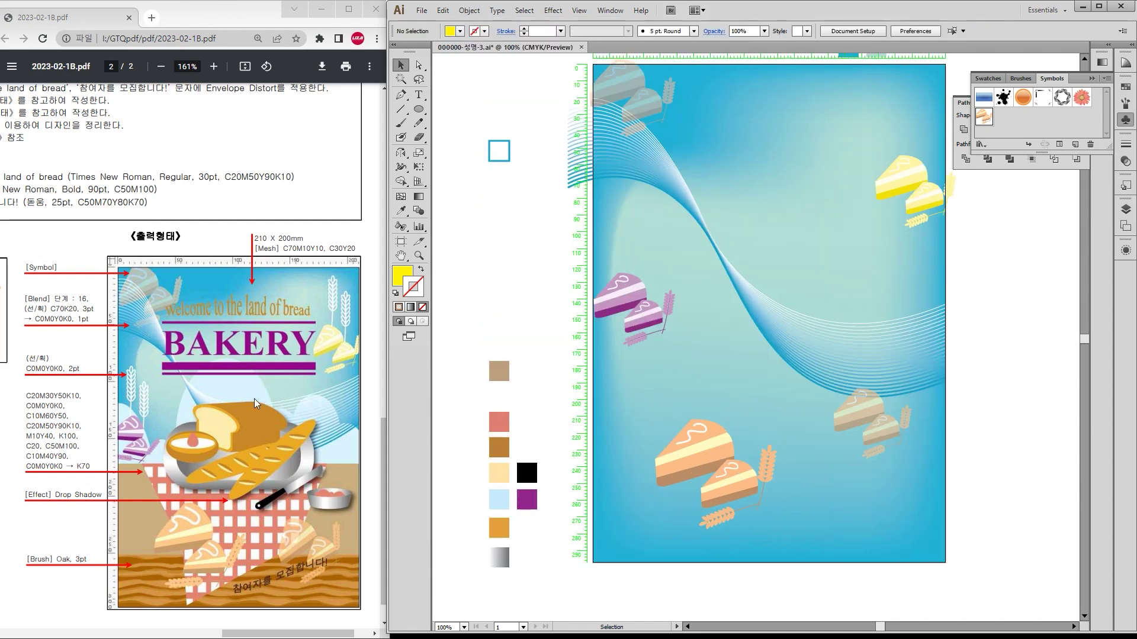
mouse_move(481, 287)
mouse_down()
mouse_move(728, 367)
mouse_move(703, 334)
mouse_up()
drag(489, 200, 535, 296)
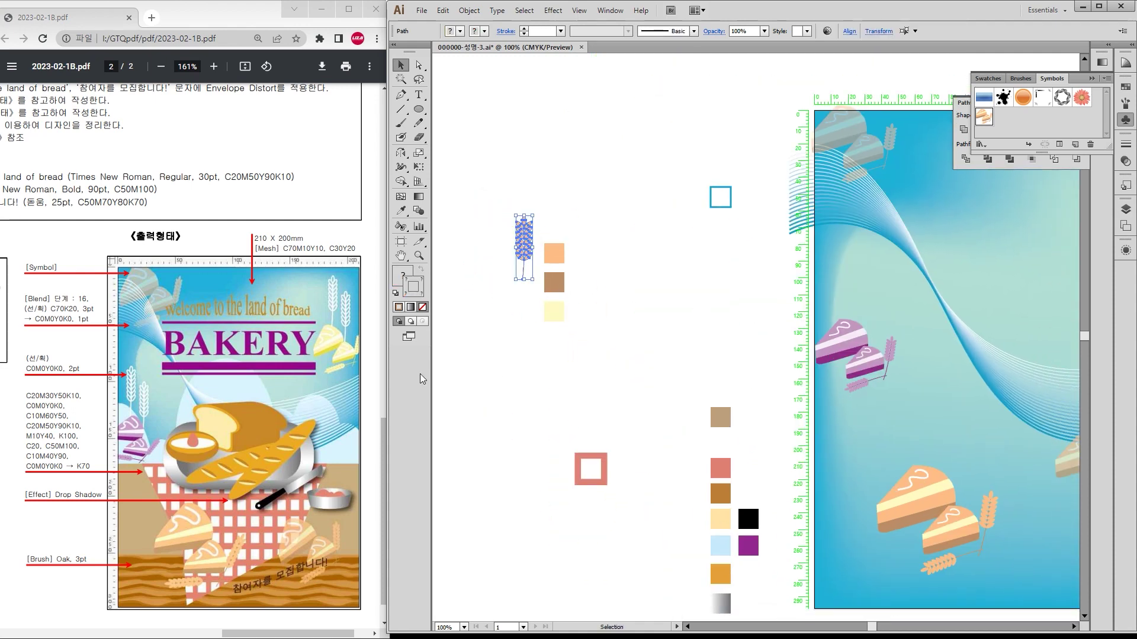
click(471, 32)
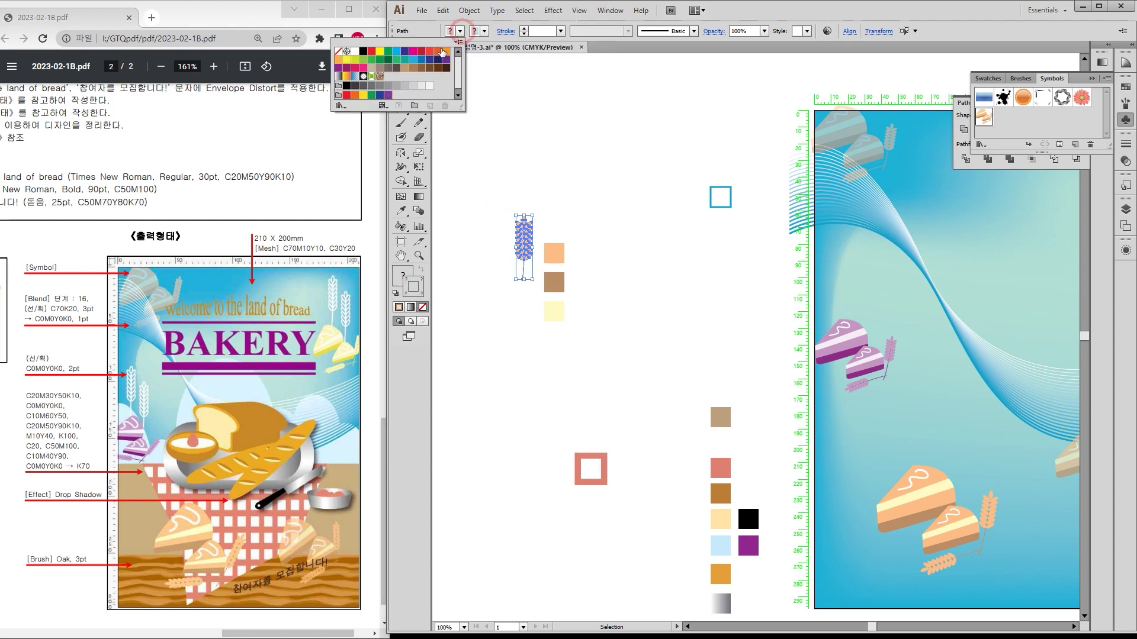
click(341, 57)
click(485, 33)
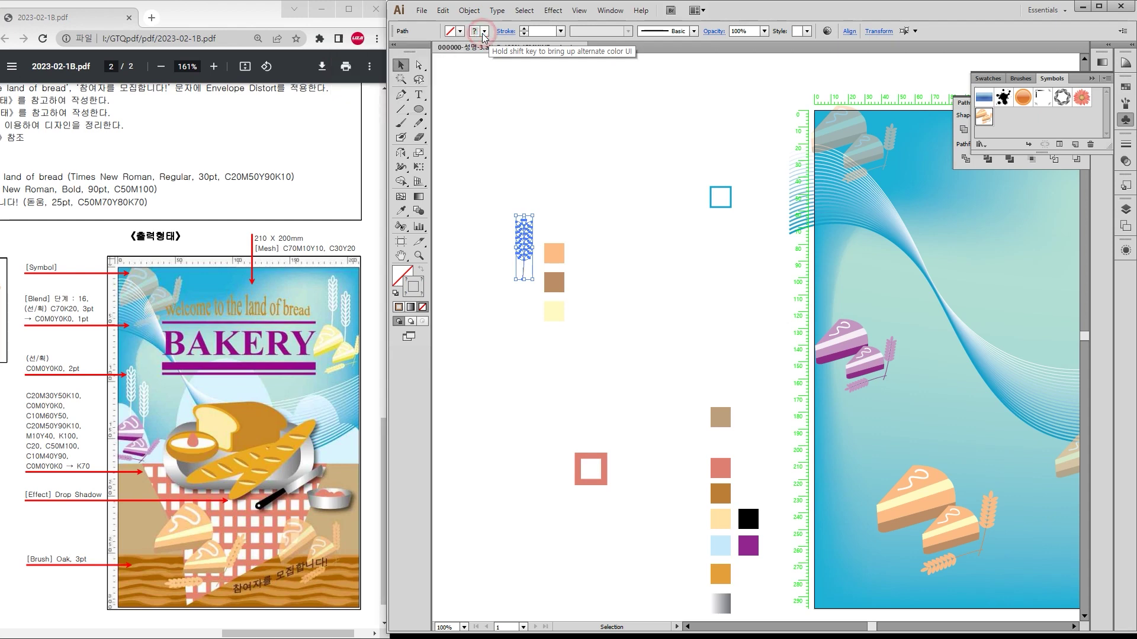
click(484, 32)
click(379, 51)
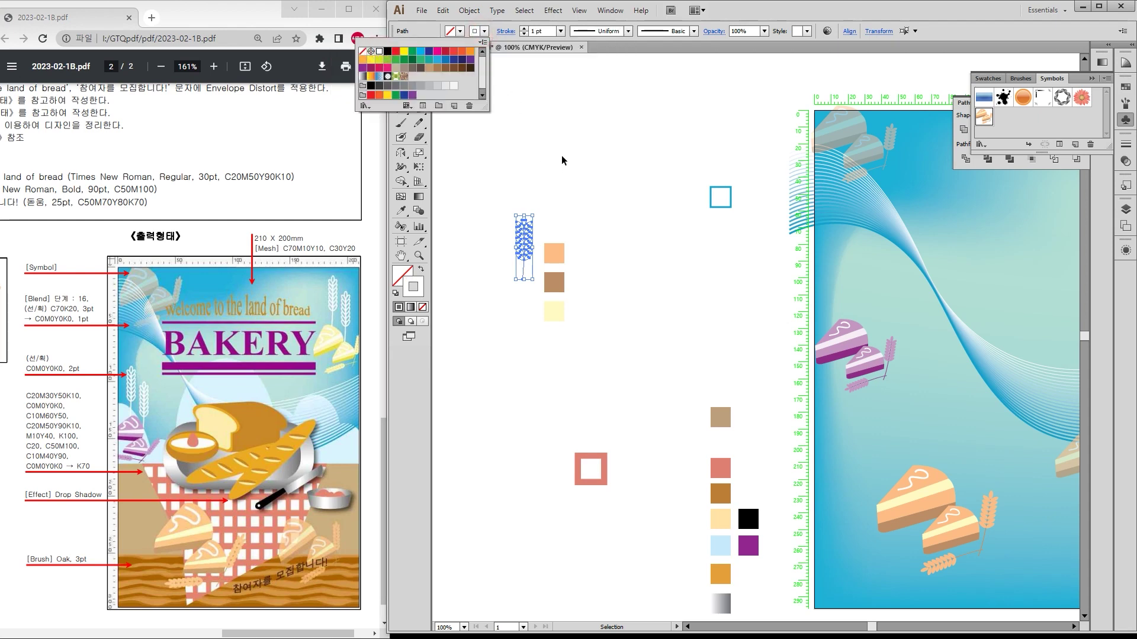
click(523, 29)
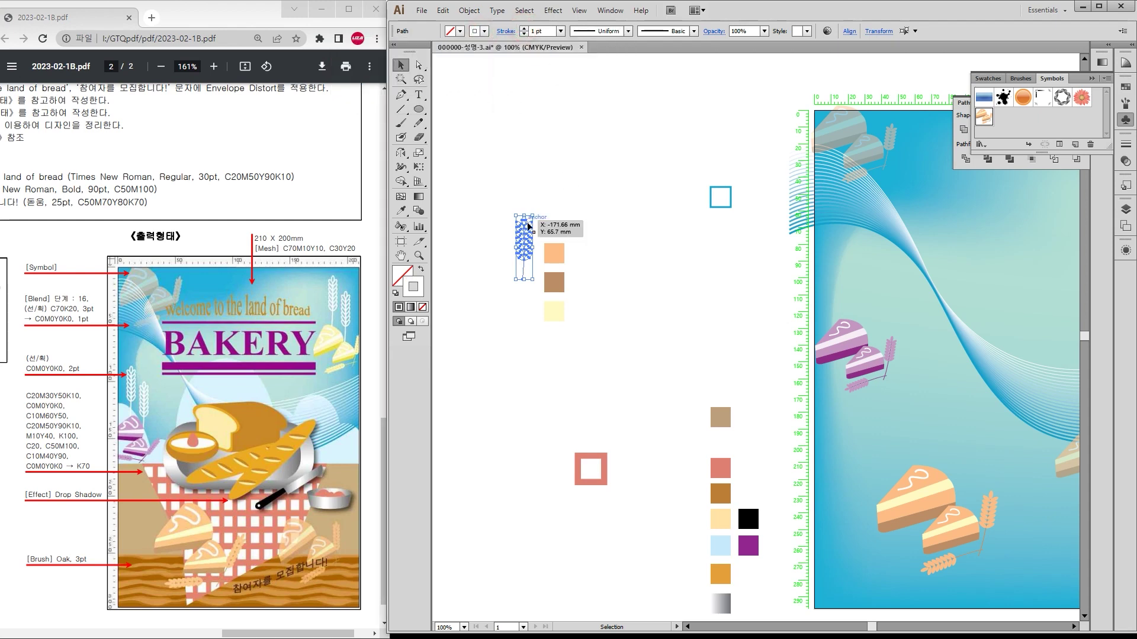
drag(529, 230, 850, 271)
scroll(876, 306, up, 4)
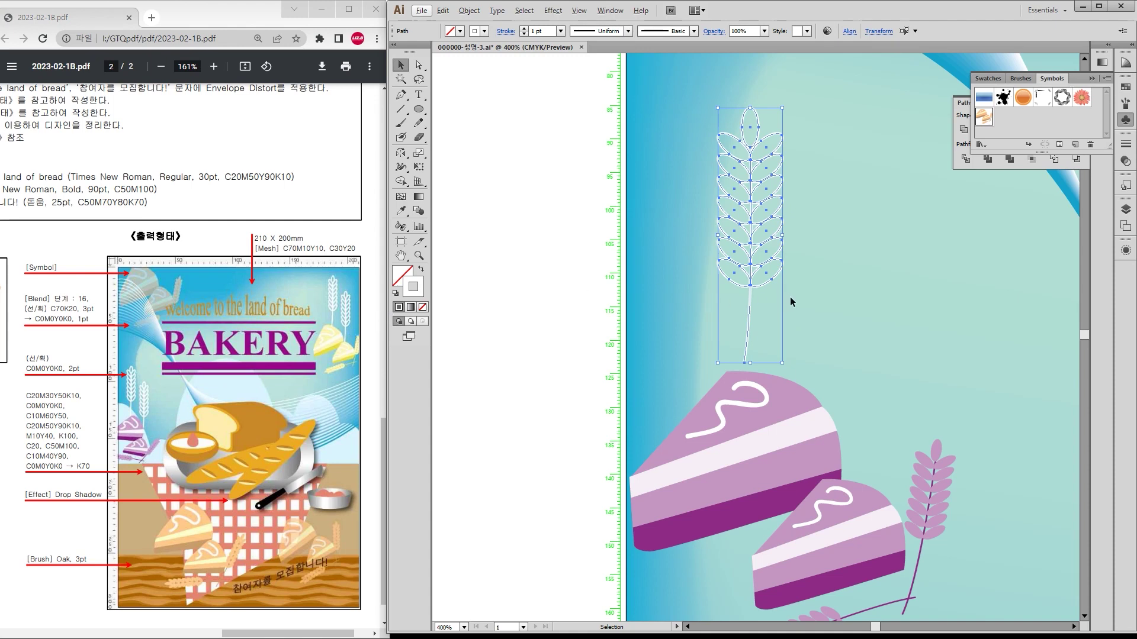
drag(763, 286, 894, 408)
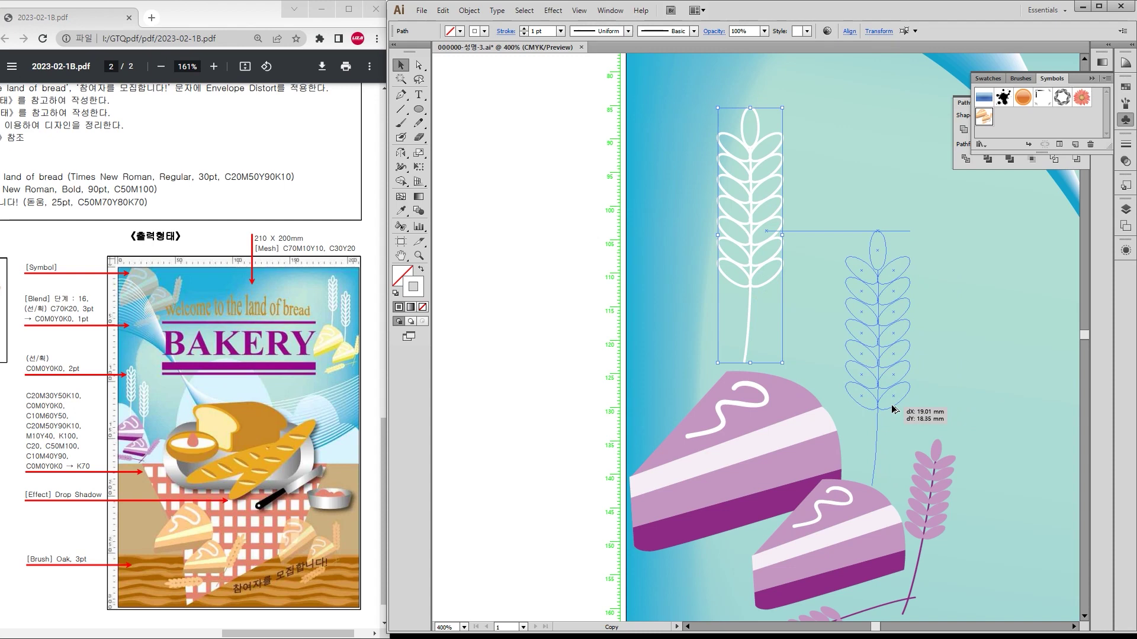
drag(893, 409, 895, 408)
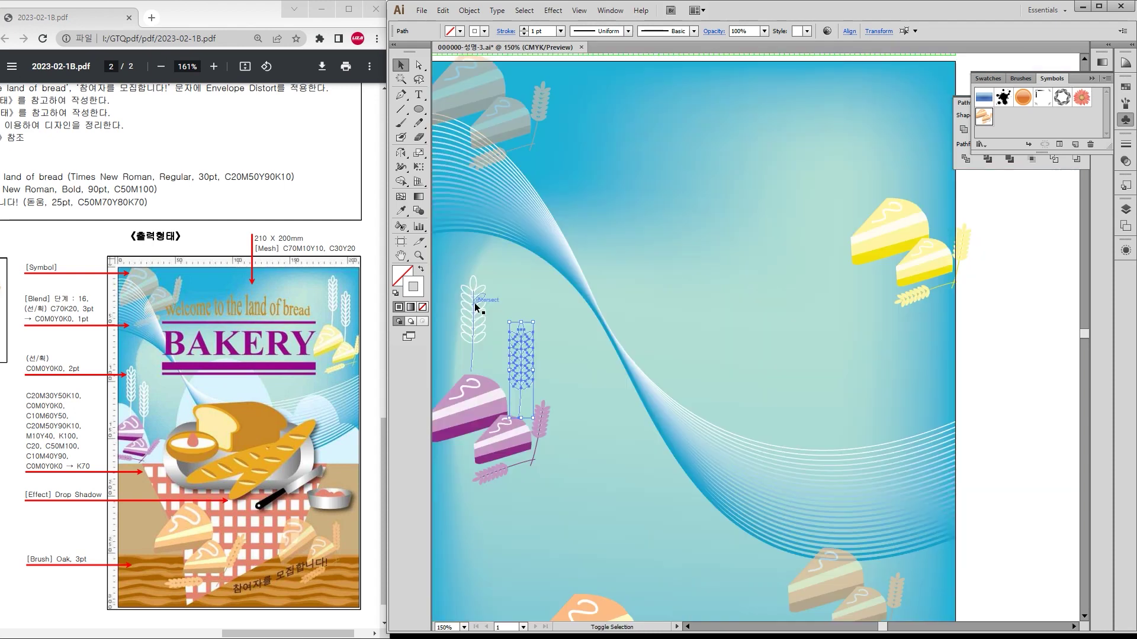
shift+click(474, 304)
click(496, 282)
click(474, 294)
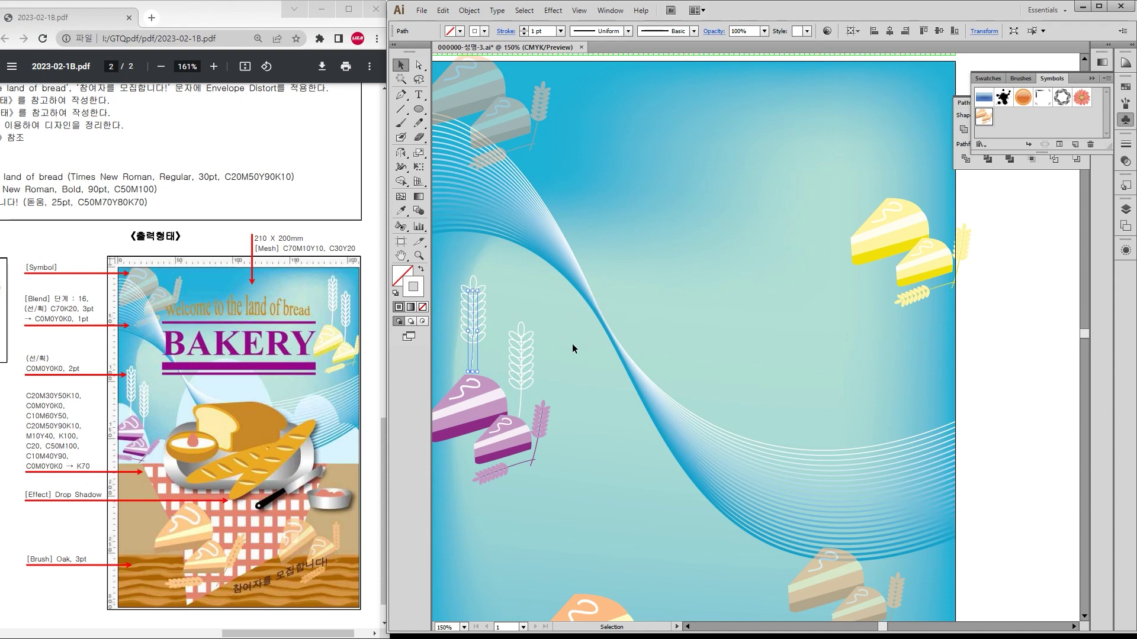
click(525, 359)
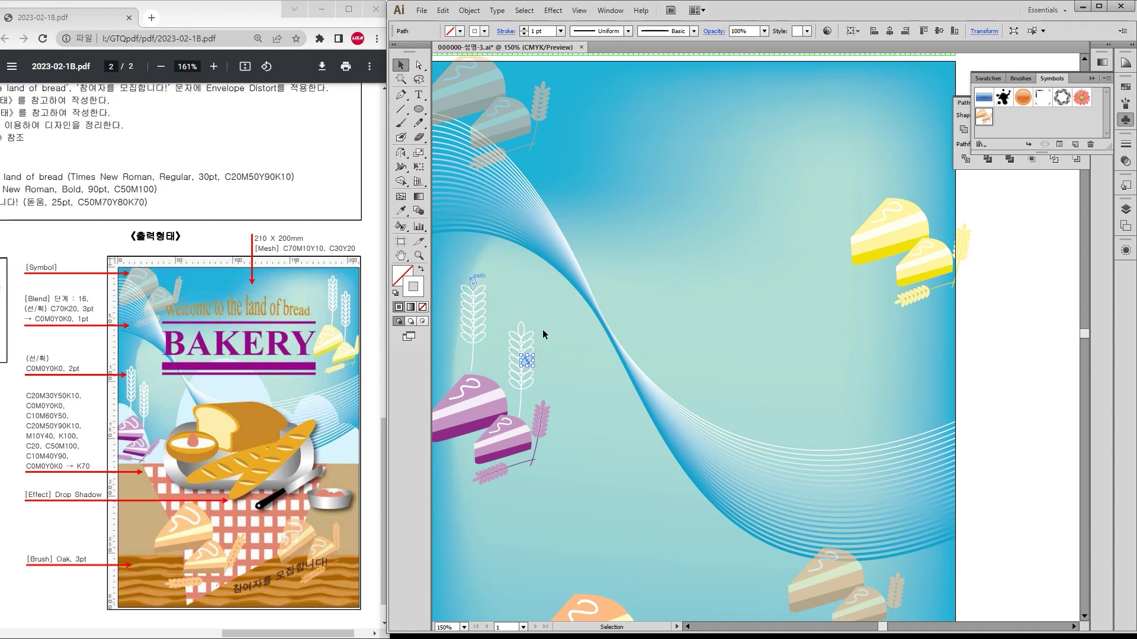
drag(504, 310, 557, 412)
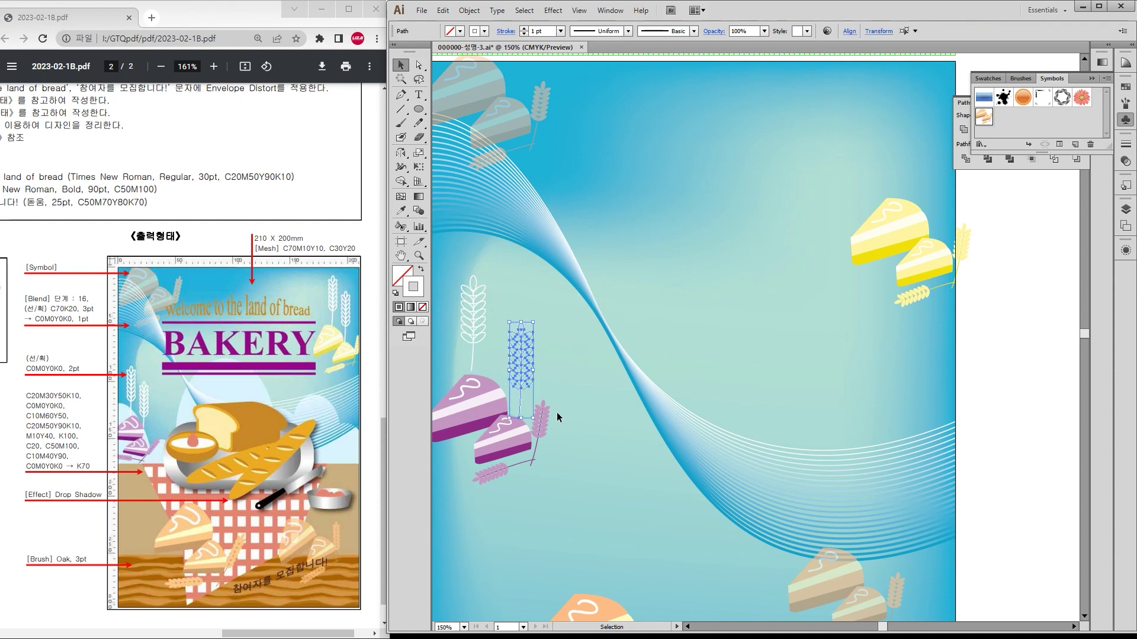
key(Delete)
Step: Set the stroke weight of the white wheat ear above the purple cake to 2 pt
drag(446, 265, 501, 358)
click(524, 28)
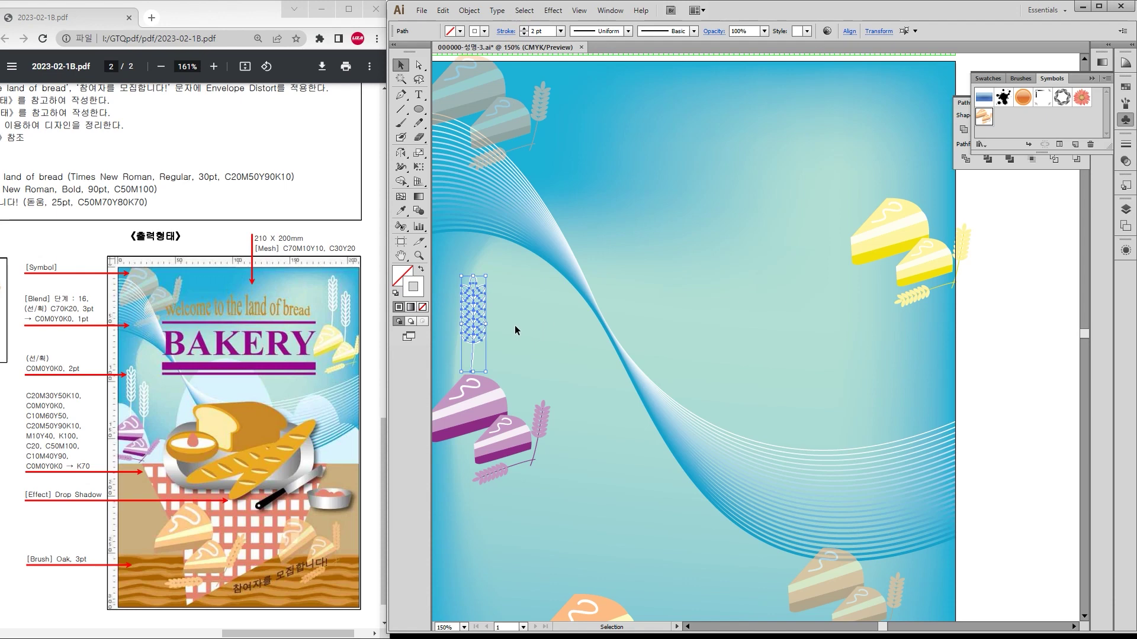
Step: Group the white wheat ear, duplicate it beside the original, and place two more copies above the yellow cake instance
key(ctrl+g)
drag(484, 276, 503, 249)
drag(479, 308, 945, 159)
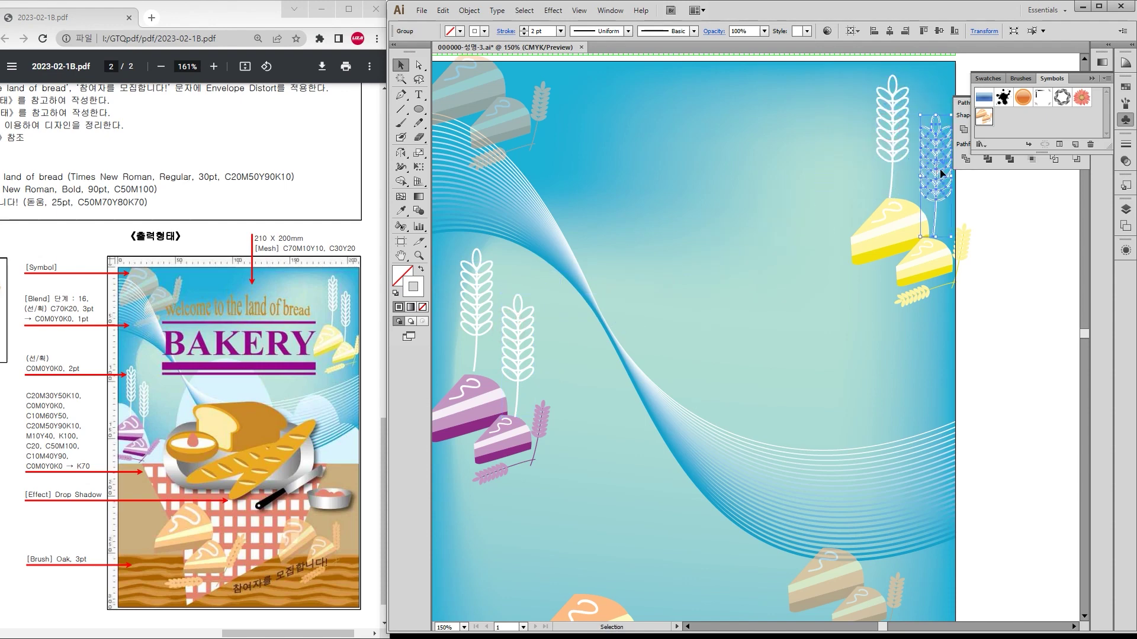
click(985, 223)
scroll(798, 400, down, 2)
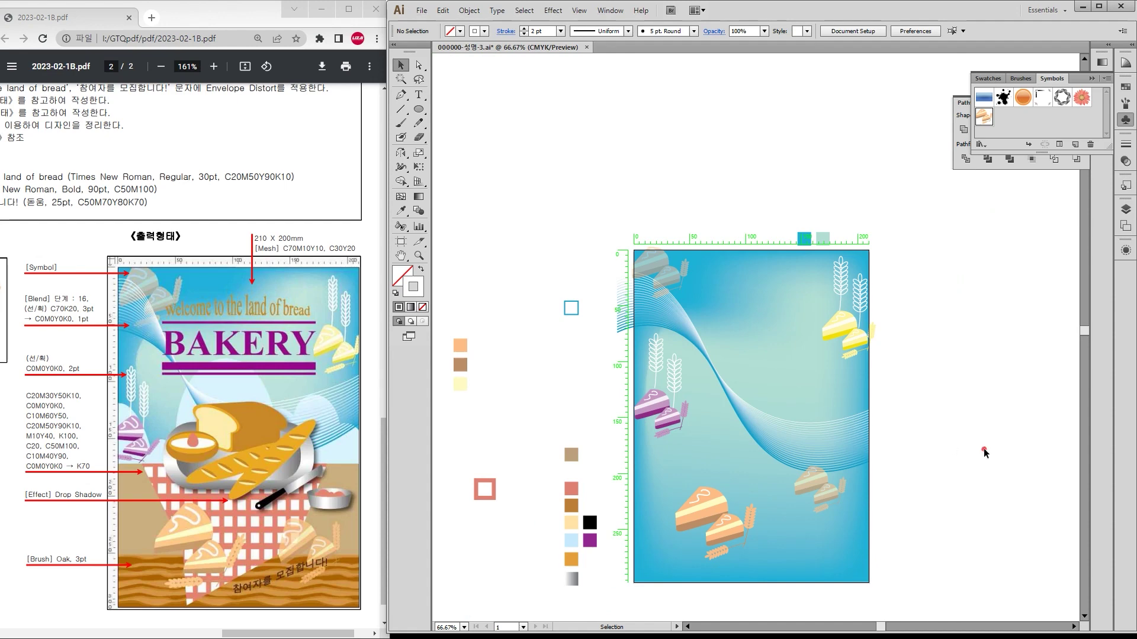
scroll(959, 296, down, 5)
click(678, 221)
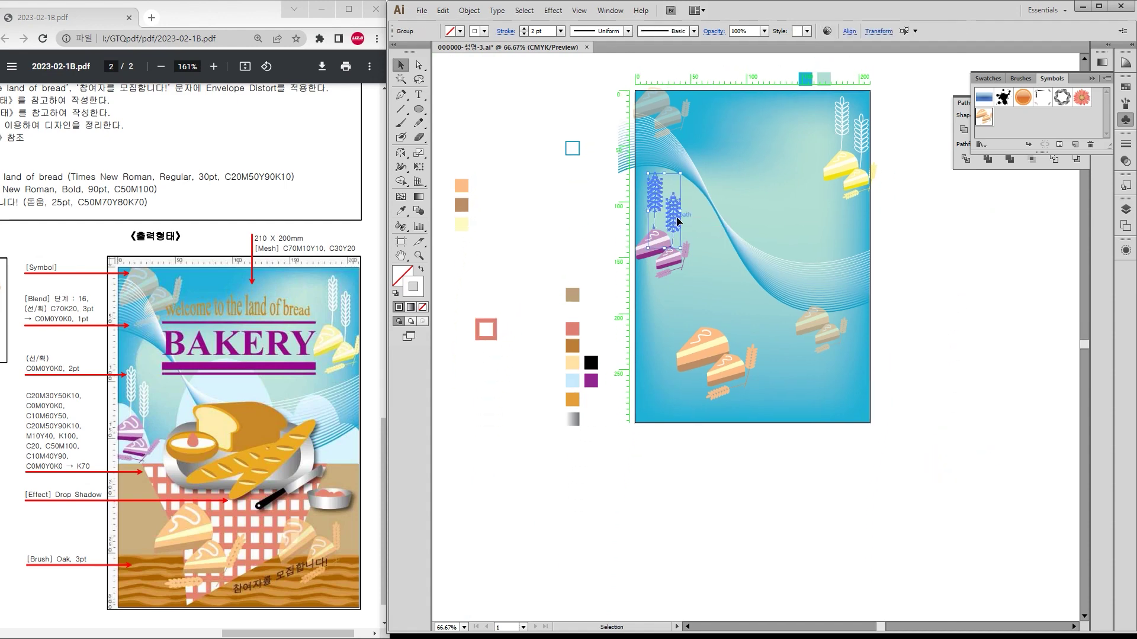
click(820, 324)
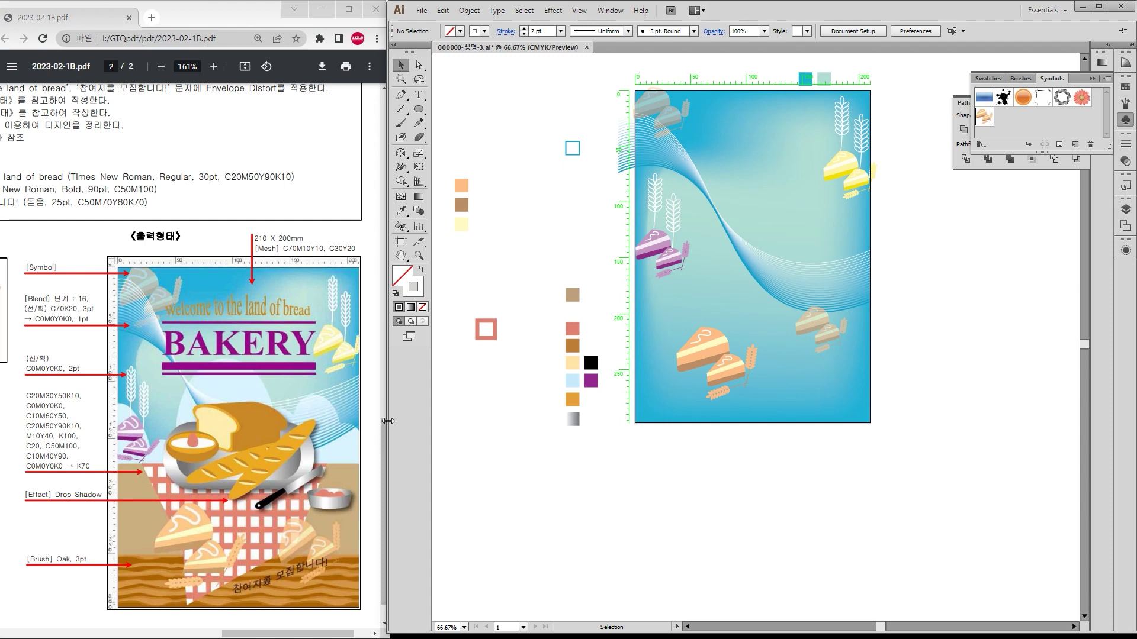
Step: Draw a tall ellipse across the middle of the artboard and fill it with the light blue from the colour samples
click(418, 109)
drag(724, 202, 824, 349)
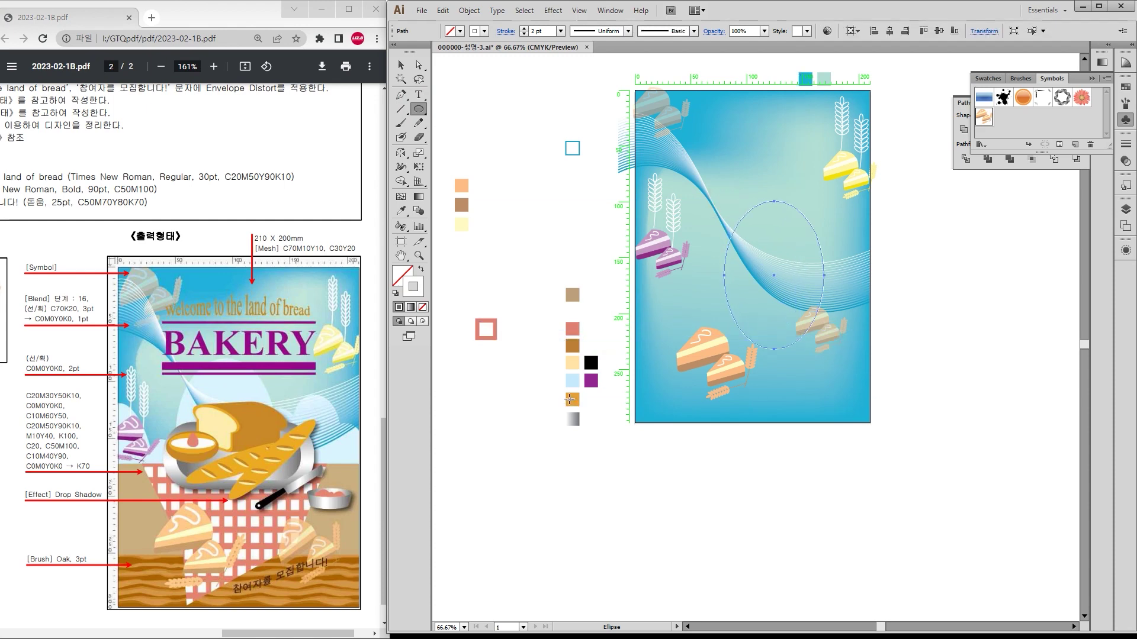
key(i)
click(578, 380)
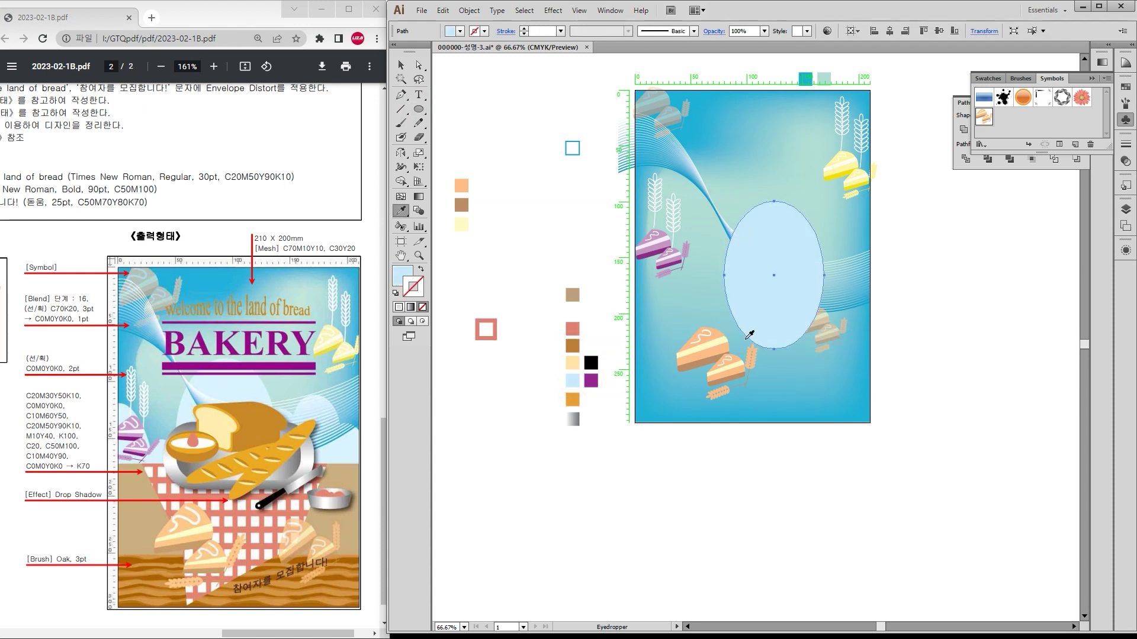
Step: Duplicate the light blue ellipse five times at smaller sizes and arrange all six in a cloud shape across the artboard
click(401, 65)
drag(787, 313, 821, 364)
drag(856, 255, 829, 287)
drag(802, 366, 860, 346)
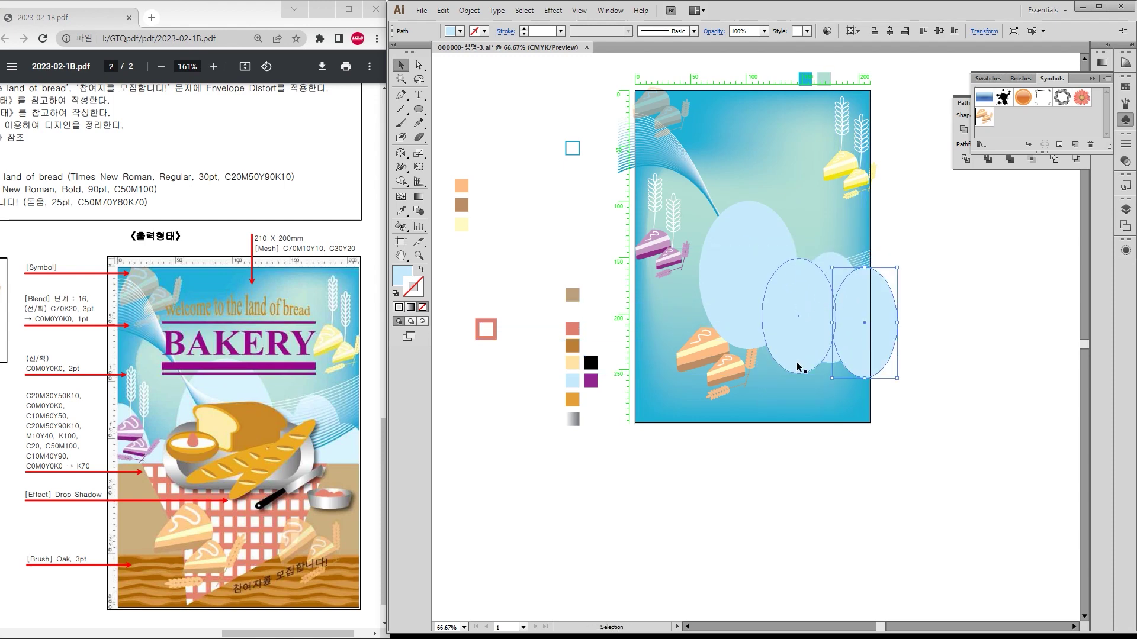
drag(875, 336, 647, 281)
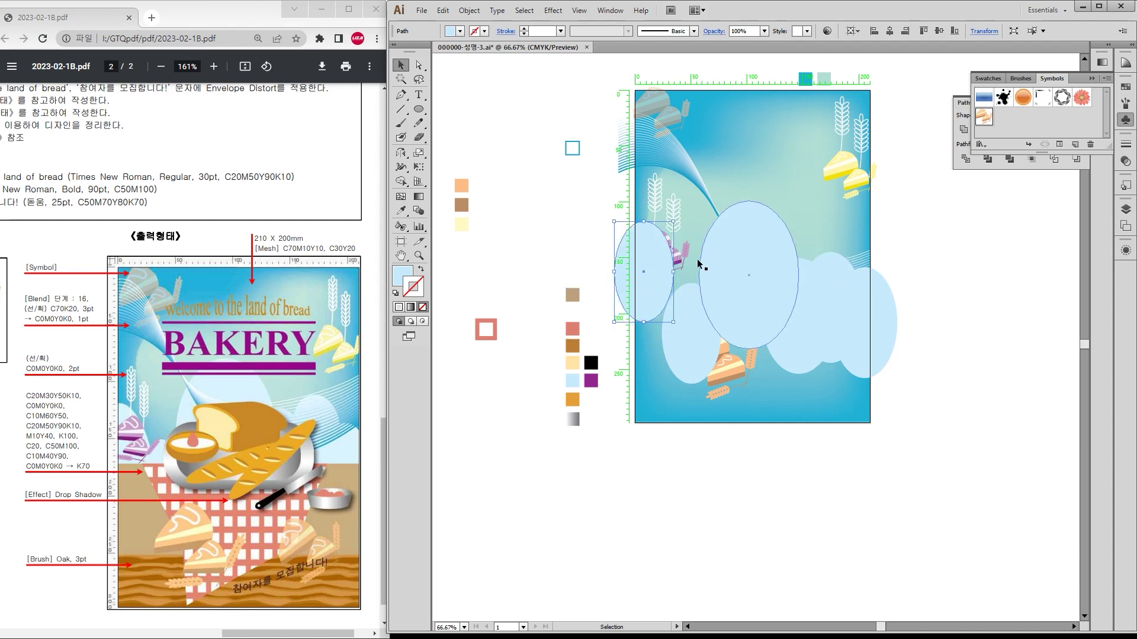
drag(684, 318, 695, 320)
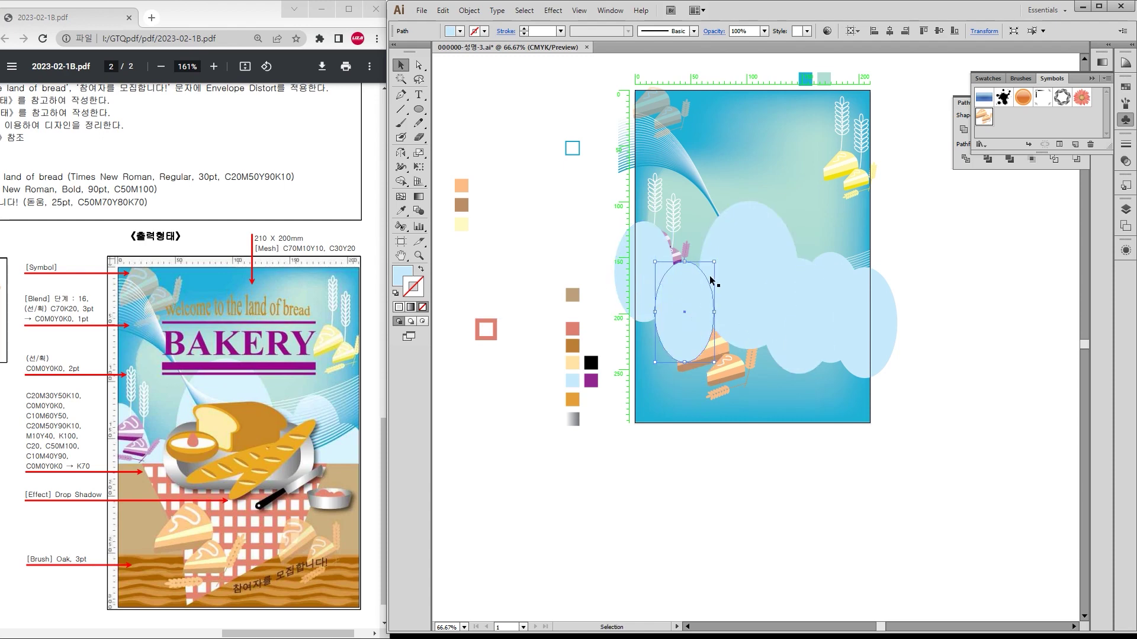
drag(704, 284, 704, 297)
Step: Group the six light blue ellipses and send the group backward behind the blended lines and the cake symbols
shift+click(644, 272)
shift+click(750, 300)
shift+click(832, 312)
shift+click(804, 324)
shift+click(789, 340)
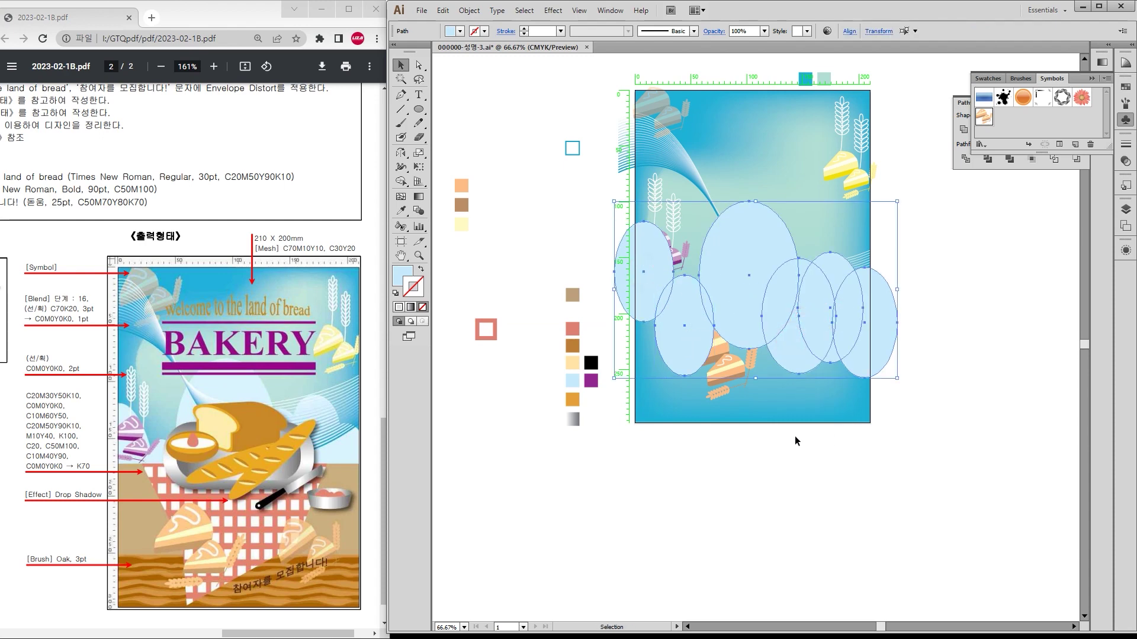
key(ctrl+g)
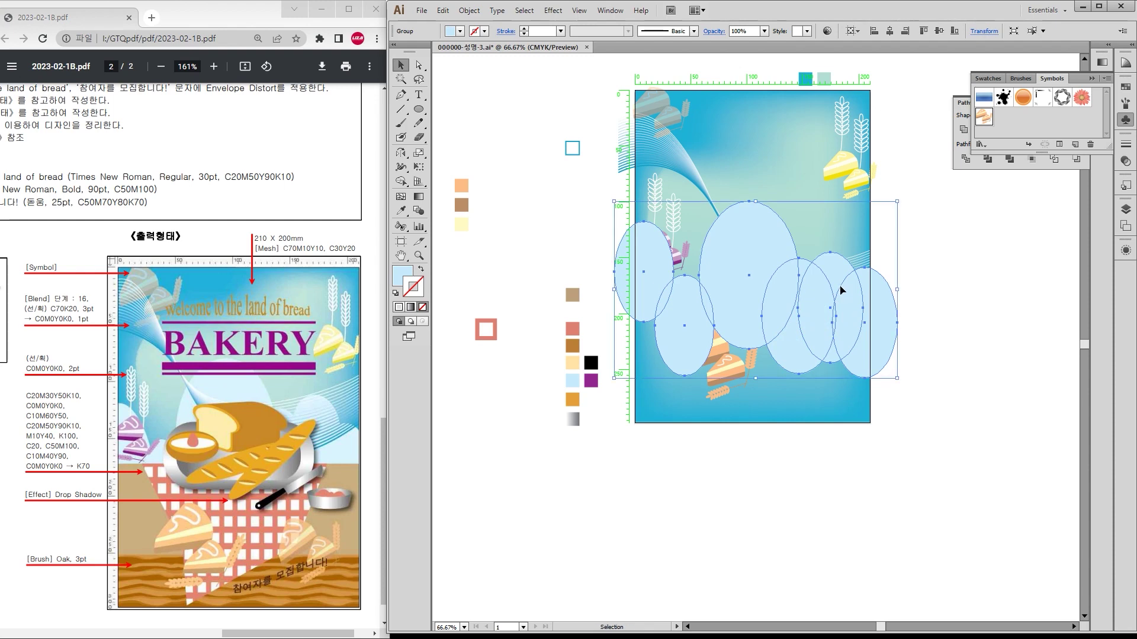
key(ctrl+bracketleft)
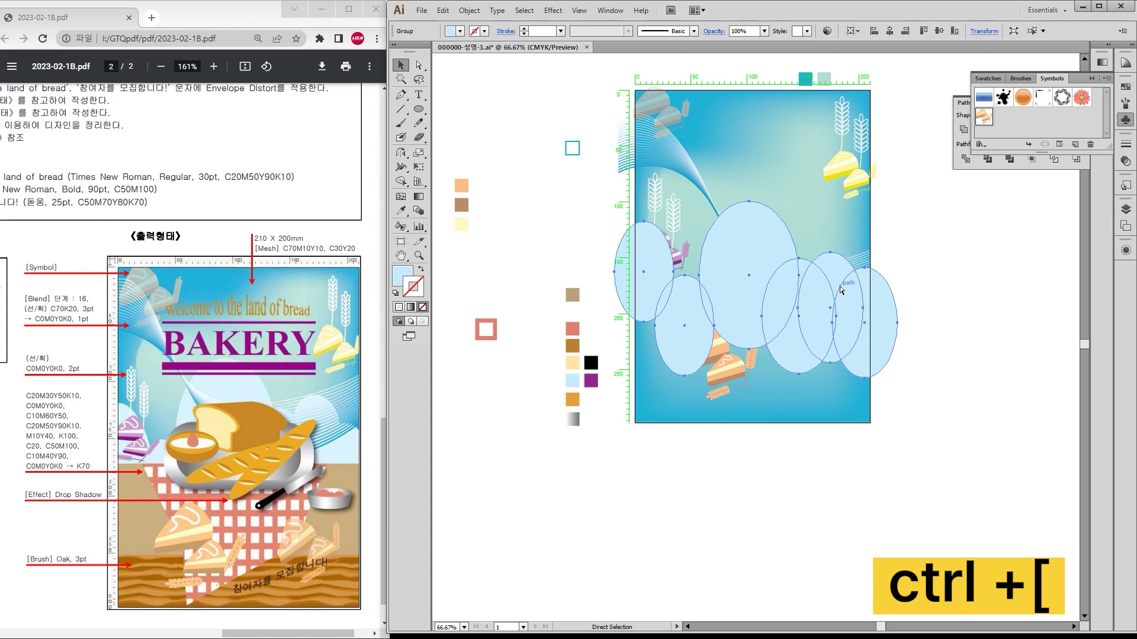
key(ctrl+bracketleft)
key(ctrl+bracketleft)
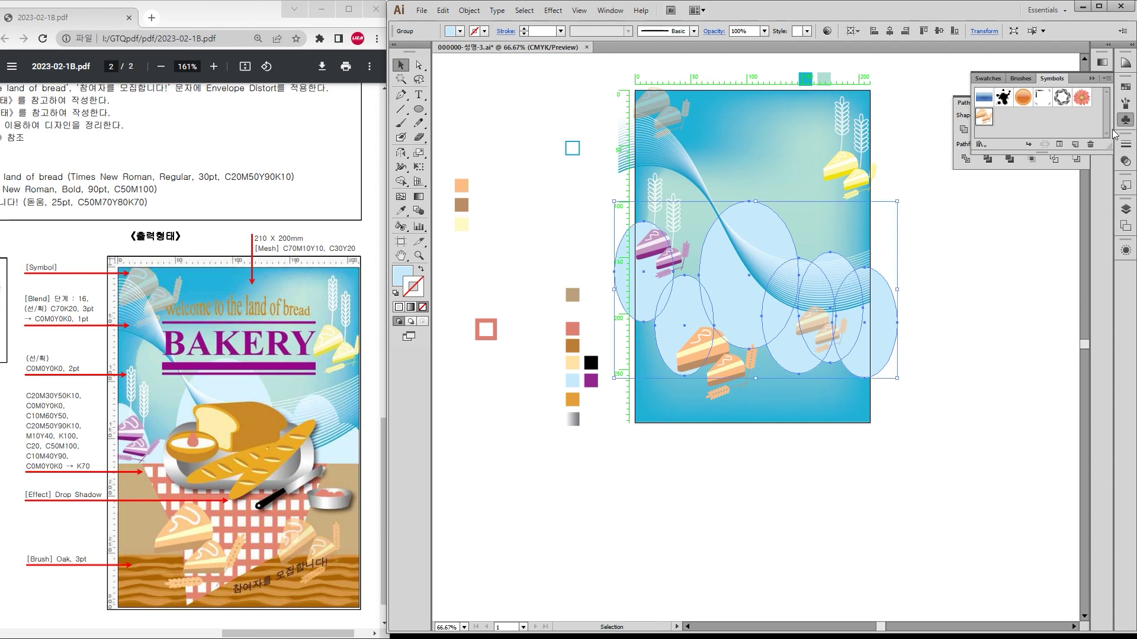
Step: Unlock the cake symbol set, nudge the purple cake instance down and left with the Symbol Shifter, and relock the set
key(F7)
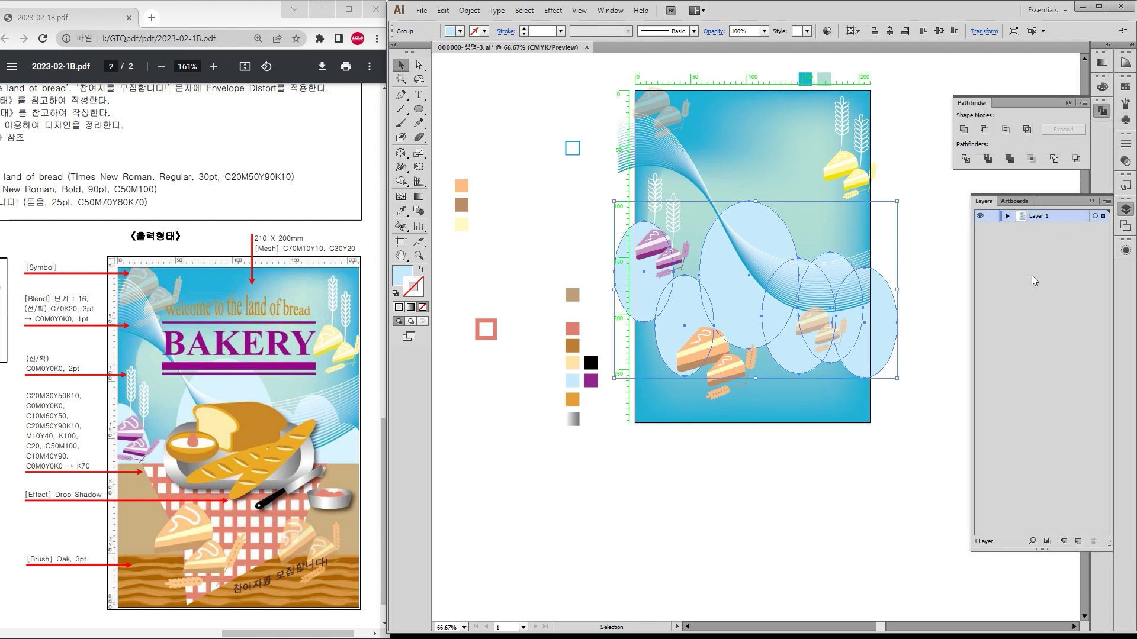
click(1009, 216)
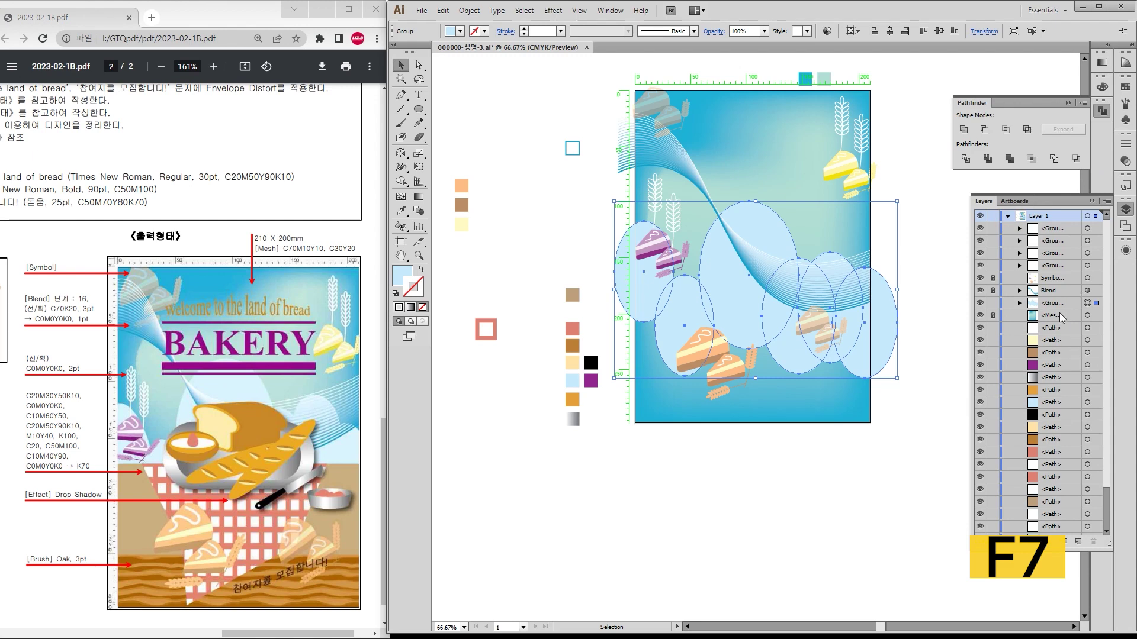
click(1087, 278)
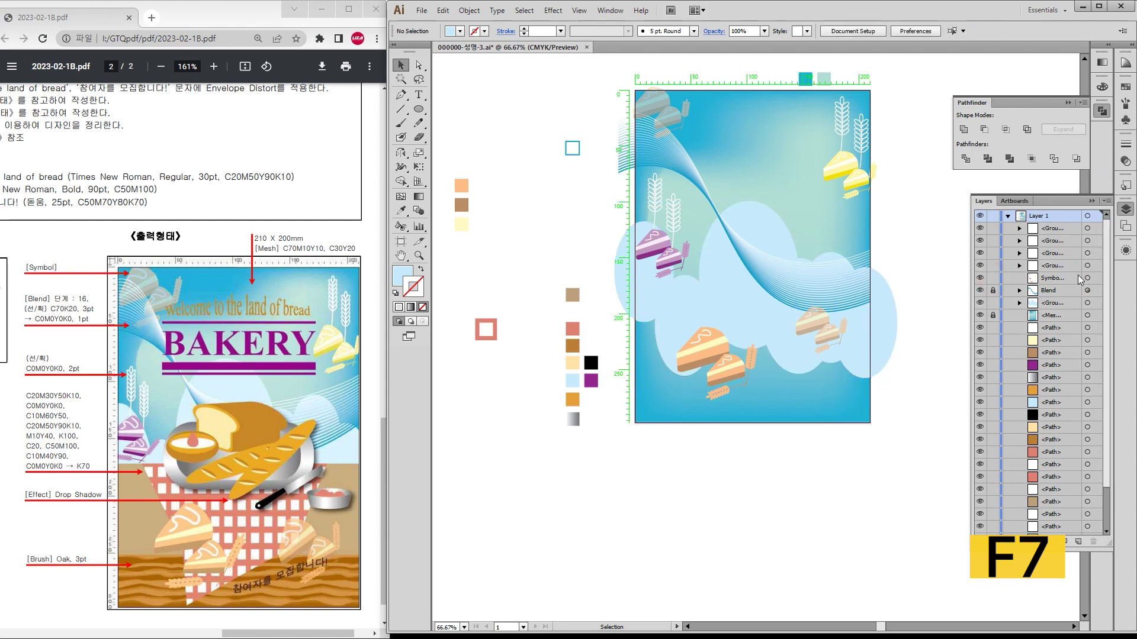
click(1087, 278)
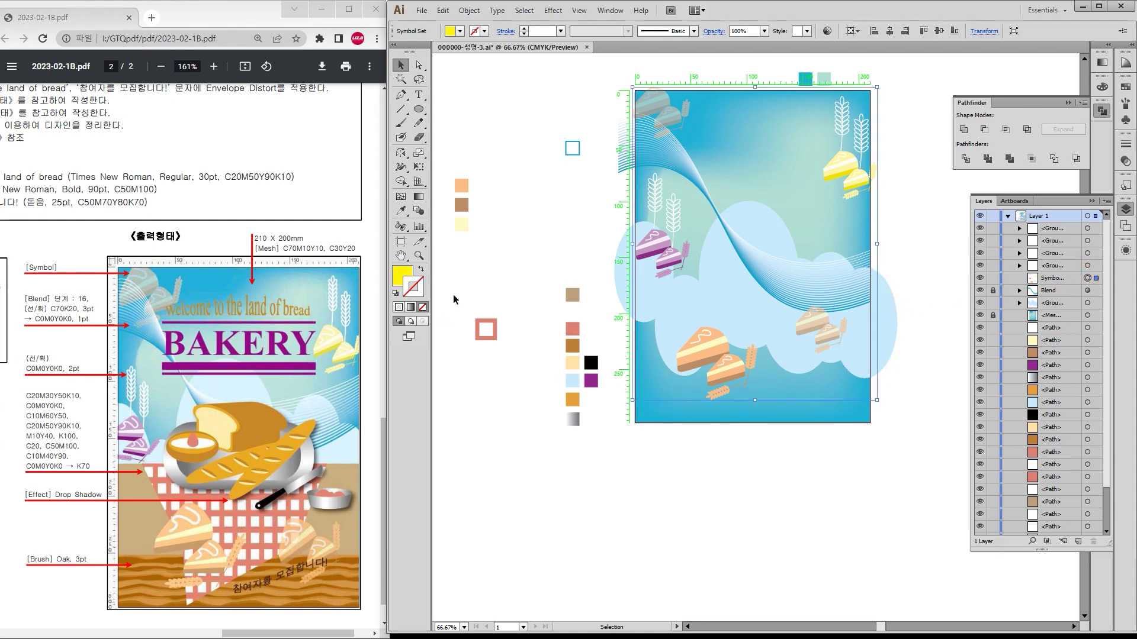
click(403, 228)
drag(403, 231, 481, 240)
drag(657, 256, 650, 282)
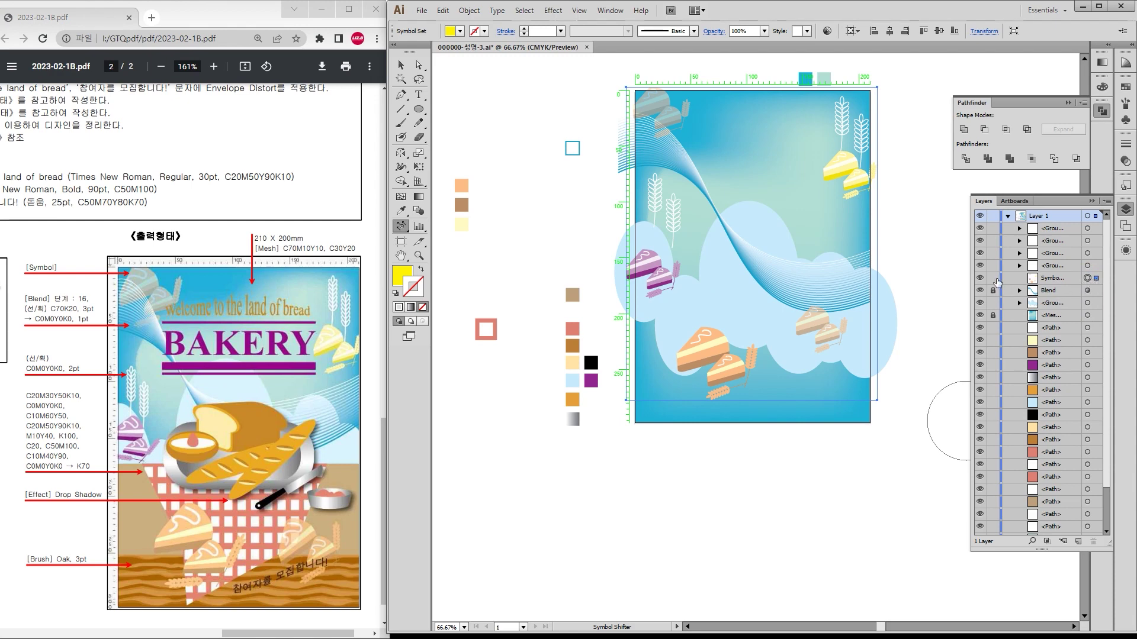
click(993, 278)
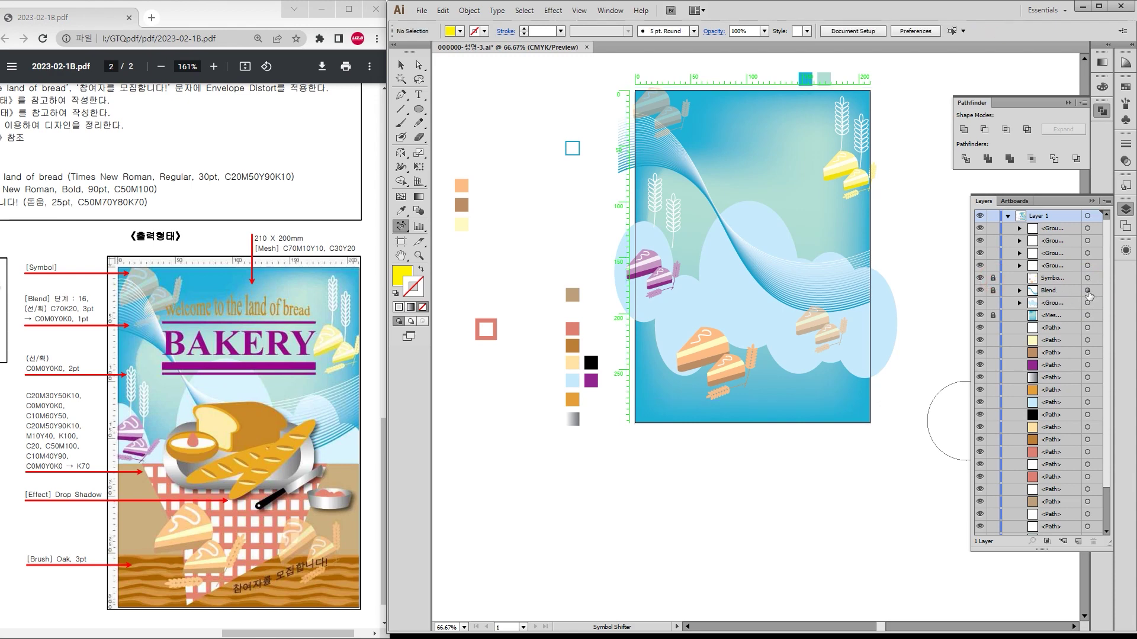
Step: Unlock the line blend, raise the right end anchor of its top curve to about Y 118.7 mm, and relock it
click(993, 290)
click(1086, 291)
click(420, 66)
click(872, 253)
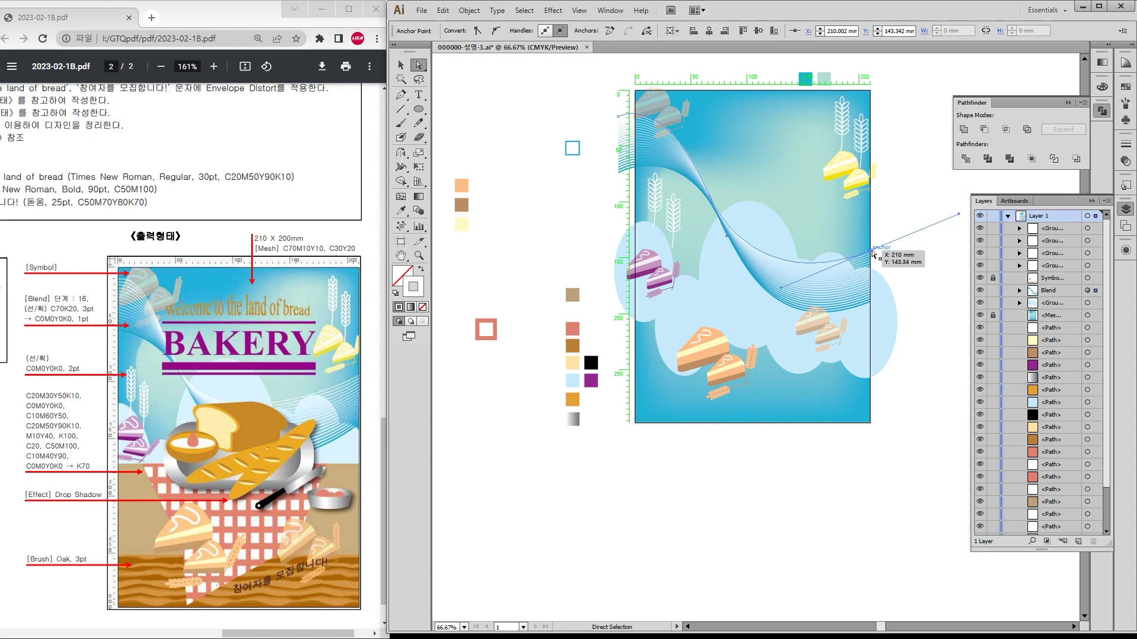
drag(872, 252, 875, 228)
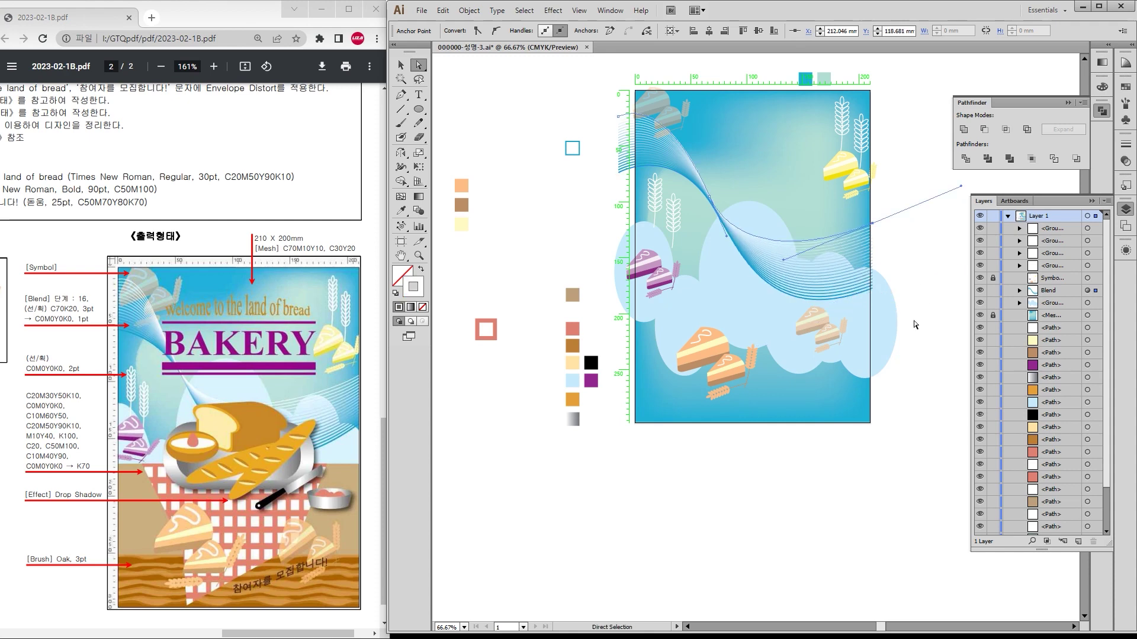
click(917, 403)
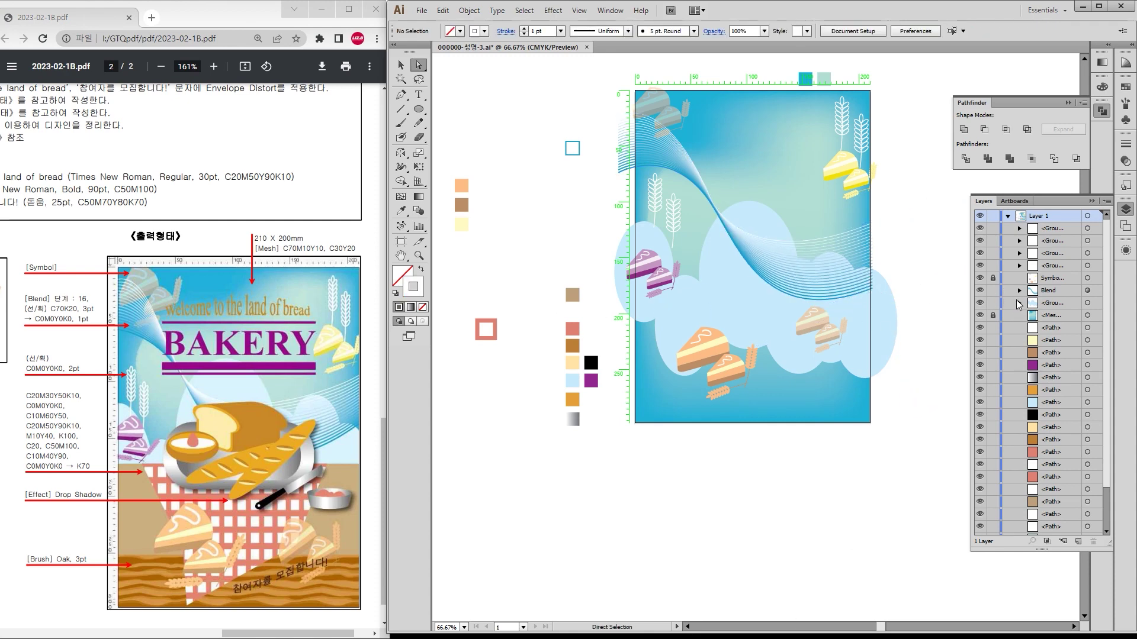
click(993, 291)
Step: Draw a full-width rectangle over the lower part of the artboard and fill it with the tan colour sample
drag(419, 109, 452, 108)
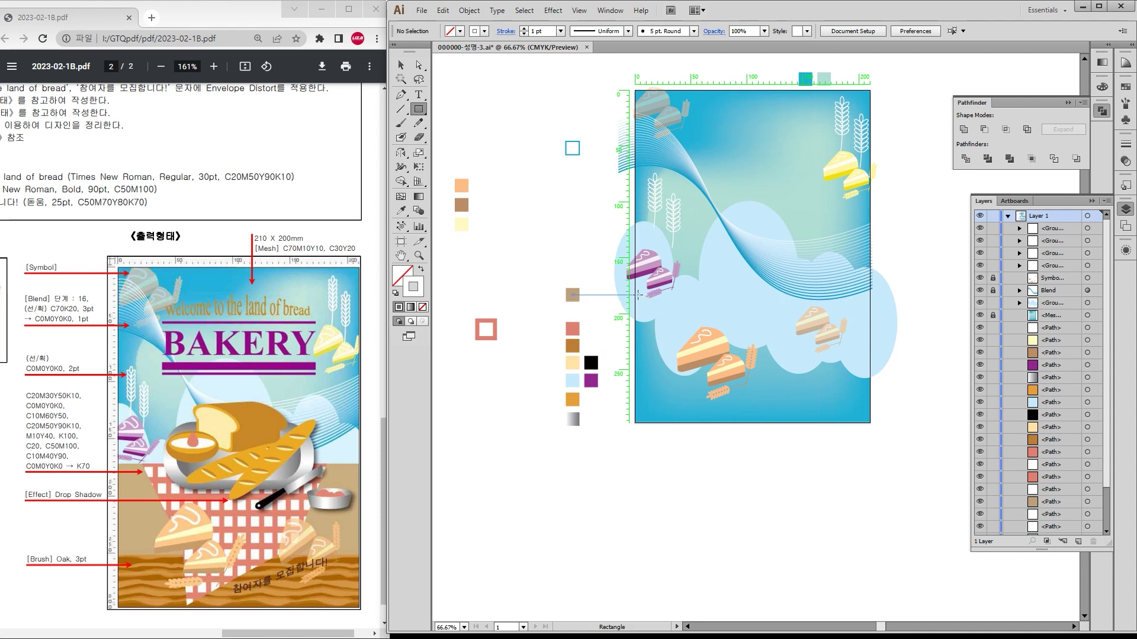
drag(638, 292, 870, 423)
key(i)
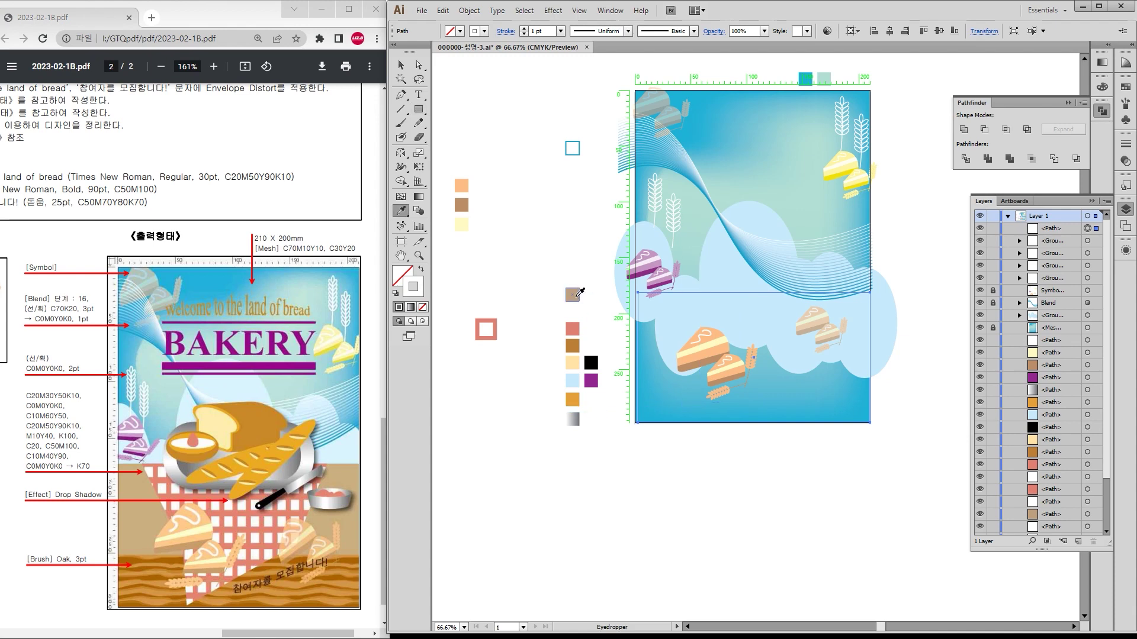
click(578, 296)
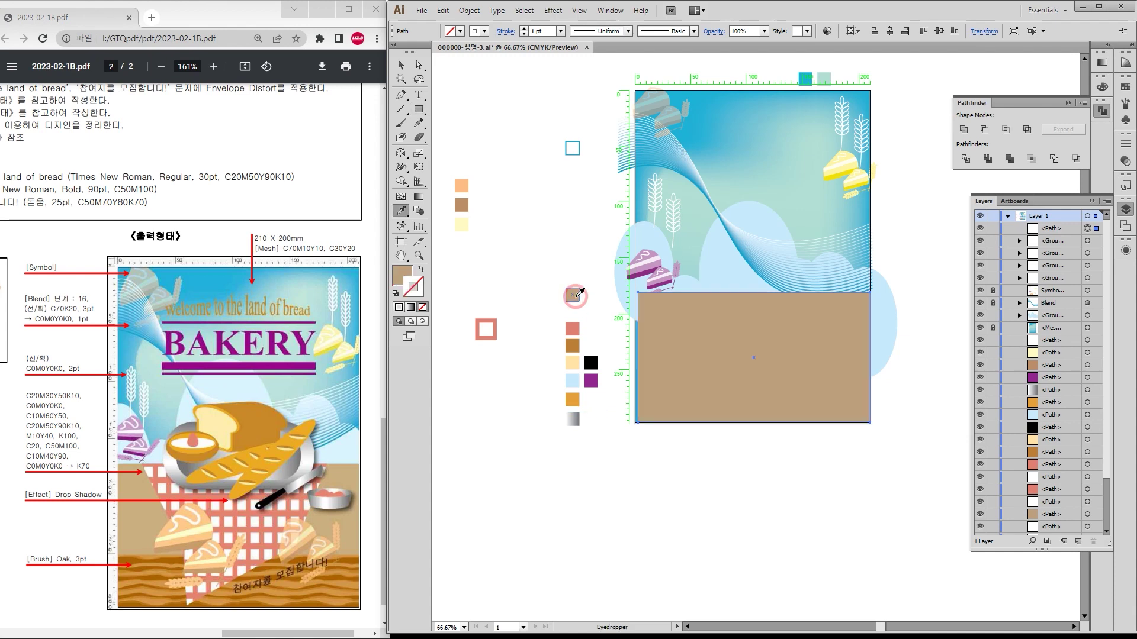
click(401, 66)
drag(637, 358, 635, 358)
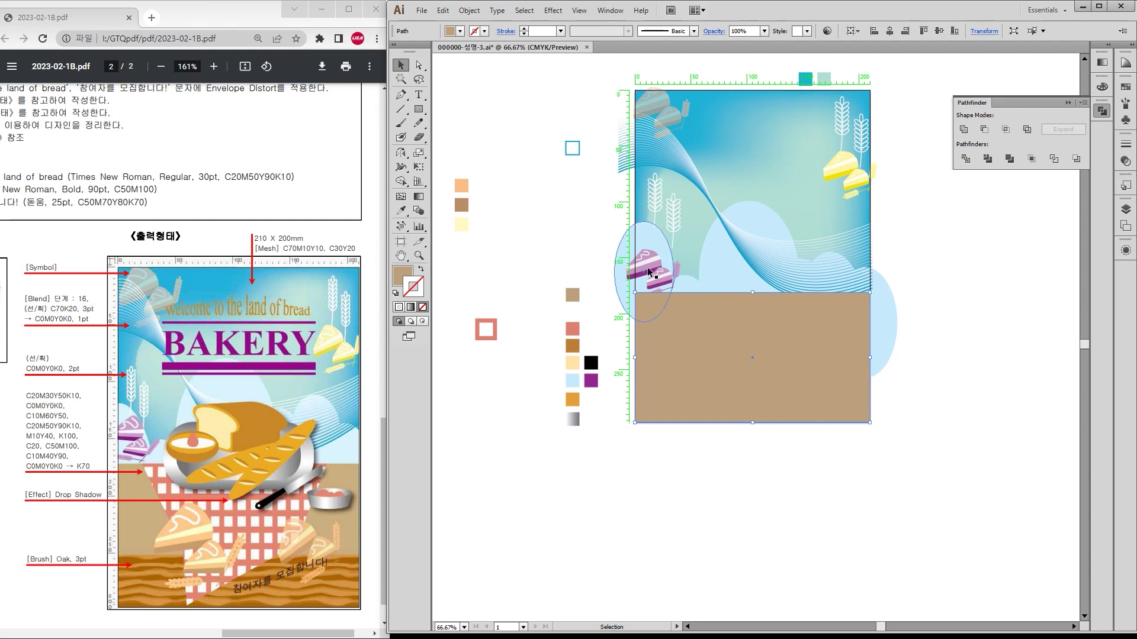
Step: Move the tan rectangle beneath the cake symbol set in the stacking order and lock it
click(1124, 250)
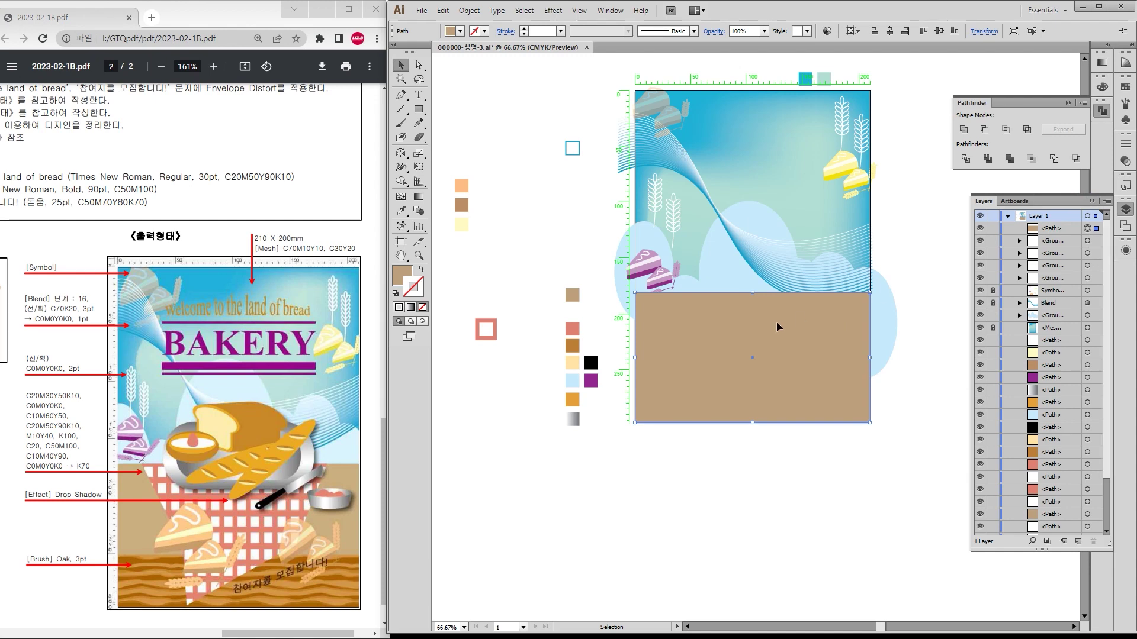
click(1059, 234)
drag(1062, 234, 1052, 295)
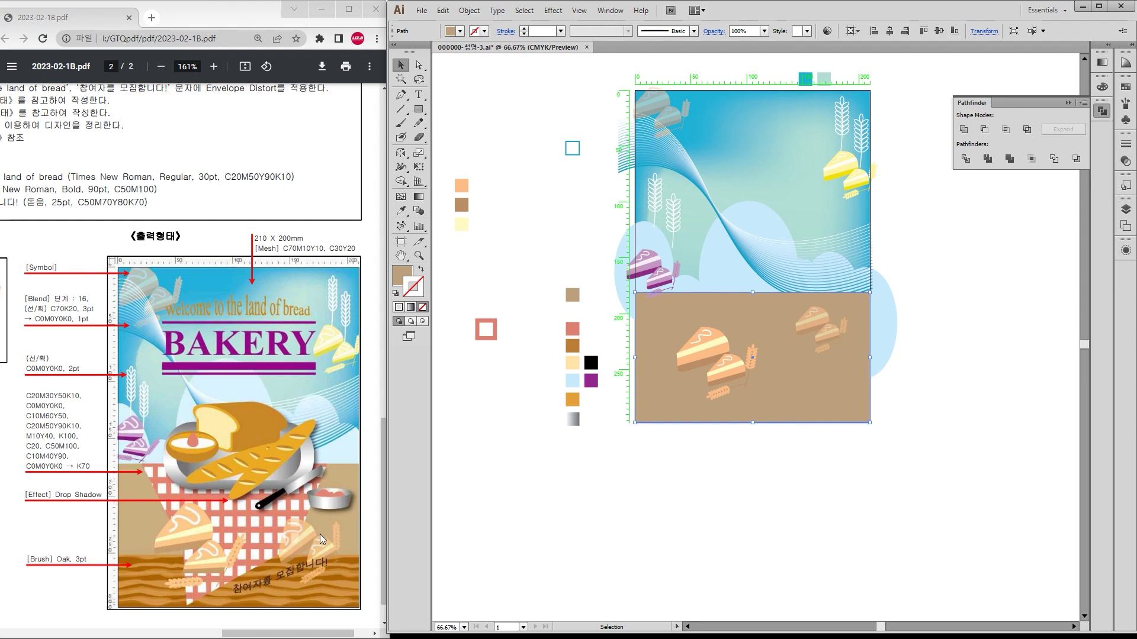
click(401, 94)
click(400, 65)
click(469, 10)
mouse_move(491, 81)
click(674, 82)
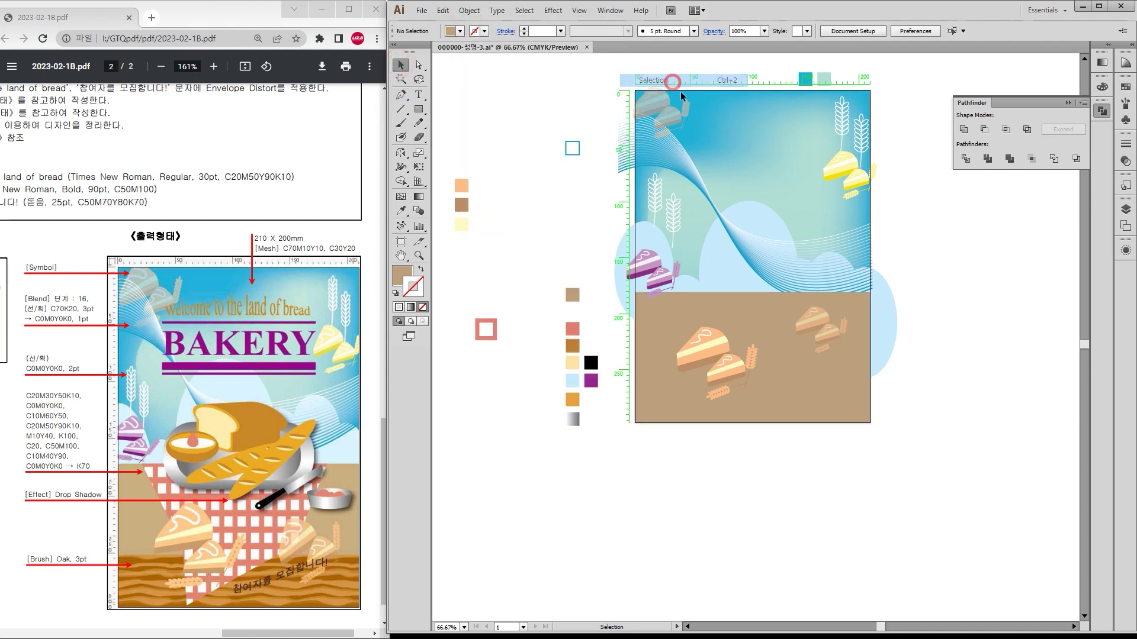
Step: Save the coral square with its white inner square beside the artboard as a pattern swatch
click(402, 95)
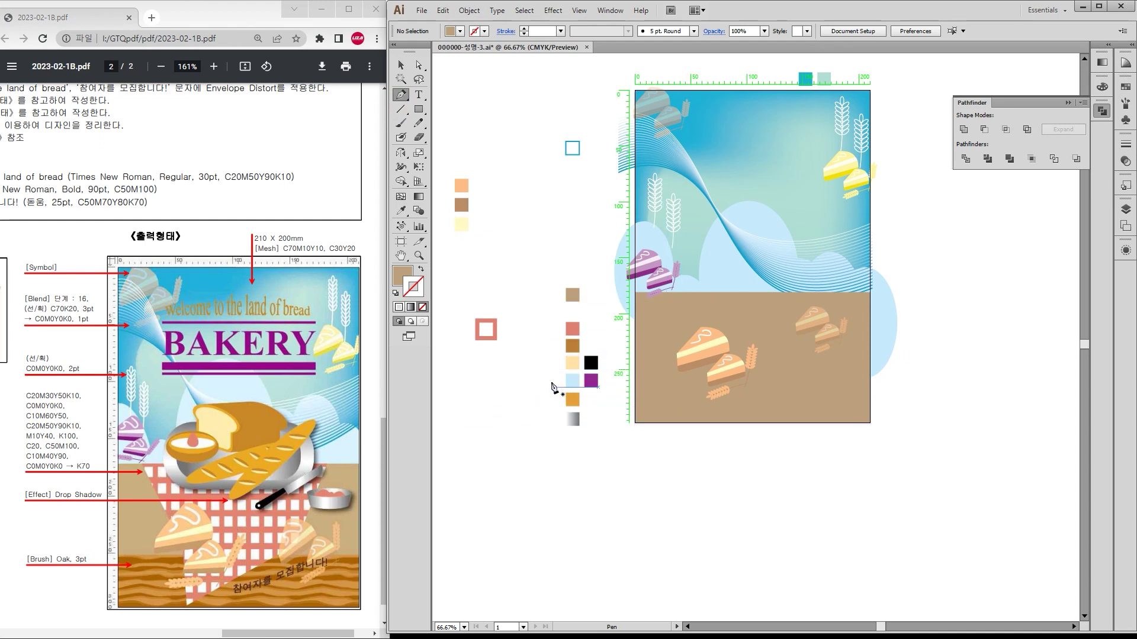
key(v)
click(489, 338)
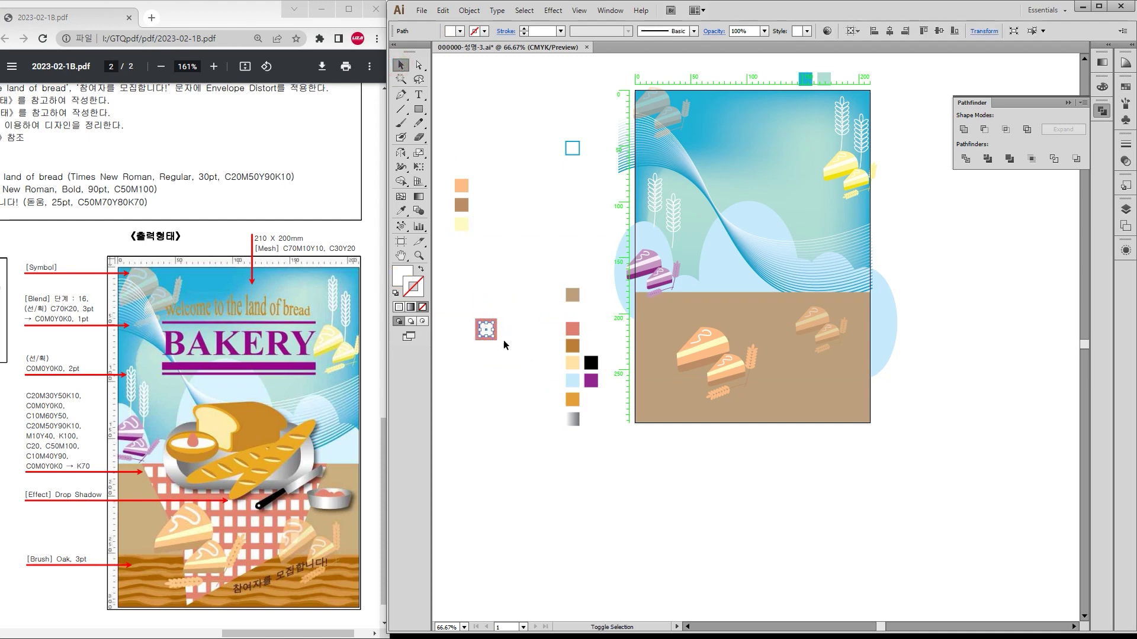
scroll(477, 337, up, 3)
scroll(477, 336, up, 1)
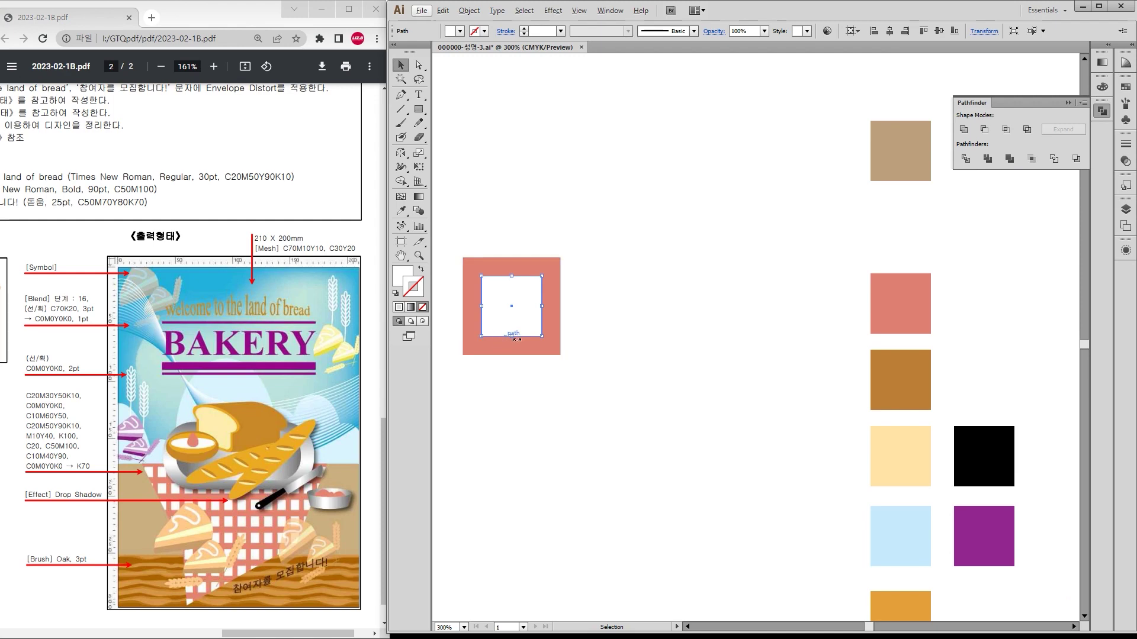
click(529, 346)
click(531, 332)
drag(452, 247, 596, 402)
click(1125, 87)
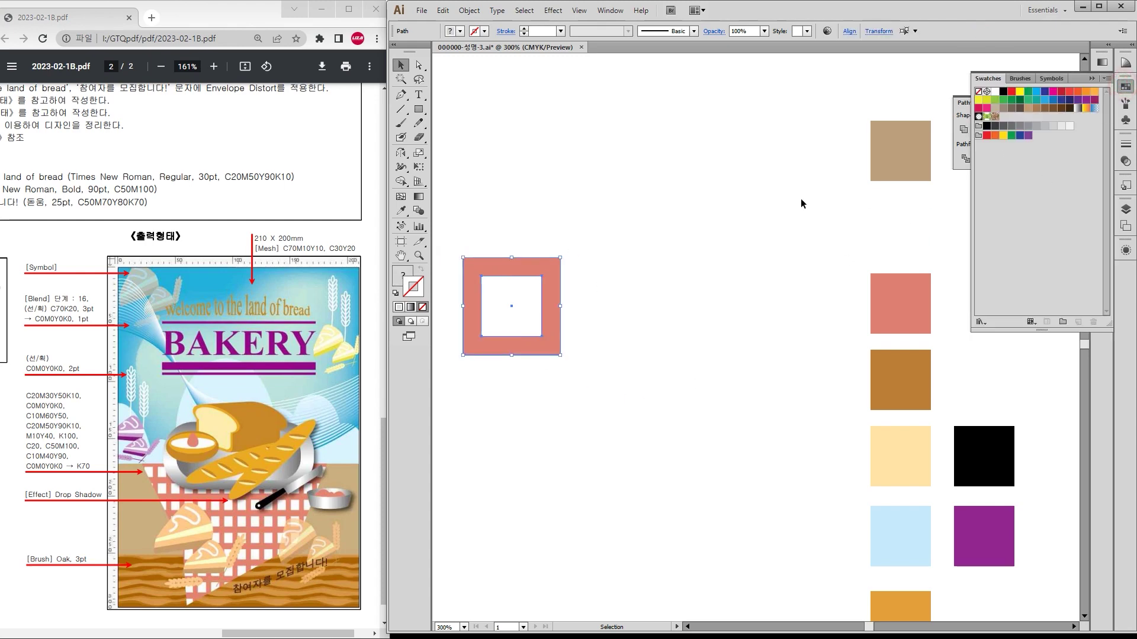
drag(530, 306, 1007, 119)
click(805, 240)
Step: Draw a closed five-point tablecloth shape with the Pen tool, from about X 31 to 181 mm along the tan area's upper edge down to the artboard's lower edge
drag(853, 244, 520, 211)
drag(825, 310, 511, 250)
drag(756, 322, 679, 322)
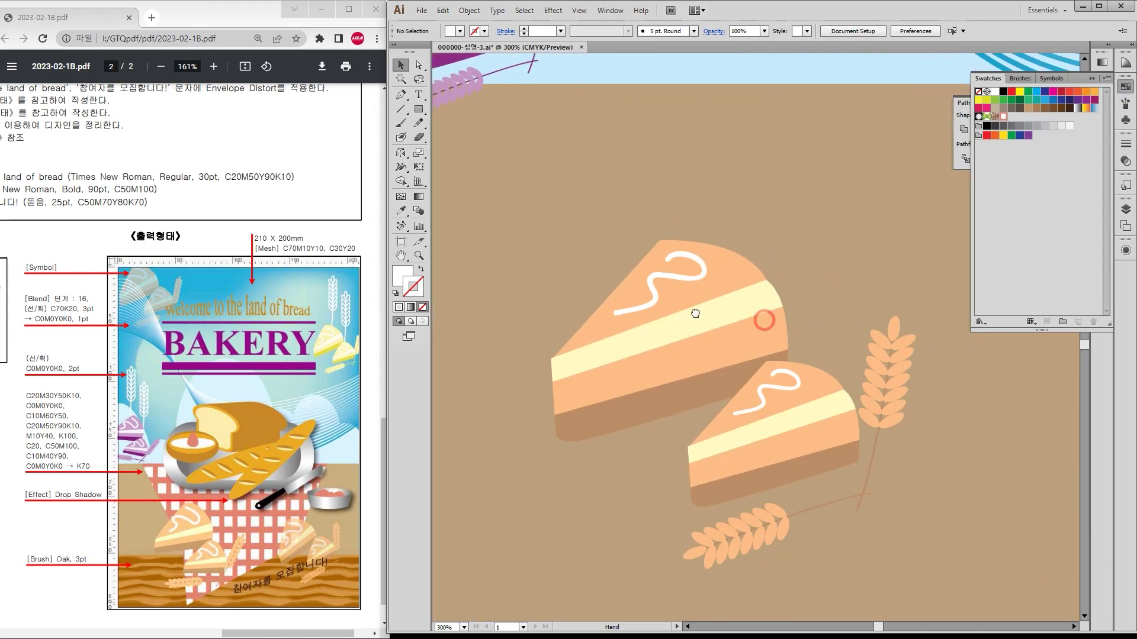
scroll(794, 343, down, 2)
drag(917, 349, 816, 348)
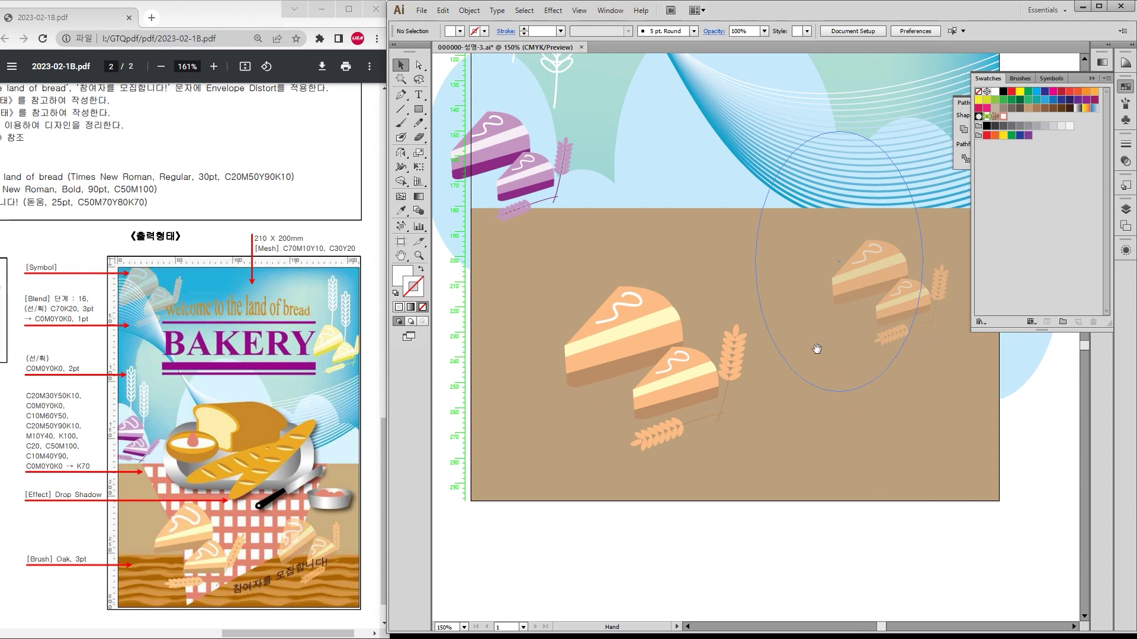
click(400, 97)
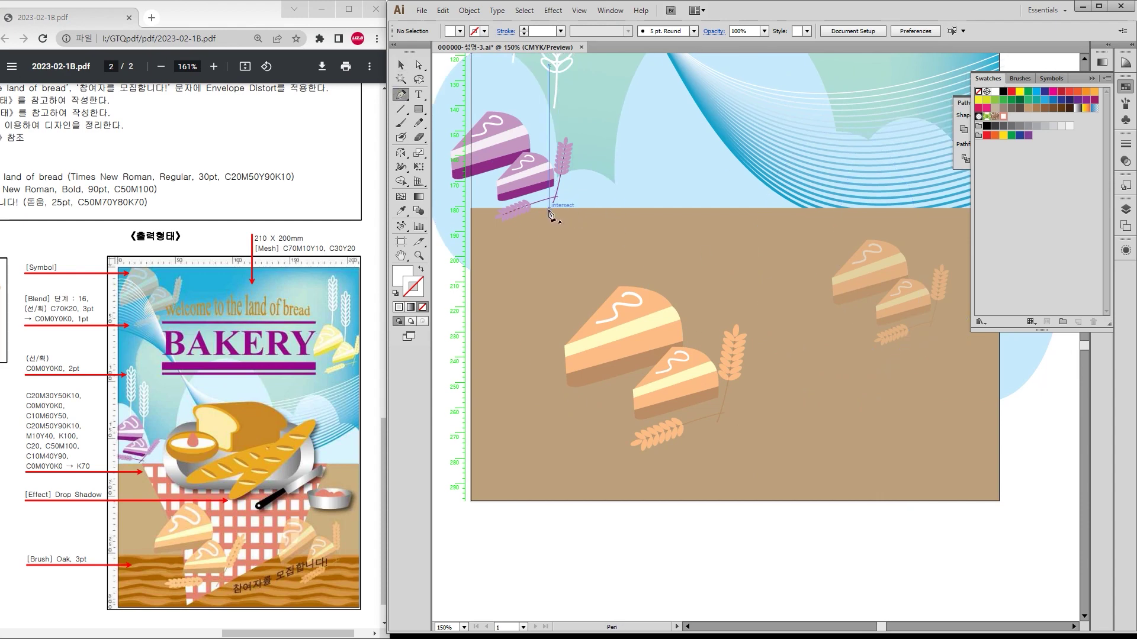
click(549, 208)
click(626, 338)
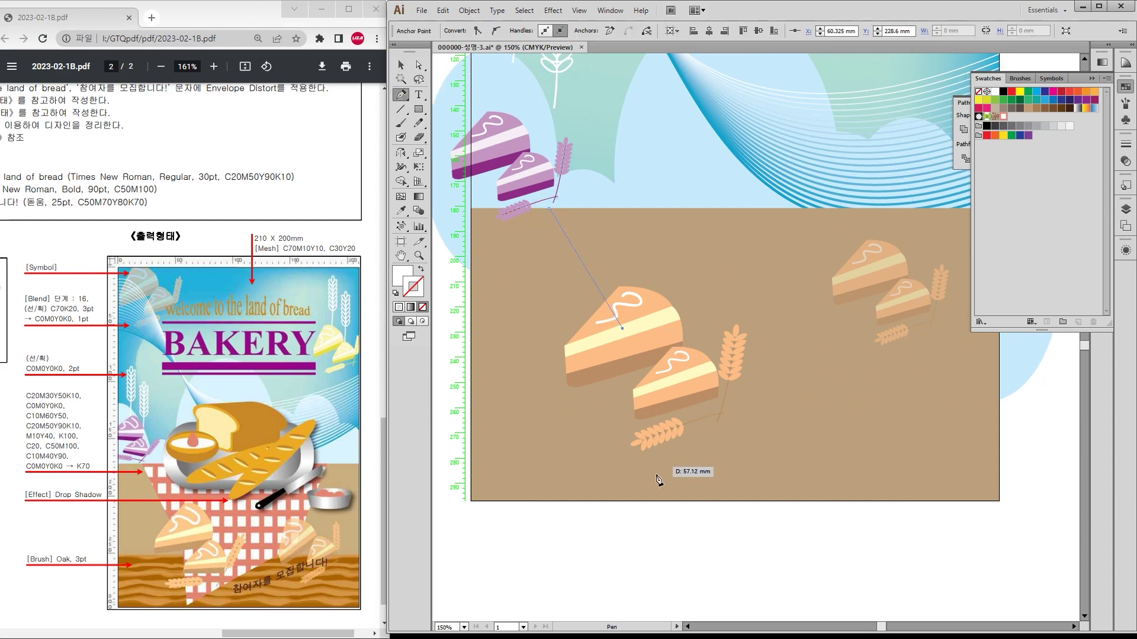
click(637, 501)
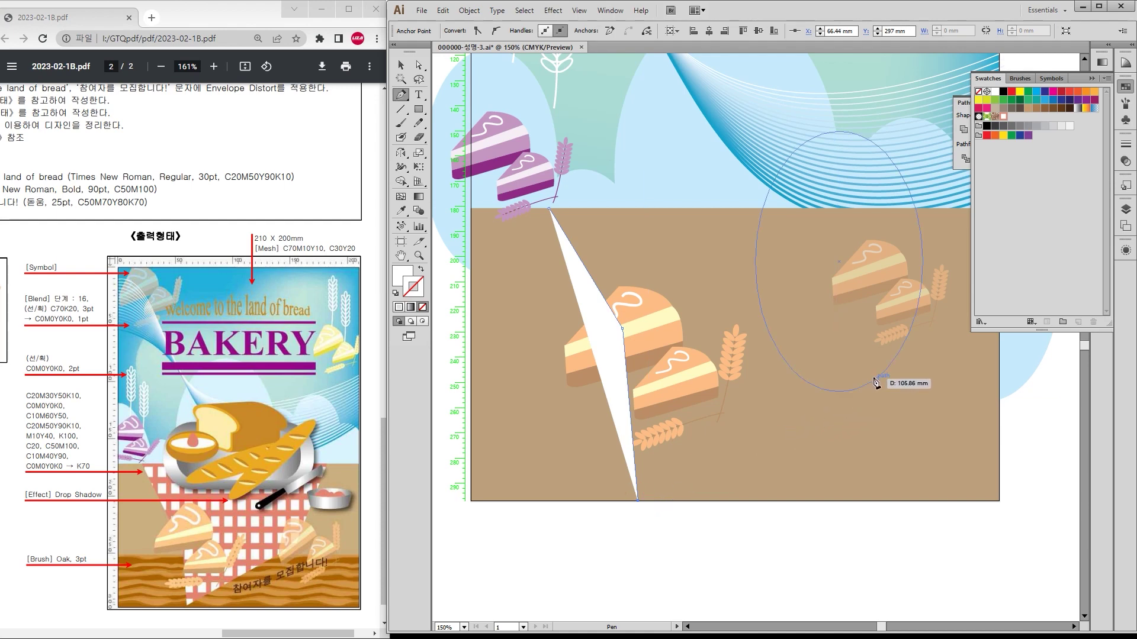
click(874, 379)
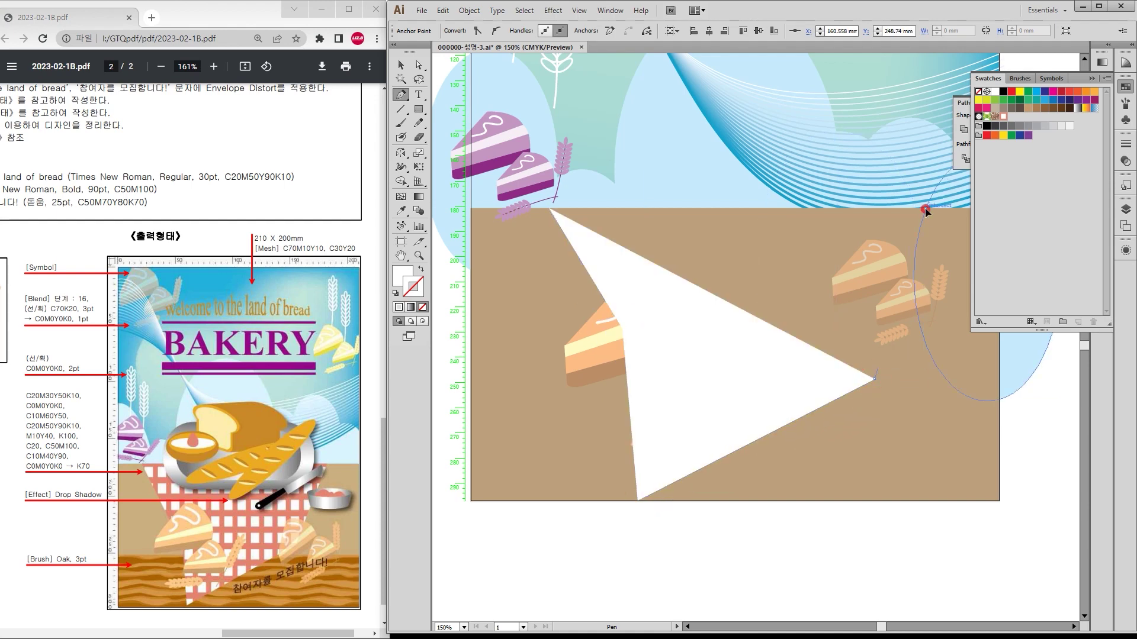
click(925, 208)
click(550, 212)
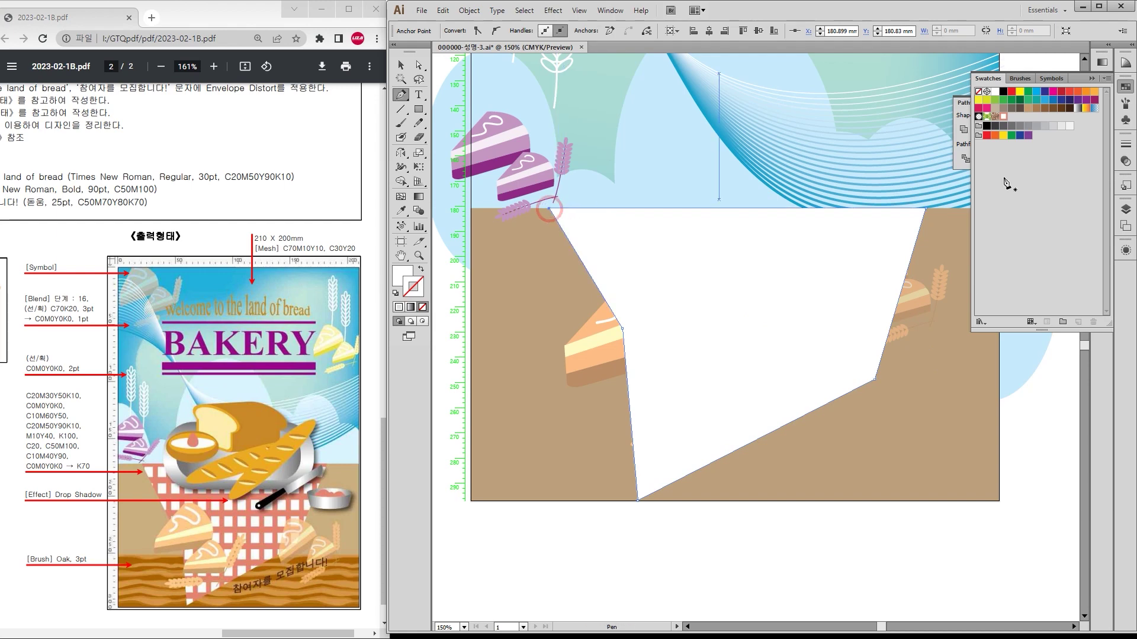
Step: Fill the tablecloth shape with the new coral check pattern swatch and remove its stroke
click(1003, 117)
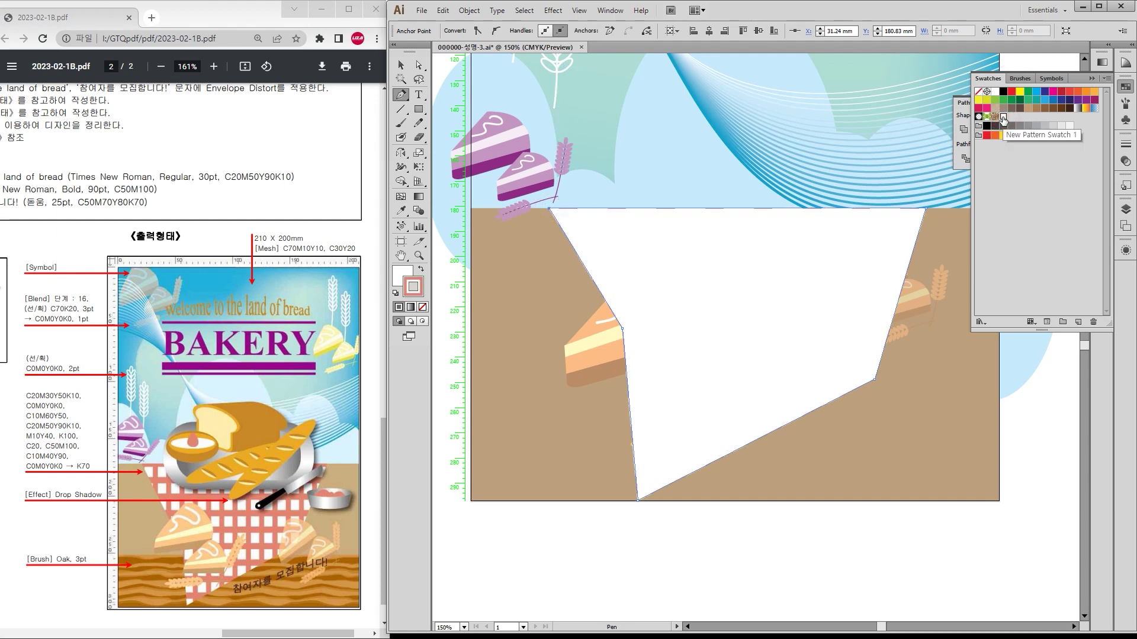
click(421, 270)
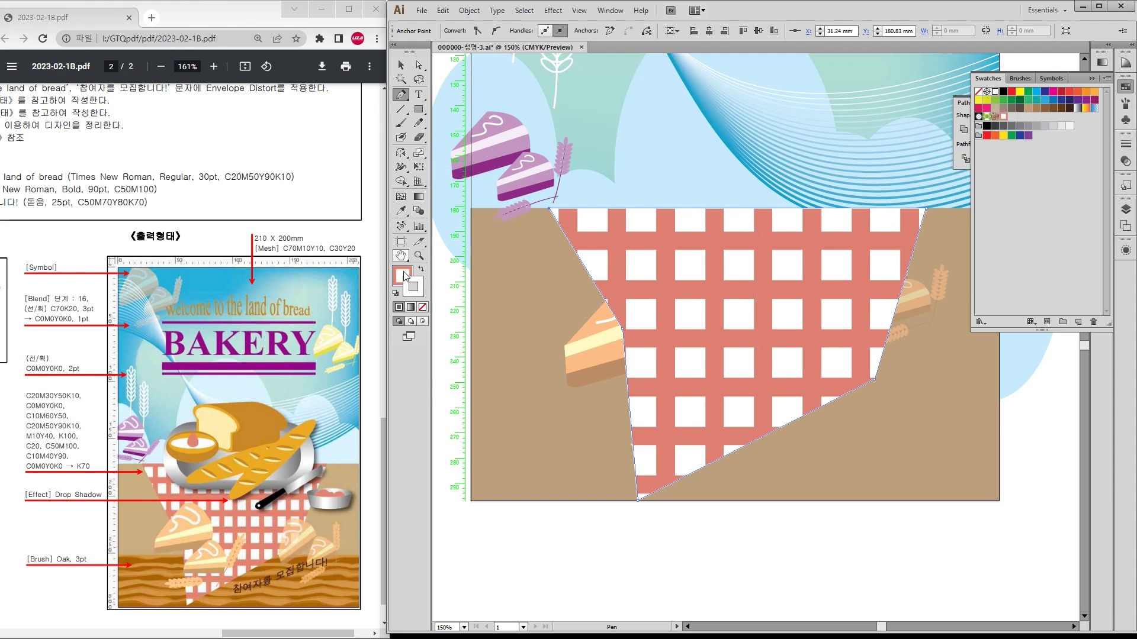
click(422, 306)
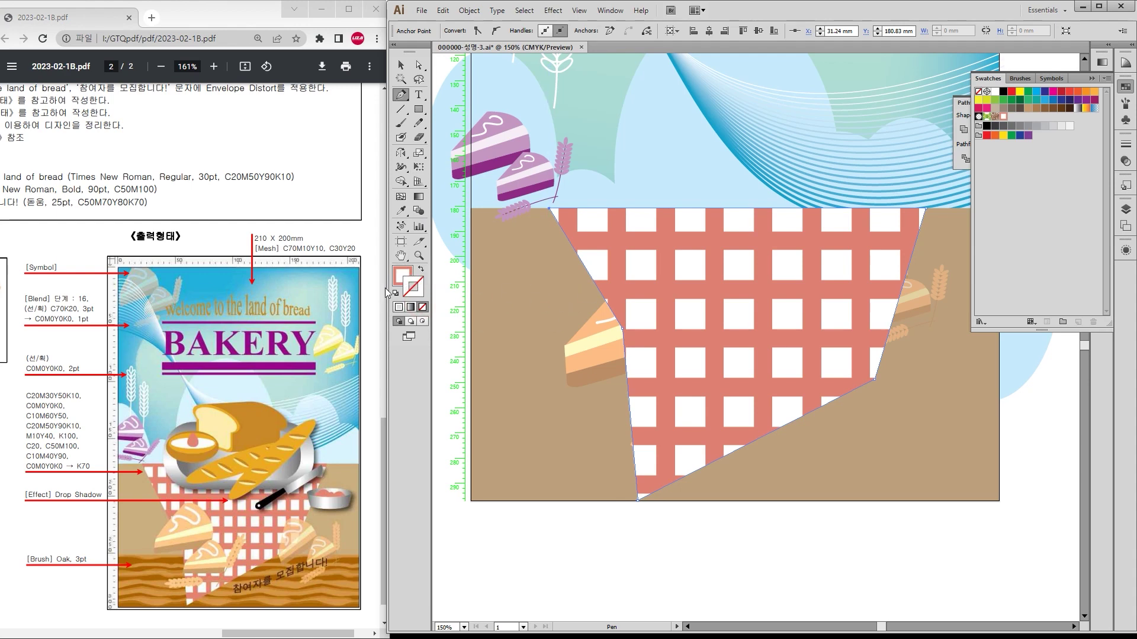
click(408, 279)
Step: Scale only the tablecloth's pattern uniformly to 66%, leaving Transform Objects off and Transform Patterns on
click(420, 153)
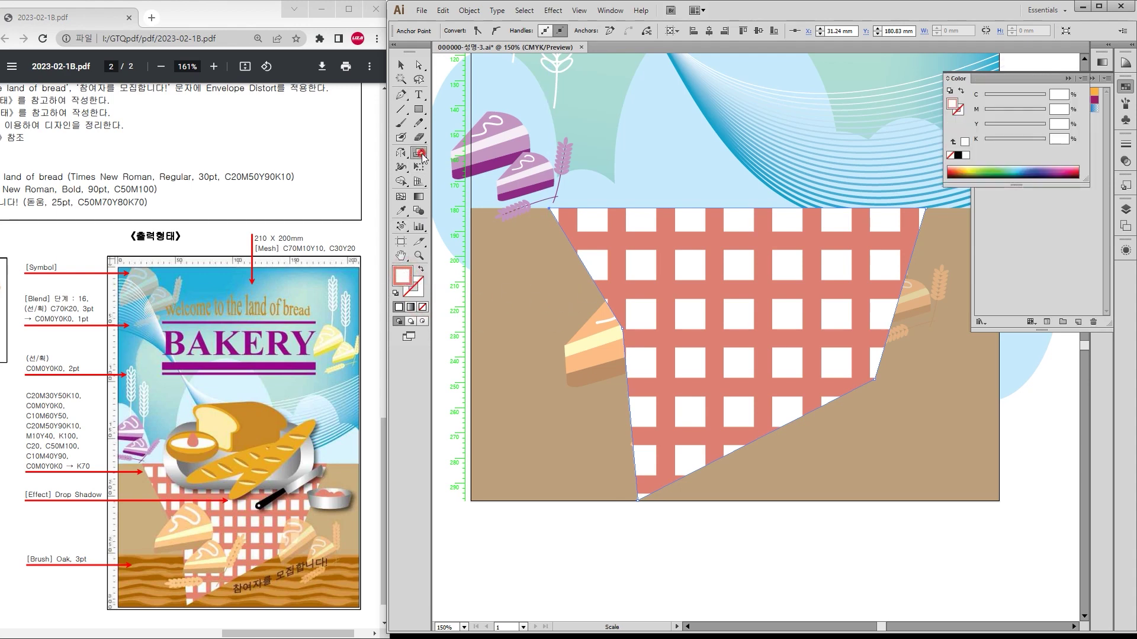
double_click(419, 154)
click(907, 346)
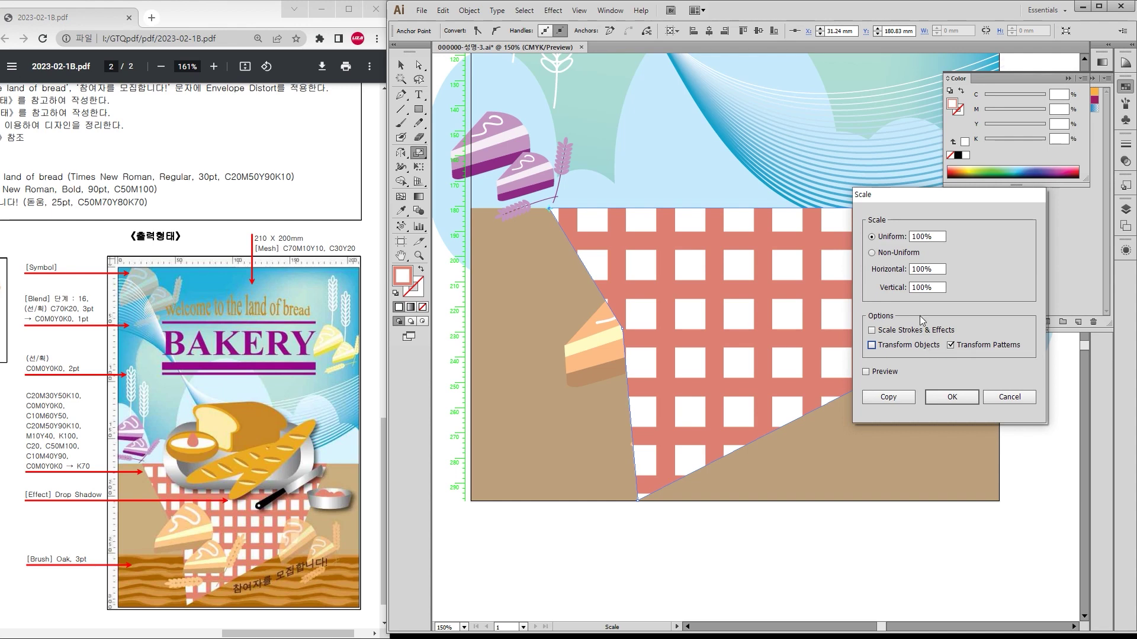
click(933, 236)
key(Down)
key(Down)
click(885, 372)
click(927, 236)
key(Down)
key(Down)
key(Down)
key(Down)
key(Down)
key(Down)
key(Down)
key(Down)
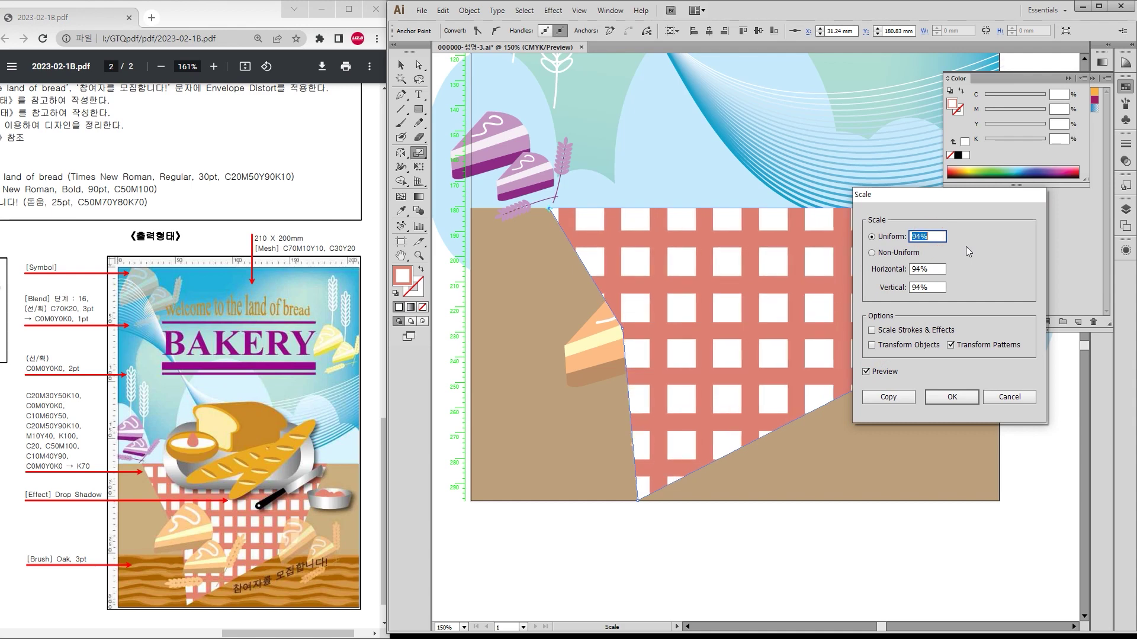
key(Down)
key(Down)
key(Down)
key(Down)
key(Down)
key(Down)
key(Down)
key(Down)
key(Down)
key(Down)
key(Down)
key(Down)
key(Down)
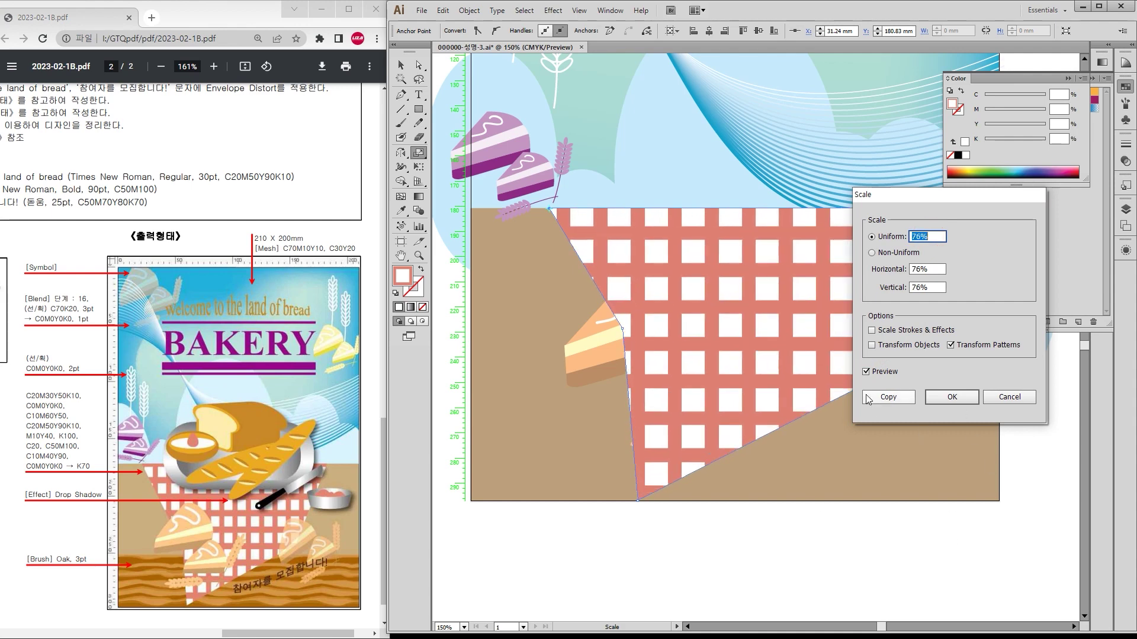
key(Down)
key(Down)
key(Down)
key(Down)
key(Down)
key(Down)
key(Down)
key(Down)
key(Down)
key(Down)
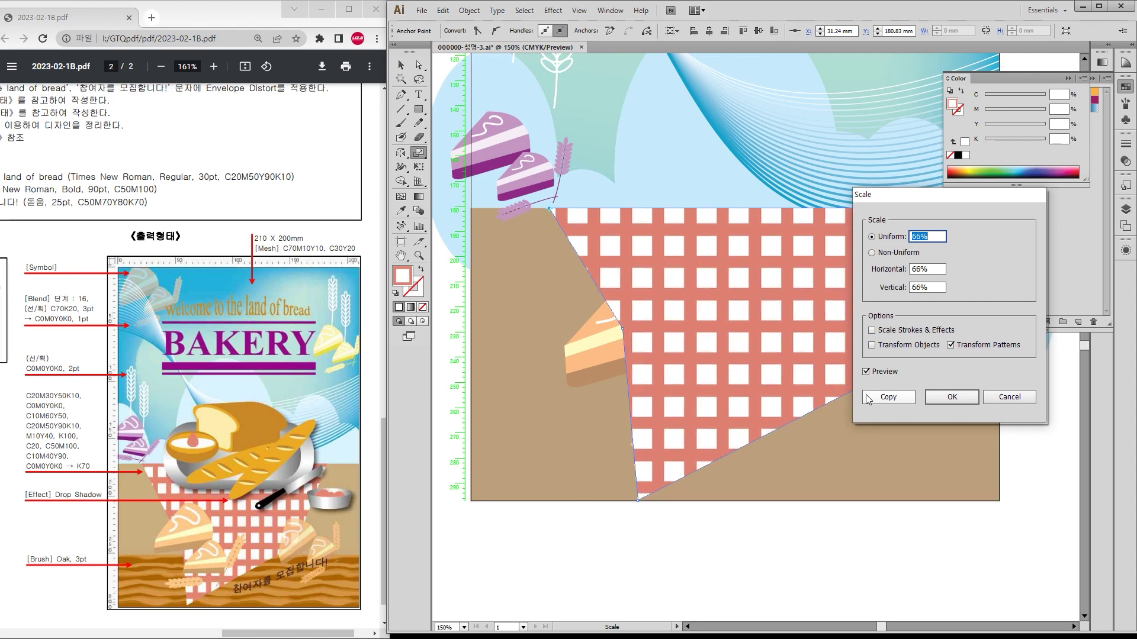
click(951, 397)
Step: Lock the checked tablecloth shape
click(469, 10)
mouse_move(616, 82)
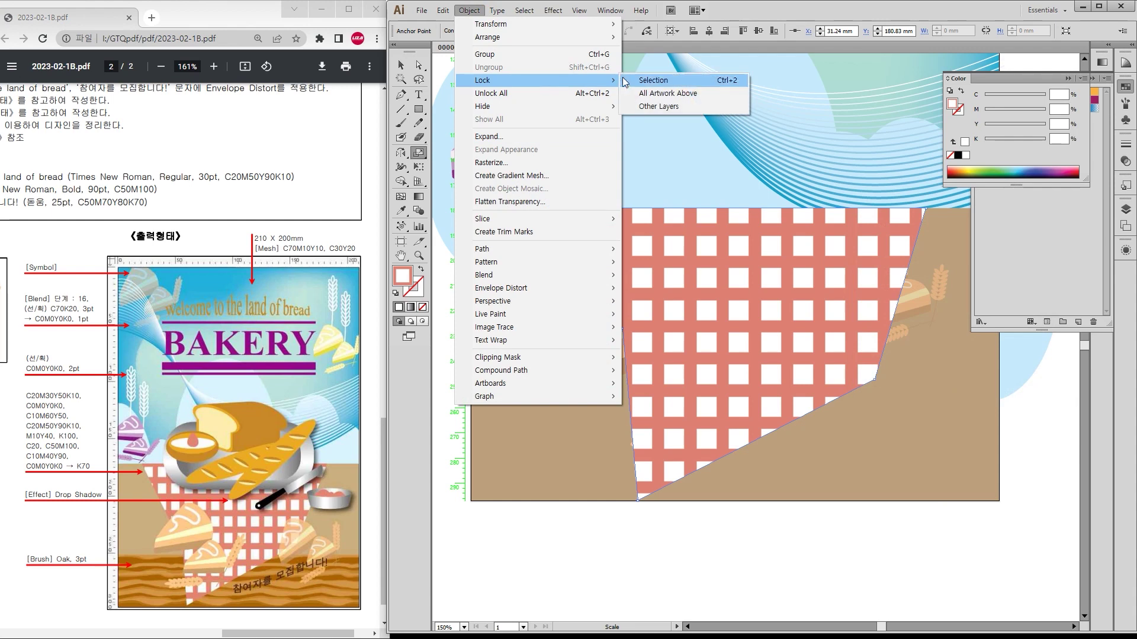
click(653, 80)
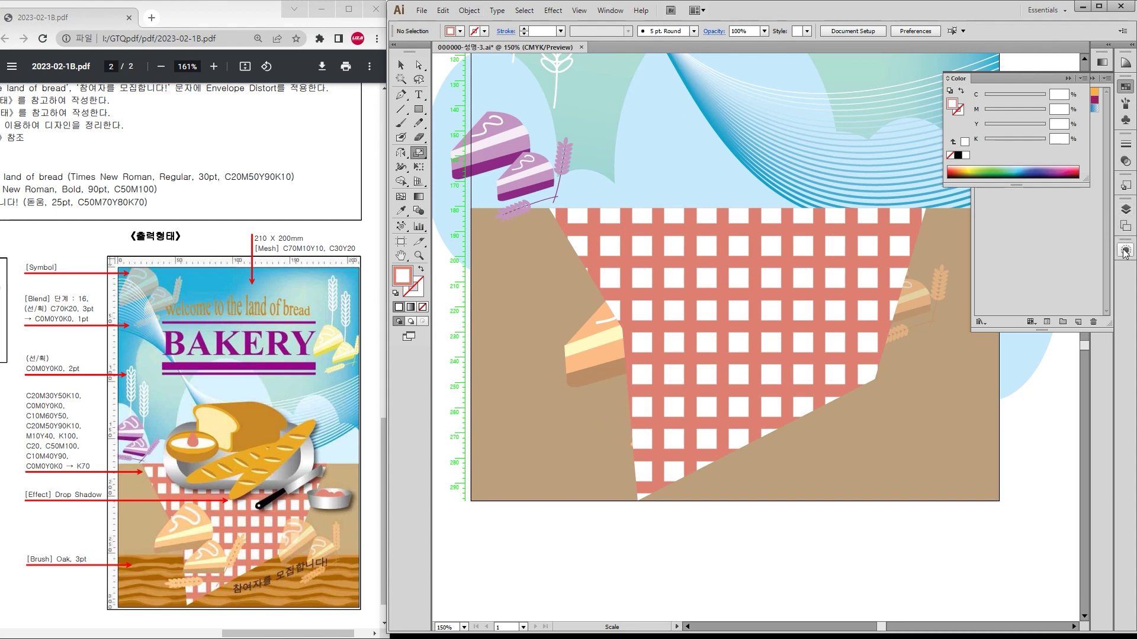
Step: Unlock the checked tablecloth and move it directly beneath the cake symbol set in the stacking order
click(1125, 209)
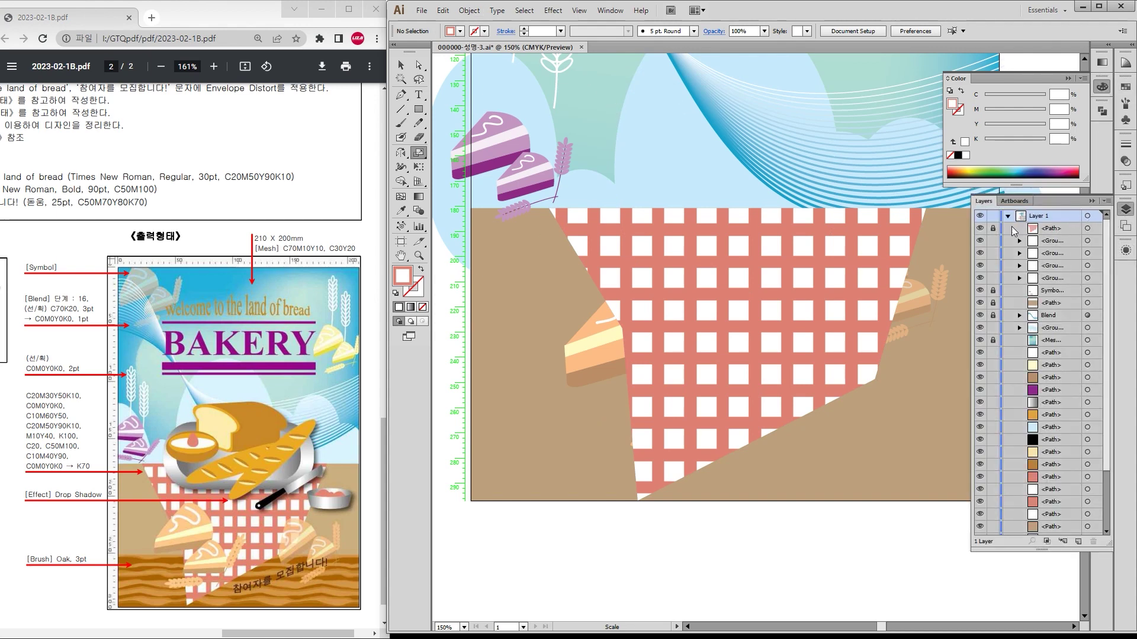
click(993, 228)
click(1059, 230)
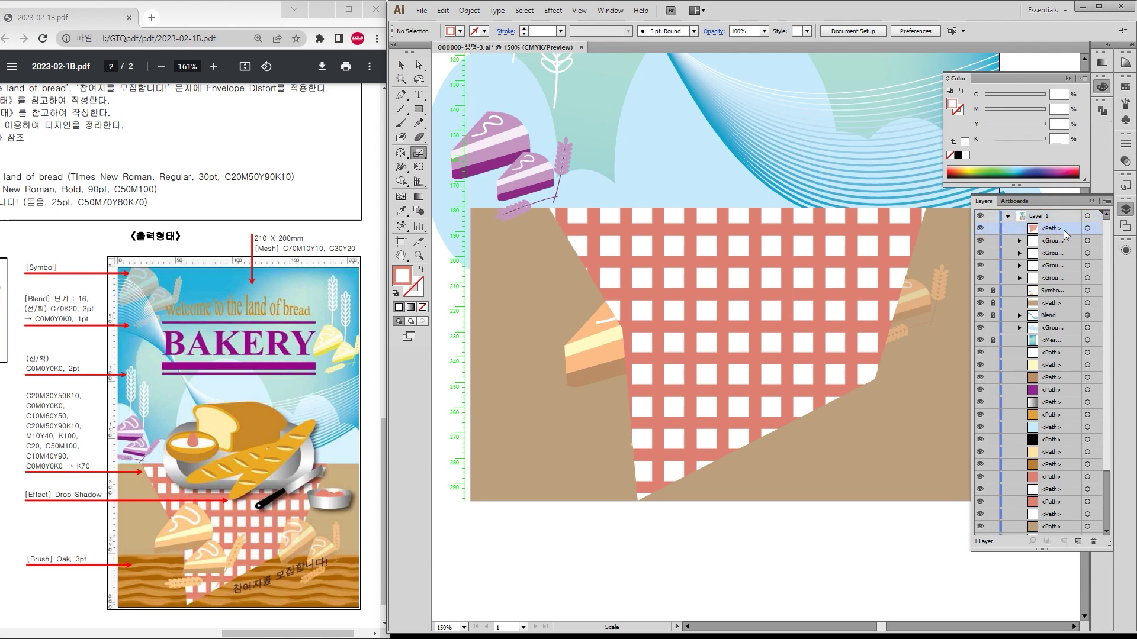
drag(1063, 229, 1053, 302)
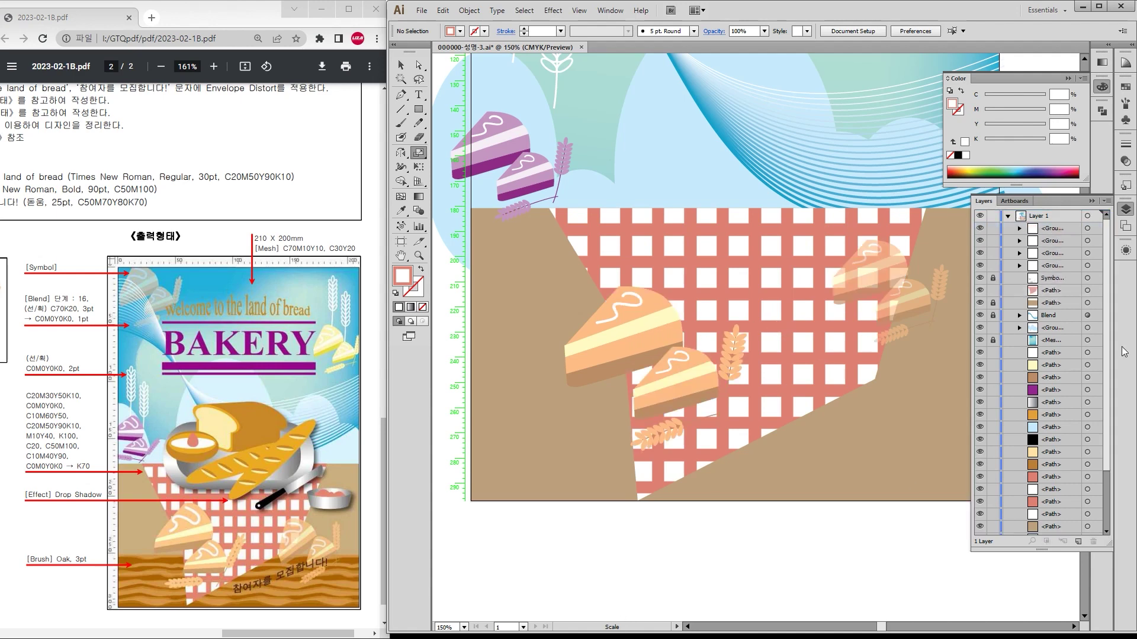
click(1092, 202)
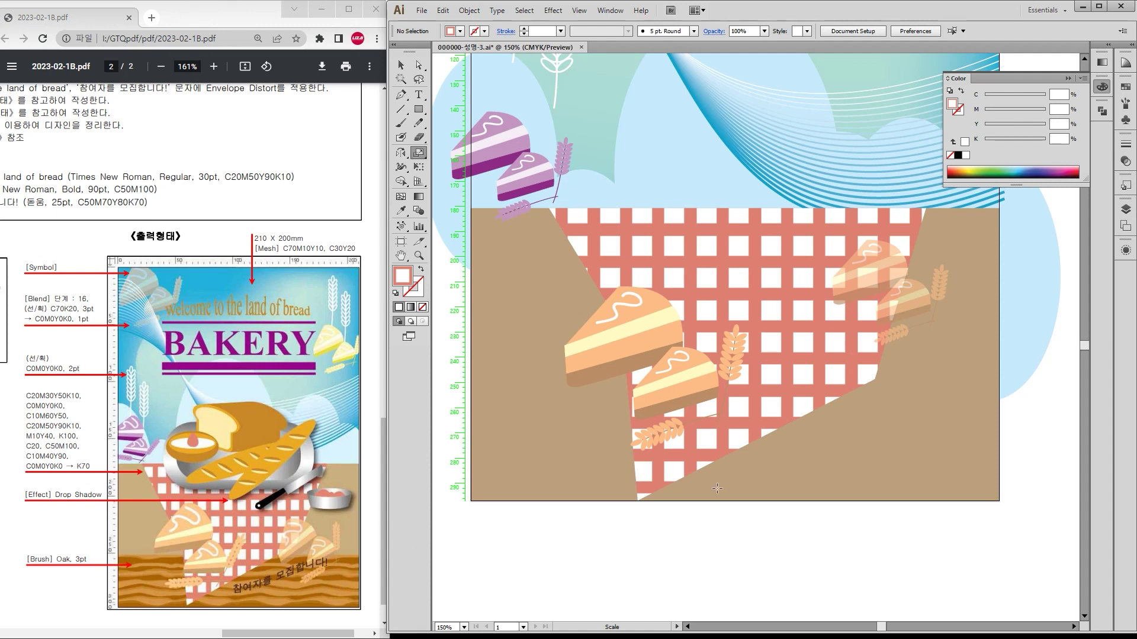
Step: Load the Borders_Frames brush library and add its light brown Oak wood-grain brush to the document
key(F5)
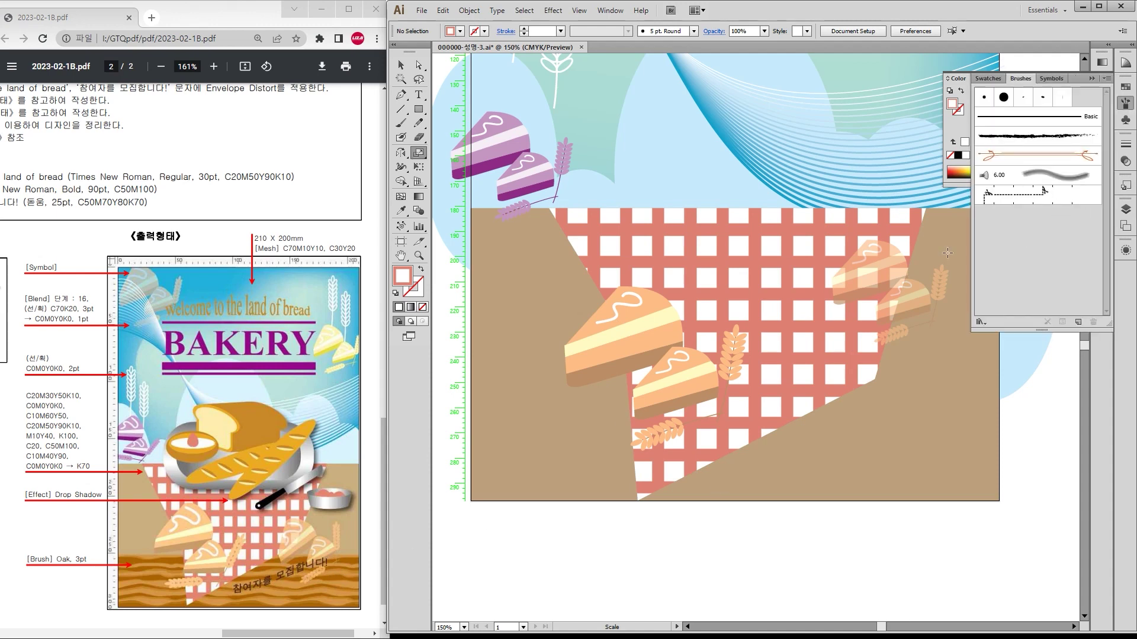
click(980, 322)
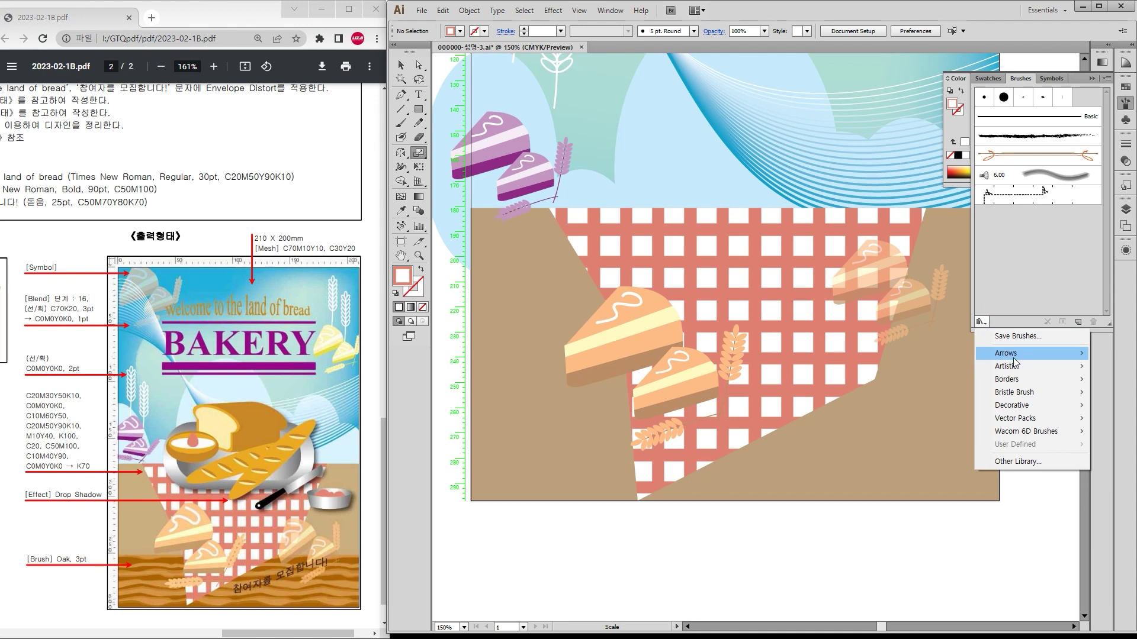
mouse_move(1014, 355)
mouse_move(1016, 380)
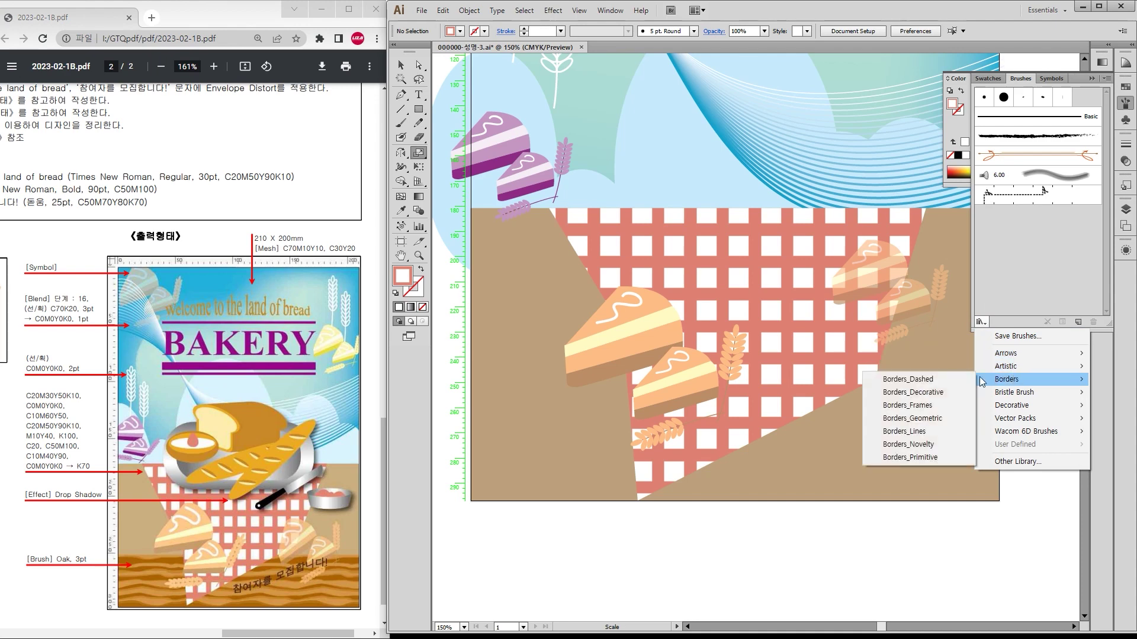
click(936, 405)
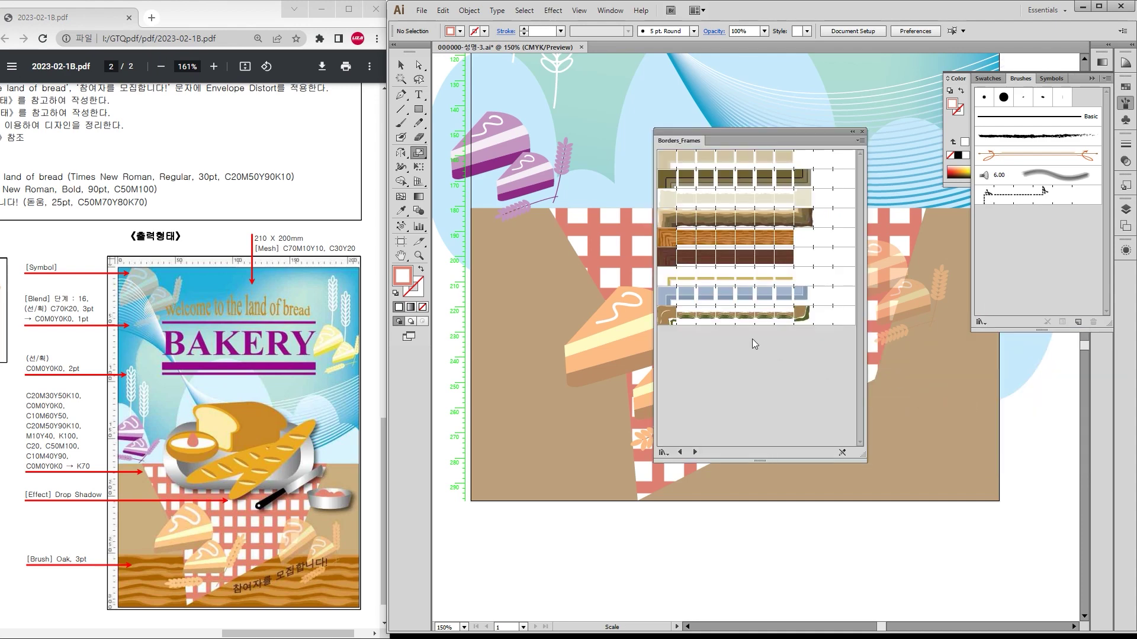
click(672, 245)
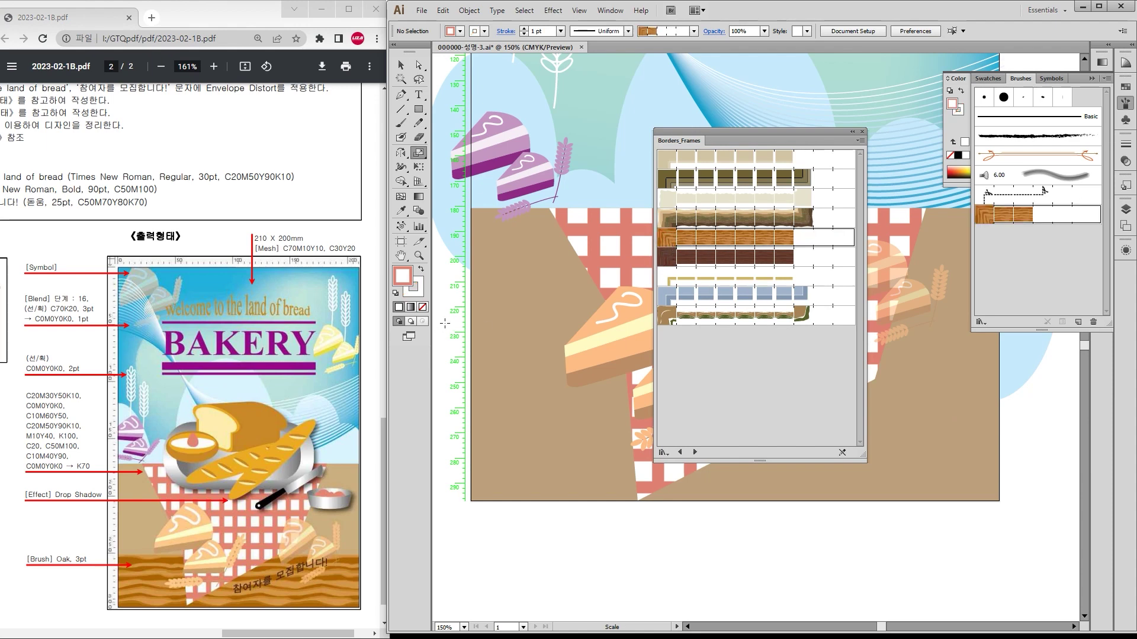
Step: Draw a horizontal line across the full width of the artboard's lower part and apply the Oak brush to it
click(401, 109)
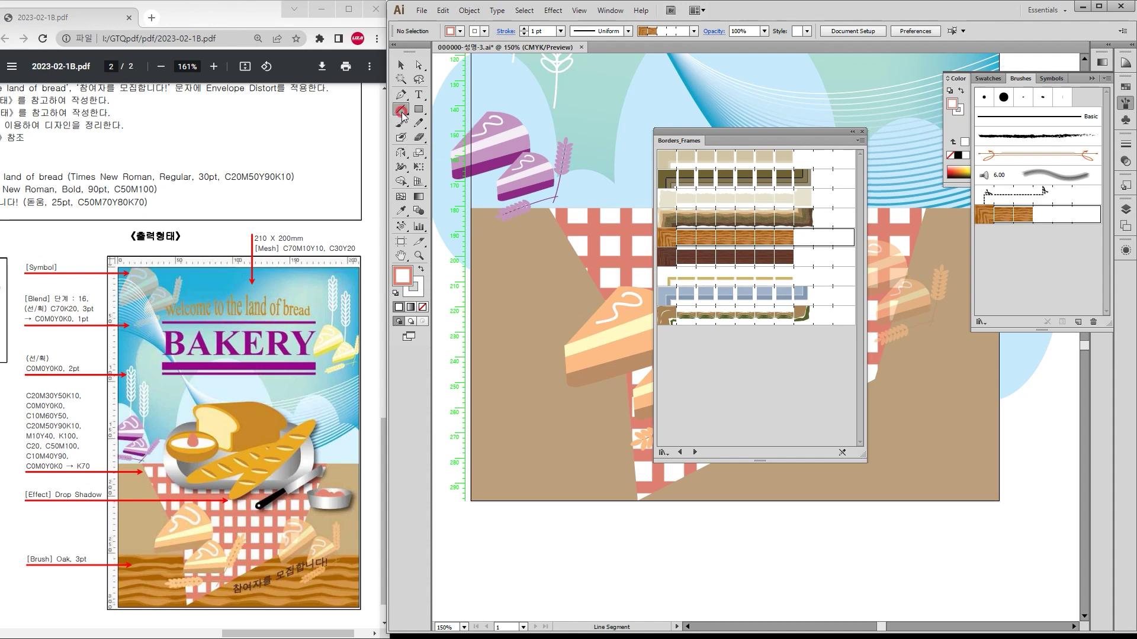
drag(472, 430, 995, 460)
drag(1002, 457, 1001, 458)
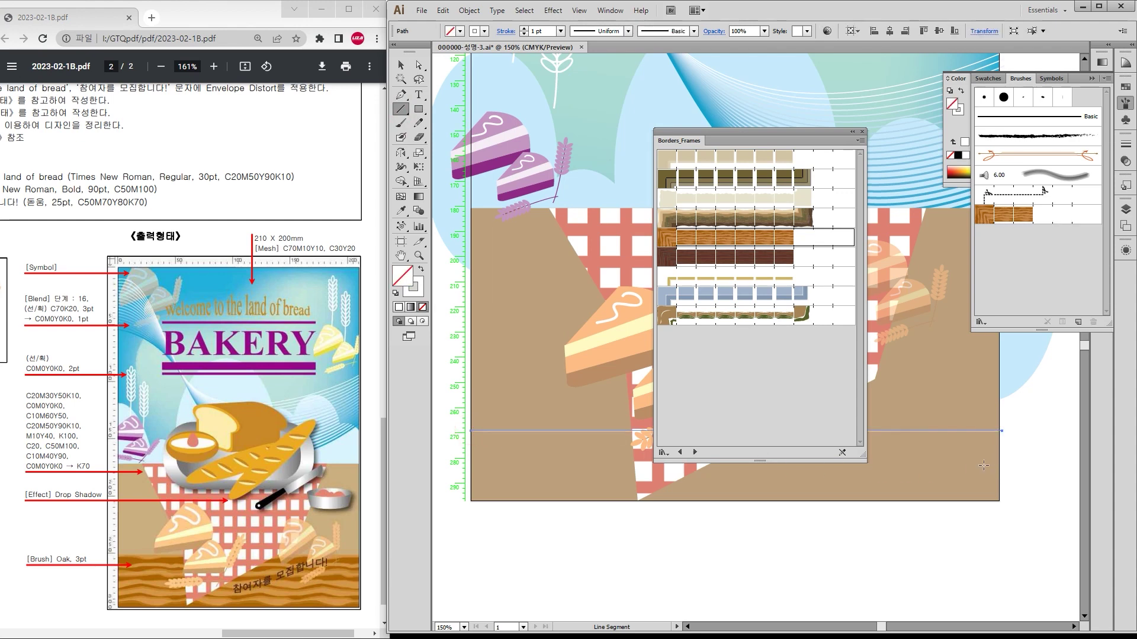
click(726, 241)
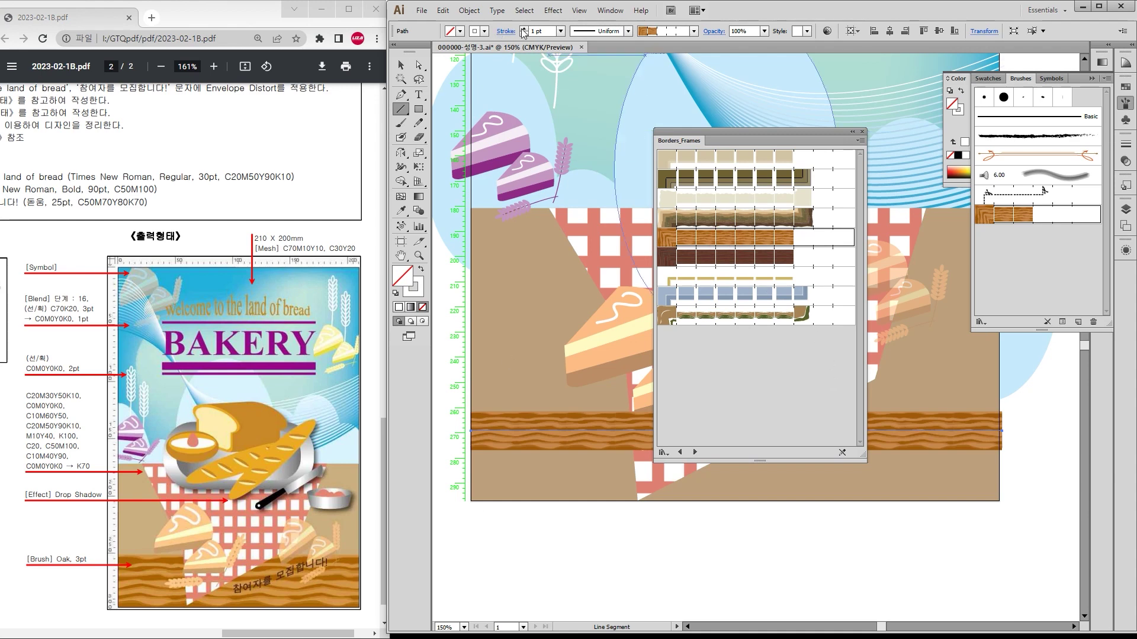
Step: Set the Oak brush line's stroke weight to 3 pt and close the Borders_Frames library
click(524, 28)
click(525, 29)
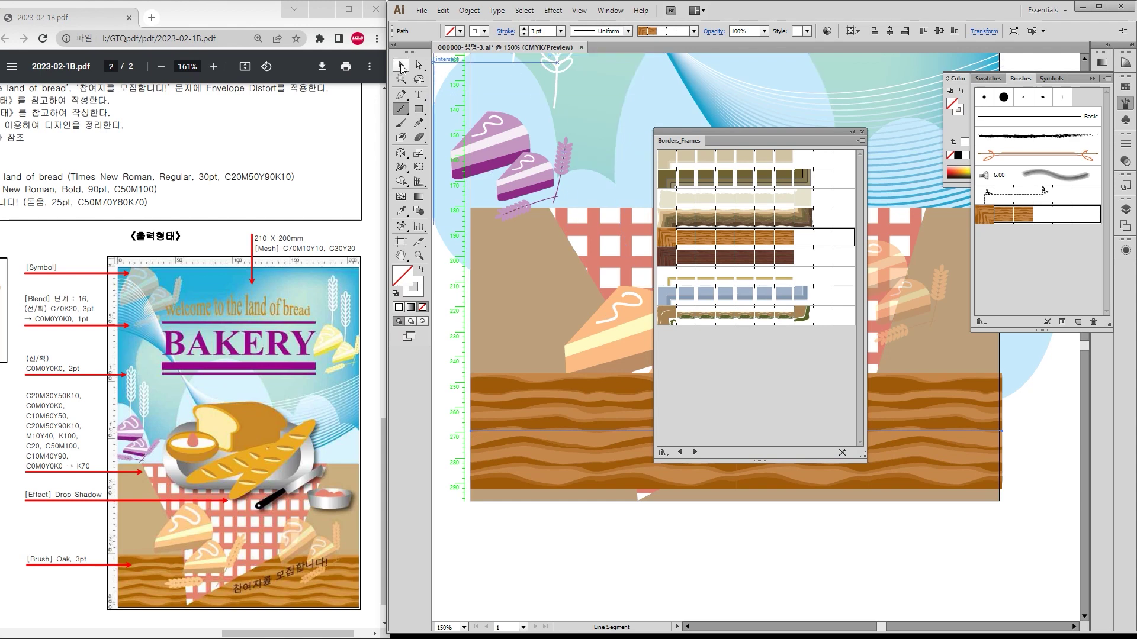
click(863, 132)
Step: Nudge the wood-grain line down until it meets the artboard's lower edge and send it behind the checked tablecloth
key(v)
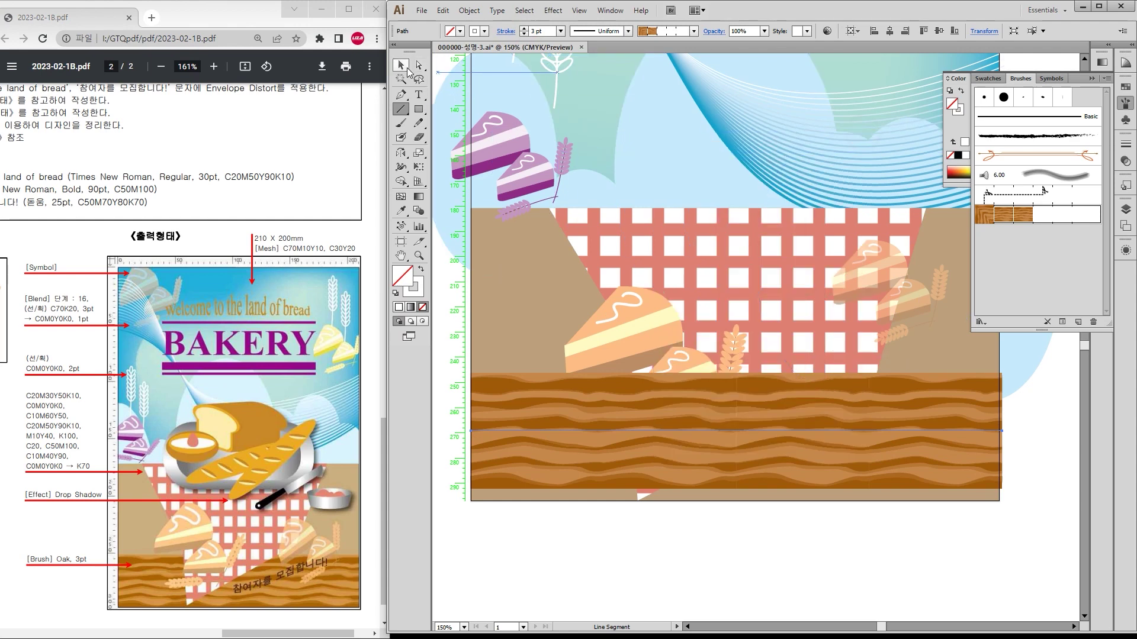
key(Down)
key(Down)
key(Down)
key(Down)
key(Down)
key(Down)
key(Down)
key(Down)
key(Down)
key(Down)
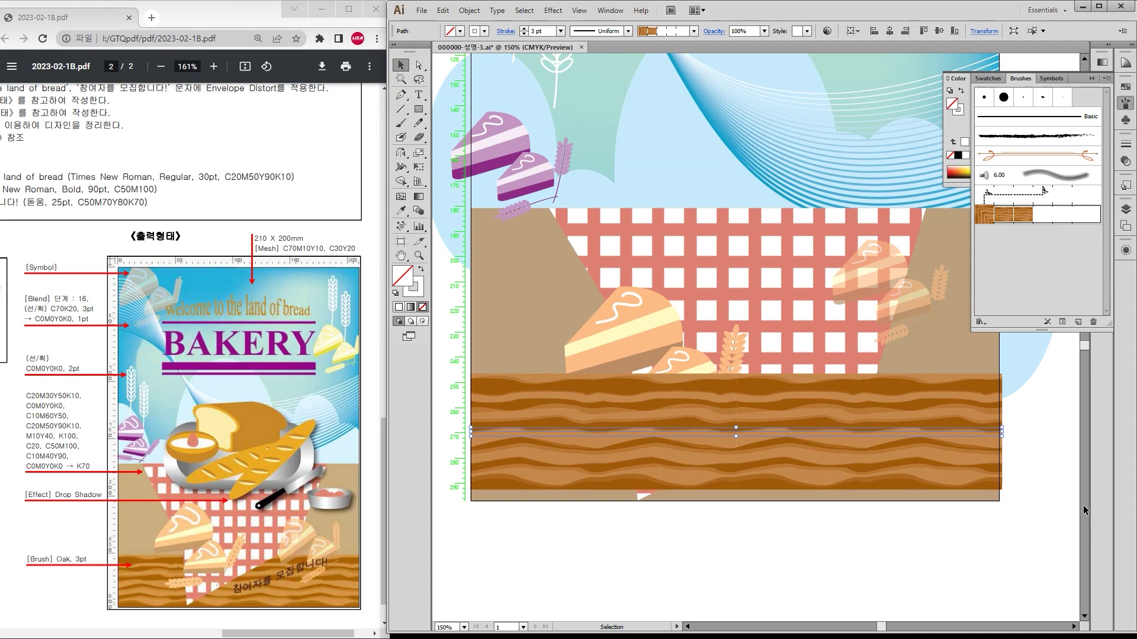
key(Down)
key(Down)
key(Down)
key(Down)
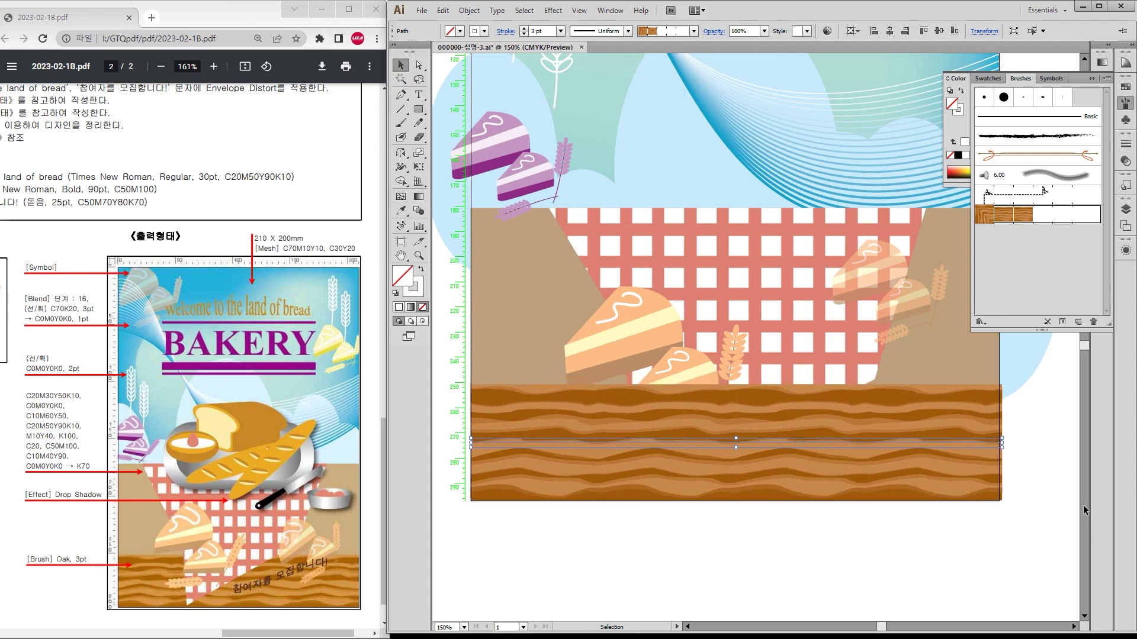
key(a)
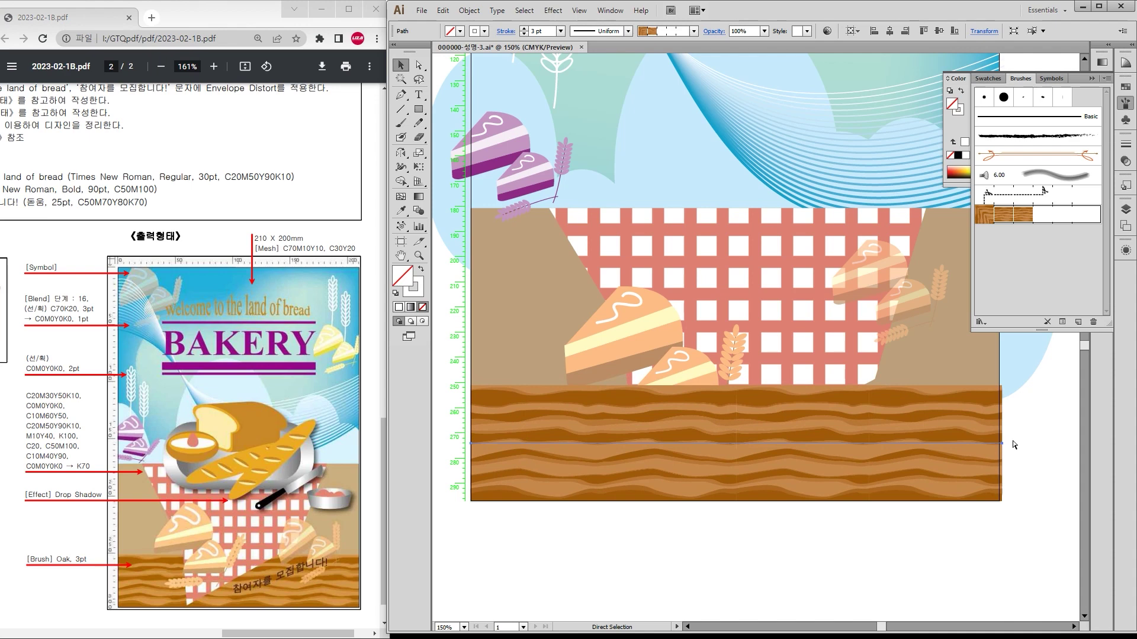
key(ctrl+bracketleft)
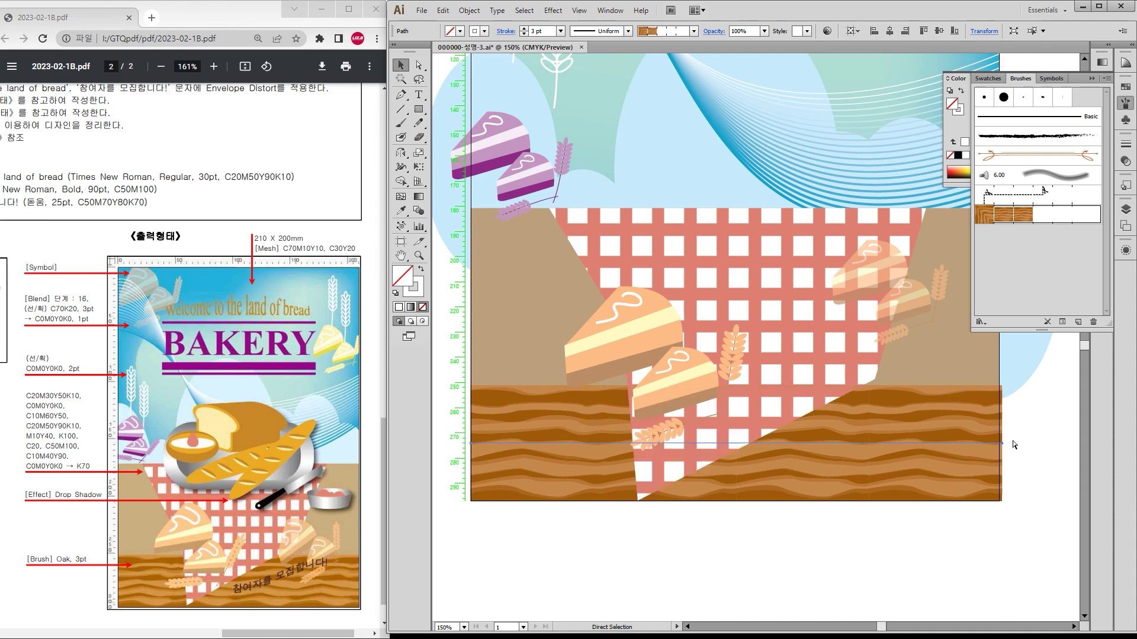
Step: Lock the checked tablecloth and the light blue cloud group against editing
key(v)
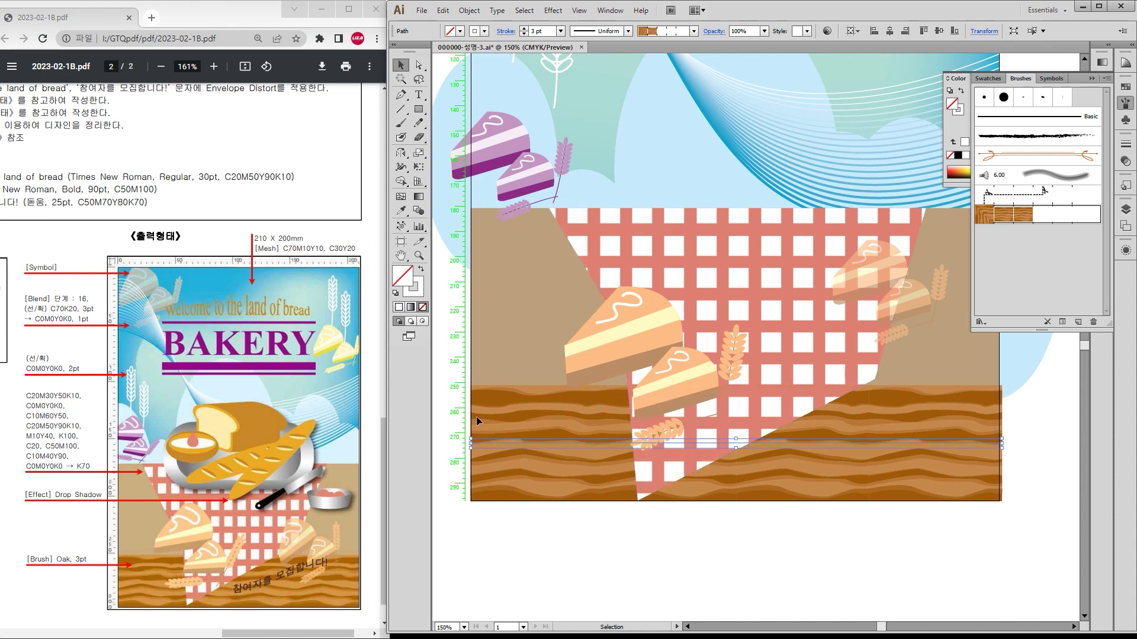
key(a)
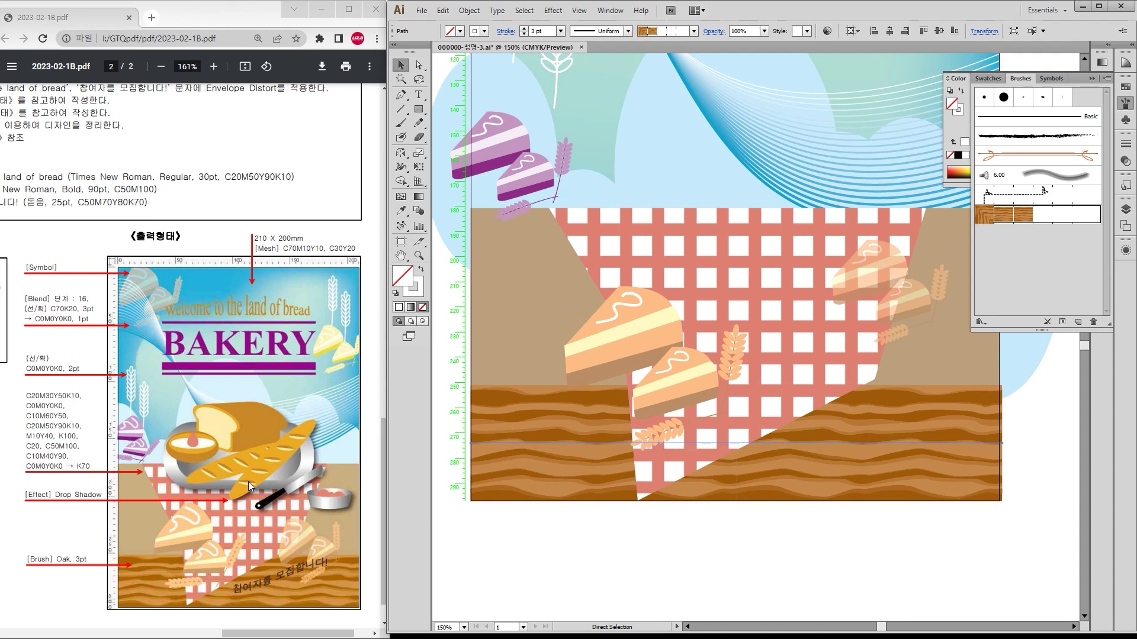
key(v)
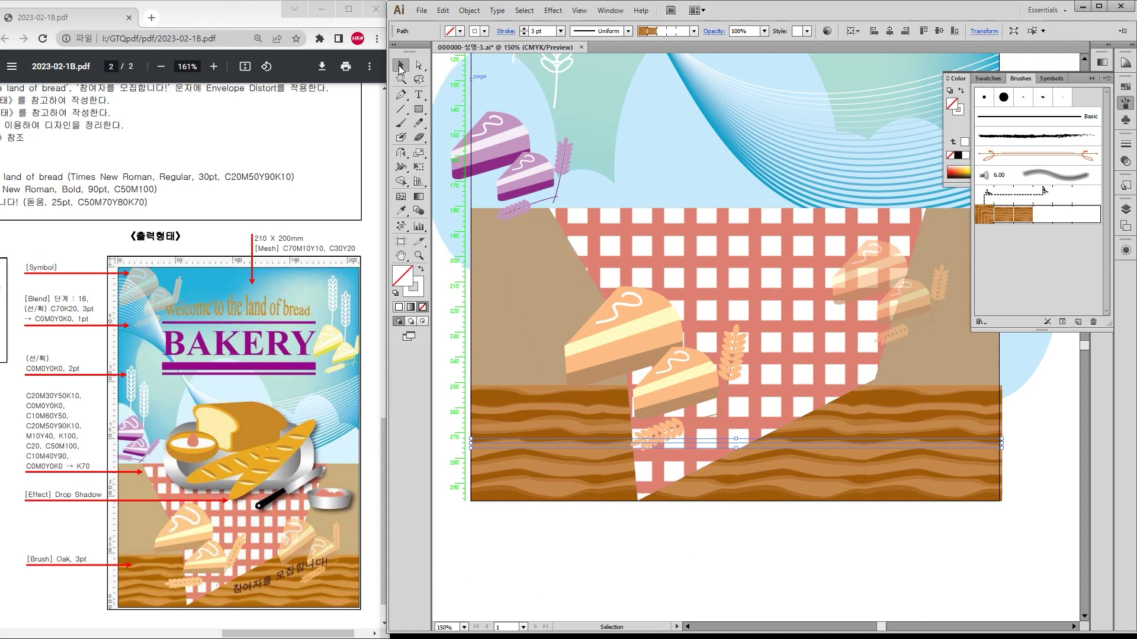
click(764, 338)
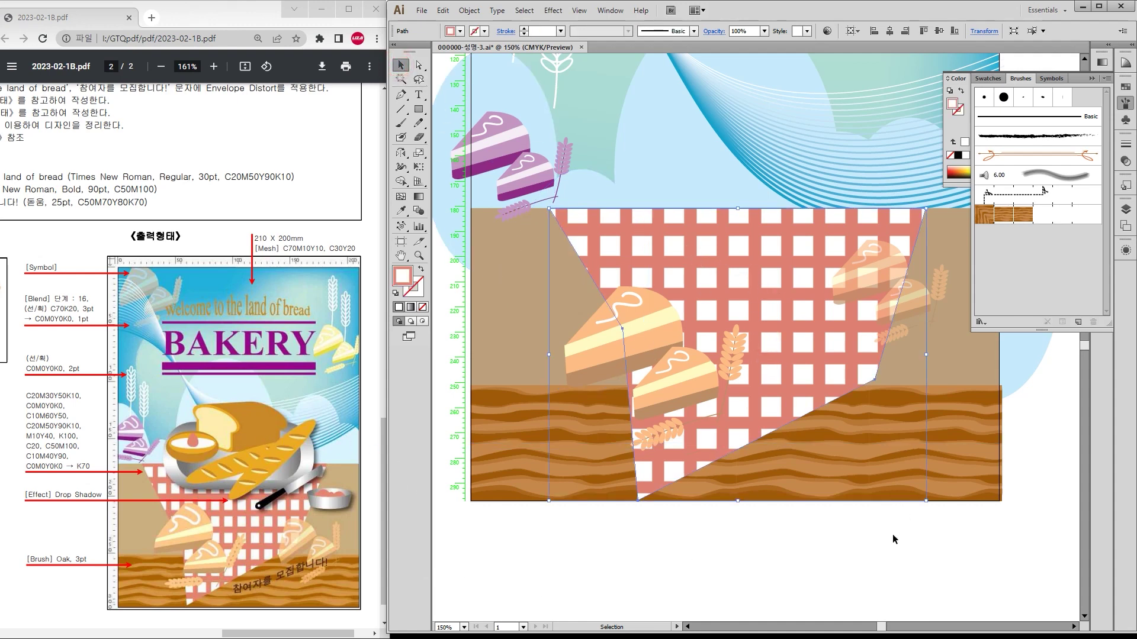
click(469, 10)
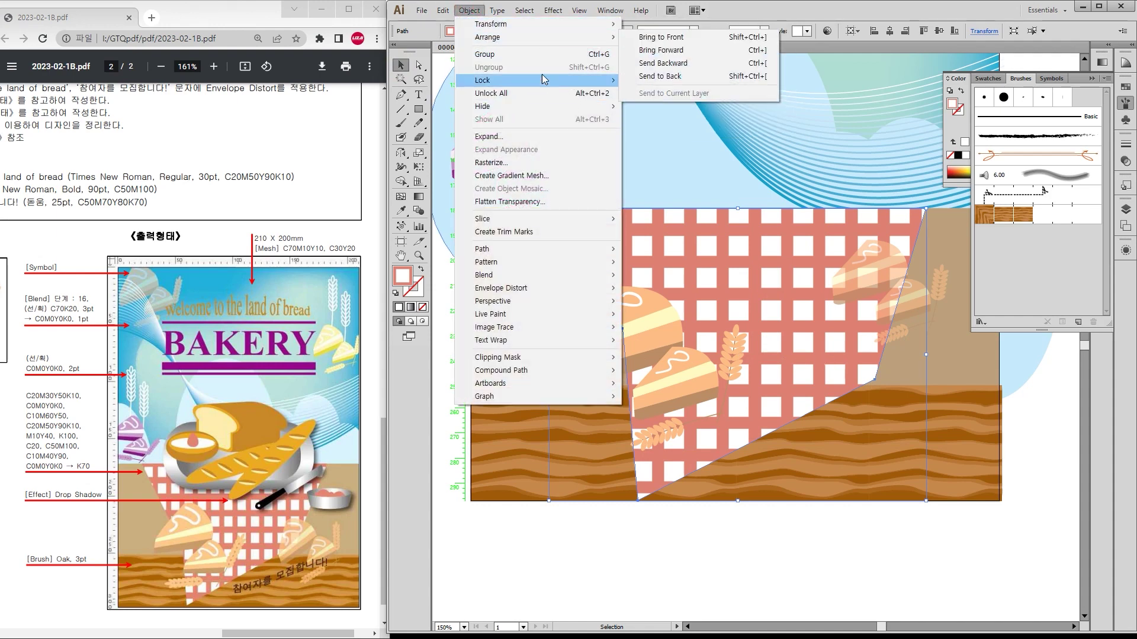
mouse_move(532, 80)
click(645, 77)
click(634, 332)
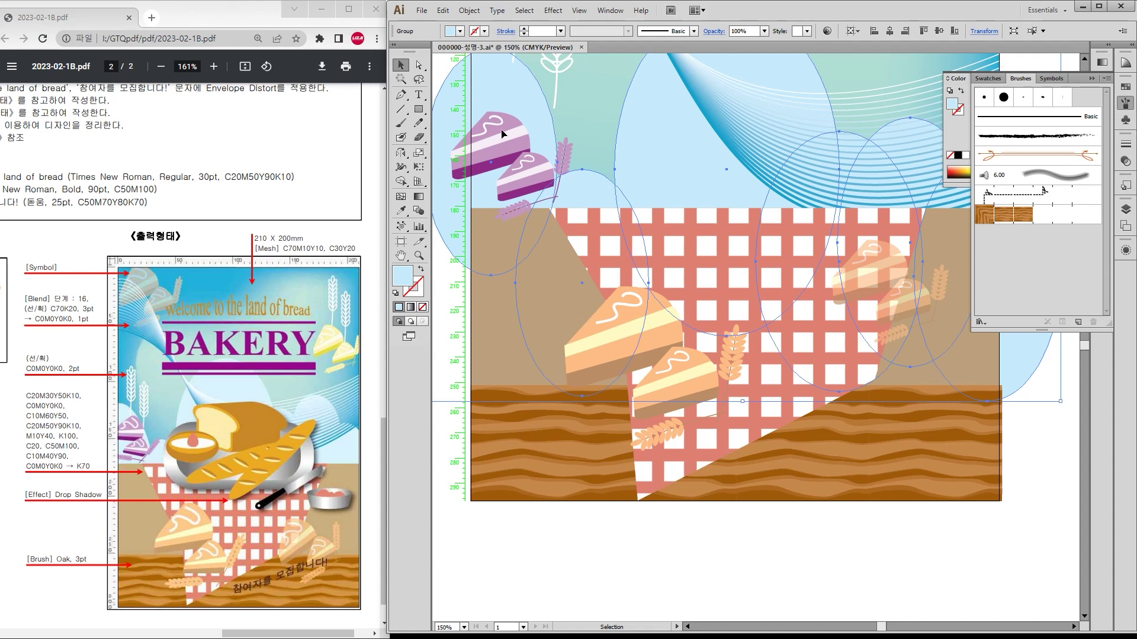
click(469, 10)
mouse_move(521, 80)
click(645, 79)
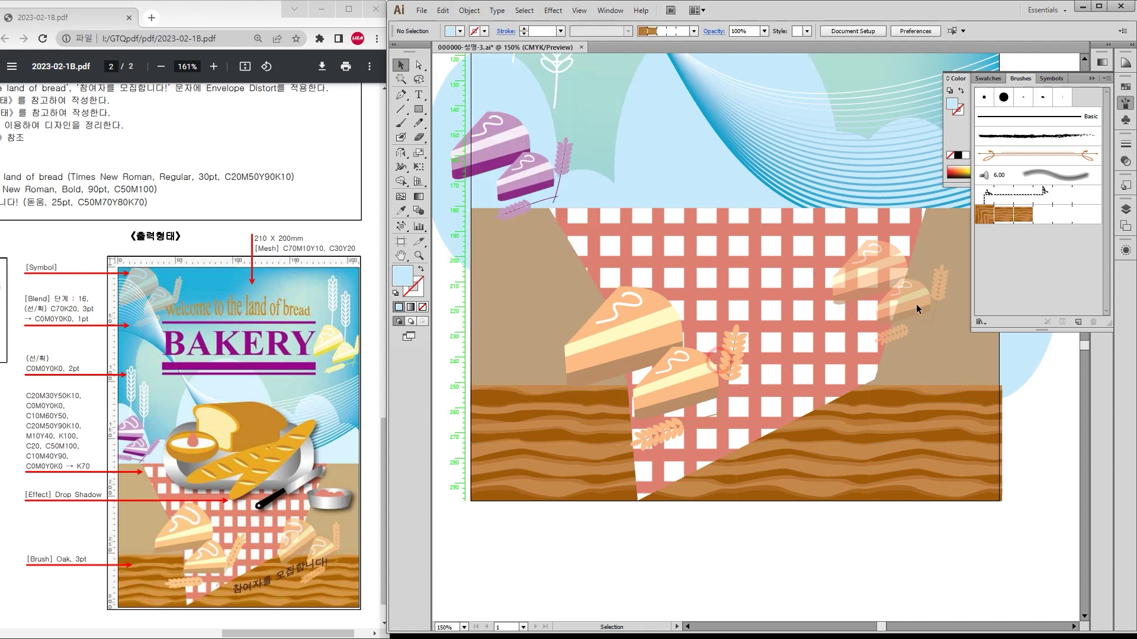
Step: Draw a wide rounded rectangle with strongly rounded corners across the tablecloth's upper edge as the tray's outer shape
scroll(741, 297, up, 1)
scroll(740, 297, up, 3)
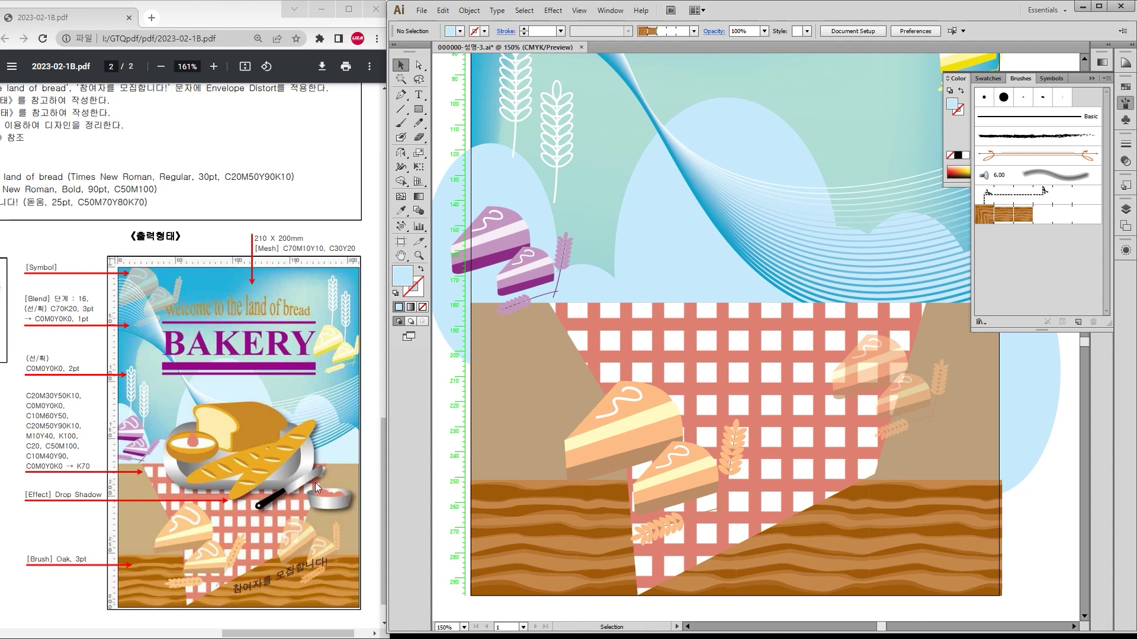
drag(419, 109, 484, 124)
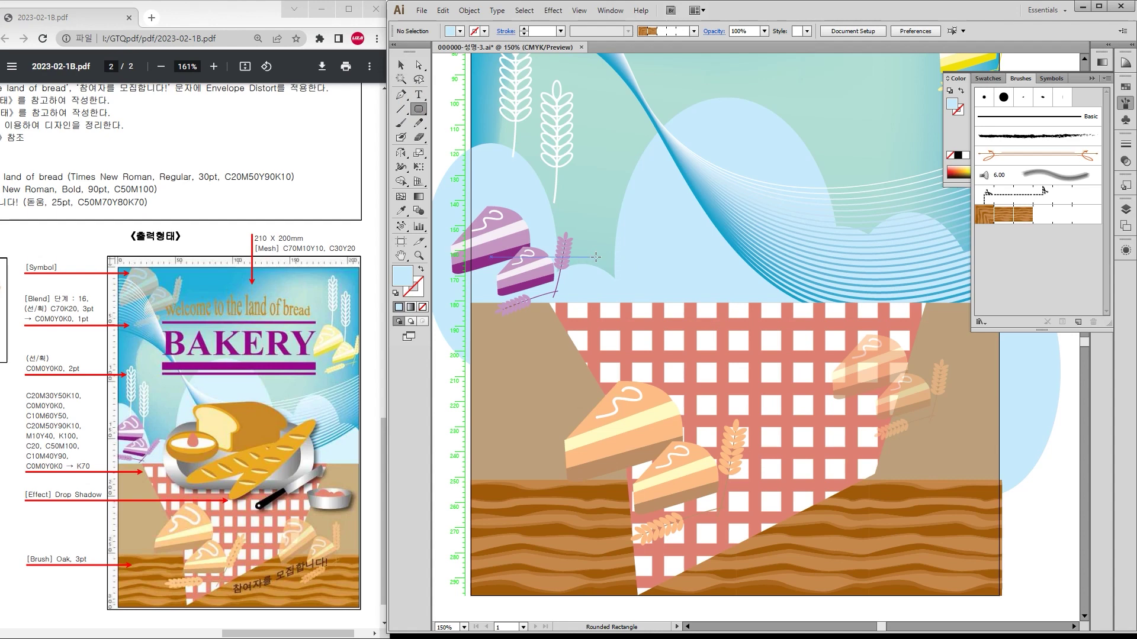
drag(588, 234, 877, 368)
key(Up)
key(Up)
key(Up)
key(Up)
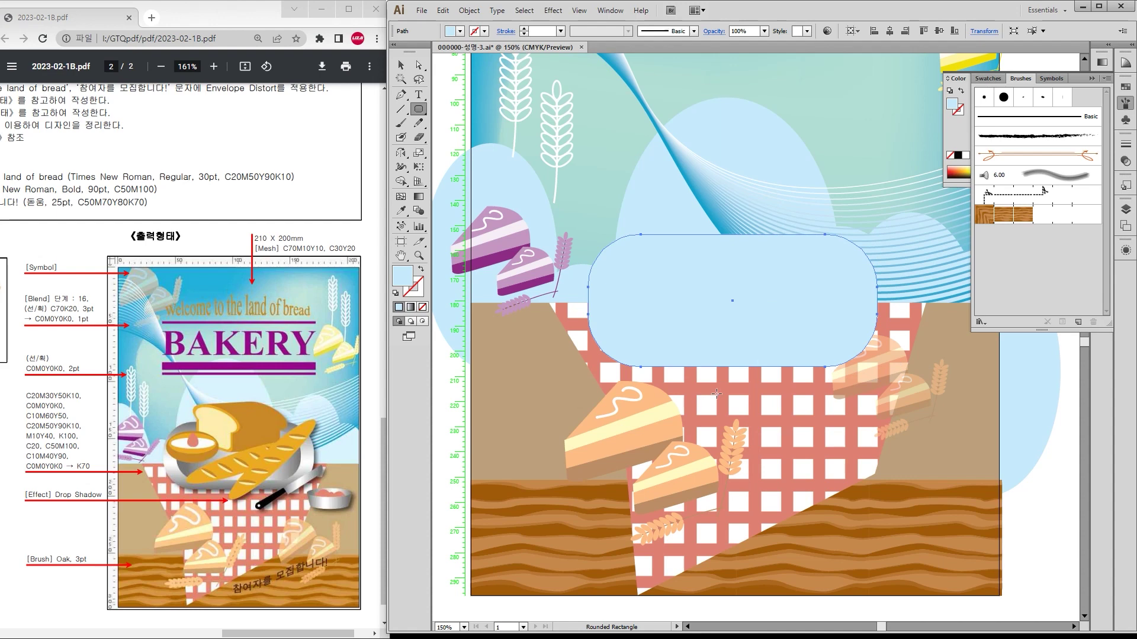
Step: Fill the rounded rectangle with the white-to-gray gradient sampled from the gradient swatch beside the artboard
scroll(668, 347, down, 3)
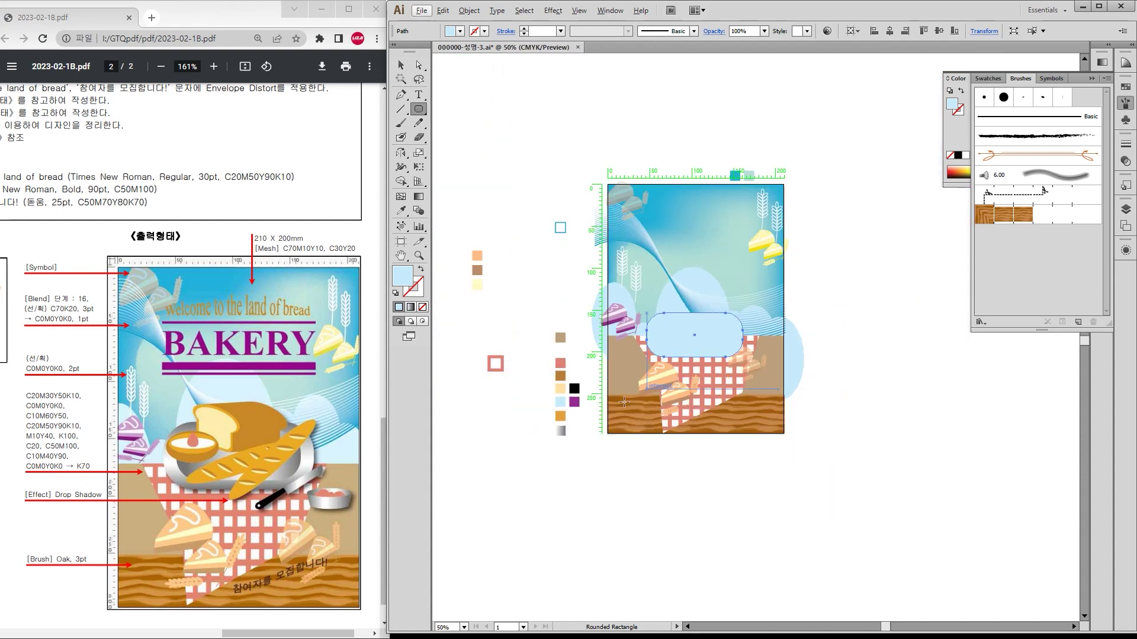
key(i)
click(564, 431)
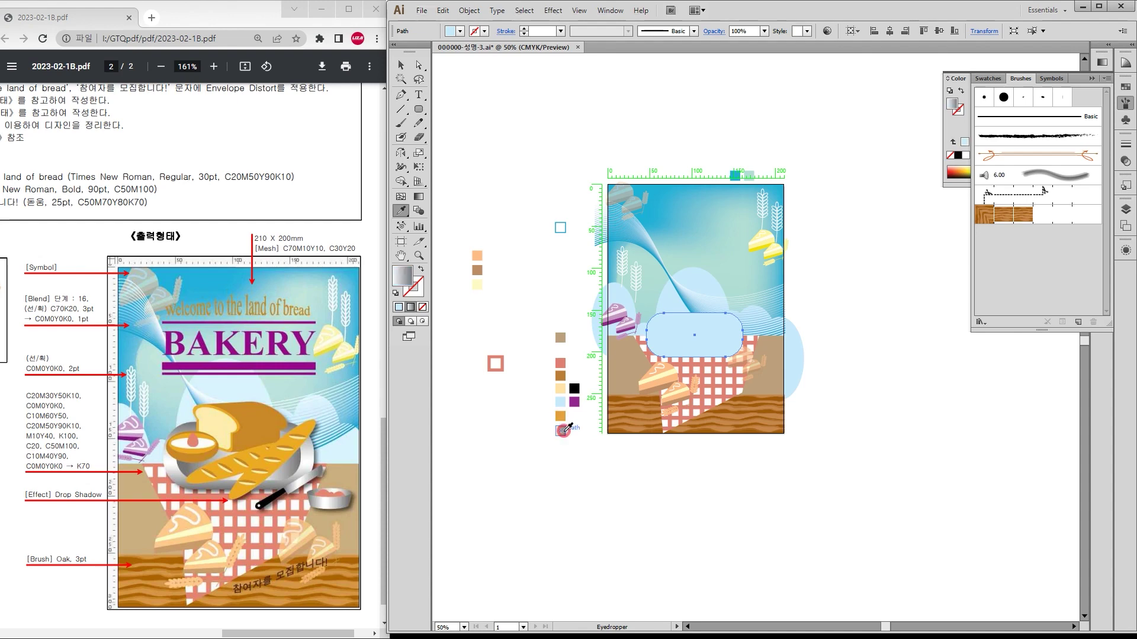
scroll(753, 363, left, 3)
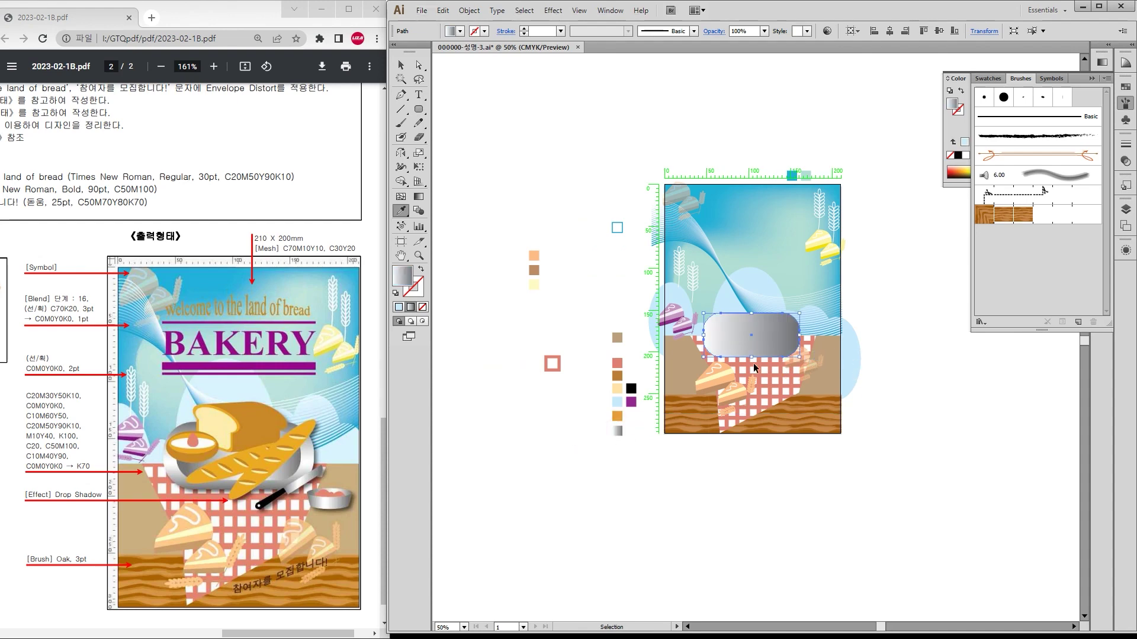
Step: Create an inner copy of the rounded rectangle with Offset Path, using an offset of -13 mm and miter joins
key(ctrl+plus)
key(ctrl+plus)
scroll(817, 355, up, 2)
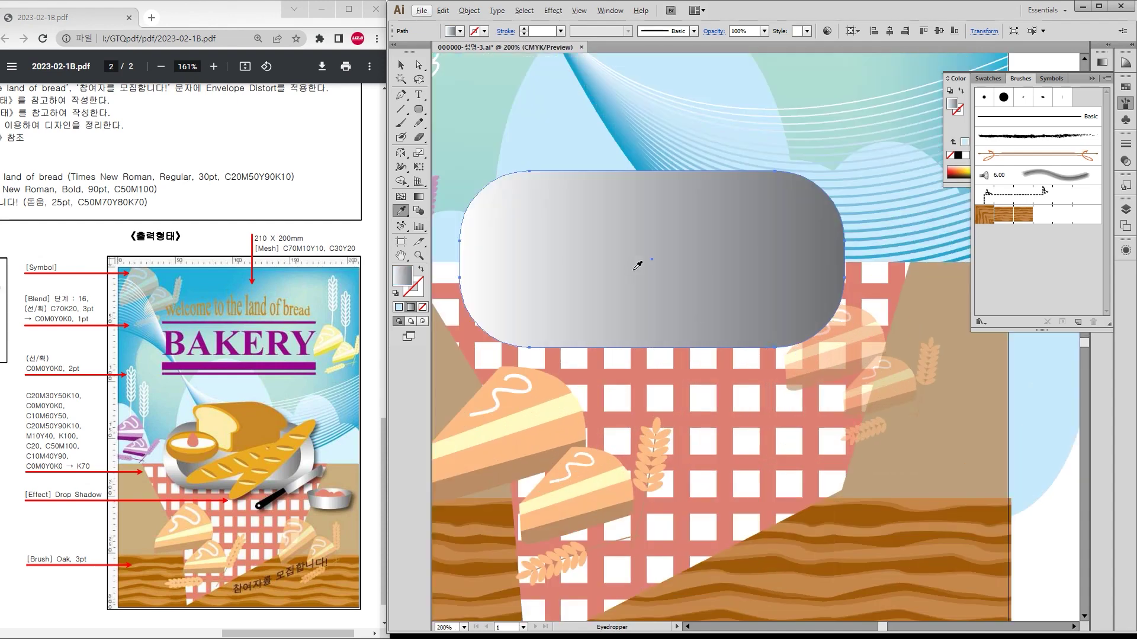
click(477, 12)
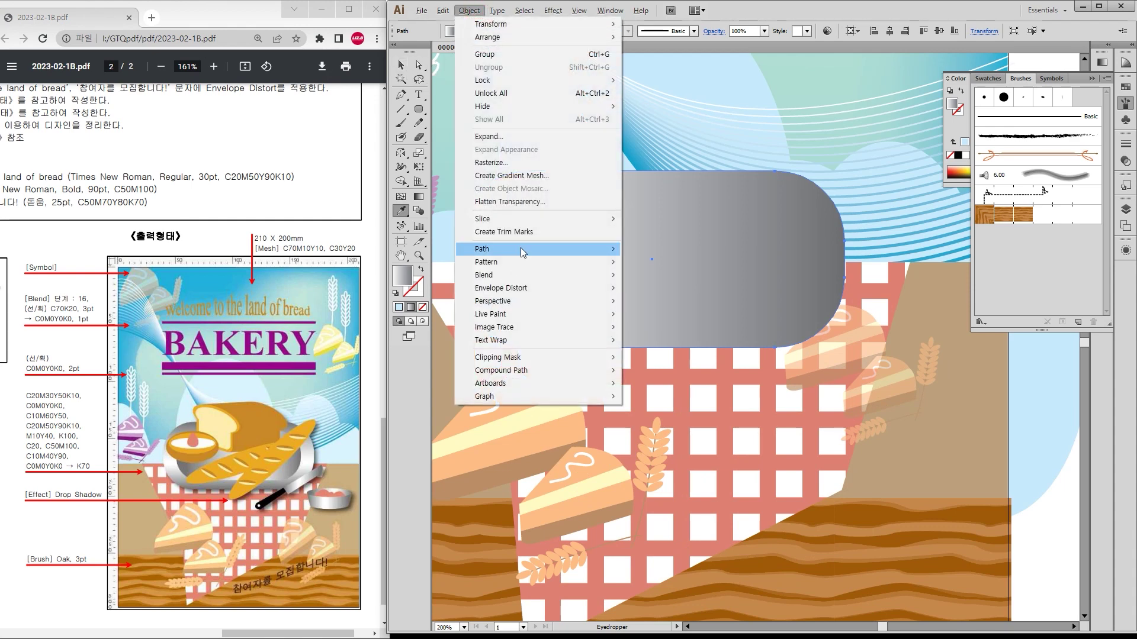
mouse_move(571, 254)
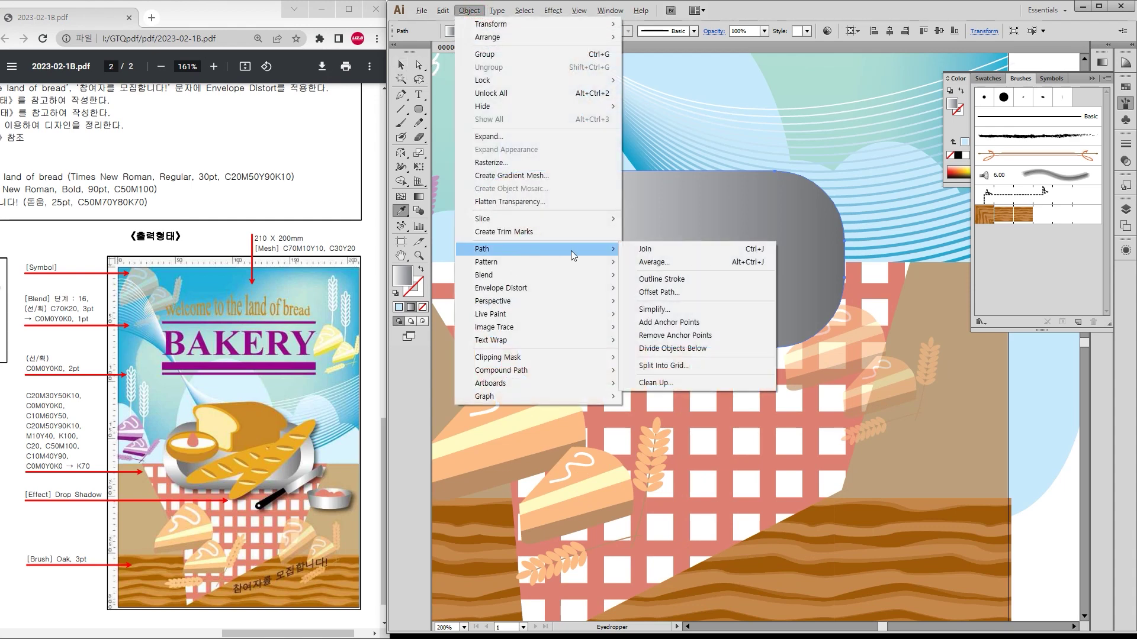
click(683, 291)
click(841, 332)
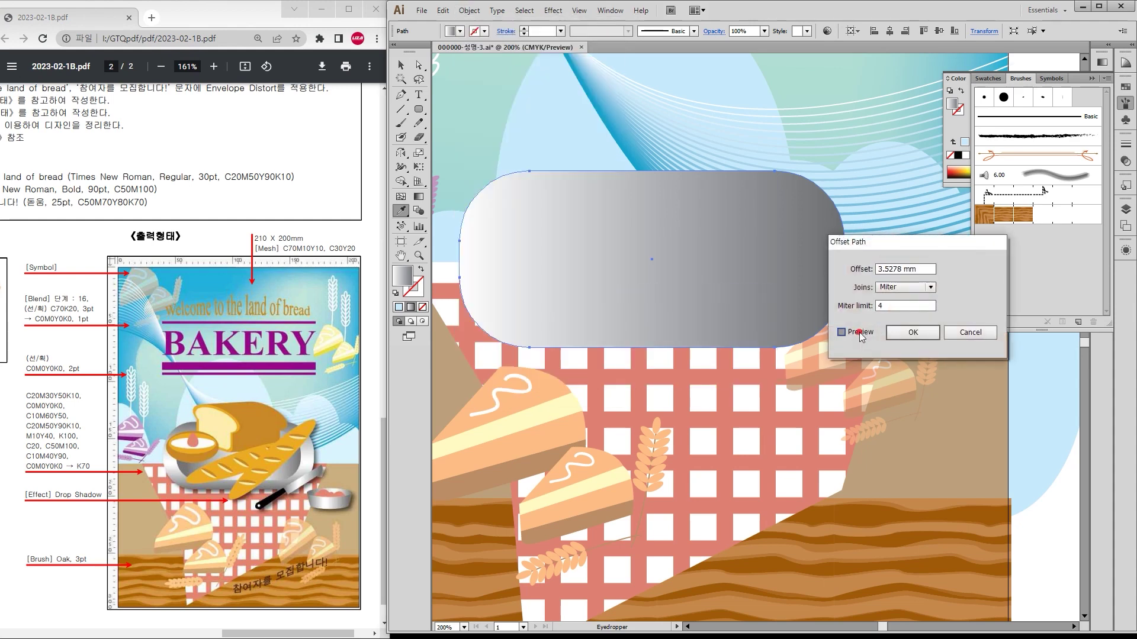
double_click(923, 269)
text(3)
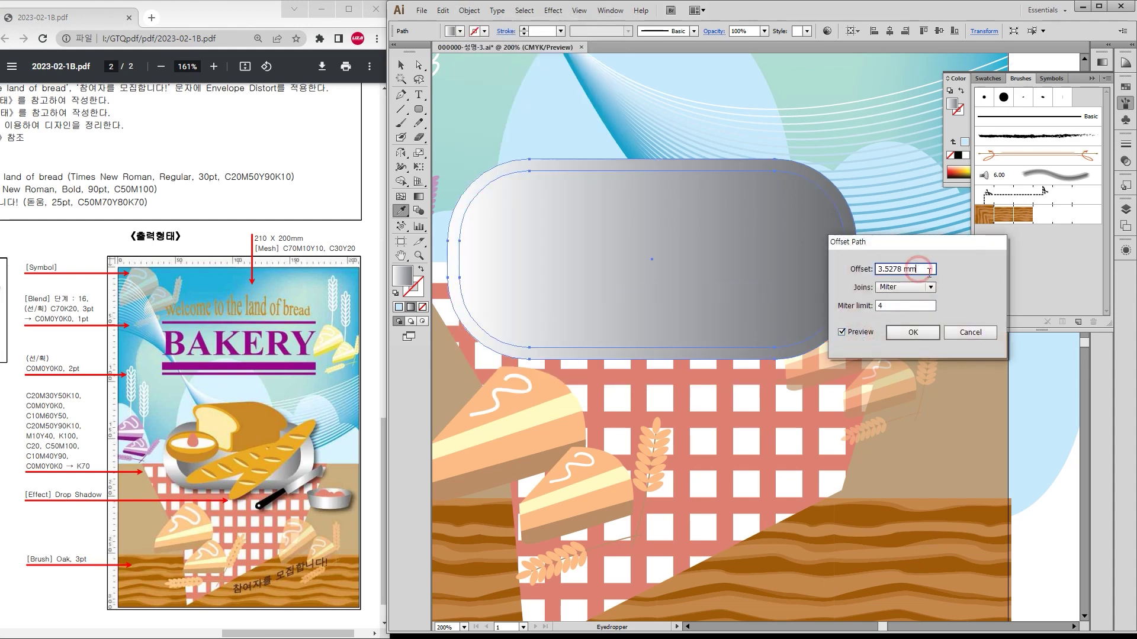
key(Down)
key(Down)
key(Down)
key(Down)
key(Down)
key(Down)
key(Down)
key(Down)
key(Down)
key(Down)
key(Down)
key(Down)
key(Down)
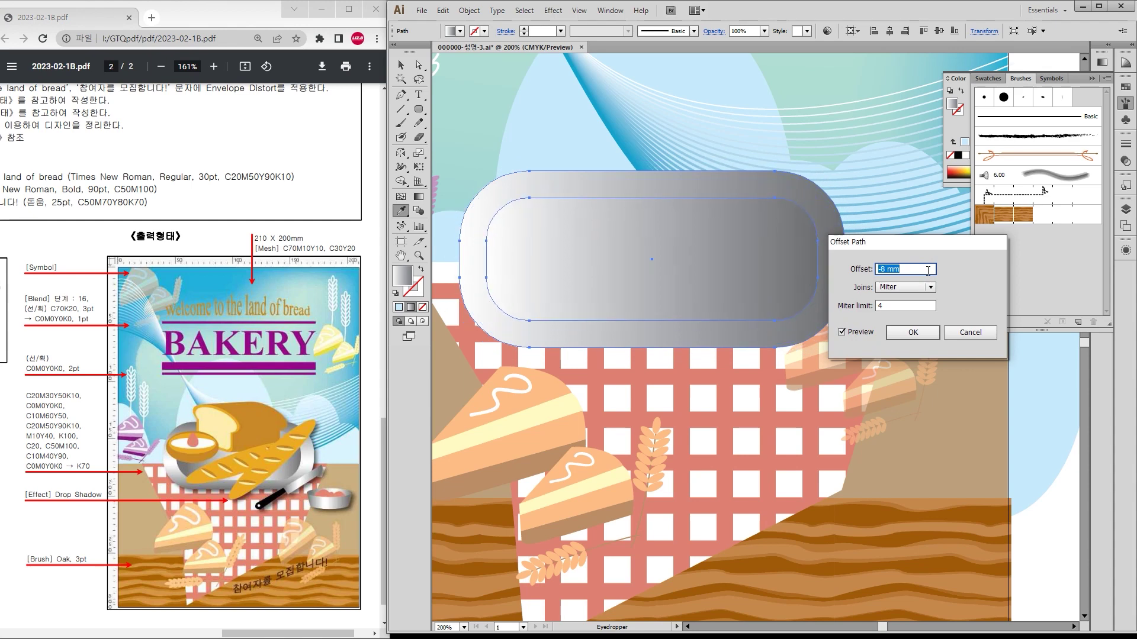
key(Down)
key(Down)
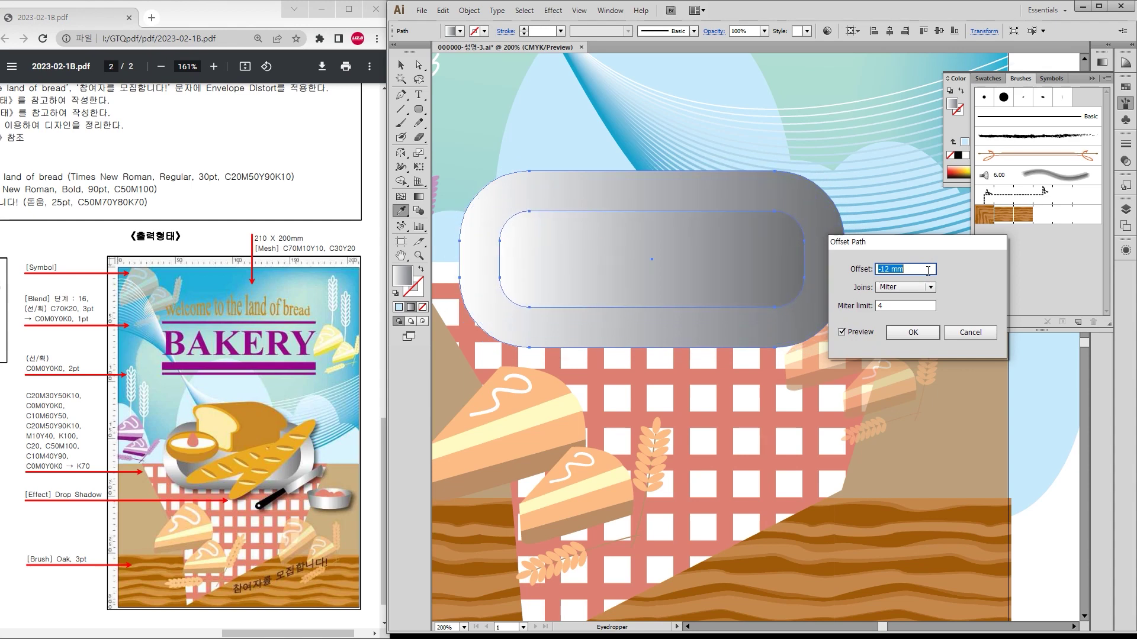
key(Up)
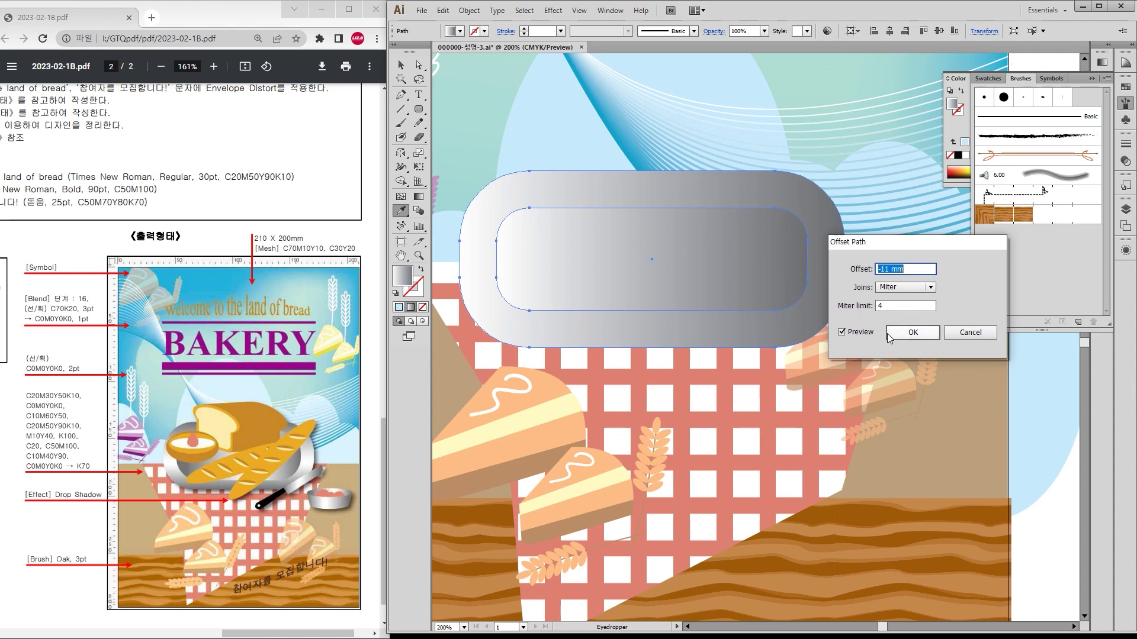
key(Down)
key(Down)
click(904, 333)
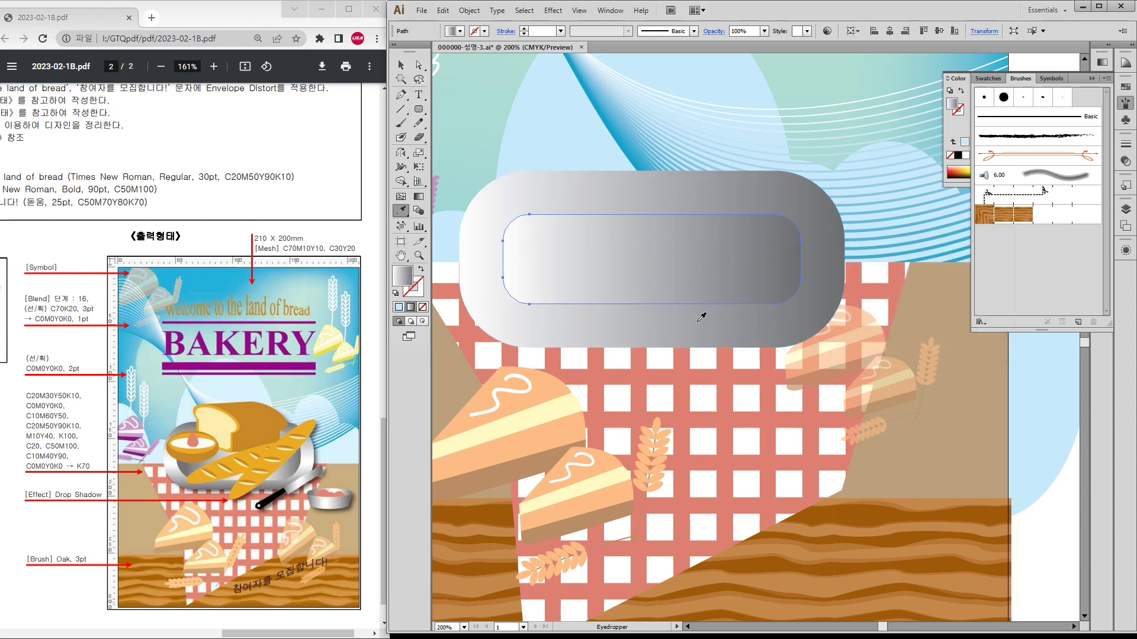
Step: Change the inner shape's linear gradient to dark gray at both ends with white in the middle
key(v)
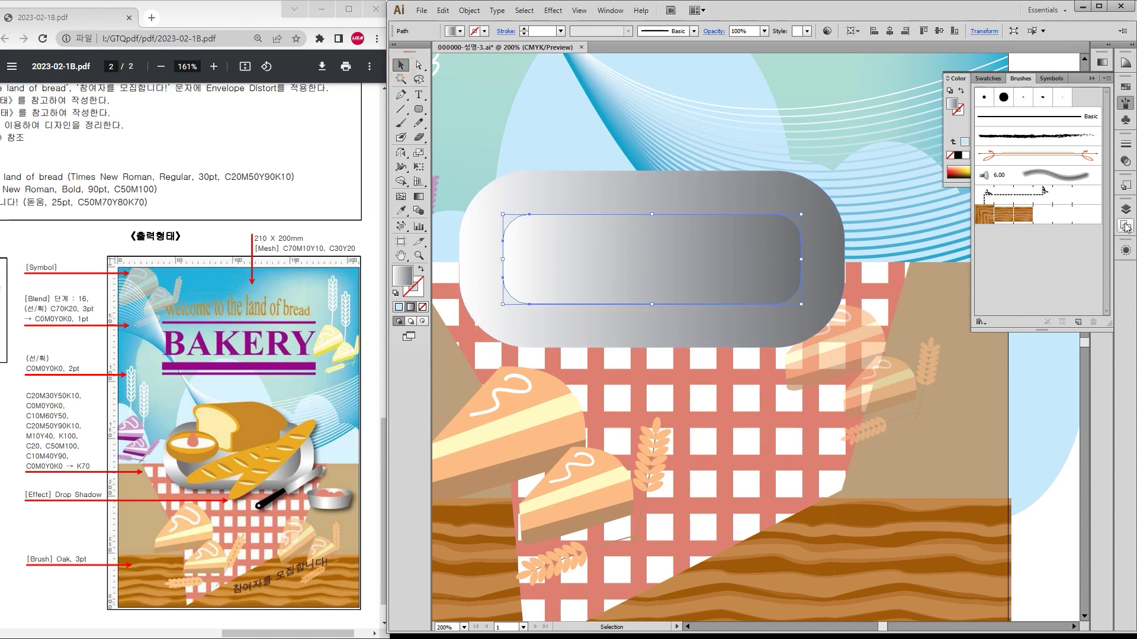
click(1102, 62)
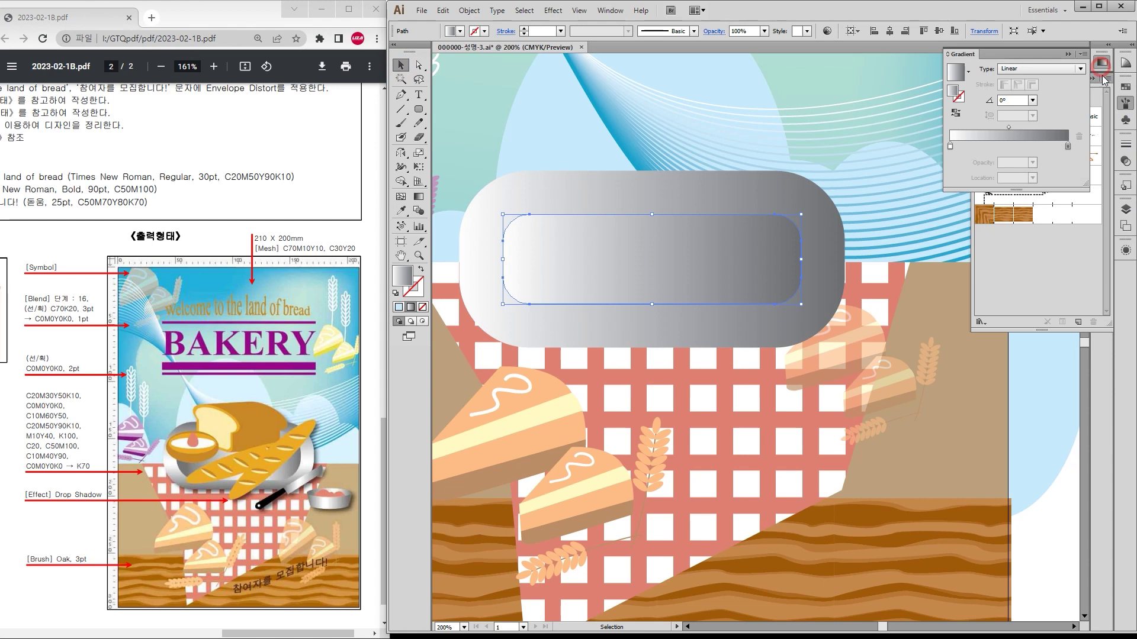
mouse_move(951, 148)
mouse_down()
mouse_move(1042, 147)
mouse_move(940, 144)
mouse_up()
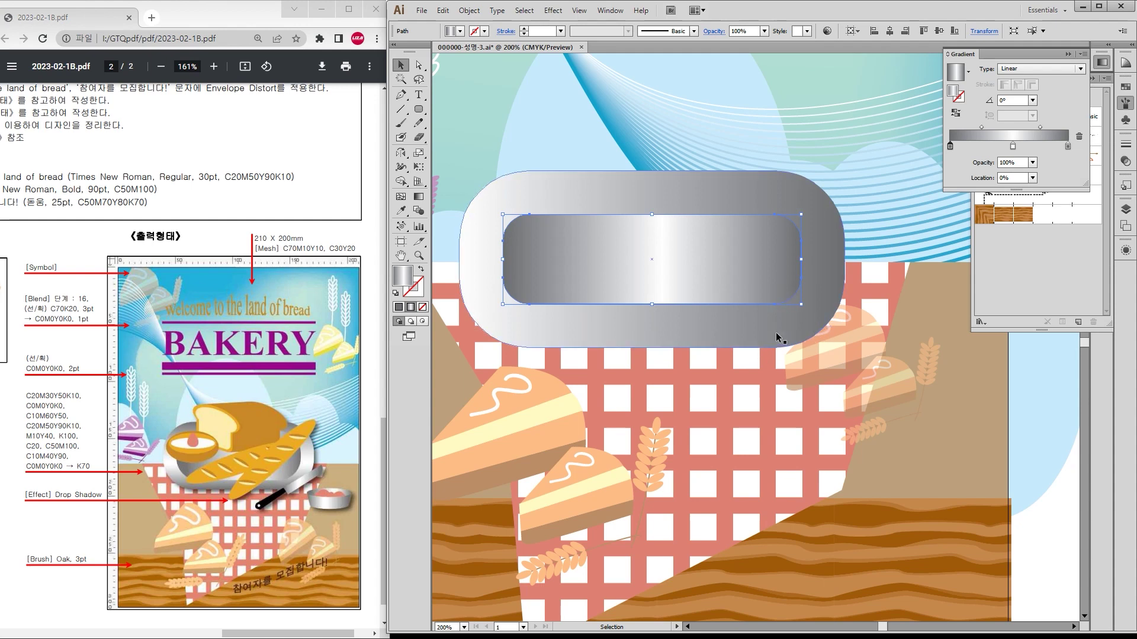
Step: Copy the inner shape's gradient to the outer rounded rectangle and set its gradient angle to 90°
click(792, 332)
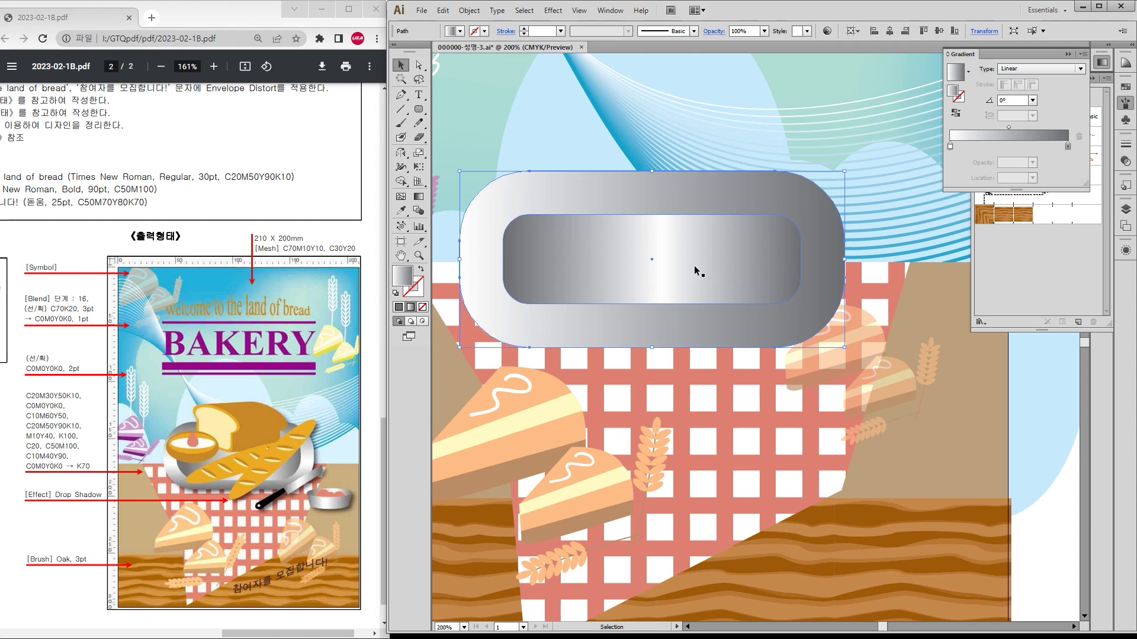
key(i)
click(711, 258)
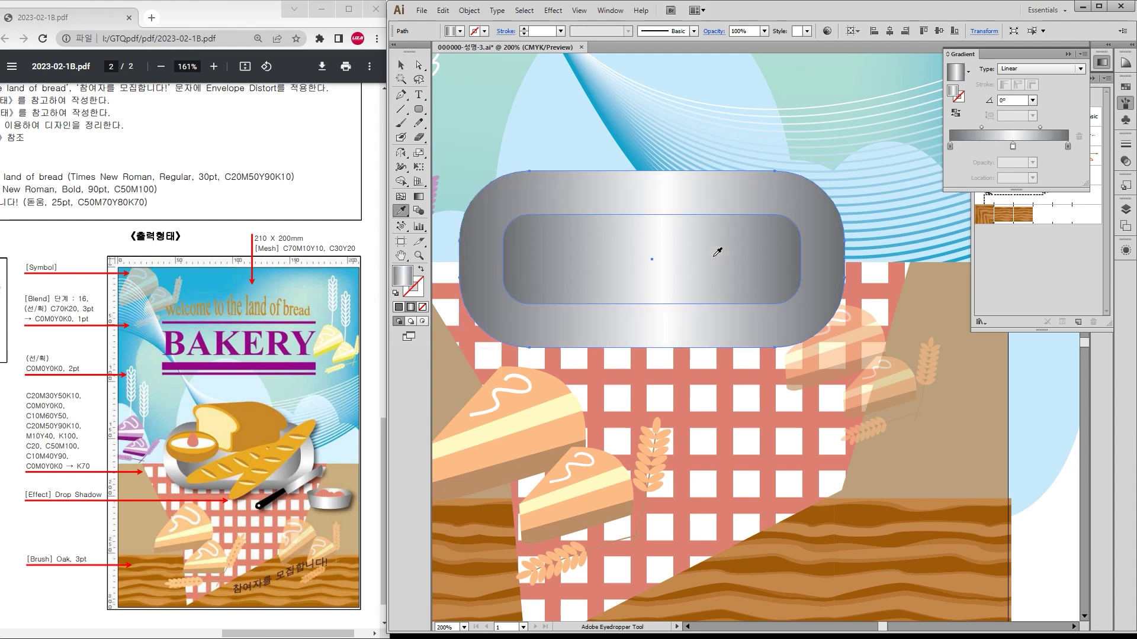
click(1033, 100)
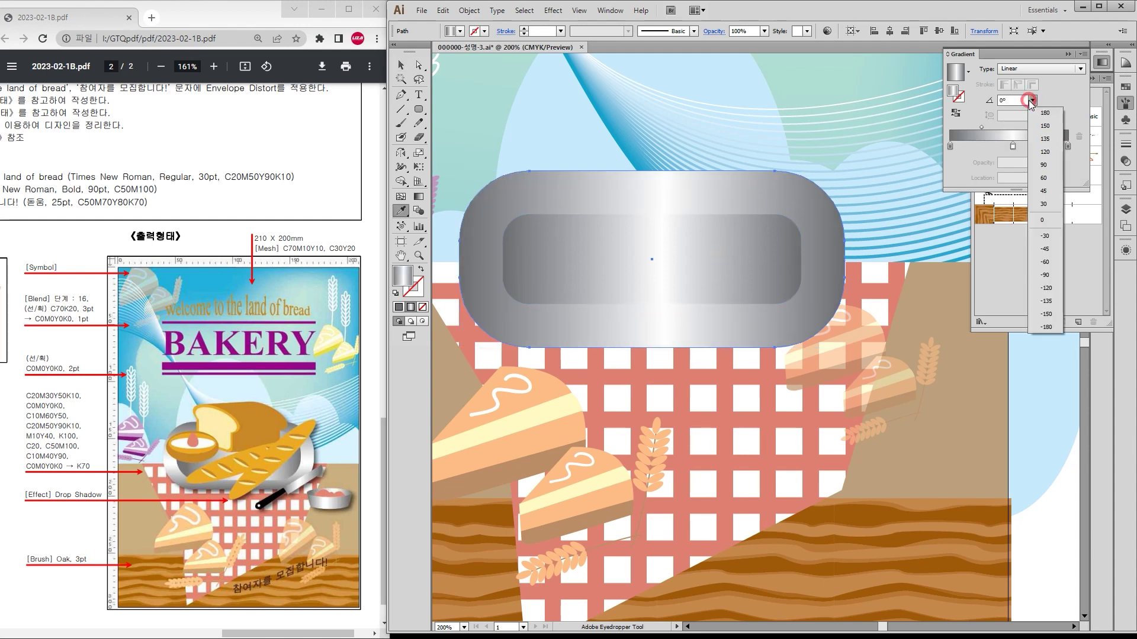
click(1047, 167)
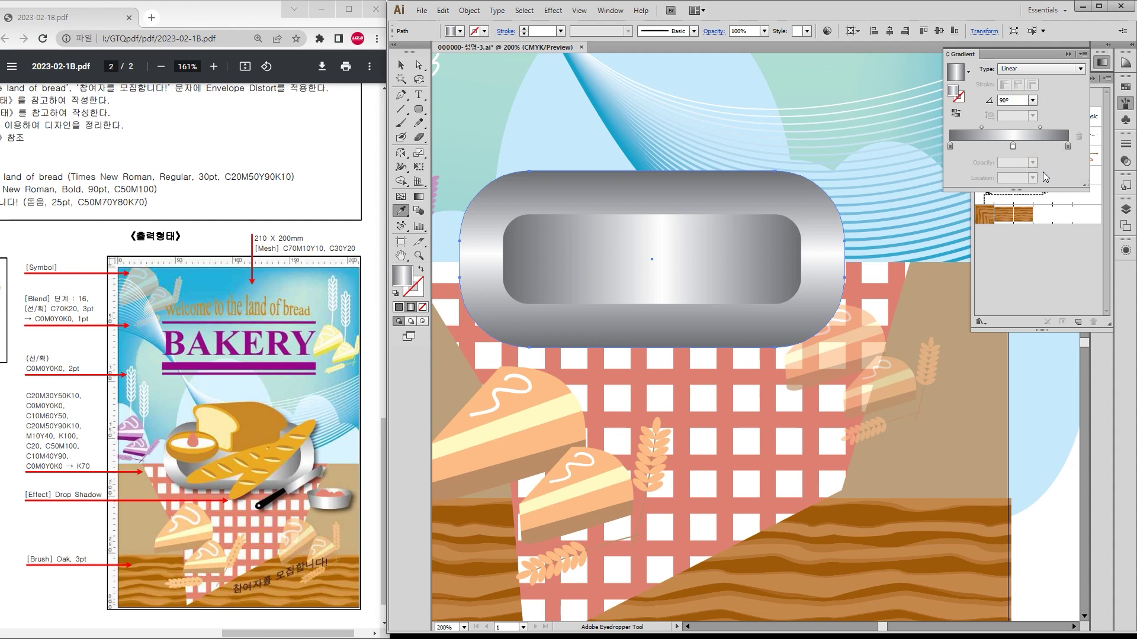
Step: Try to reshape the tray's inner rounded shape into a wider and flatter one
key(v)
click(659, 304)
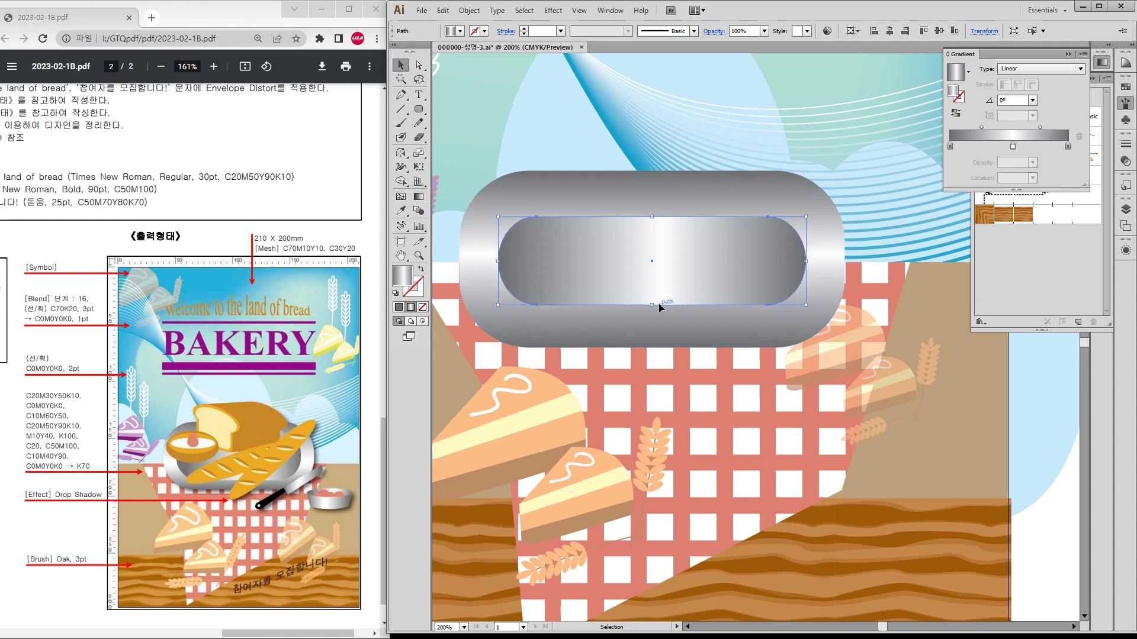
key(ctrl+z)
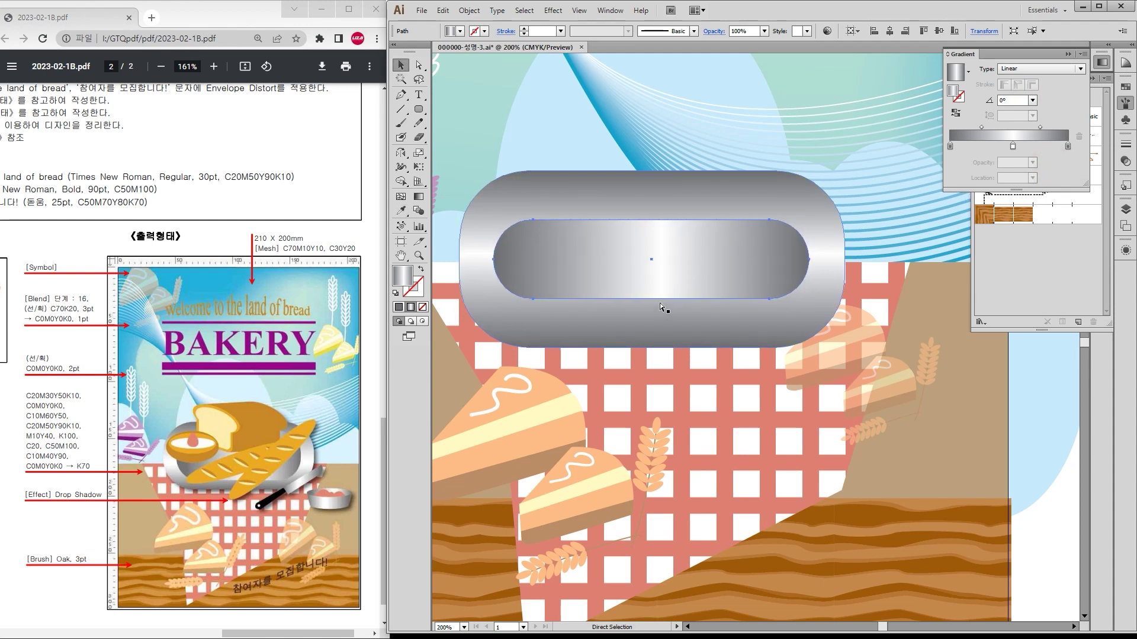
key(v)
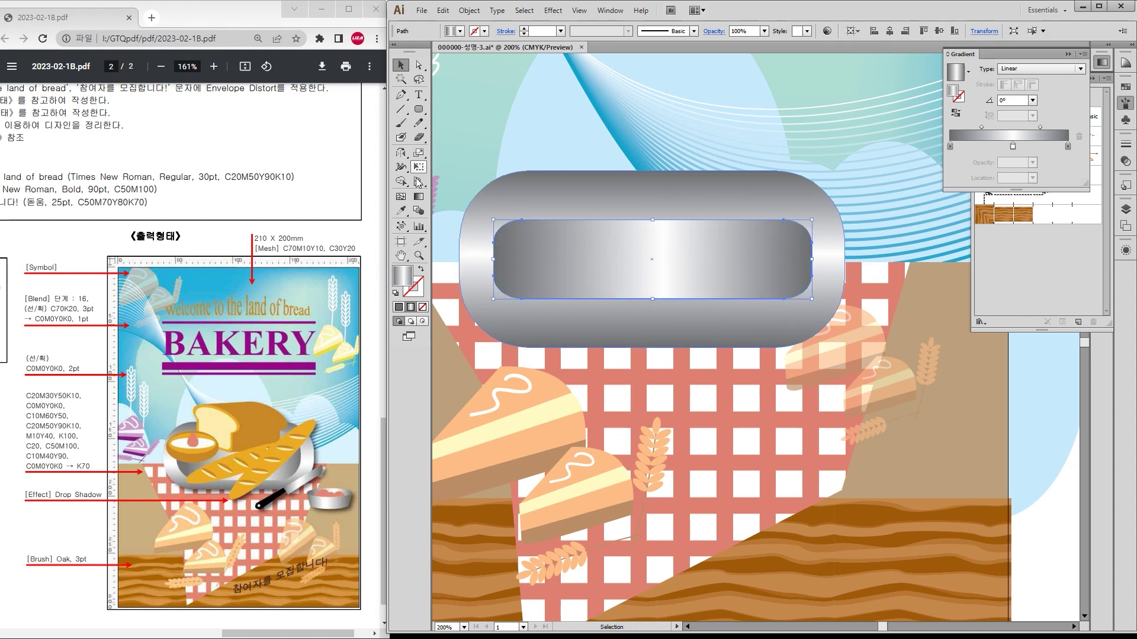
Step: Replace the tray's inner shape with a newly drawn, slightly taller rounded rectangle and select it together with the outer shape
click(418, 109)
drag(492, 215, 809, 304)
click(400, 66)
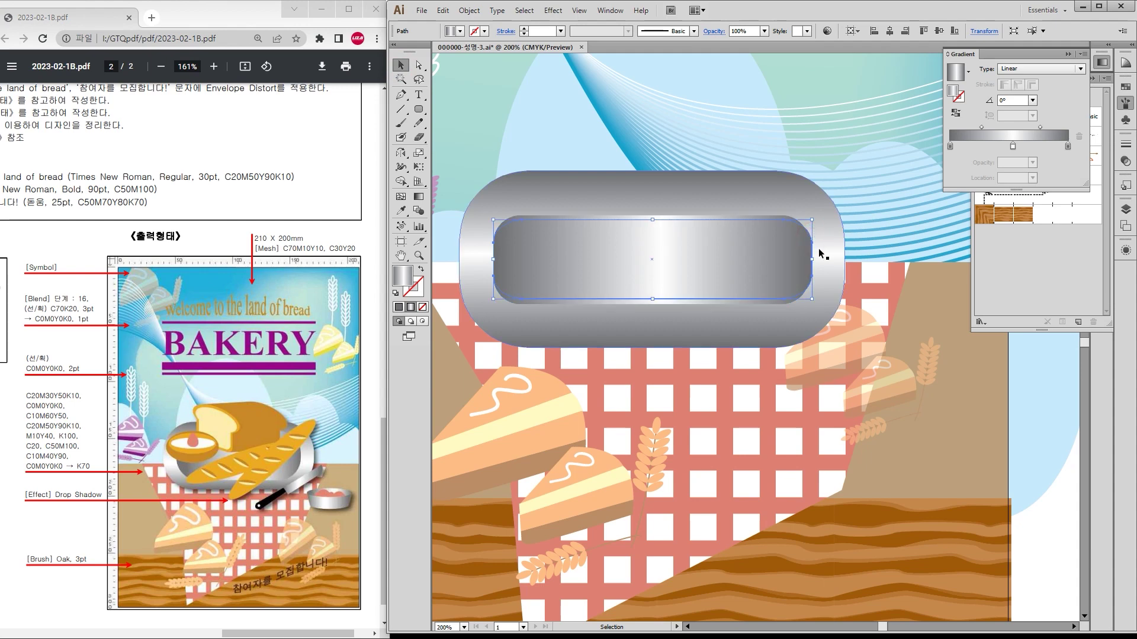
click(687, 255)
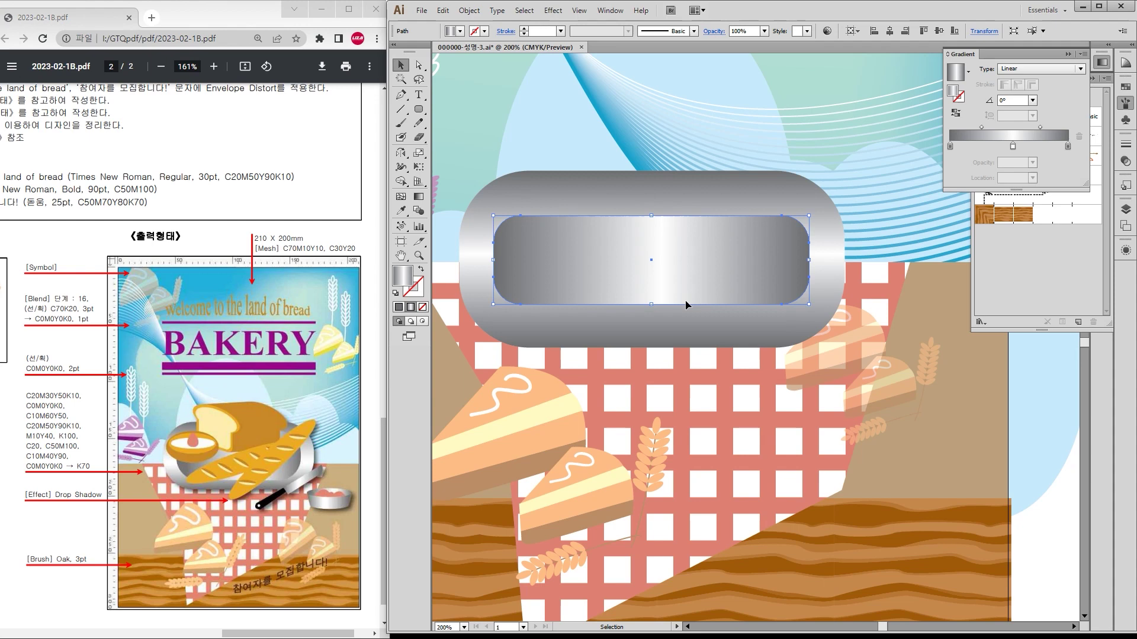
shift+click(667, 320)
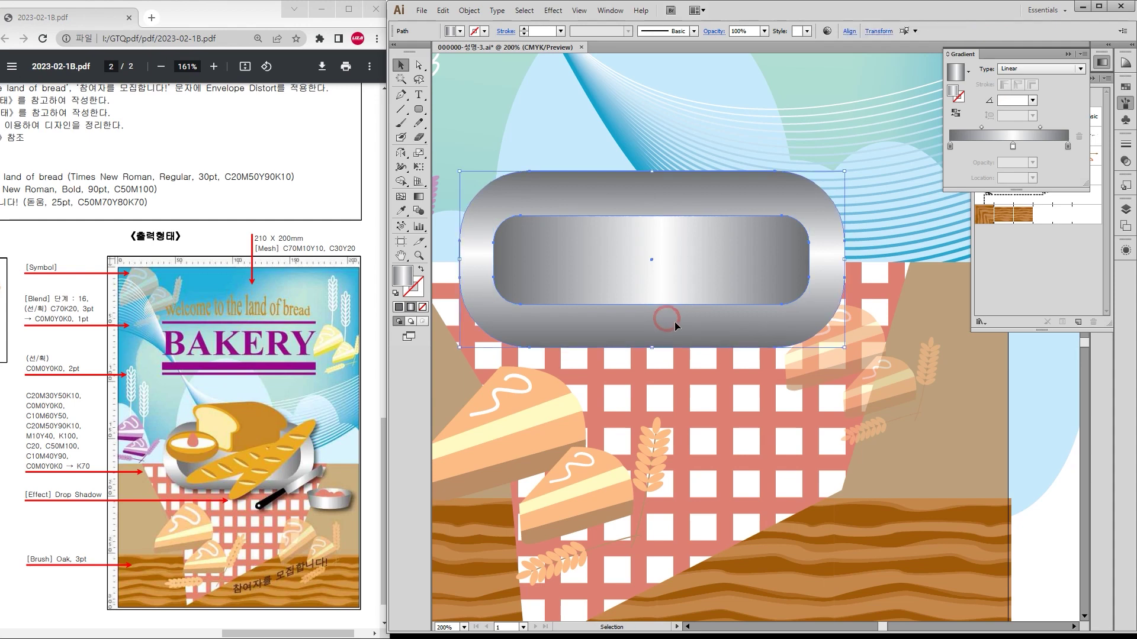
Step: Center the tray's inner and outer rounded shapes on each other horizontally and vertically
click(849, 31)
click(840, 129)
click(853, 142)
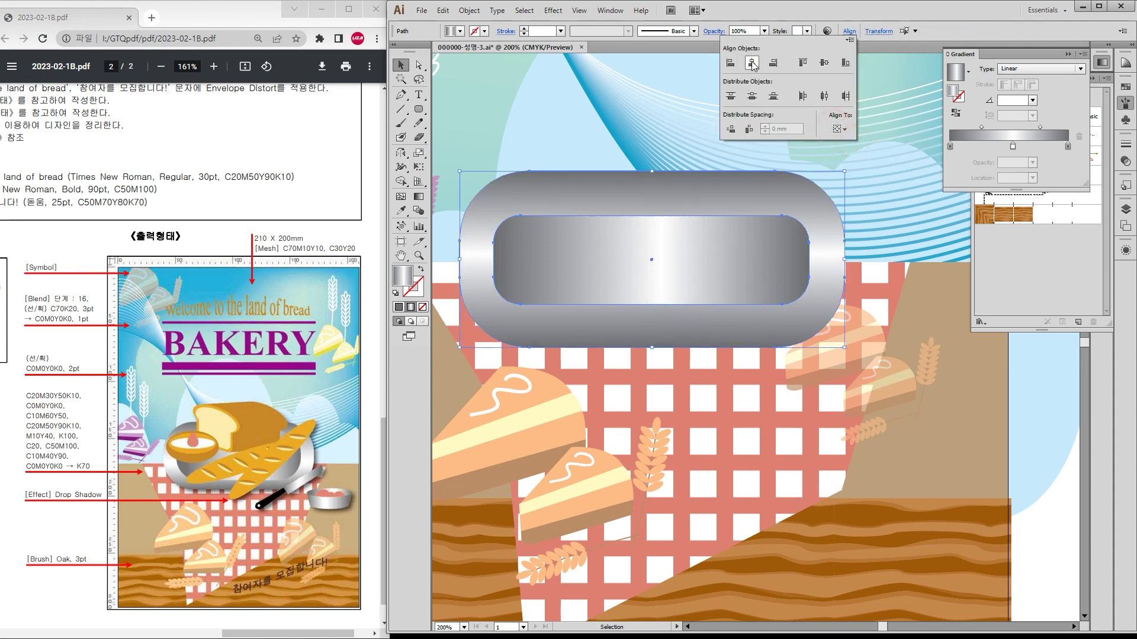
click(824, 63)
key(ctrl)
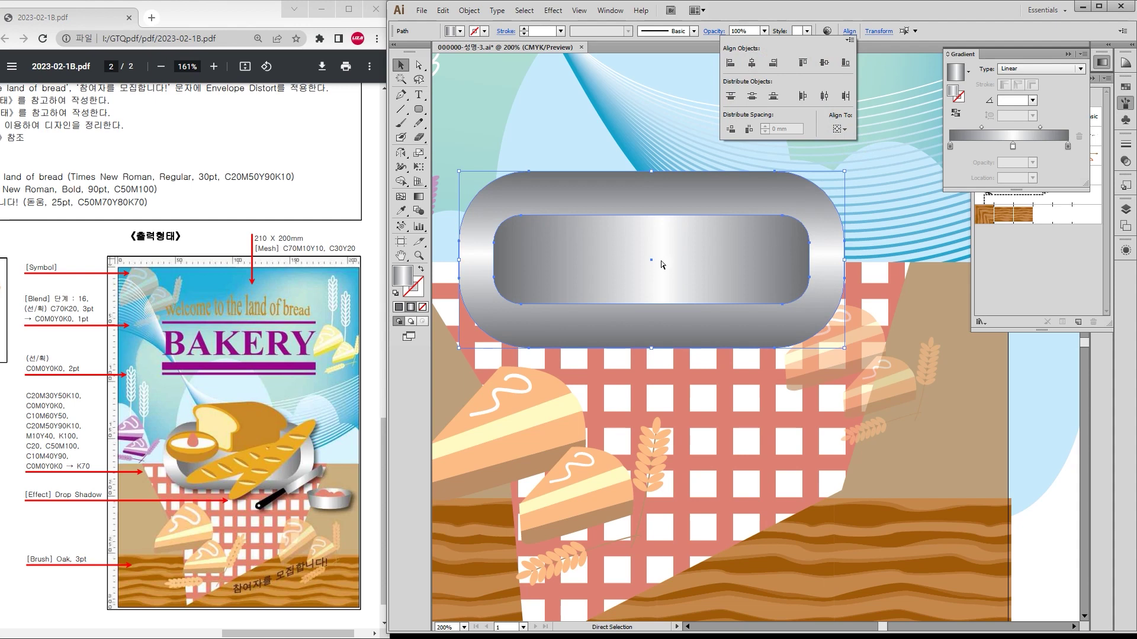
click(662, 265)
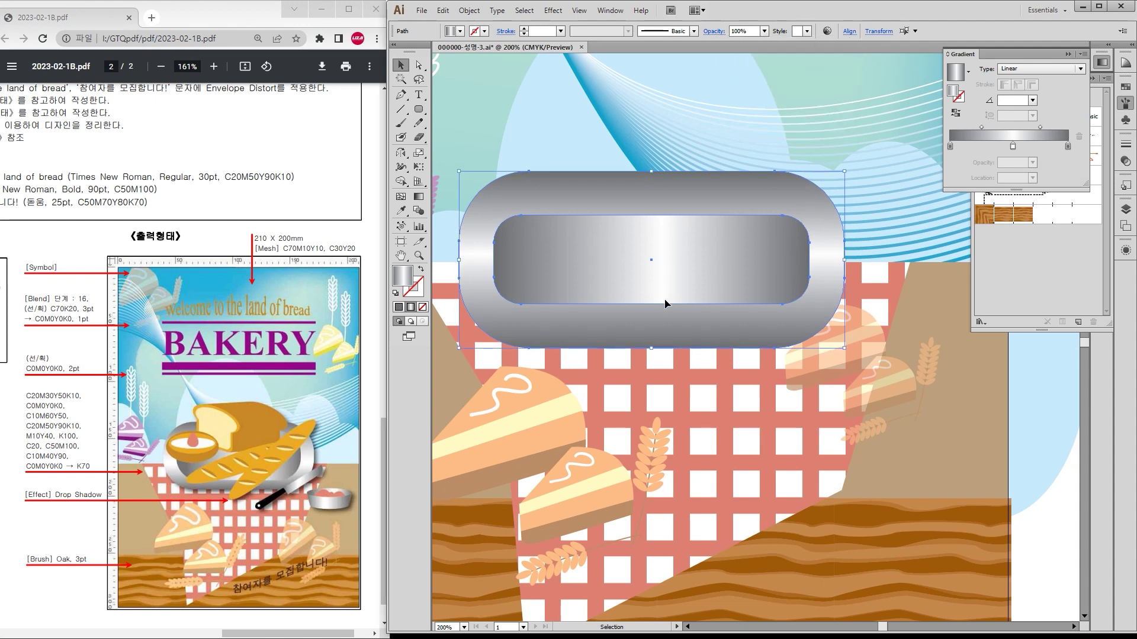
Step: Lock the tray's two selected rounded shapes so they stay fixed in place
scroll(654, 294, up, 1)
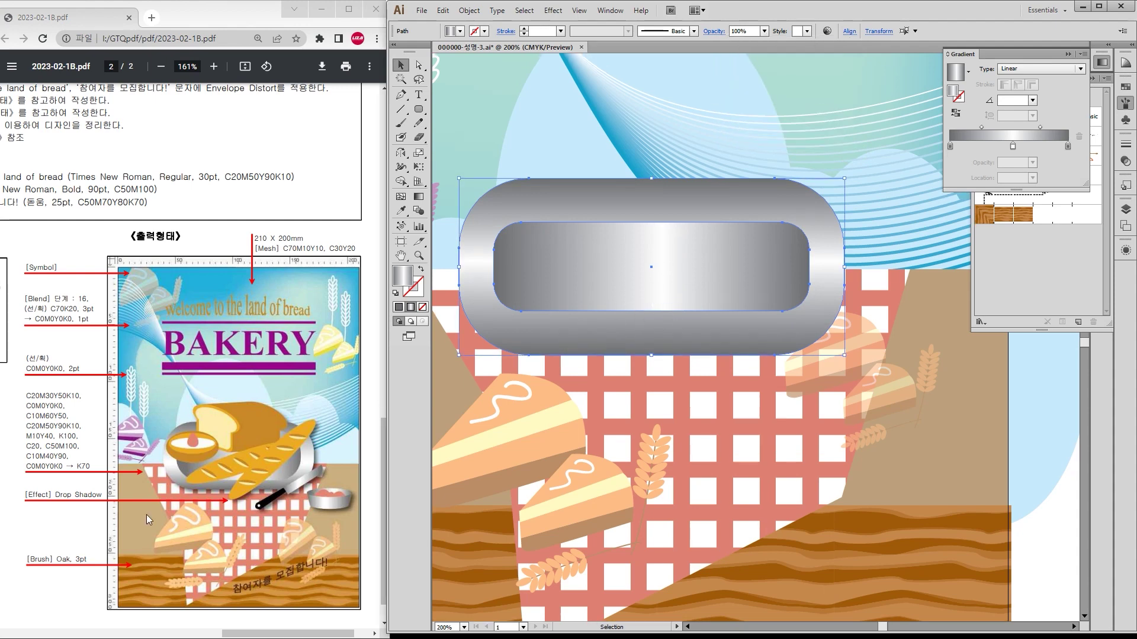
scroll(662, 278, up, 8)
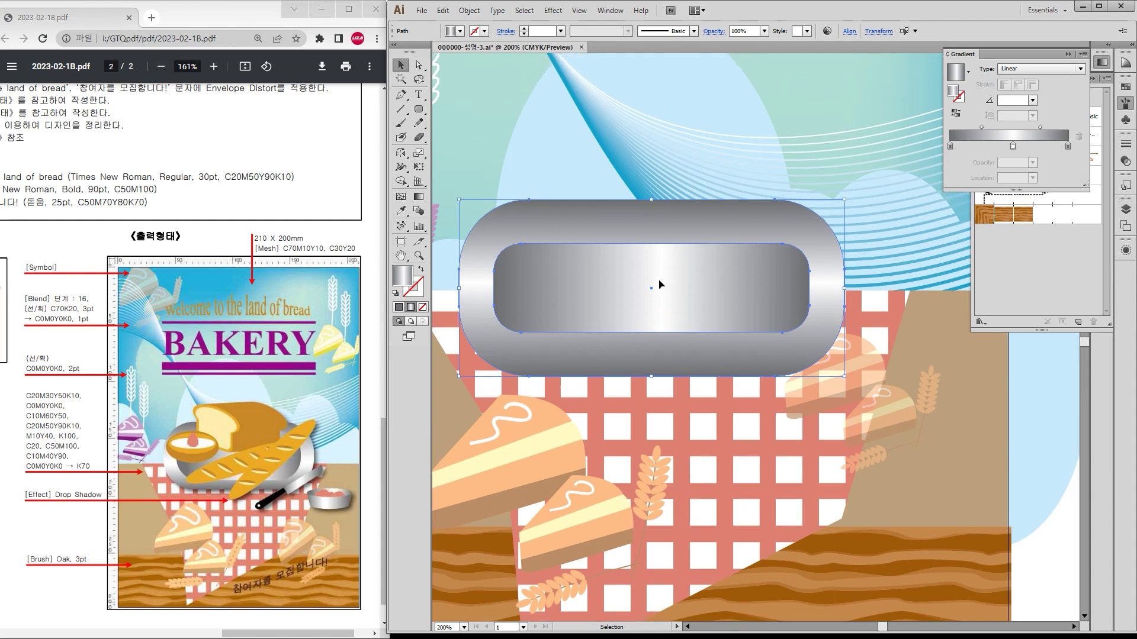
click(473, 16)
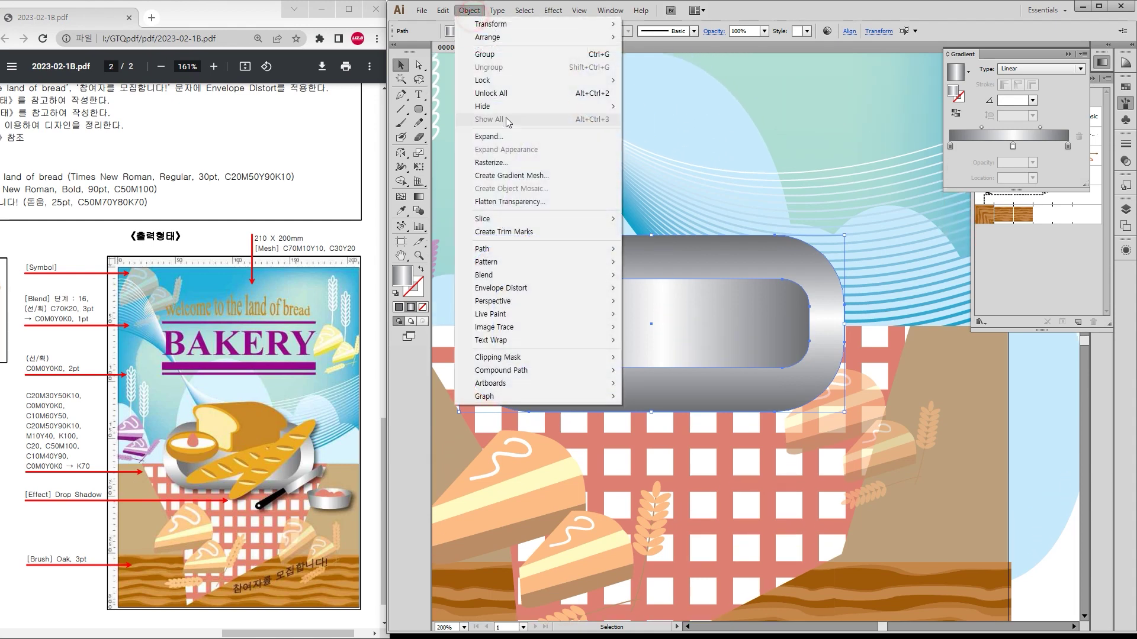
mouse_move(544, 80)
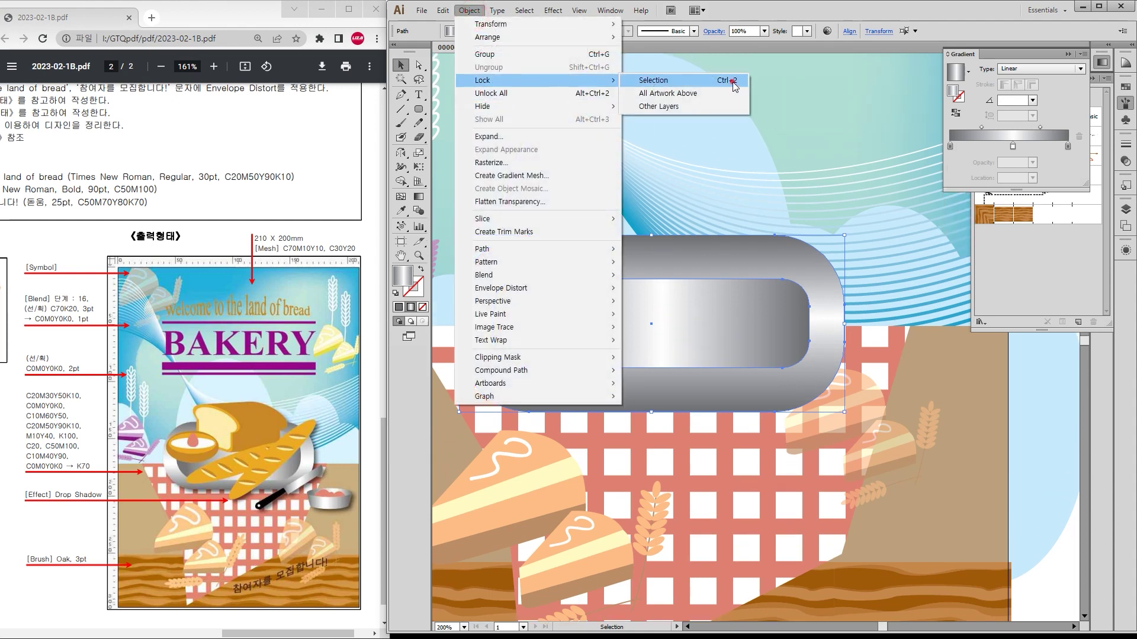
click(733, 81)
scroll(602, 220, up, 3)
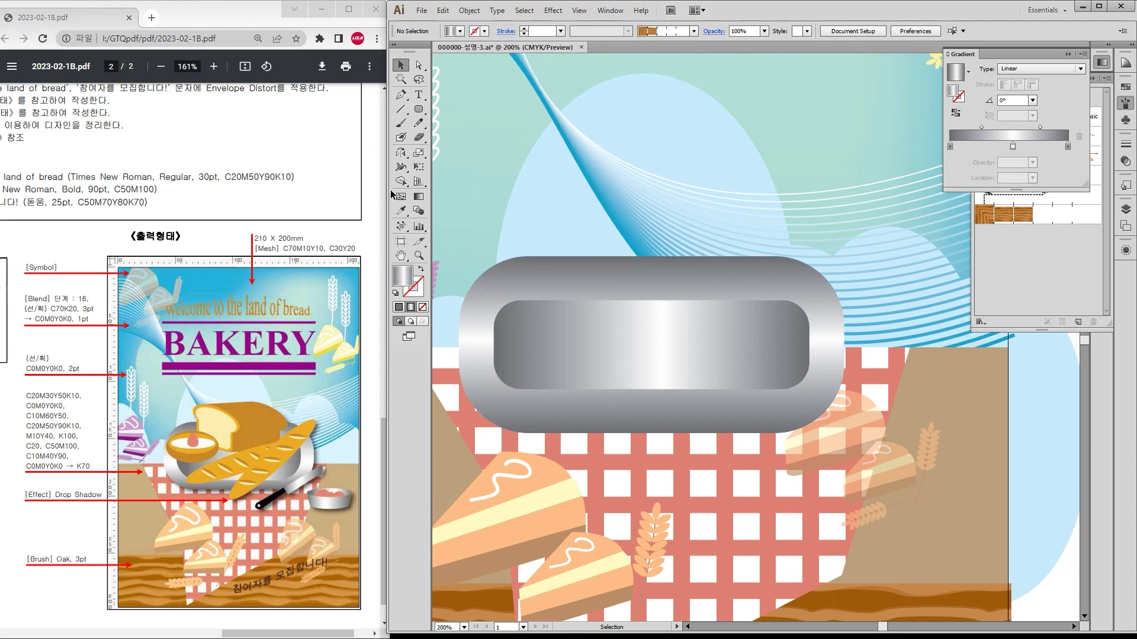
Step: Draw a closed bread-slice outline with a rounded crown using the Pen tool, overlapping the upper edge of the metallic tray
click(400, 94)
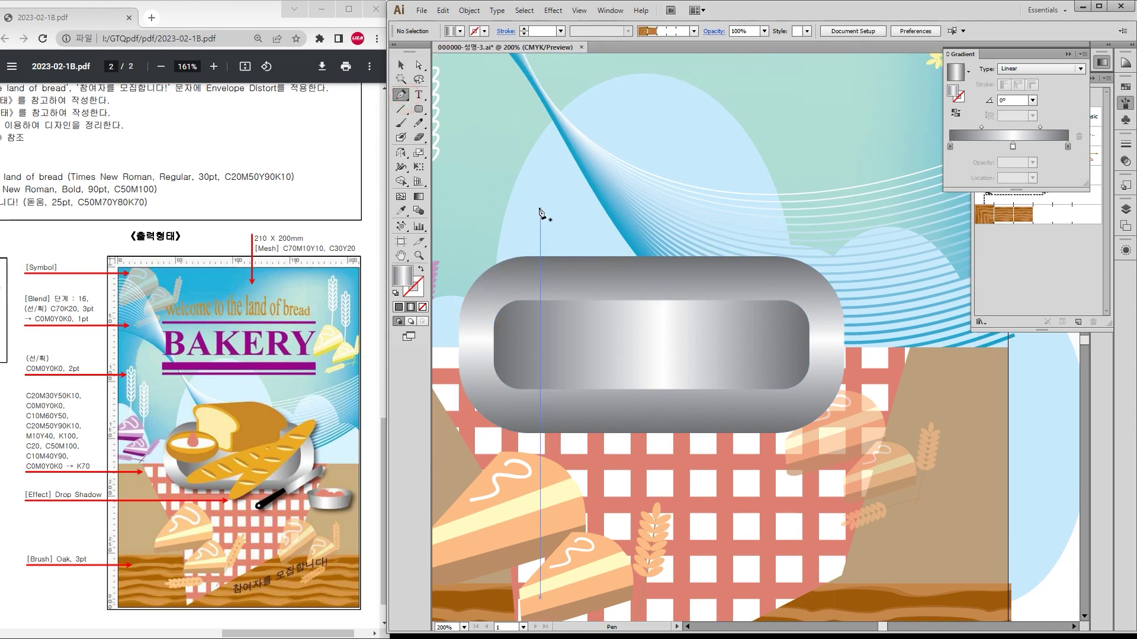
click(539, 242)
drag(551, 206, 598, 194)
drag(555, 207, 557, 210)
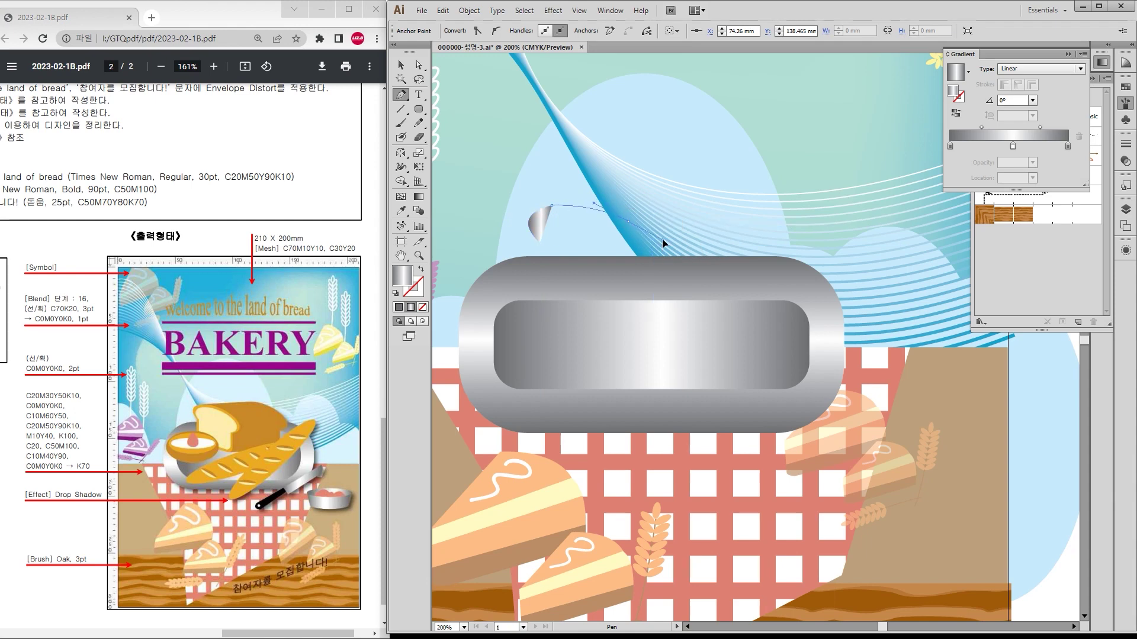
click(627, 222)
drag(634, 253, 629, 250)
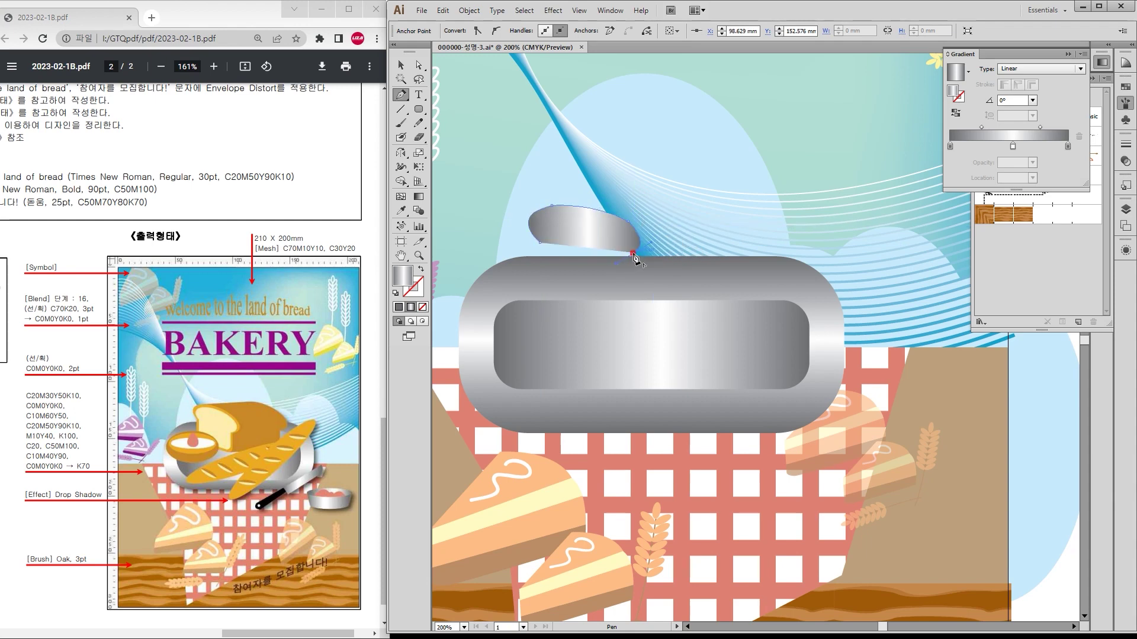
drag(627, 315, 626, 318)
click(628, 316)
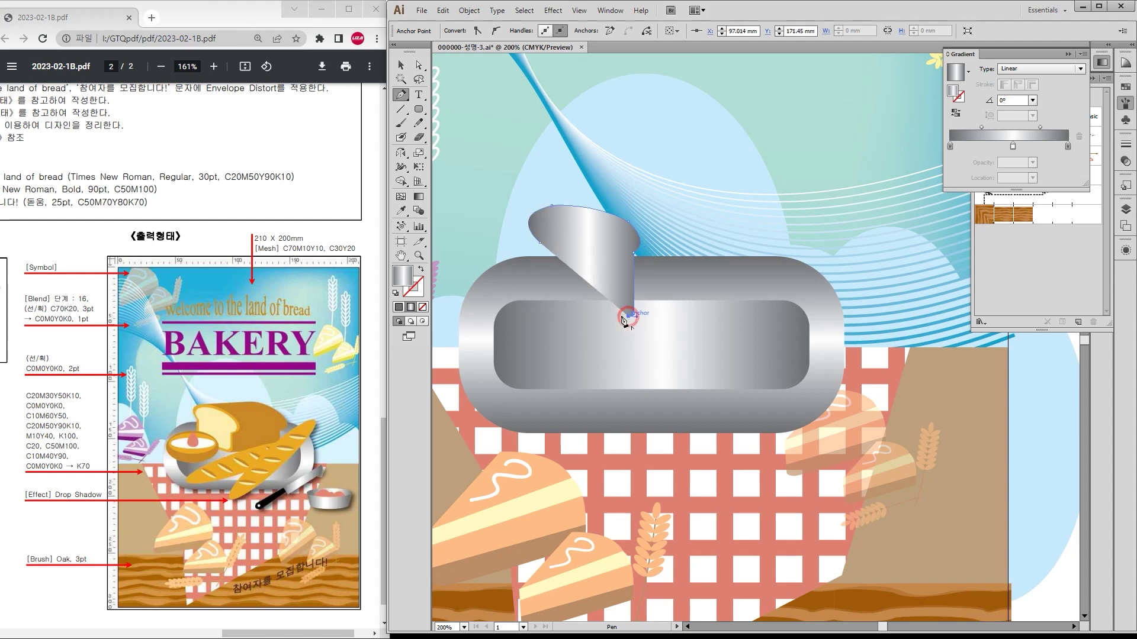
click(545, 307)
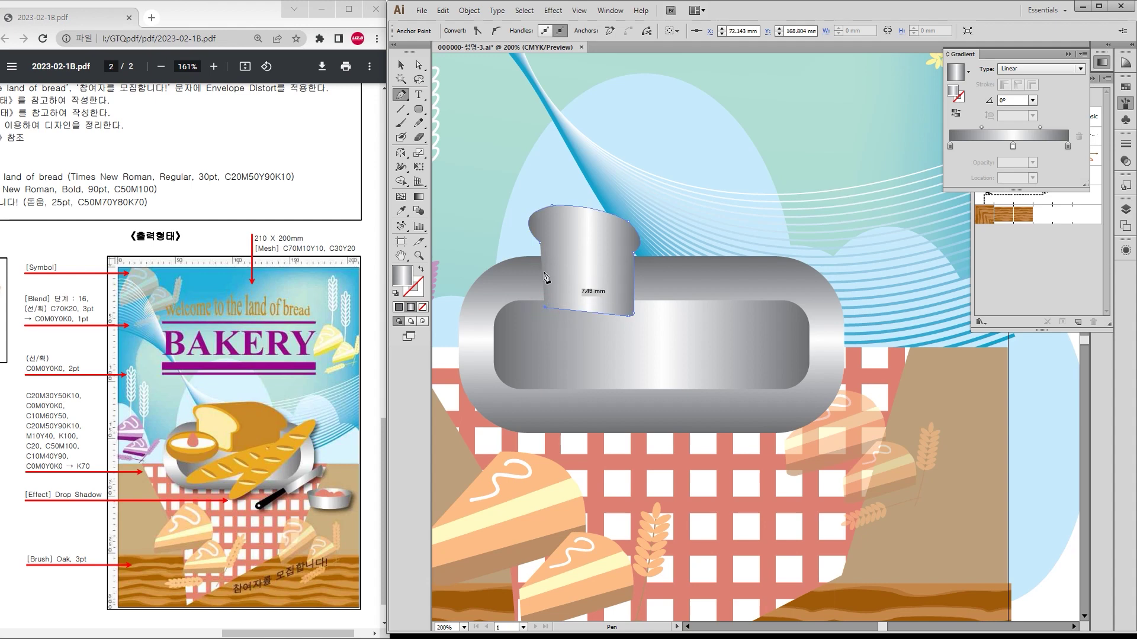
click(541, 247)
drag(540, 291, 540, 292)
click(540, 244)
Step: Fill the bread slice with the pale cream colour sampled from the swatch squares beside the artboard
scroll(589, 321, down, 3)
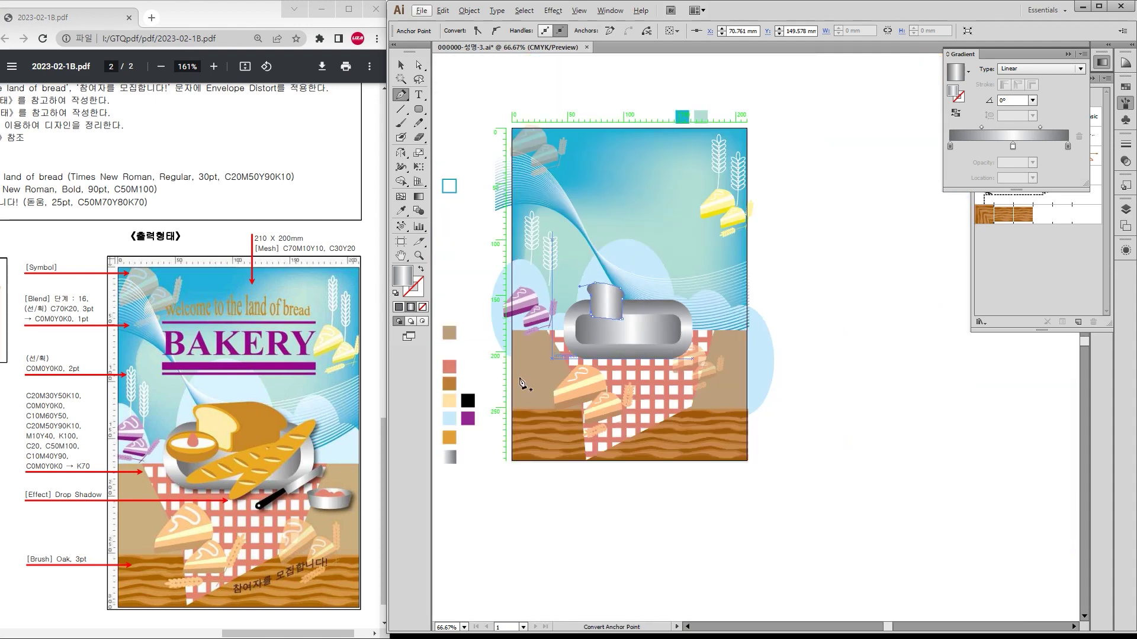
key(i)
click(450, 400)
key(a)
scroll(588, 296, left, 3)
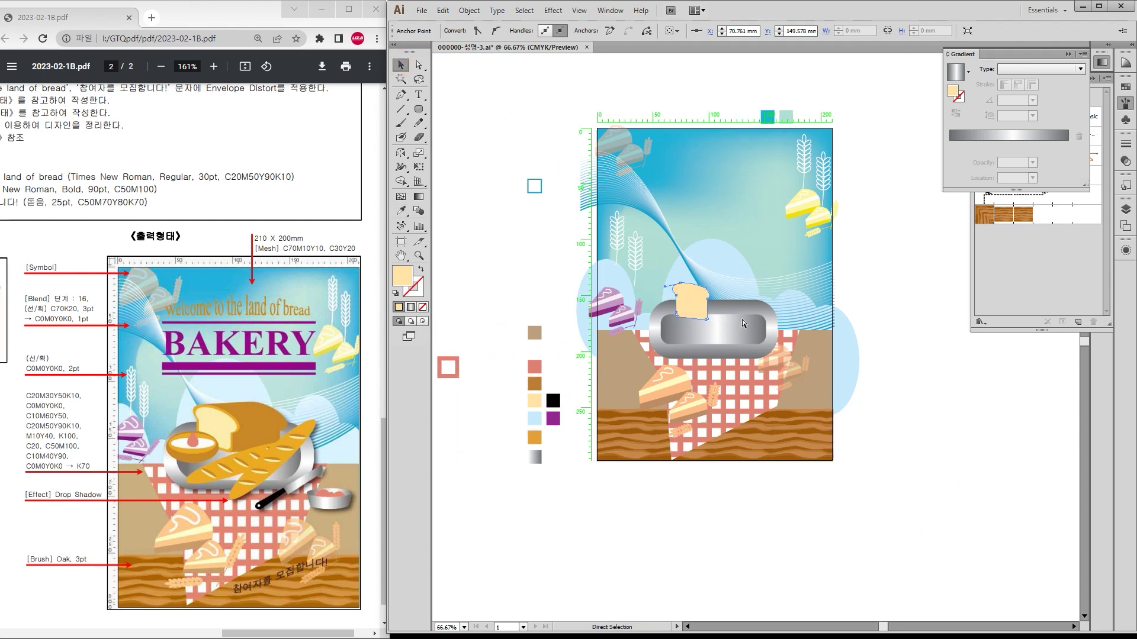
Step: Isolate the bread slice path and convert the anchor at the right of its crown to a smooth point
scroll(711, 308, left, 3)
key(ctrl+plus)
key(ctrl+plus)
key(ctrl+plus)
key(ctrl+plus)
key(ctrl+plus)
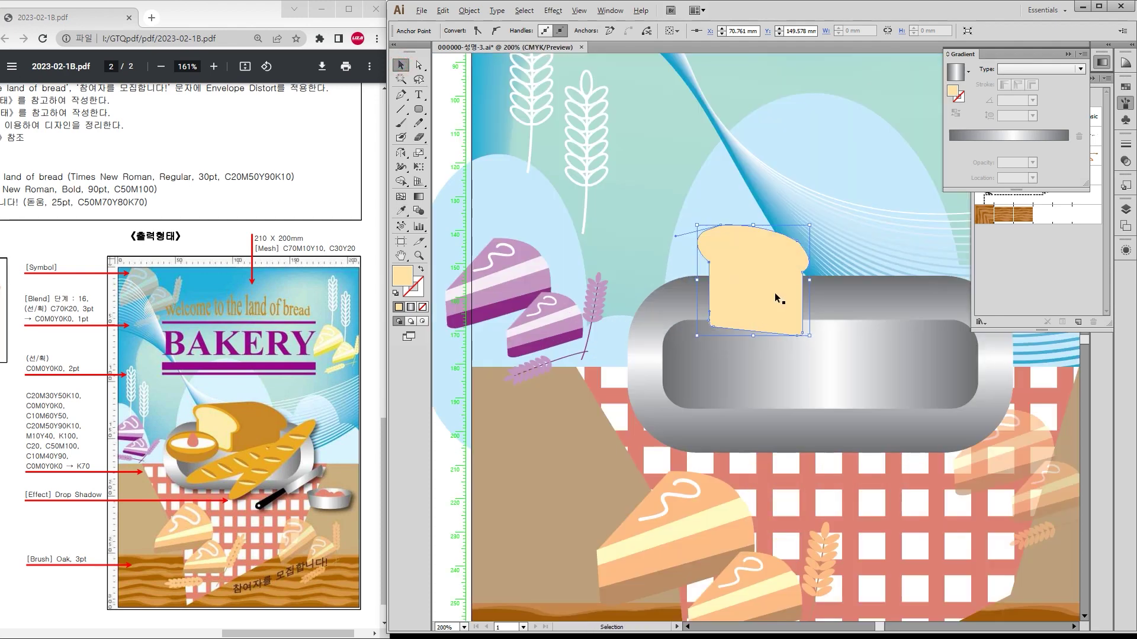
key(alt)
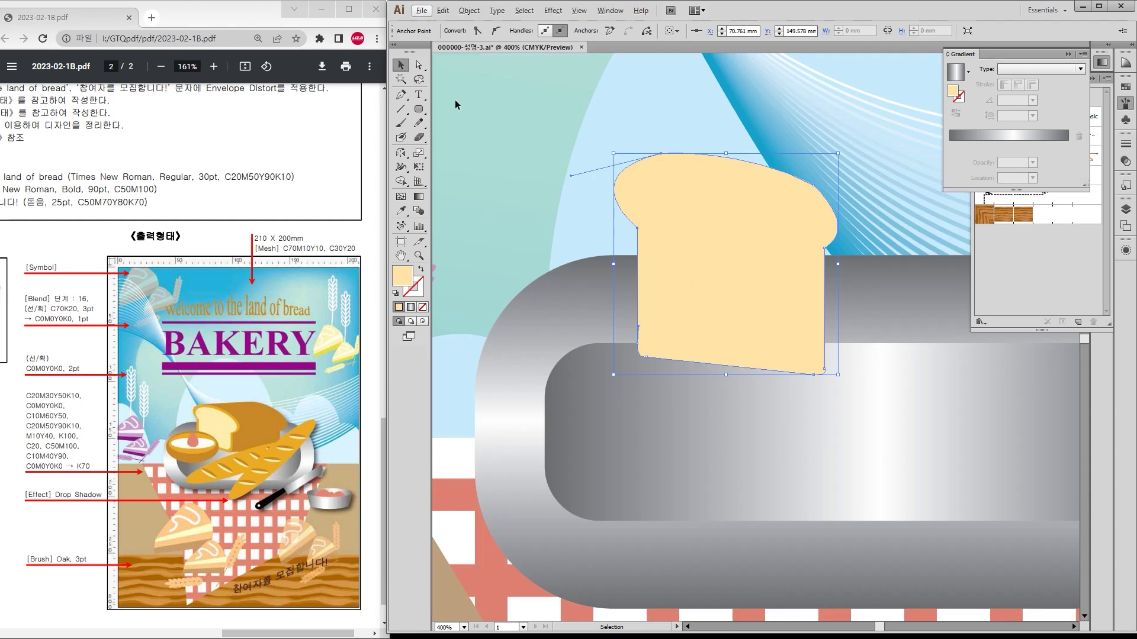
click(809, 229)
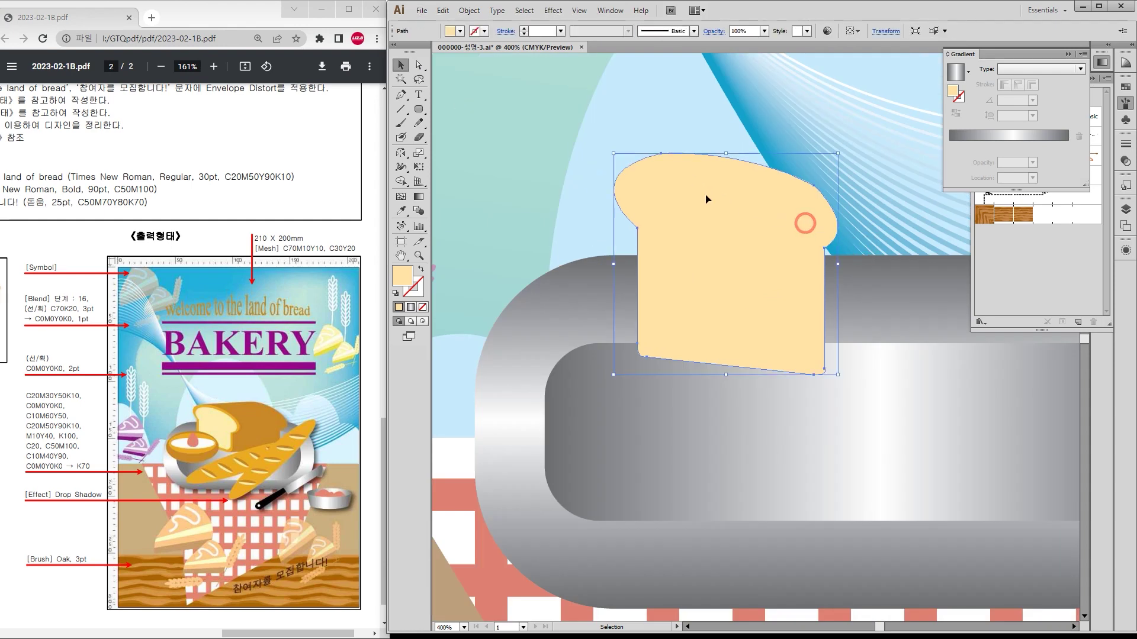
click(767, 243)
double_click(767, 243)
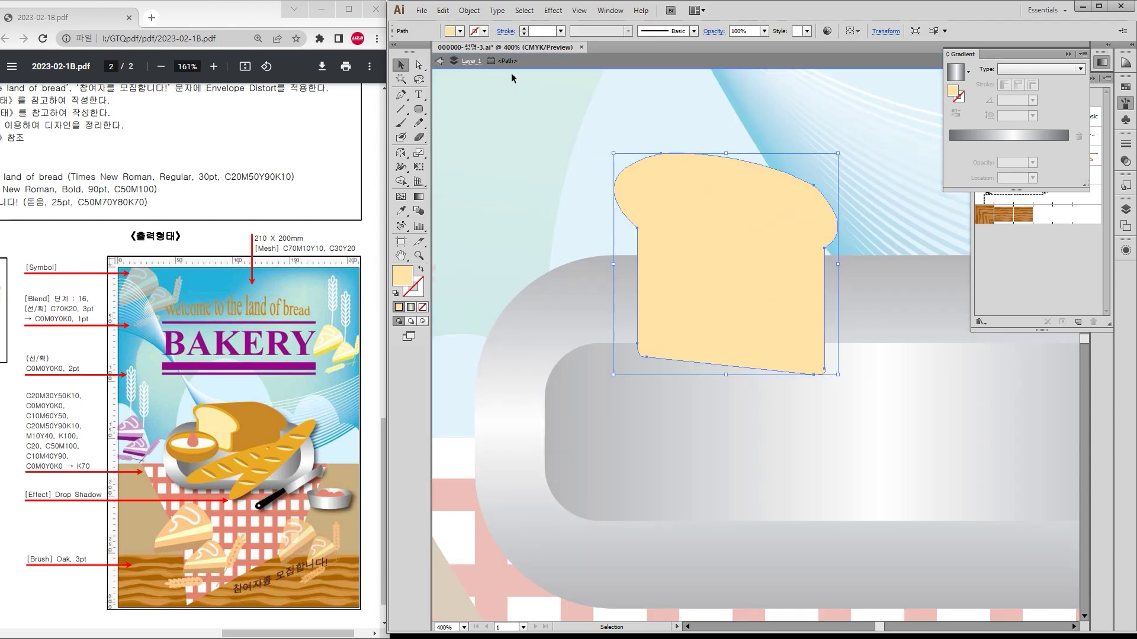
click(419, 64)
click(794, 168)
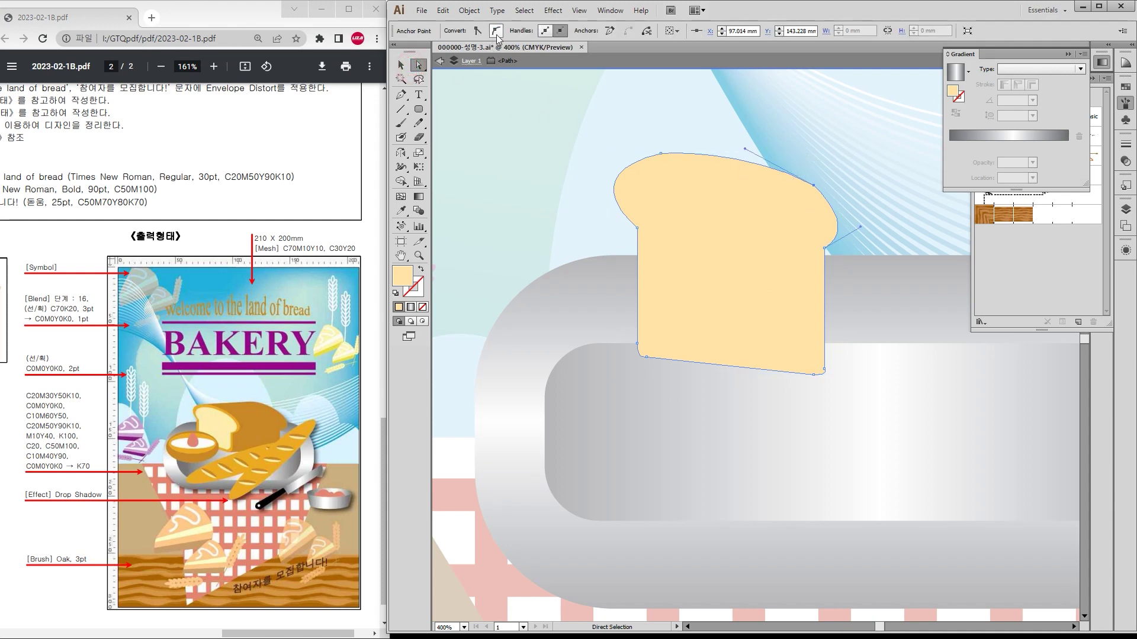
click(496, 31)
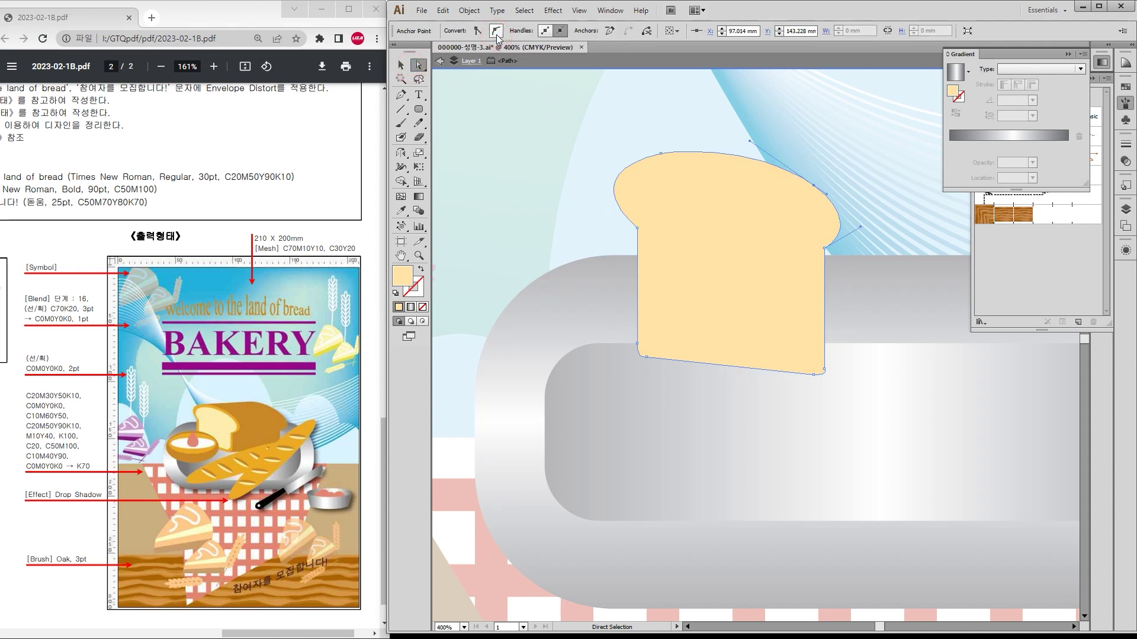
Step: Convert the anchor at the left of the crown to a smooth point and nudge it slightly right and down
click(661, 153)
click(496, 30)
key(Right)
key(Right)
key(Right)
key(Down)
key(Down)
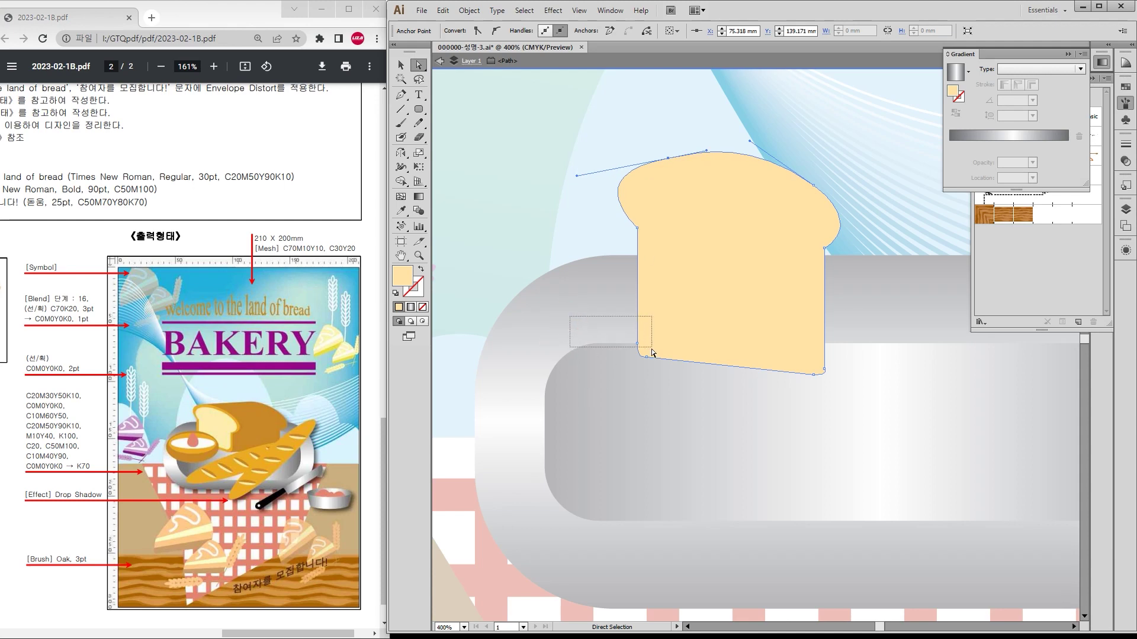
Step: Adjust the direction handle at the slice's lower-left corner so the corner curves evenly from a straight vertical side
click(634, 362)
drag(664, 370, 642, 351)
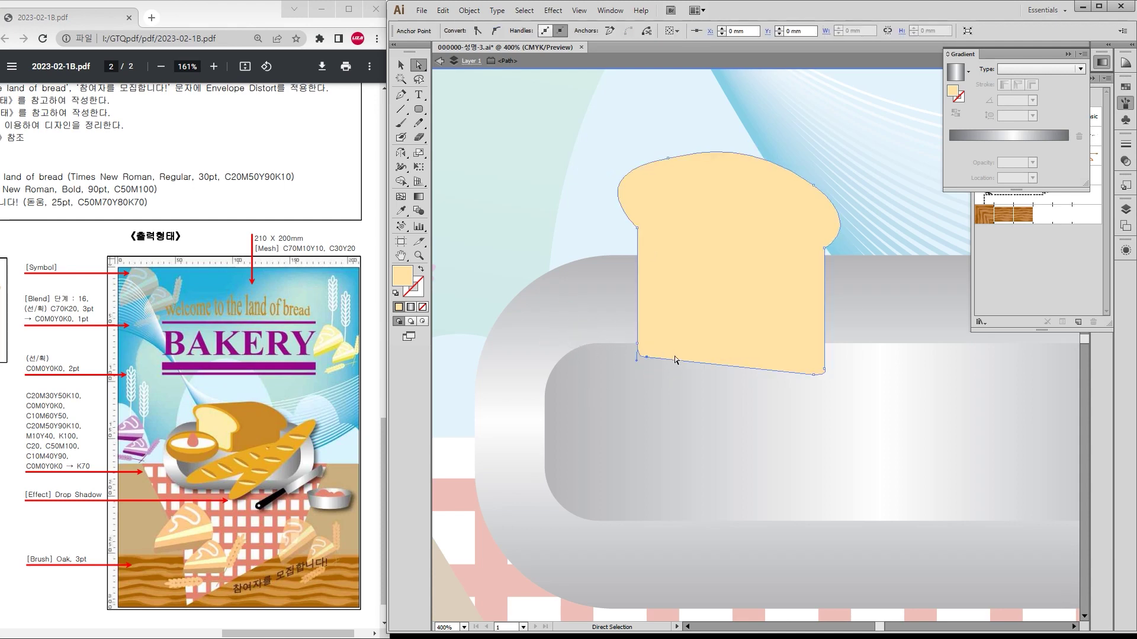
scroll(675, 364, up, 3)
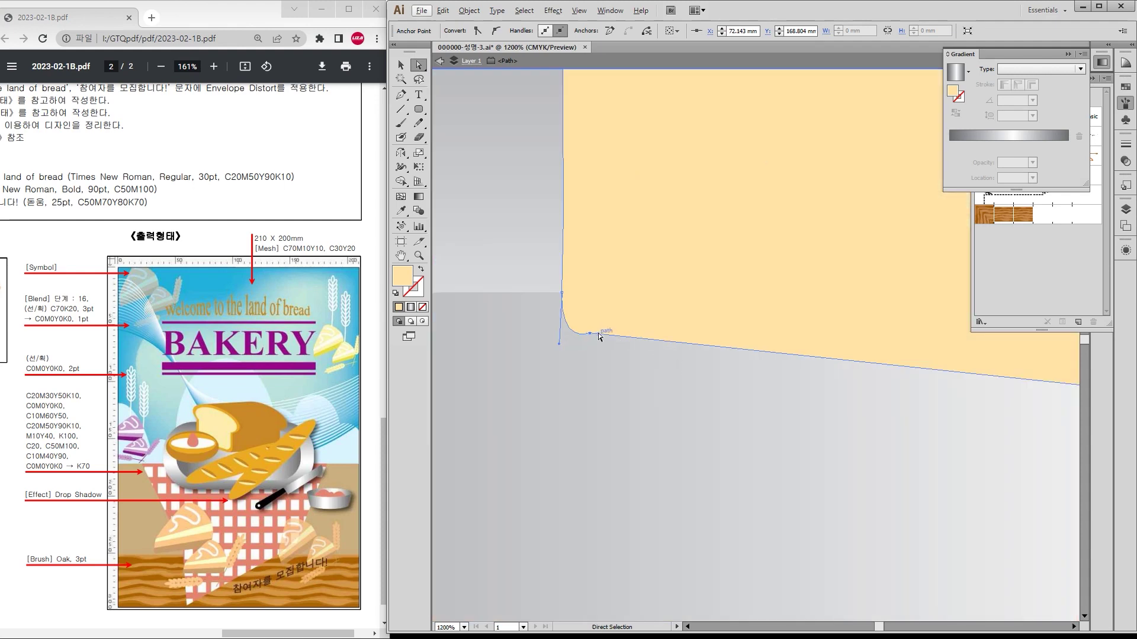
click(569, 350)
drag(560, 349, 562, 334)
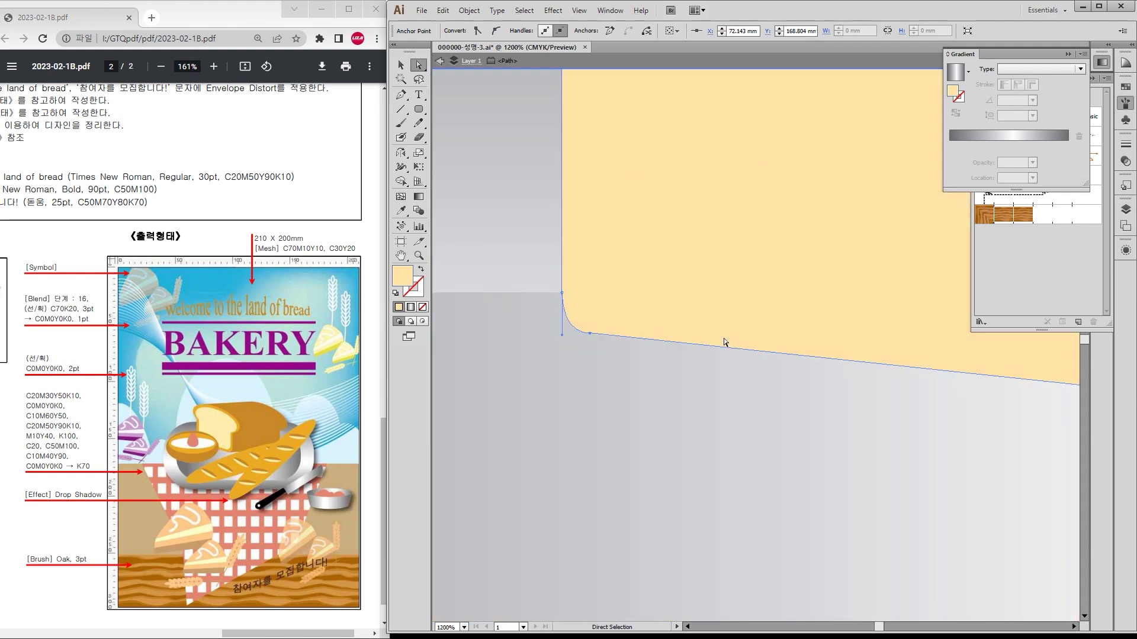
click(705, 386)
Step: Shorten the direction handle at the slice's lower-right corner to remove the bulge beyond its vertical side
scroll(779, 385, down, 3)
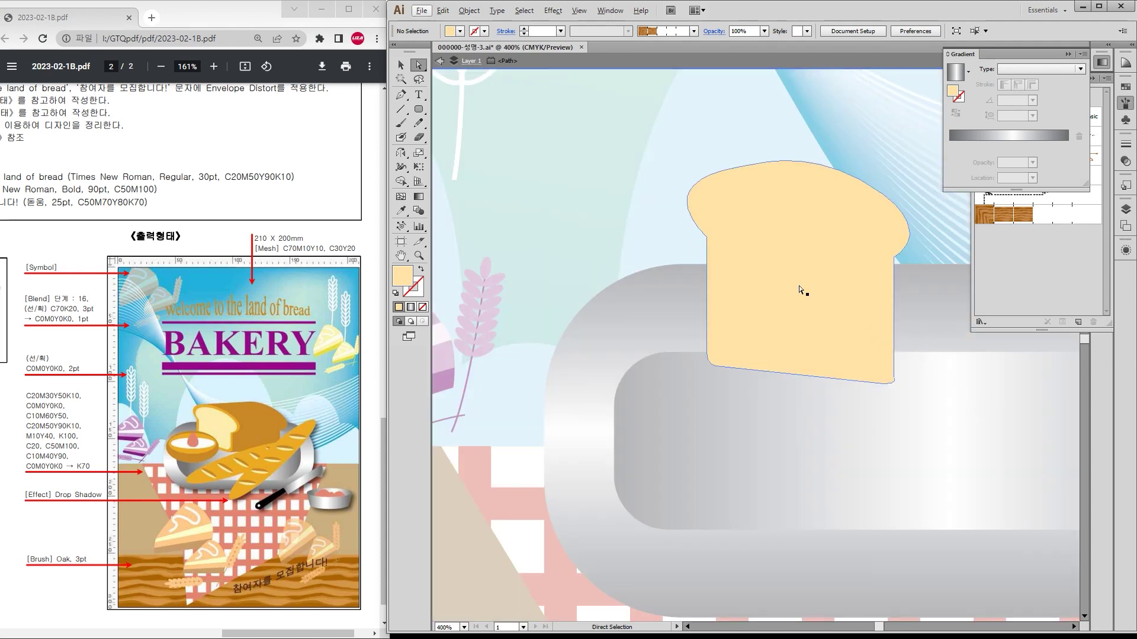
drag(885, 251, 858, 287)
drag(886, 435, 830, 377)
click(888, 431)
scroll(888, 431, up, 3)
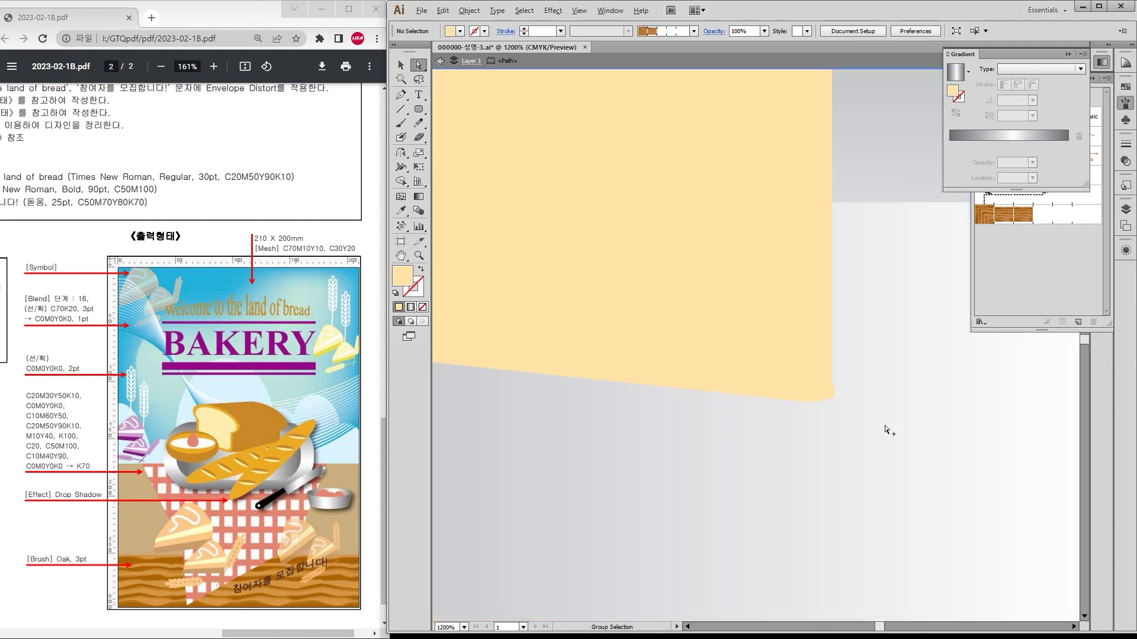
click(832, 384)
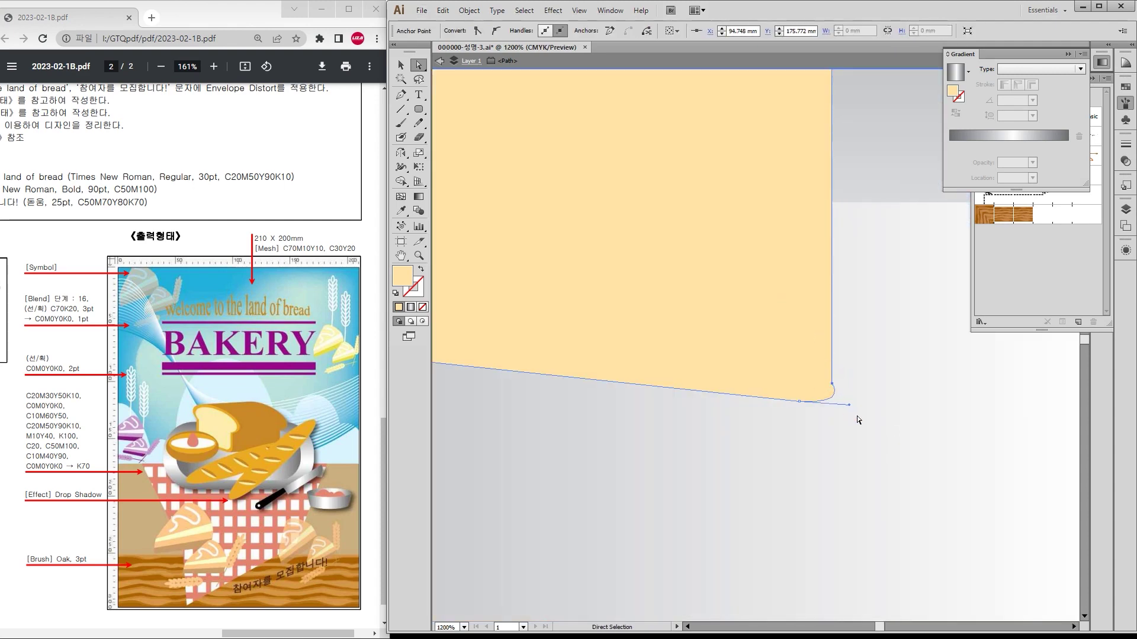
drag(849, 405, 832, 403)
click(878, 412)
Step: Narrow the slice by nudging its right-side anchors left, reshape the crown's right curve, and leave isolation mode
scroll(878, 411, down, 2)
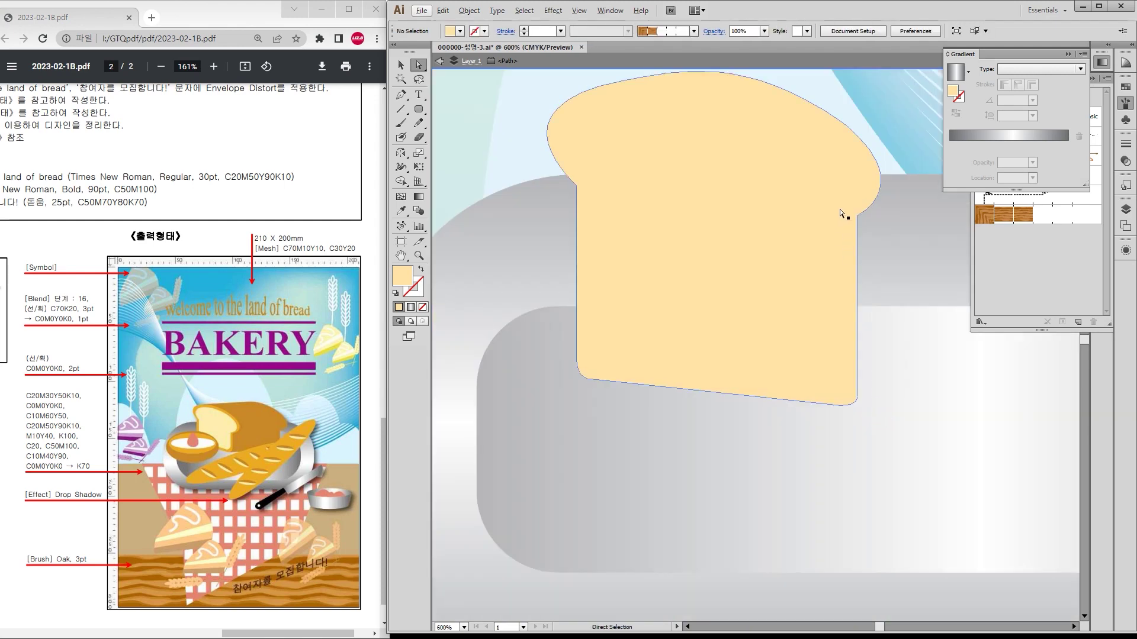
drag(837, 339, 790, 201)
key(Left)
key(Left)
key(Left)
key(Left)
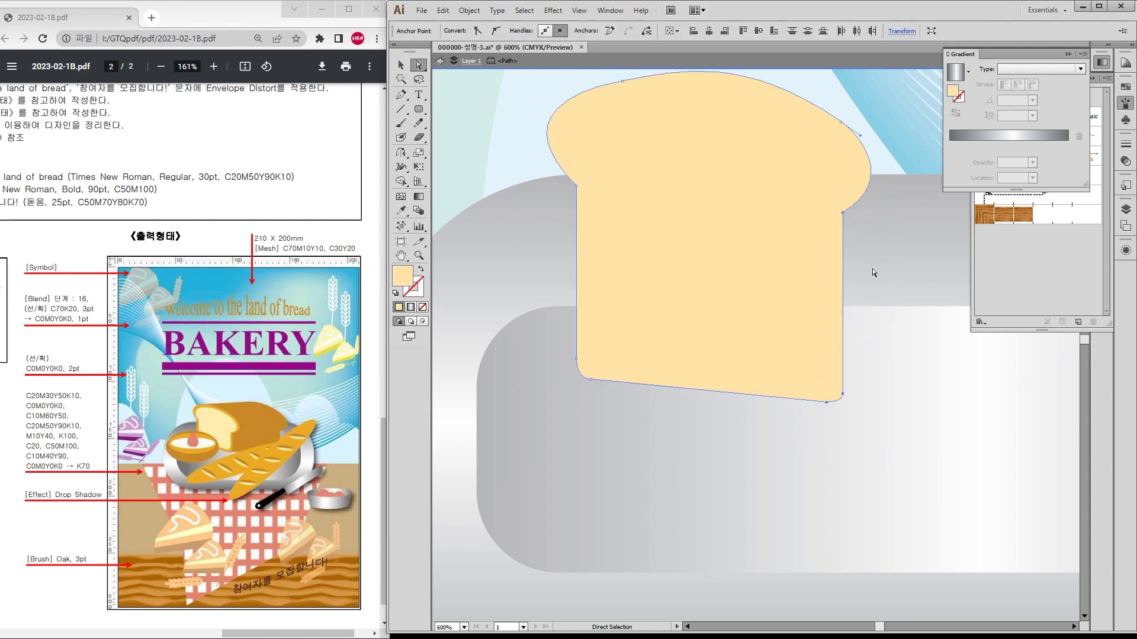
drag(863, 138, 875, 147)
click(886, 219)
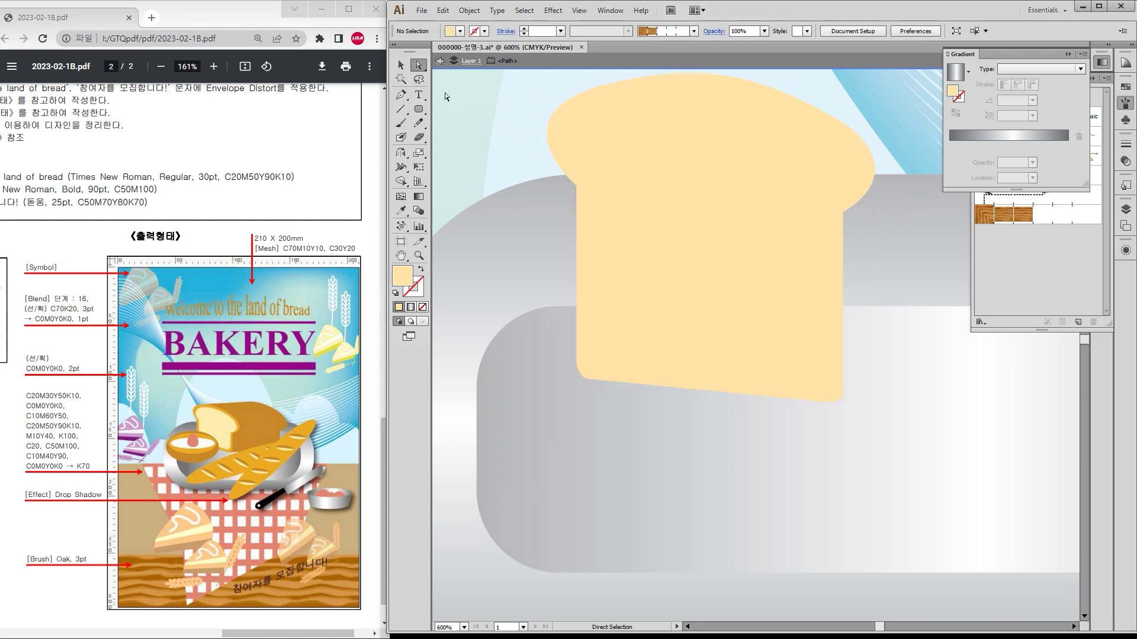
click(438, 64)
click(600, 144)
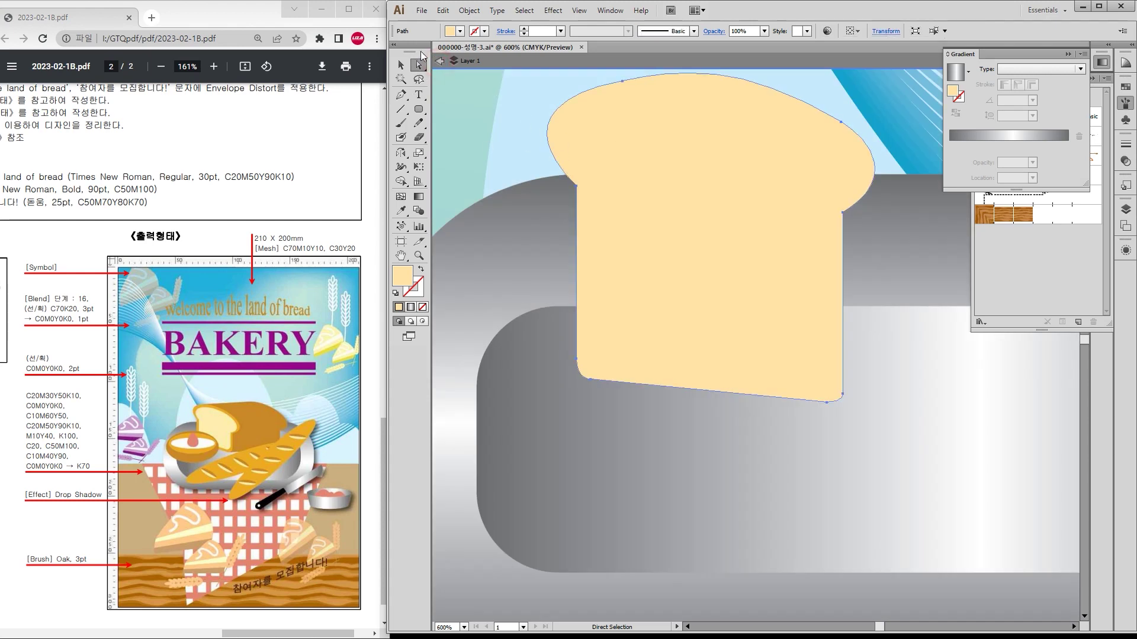
click(400, 64)
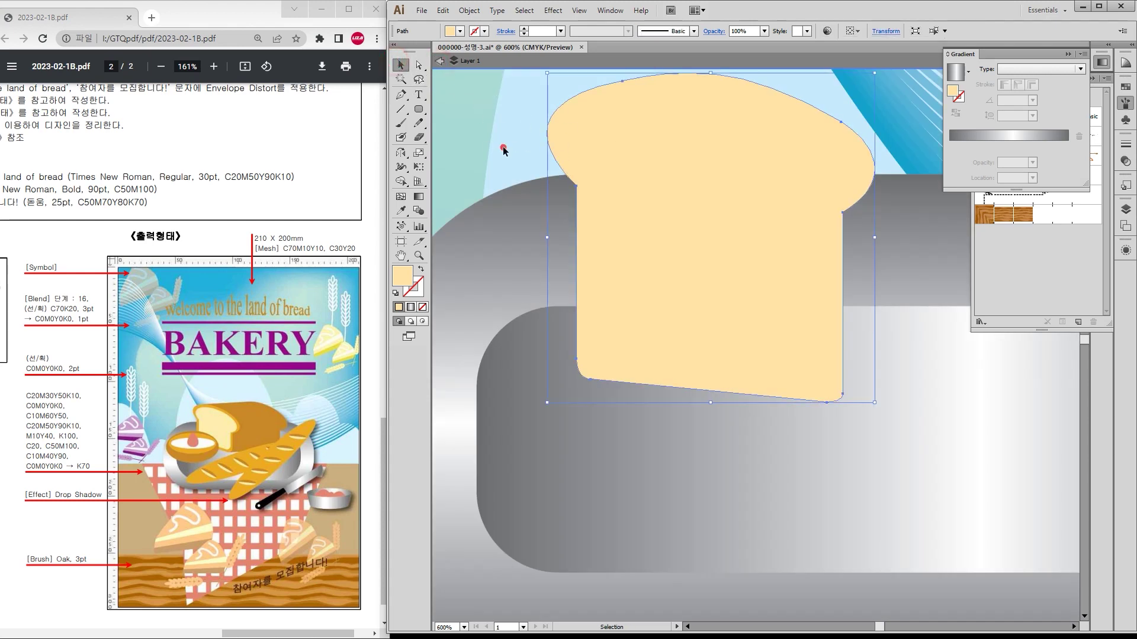
double_click(515, 133)
Step: Create an offset path of the bread slice at 1 mm with Miter joins and a miter limit of 4
click(614, 152)
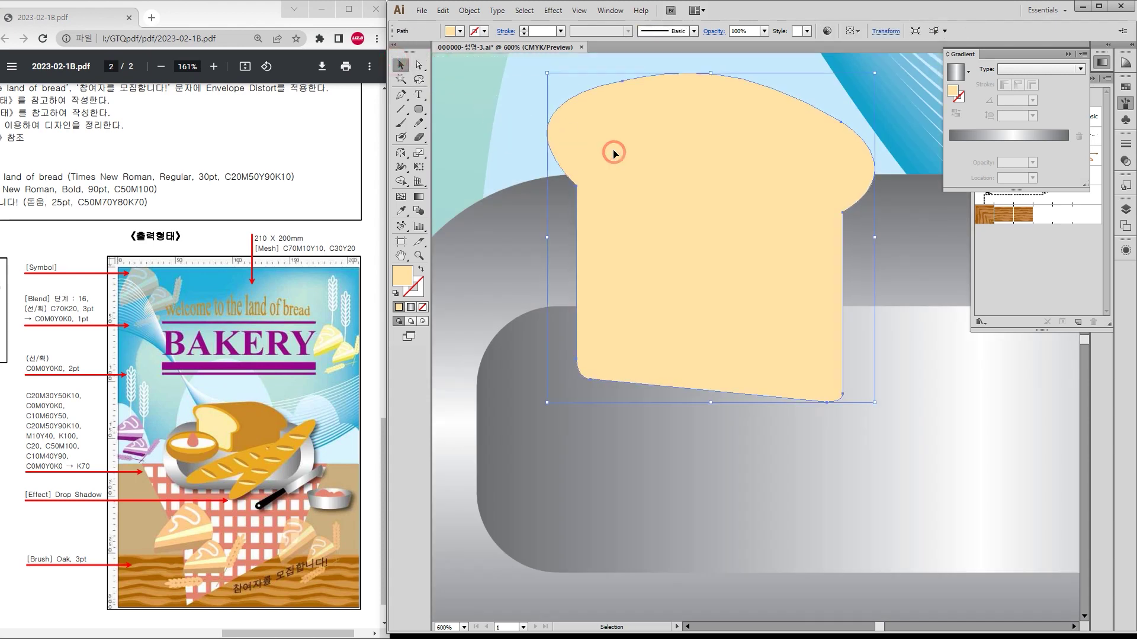
click(469, 11)
mouse_move(534, 250)
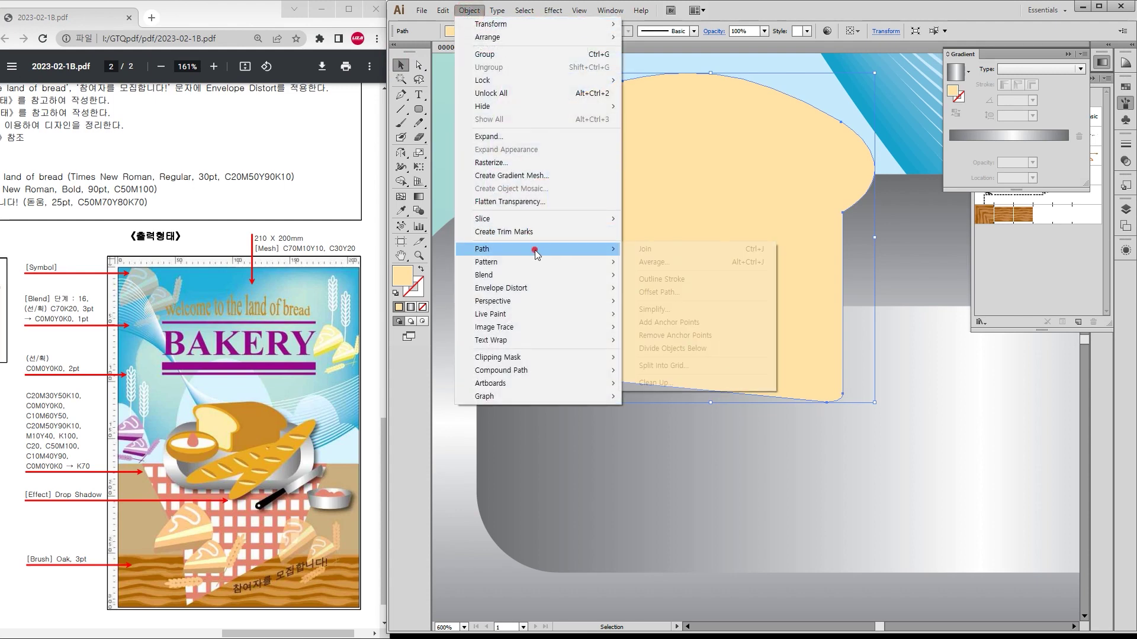
click(683, 293)
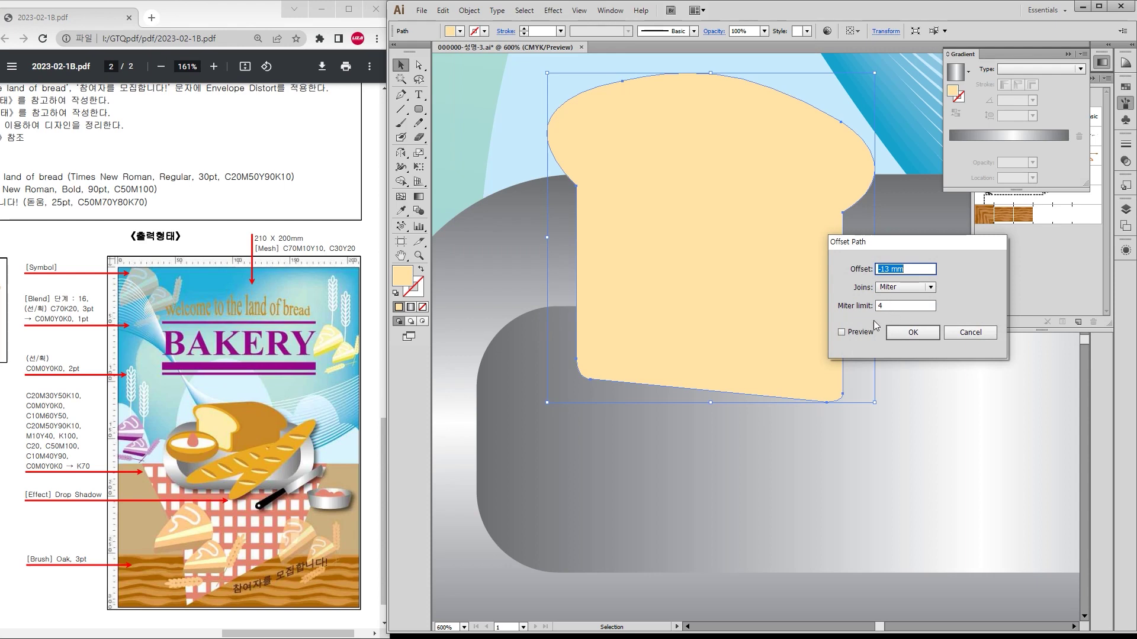
click(842, 332)
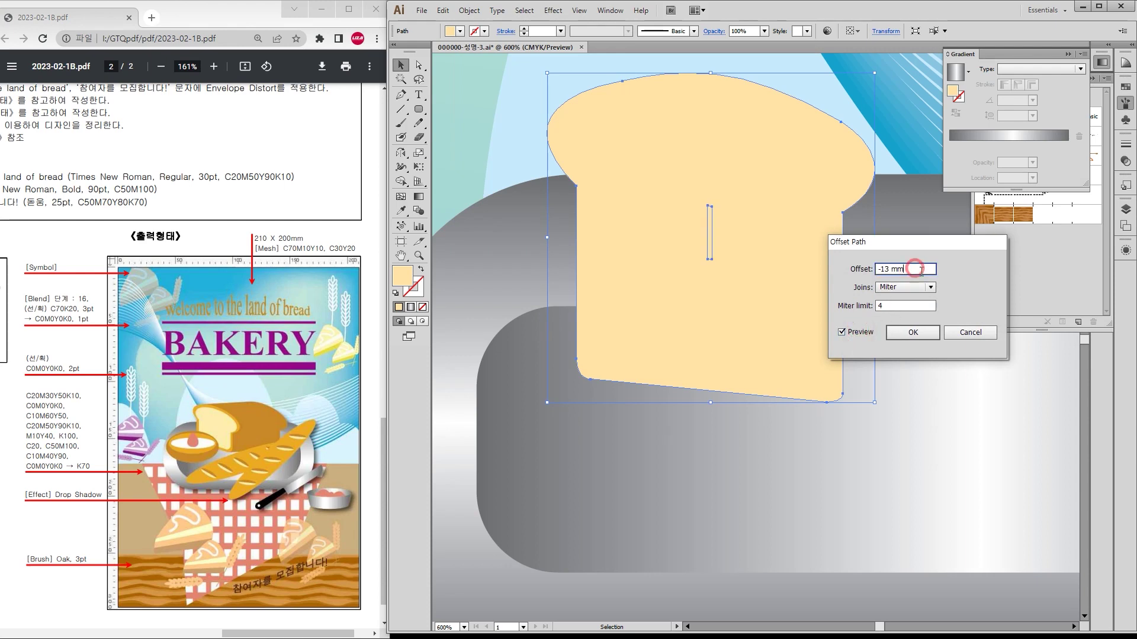
key(Up)
key(Up)
key(Up)
key(Up)
key(Up)
key(Up)
key(Up)
key(Up)
key(Up)
key(Up)
key(Up)
key(Up)
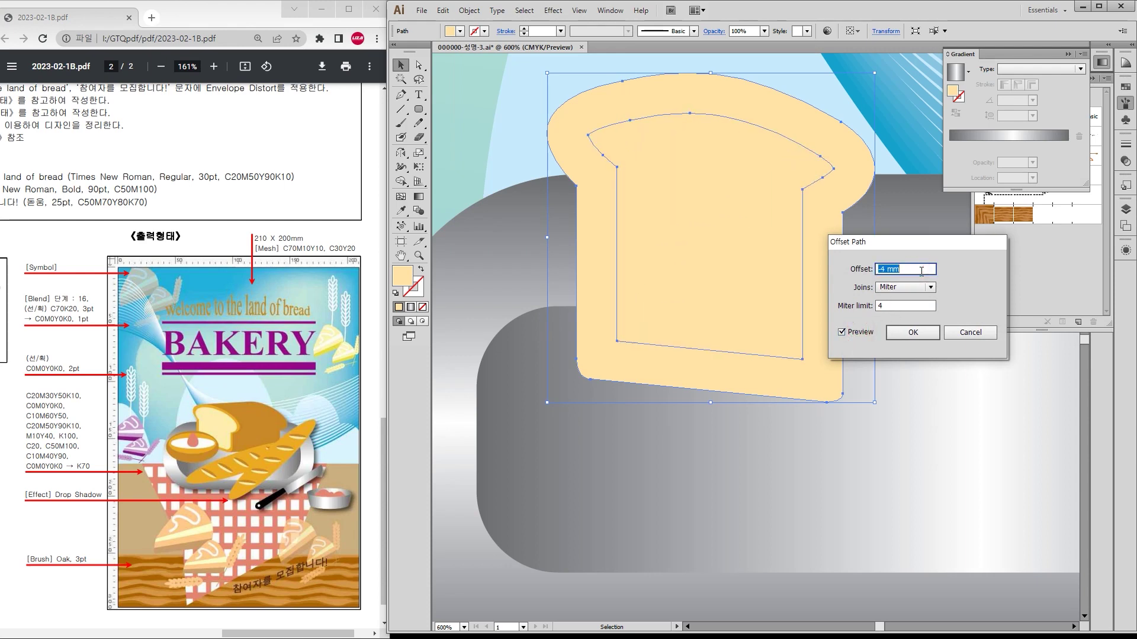
key(Up)
key(Up)
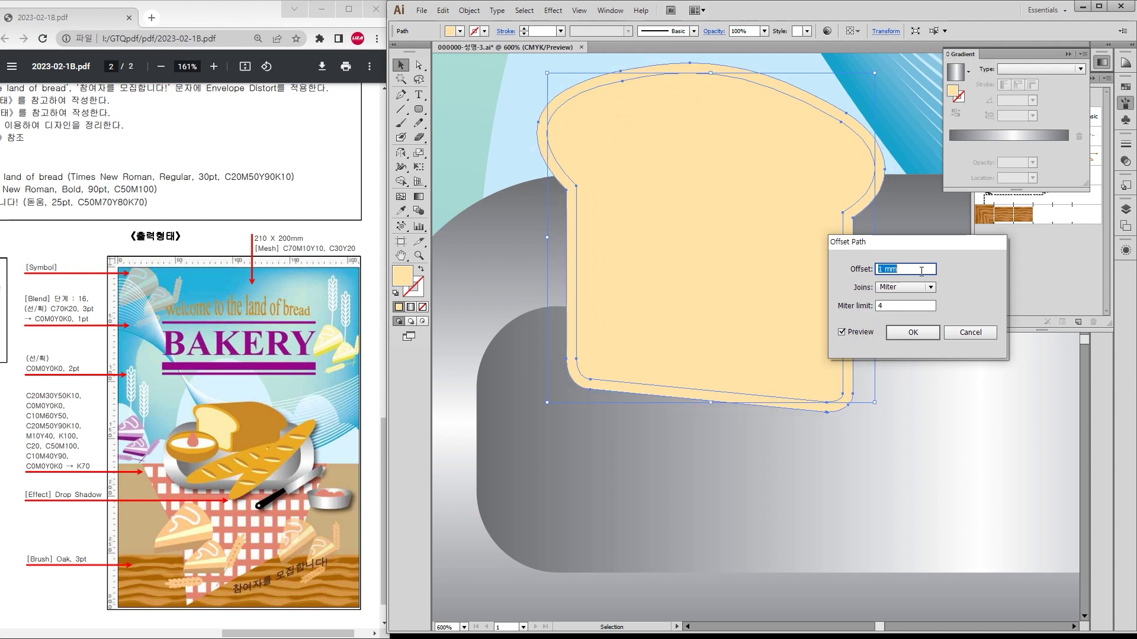
click(910, 332)
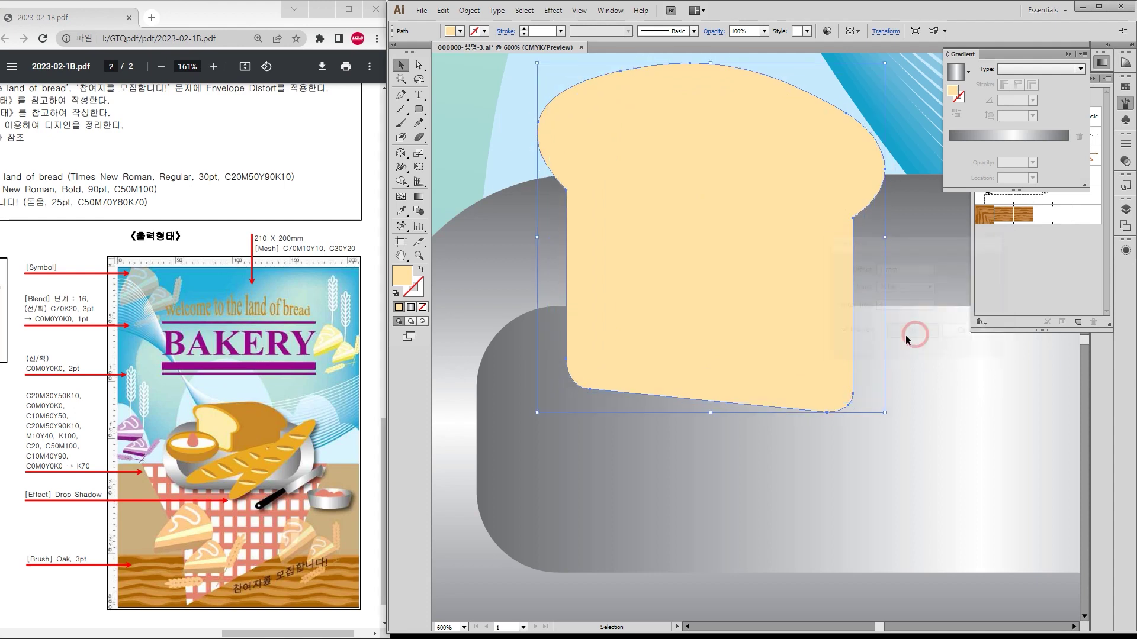
Step: Fill the offset bread outline with the brown colour sampled from the swatch squares and enlarge it slightly to form the crust
key(alt)
alt+scroll(861, 339, down, 5)
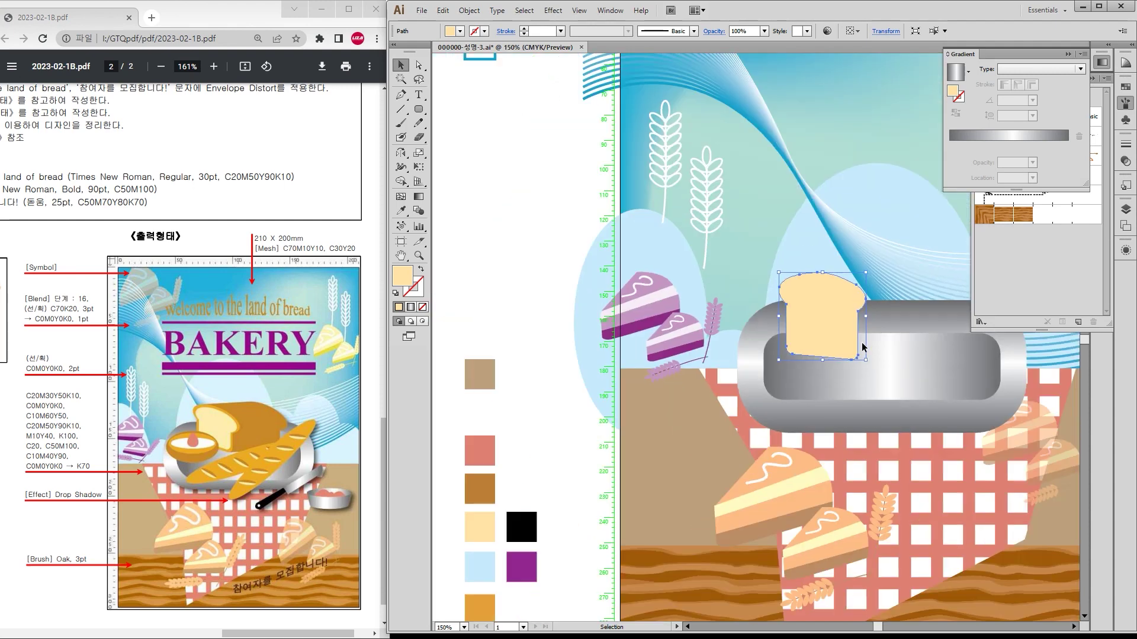
key(i)
click(609, 443)
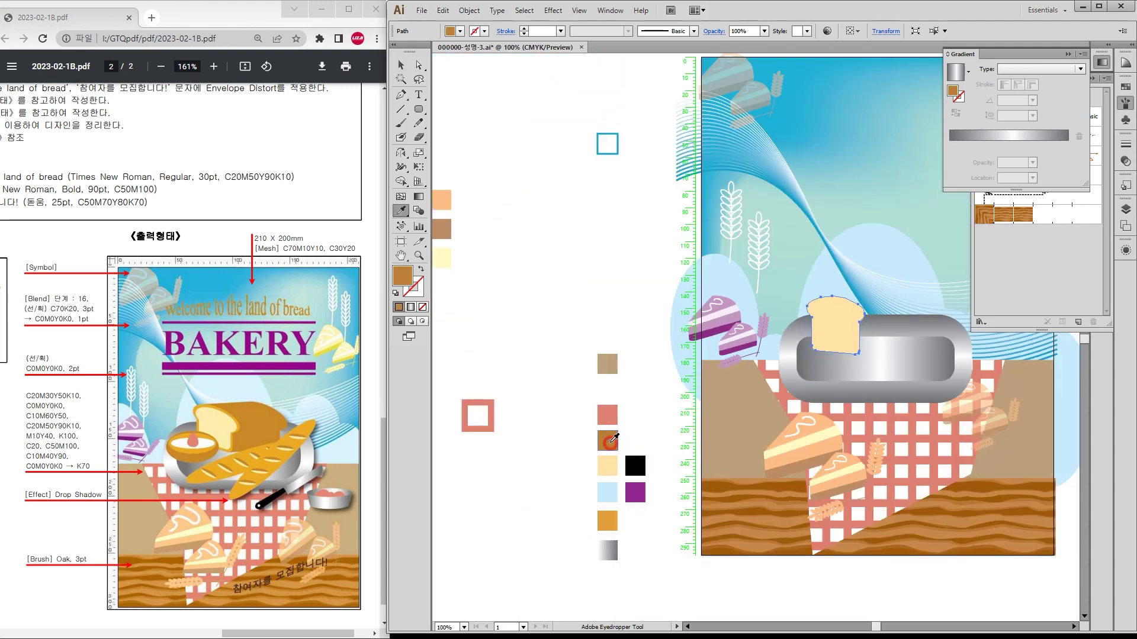
click(400, 65)
alt+scroll(905, 336, up, 2)
alt+scroll(759, 248, up, 1)
drag(740, 173, 747, 171)
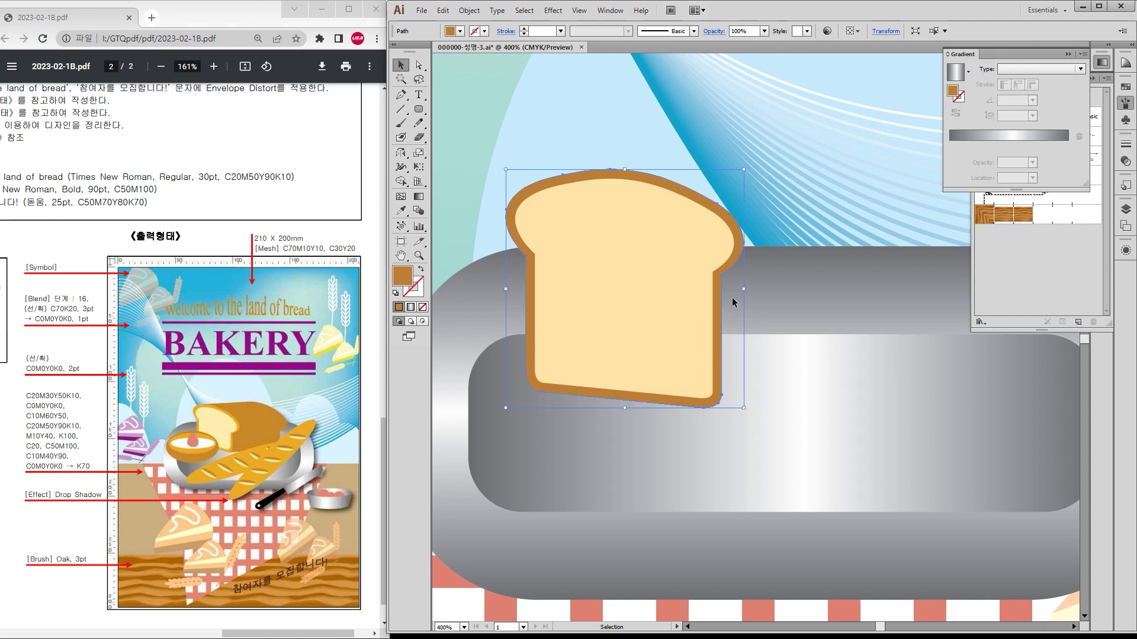
Step: Duplicate the orange crust outline behind the bread slice and place the copy up and to the right, over the tray's rear edge
click(785, 292)
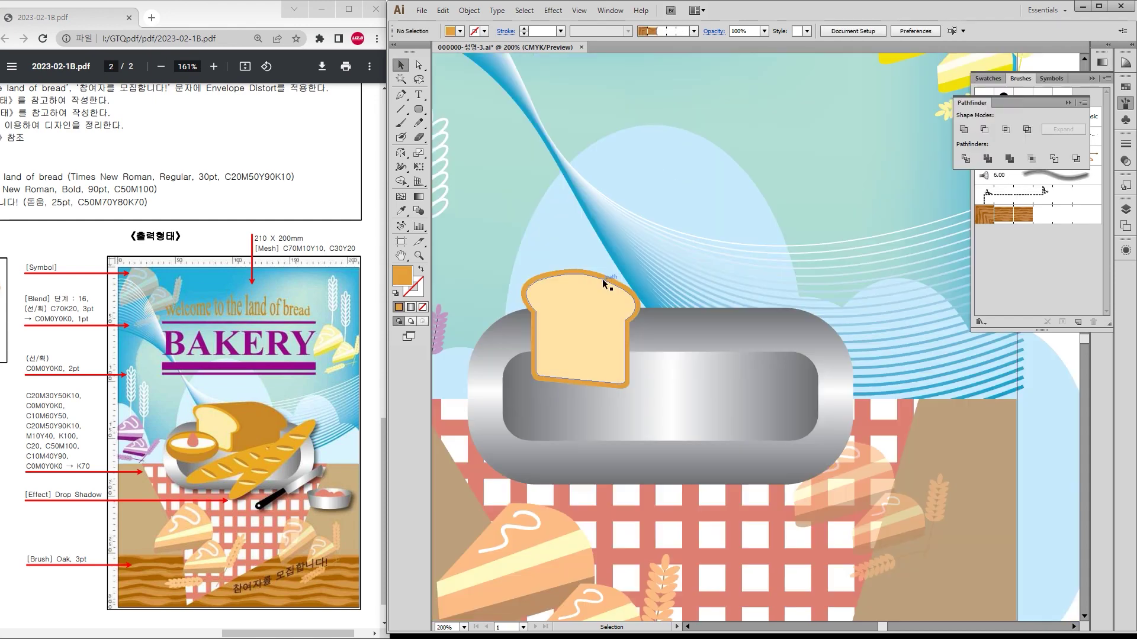
click(609, 274)
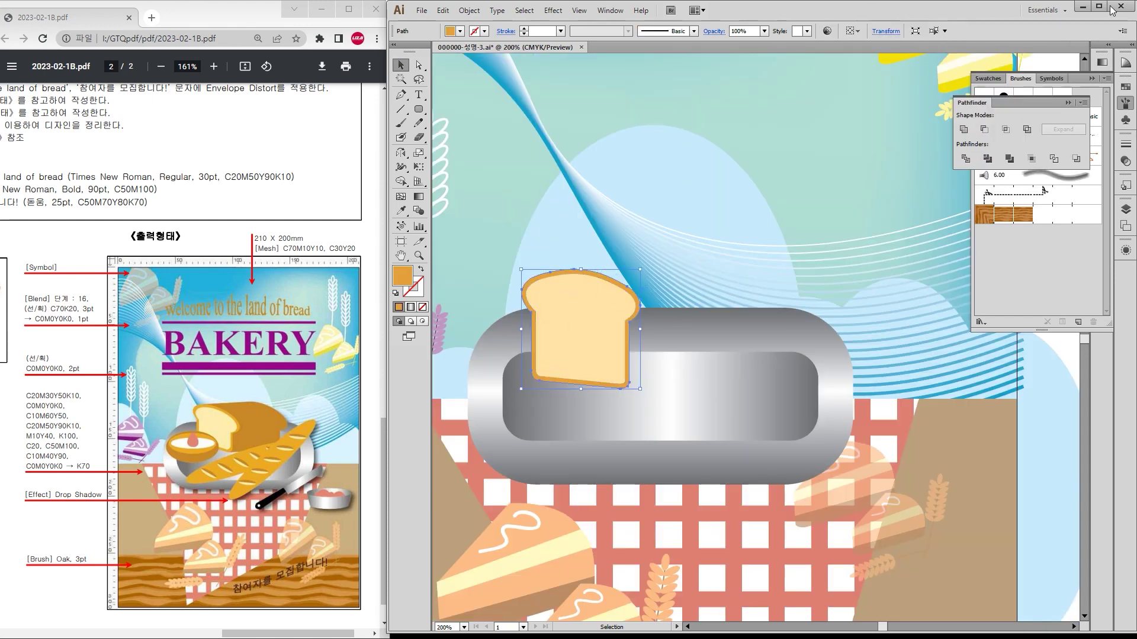
key(a)
key(v)
drag(624, 288, 773, 253)
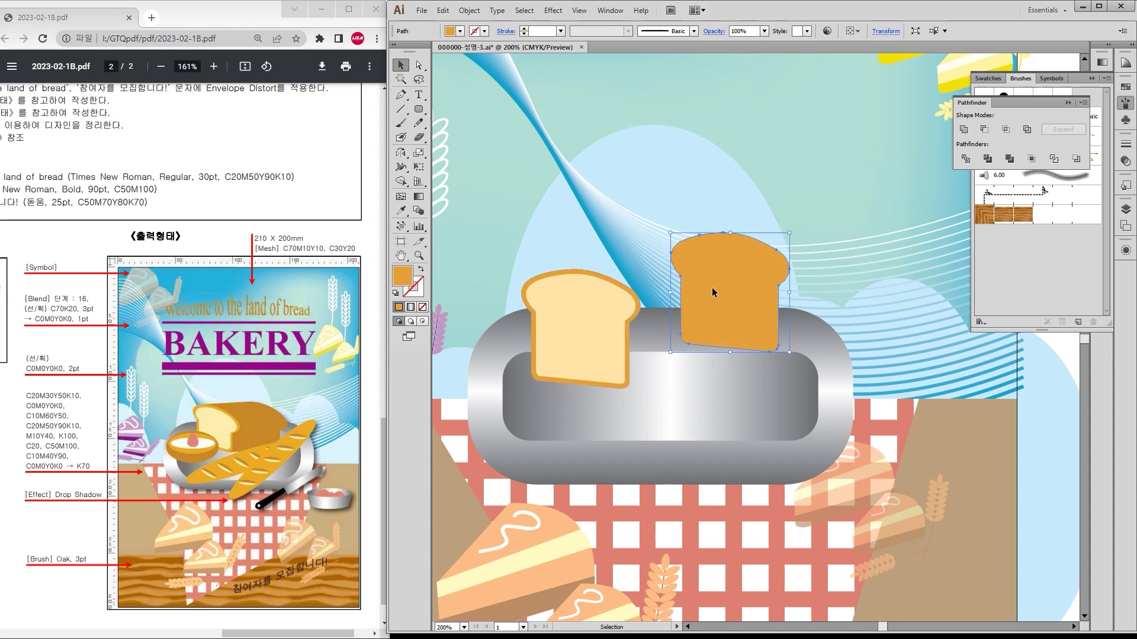
Step: Blend the crust outline with its copy using Specified Steps of 40 to form the loaf's body
shift+click(628, 288)
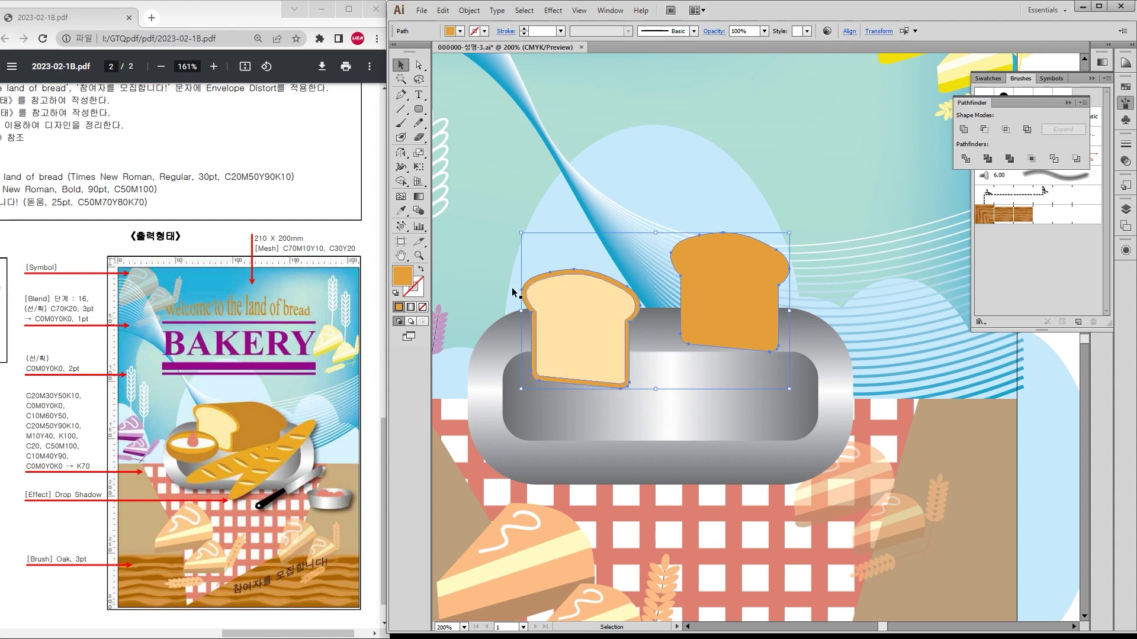
key(ctrl+alt+b)
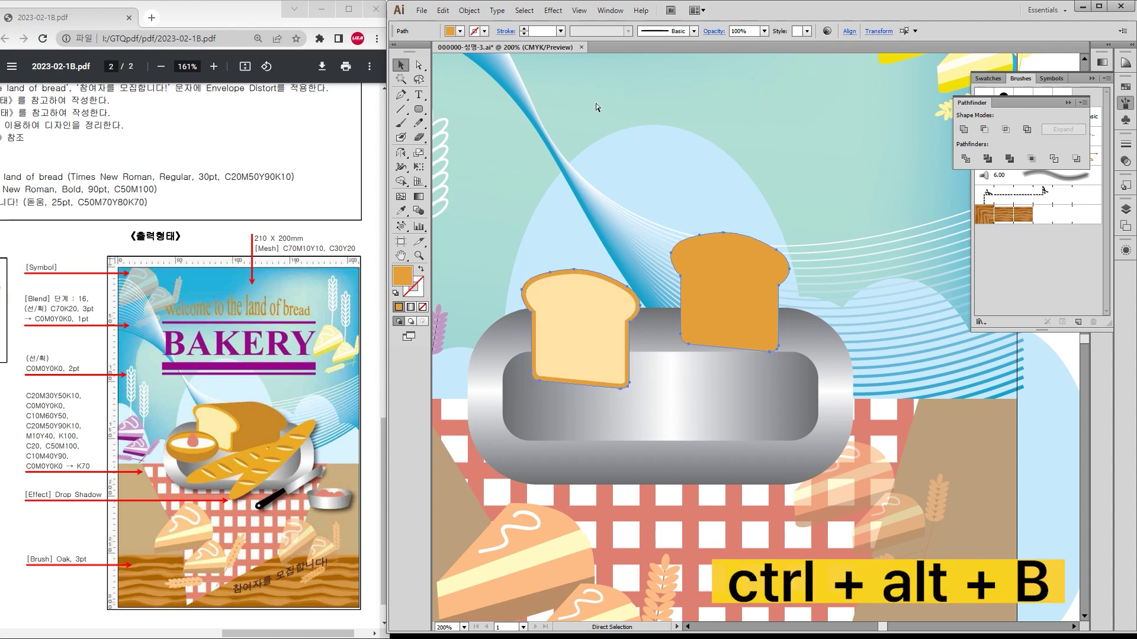
key(ctrl+alt+b)
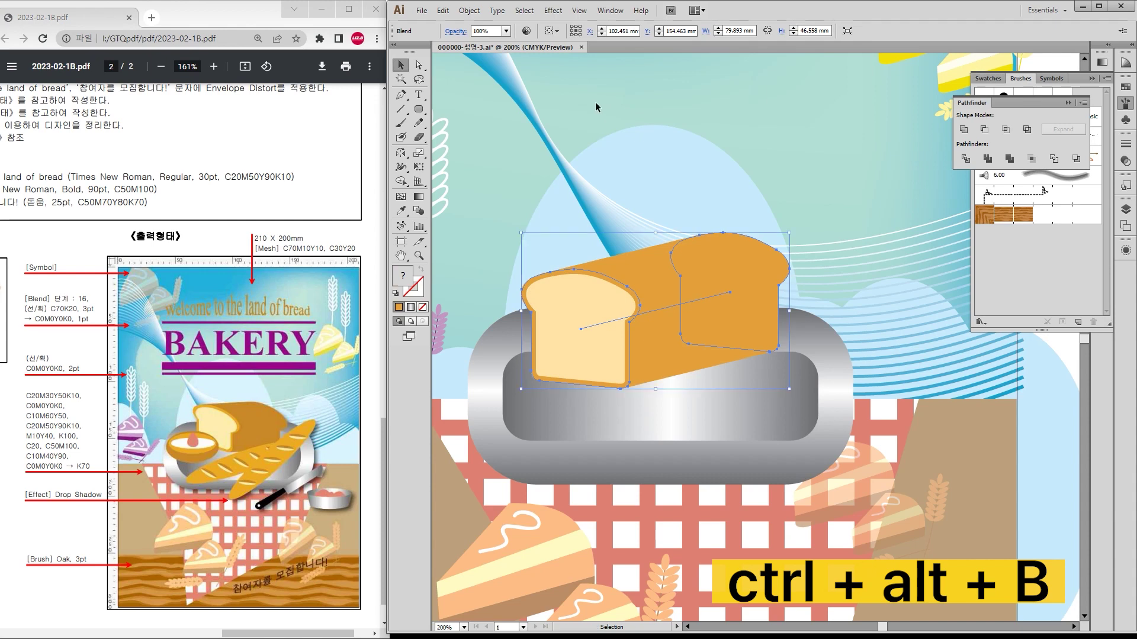
double_click(419, 210)
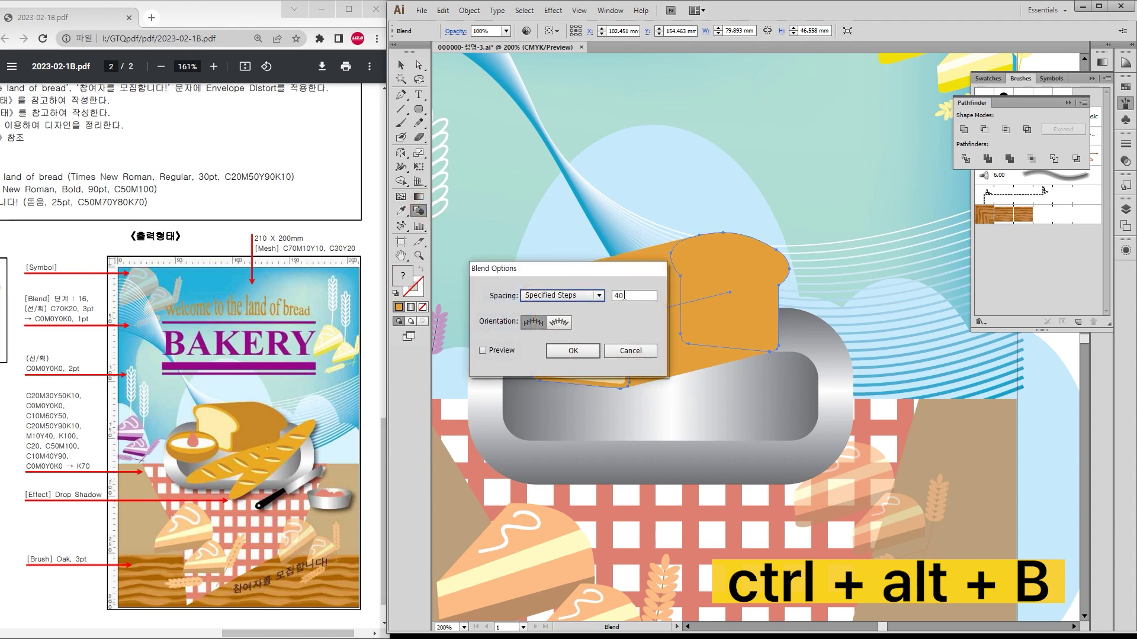
click(589, 358)
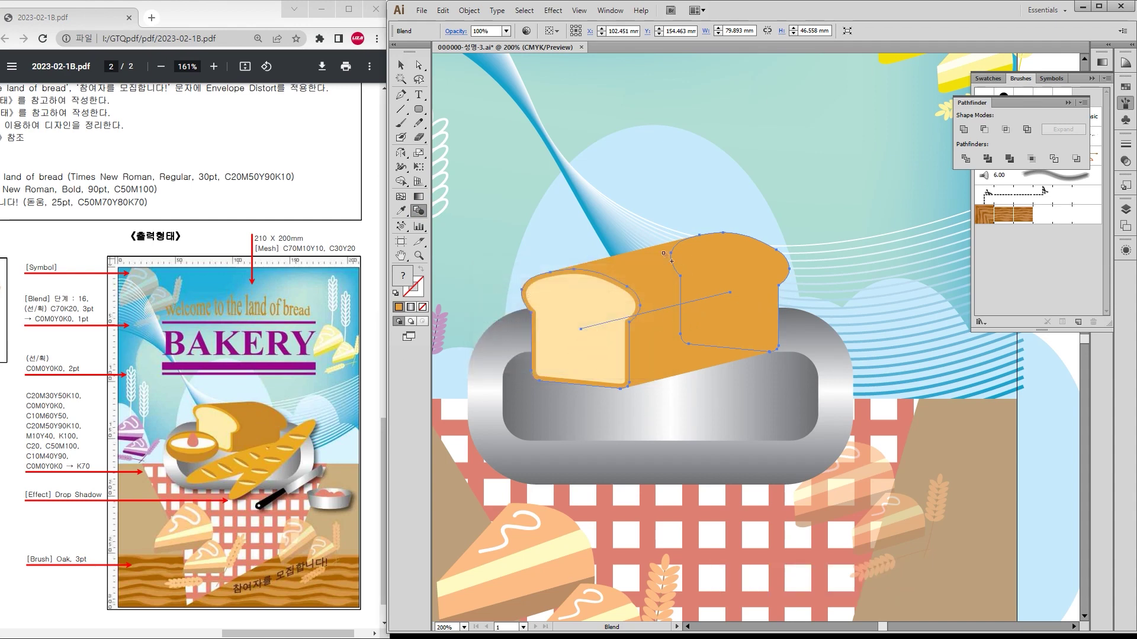
Step: Isolate the loaf blend, move its rear crust shape down and slightly right, and leave the blend's isolation
click(401, 65)
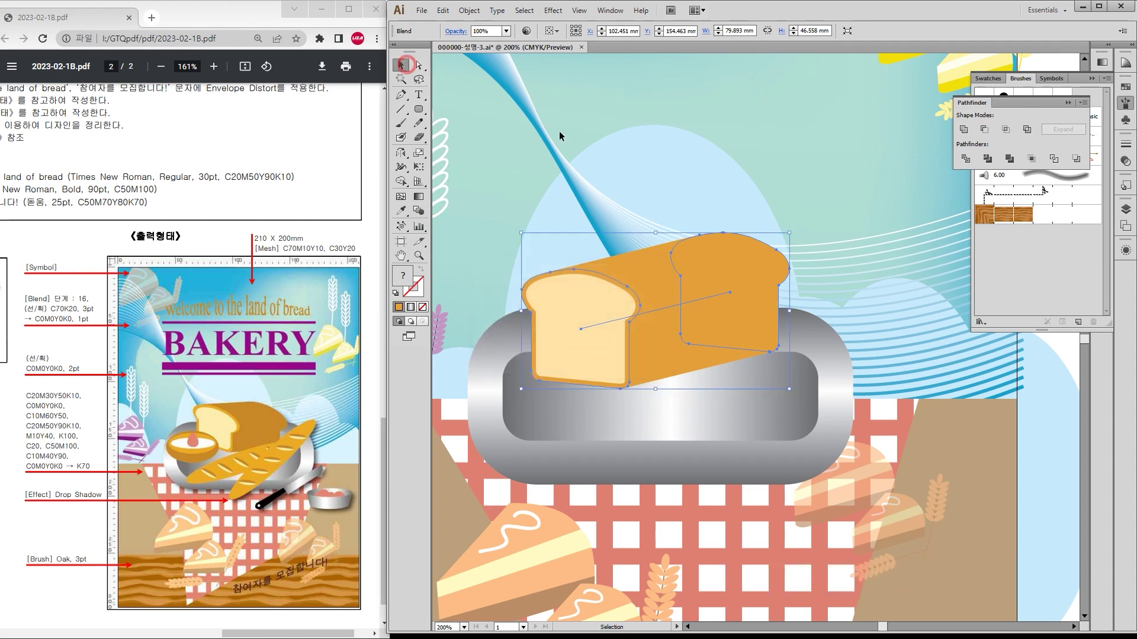
double_click(755, 280)
click(757, 281)
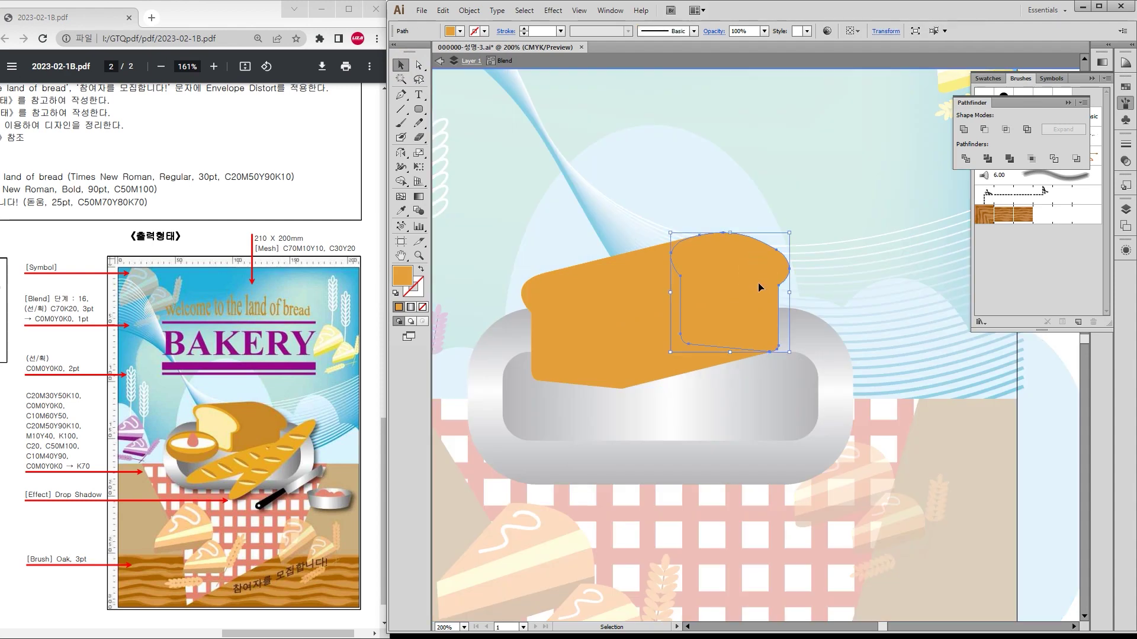
drag(753, 267, 760, 300)
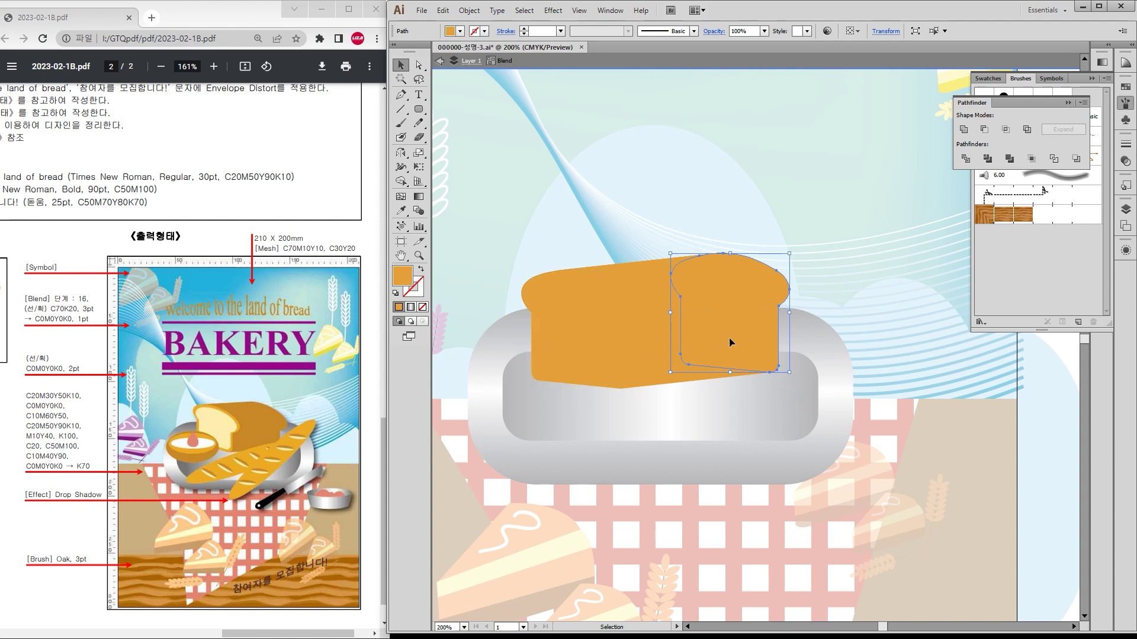
drag(730, 342, 736, 341)
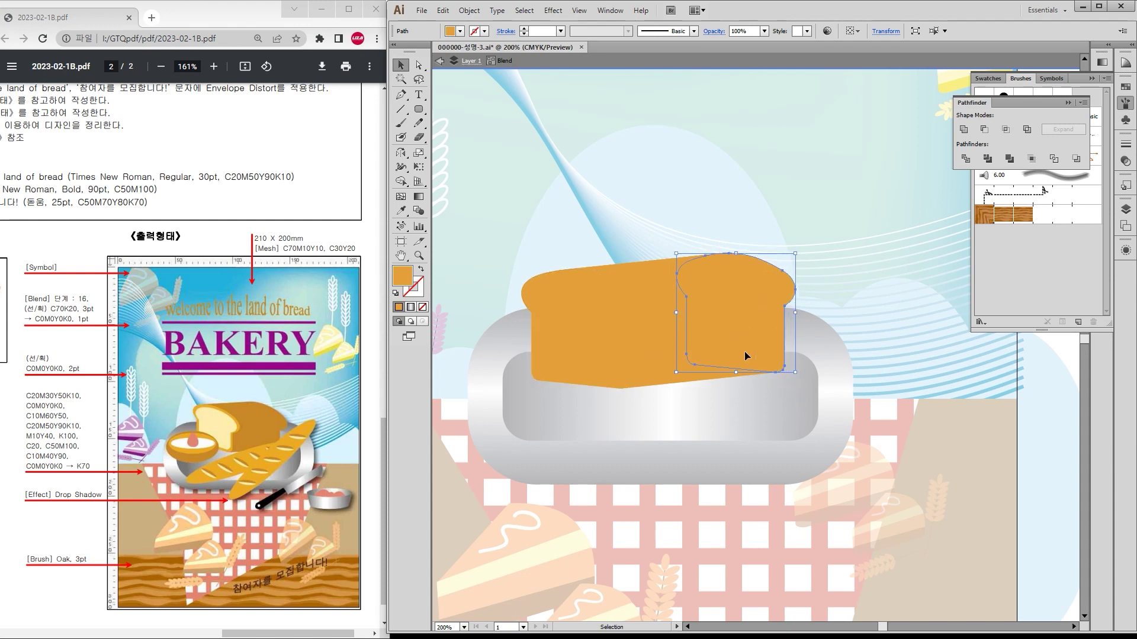
click(439, 64)
Step: Expand the loaf blend with Object and Fill, then unite the resulting shapes into one loaf silhouette
click(681, 322)
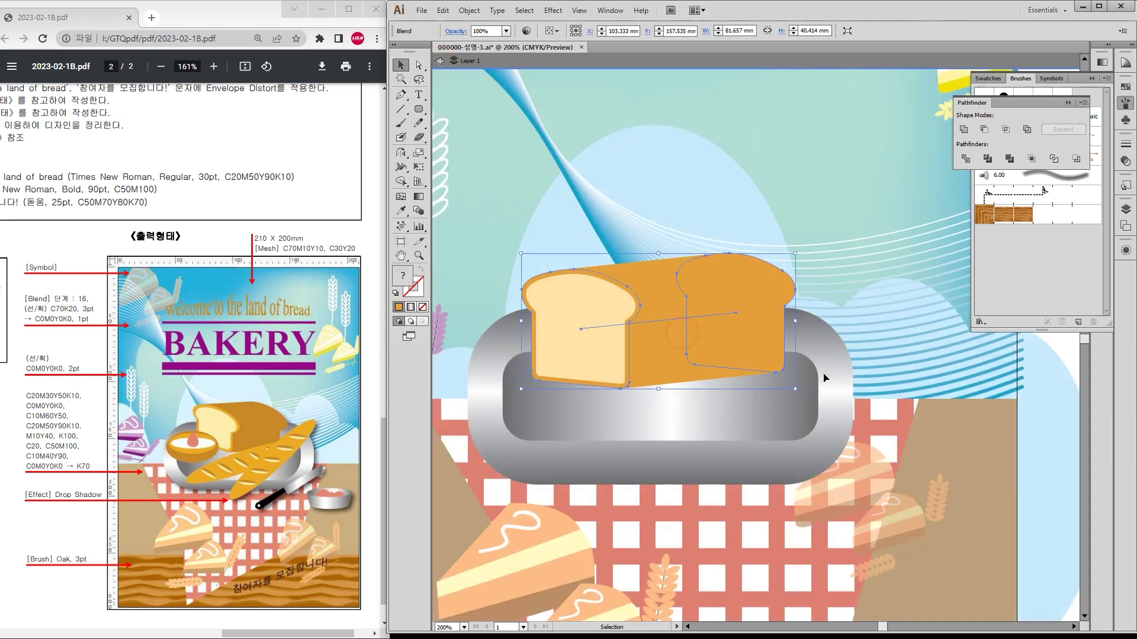
click(468, 11)
click(477, 139)
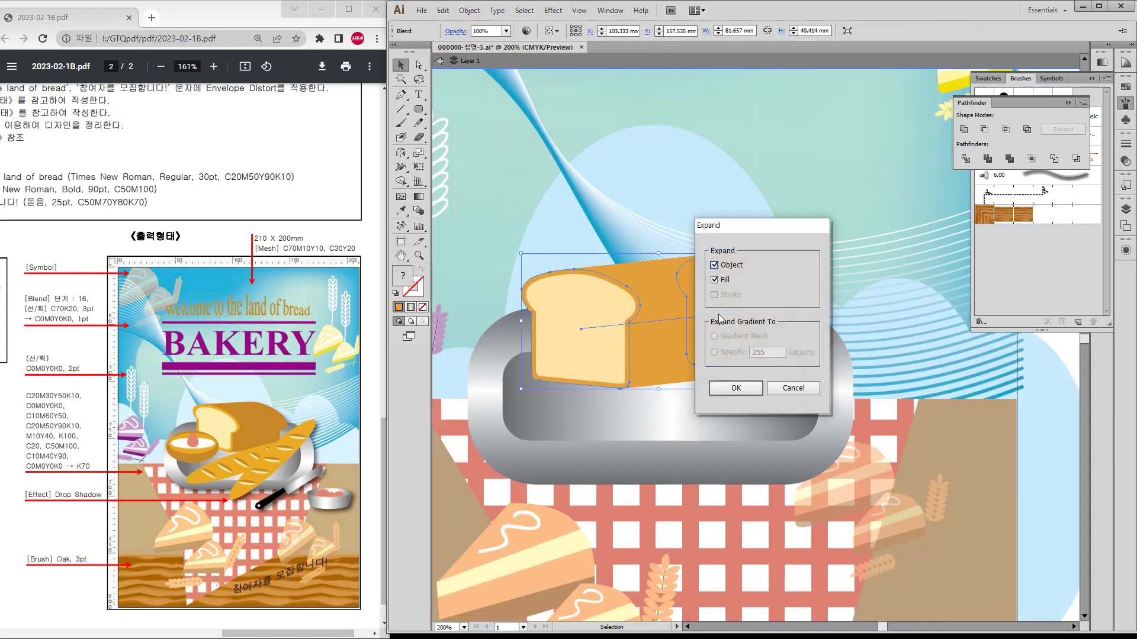
click(734, 388)
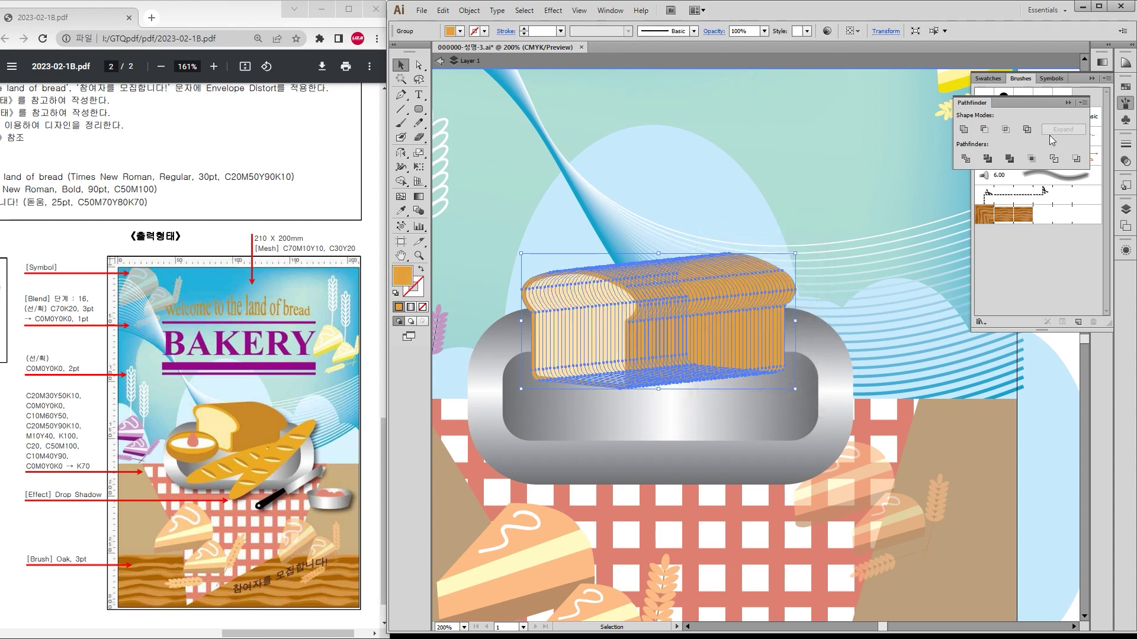
click(965, 131)
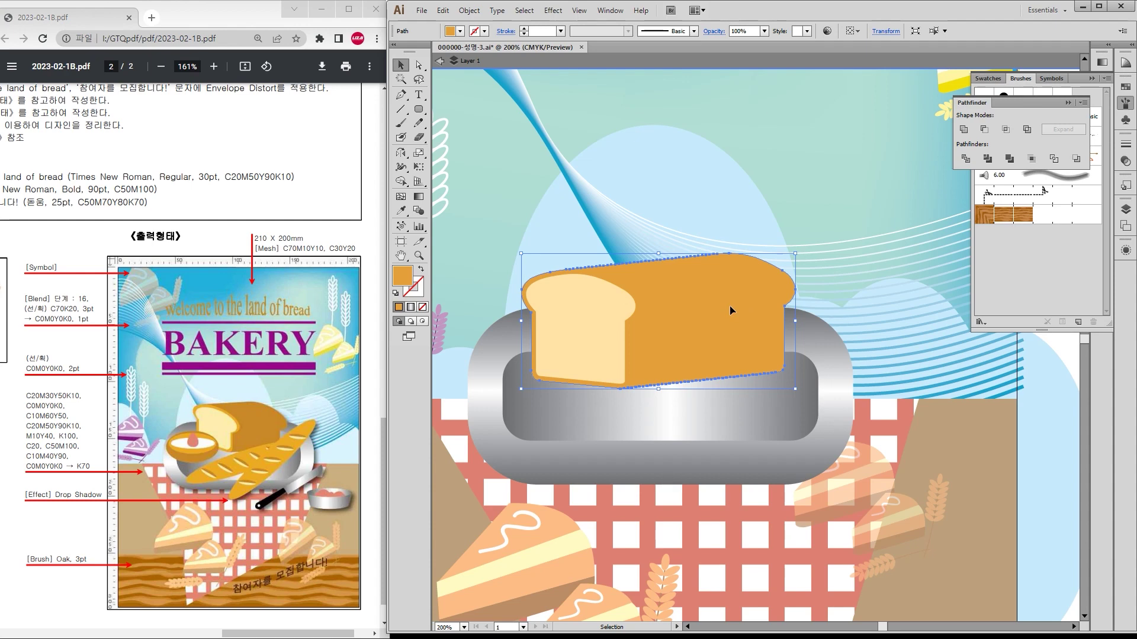
Step: Fill the united loaf body with the dark brown sampled from the swatch squares beside the artboard and leave isolation mode
scroll(698, 338, down, 3)
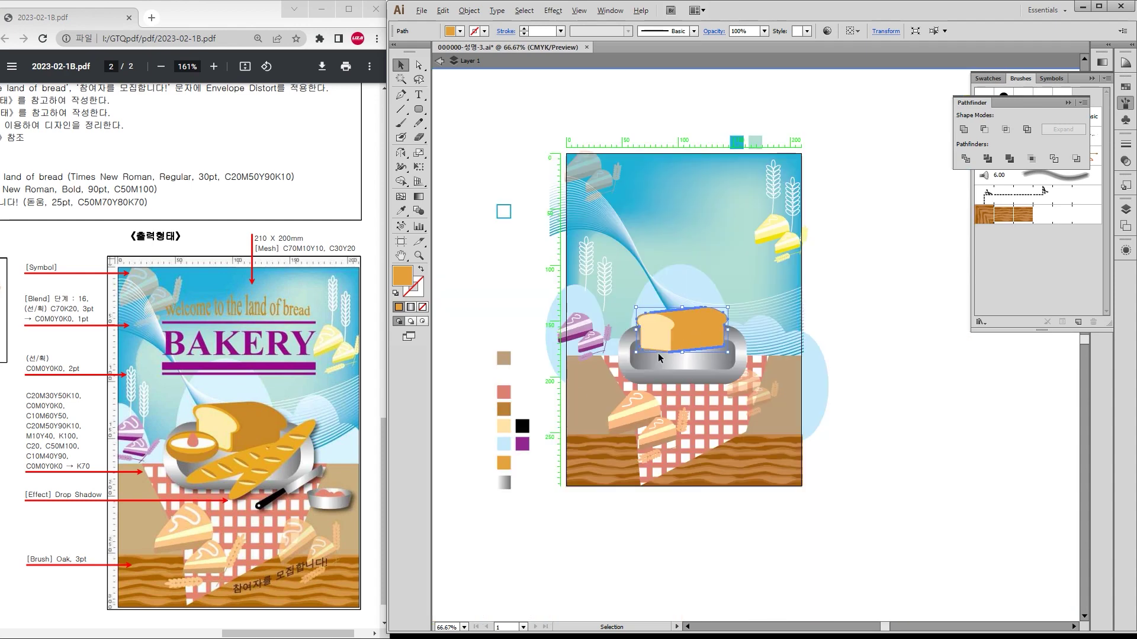
key(i)
click(504, 408)
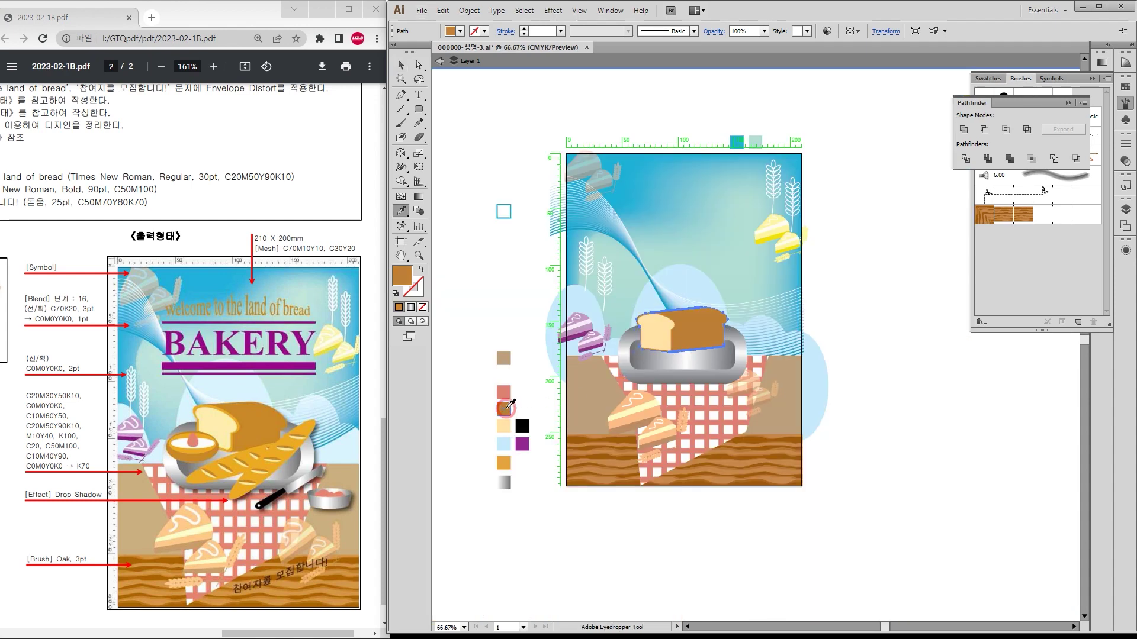
key(v)
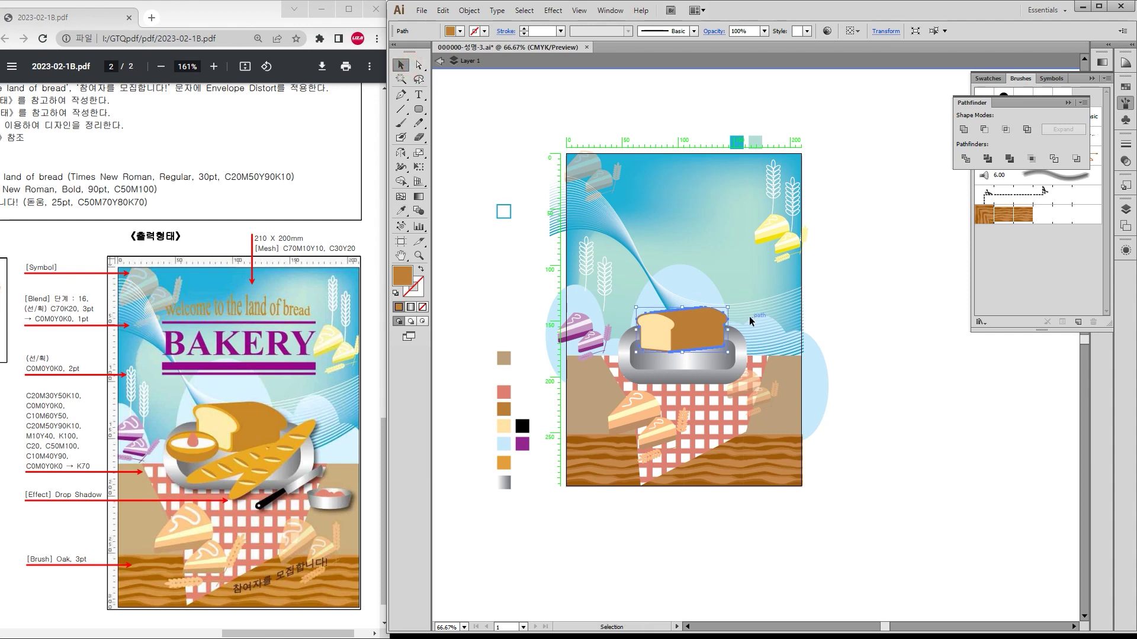
scroll(746, 323, up, 2)
key(Escape)
key(Escape)
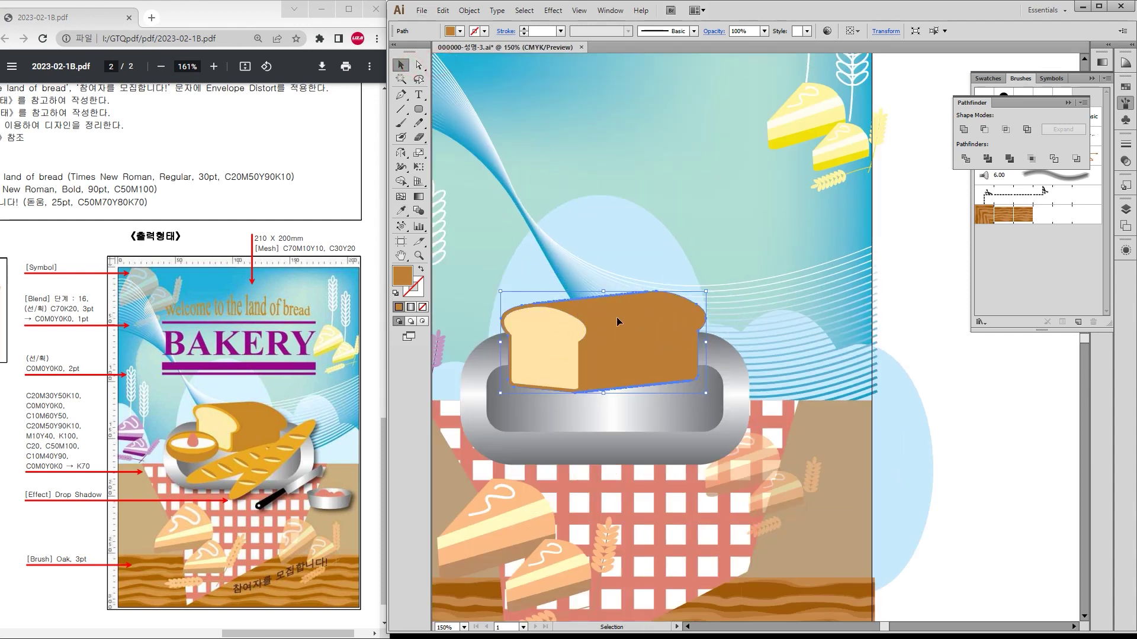
Step: Send the brown loaf body backward behind the orange crust outline of the front slice and deselect it
key(a)
key(v)
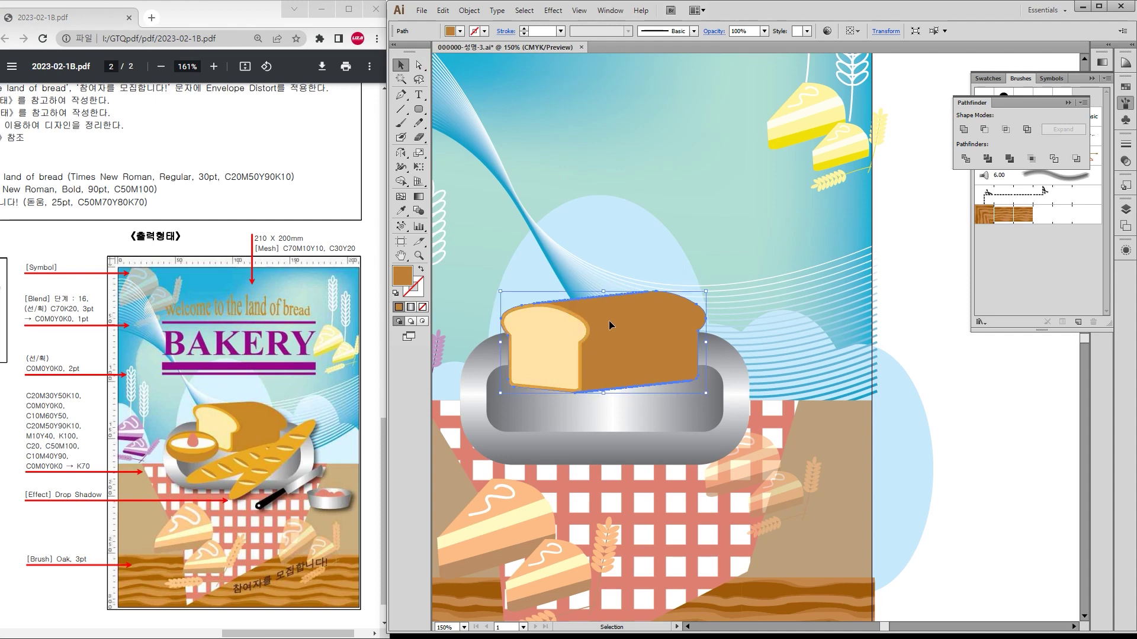
key(ctrl+bracketleft)
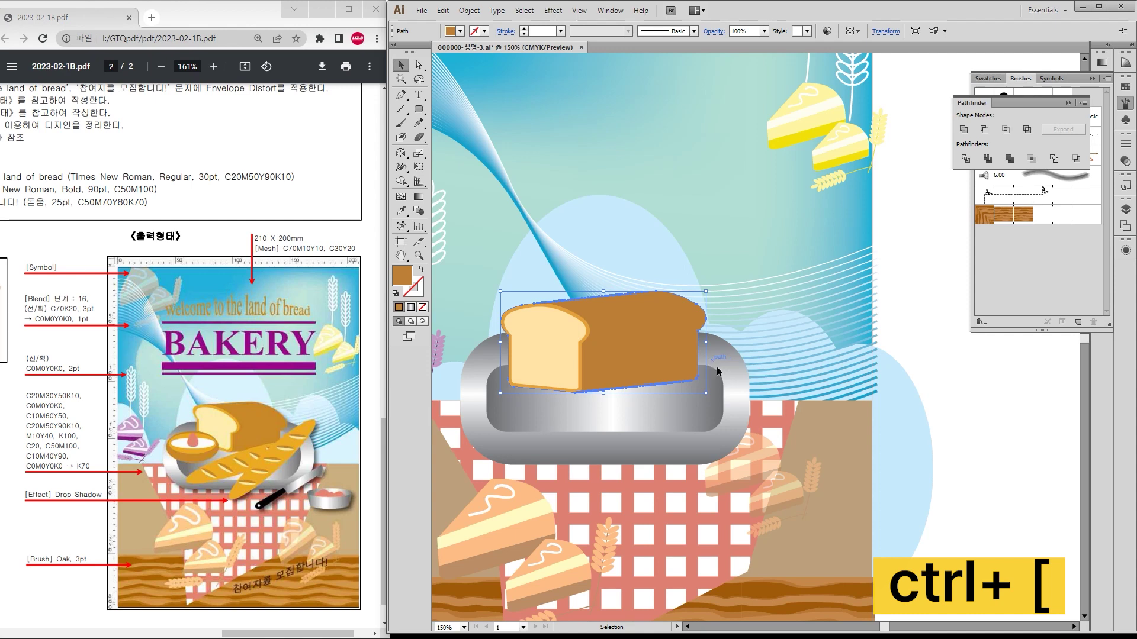
click(982, 446)
Step: Draw a brown ellipse about 40 mm wide on the tray's lower-left part, below the bread slice
drag(651, 417, 736, 337)
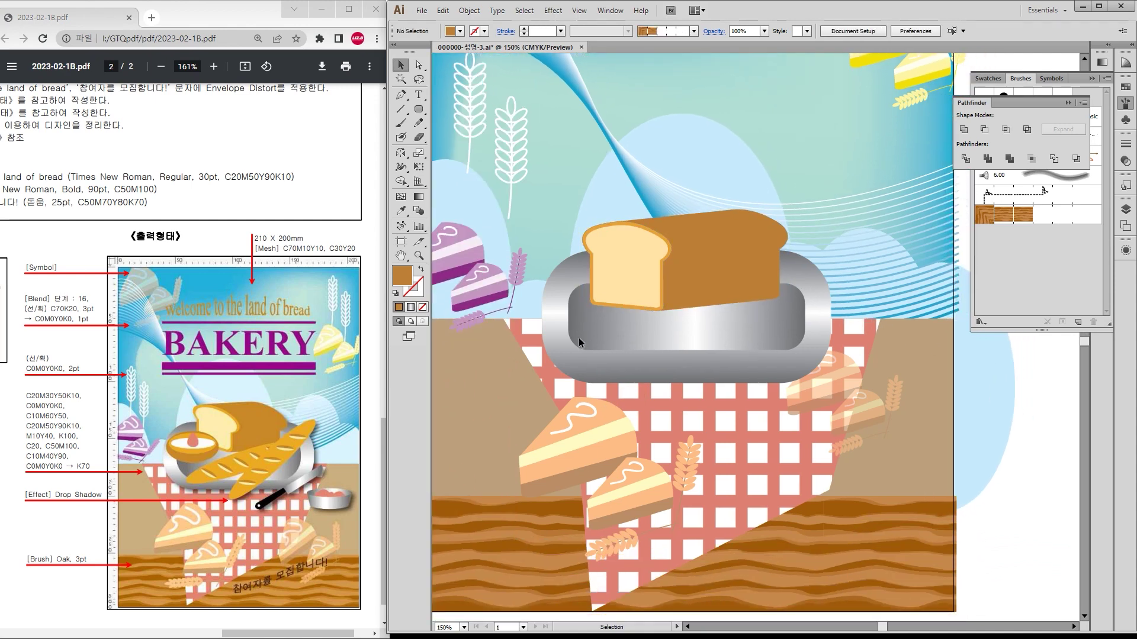
alt+scroll(616, 348, up, 1)
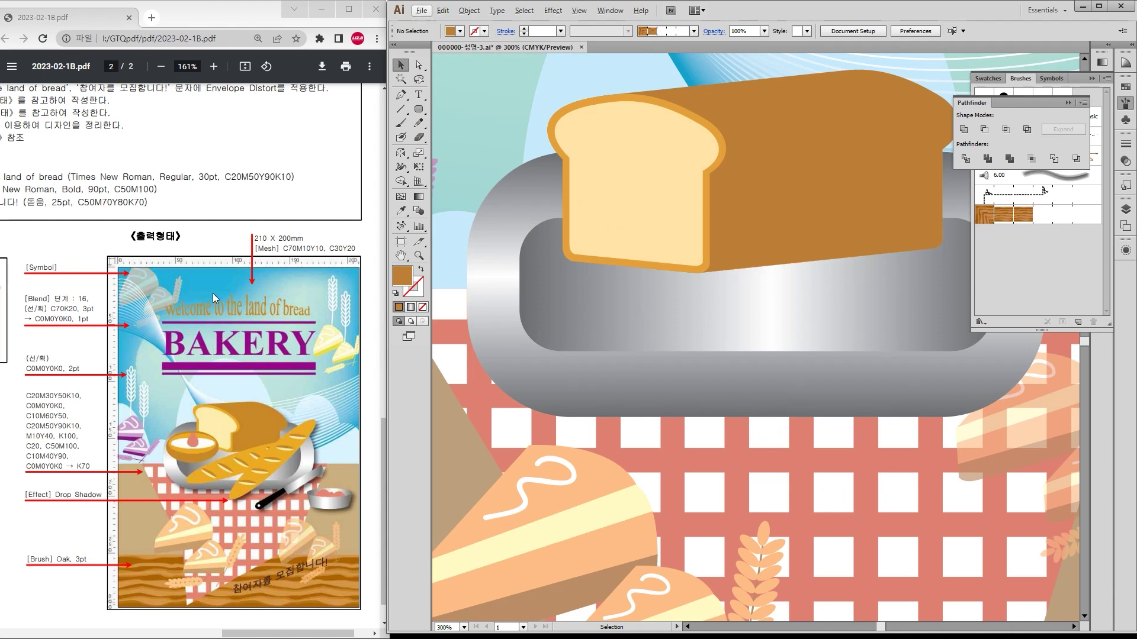
drag(418, 108, 479, 147)
drag(688, 364, 723, 392)
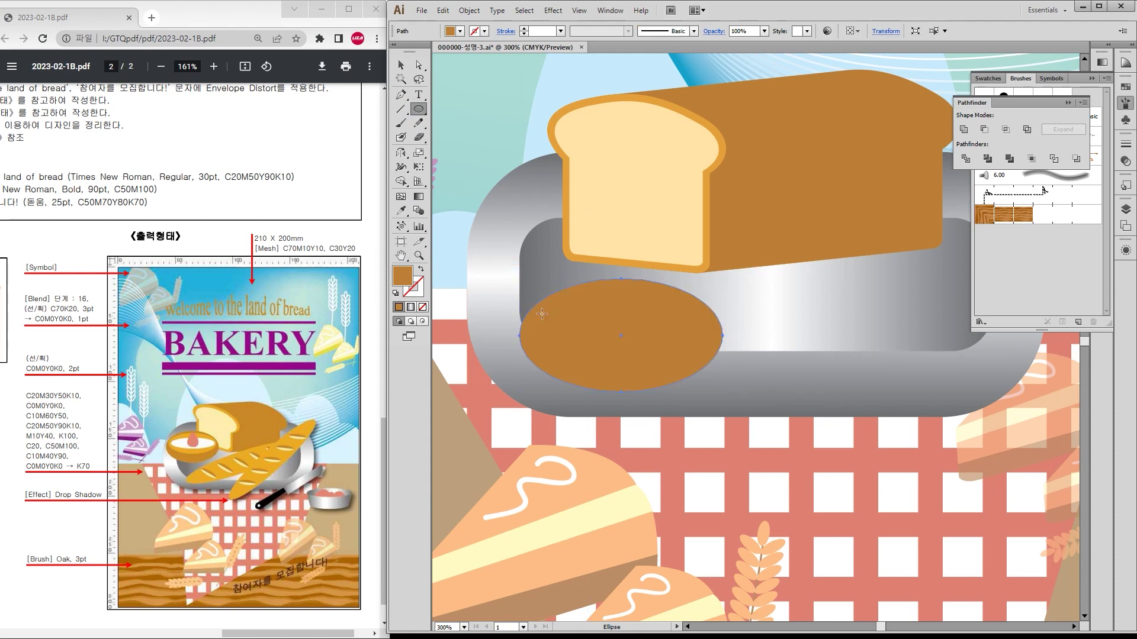
Step: Paste a copy of the brown ellipse in front and flatten it about its centre to about 16 mm high
key(ctrl+c)
key(ctrl+f)
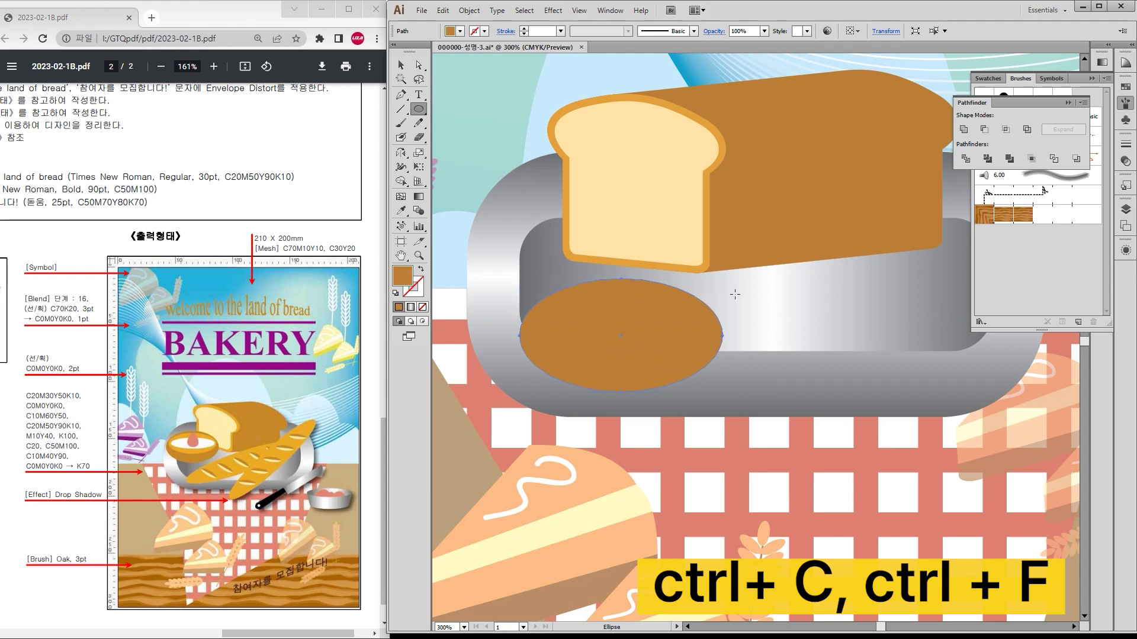
click(400, 65)
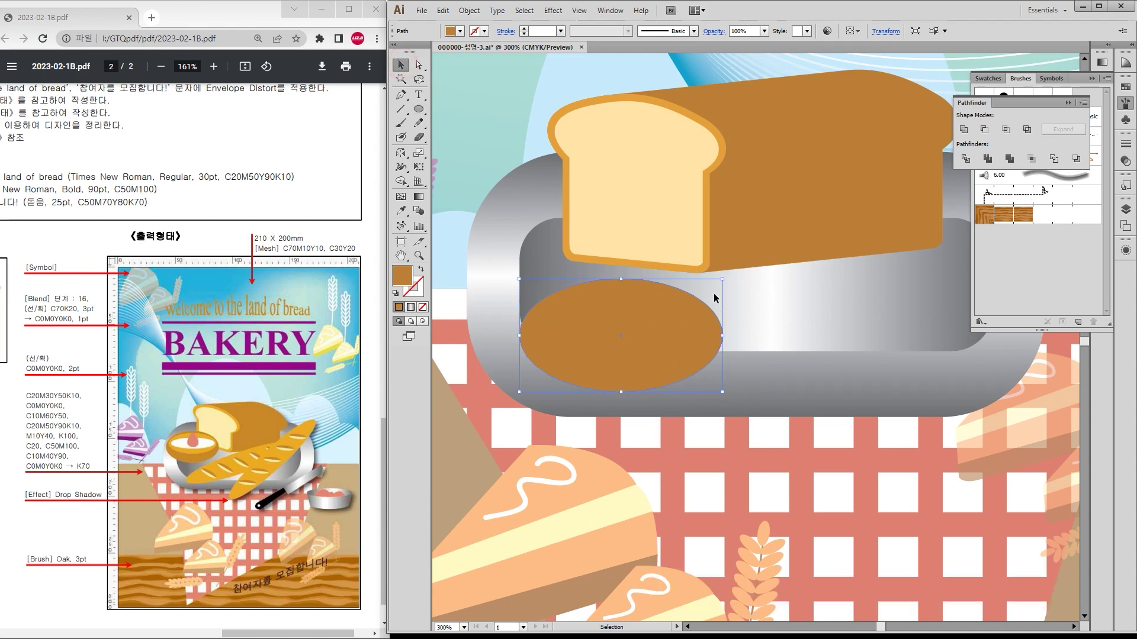
drag(722, 279, 719, 286)
key(ctrl+z)
drag(625, 280, 624, 294)
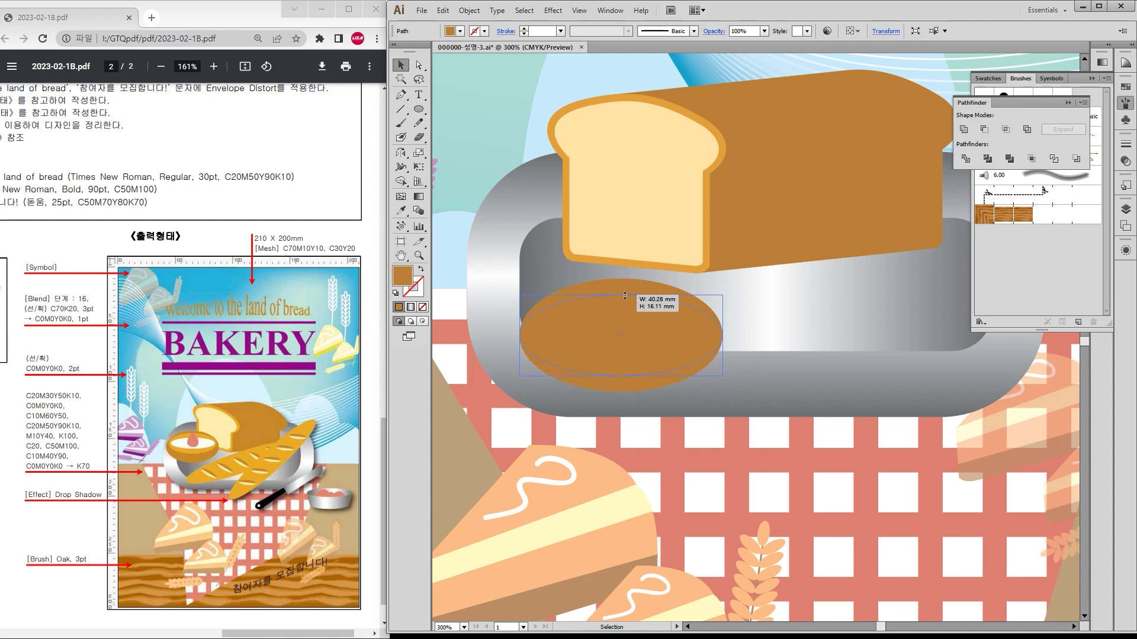
Step: Isolate the flattened ellipse, fill it with the orange sampled from the slice's crust, and leave isolation mode
double_click(649, 334)
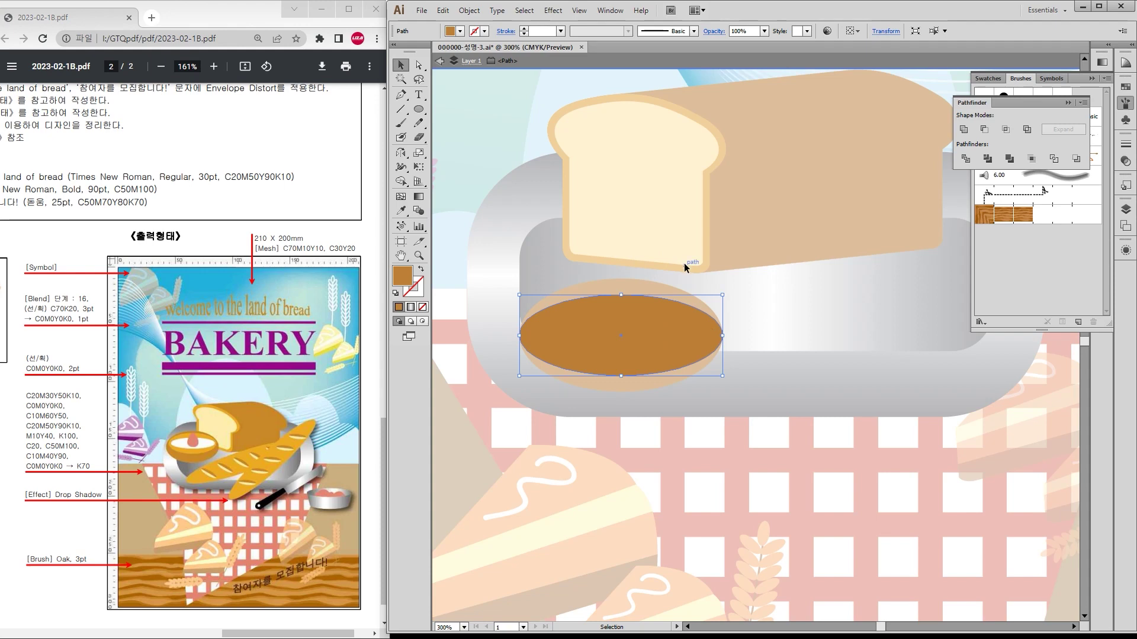
key(i)
click(712, 185)
key(v)
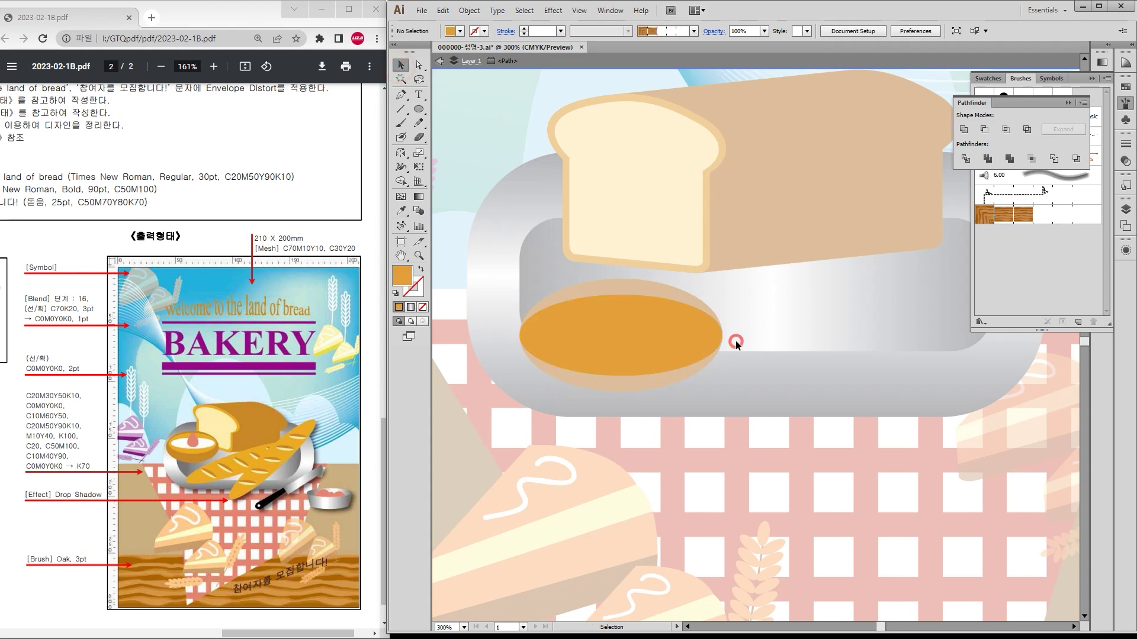
double_click(736, 339)
Step: Nudge the orange ellipse up slightly so more of the brown ellipse shows below it
click(678, 335)
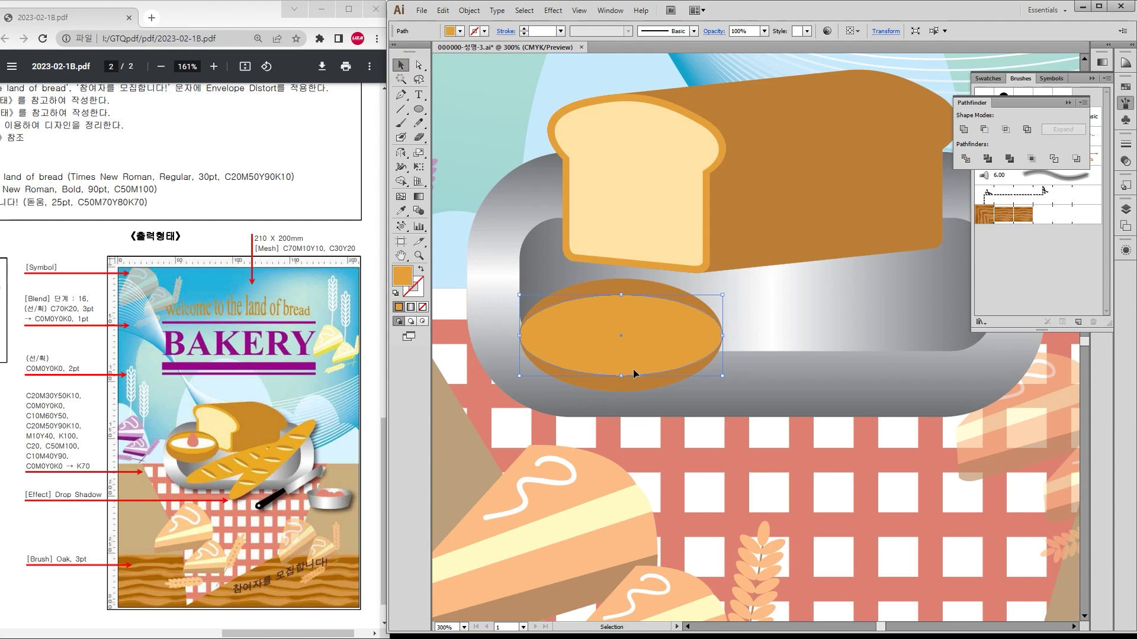
key(Up)
key(Up)
key(Up)
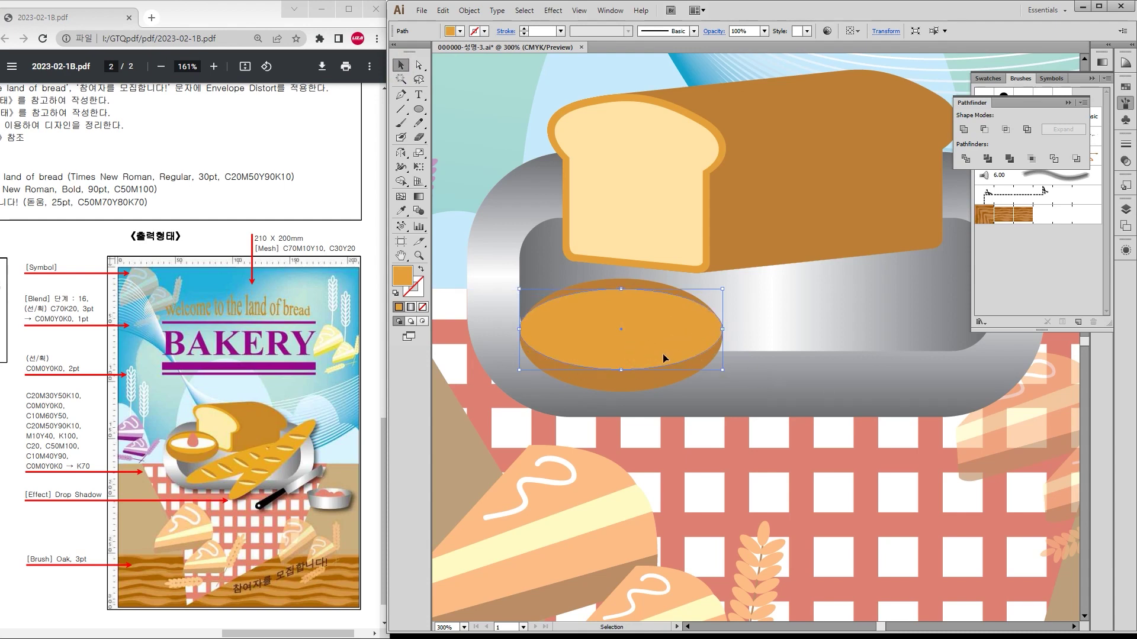
Step: Add a smaller, flatter copy of the orange ellipse inside it and fill the copy with sampled white
key(a)
key(v)
drag(621, 371, 583, 326)
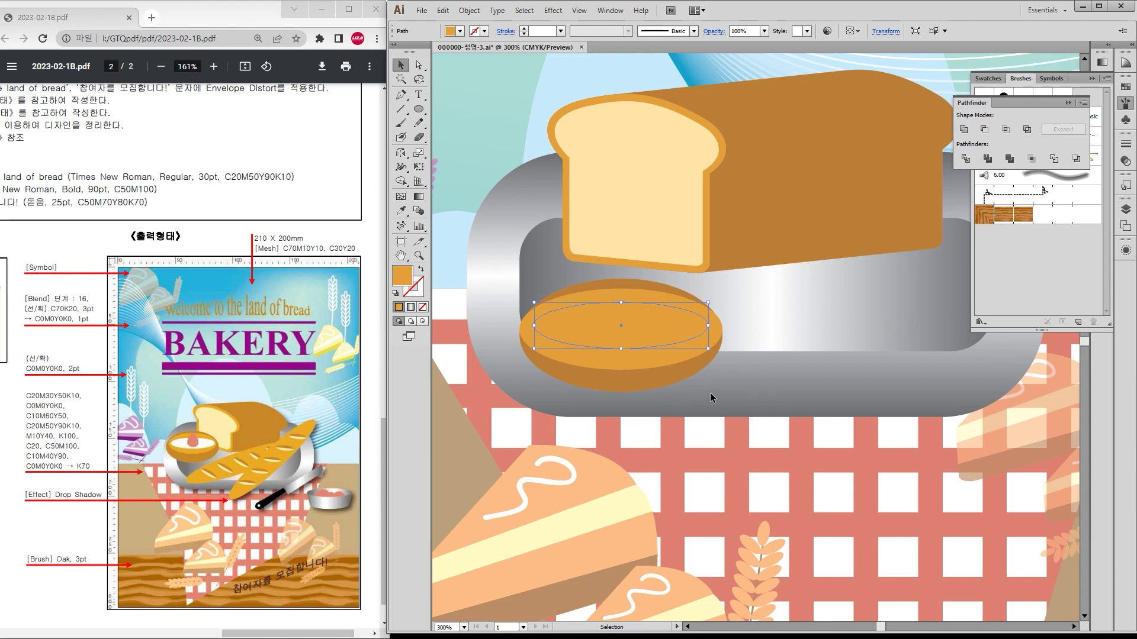
alt+scroll(712, 386, down, 2)
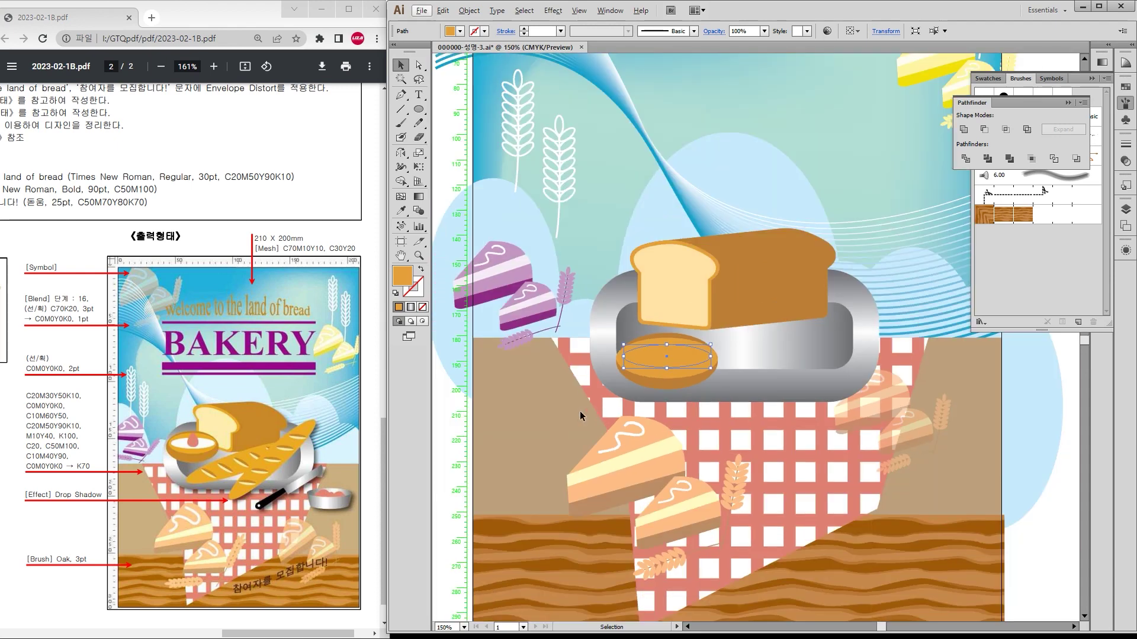
key(i)
click(444, 403)
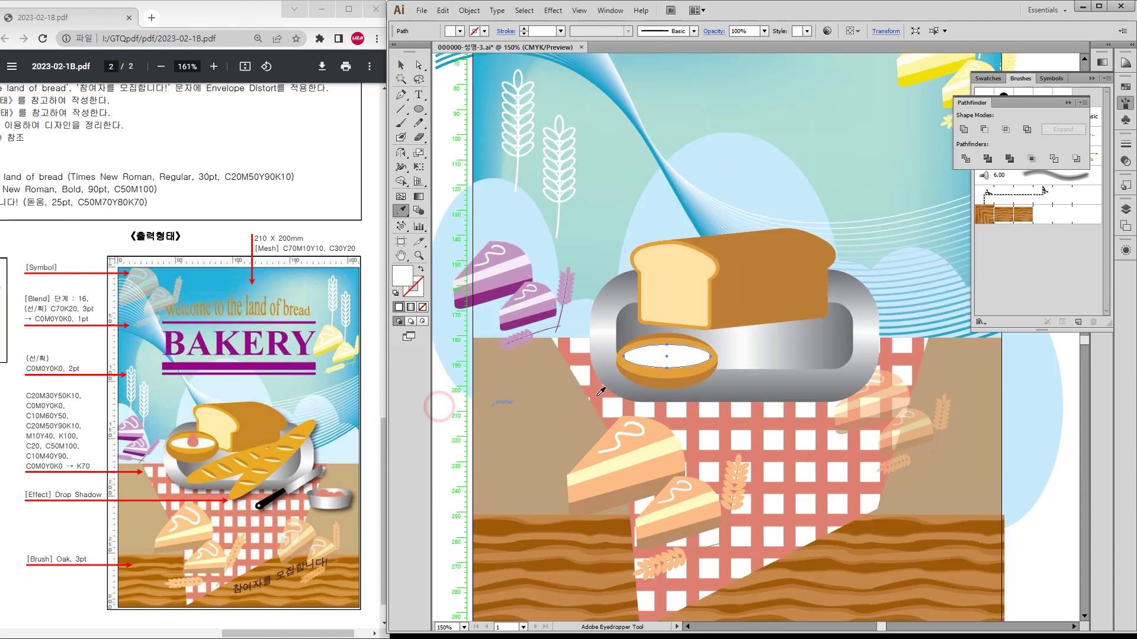
Step: Draw a small white circle above the round filled bread and convert its top anchor point to a corner
click(401, 64)
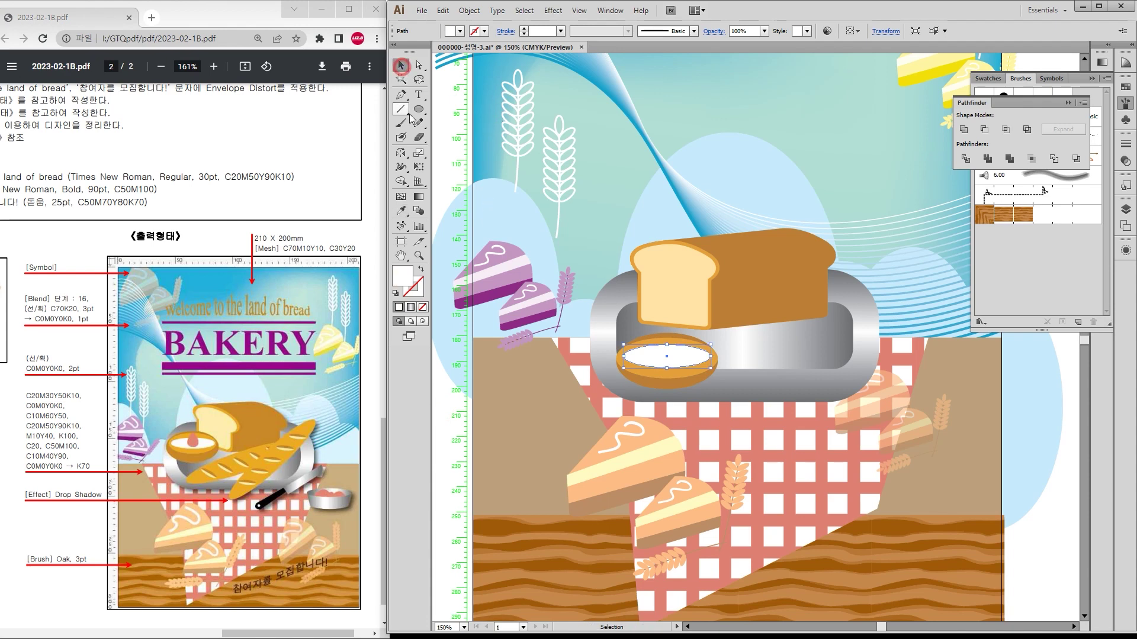
click(418, 109)
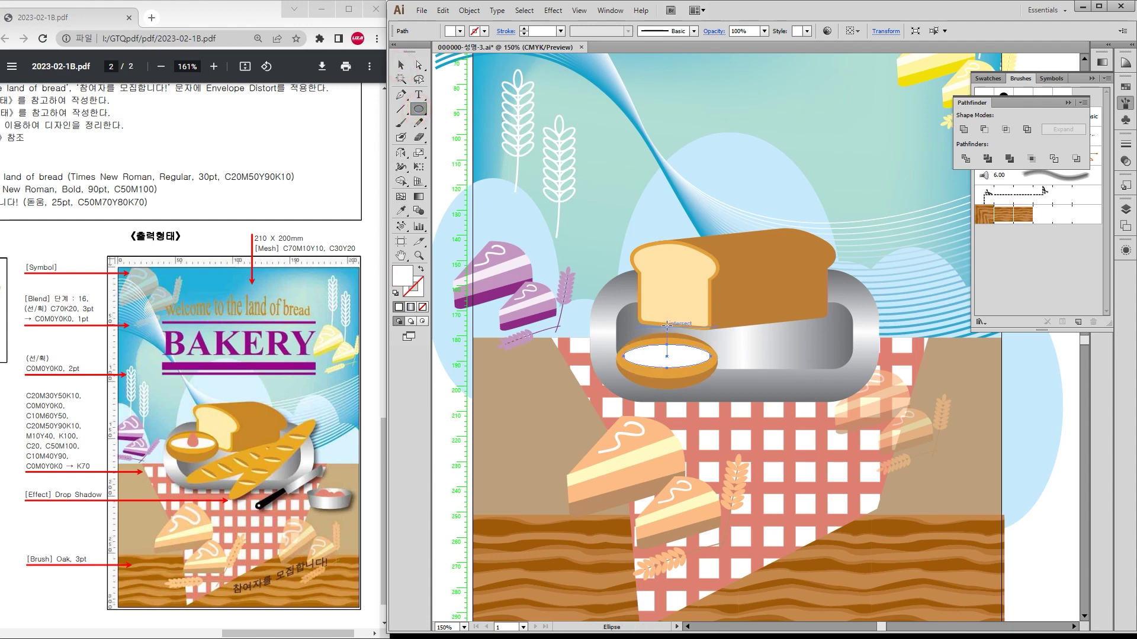
drag(659, 330, 673, 347)
click(418, 65)
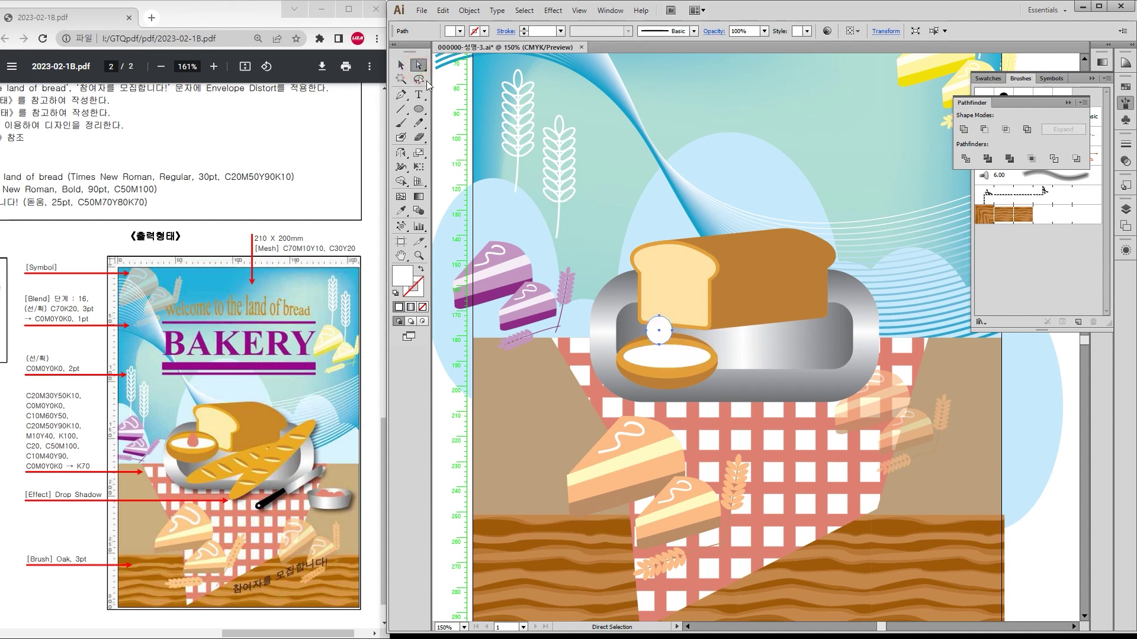
click(659, 316)
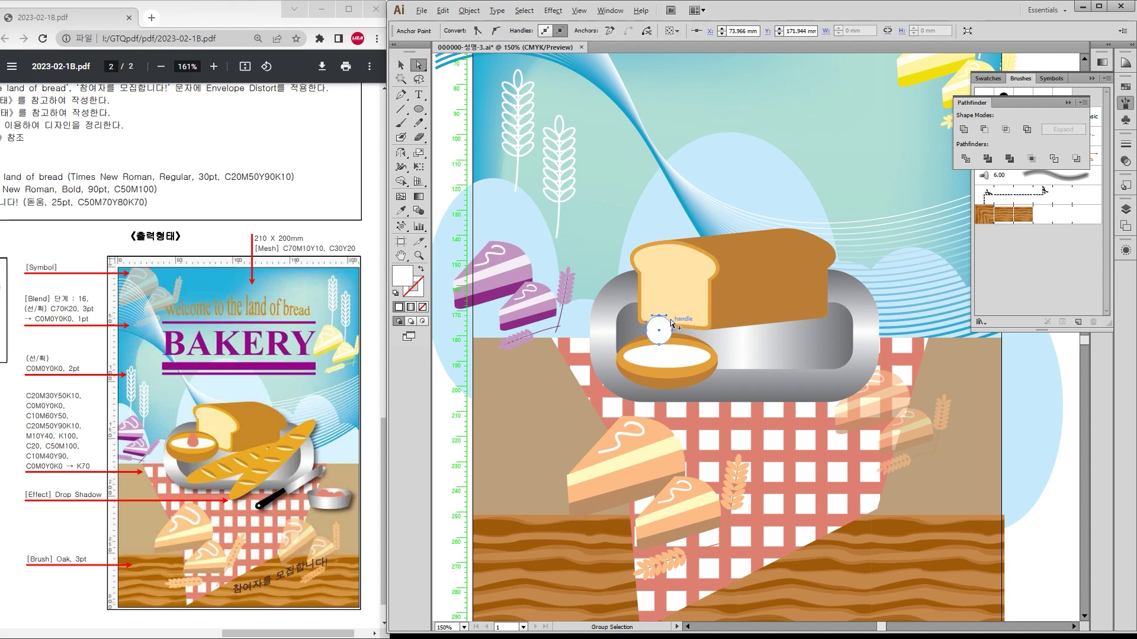
click(477, 30)
Step: Isolate the pointed circle and nudge its two side anchor points down to form a teardrop
key(v)
key(ctrl+equal)
key(ctrl+equal)
key(ctrl+equal)
key(ctrl+equal)
click(419, 64)
drag(541, 327, 700, 364)
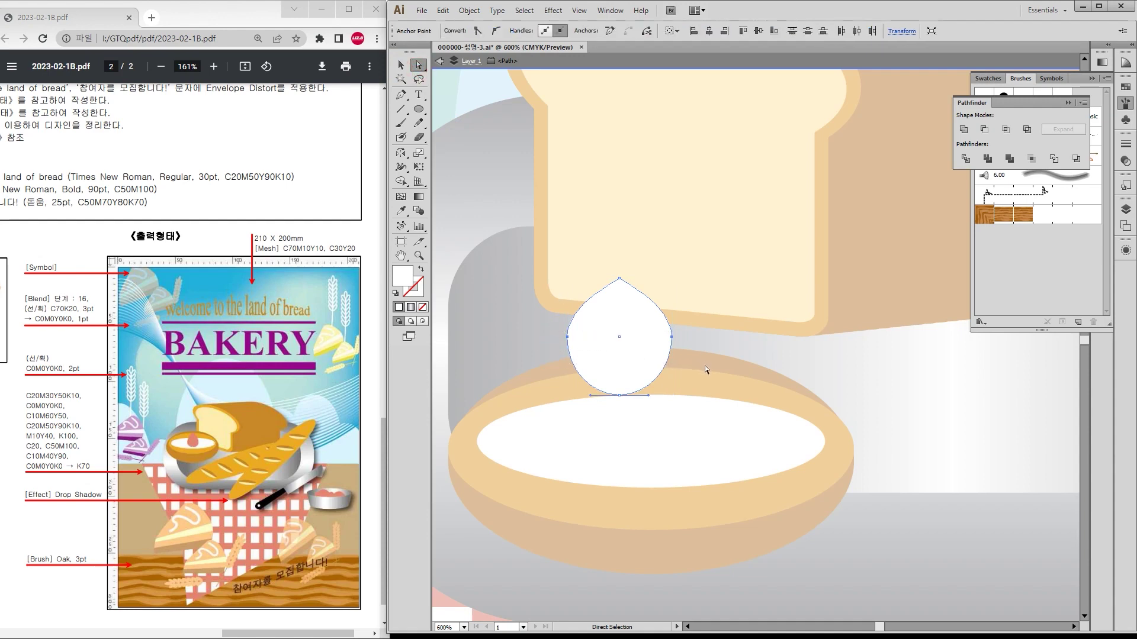
key(Down)
key(Down)
key(Down)
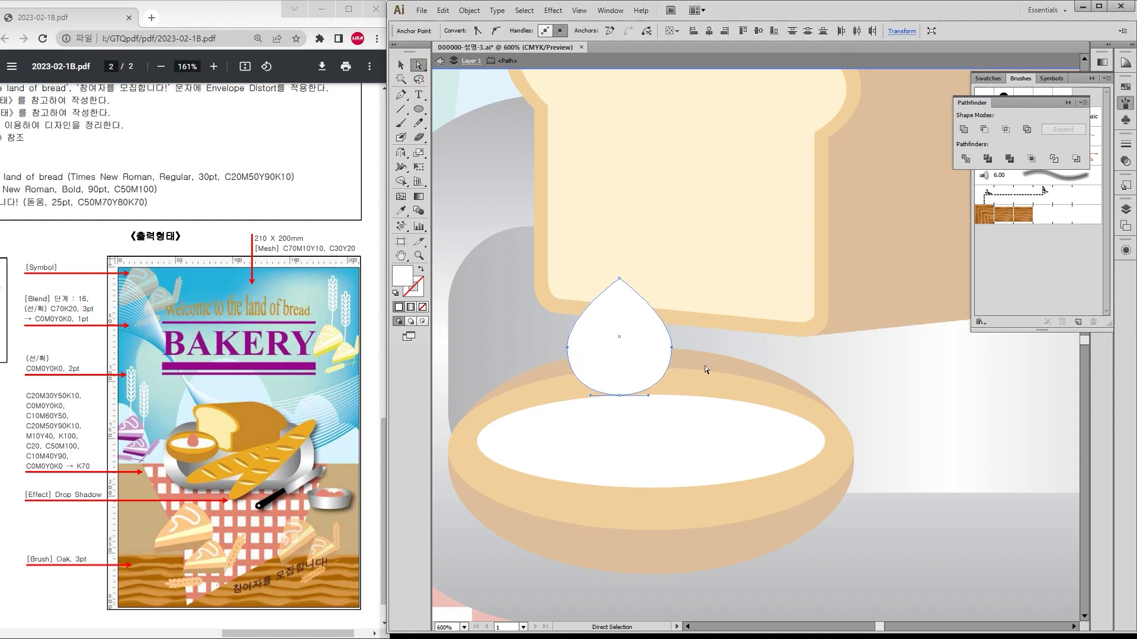
key(Up)
key(Down)
key(Down)
click(705, 330)
click(399, 64)
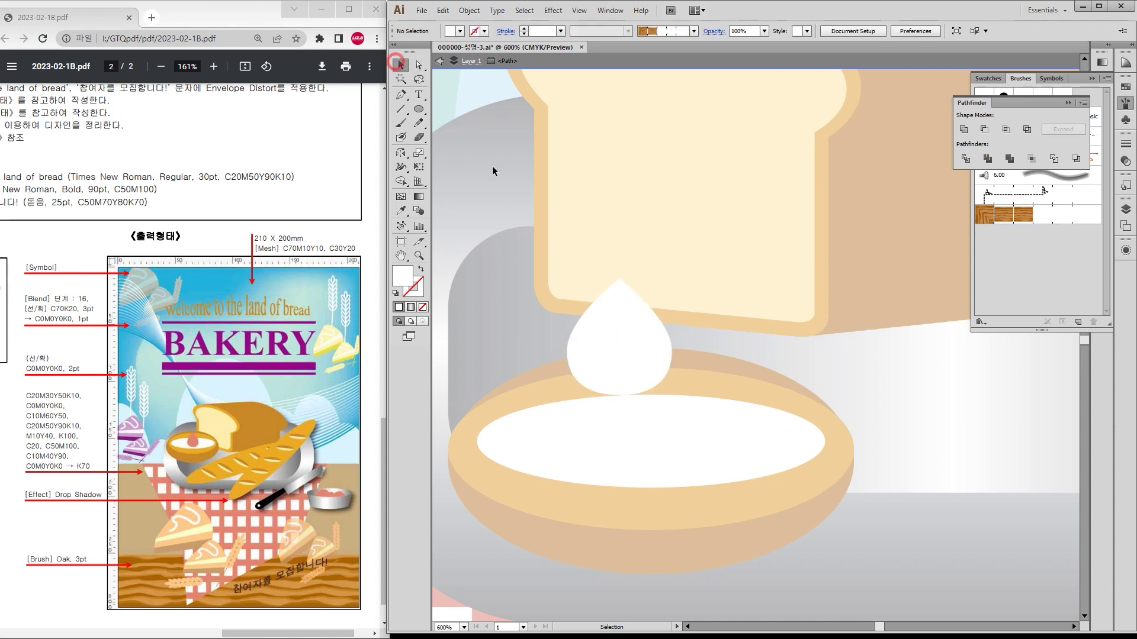
Step: Narrow the teardrop slightly, lower it onto the round bread's white ellipse, and leave isolation mode
click(616, 317)
drag(673, 337, 663, 398)
scroll(744, 424, down, 1)
scroll(744, 423, down, 1)
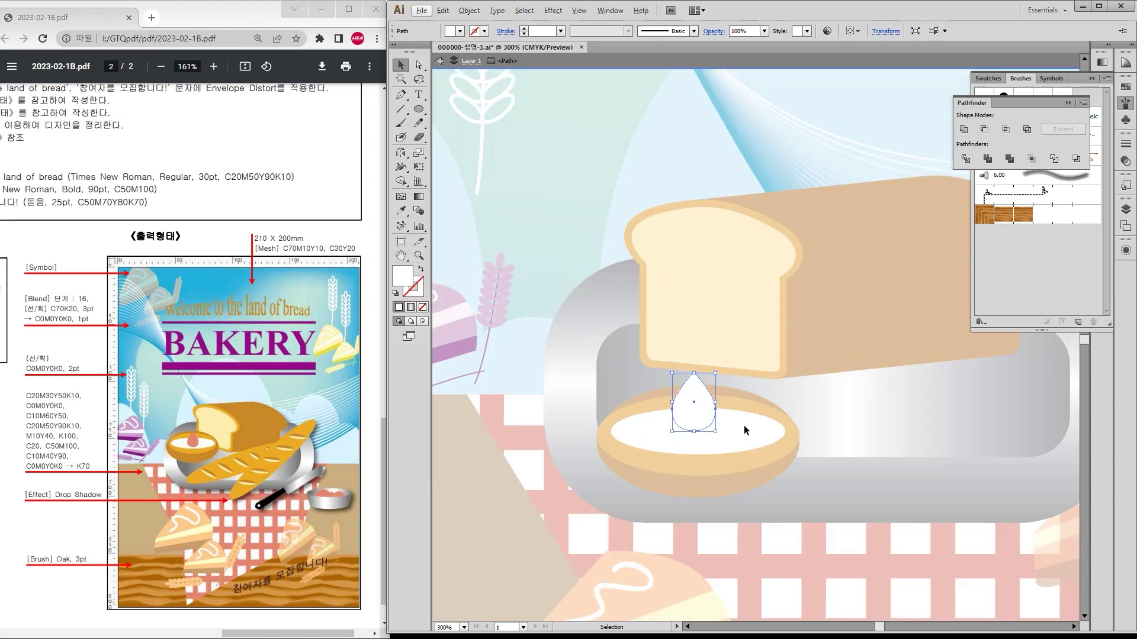
click(588, 397)
scroll(624, 424, down, 4)
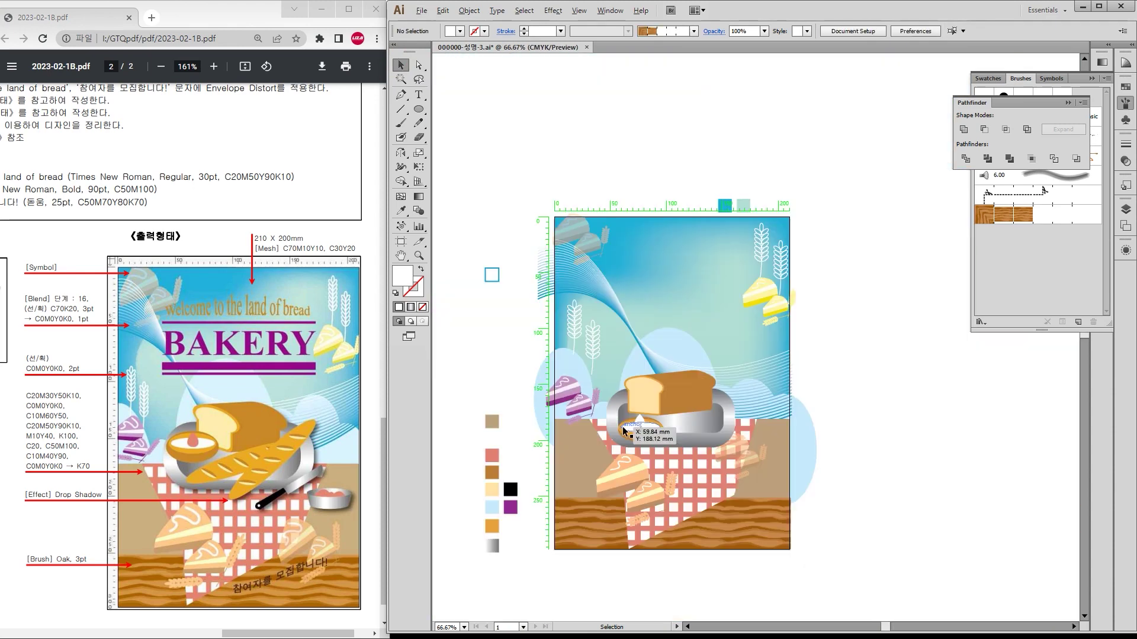
Step: Fill the teardrop with the salmon pink sampled from the colour square beside the artboard
click(643, 421)
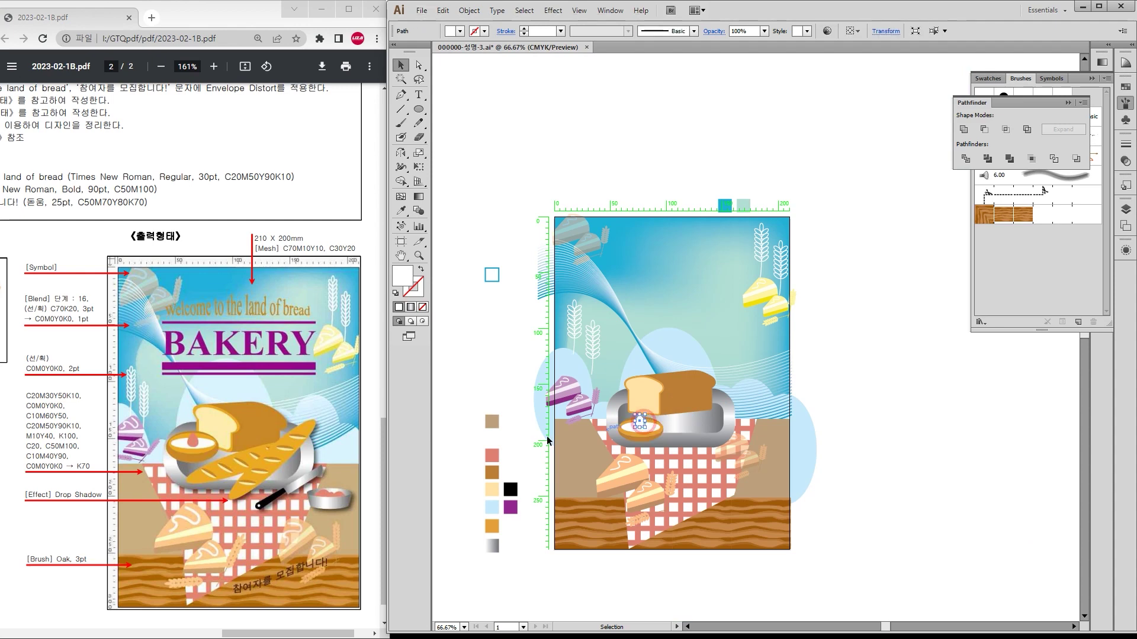
key(i)
click(496, 453)
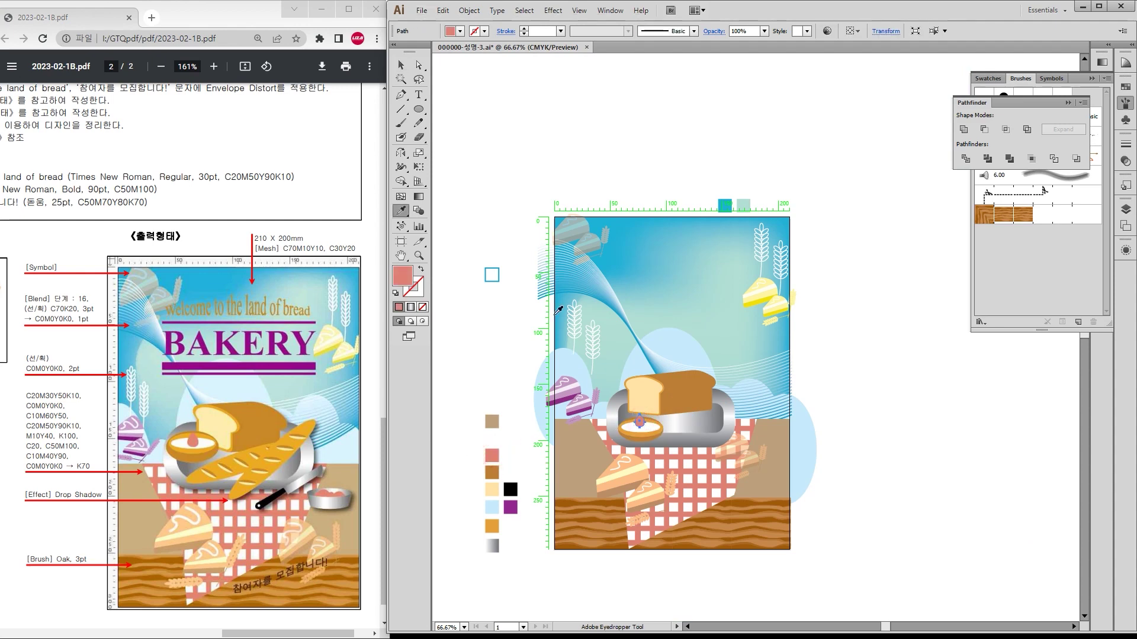
key(v)
Step: Group the bread slice with the brown loaf behind it
scroll(650, 418, up, 3)
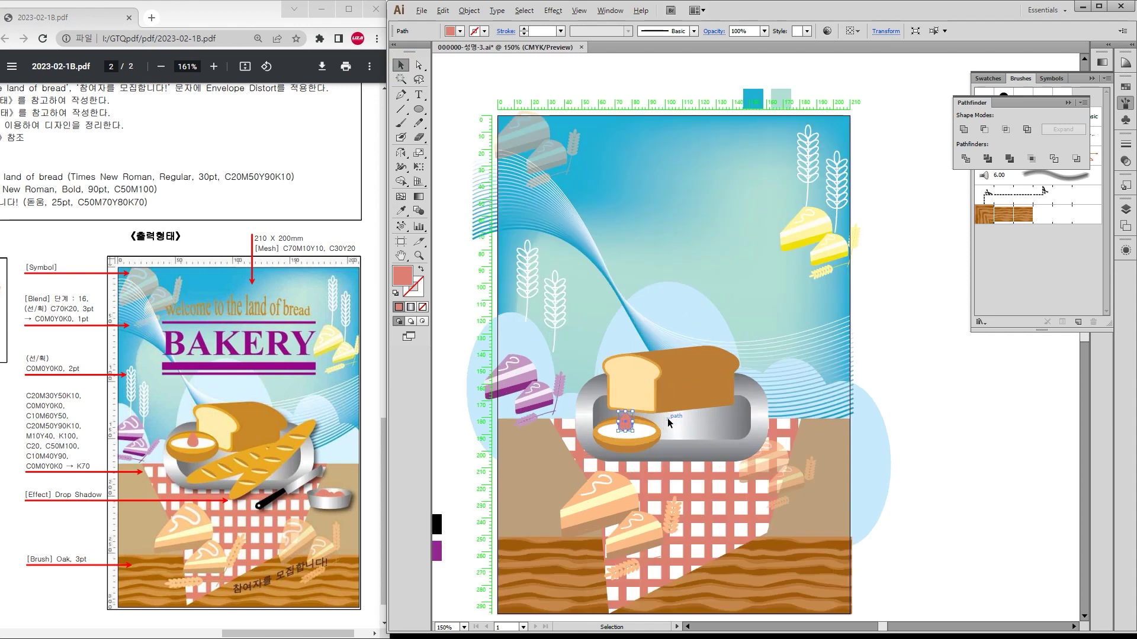
click(613, 453)
click(646, 366)
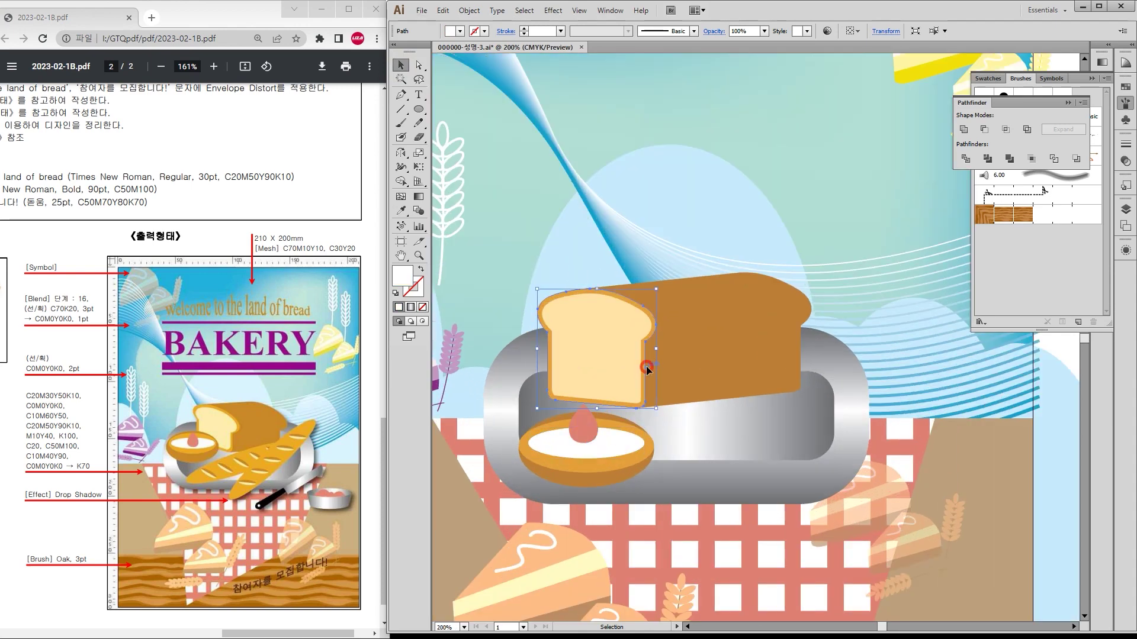
shift+click(735, 383)
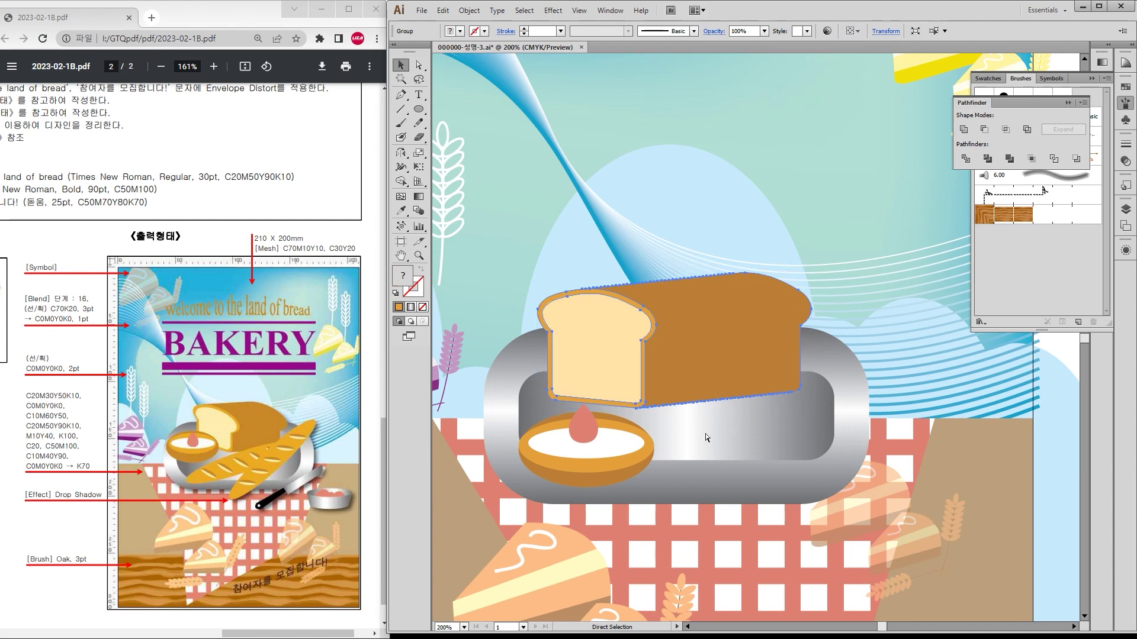
Step: Centre the teardrop horizontally with the round bread's ellipses and move them all up-left to overlap the slice's lower corner
click(586, 428)
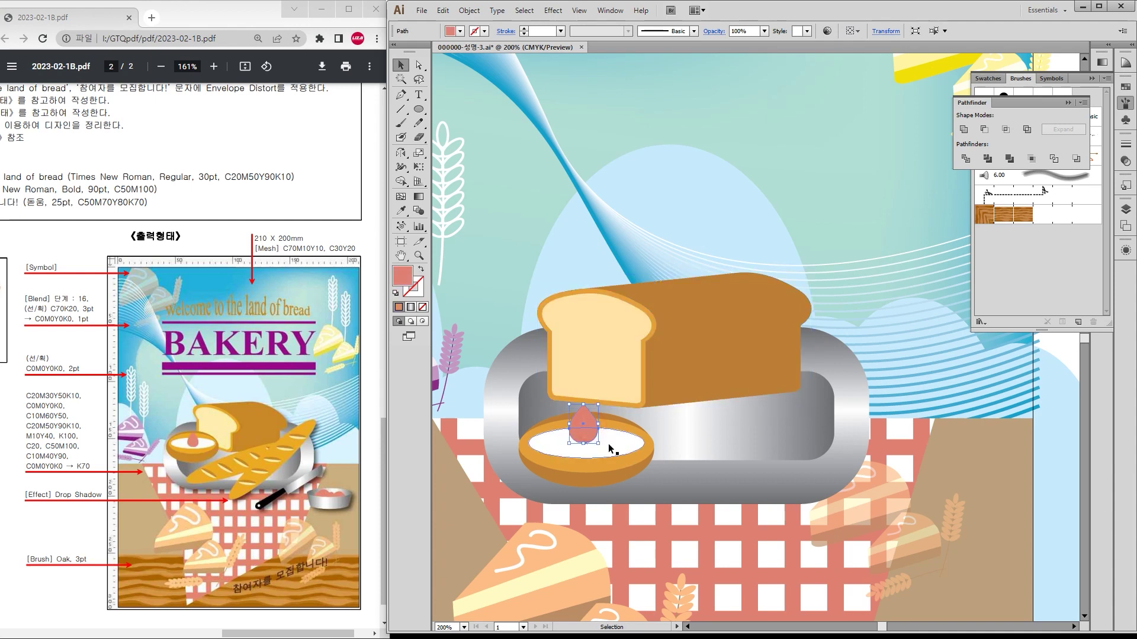
shift+click(524, 429)
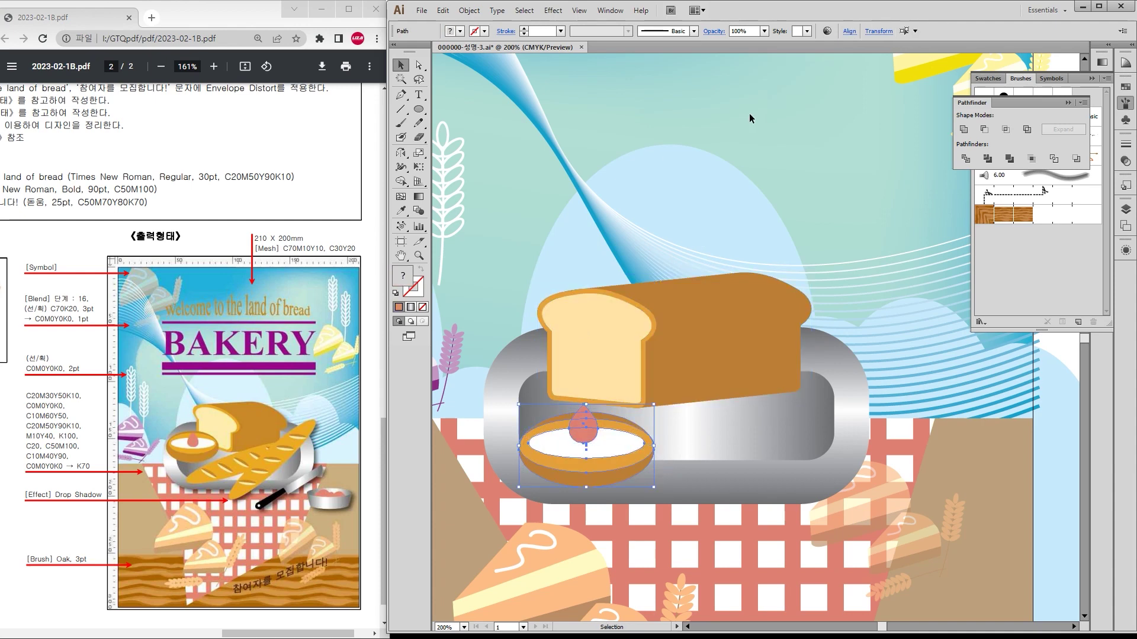
click(852, 33)
click(757, 64)
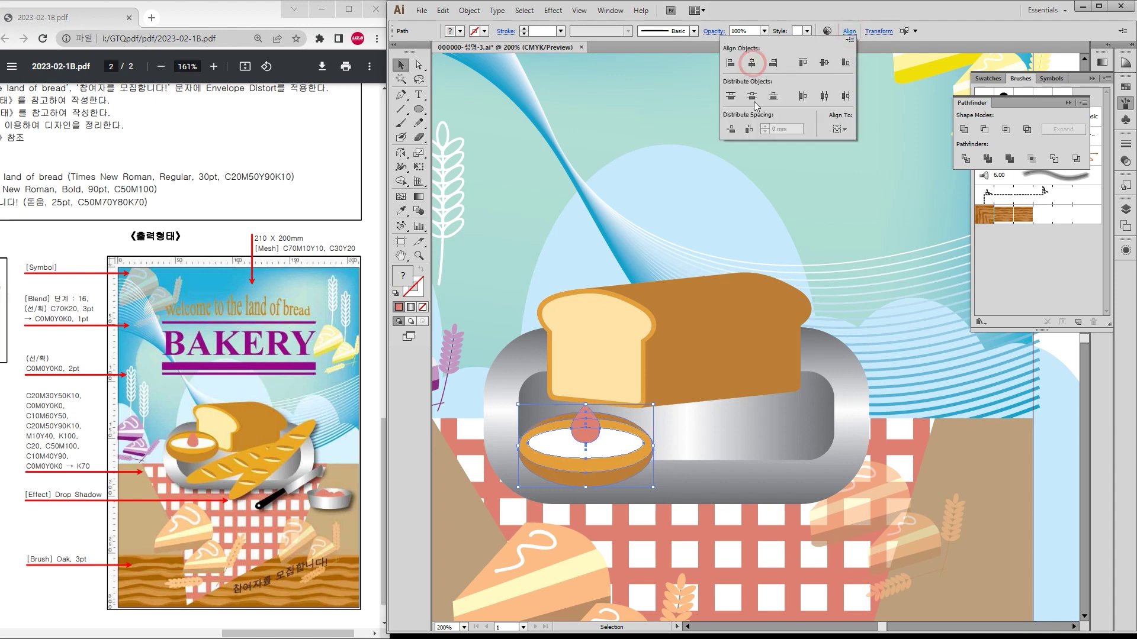
click(634, 457)
drag(623, 460, 587, 423)
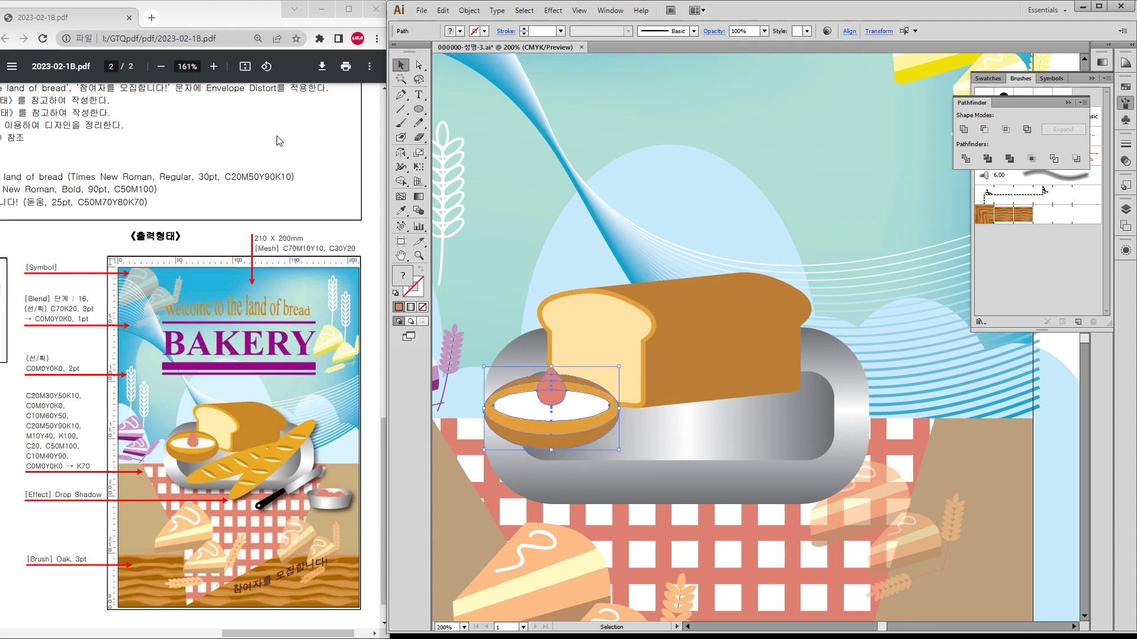
Step: Draw a long flat ellipse over the tray's lower right edge and fill it with the orange sampled from the slice's crust
drag(419, 109, 459, 140)
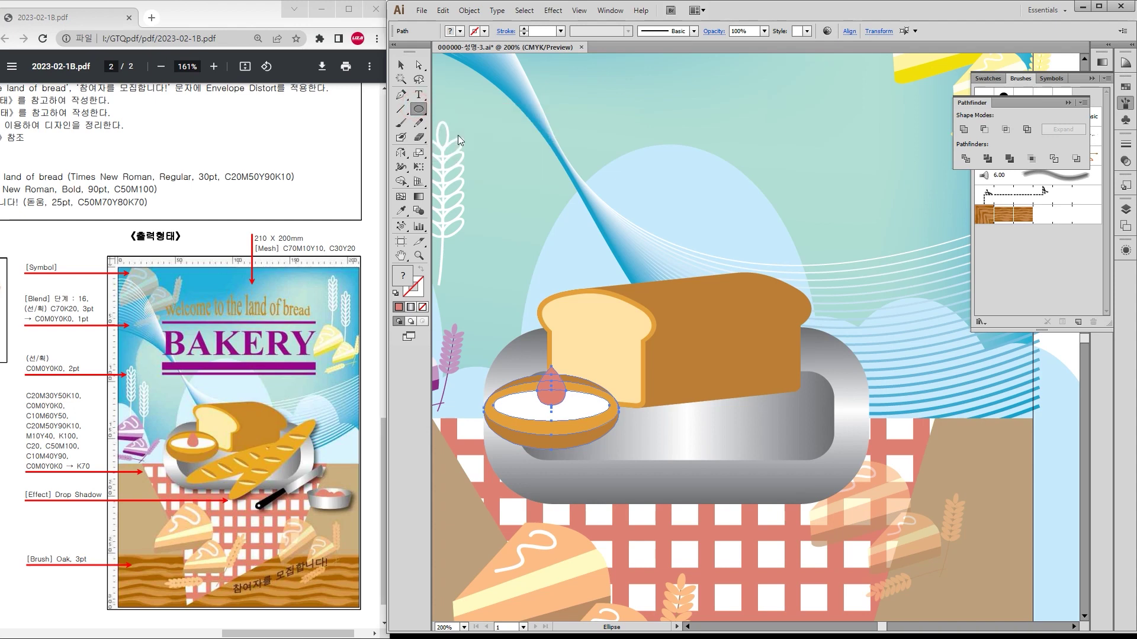
drag(658, 454, 993, 513)
drag(575, 449, 849, 411)
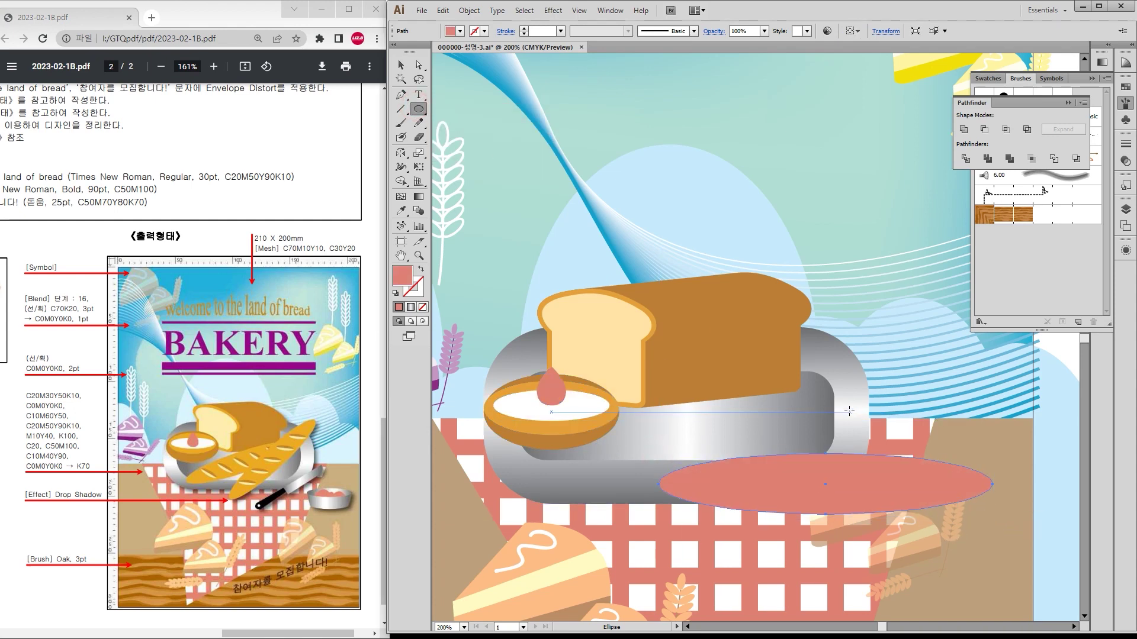
key(i)
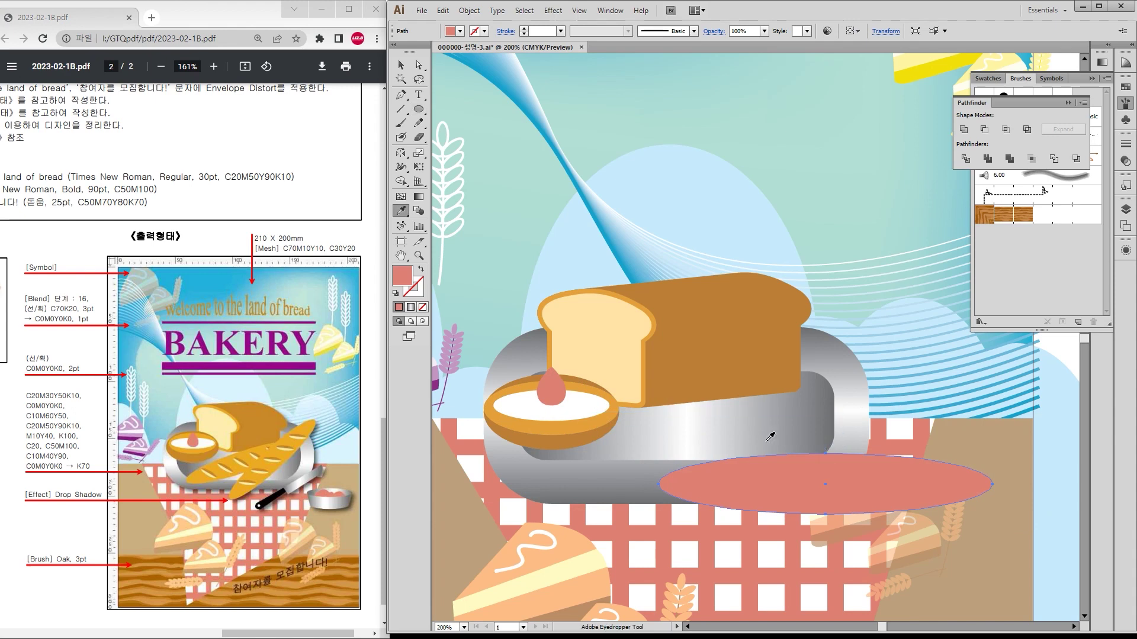
click(646, 341)
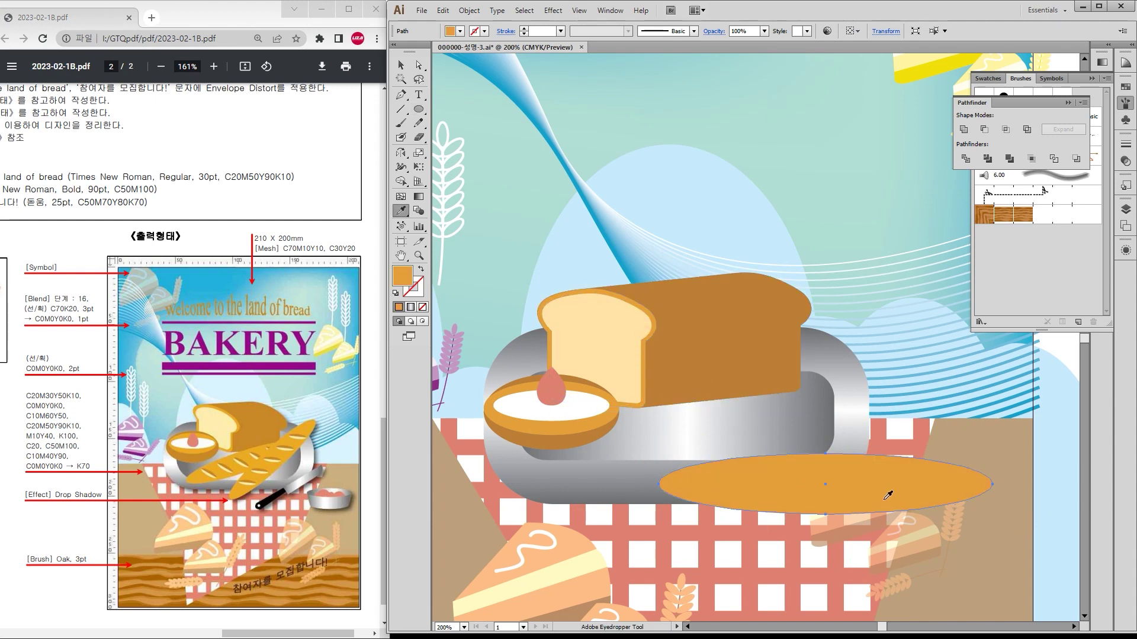
Step: Draw a thin upright ellipse above the long one and divide it in half with a vertical line through its centre
click(419, 109)
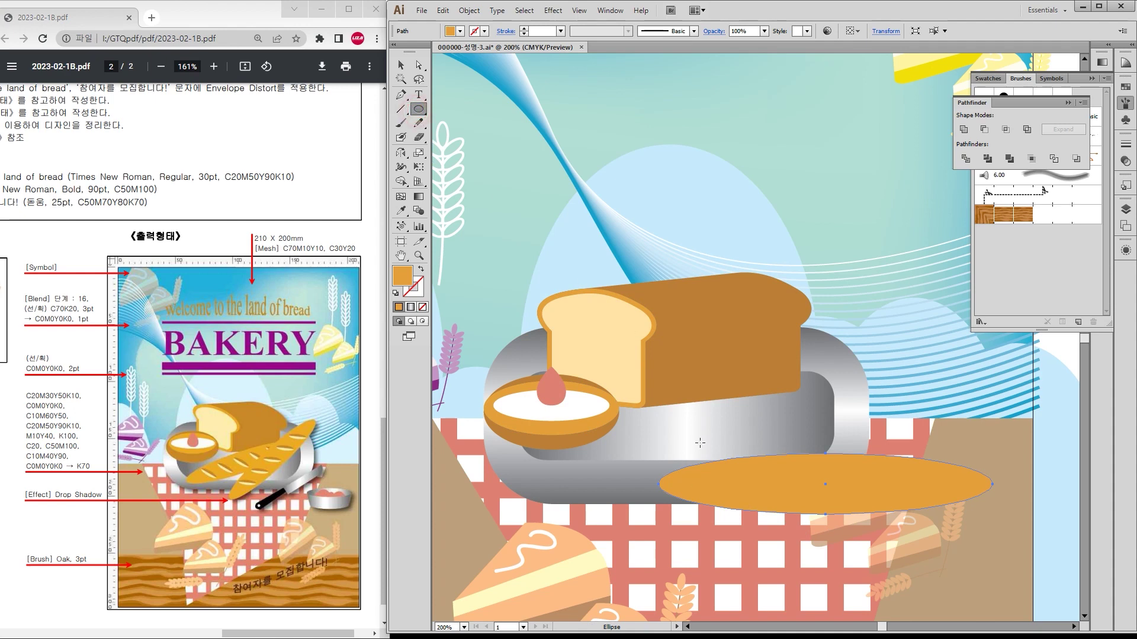
drag(820, 401, 831, 444)
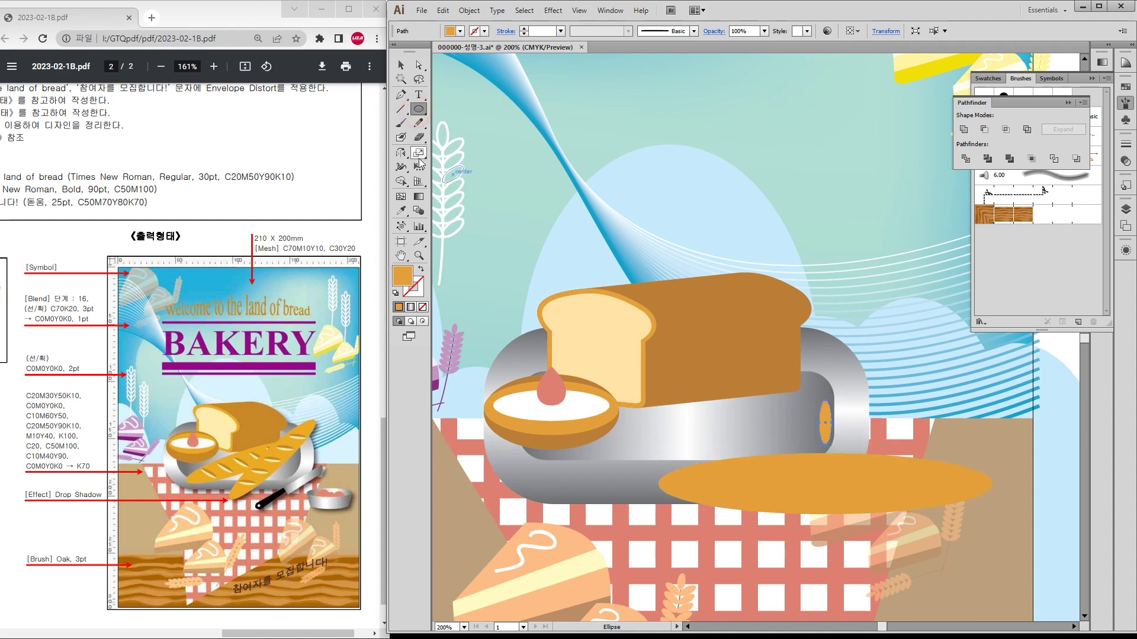
click(401, 109)
mouse_move(825, 485)
mouse_down()
mouse_move(825, 397)
mouse_move(826, 463)
mouse_up()
click(401, 65)
drag(800, 408, 859, 430)
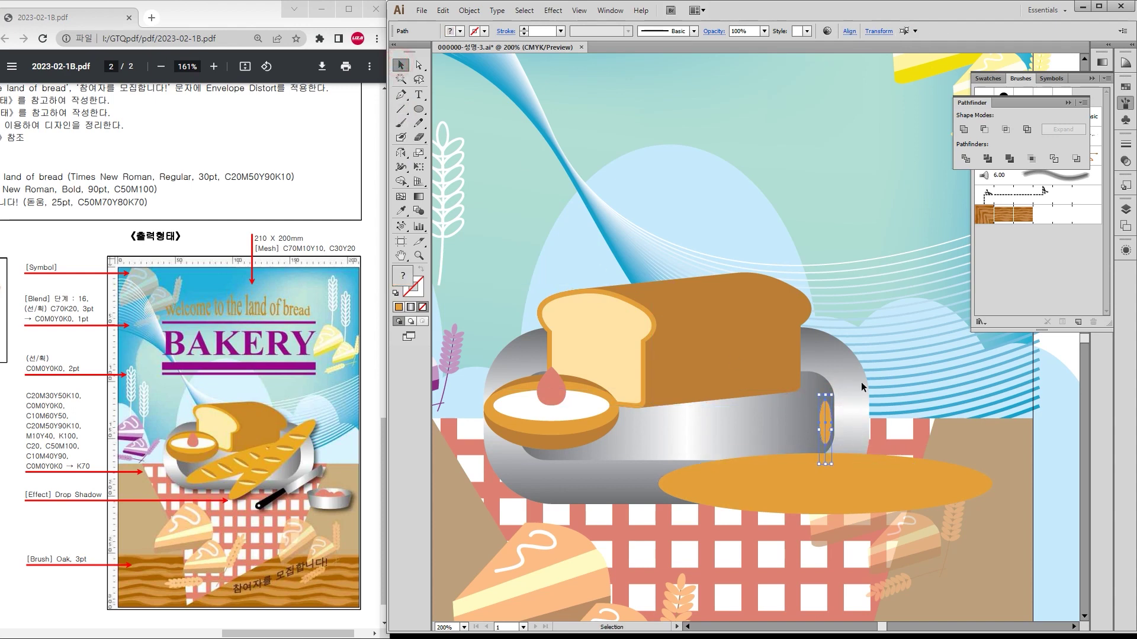
click(965, 159)
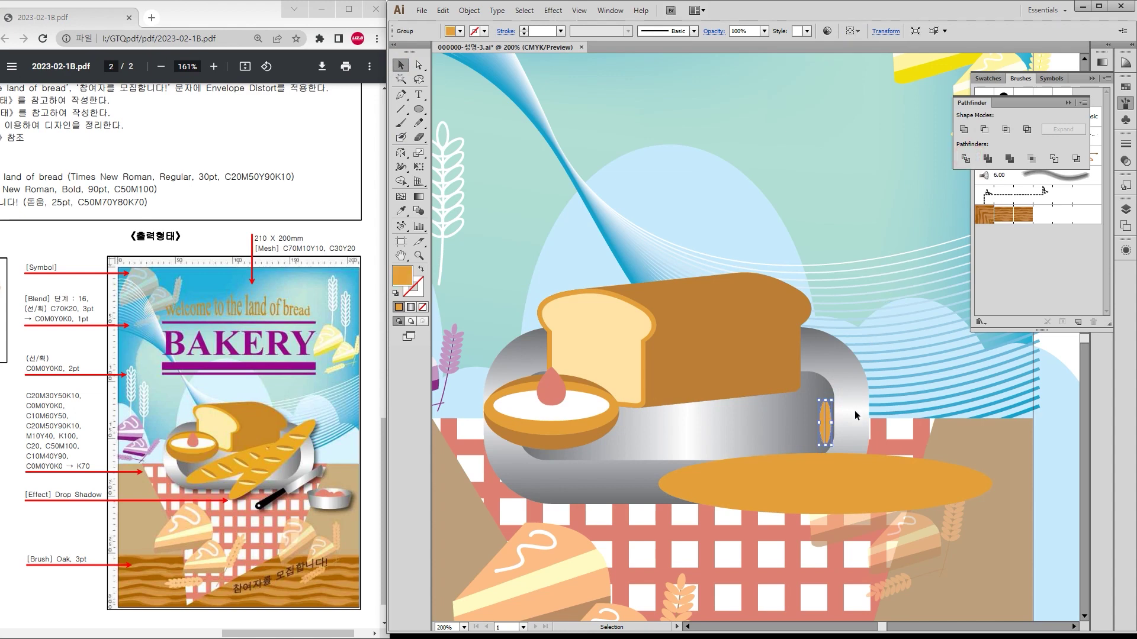
Step: Isolate the divided ellipse and fill its right half with the brown sampled from the loaf
scroll(853, 424, up, 3)
double_click(767, 408)
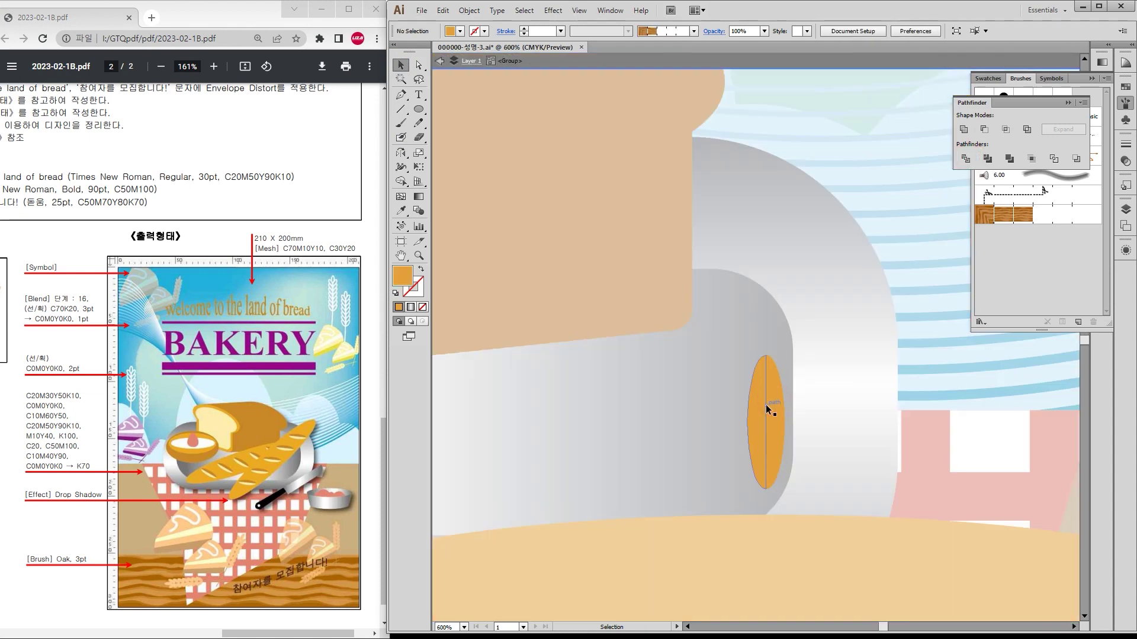
click(780, 406)
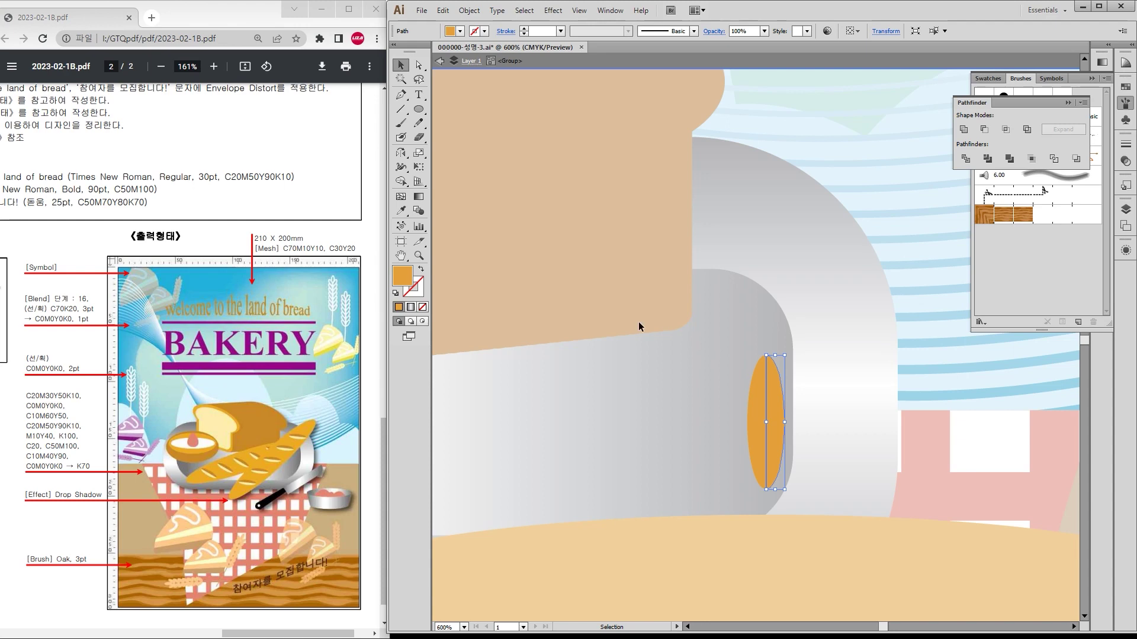
key(i)
click(599, 282)
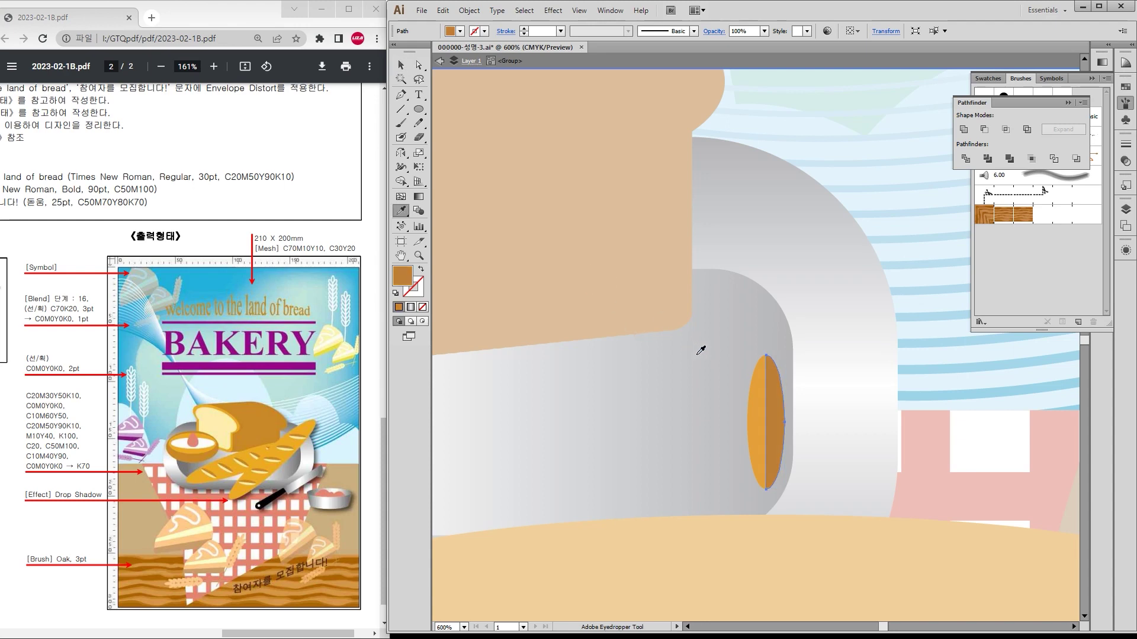
Step: Fill the thin ellipse's left half with the cream sampled from the bread slice and leave isolation mode
scroll(692, 352, down, 3)
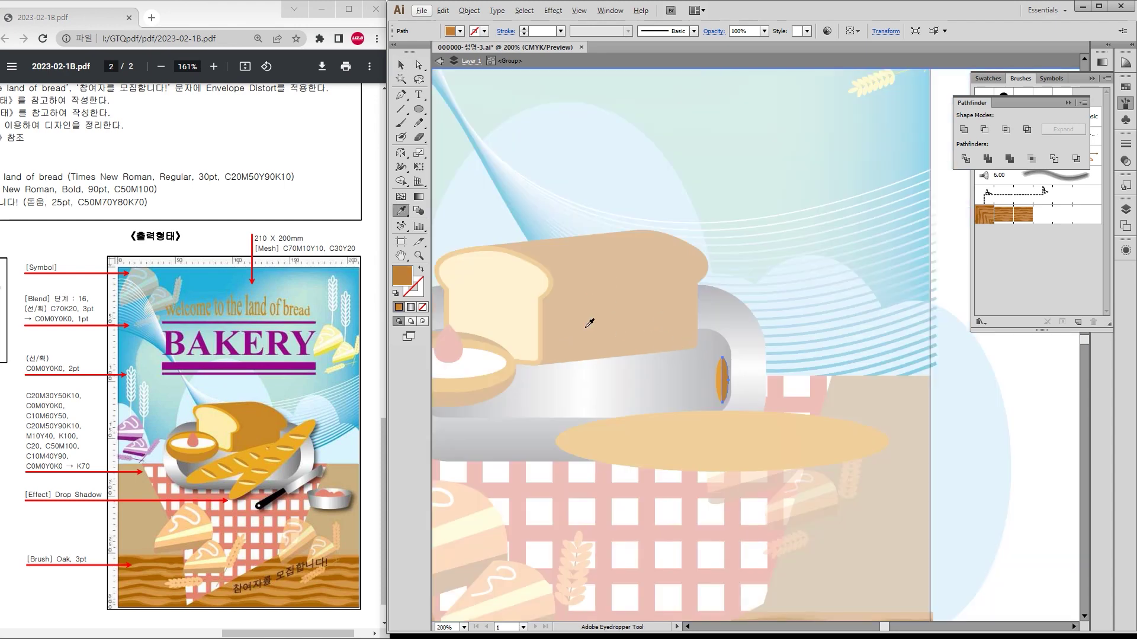
click(514, 302)
click(400, 65)
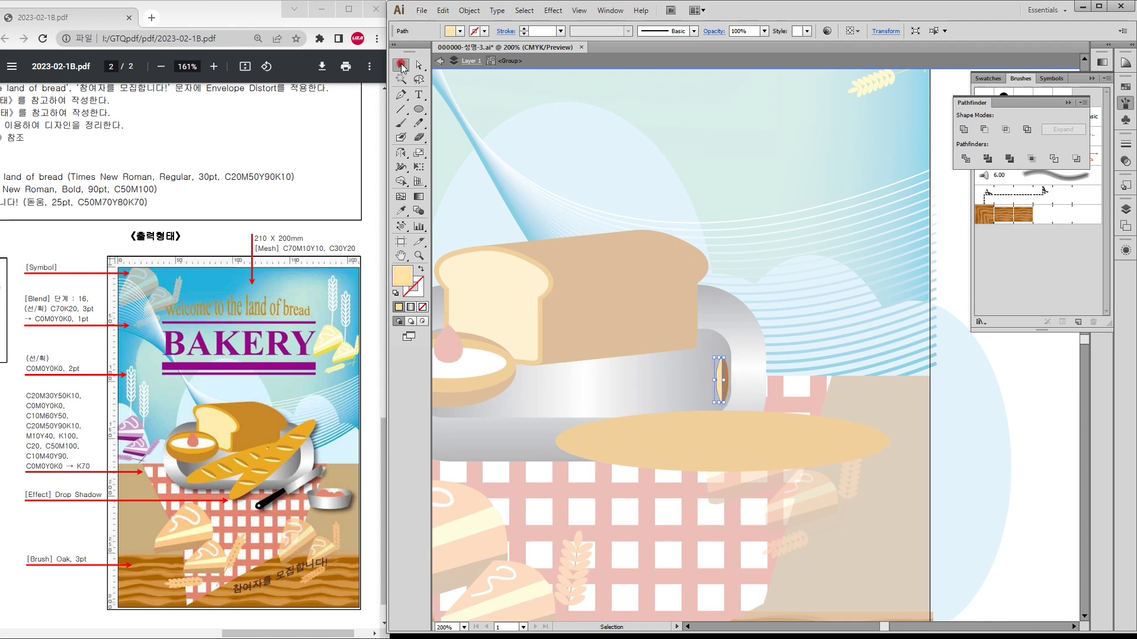
click(775, 385)
double_click(802, 393)
Step: Move the two-tone cut onto the baguette's left end and tilt it diagonally down to the right
drag(727, 388, 599, 450)
scroll(617, 444, up, 3)
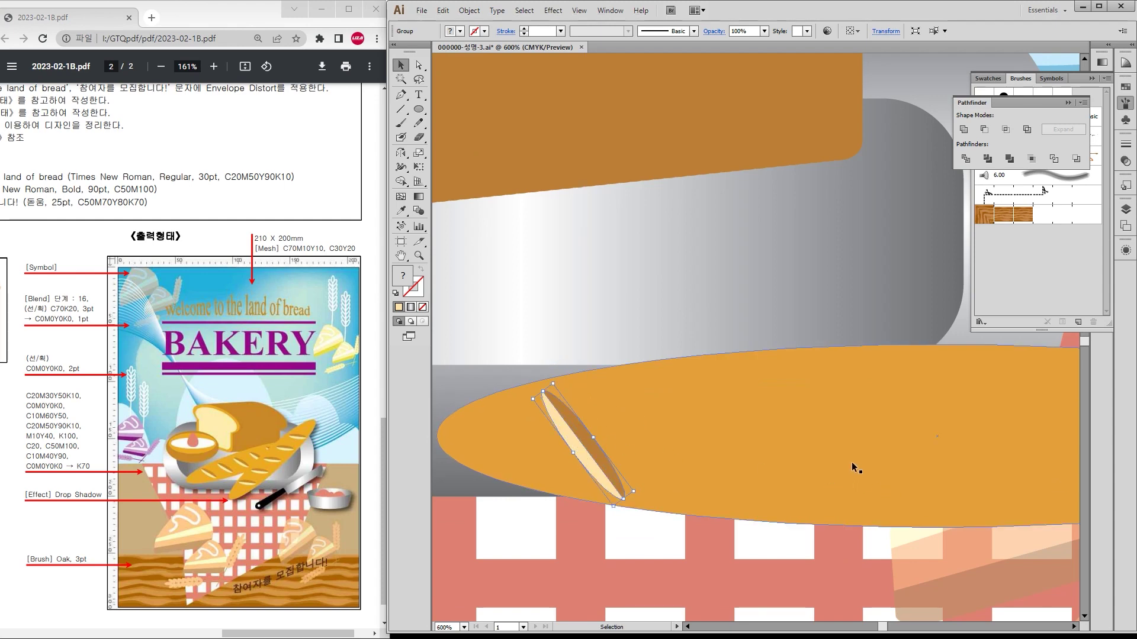
Step: Copy the cut horizontally along the baguette and repeat the copy three times to make a row of five
scroll(846, 466, down, 2)
drag(915, 475, 776, 385)
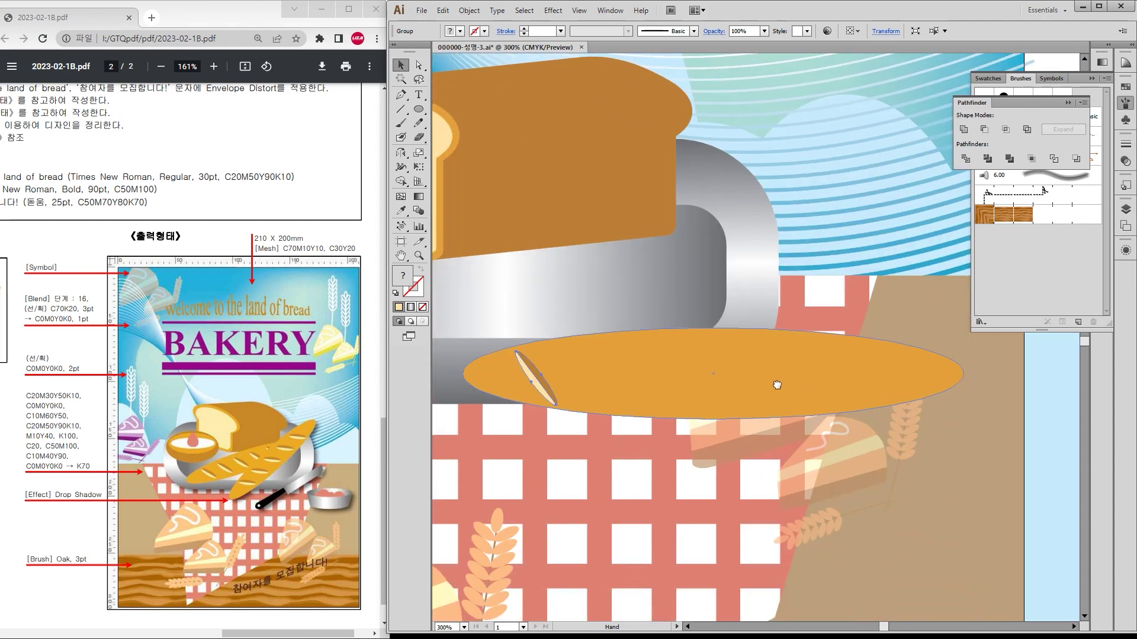
drag(549, 393, 621, 399)
key(ctrl+d)
key(ctrl+d)
key(ctrl+d)
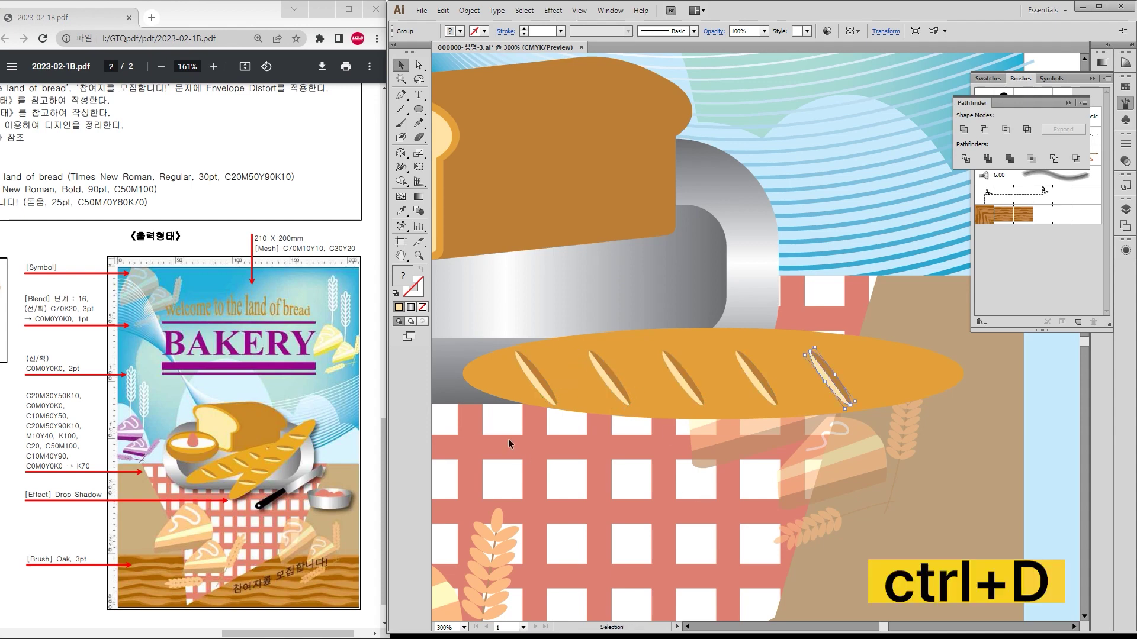
Step: Enlarge the row of five cuts slightly, centre it along the baguette, and select the cuts together with the baguette
shift+click(626, 383)
shift+click(684, 381)
shift+click(754, 382)
shift+click(535, 382)
drag(691, 395, 738, 391)
drag(701, 546, 740, 566)
shift+click(923, 386)
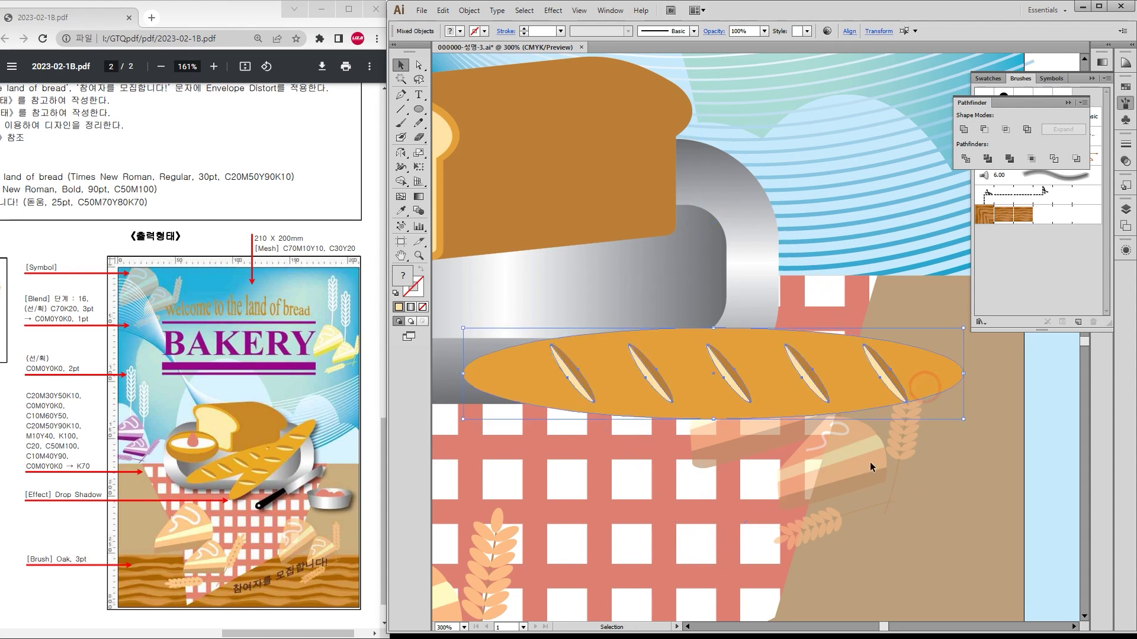
Step: Group the baguette with its cuts, tilt it up to the right, and place it across the front of the tray
key(ctrl+g)
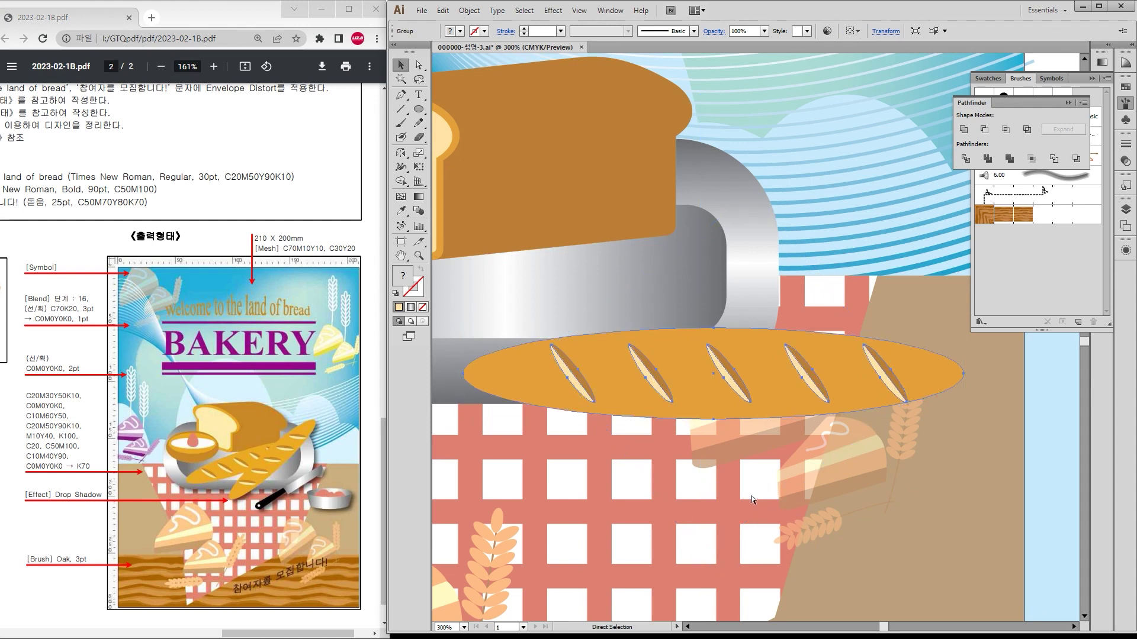
key(ctrl+1)
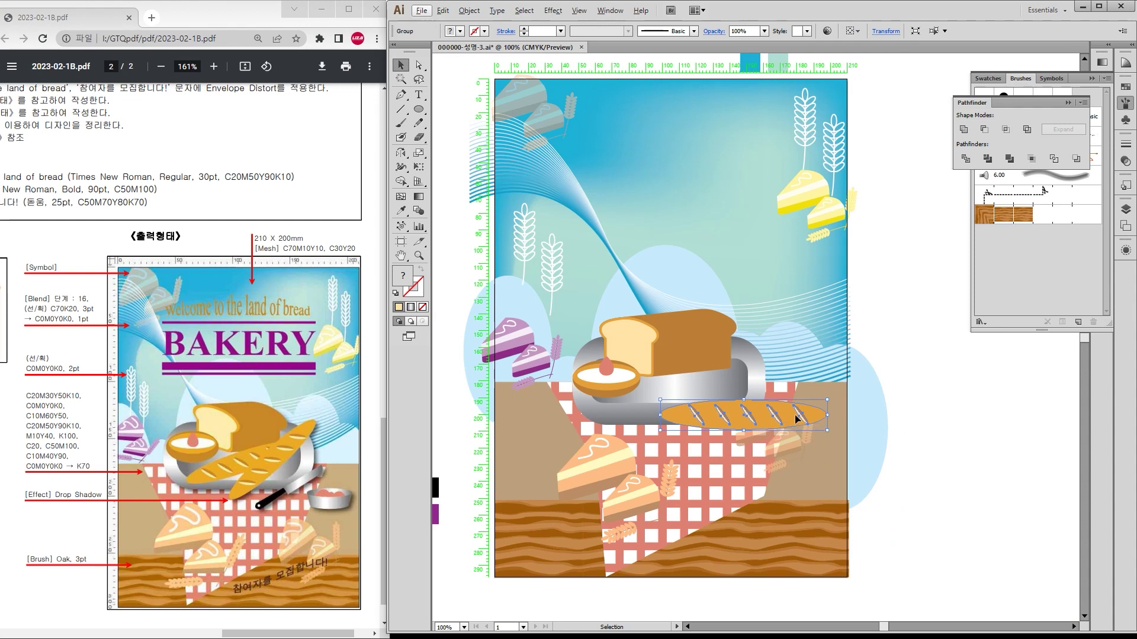
drag(833, 397, 826, 358)
drag(763, 406, 697, 384)
drag(765, 343, 730, 384)
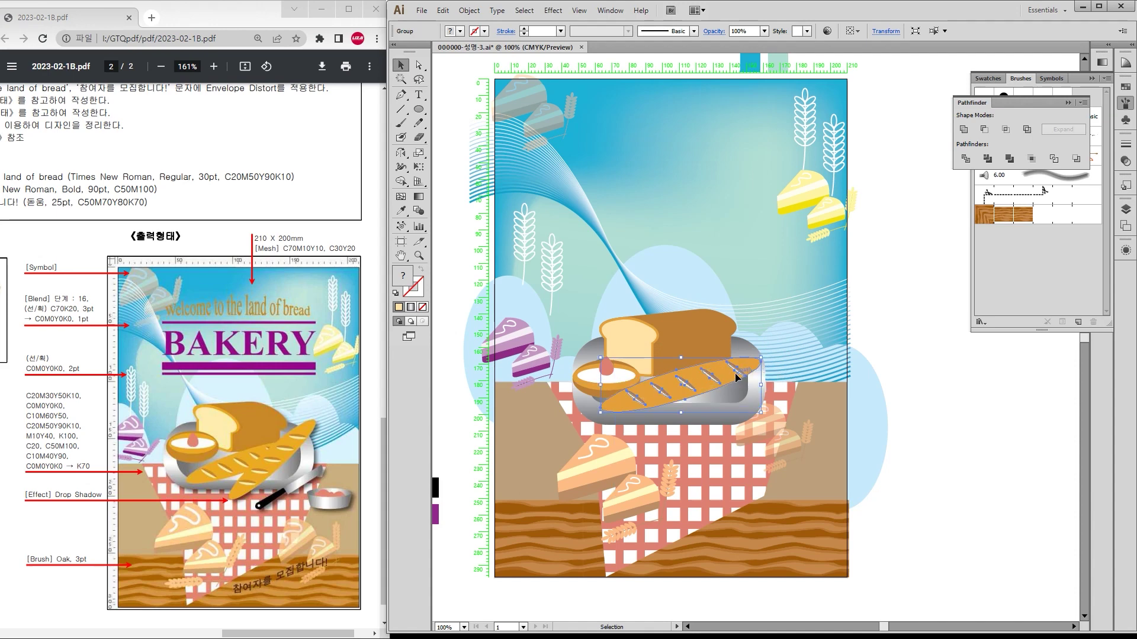
Step: Select all parts of the small round filled bread and move it slightly up and to the left
click(598, 380)
scroll(599, 381, up, 2)
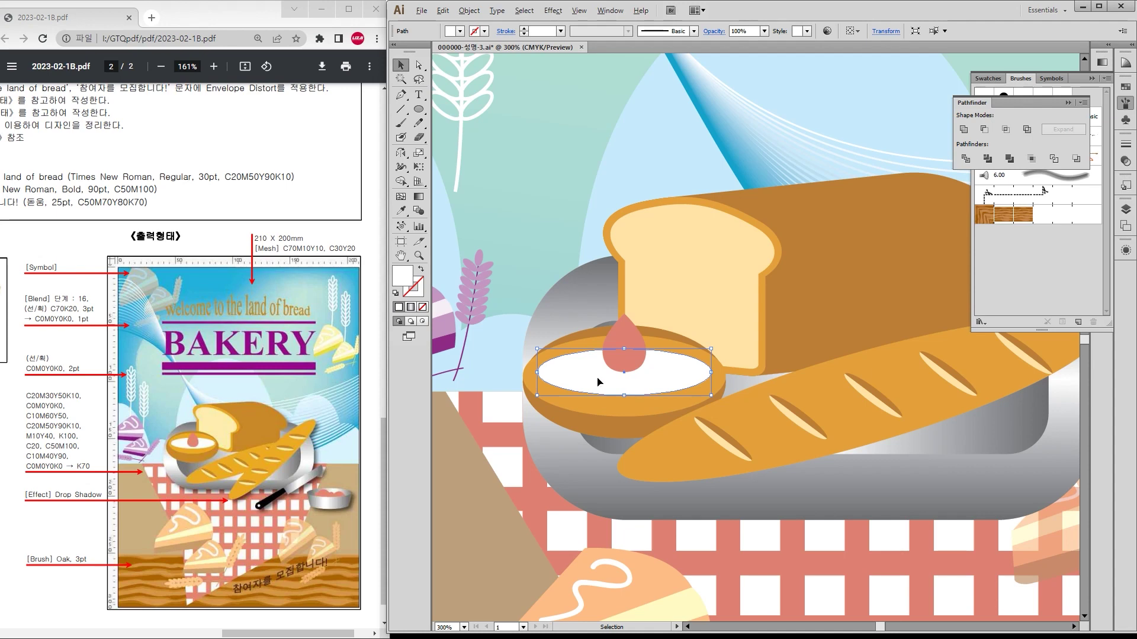
drag(542, 316, 605, 413)
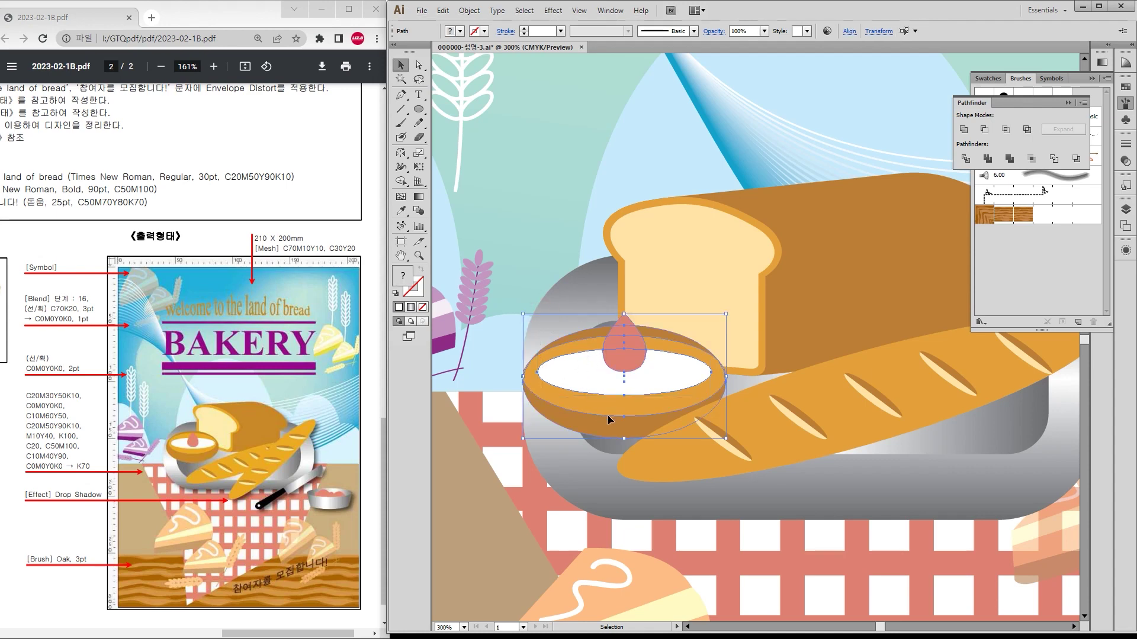
drag(613, 421, 583, 398)
Step: Copy the baguette down to the right, tilt the copy more steeply over the first one, and enlarge it slightly
click(805, 438)
drag(980, 448, 843, 422)
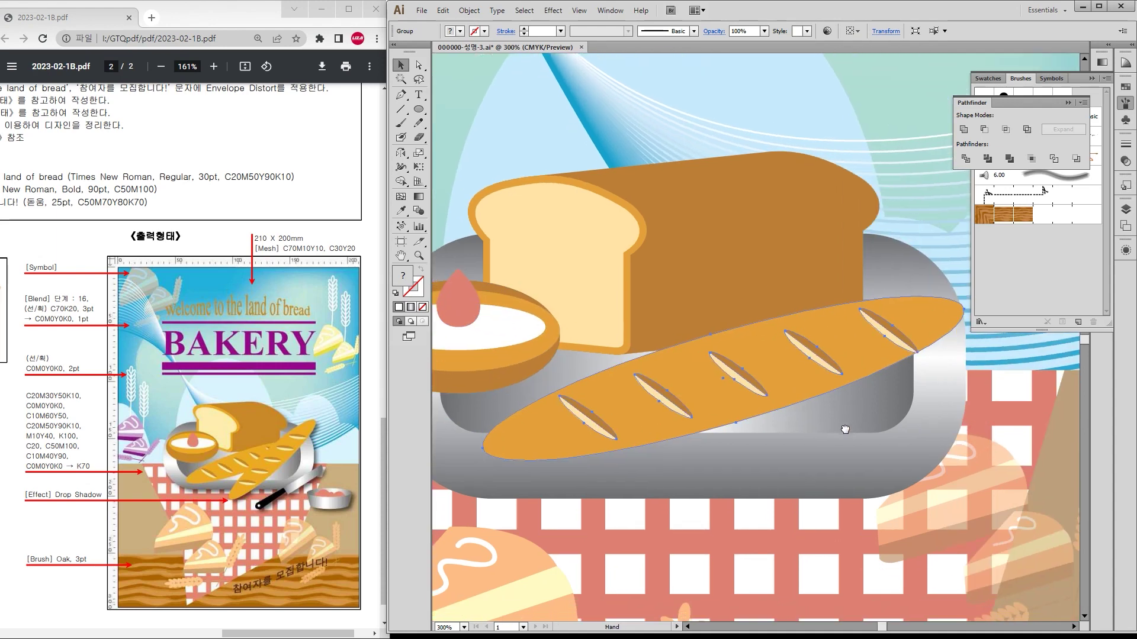
drag(747, 397, 866, 435)
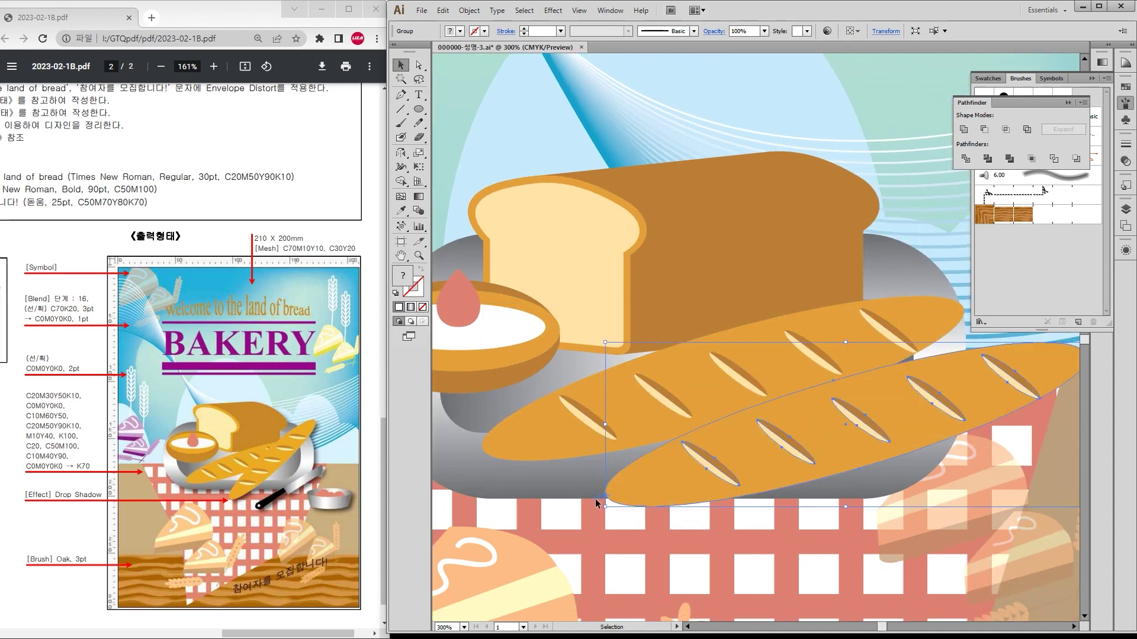
drag(1073, 346, 914, 385)
drag(957, 424, 832, 319)
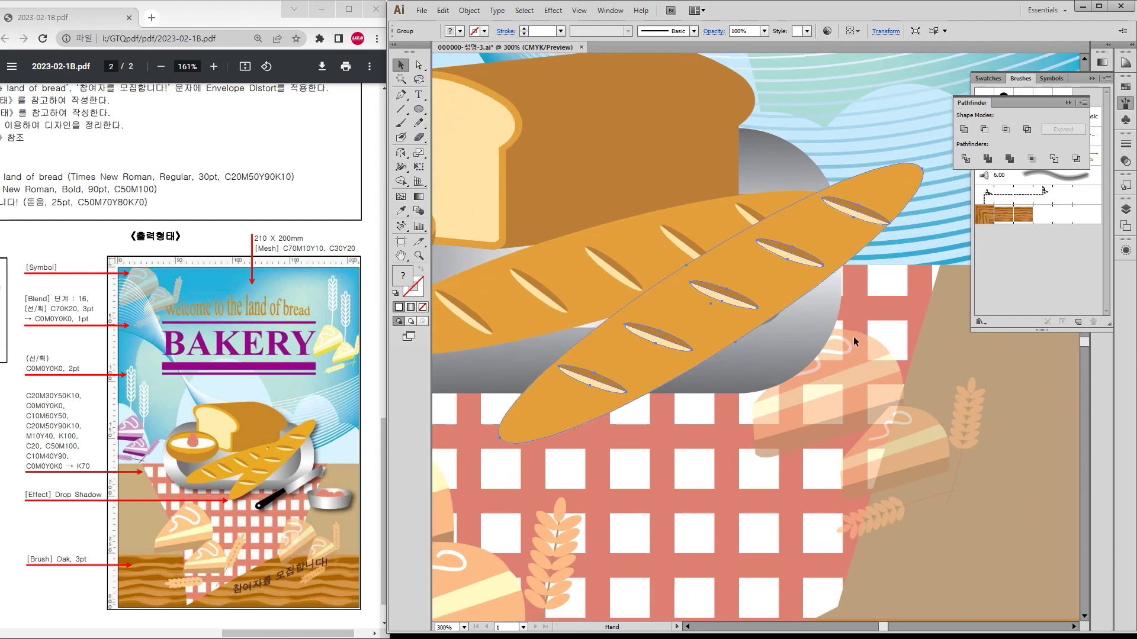
drag(783, 285, 791, 278)
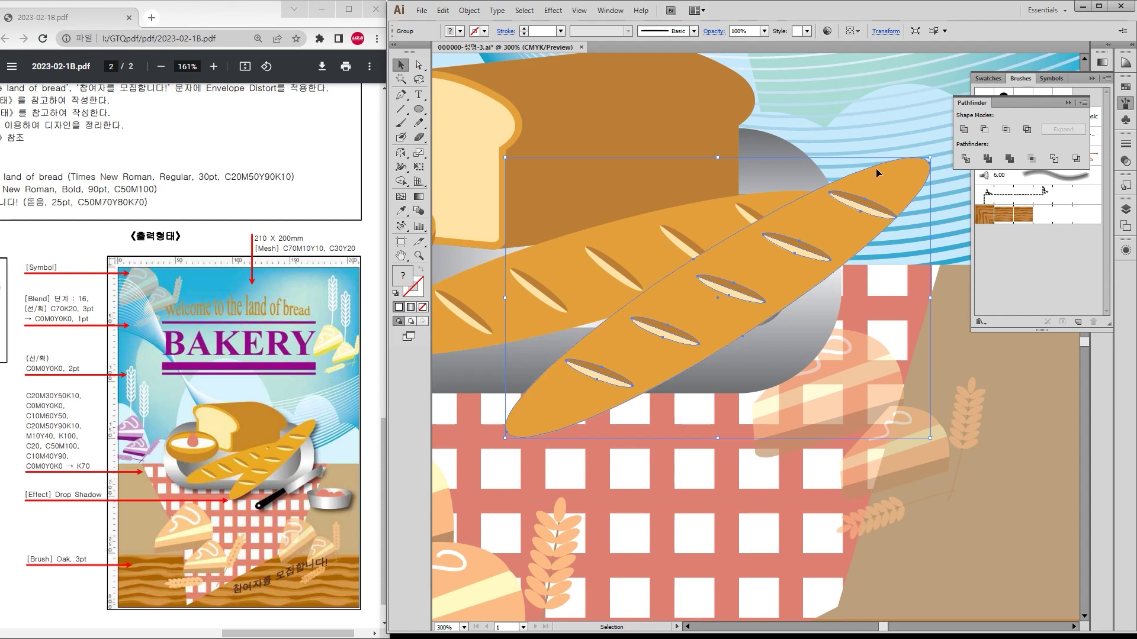
drag(929, 158, 962, 133)
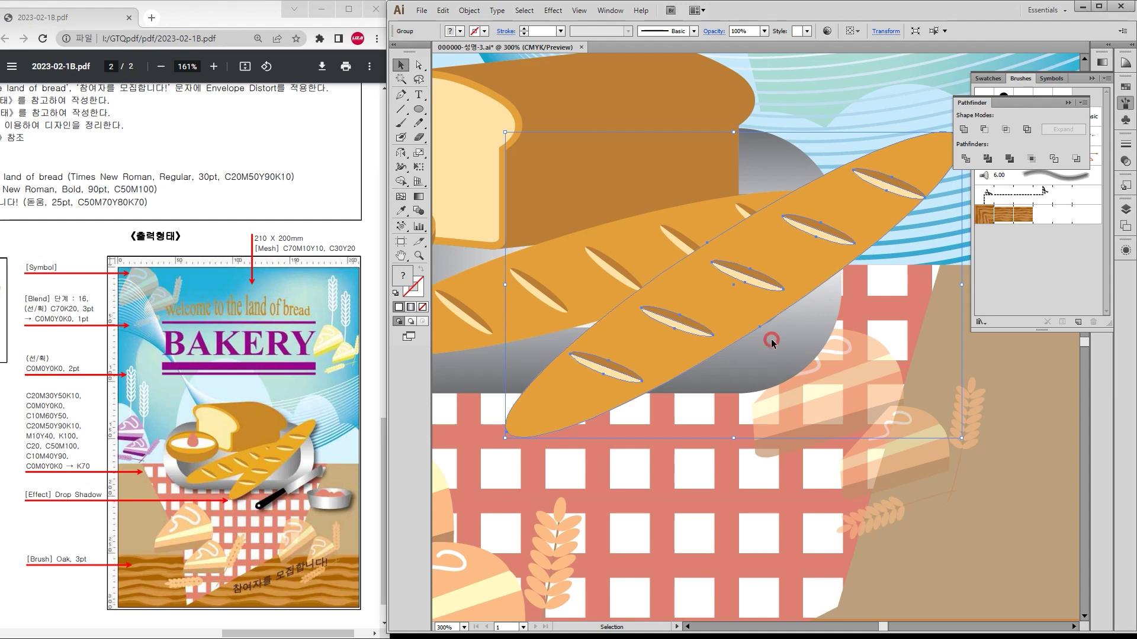
Step: Draw a long thin white rounded rectangle below the baguettes as the base of the knife blade
scroll(785, 341, down, 2)
scroll(785, 342, down, 1)
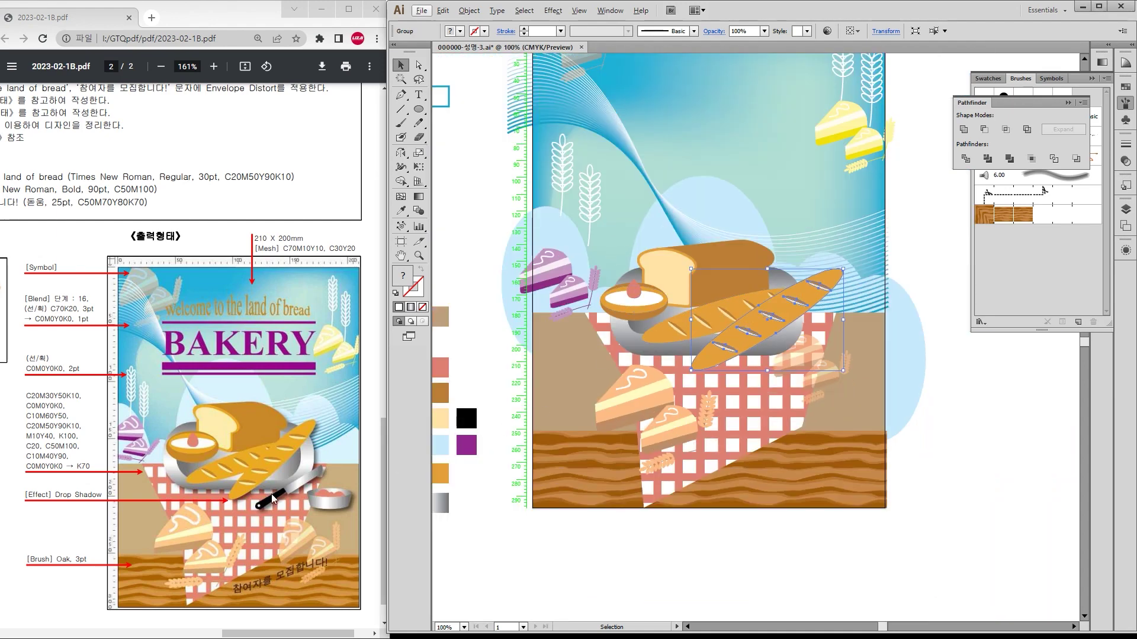
scroll(871, 391, up, 2)
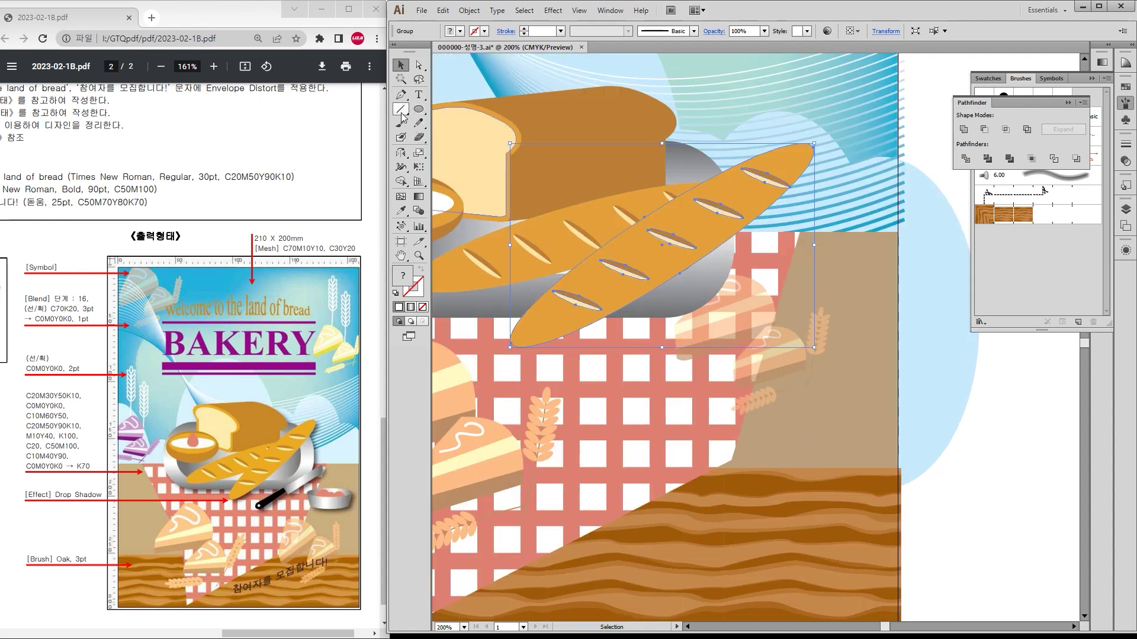
drag(418, 110, 487, 127)
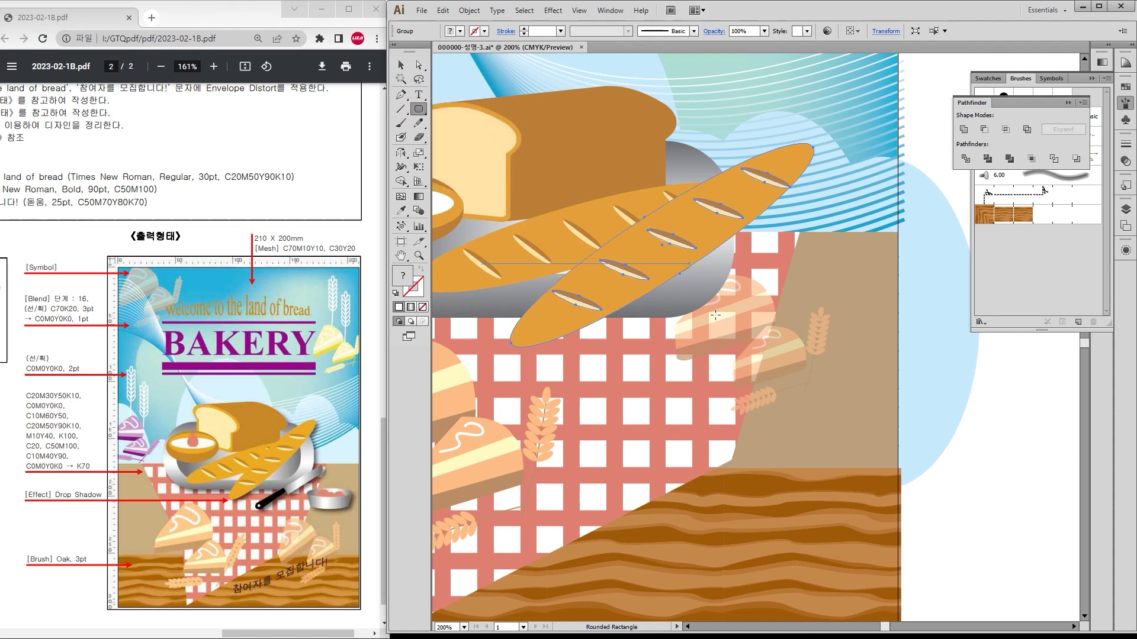
mouse_move(666, 316)
mouse_down()
mouse_move(700, 330)
mouse_move(855, 332)
mouse_move(871, 347)
mouse_up()
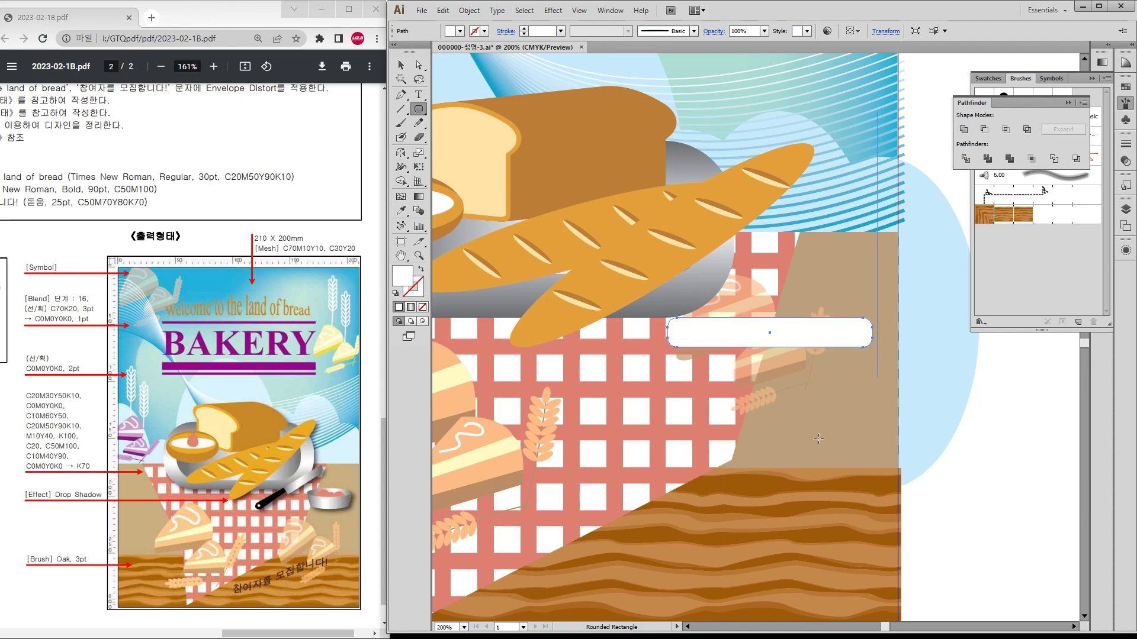
Step: Remove the rounding along the blade's upper edge and raise that edge slightly
click(418, 65)
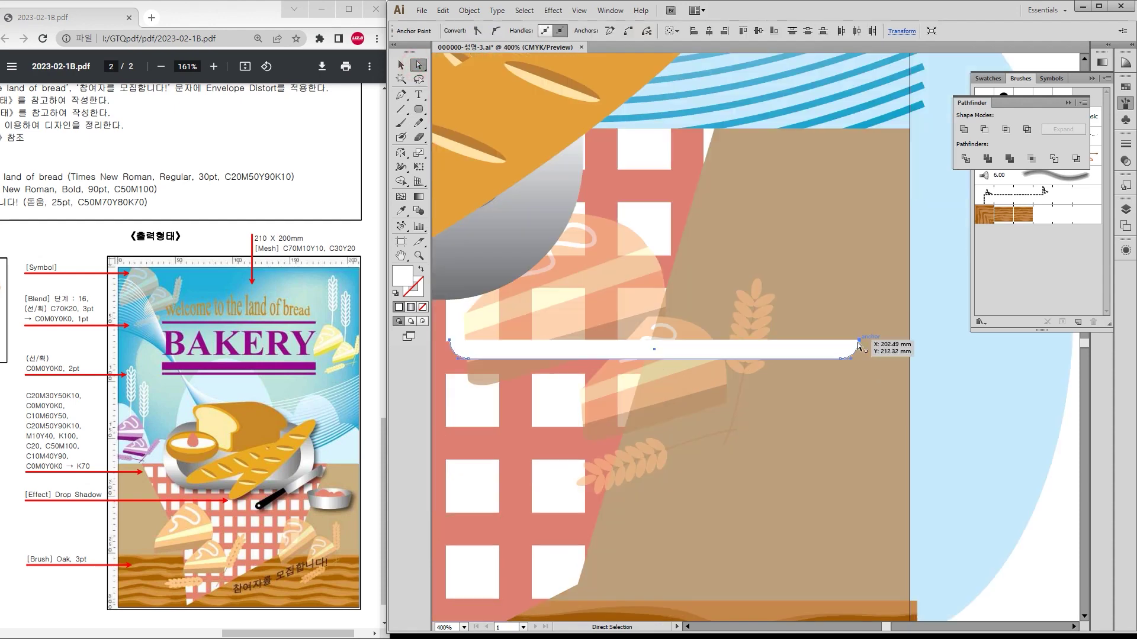
key(Up)
key(Up)
key(Up)
key(Up)
key(Up)
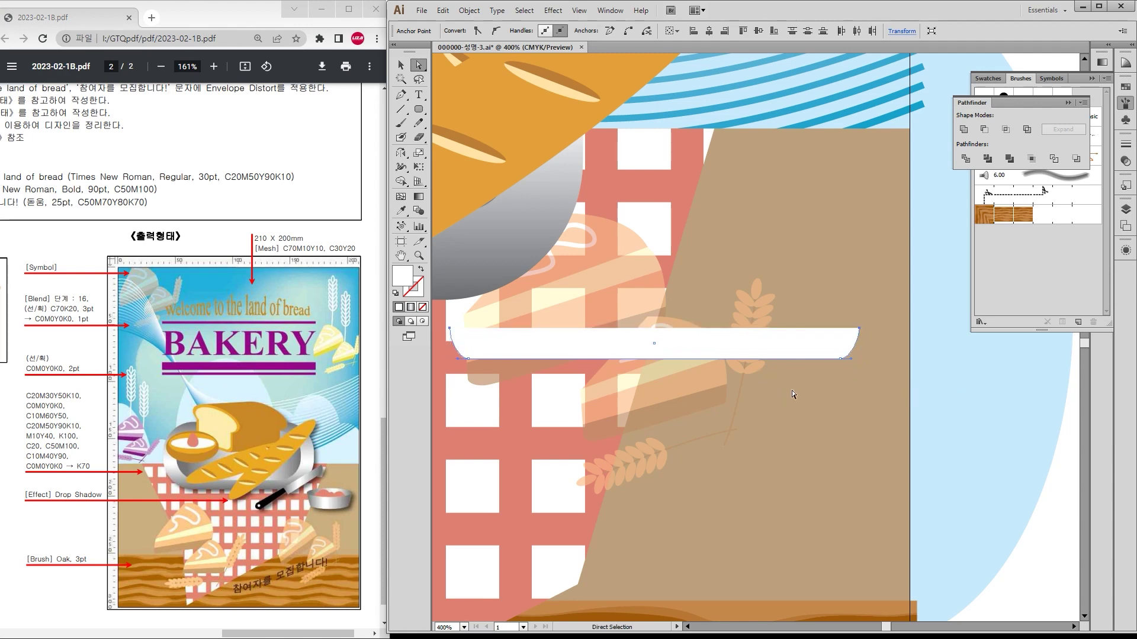
key(v)
key(a)
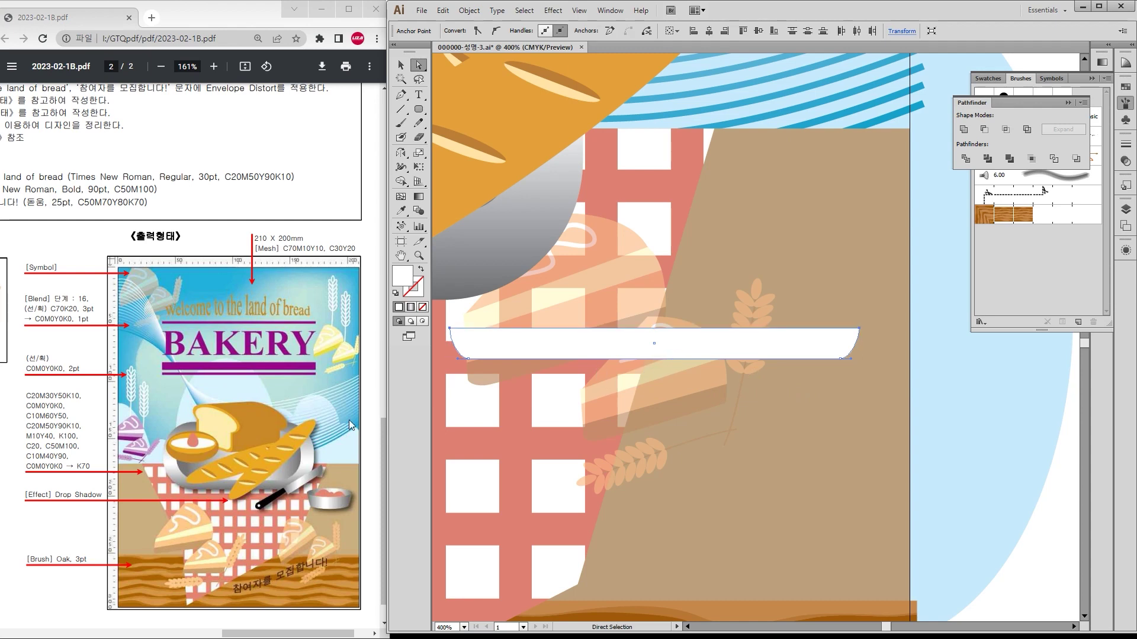
Step: Draw a rectangle over the blade's rounded left end and unite it with the blade to square that end
drag(418, 109, 450, 110)
drag(450, 328, 514, 357)
click(400, 65)
shift+click(611, 352)
click(963, 129)
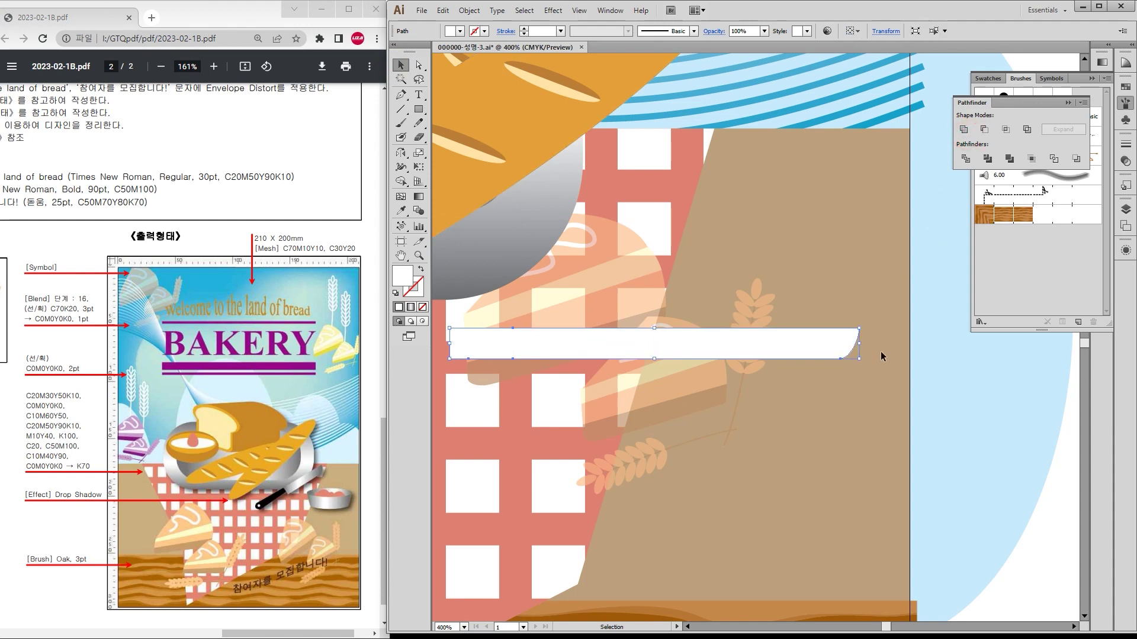
Step: Fill the blade with the metallic gradient sampled from the tray and shorten the blade from its right end
click(848, 388)
click(841, 357)
scroll(725, 348, down, 1)
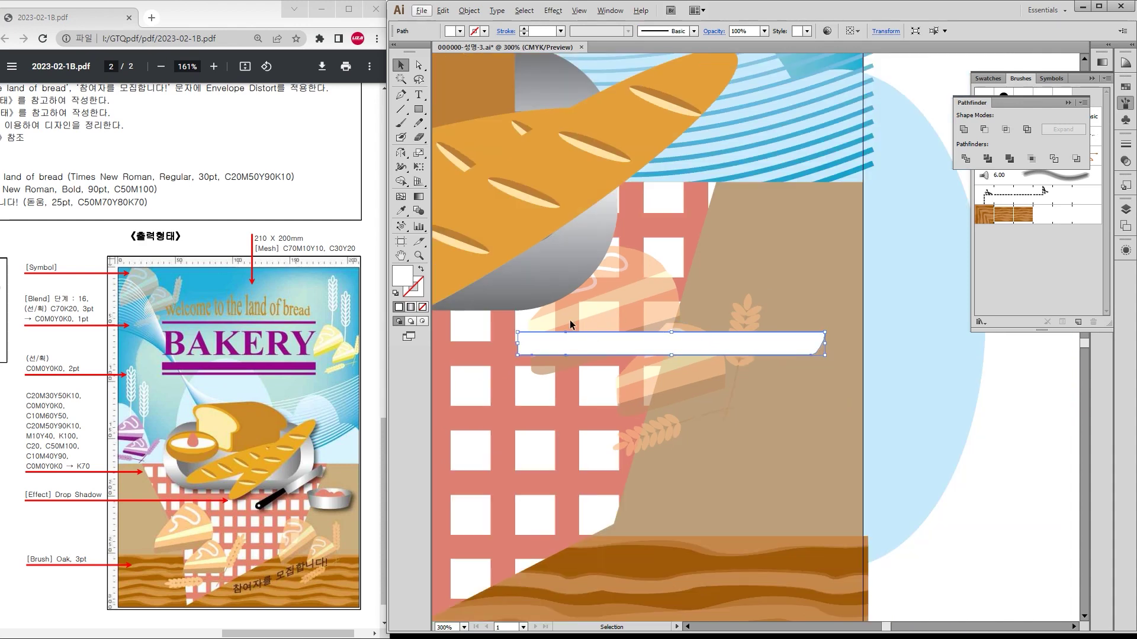
key(i)
click(543, 286)
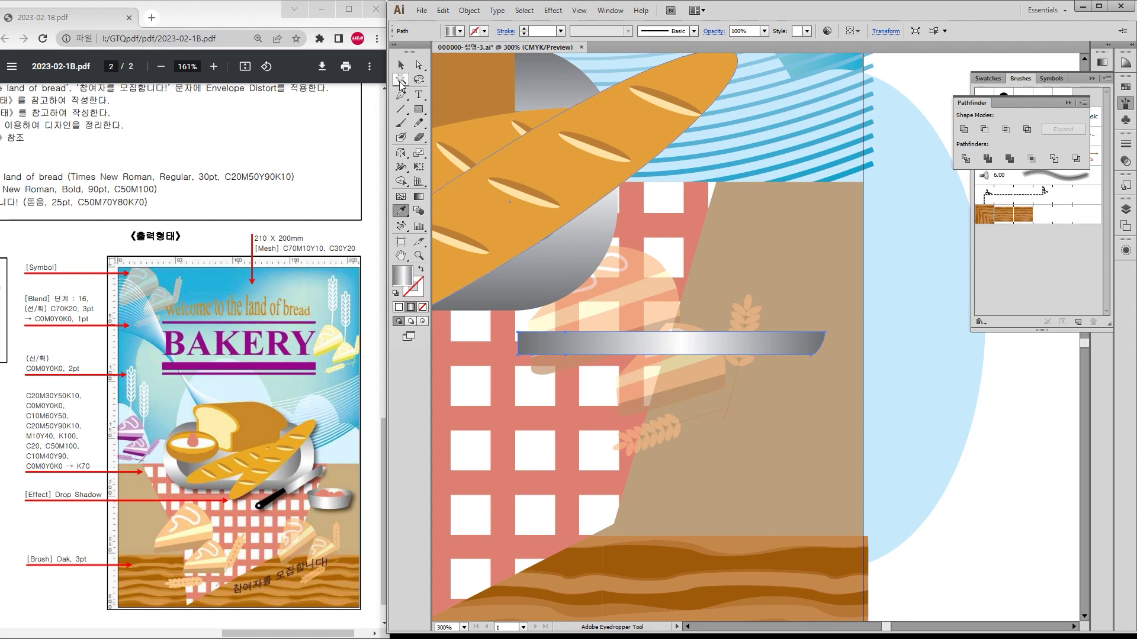
click(398, 65)
drag(825, 343, 747, 342)
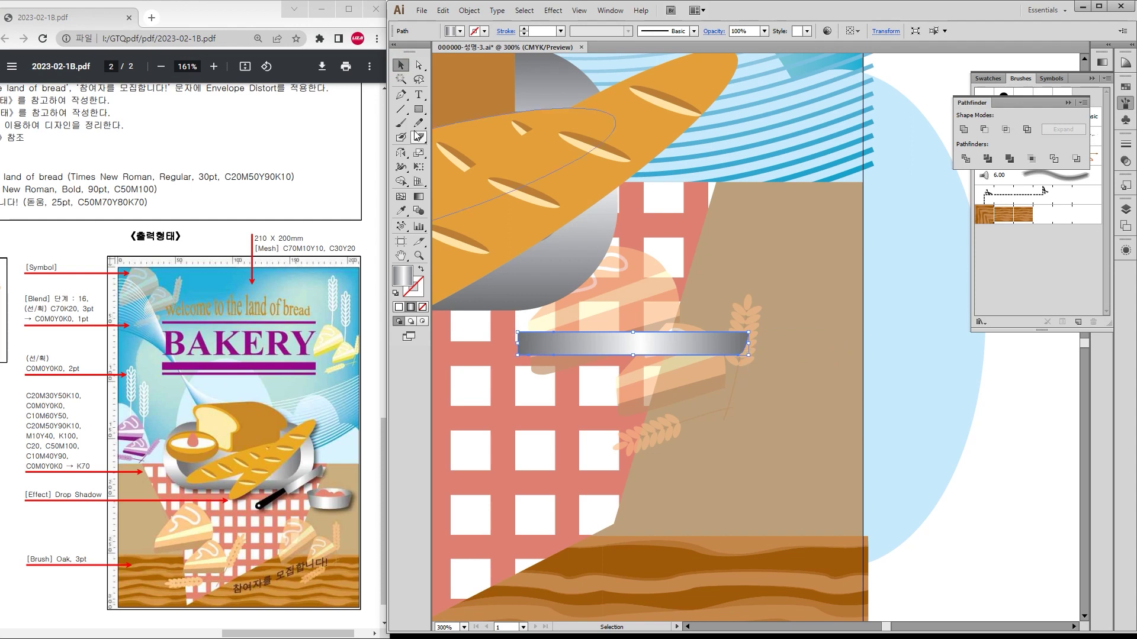
Step: Shift the lower anchor point at the blade's right tip to the left to make the tip more slanted
click(418, 67)
click(739, 355)
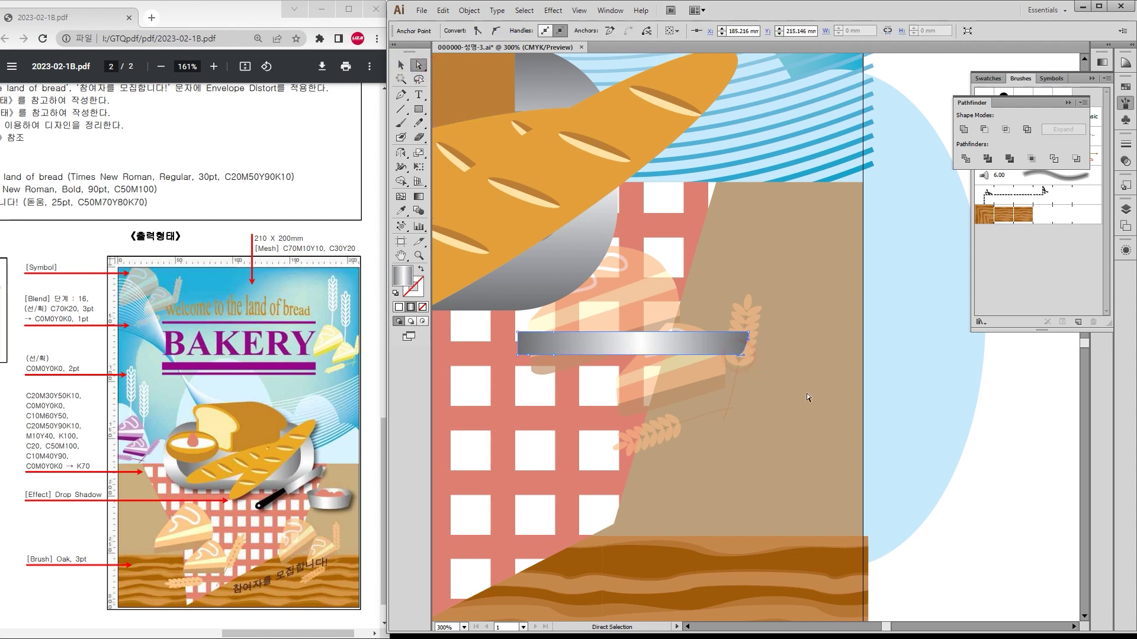
key(Left)
key(Left)
key(Left)
key(Left)
key(Left)
key(Left)
click(641, 394)
drag(754, 411, 871, 362)
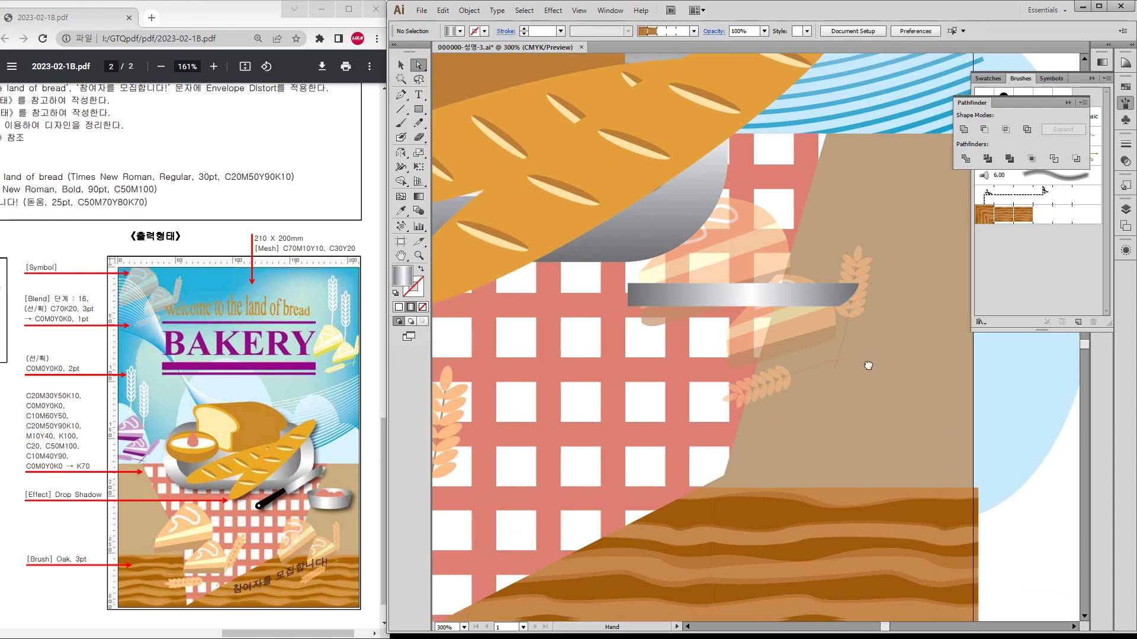
click(420, 111)
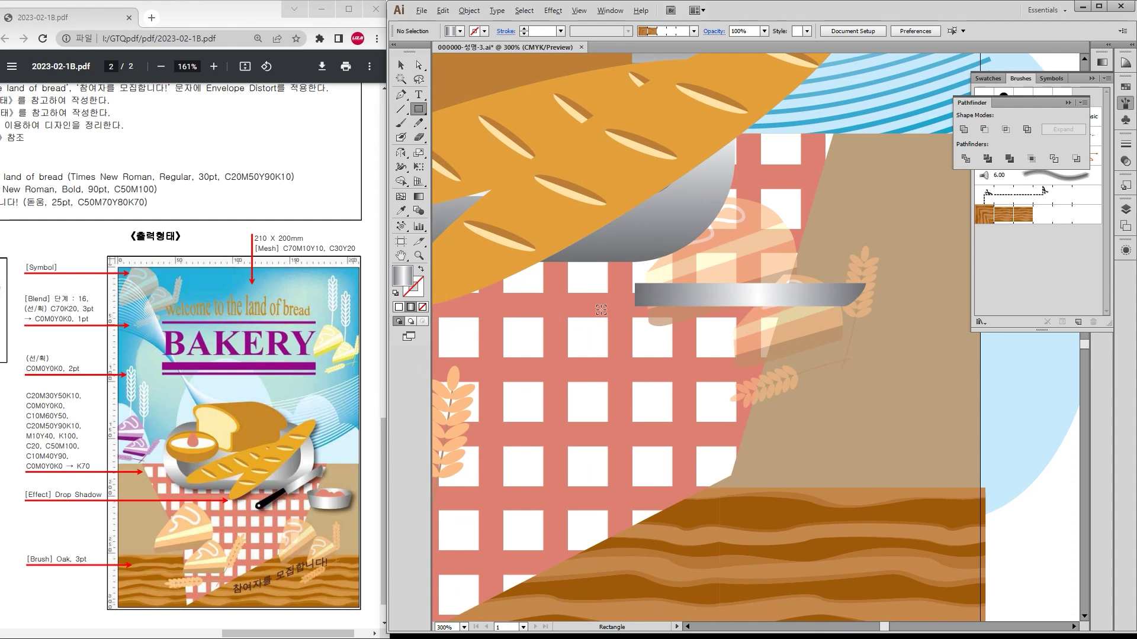
scroll(600, 309, up, 2)
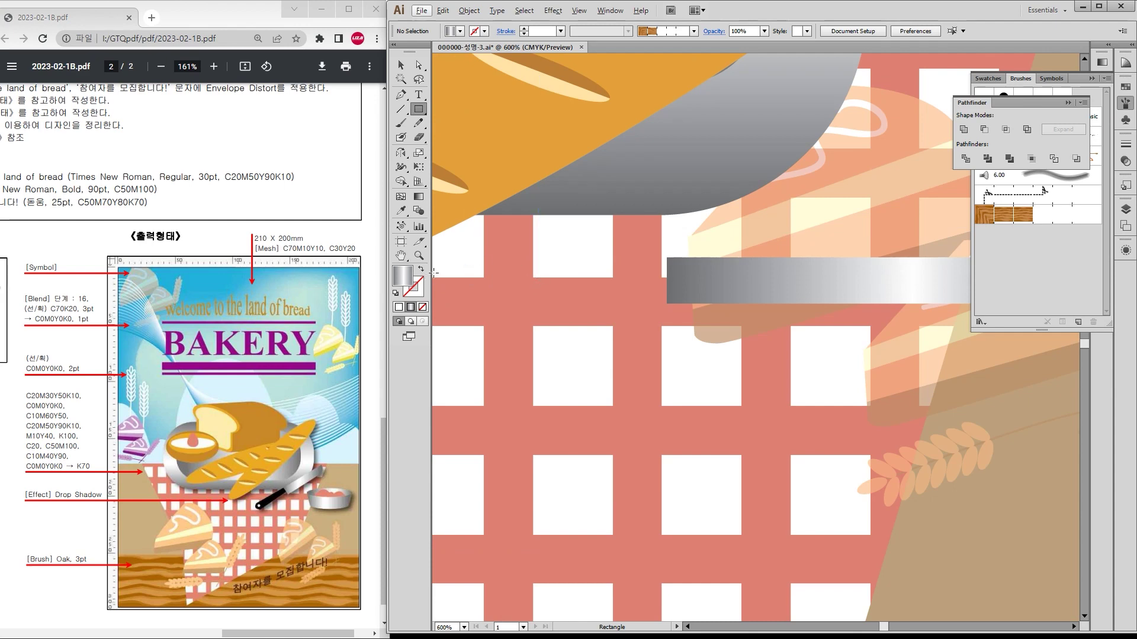
drag(454, 265, 555, 290)
key(ctrl+z)
Step: Draw a thin rounded rectangle overlapping the blade's left end as the knife handle and fill it with black
drag(418, 109, 476, 130)
drag(451, 272, 686, 299)
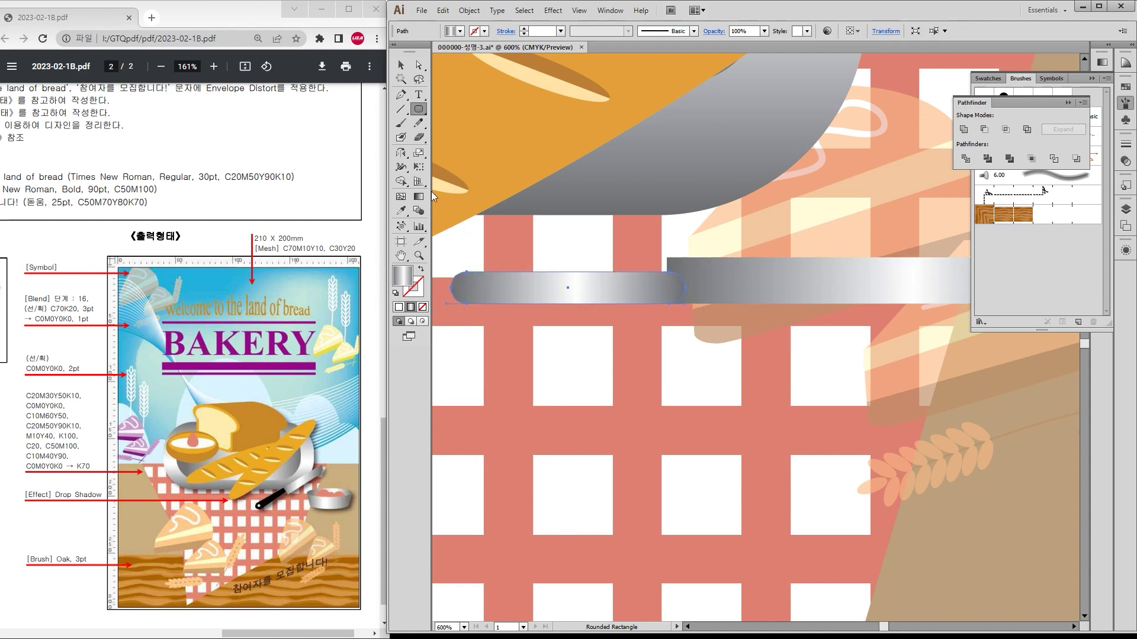
click(461, 32)
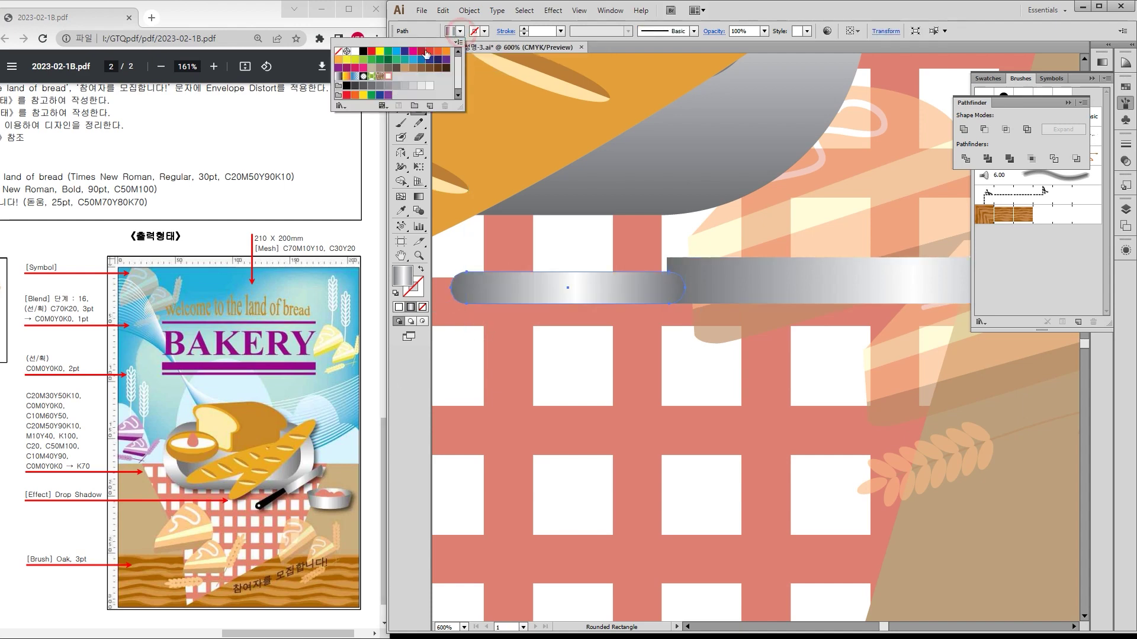
click(363, 51)
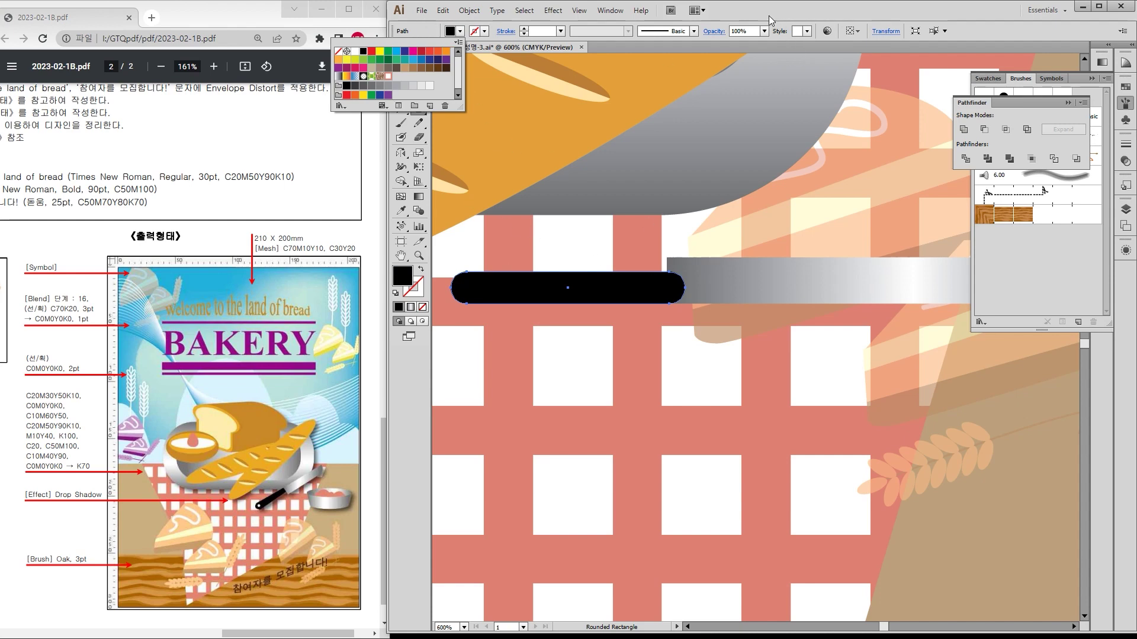
Step: Isolate the black handle and scale down the anchor points at its right end so it tapers toward the blade
key(a)
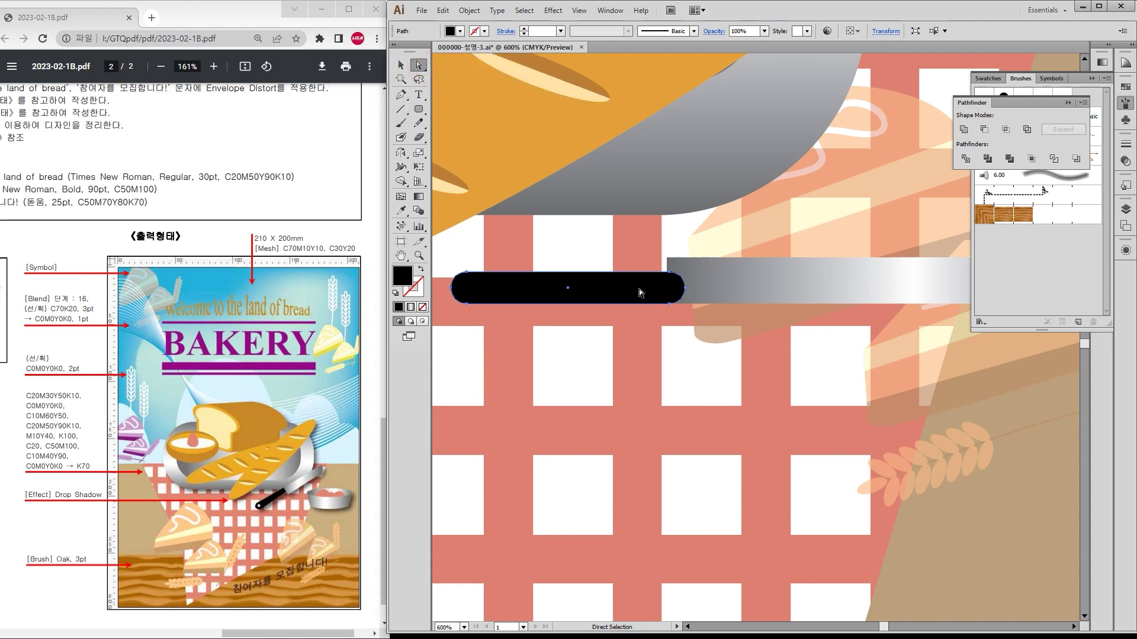
key(v)
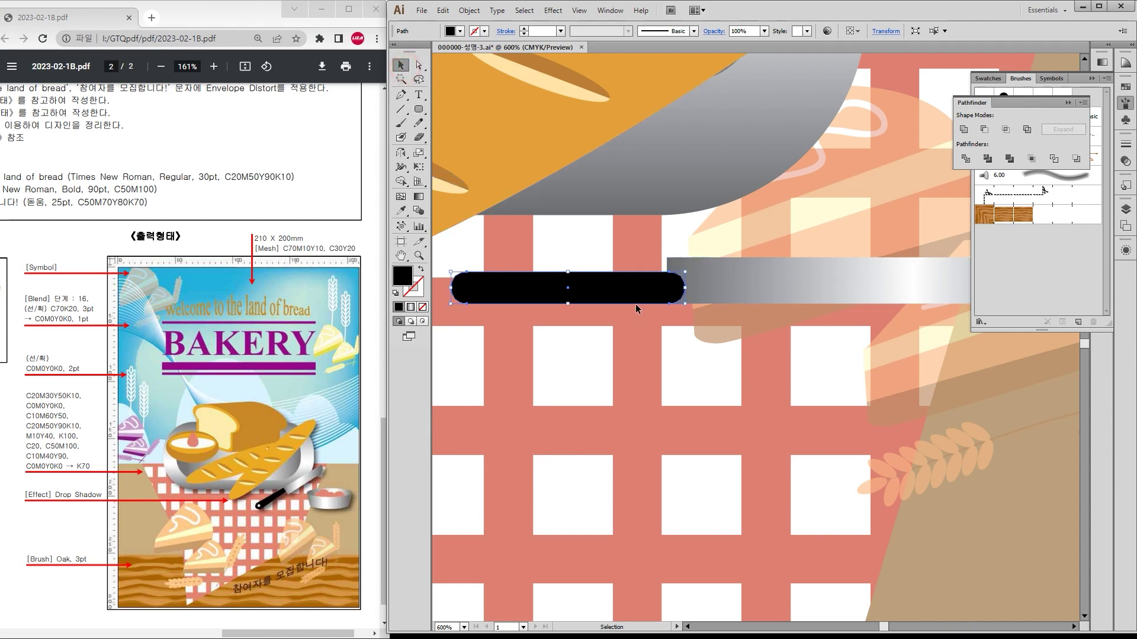
double_click(632, 292)
click(419, 79)
click(418, 66)
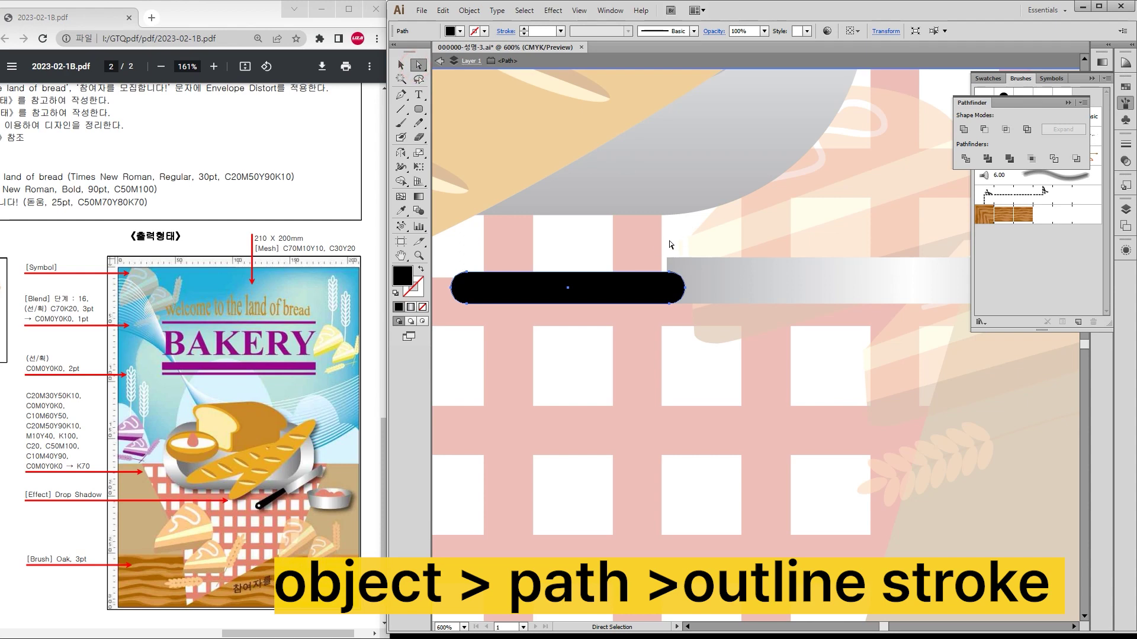
drag(689, 311, 696, 320)
double_click(418, 152)
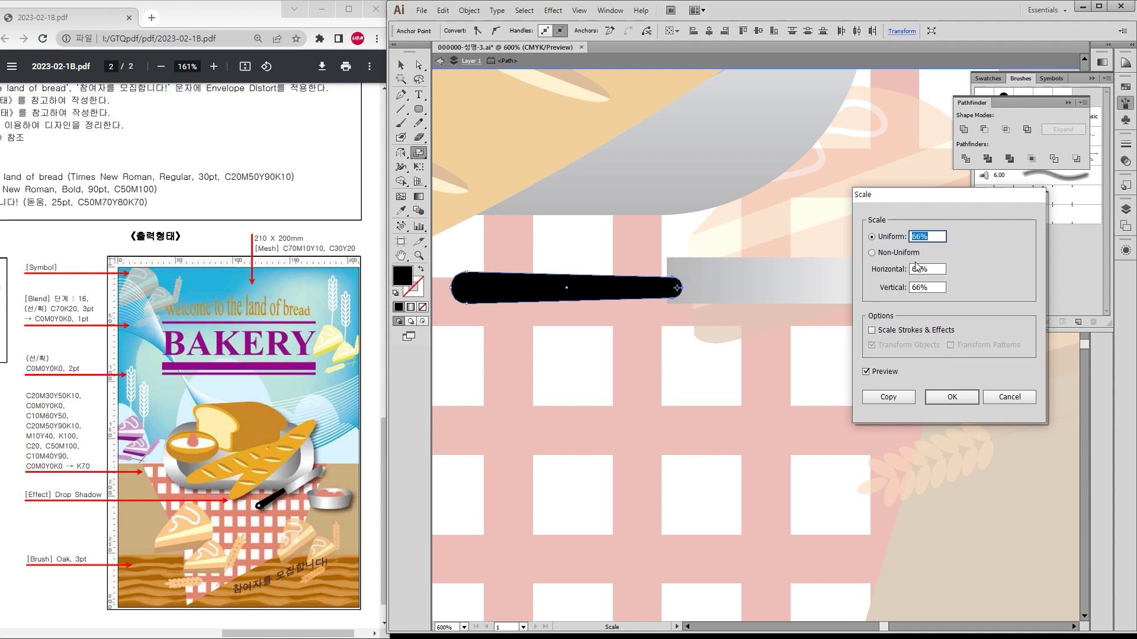
key(Up)
key(Up)
key(Up)
key(Up)
key(Up)
click(951, 397)
Step: Nudge the handle's narrowed end up slightly and leave isolation mode
key(Up)
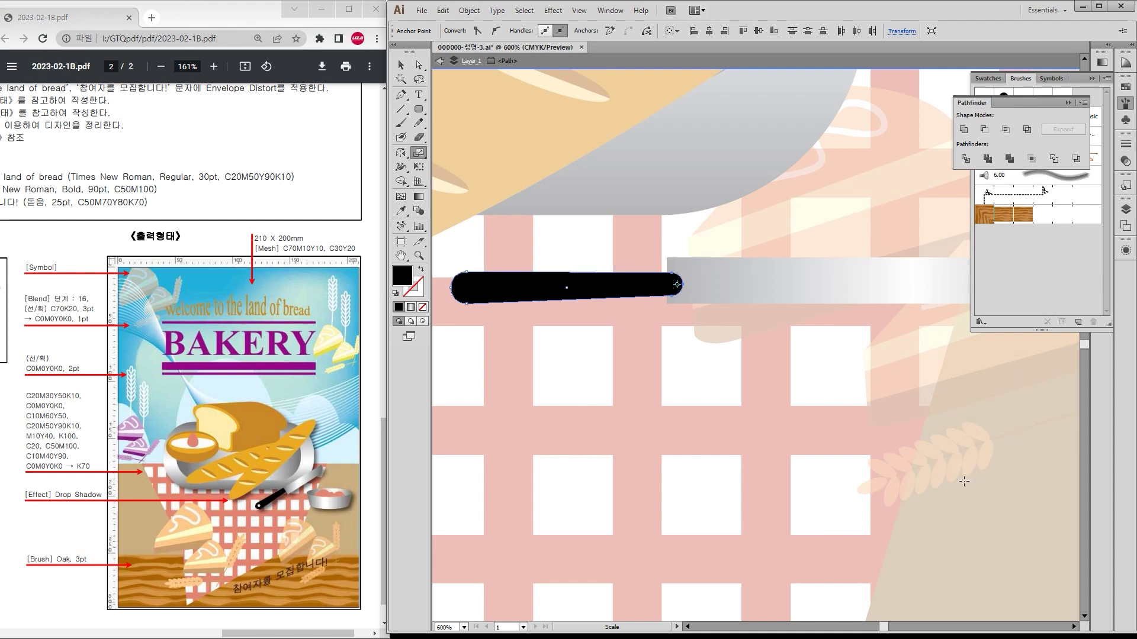
click(401, 65)
double_click(572, 251)
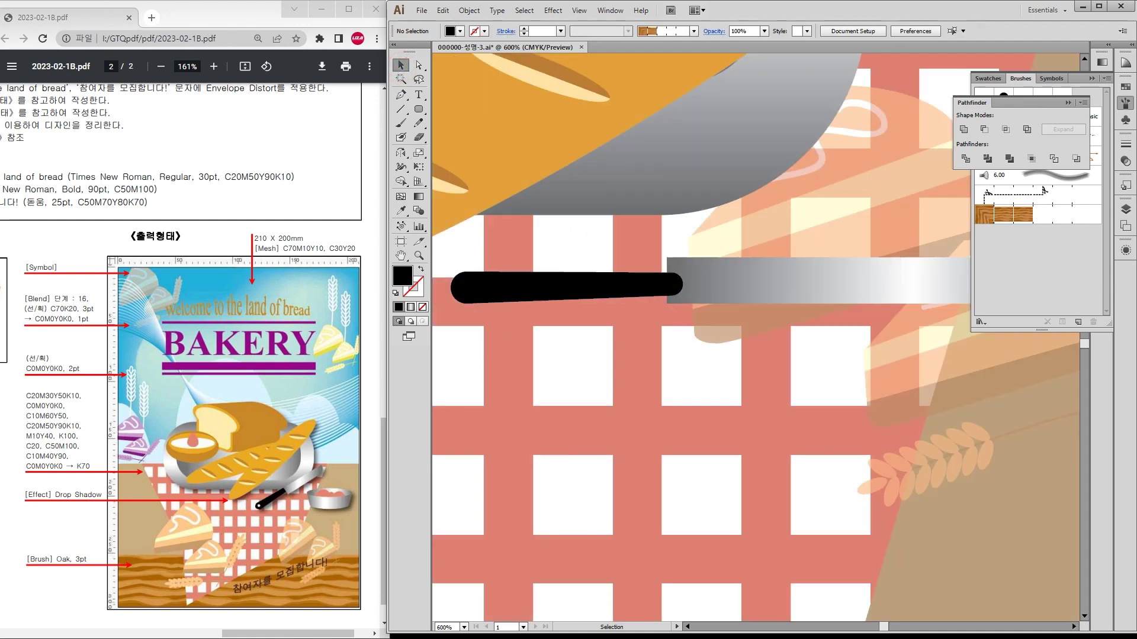
Step: Draw a small white circle as a hanging hole in the knife handle's left end and group it with the handle
drag(418, 109, 445, 137)
drag(465, 284, 473, 288)
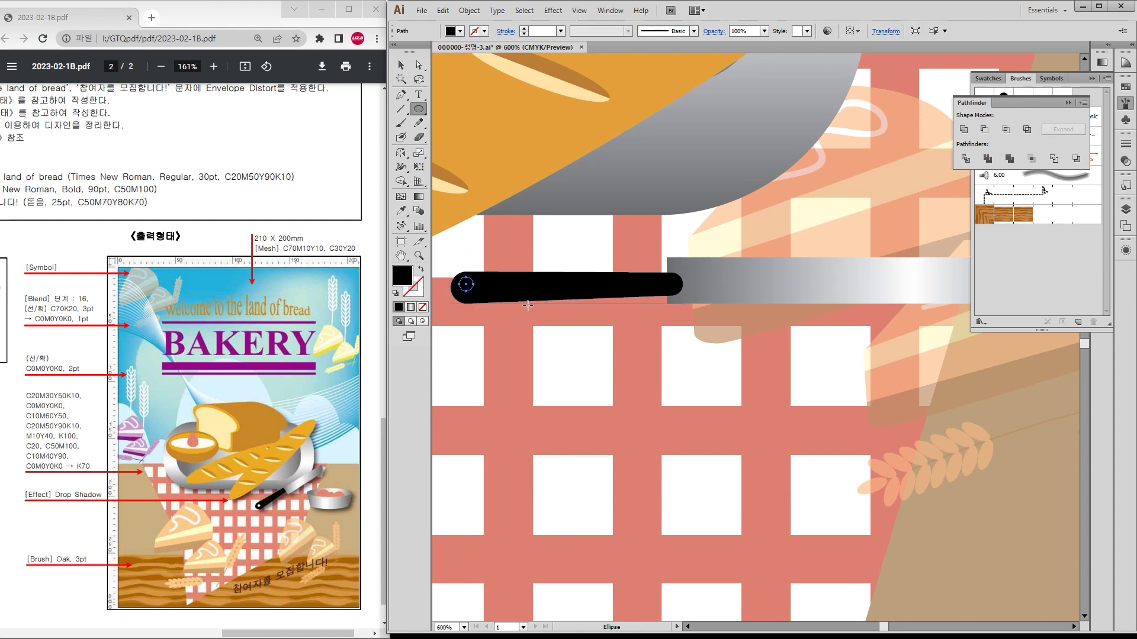
key(i)
click(567, 244)
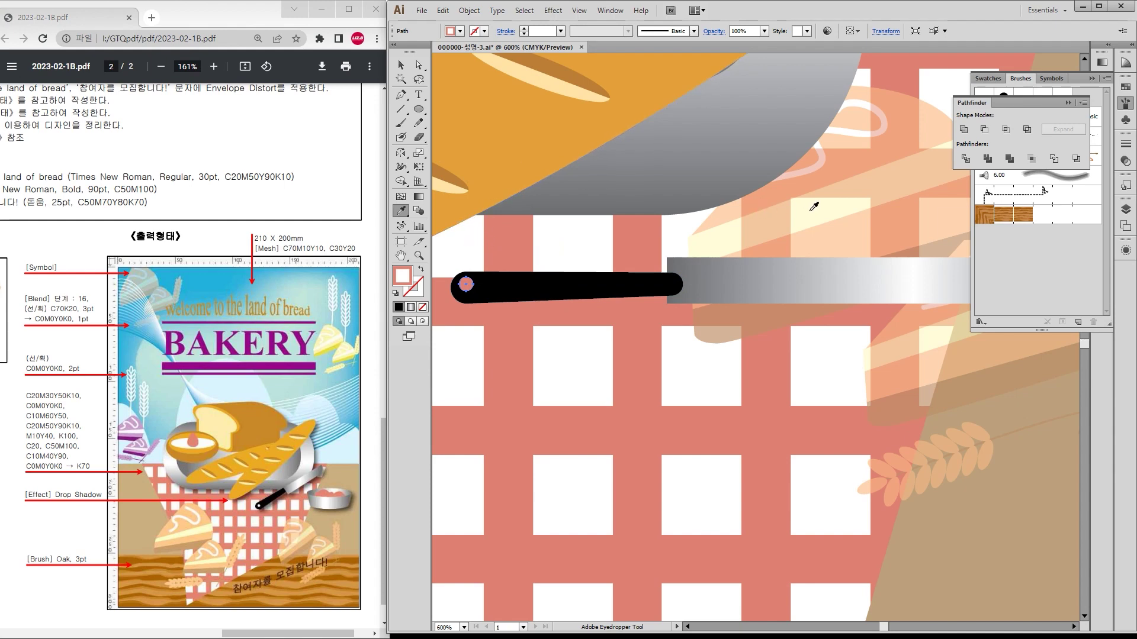
click(451, 31)
click(355, 51)
click(767, 21)
click(401, 64)
drag(466, 284, 473, 290)
shift+click(577, 290)
key(ctrl+g)
Step: Bring the blade in front of the handle and move it down so their top edges line up
shift+click(714, 283)
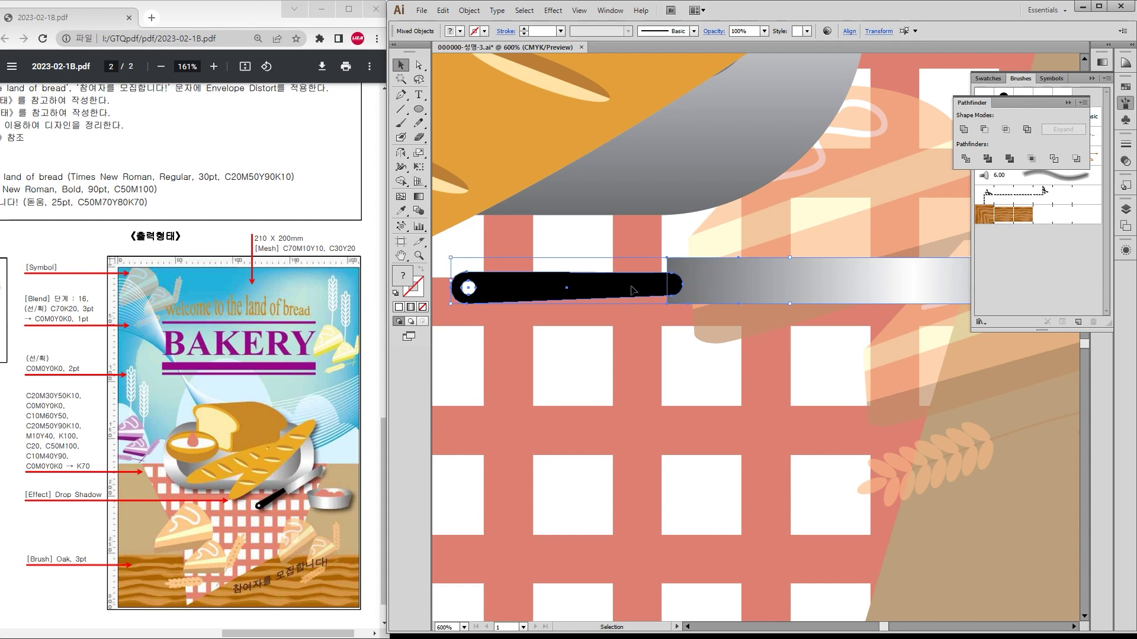
click(687, 322)
click(733, 290)
key(a)
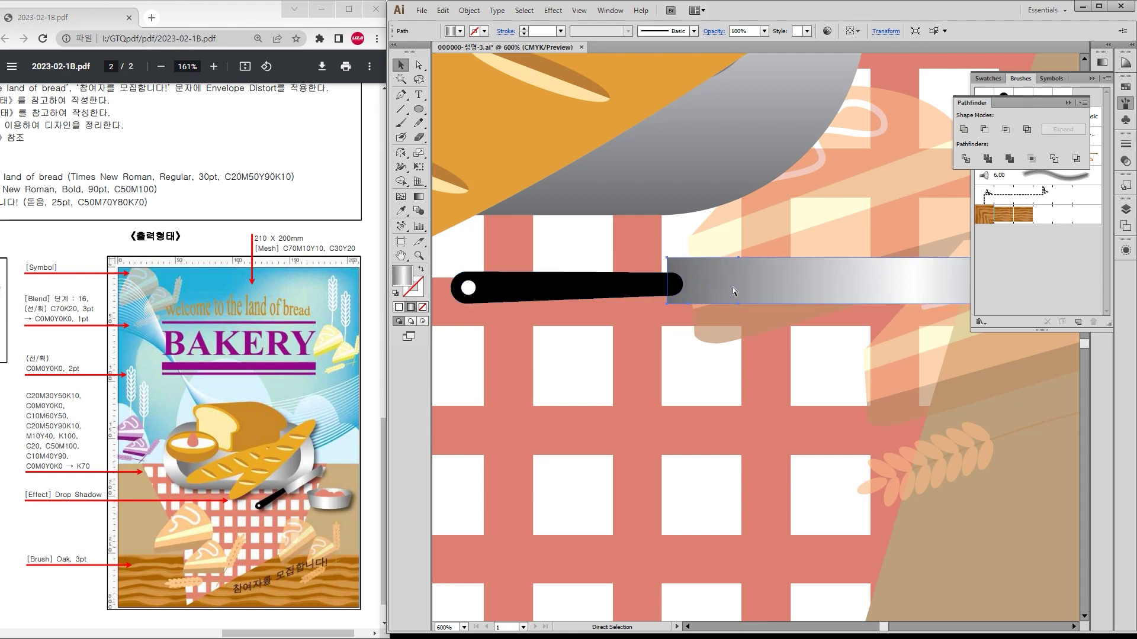
key(ctrl+shift+bracketright)
drag(715, 274, 701, 309)
scroll(767, 333, down, 2)
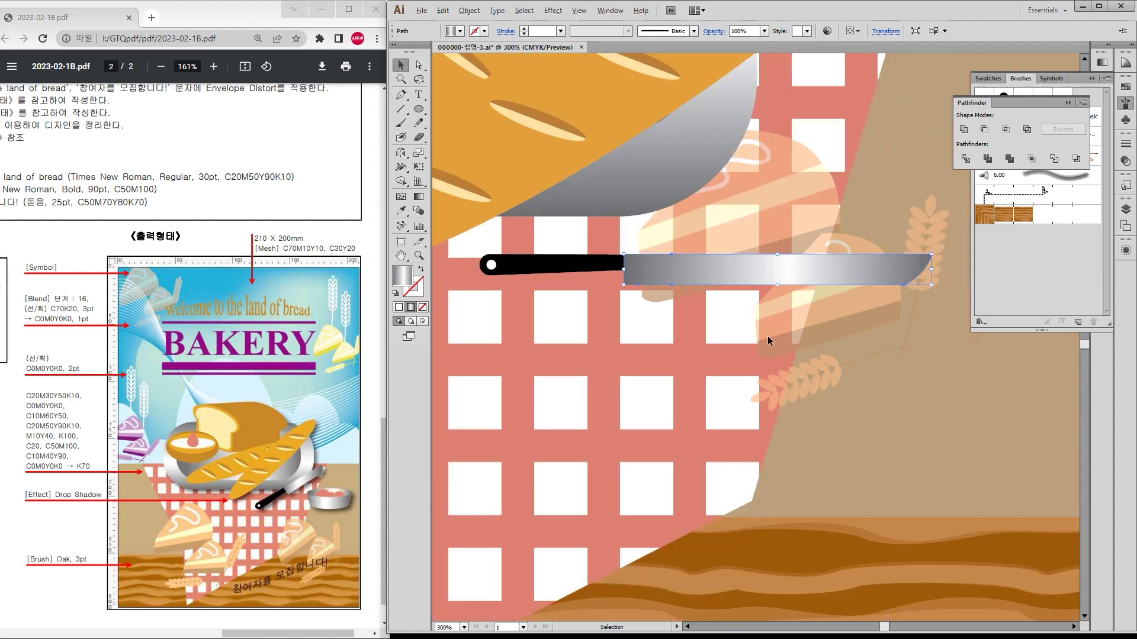
Step: Shorten the blade from its tip and group it with the handle
drag(891, 286, 826, 291)
click(592, 283)
shift+click(715, 285)
key(ctrl+g)
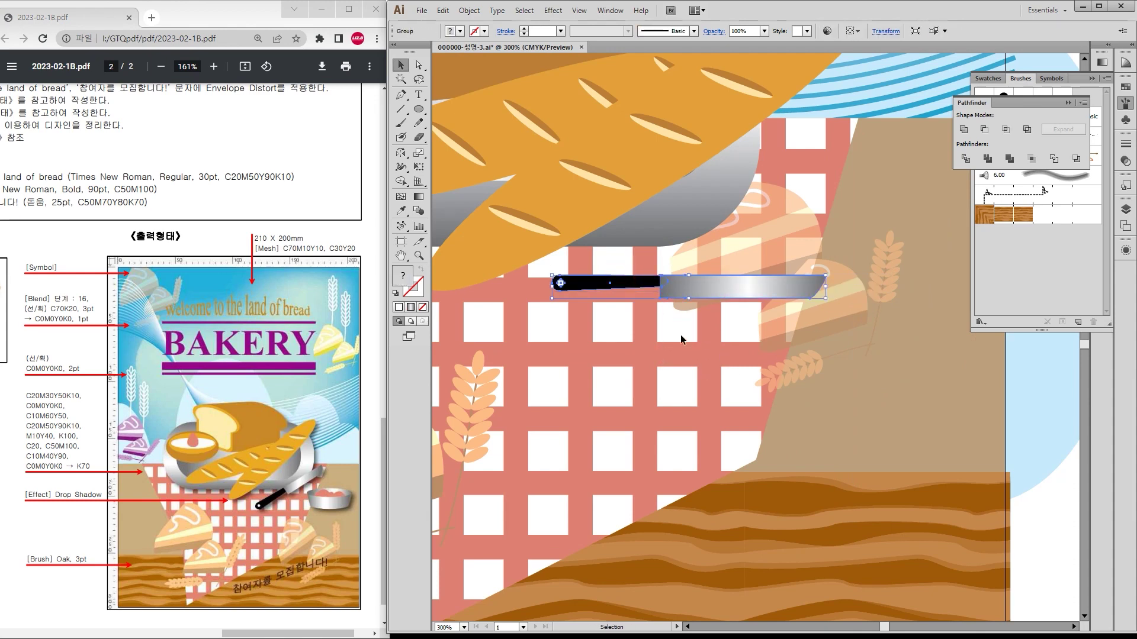
Step: Place the knife beside the tray's lower-right edge and rotate it so the blade points up to the right
drag(725, 299, 761, 256)
drag(867, 228, 855, 180)
key(ctrl+minus)
key(ctrl+minus)
click(771, 295)
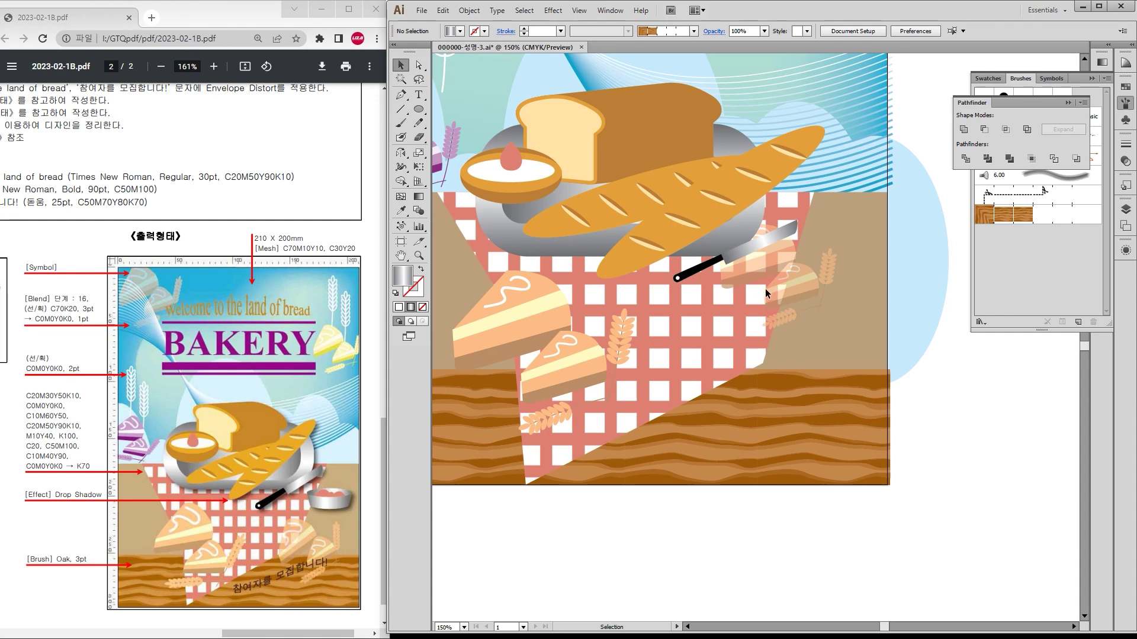
Step: Group the bowl, bread loaf, baguettes and knife together with the tray
scroll(765, 288, down, 1)
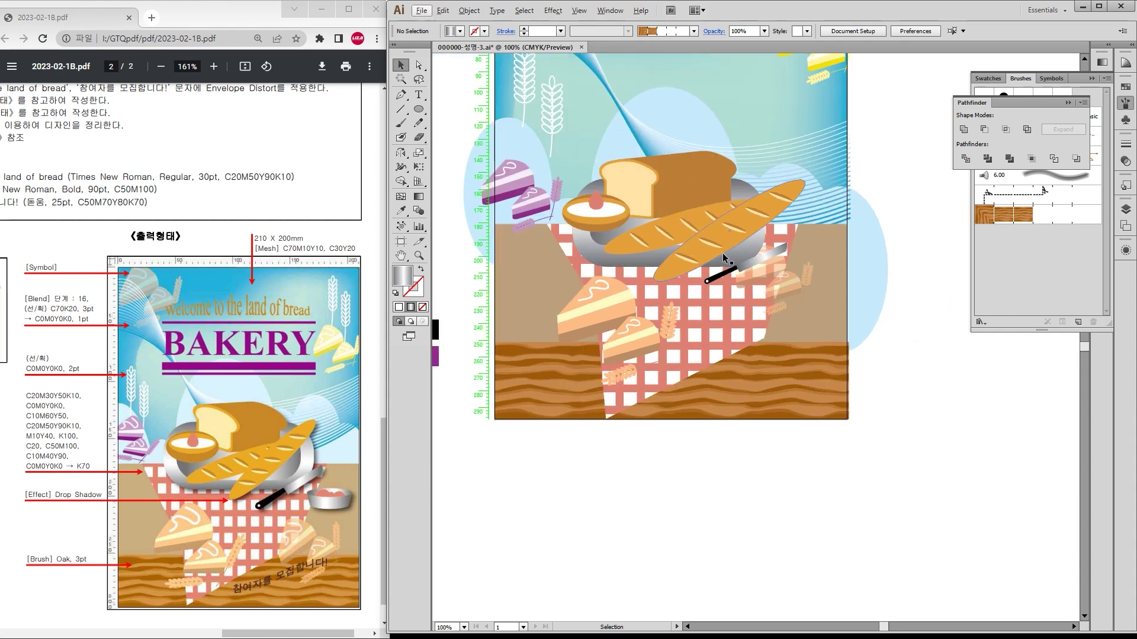
click(597, 211)
shift+click(667, 198)
shift+click(682, 236)
shift+click(704, 253)
shift+click(746, 270)
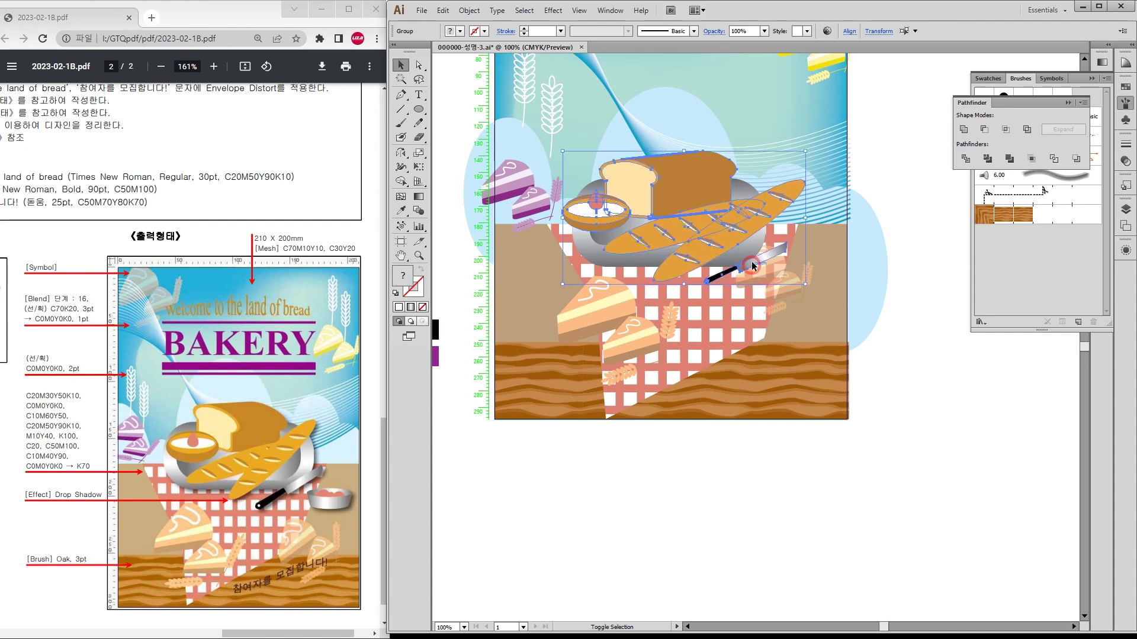
key(shift+F6)
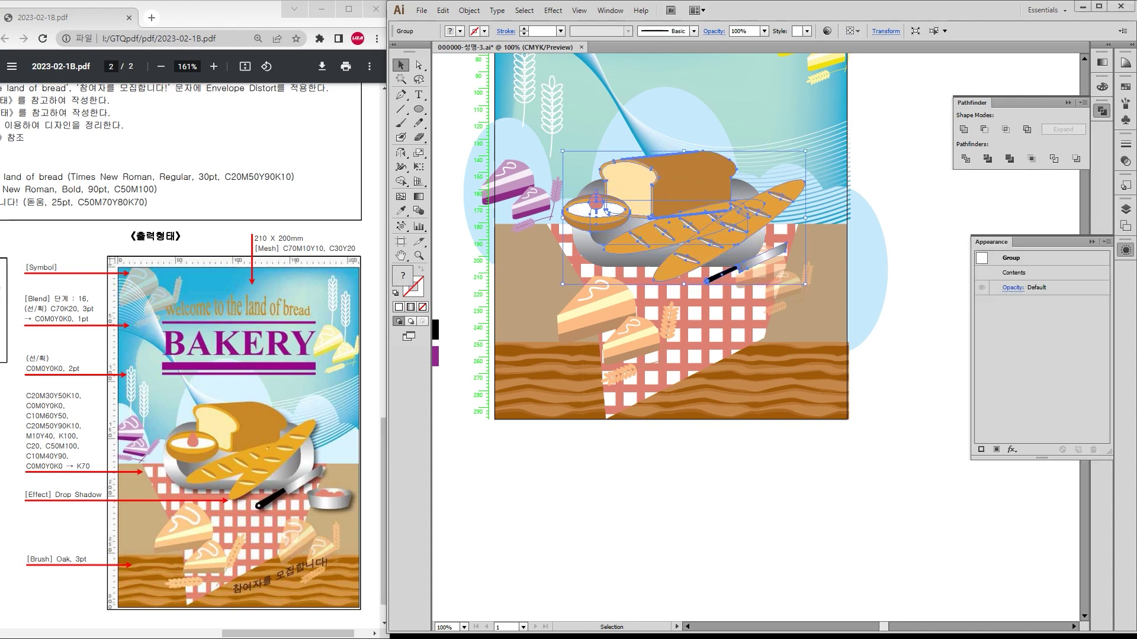
key(F7)
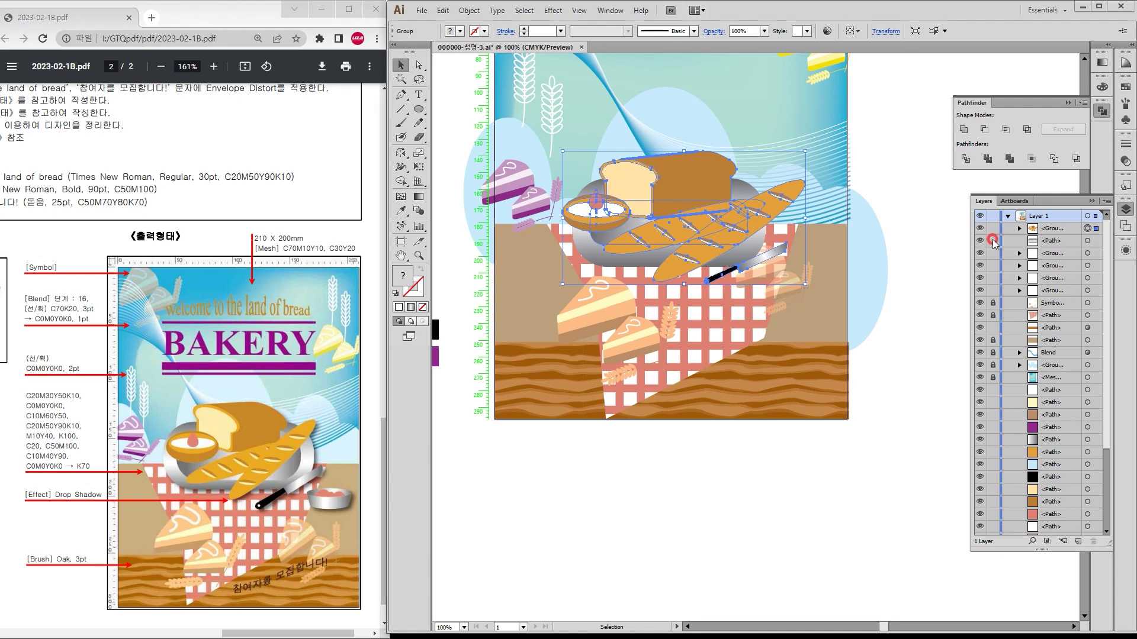
shift+click(1088, 241)
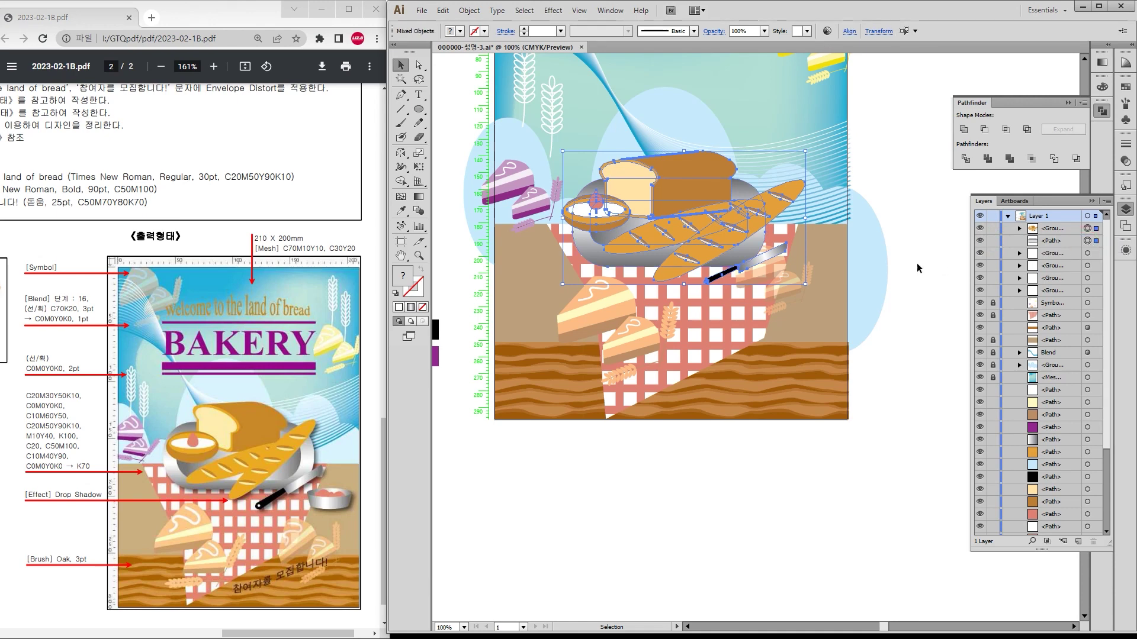
key(ctrl+g)
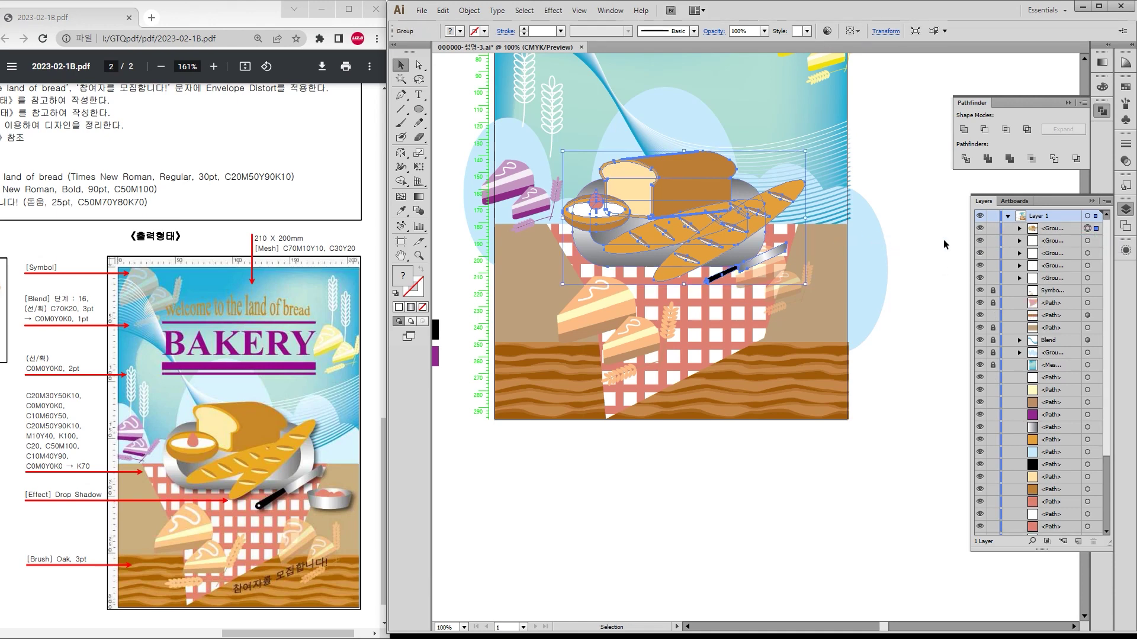
Step: Apply a Multiply Drop Shadow at 75% opacity with 2.47 mm X and Y offsets and 1.76 mm blur, and lock the group
click(1125, 250)
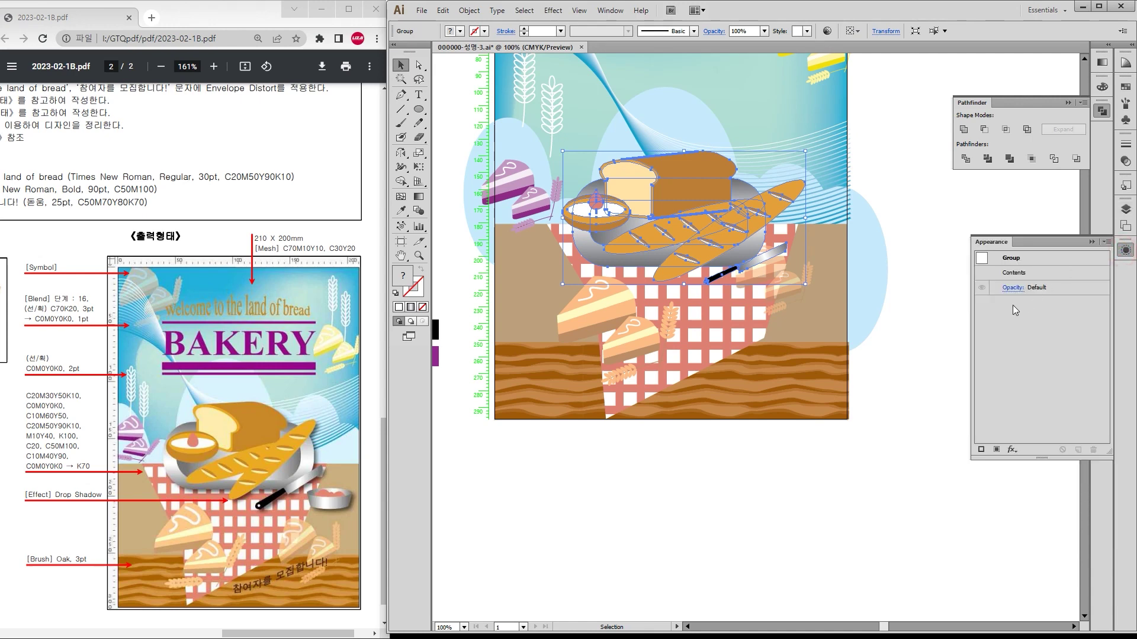
click(1012, 450)
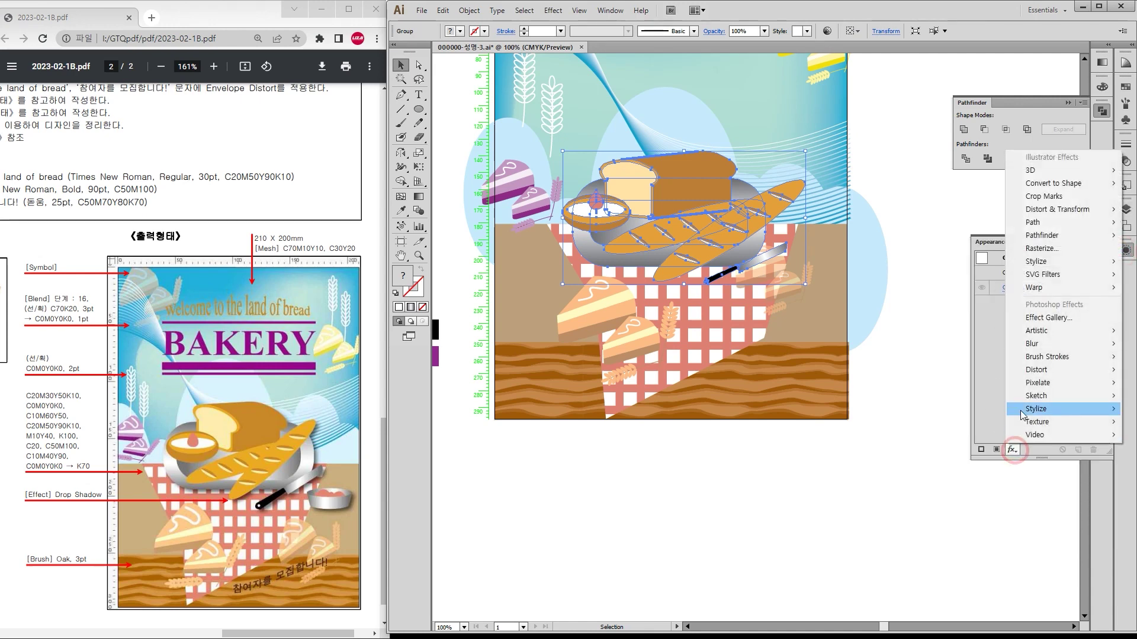
mouse_move(1071, 266)
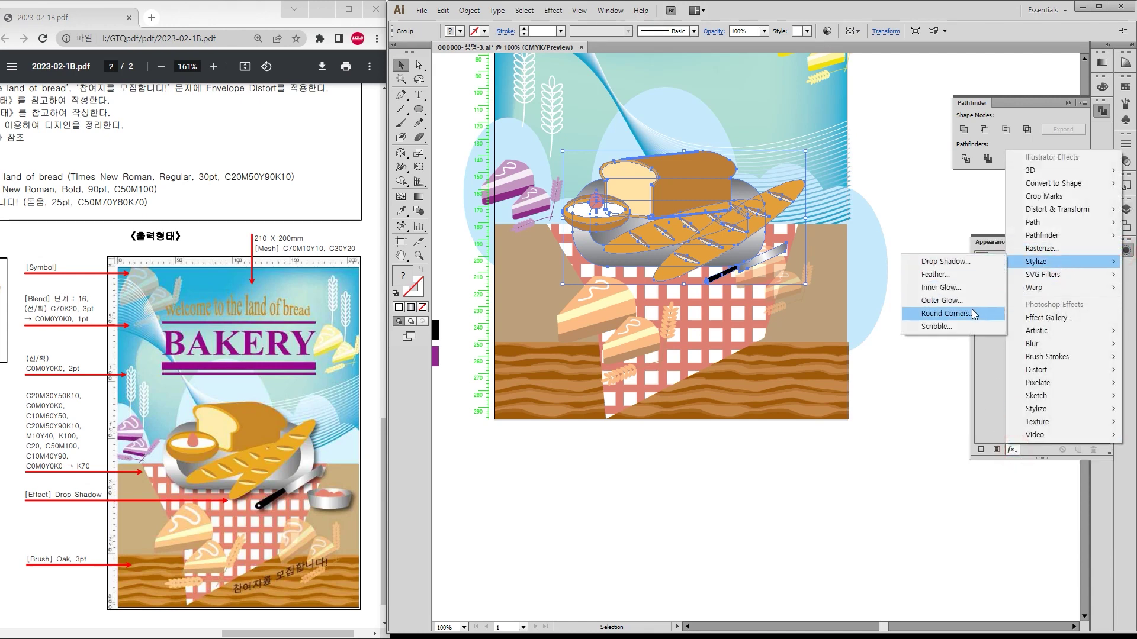
click(969, 263)
click(670, 458)
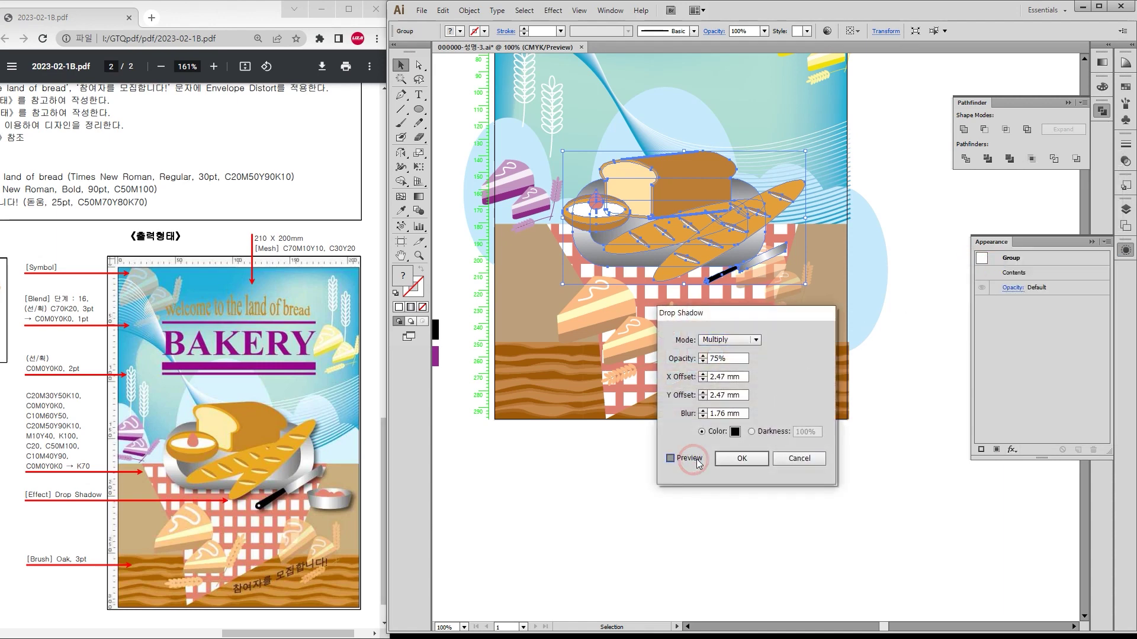
click(742, 459)
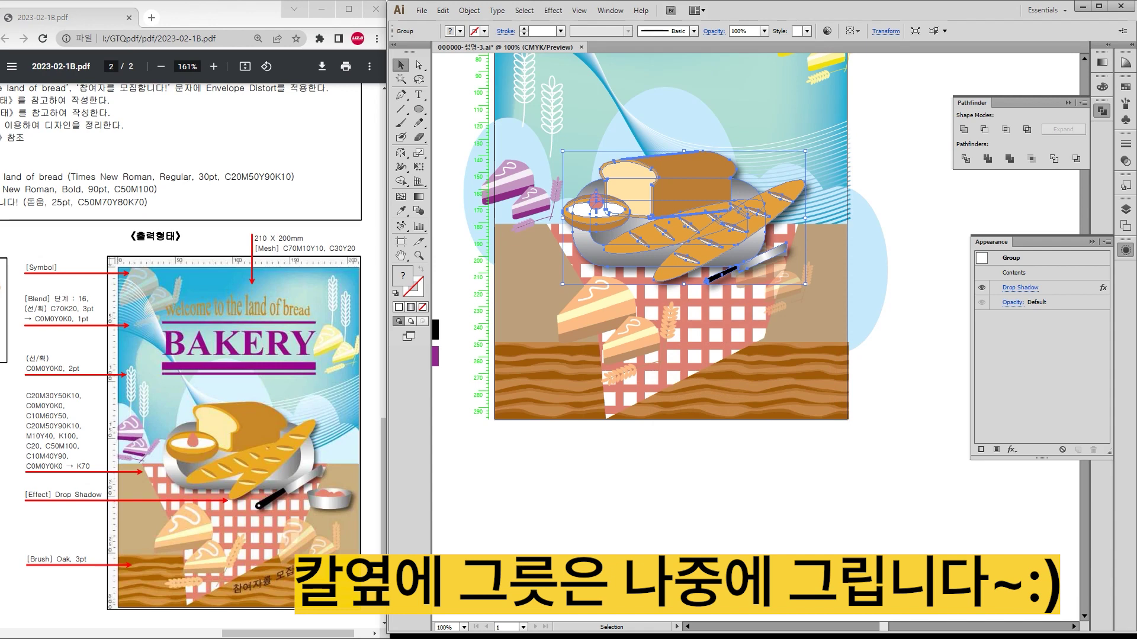
click(1126, 209)
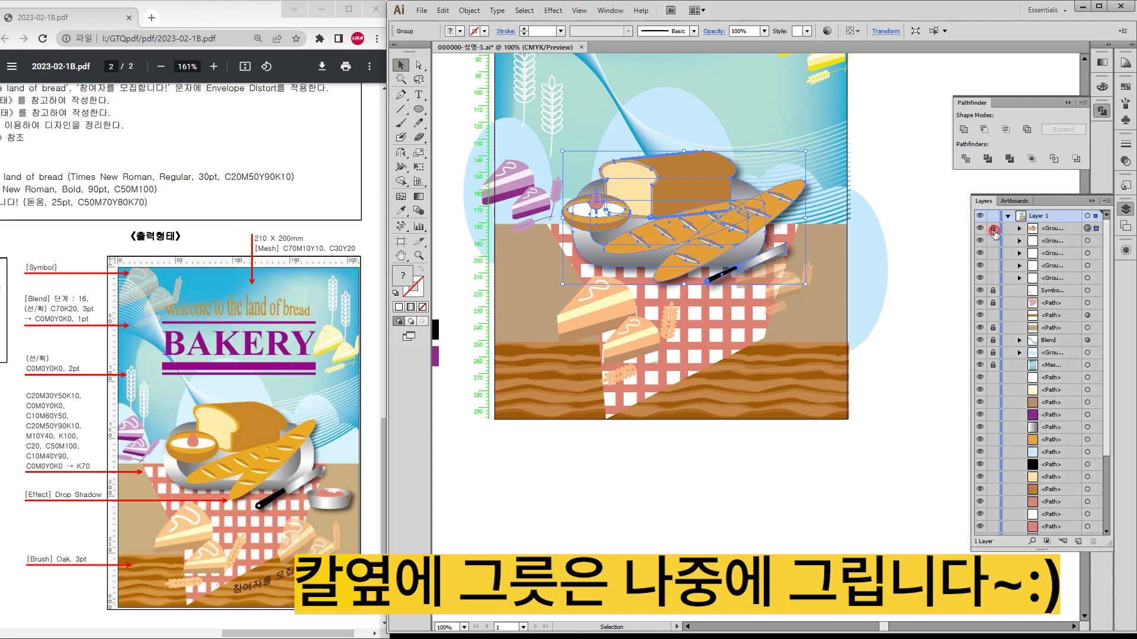
click(993, 228)
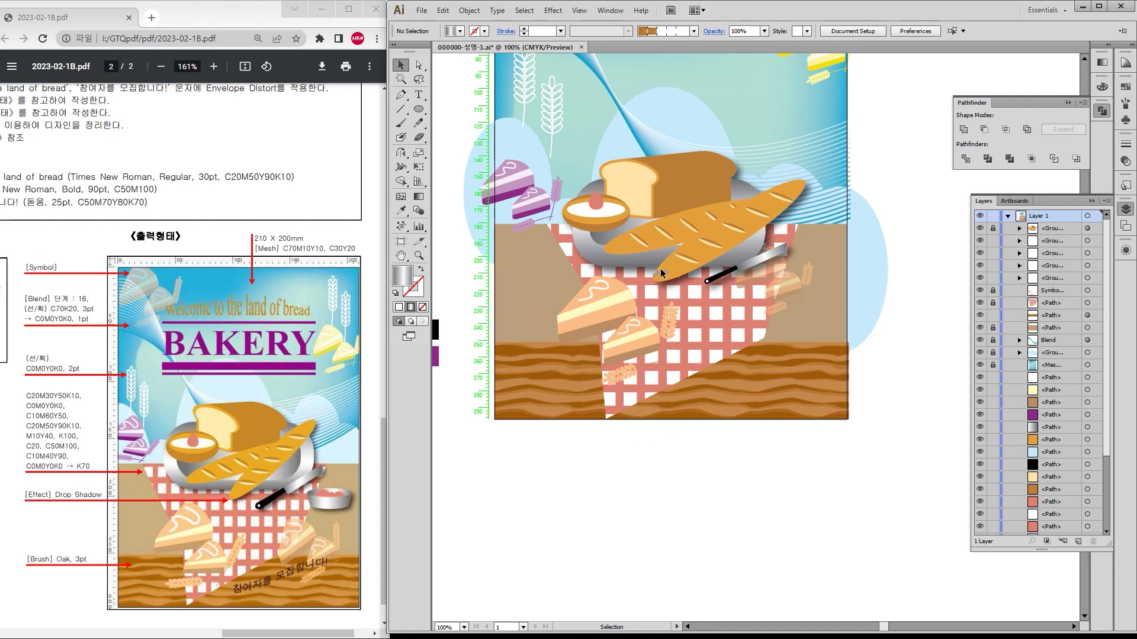
Step: Copy "Welcome to the land of bread" from the reference PDF and paste it as text in the poster's upper area
scroll(662, 273, up, 6)
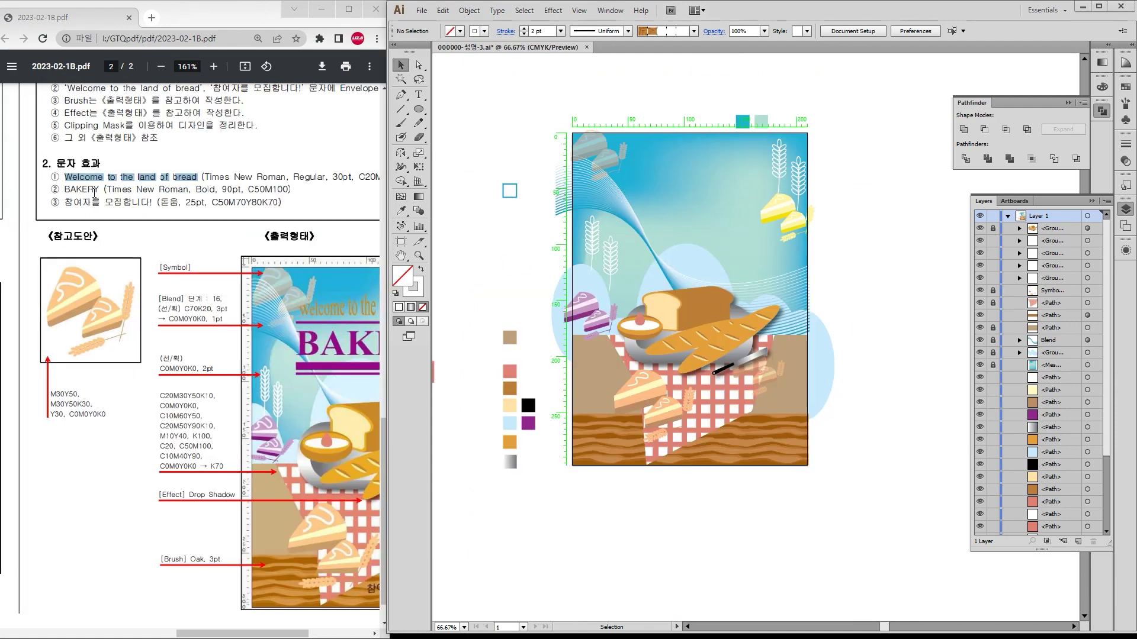
click(94, 192)
drag(63, 177, 202, 177)
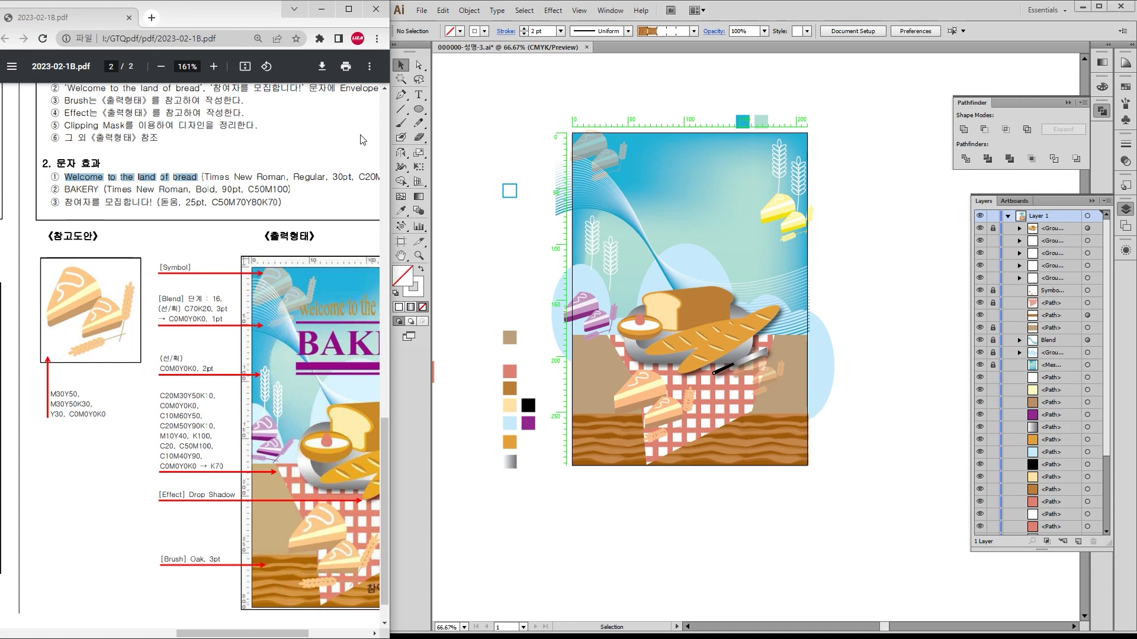
click(419, 95)
click(650, 186)
key(ctrl+v)
click(400, 64)
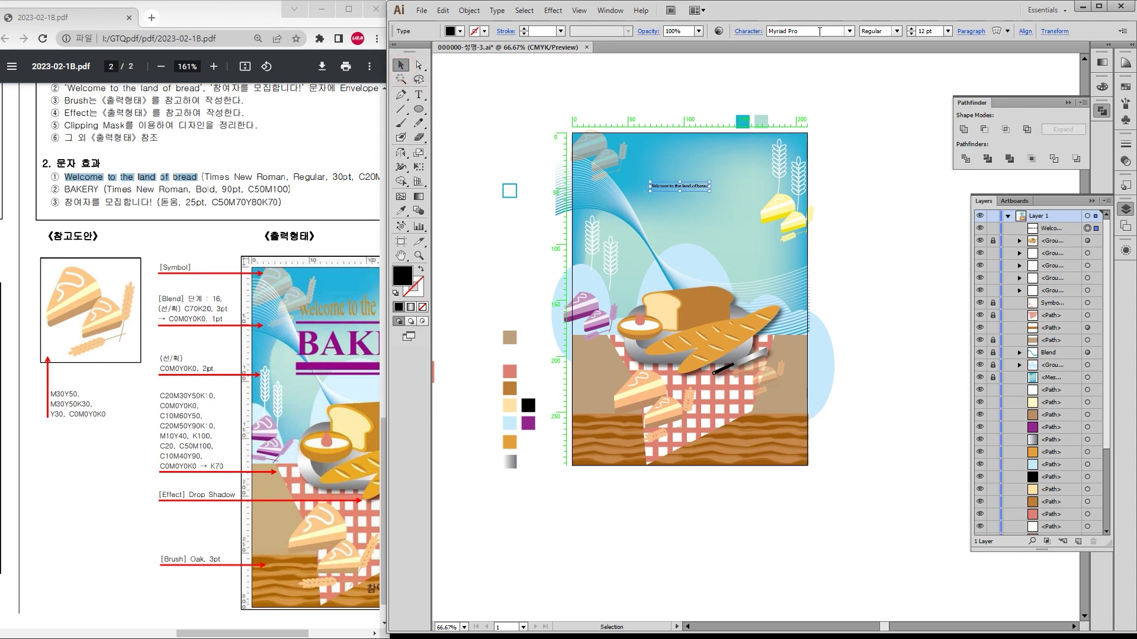
Step: Set the heading's font to Times New Roman Regular at 30 pt
click(820, 31)
text(Times New Roman)
key(Return)
drag(269, 634, 296, 634)
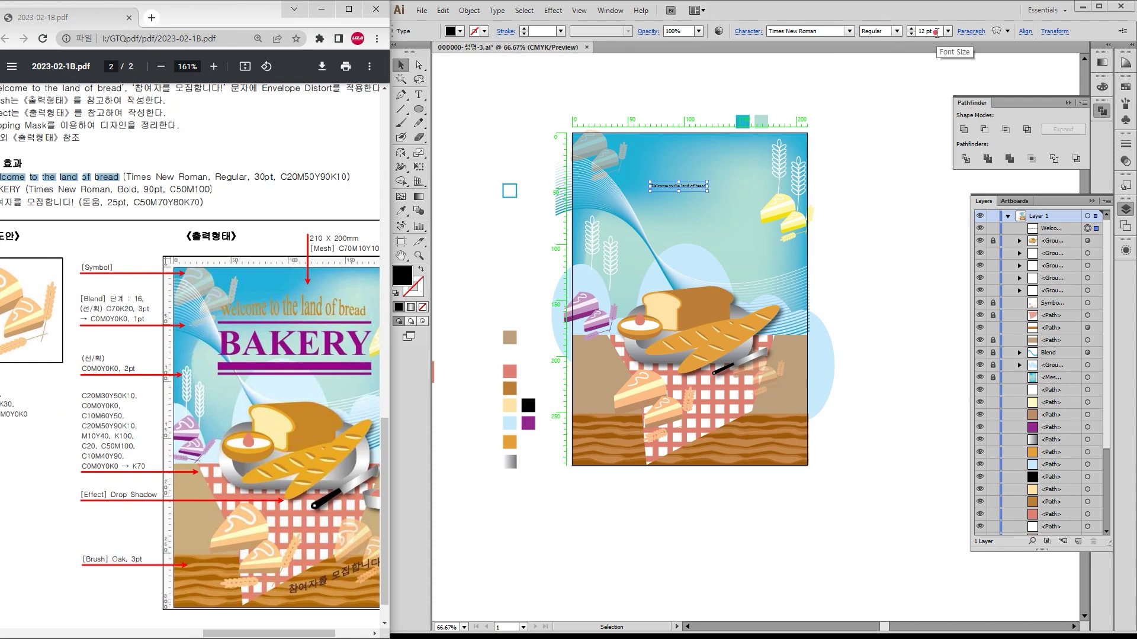
click(931, 31)
text(30)
key(Return)
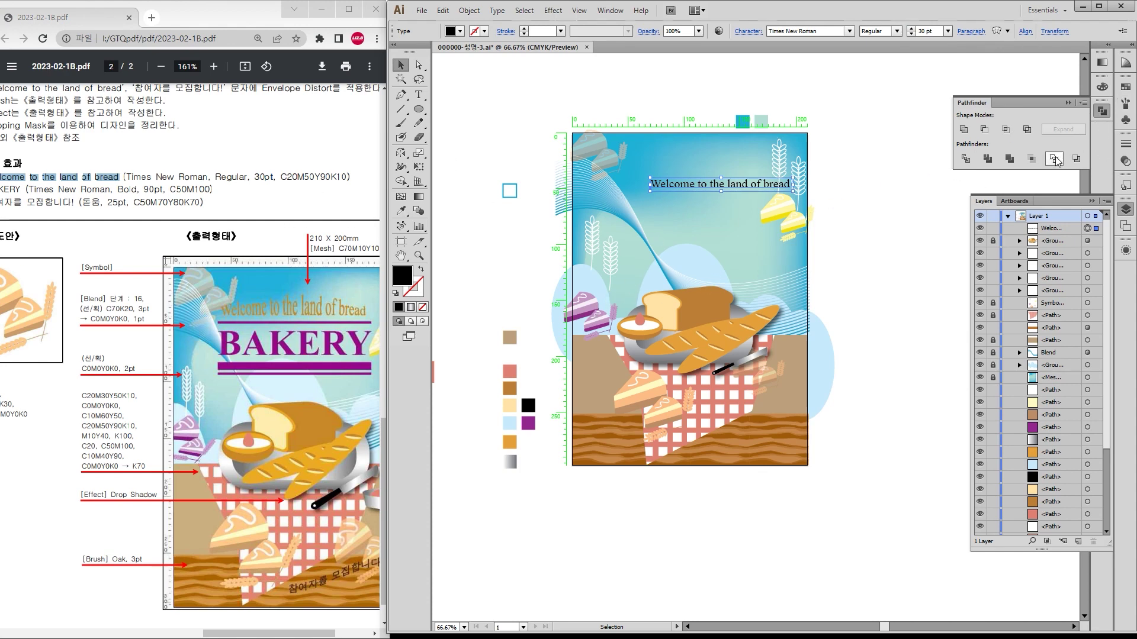
Step: Fill the heading with C20 M50 Y90 K10 and center it horizontally on the artboard
key(F6)
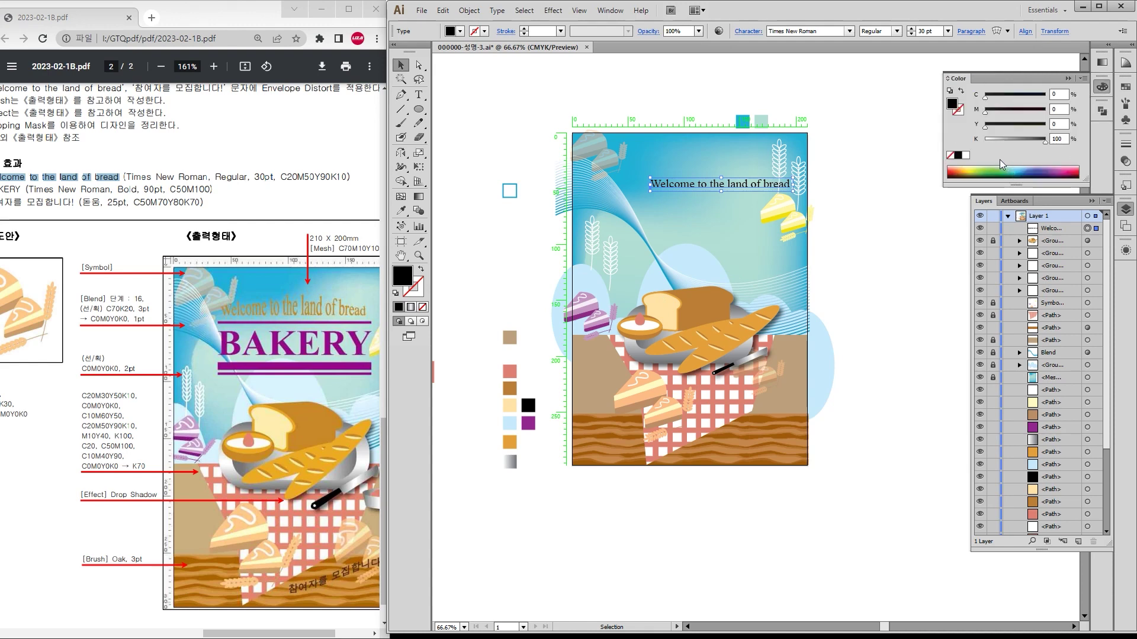
click(1058, 97)
text(20)
key(Tab)
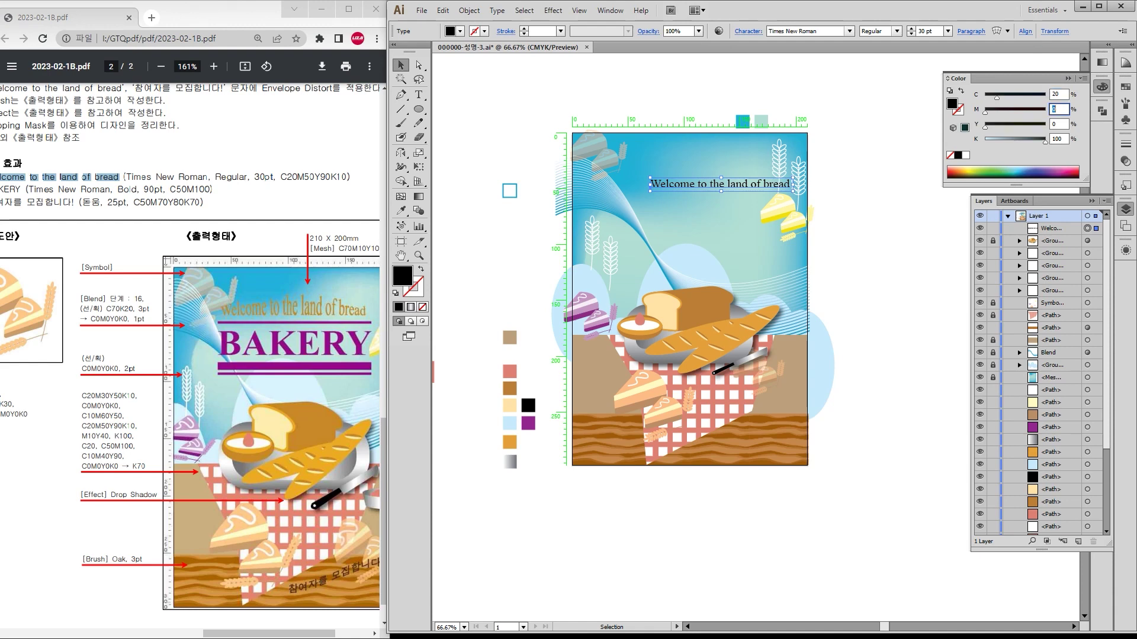
text(50)
key(Tab)
text(90)
key(Tab)
text(10)
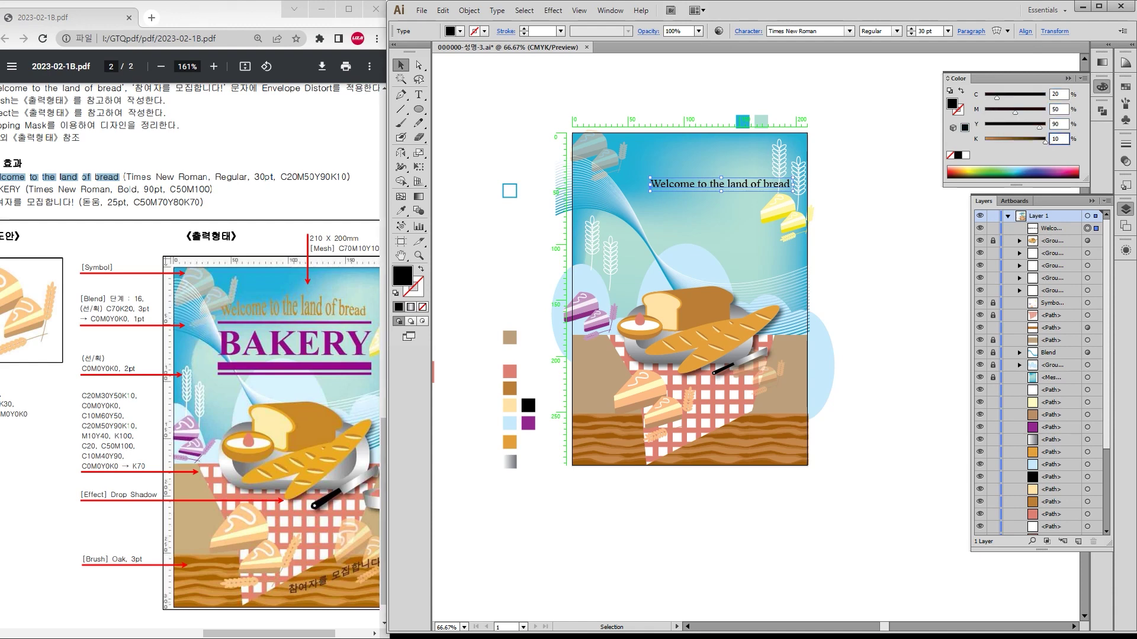
key(Return)
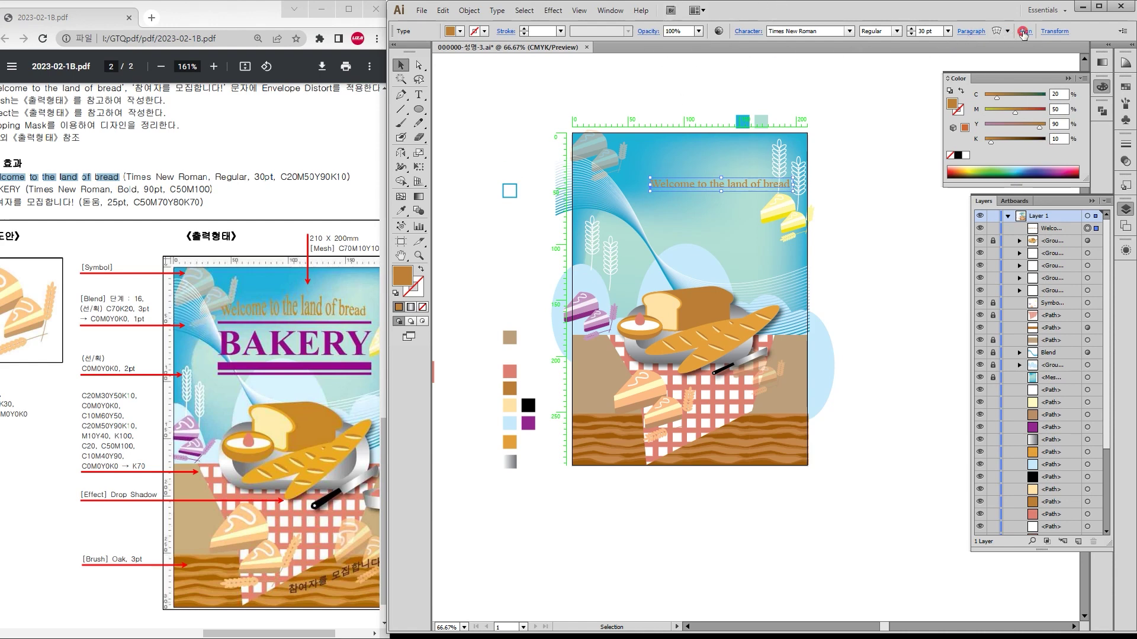
click(1024, 32)
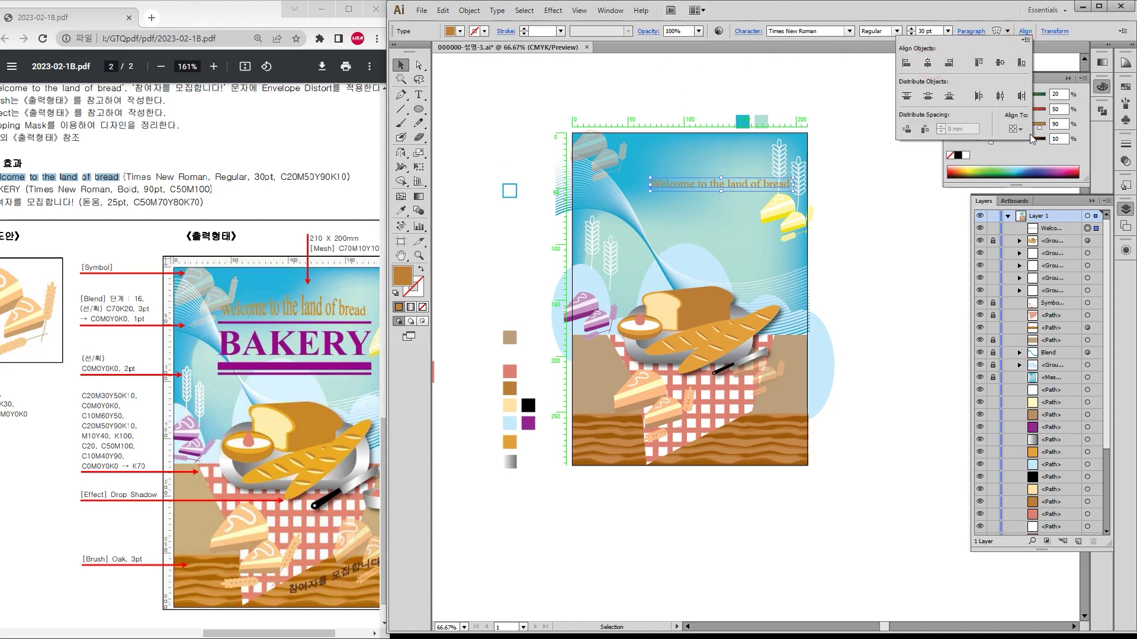
click(928, 63)
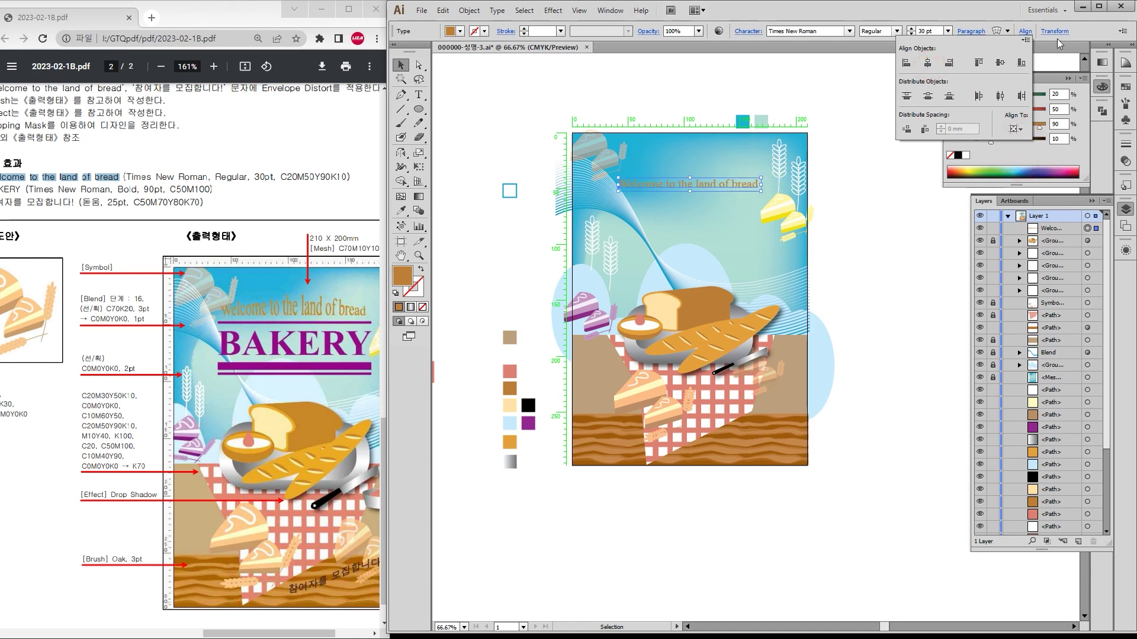
Step: Warp the "Welcome to the land of bread" heading with an Arc Upper envelope at 25% horizontal bend
click(1000, 37)
click(1001, 36)
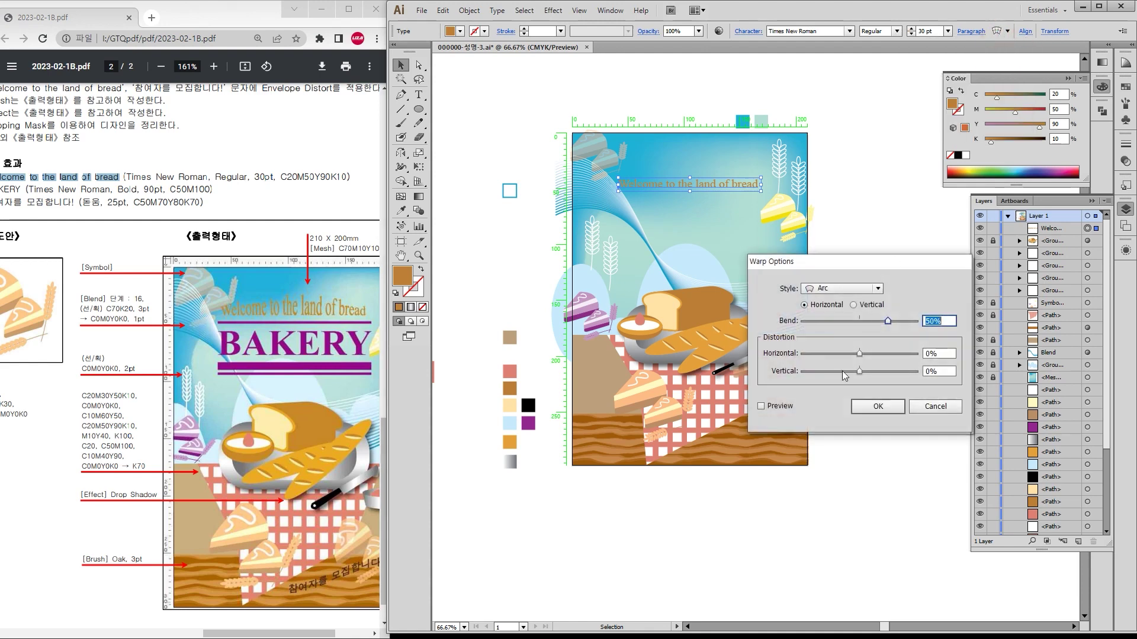
click(846, 288)
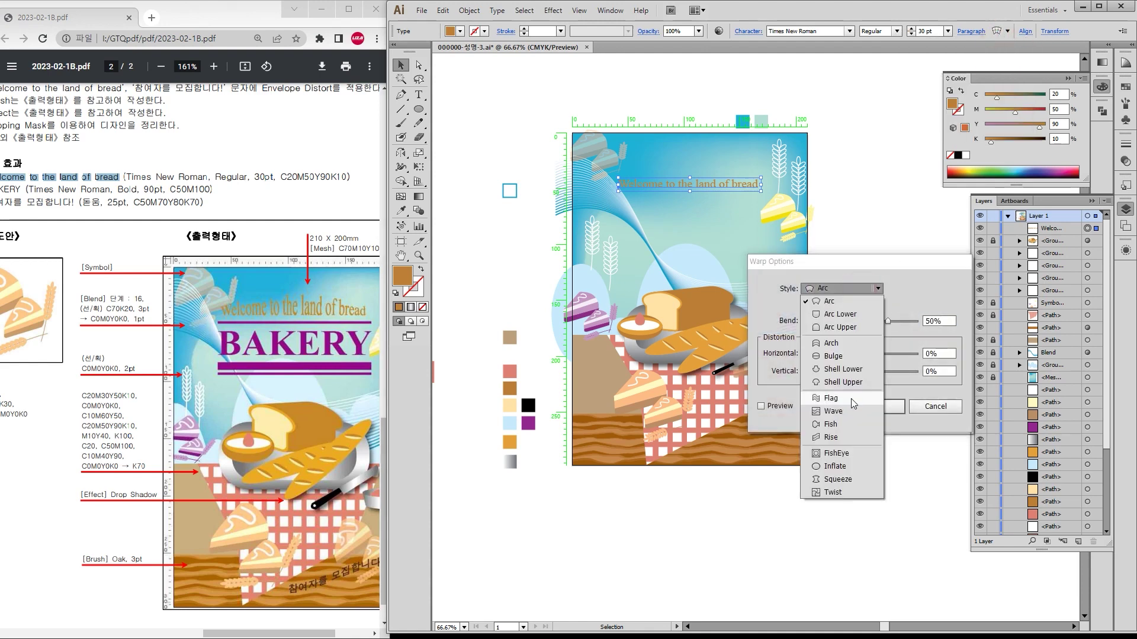
click(840, 327)
click(762, 406)
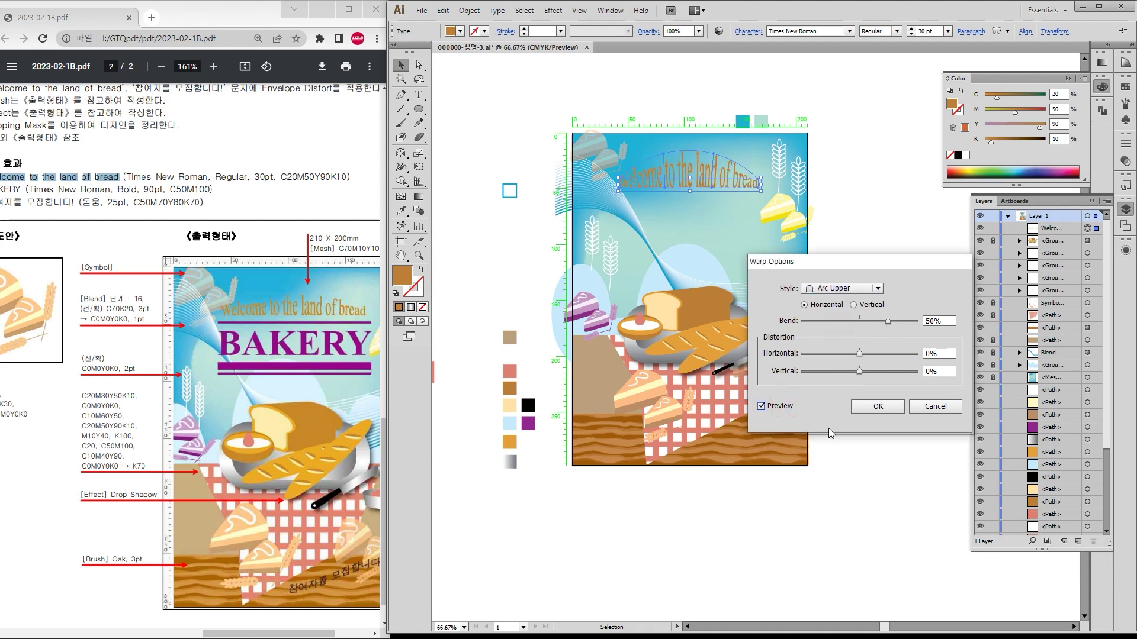
click(873, 321)
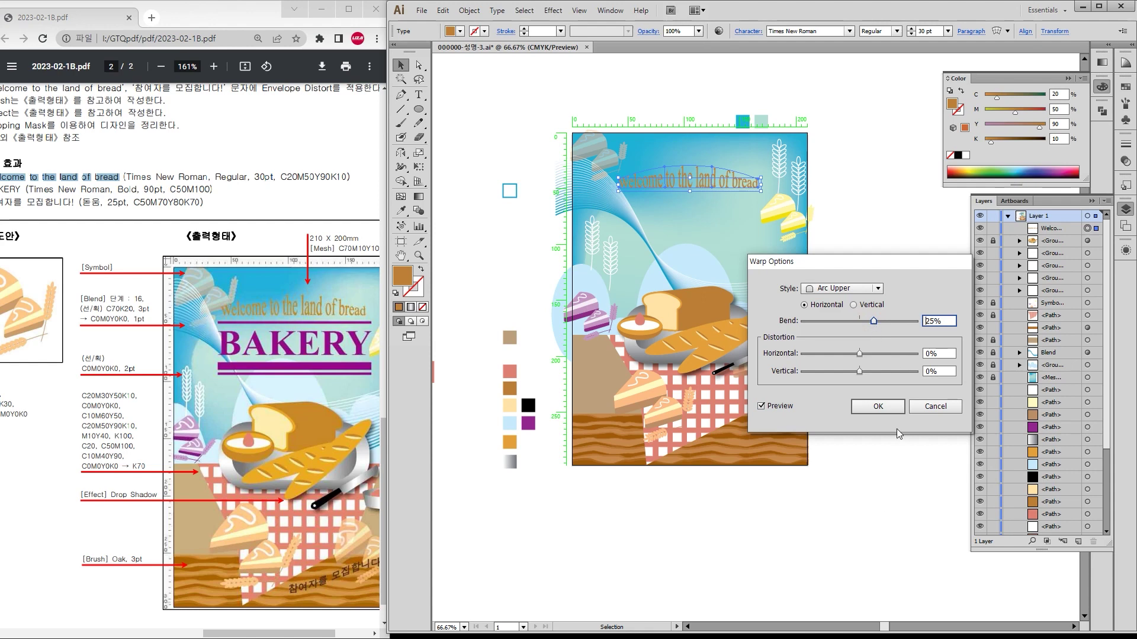
click(877, 406)
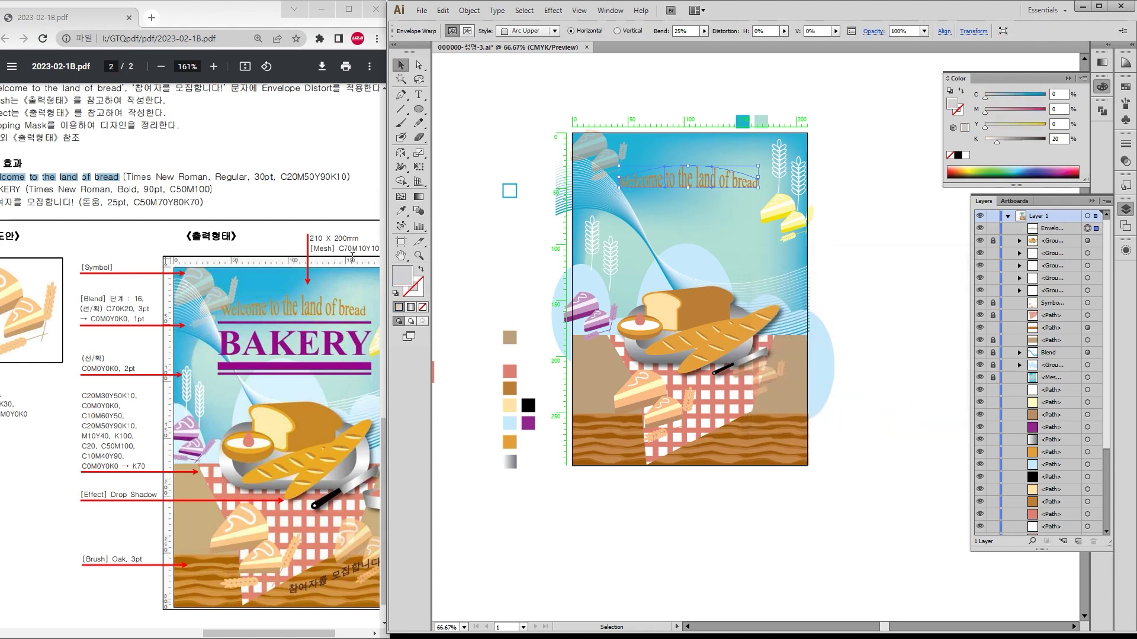
Step: Add the point text "bakery" below the warped heading and select it as an object
click(419, 96)
click(651, 212)
text(bakery)
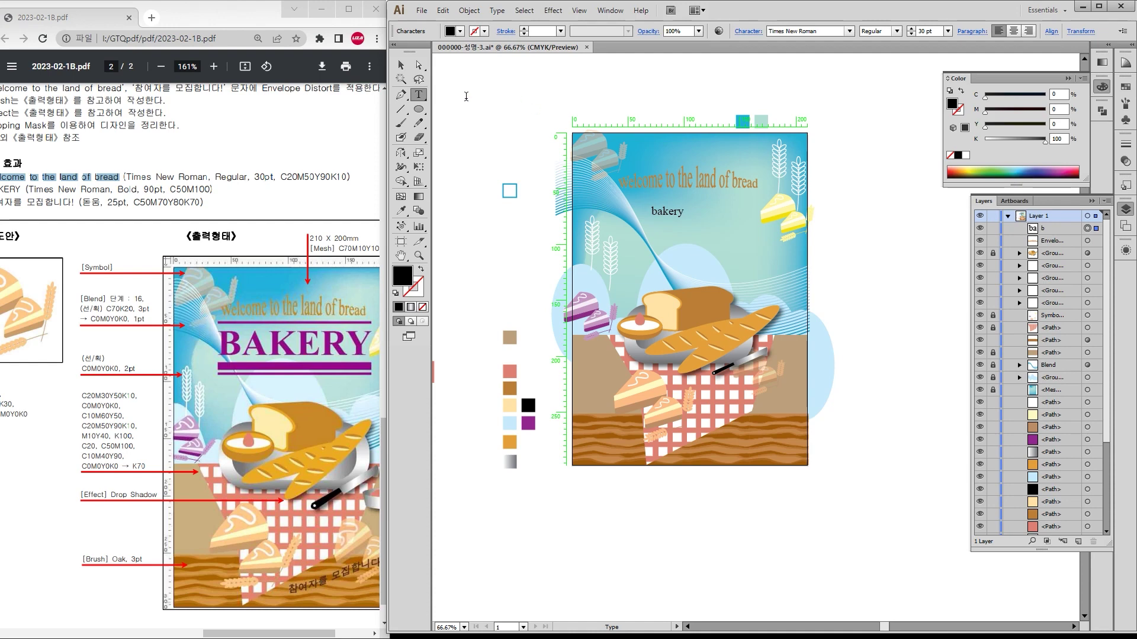
click(401, 65)
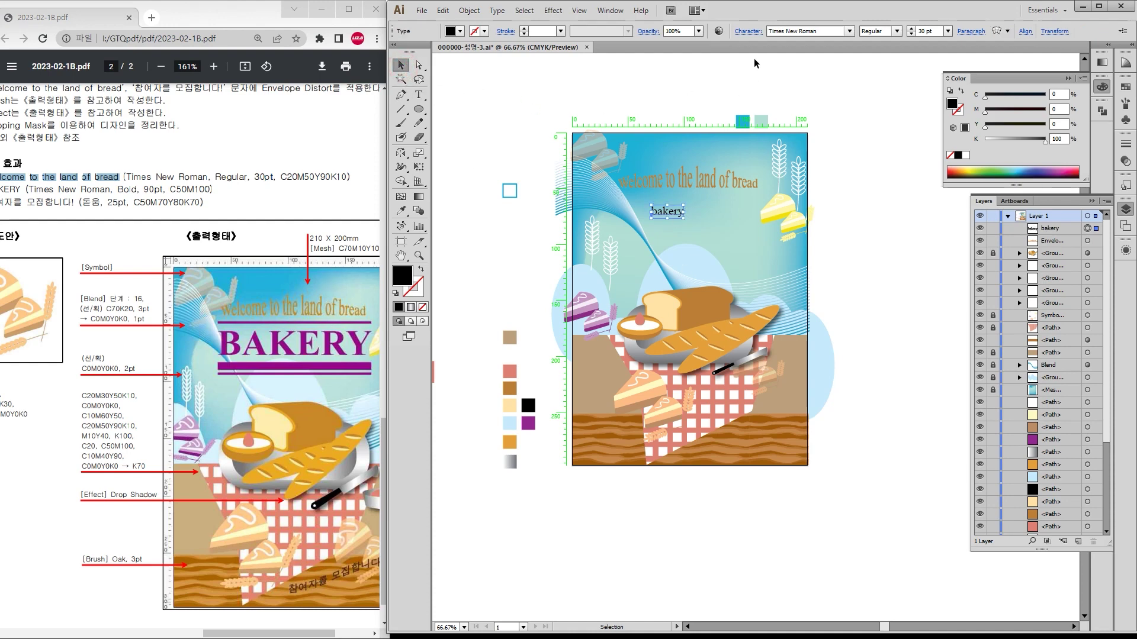
Step: Set the "bakery" text to Bold and display it in all caps
click(897, 30)
click(884, 68)
click(934, 32)
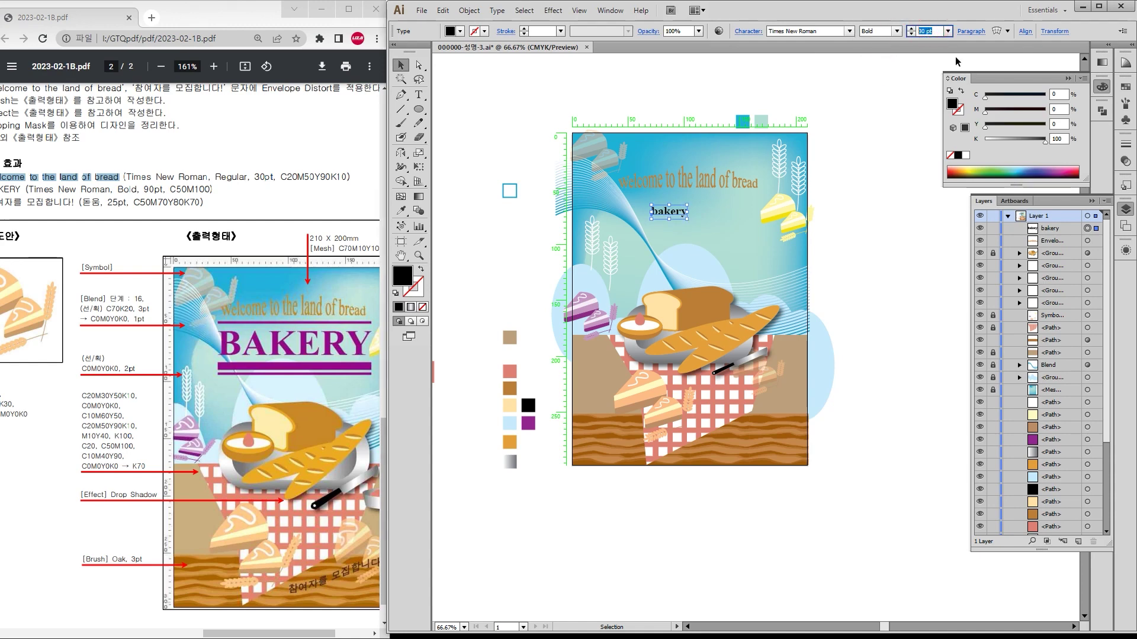
click(748, 31)
click(636, 188)
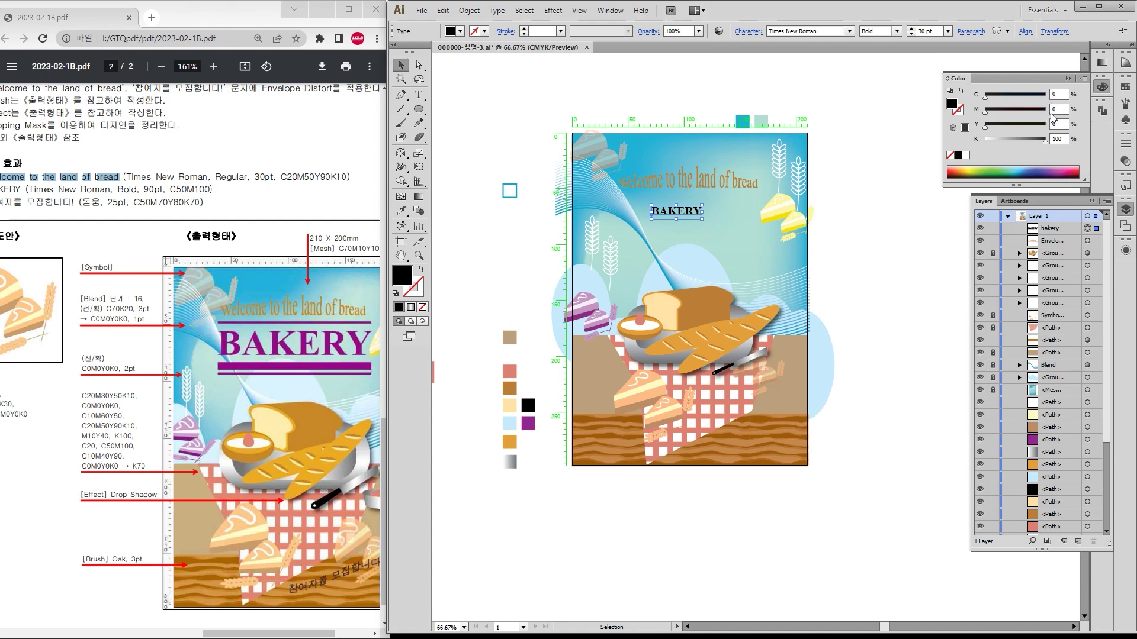
Step: Fill the BAKERY text with C50 M100 Y0 K0
click(1054, 94)
text(50)
key(Tab)
key(Return)
double_click(1065, 141)
text(0)
key(Return)
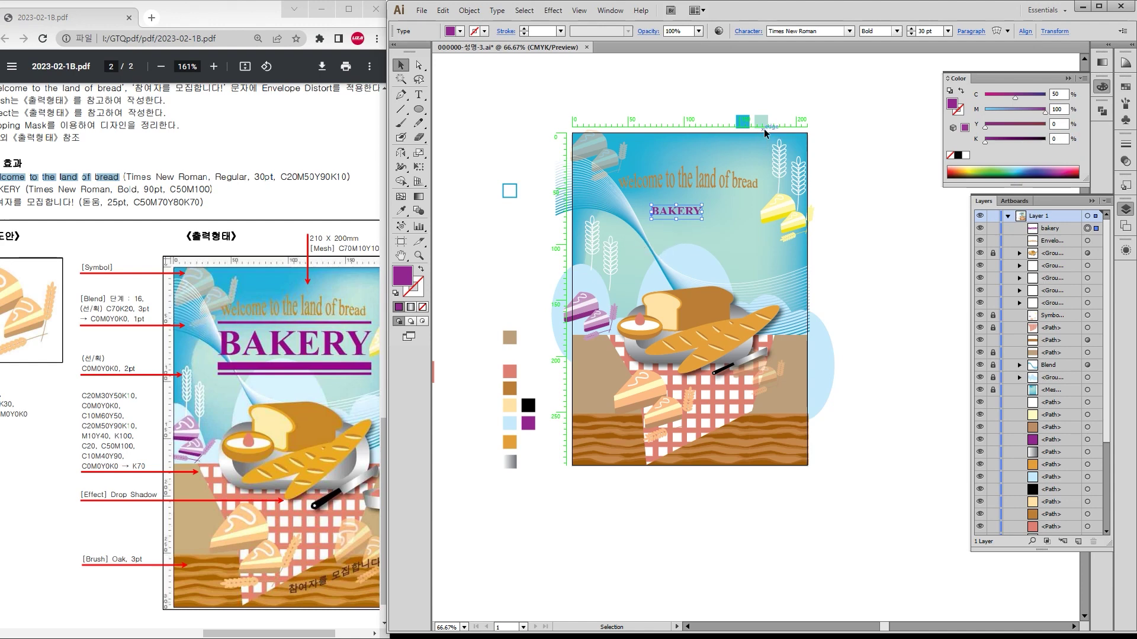
Step: Set the BAKERY text to 90 pt, center it horizontally on the artboard and move it slightly down below the heading
double_click(925, 31)
text(90)
key(Return)
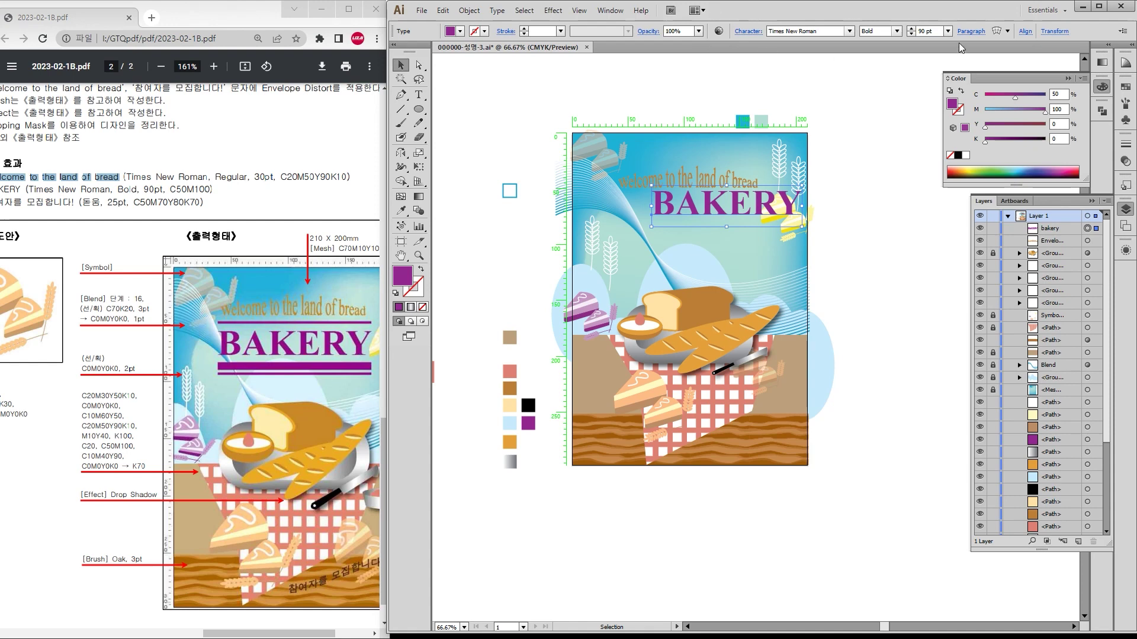
click(1025, 31)
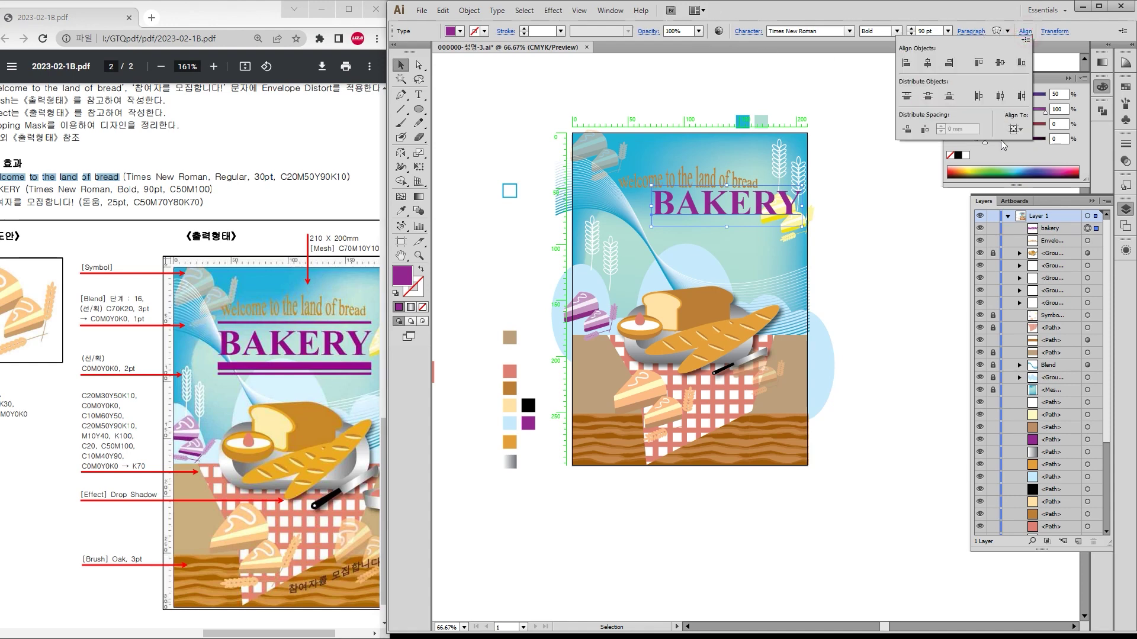
click(927, 62)
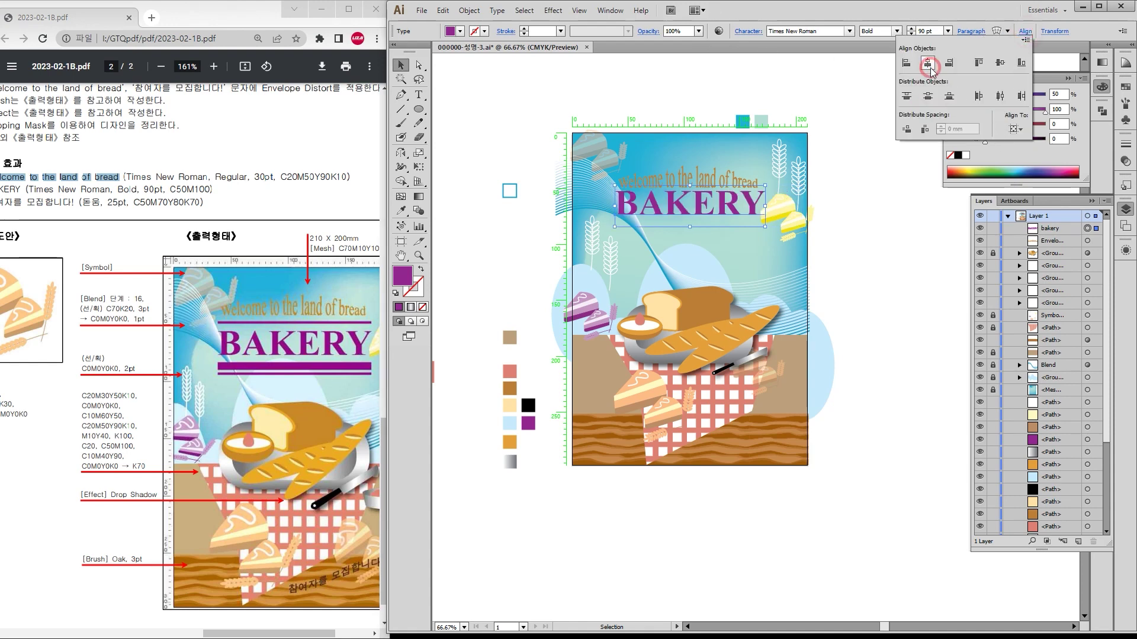
click(713, 197)
drag(697, 211, 697, 224)
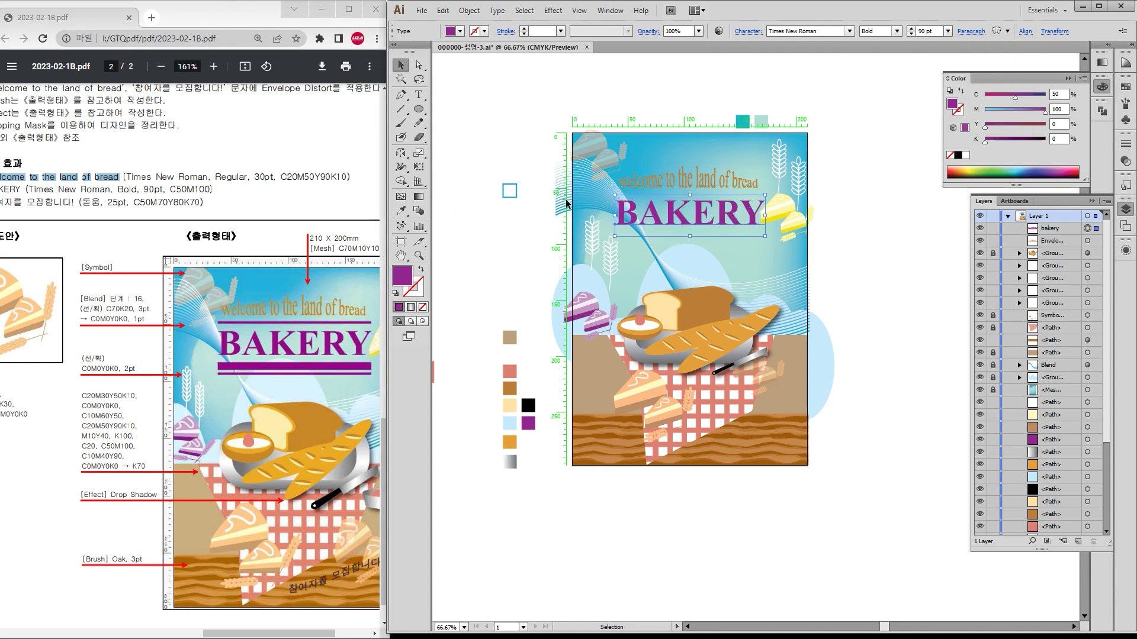
Step: Draw a horizontal line across BAKERY's width just above it and stroke it with the purple of the sample swatch
click(401, 109)
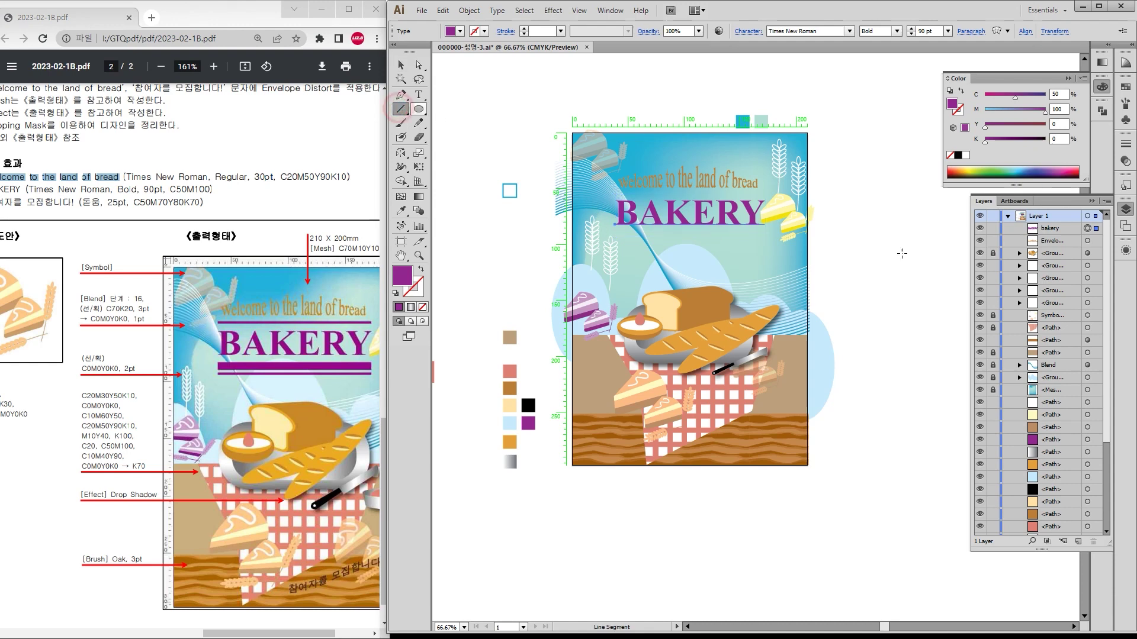
mouse_move(502, 202)
mouse_down()
mouse_move(793, 202)
mouse_move(760, 202)
mouse_up()
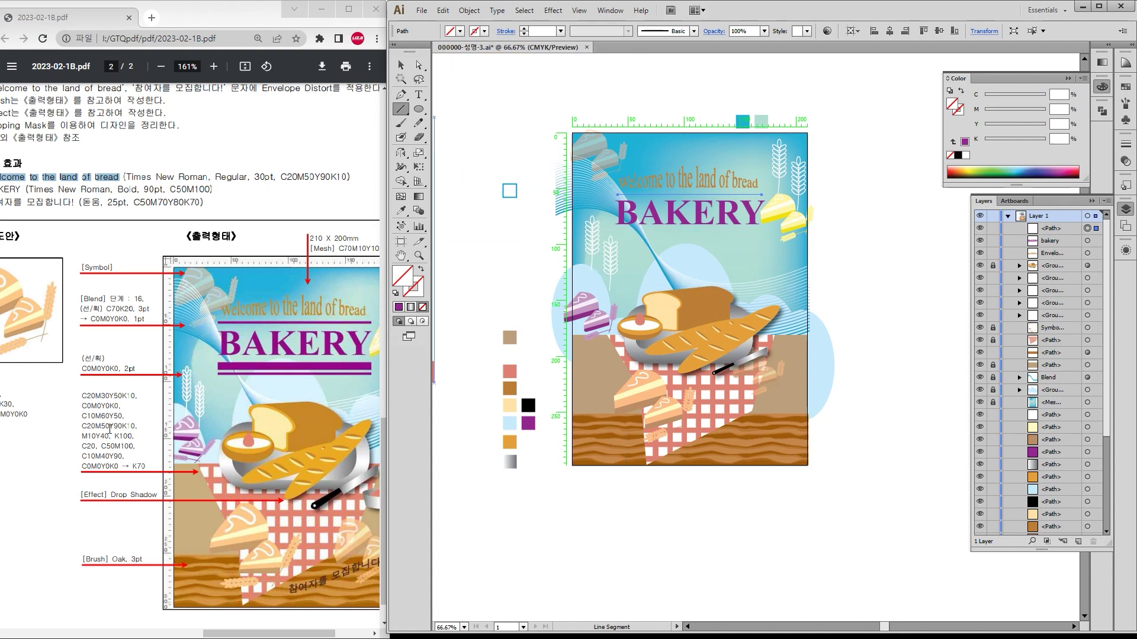
key(i)
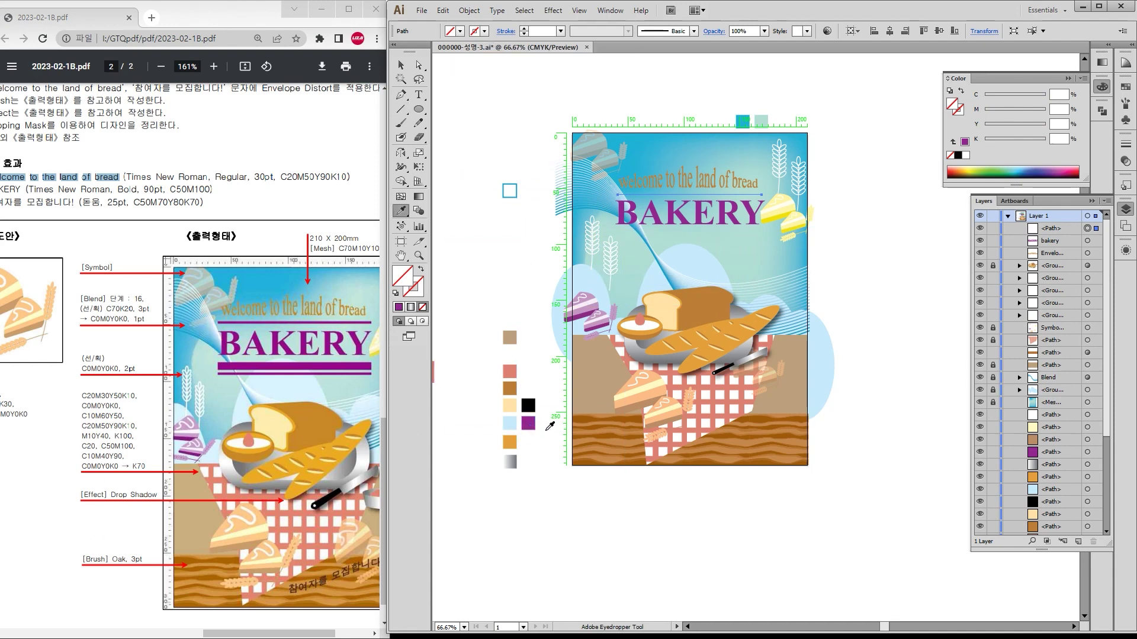
click(528, 423)
click(420, 271)
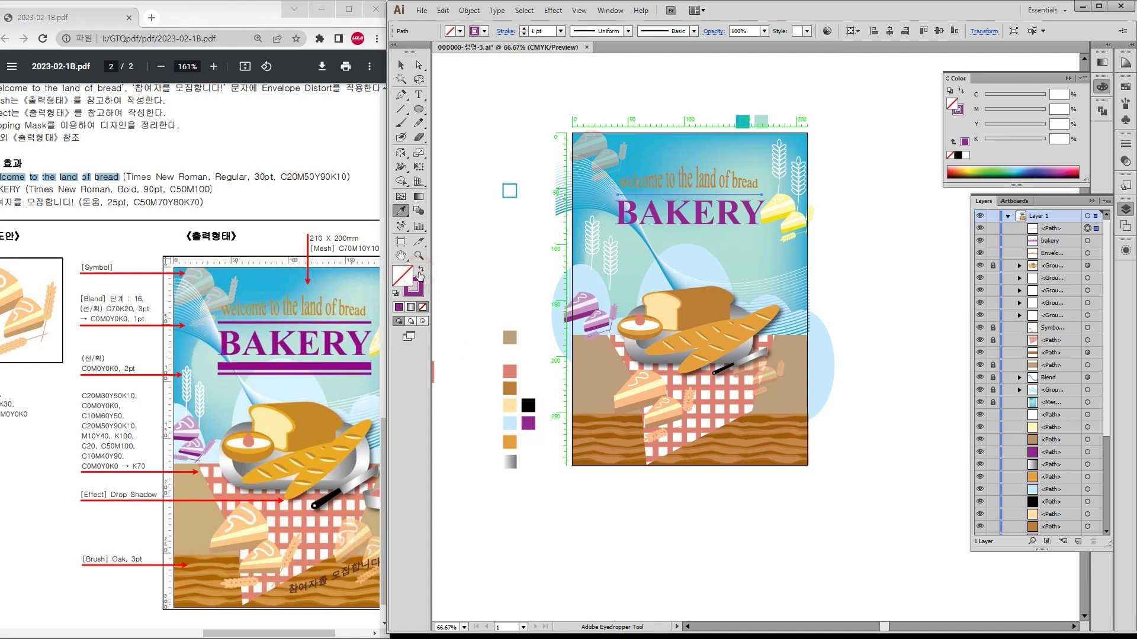
Step: Set the stroke weight of the line above BAKERY to 8 pt
click(523, 27)
click(524, 27)
click(523, 27)
click(524, 27)
click(523, 27)
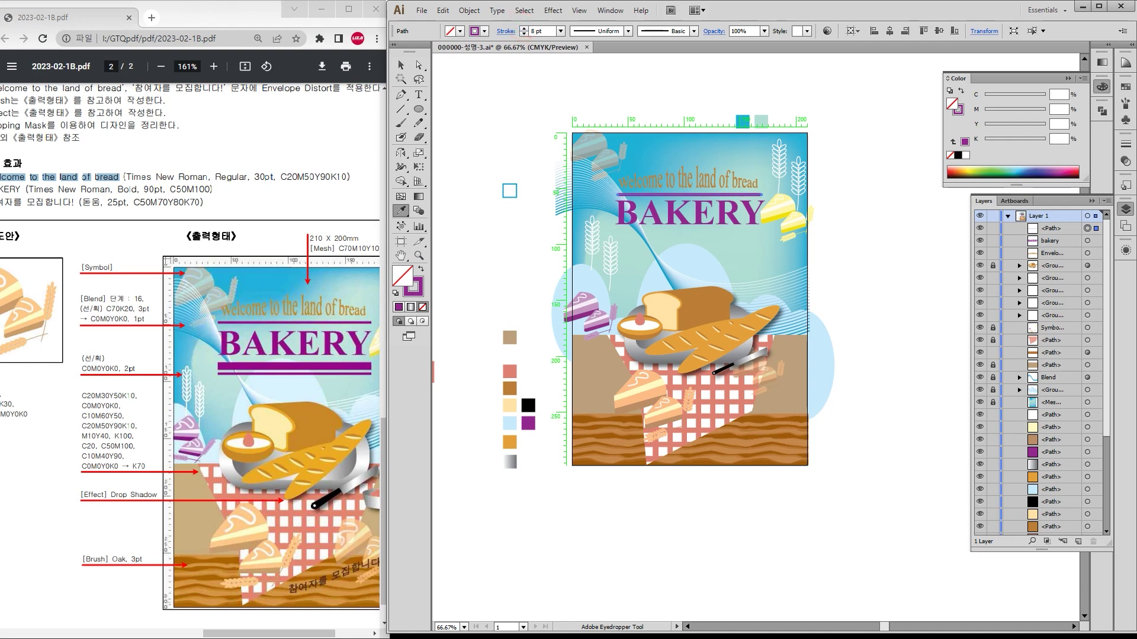
Step: Duplicate the purple line to just below BAKERY and set the copy's stroke weight to 20 pt
click(400, 65)
drag(696, 195, 696, 236)
click(524, 28)
click(524, 28)
click(524, 29)
click(524, 29)
click(523, 29)
click(524, 29)
click(524, 28)
click(524, 29)
click(524, 29)
click(524, 28)
click(524, 28)
click(524, 29)
drag(724, 232, 745, 246)
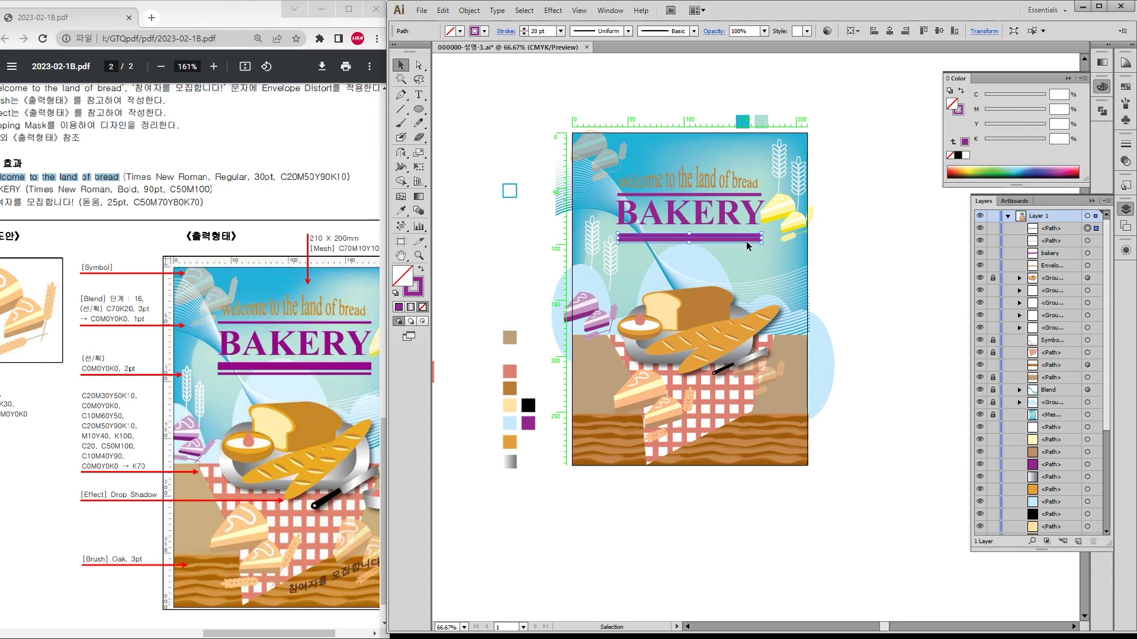
Step: Duplicate the thin line above BAKERY to just below the thick purple line
key(ctrl+plus)
key(ctrl+plus)
key(ctrl+plus)
key(ctrl+minus)
key(ctrl+minus)
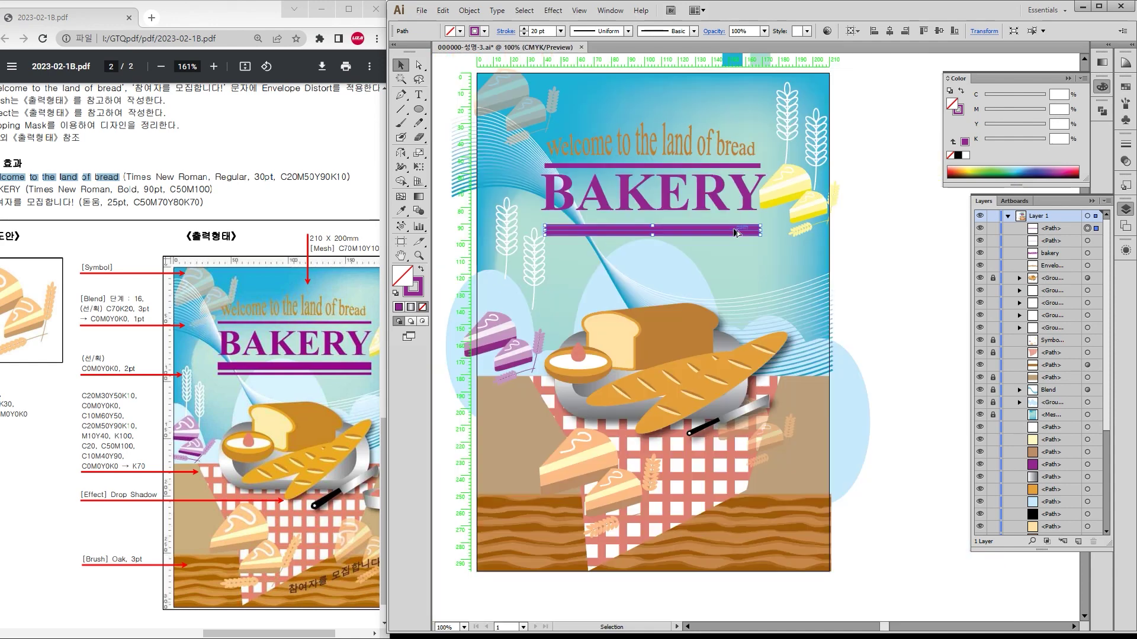
drag(721, 170, 721, 249)
Step: Convert all three purple lines around BAKERY to filled shapes with Outline Stroke and deselect them
shift+click(723, 231)
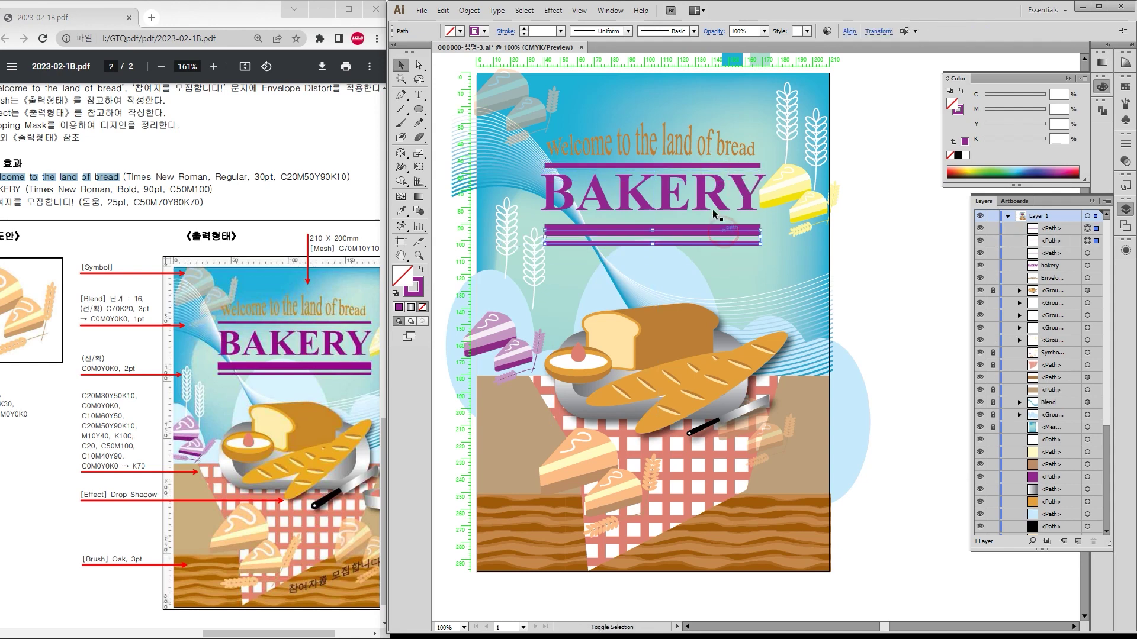
shift+click(732, 168)
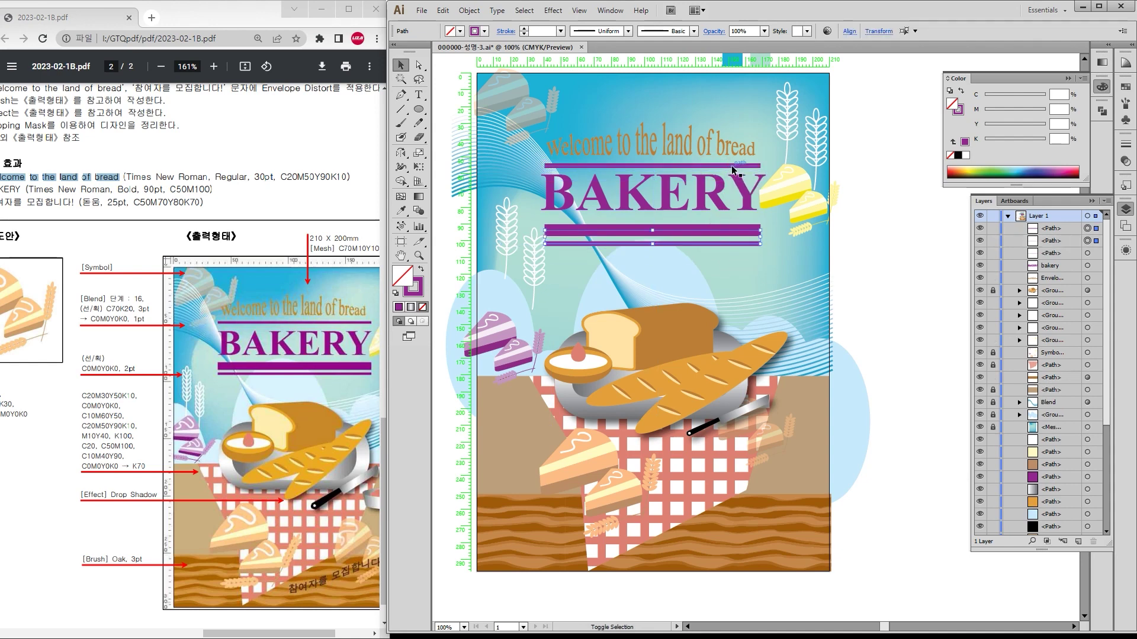
click(469, 10)
mouse_move(537, 251)
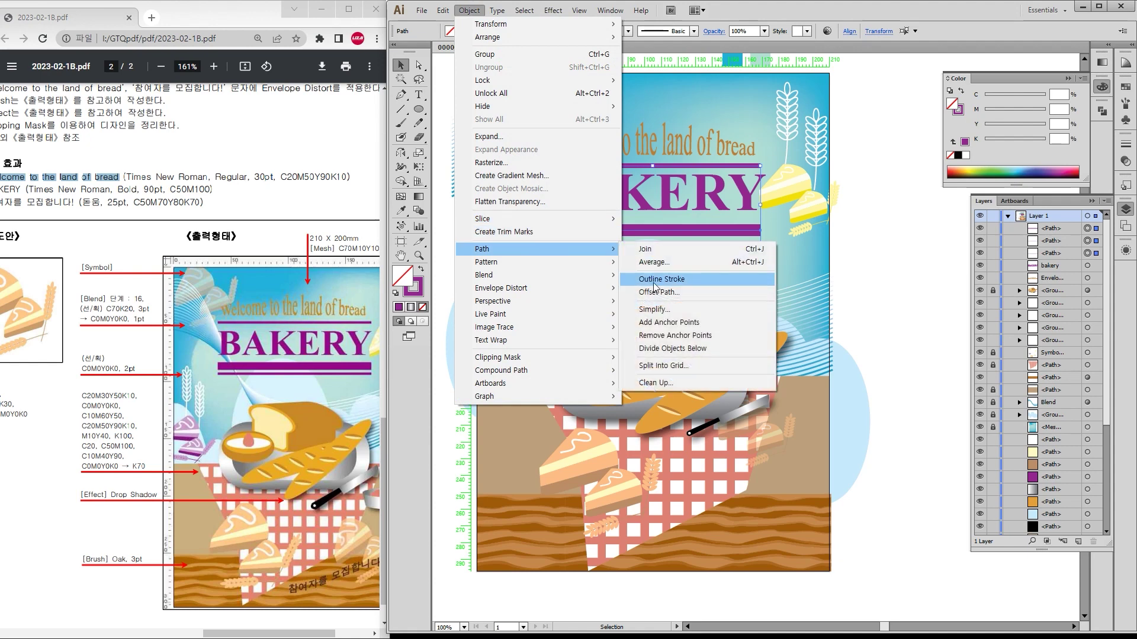
click(679, 281)
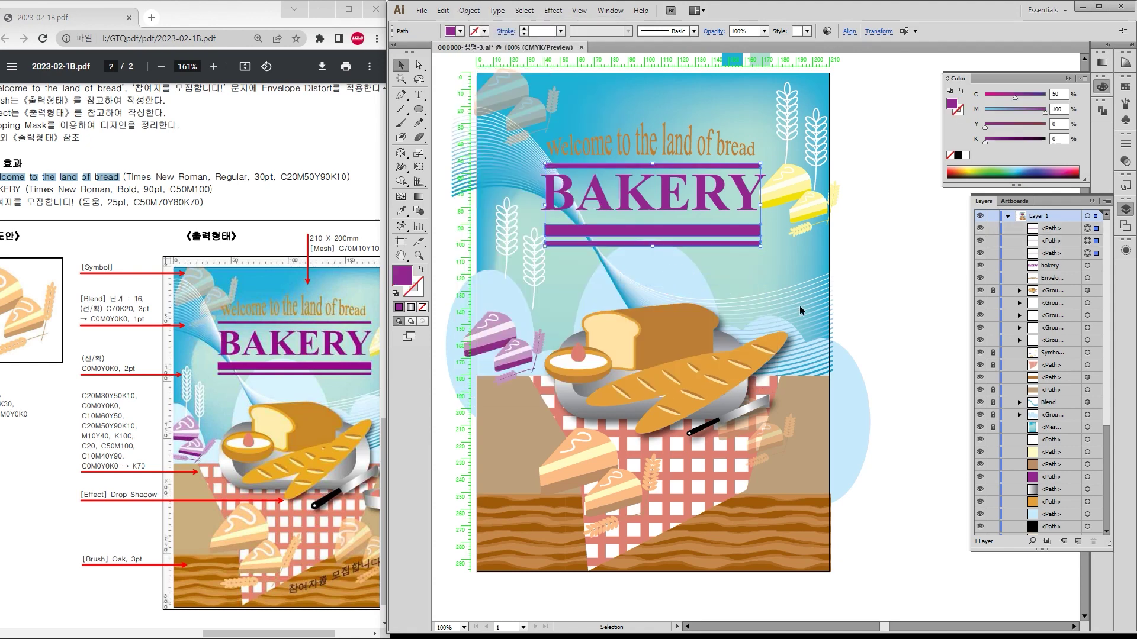
click(883, 275)
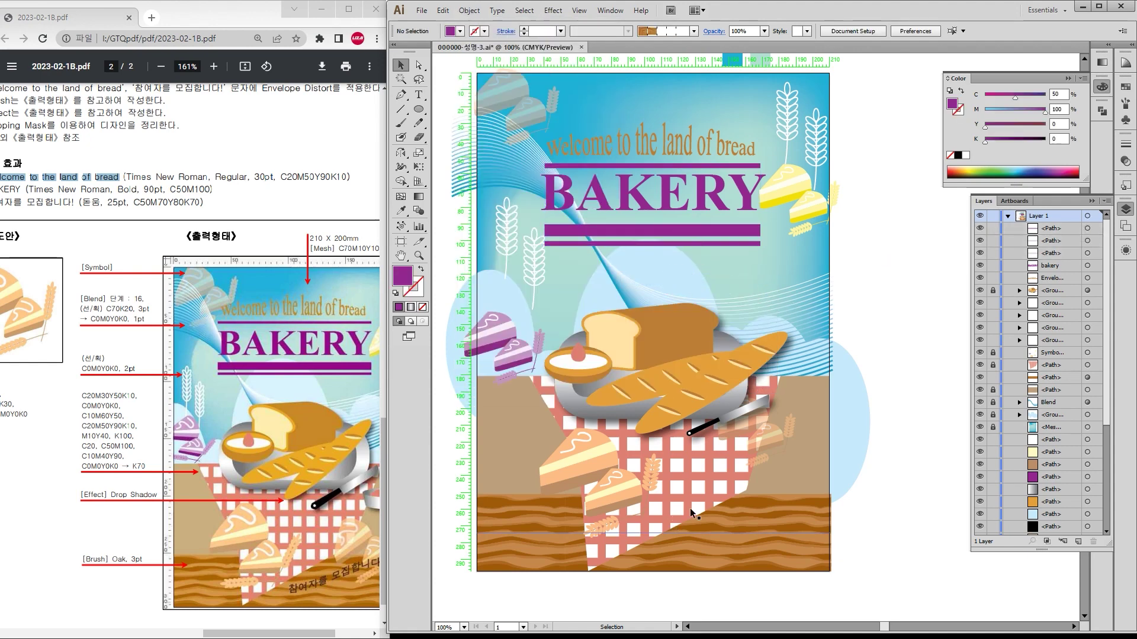
Step: Copy "참여자를 모집합니다!" from the reference PDF and paste it as text over the poster's wooden base
scroll(621, 306, down, 1)
scroll(698, 428, down, 5)
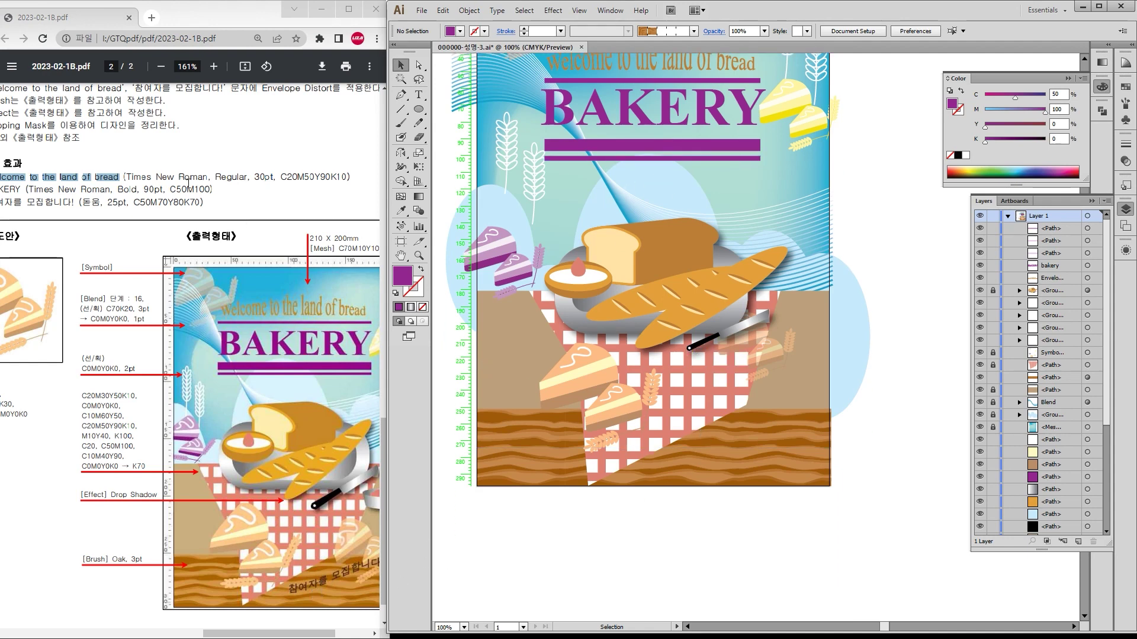
drag(77, 202, 0, 202)
key(ctrl+c)
click(419, 94)
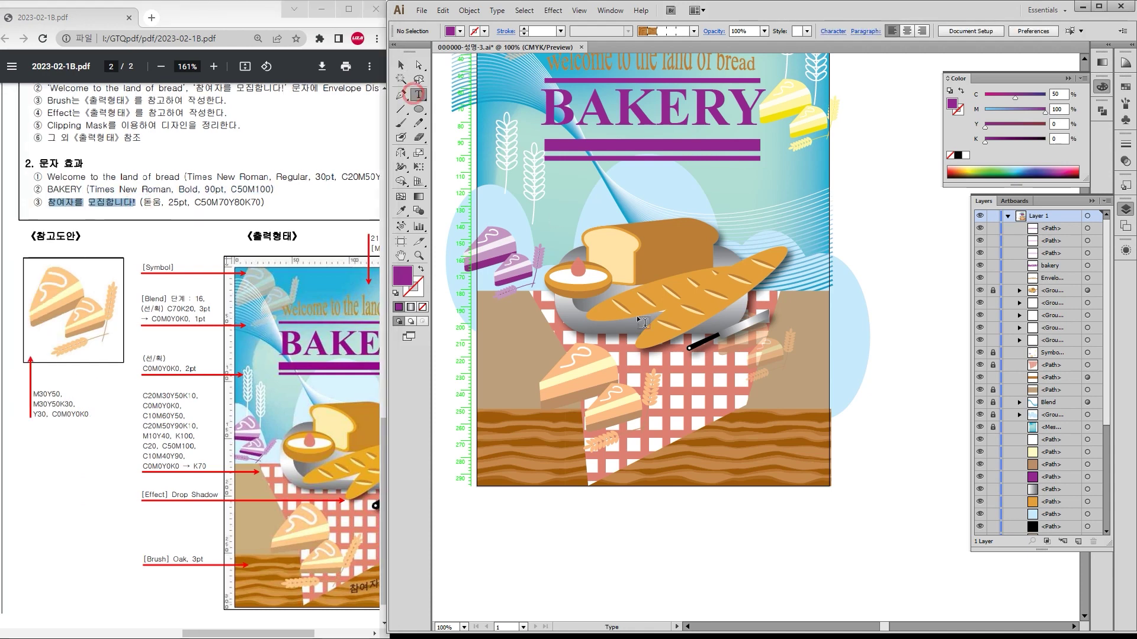
click(662, 441)
key(ctrl+v)
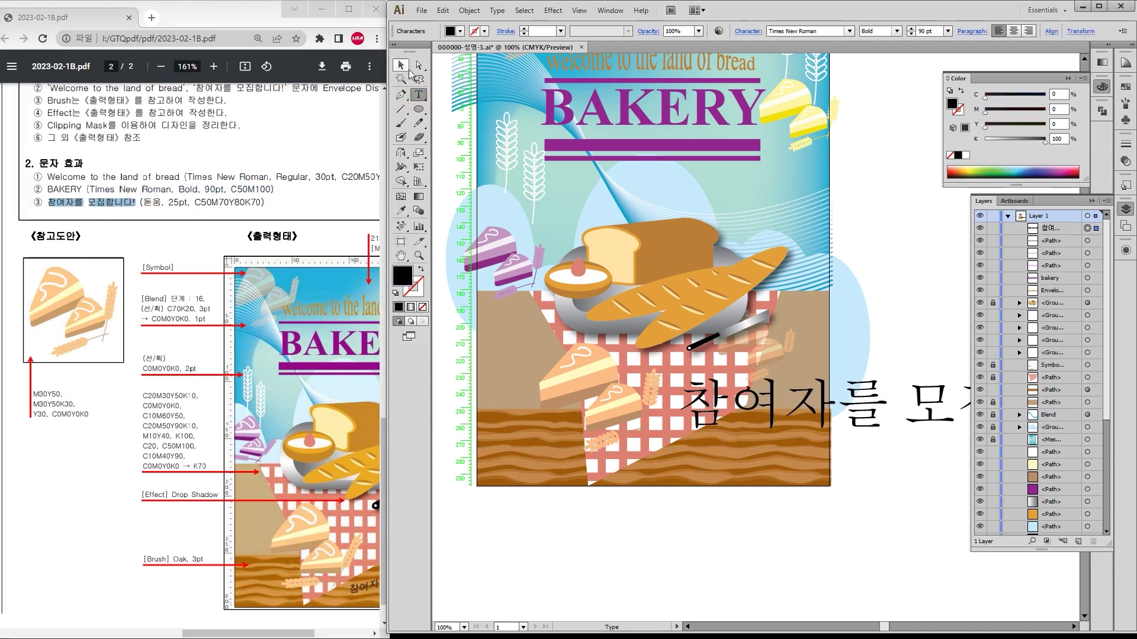
click(401, 65)
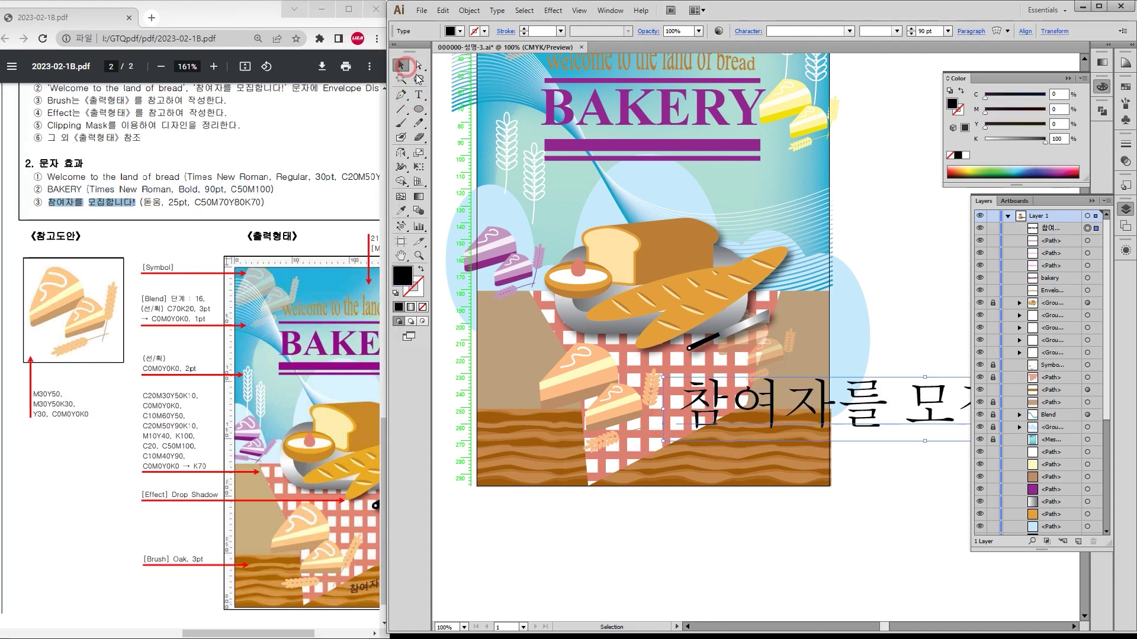
Step: Set the Korean text's font to 돋움 at 25 pt
click(821, 33)
text(돋움)
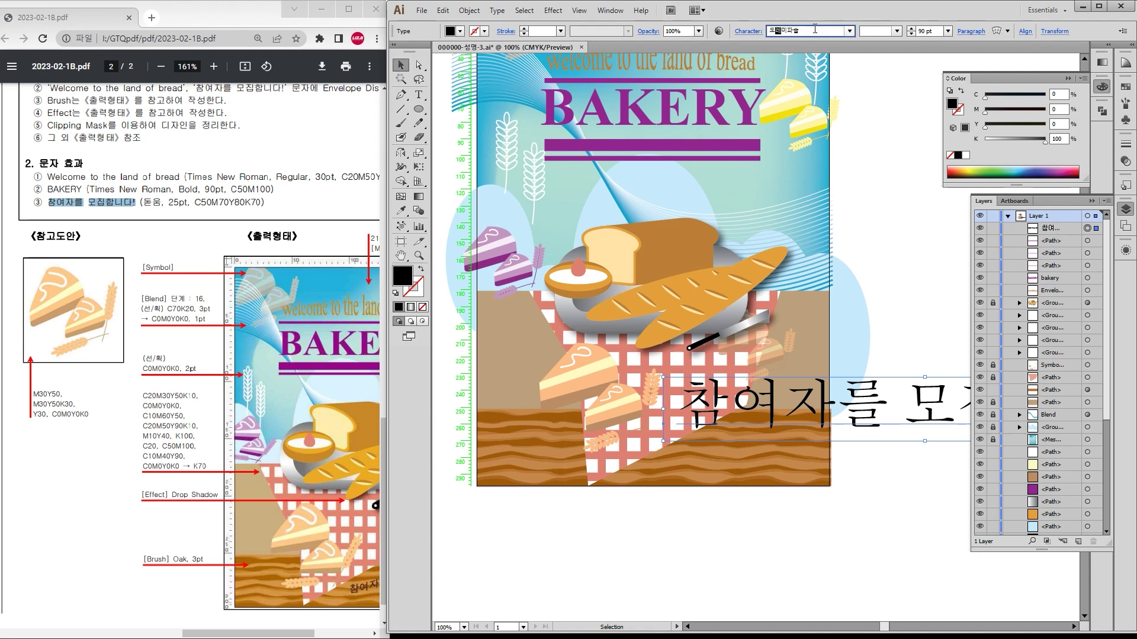
click(849, 31)
click(846, 61)
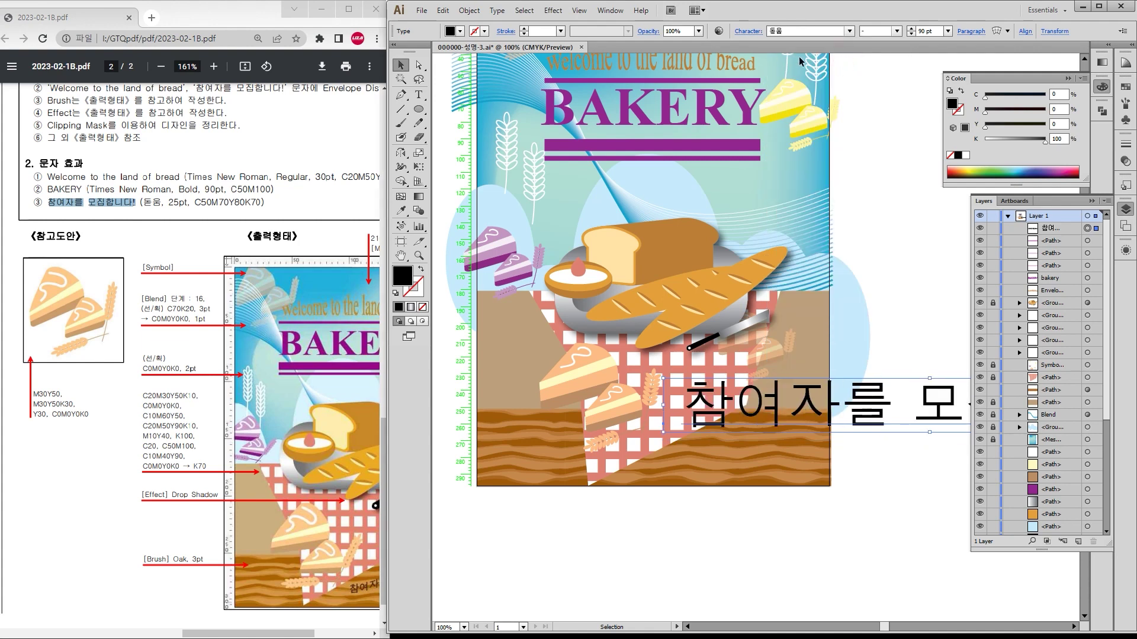
click(928, 31)
text(25)
key(Return)
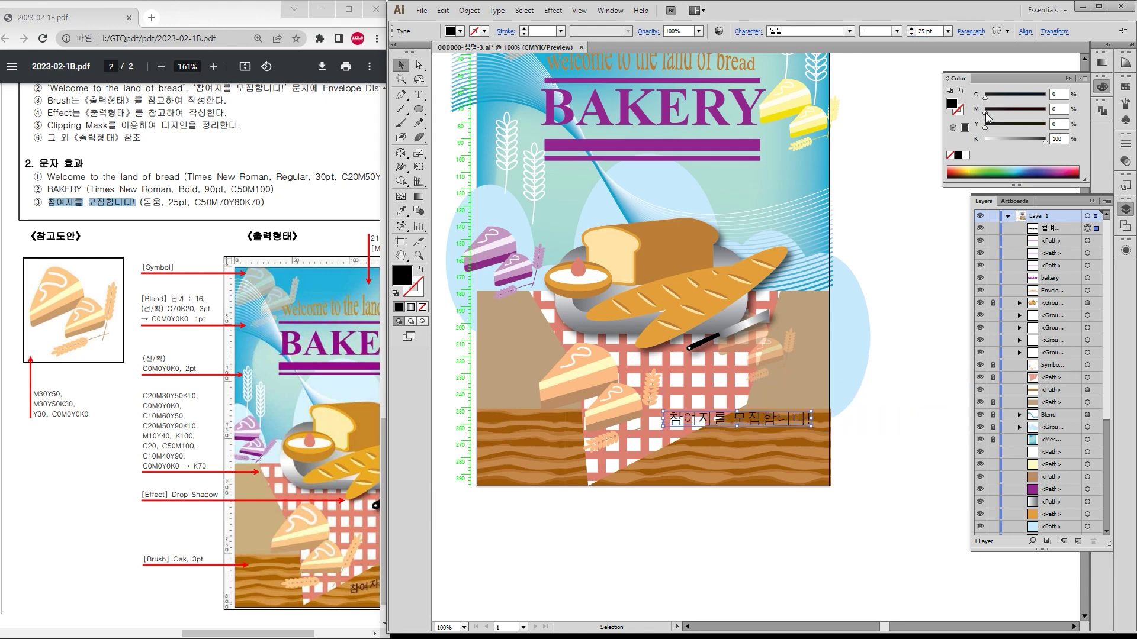
Step: Set the Korean text's fill colour to C50 M70 Y80 K70
click(1059, 94)
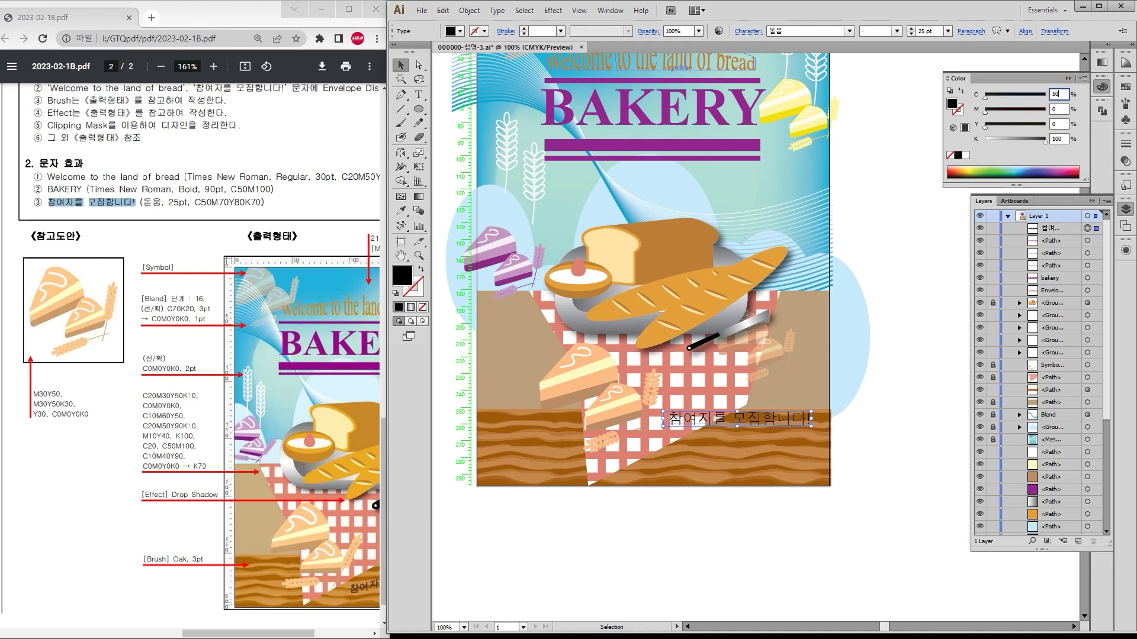
text(50)
key(Tab)
key(Tab)
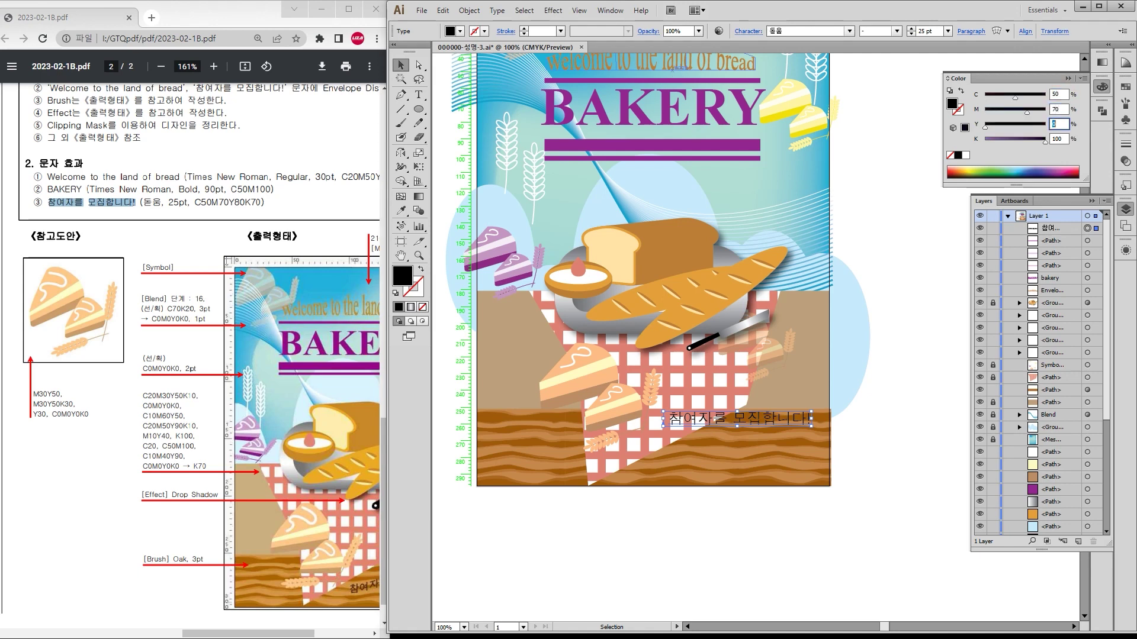
key(Tab)
text(70)
key(Return)
Step: Warp the Korean text with the horizontal Rise style at 100% bend and move it slightly down and left on the wooden base
drag(290, 635, 335, 635)
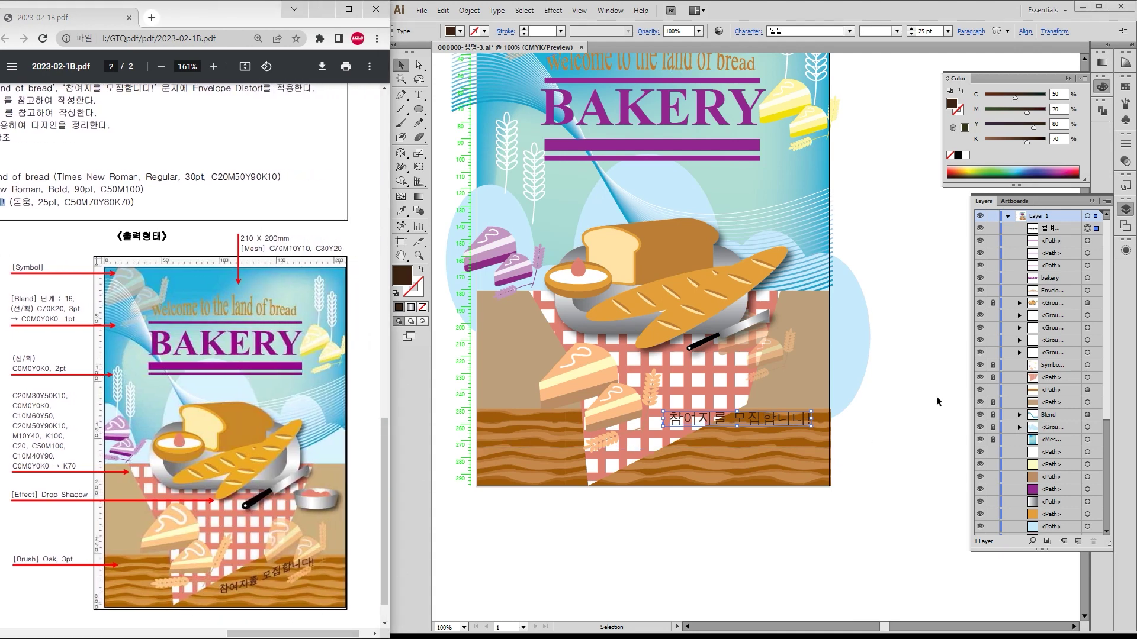
click(996, 32)
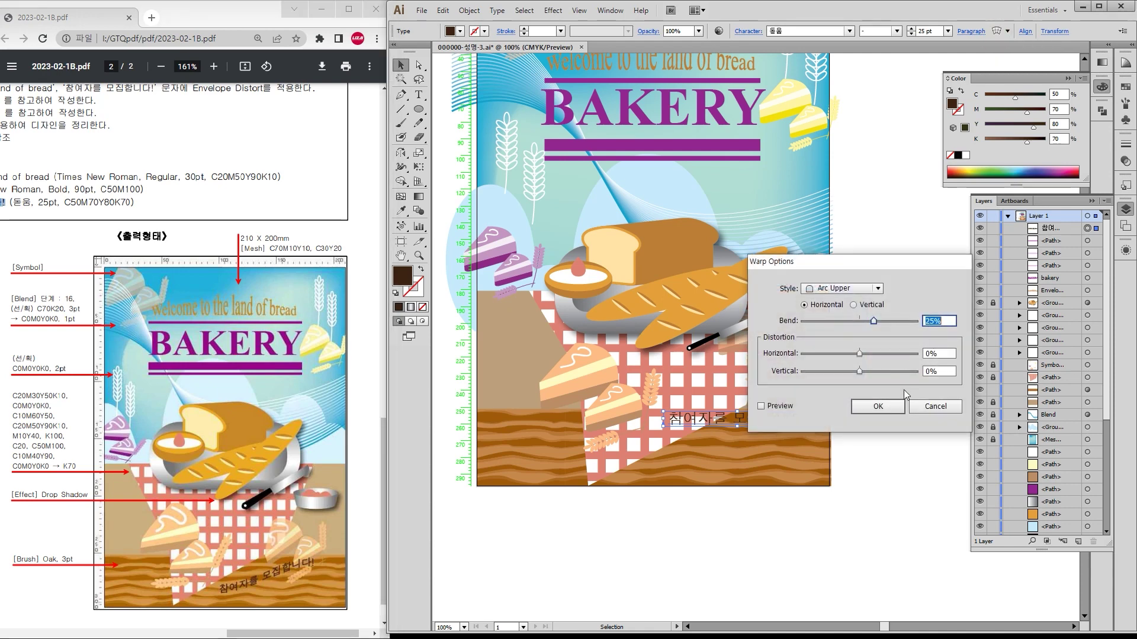
click(873, 289)
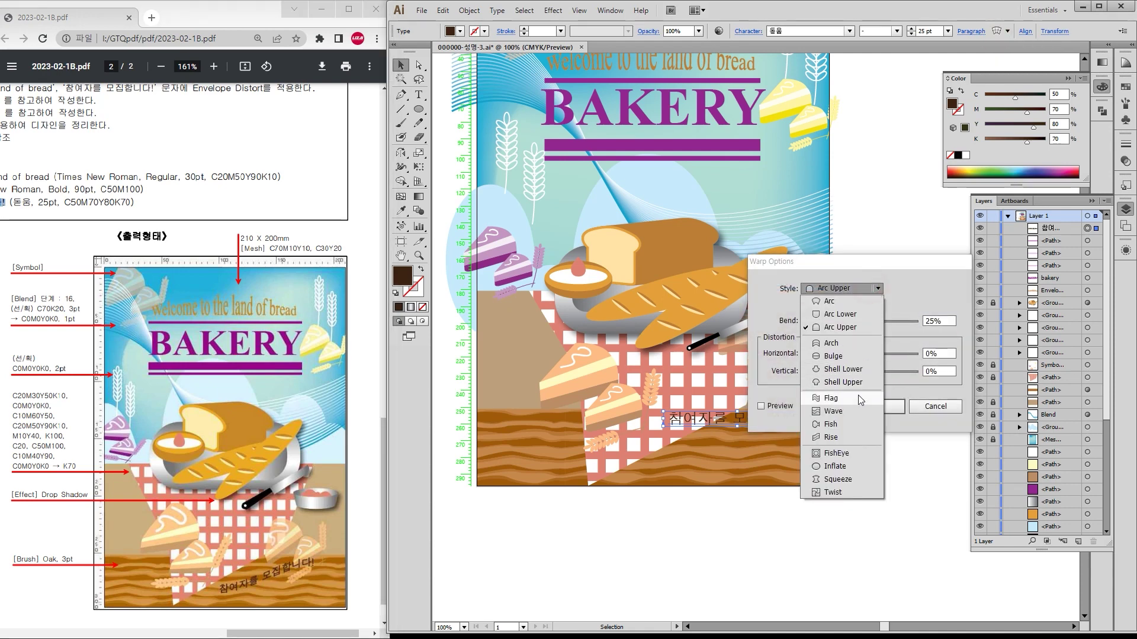
click(831, 438)
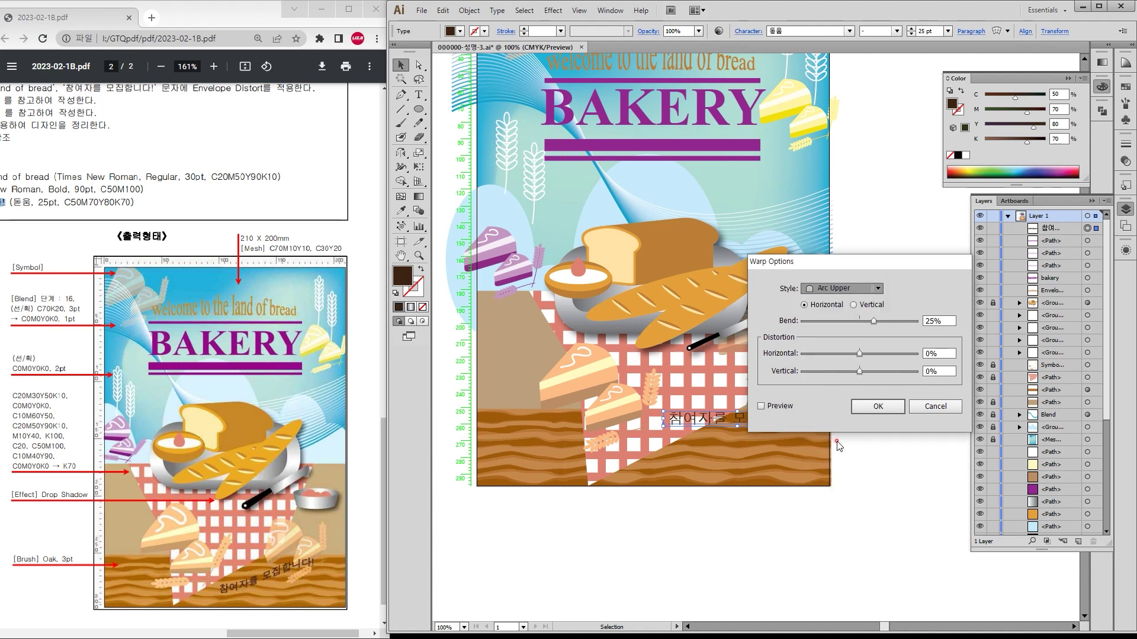
click(760, 406)
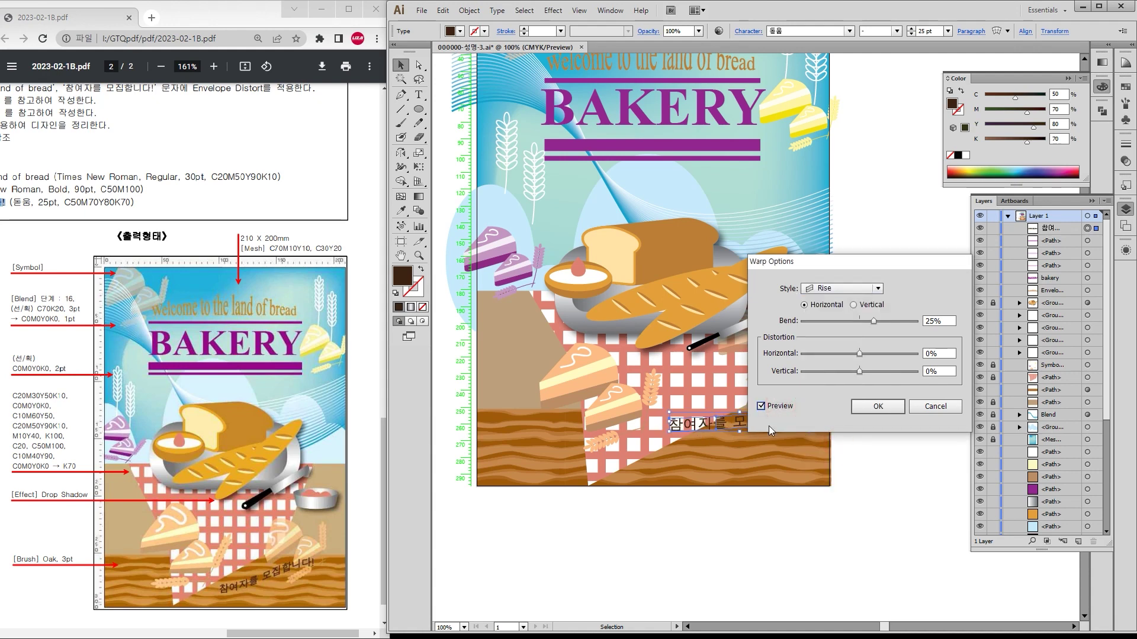
drag(823, 262, 735, 152)
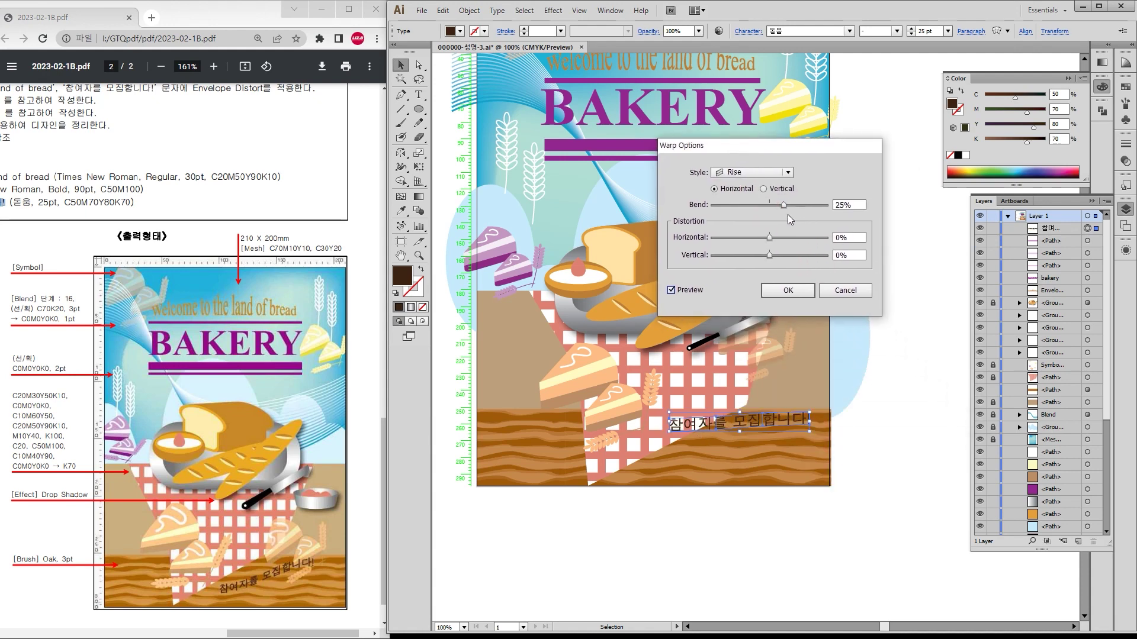
drag(785, 206, 794, 205)
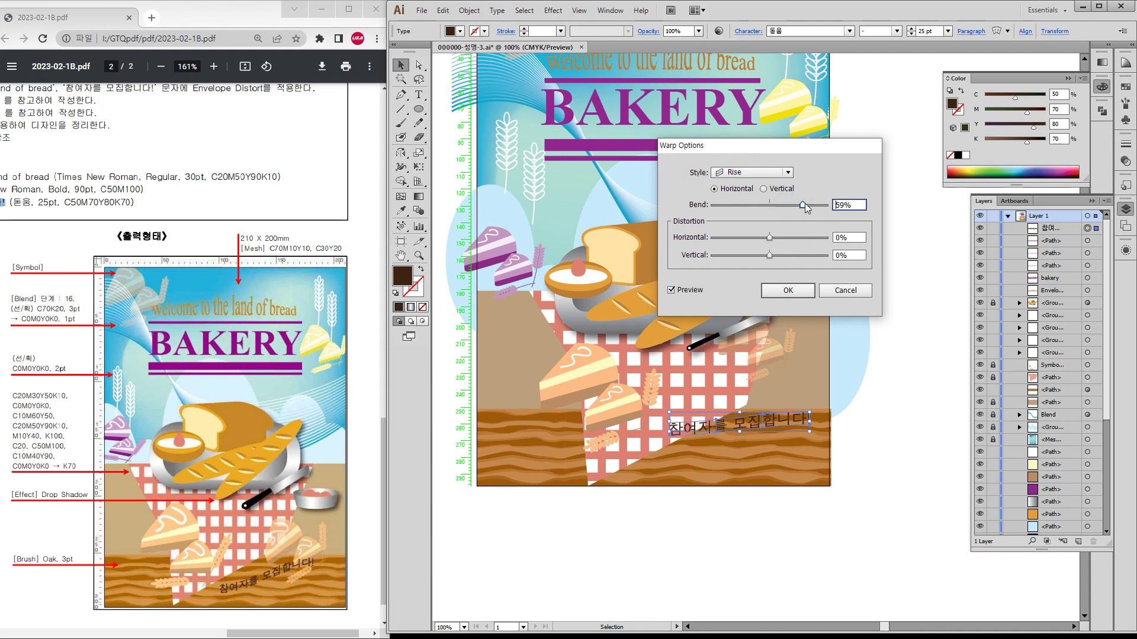
drag(816, 202, 827, 205)
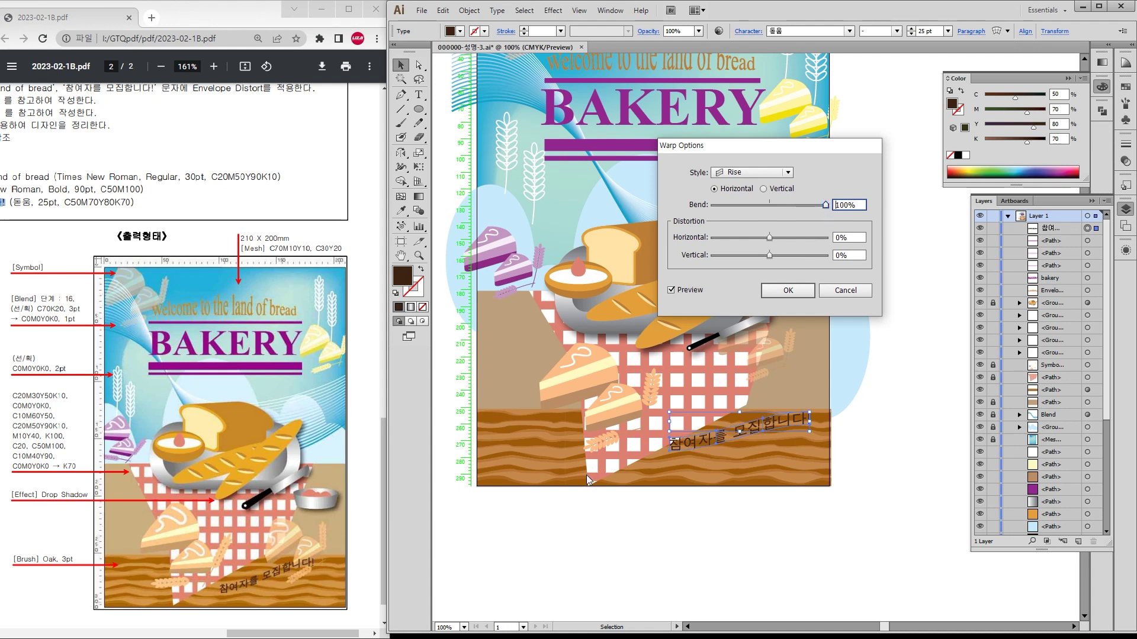
click(784, 292)
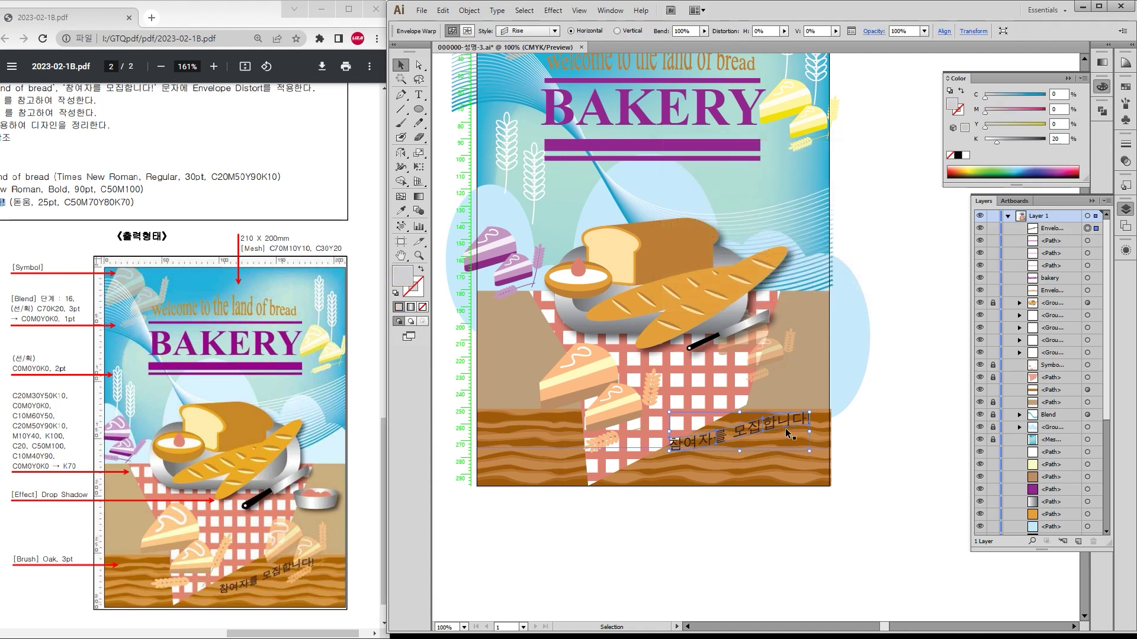
drag(778, 424, 761, 441)
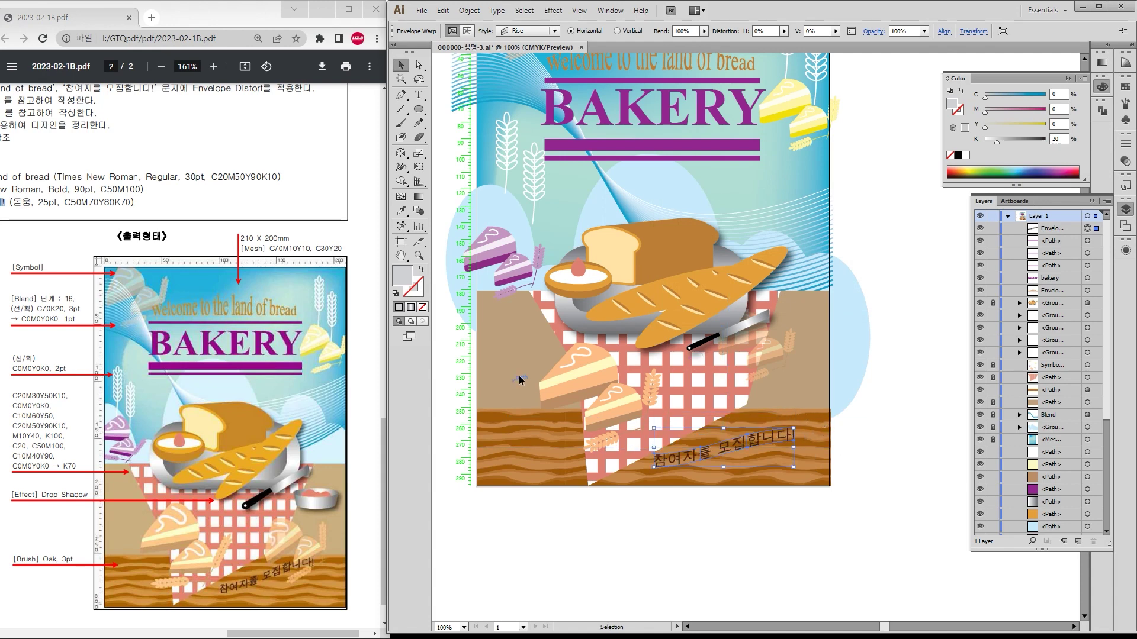
click(749, 444)
Step: Select the symbol set and use Symbol Shifter to move the translucent cake below the knife down toward the wooden base
click(1087, 365)
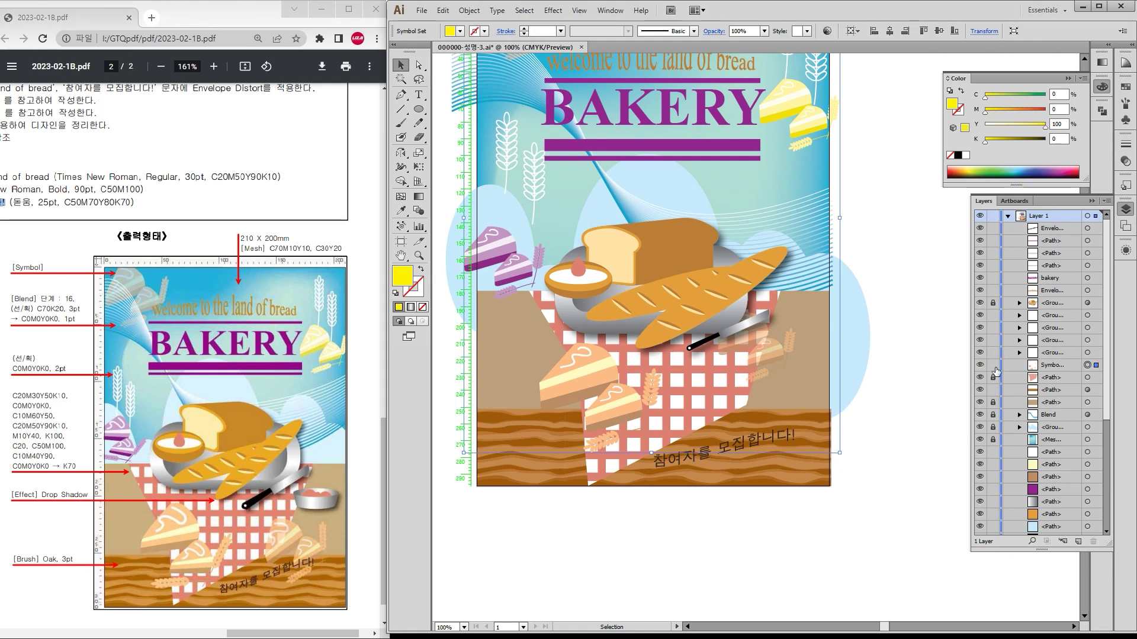
mouse_move(401, 227)
mouse_down()
mouse_move(474, 270)
mouse_move(488, 241)
mouse_up()
mouse_move(759, 354)
mouse_down()
mouse_move(762, 416)
mouse_move(763, 393)
mouse_up()
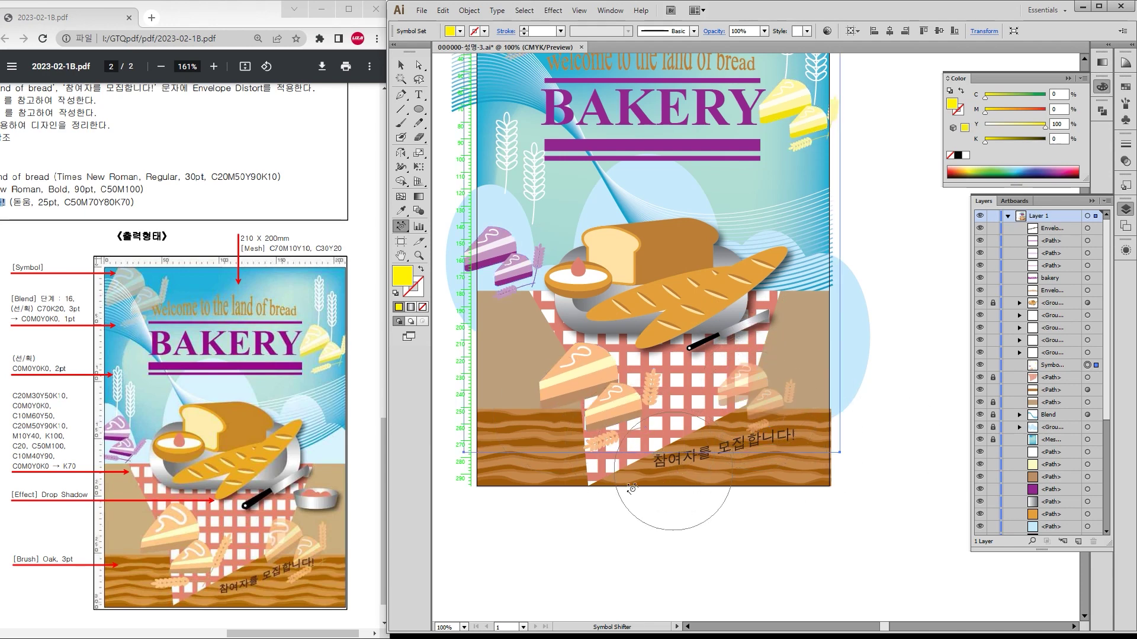
click(399, 64)
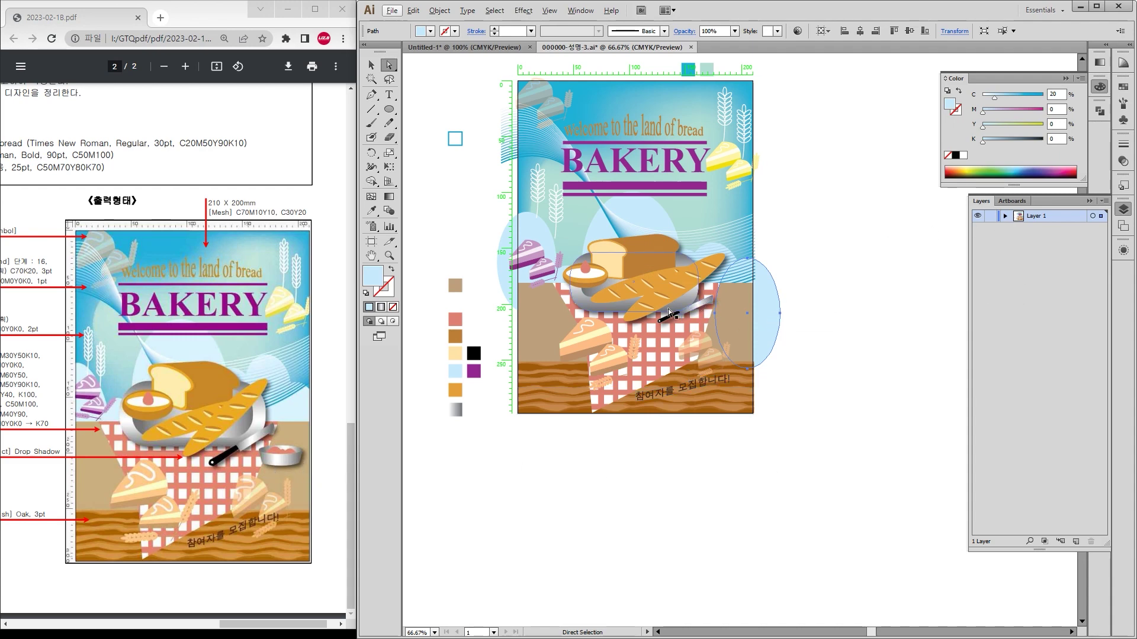
Step: Expand Layer 1 and lock the bread plate group, the checked tablecloth and the cake symbol set
click(371, 65)
click(819, 285)
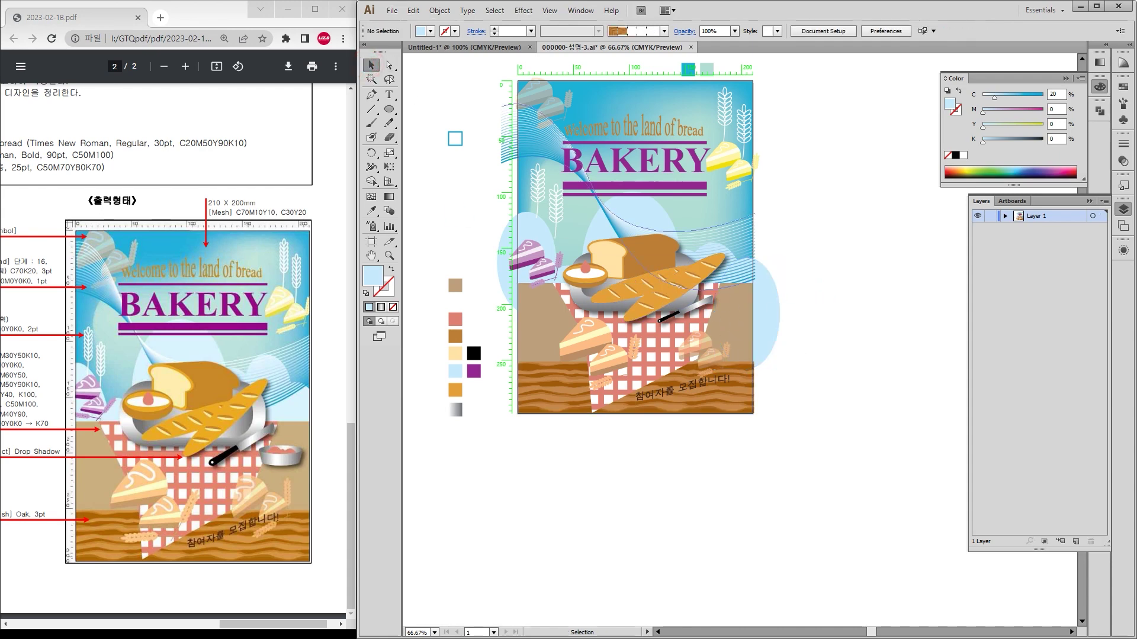
click(1004, 216)
click(836, 311)
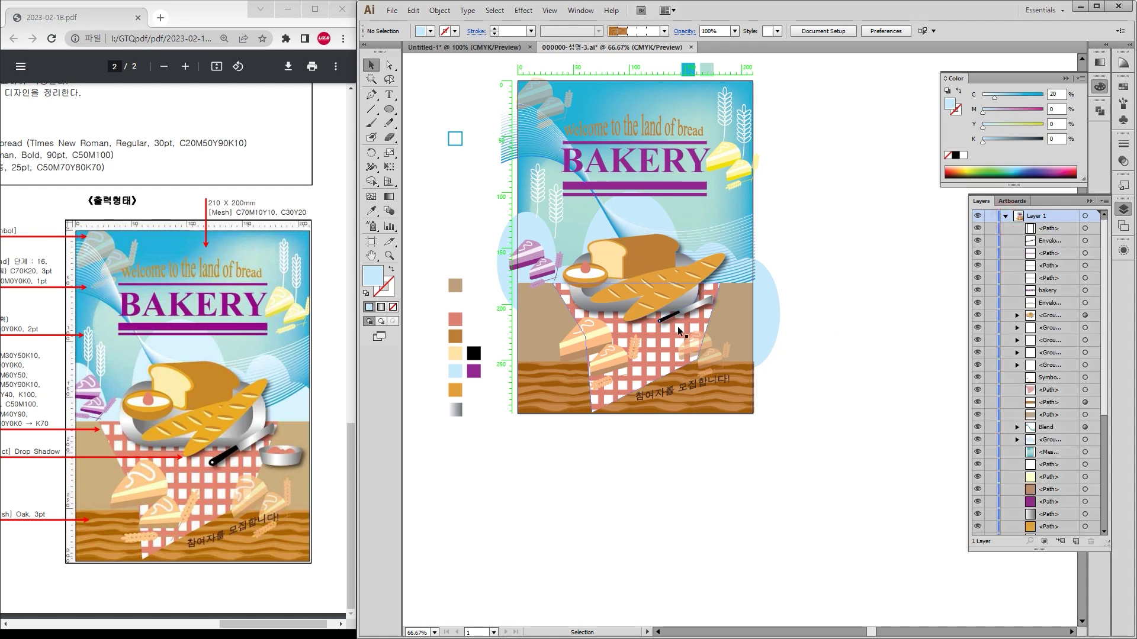
click(653, 312)
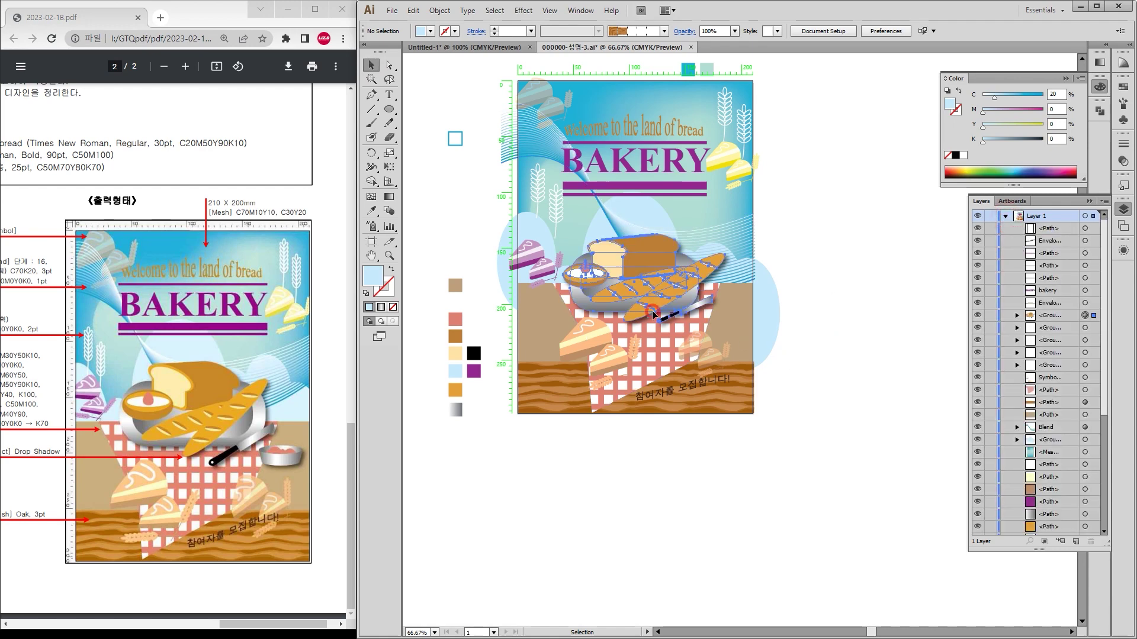
click(654, 356)
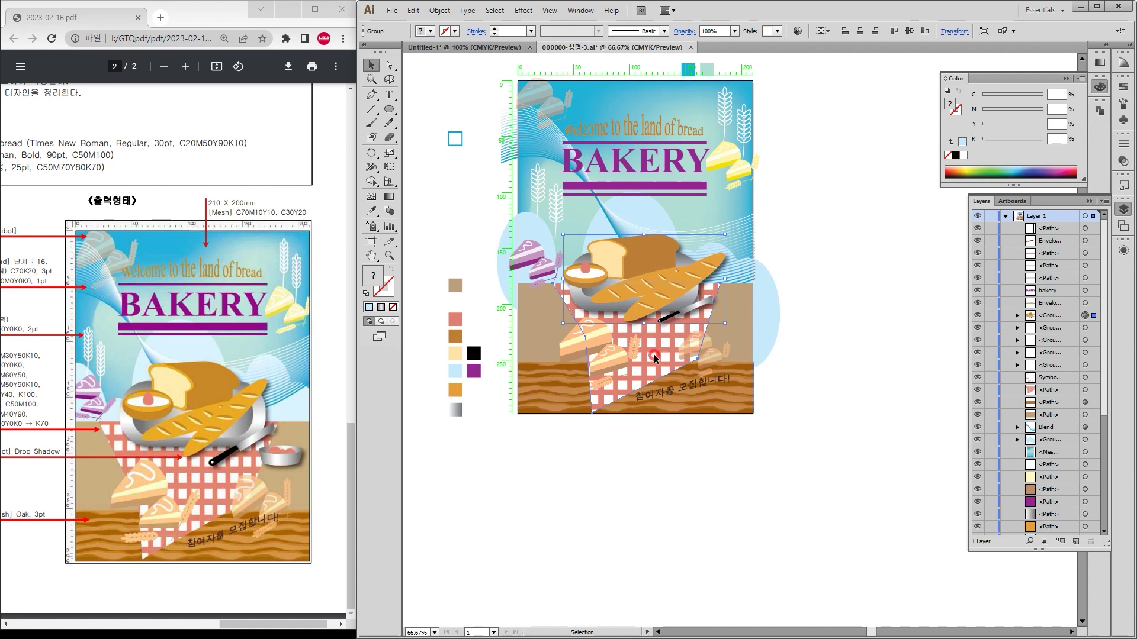
click(583, 330)
click(656, 287)
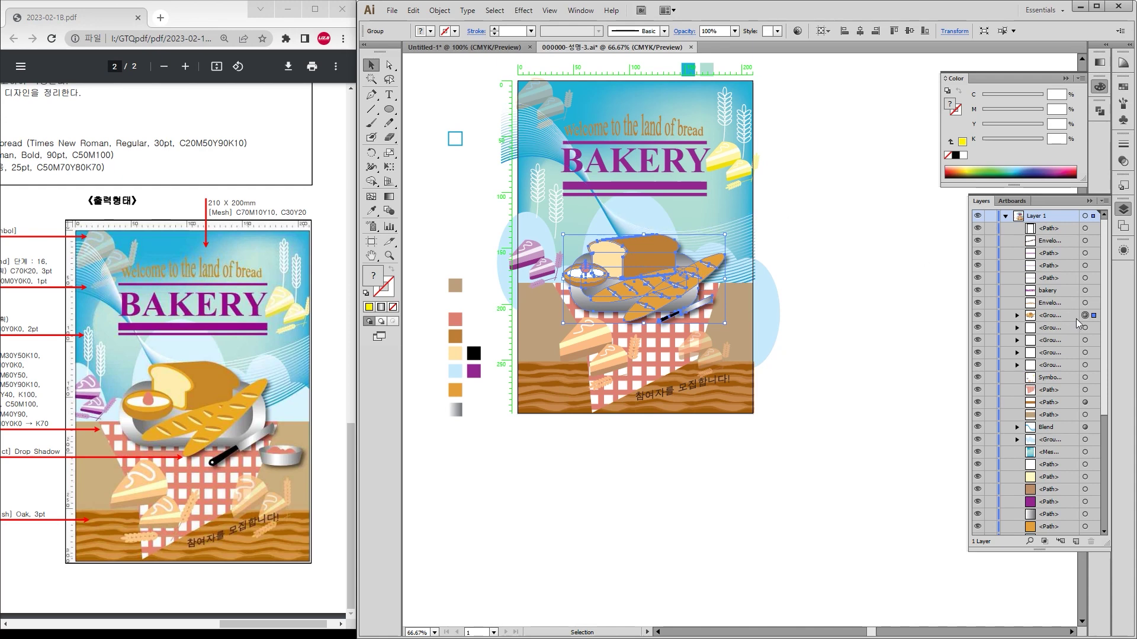
click(990, 315)
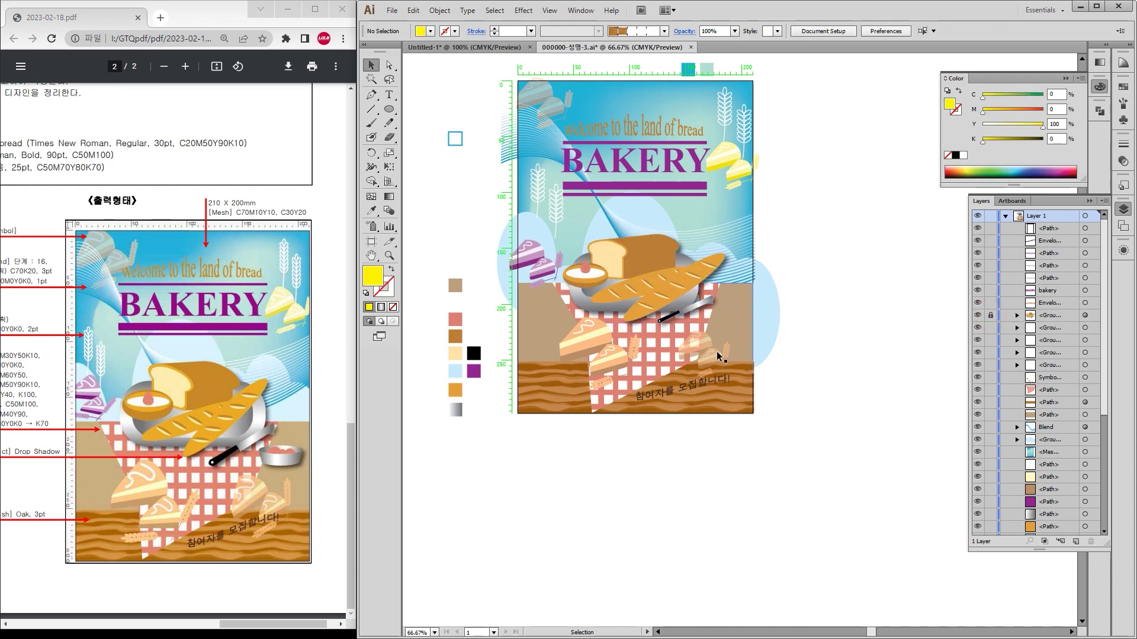
click(681, 333)
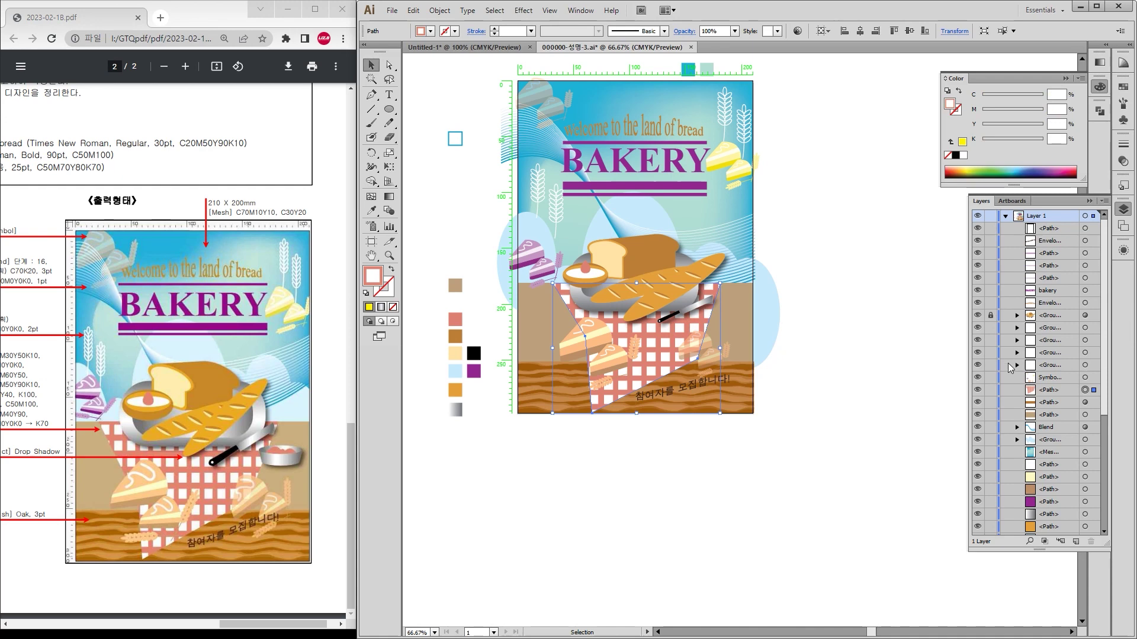
click(990, 390)
click(680, 329)
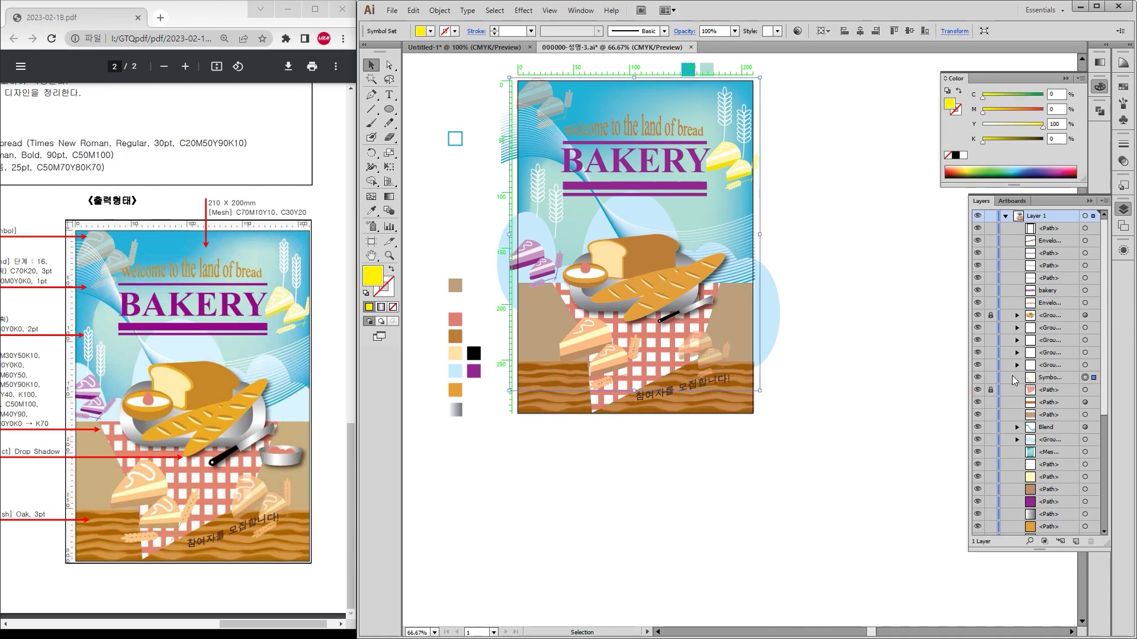
click(990, 377)
Step: Draw a wide, flat ellipse beside the knife on the brown background and give it the plate's metallic gradient with the Eyedropper
scroll(719, 299, up, 4)
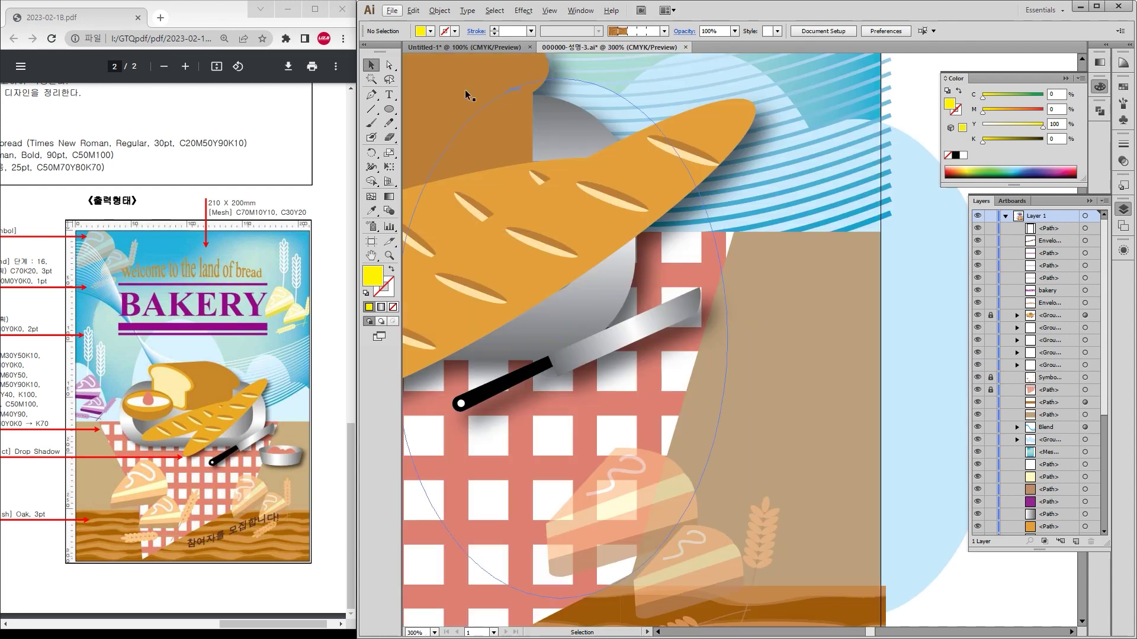
click(389, 109)
drag(672, 335, 856, 385)
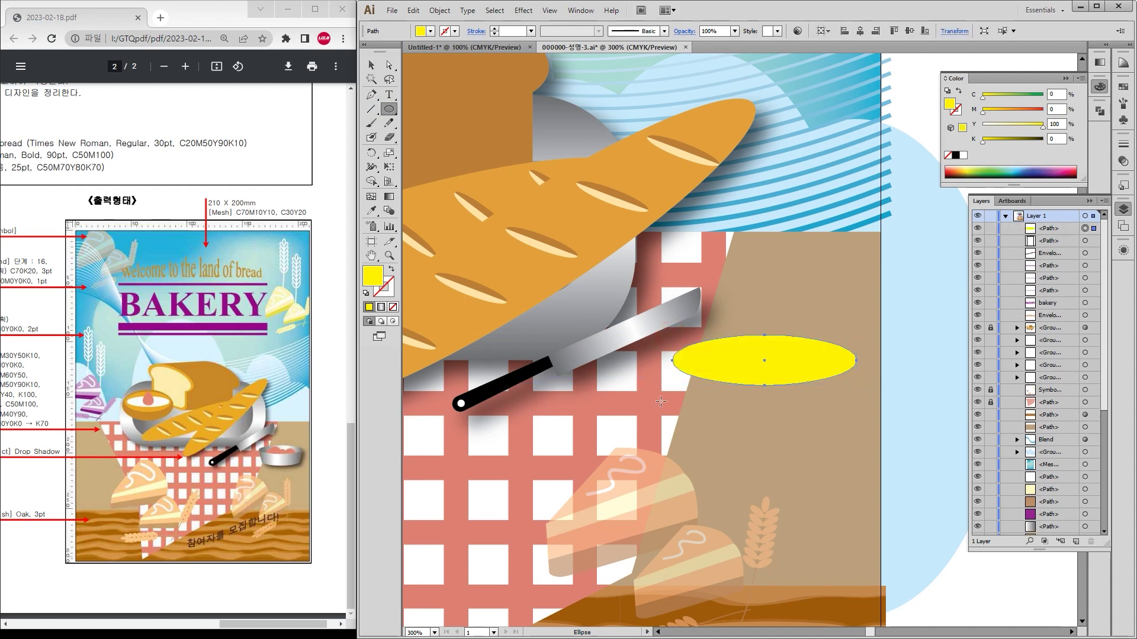
key(i)
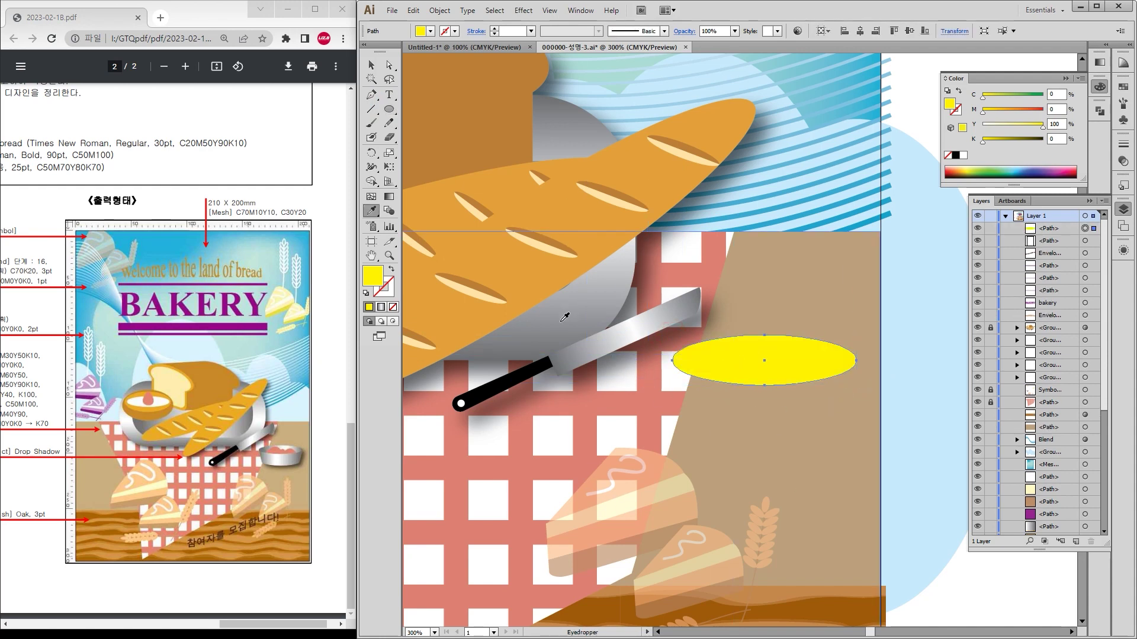
click(550, 323)
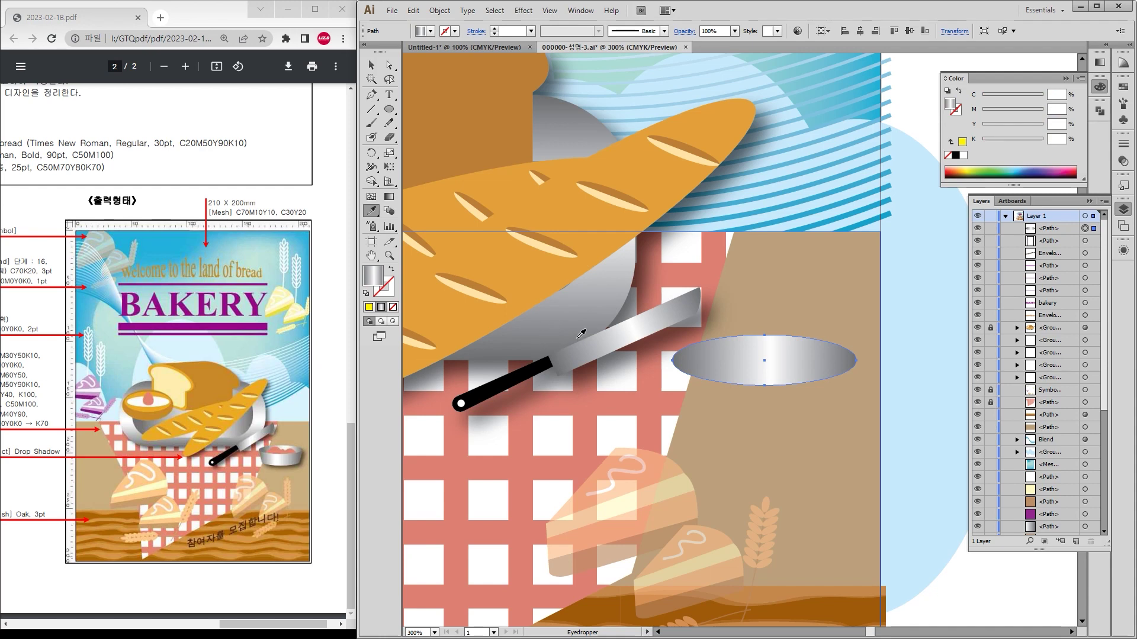
Step: Lock the brown background shape, the light blue ellipse group and the gradient mesh background
click(388, 65)
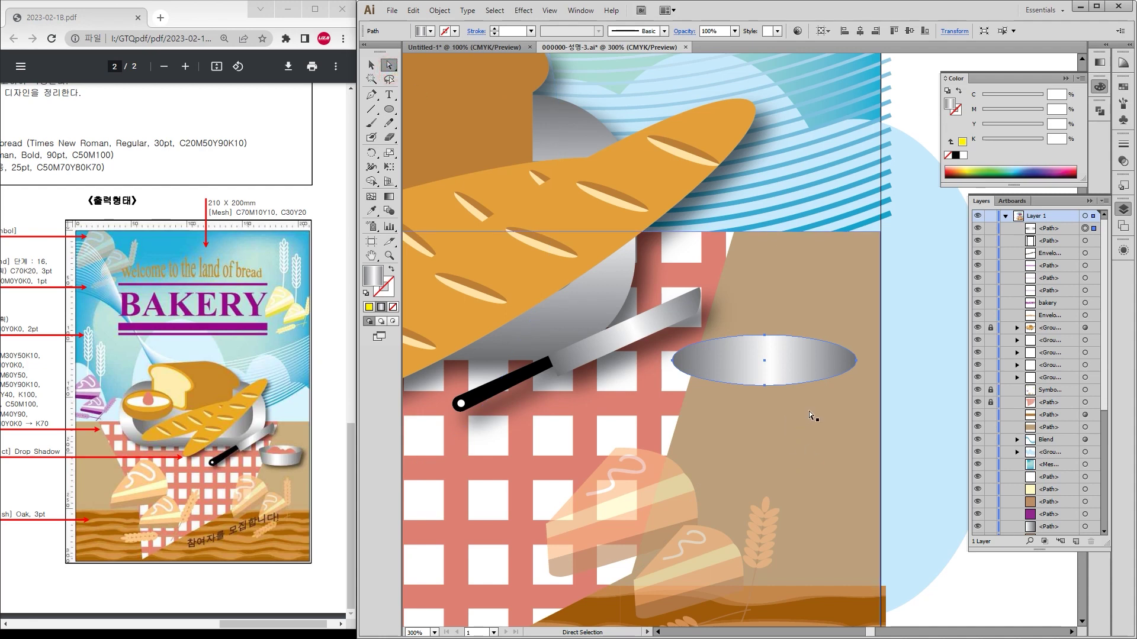
click(782, 400)
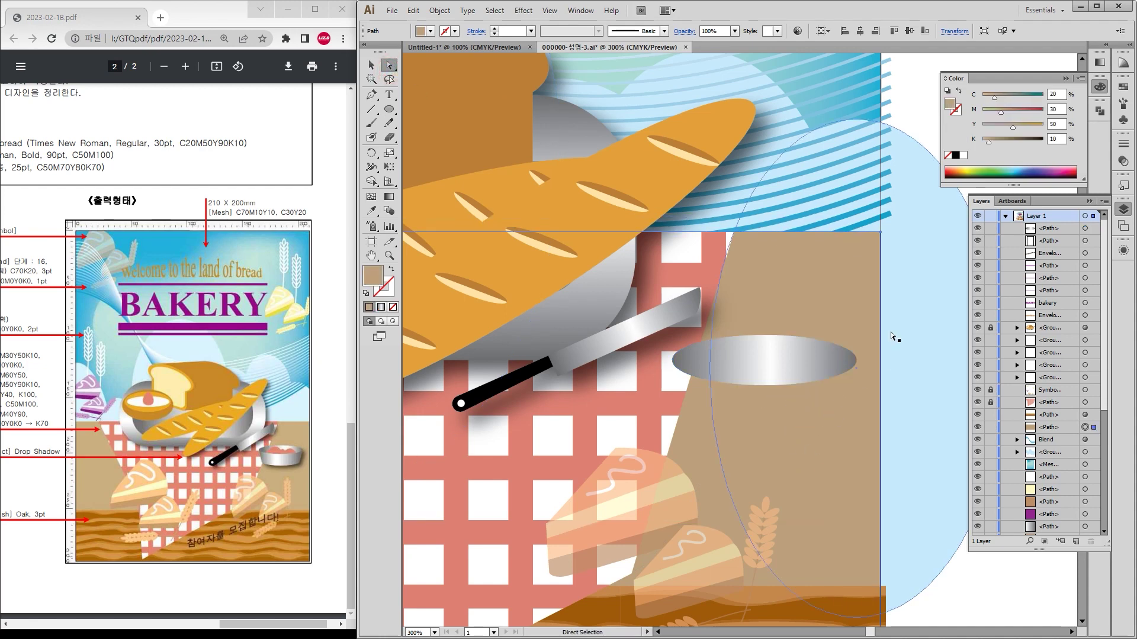
click(990, 427)
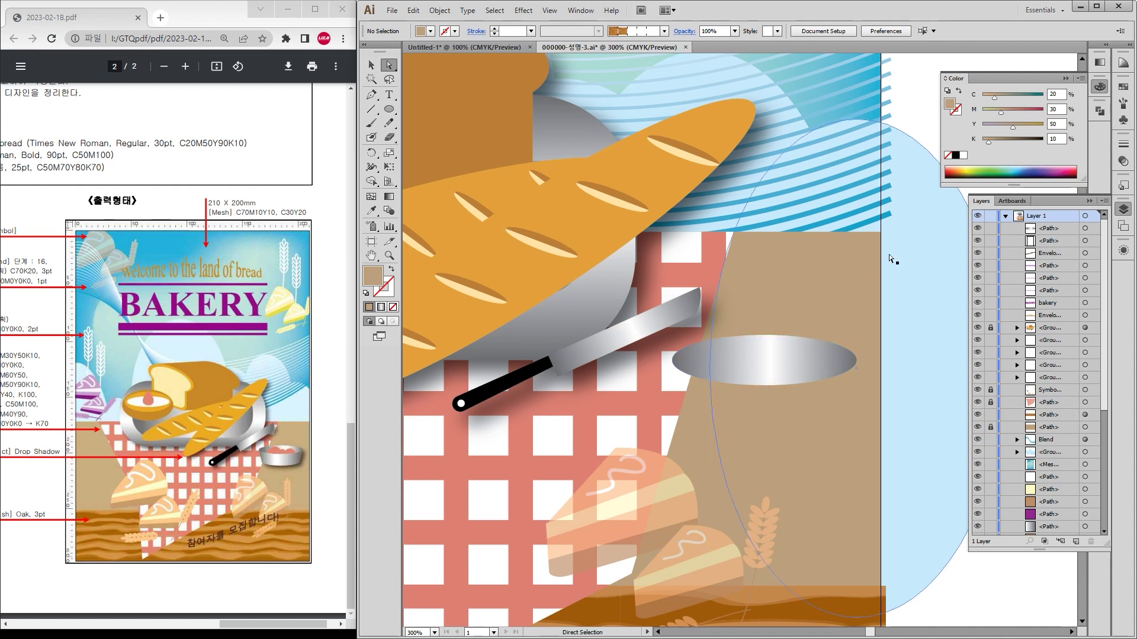
click(372, 64)
click(932, 252)
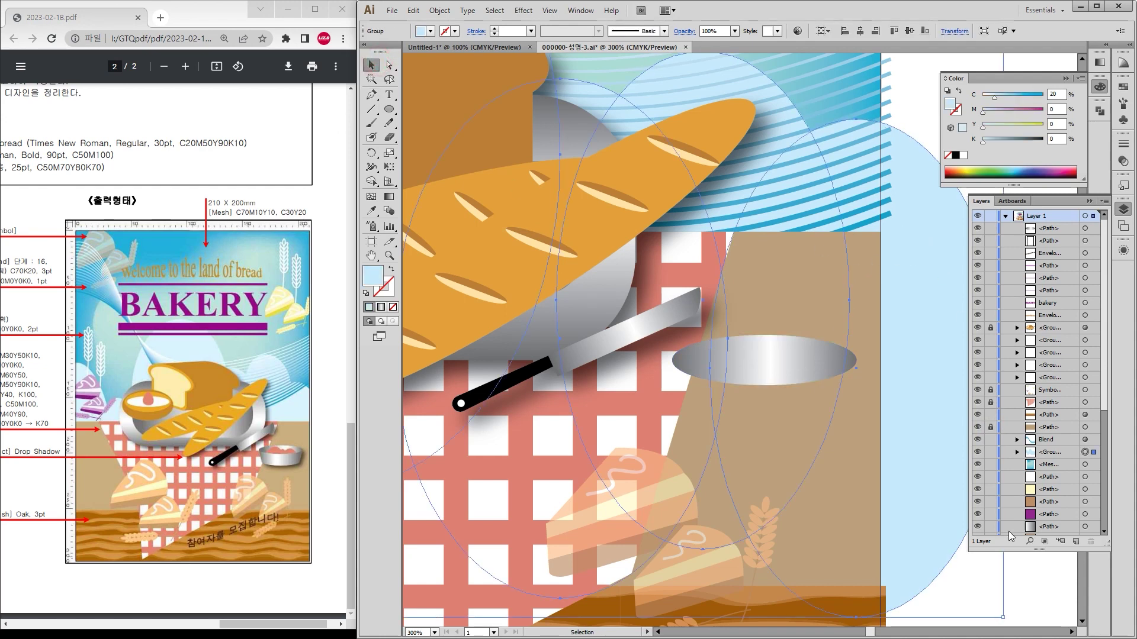
click(990, 452)
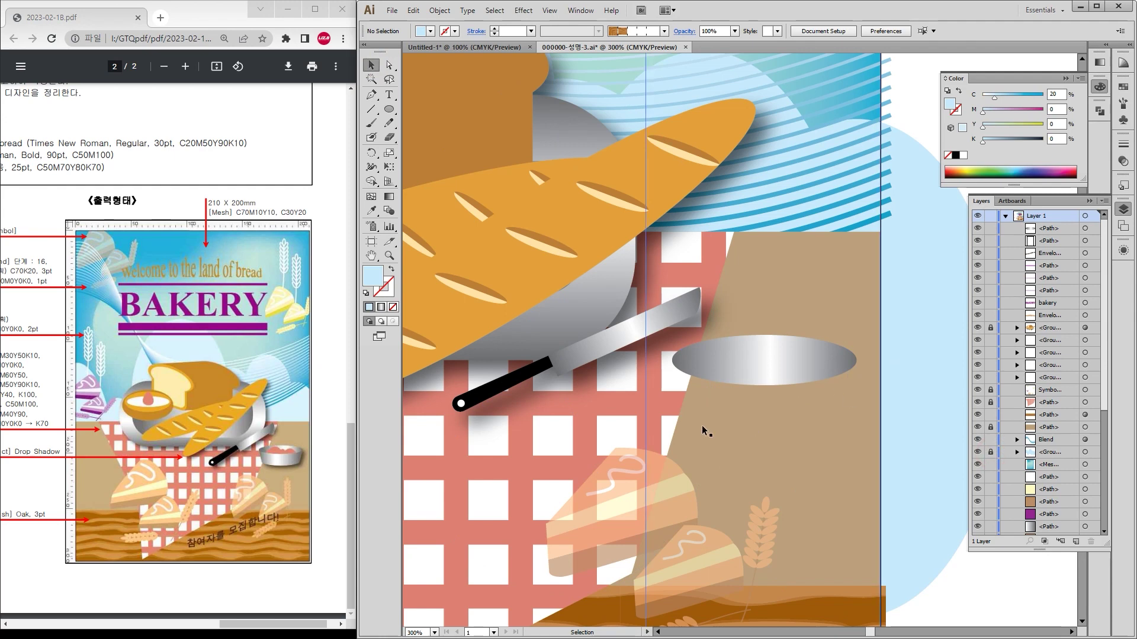
click(813, 248)
click(990, 466)
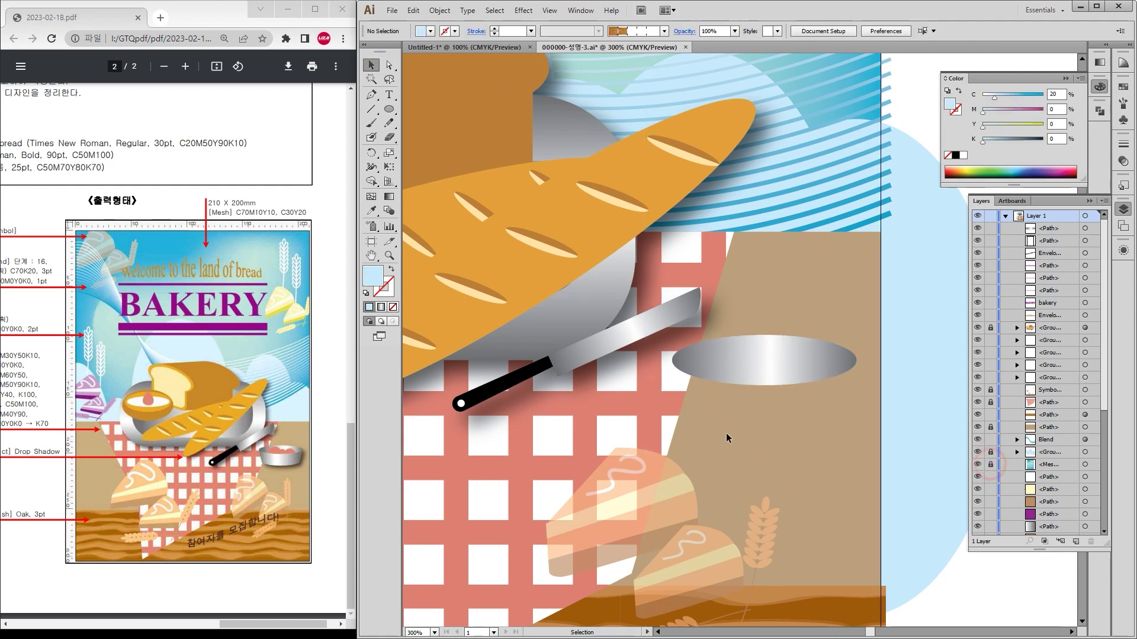
Step: Copy the lower arc of the metallic ellipse, paste it in front, and place a duplicate of that arc below the ellipse
click(784, 372)
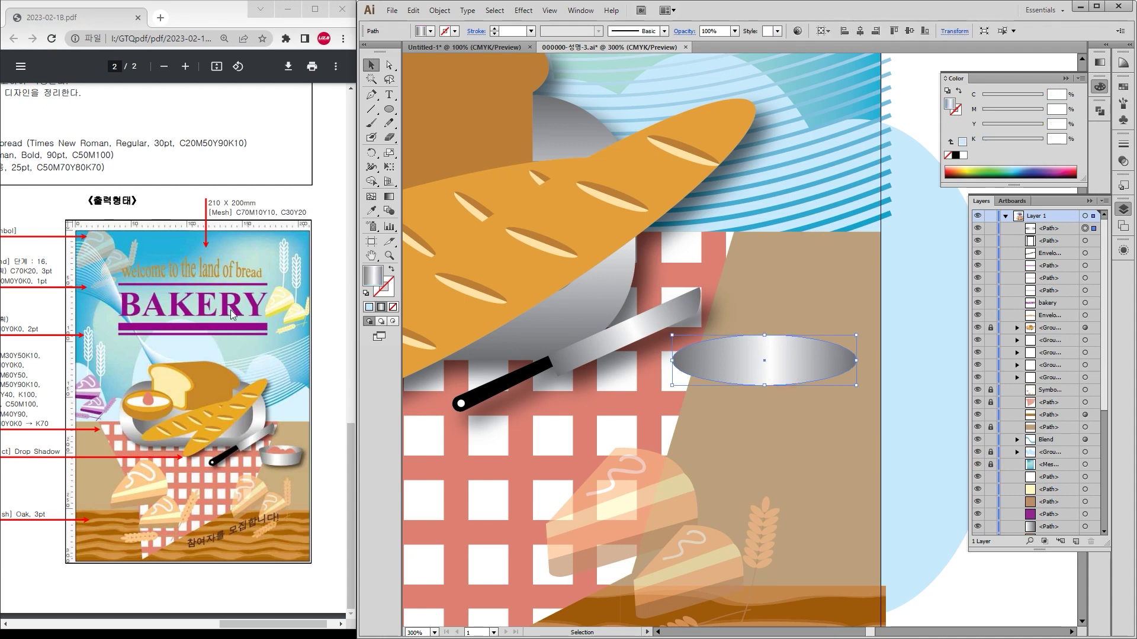
key(a)
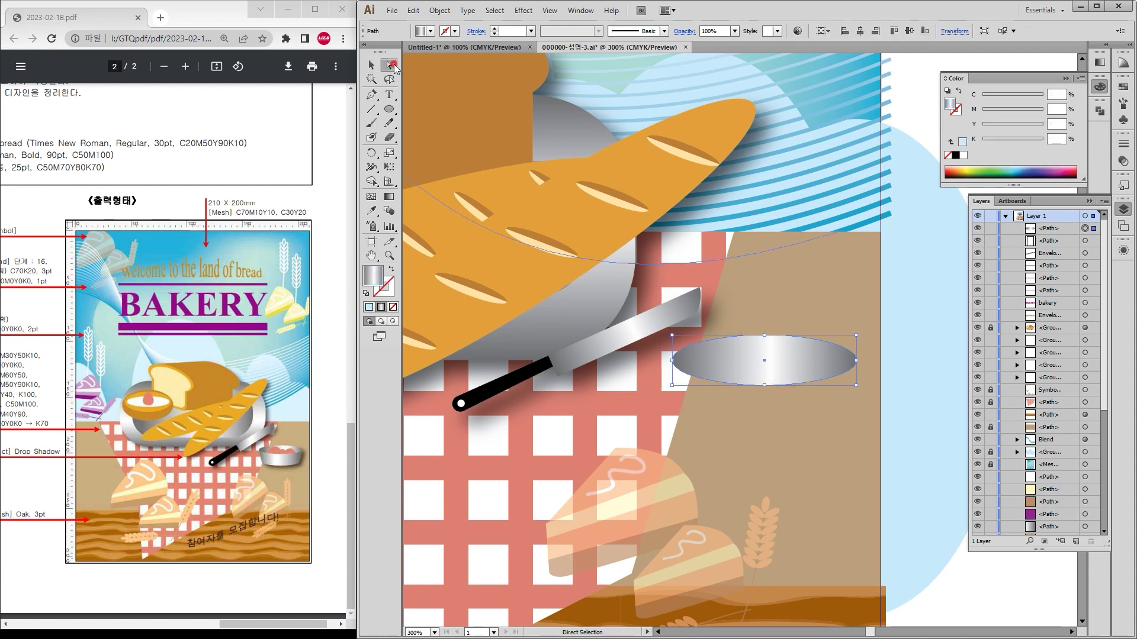
drag(810, 390, 726, 369)
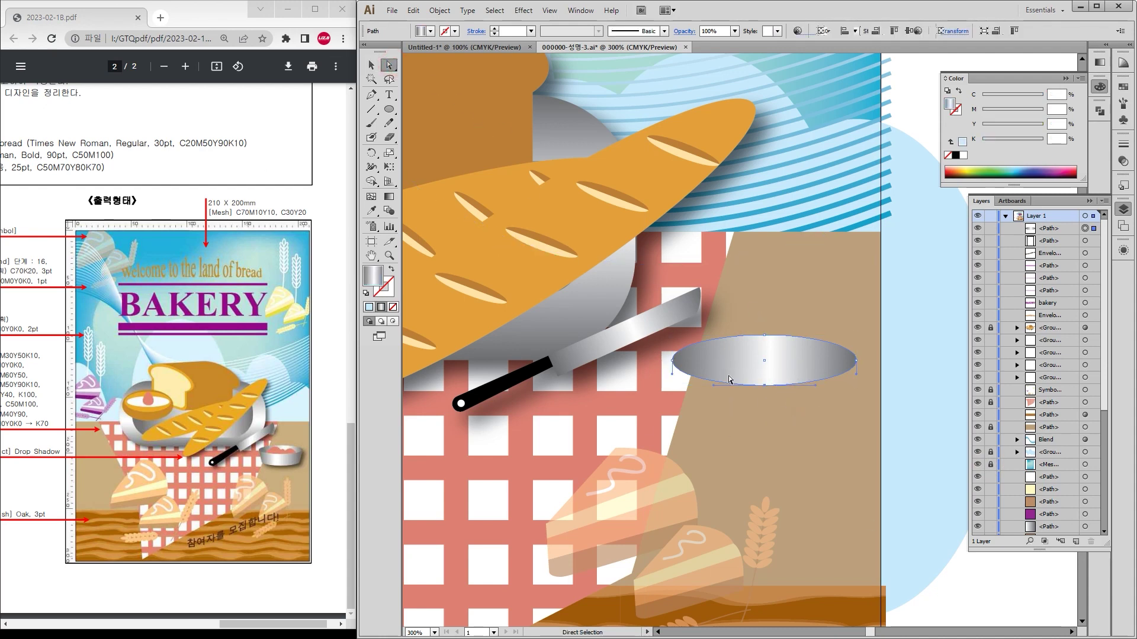
key(ctrl)
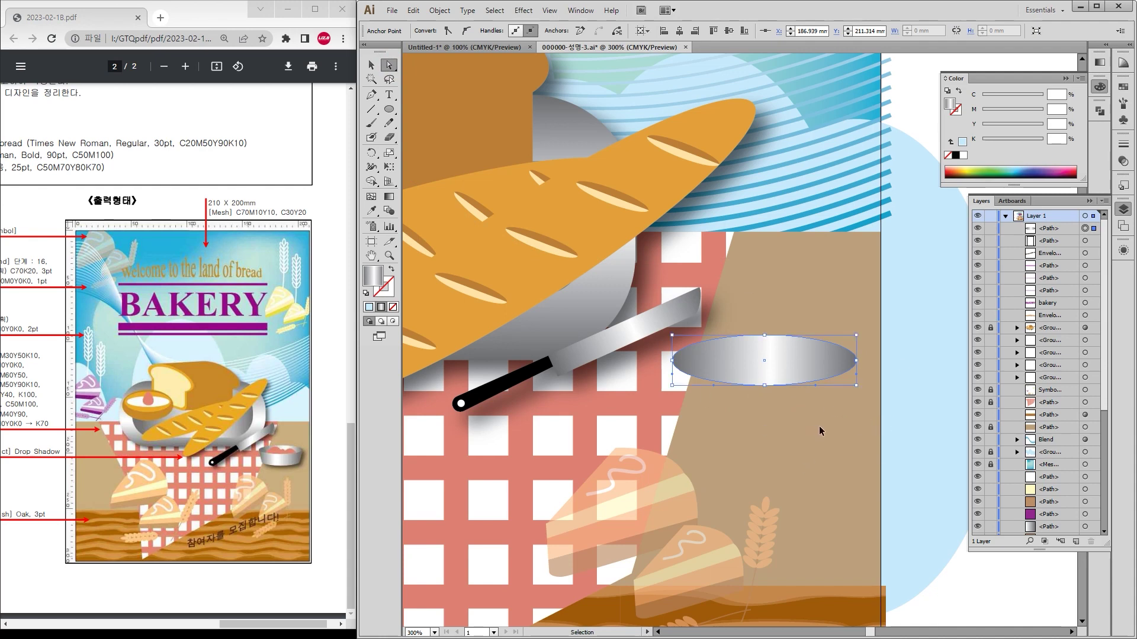
key(ctrl+c)
key(ctrl+f)
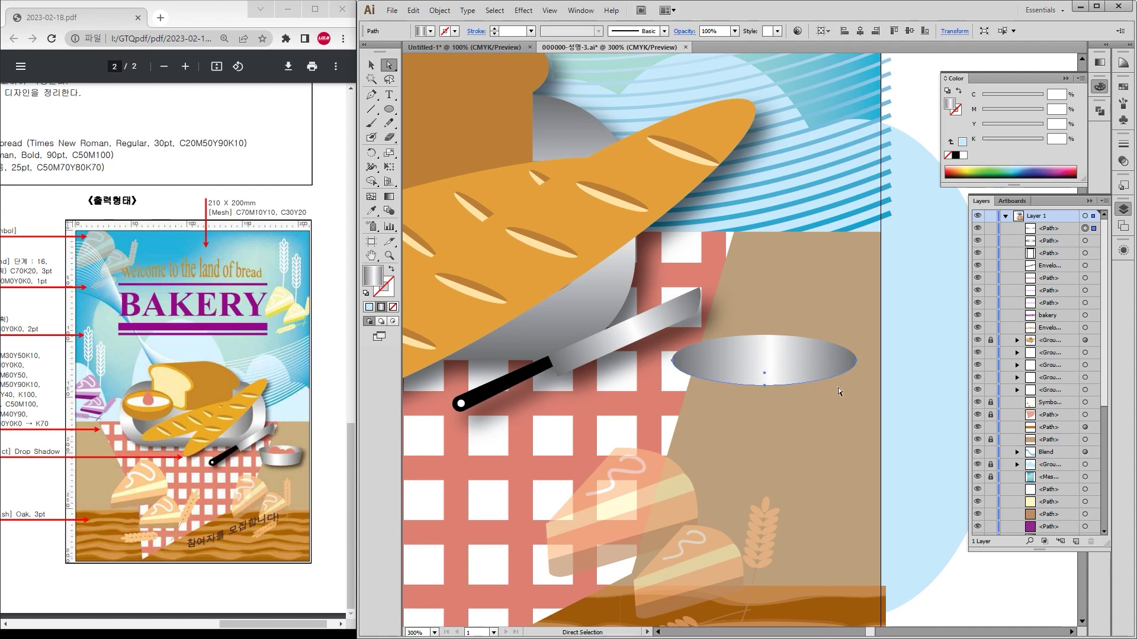
click(371, 65)
drag(798, 386, 798, 428)
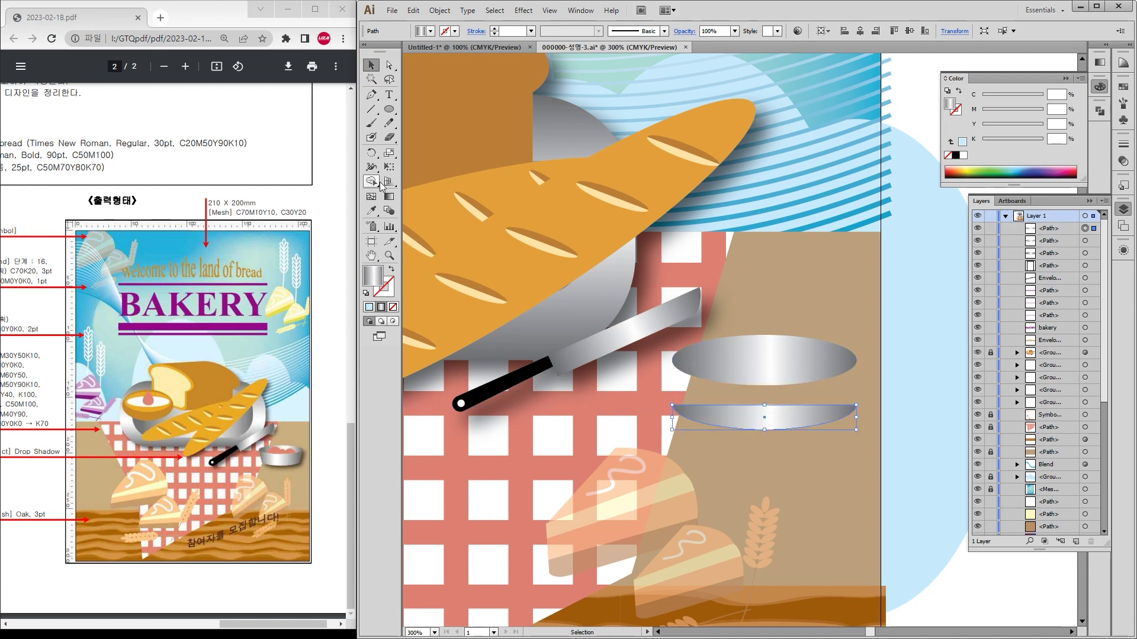
Step: Scale the duplicated lower arc uniformly to 84% with the preview enabled
double_click(390, 155)
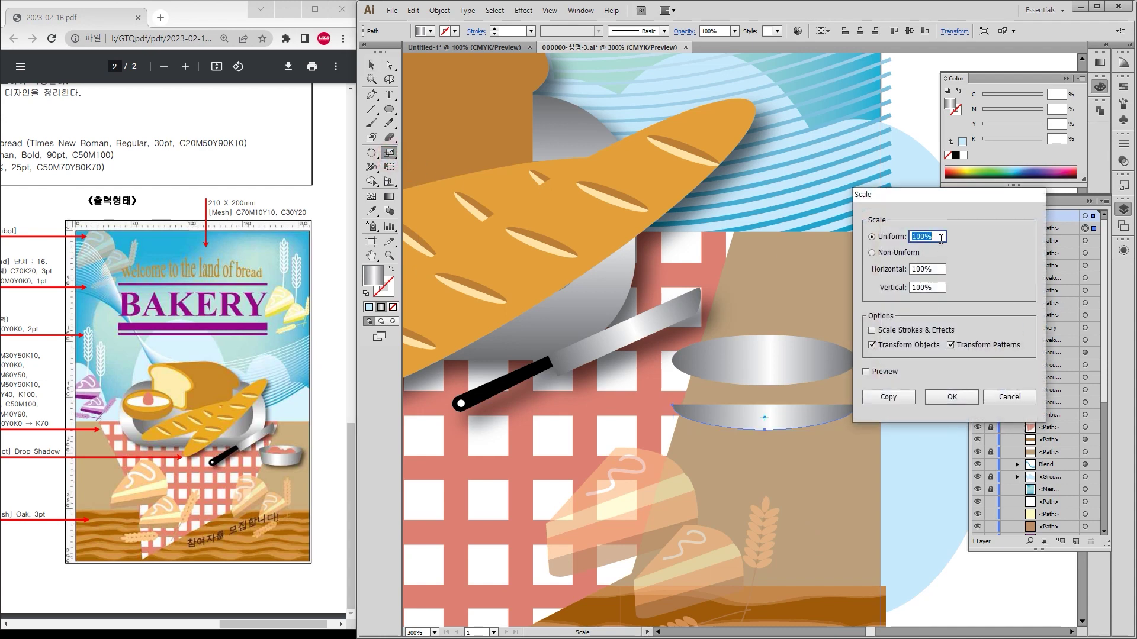
click(866, 372)
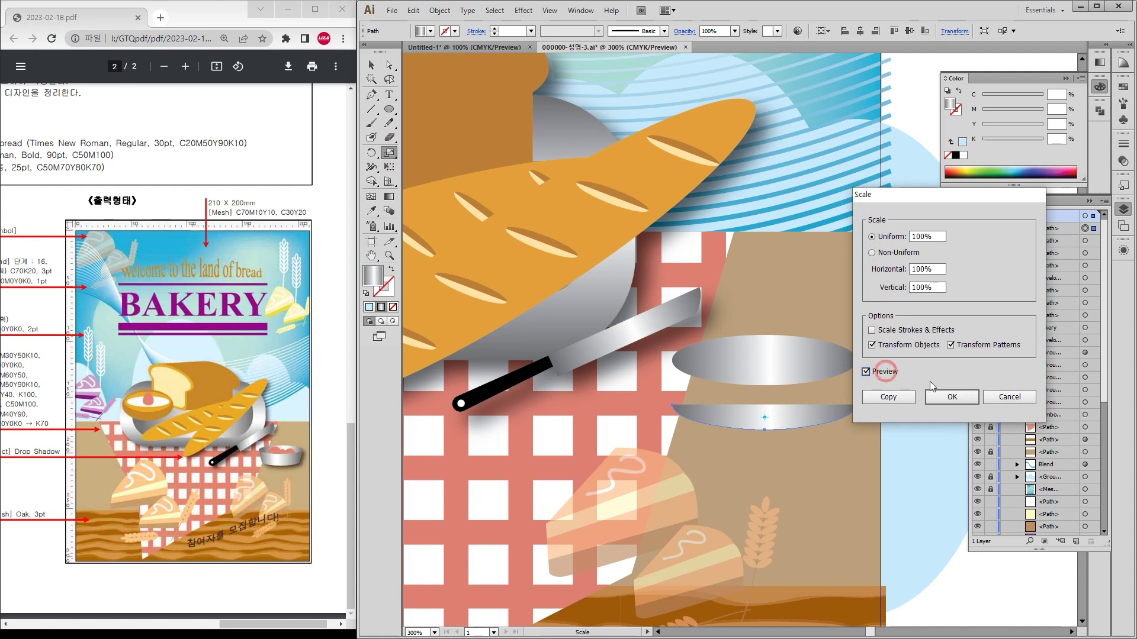
double_click(927, 236)
text(89)
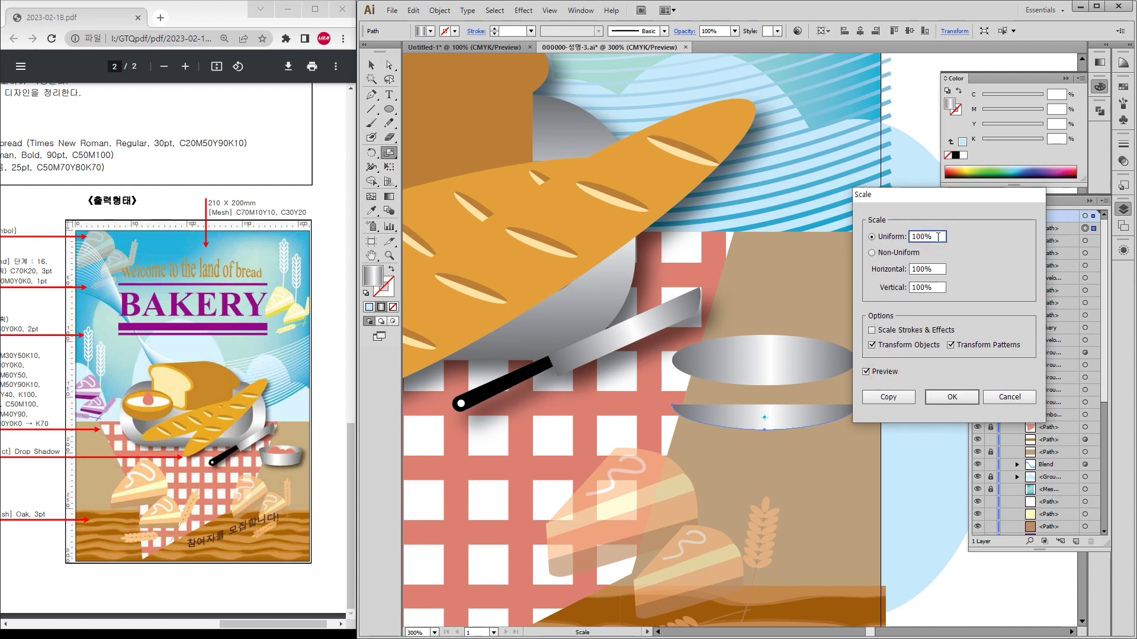
key(Down)
key(Down)
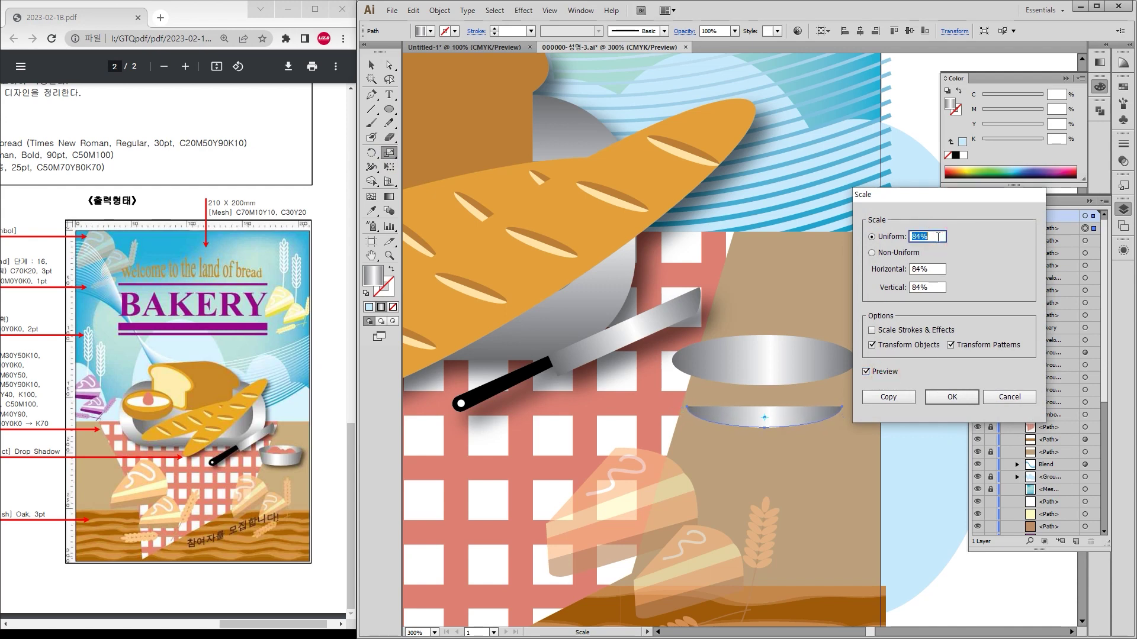
click(952, 396)
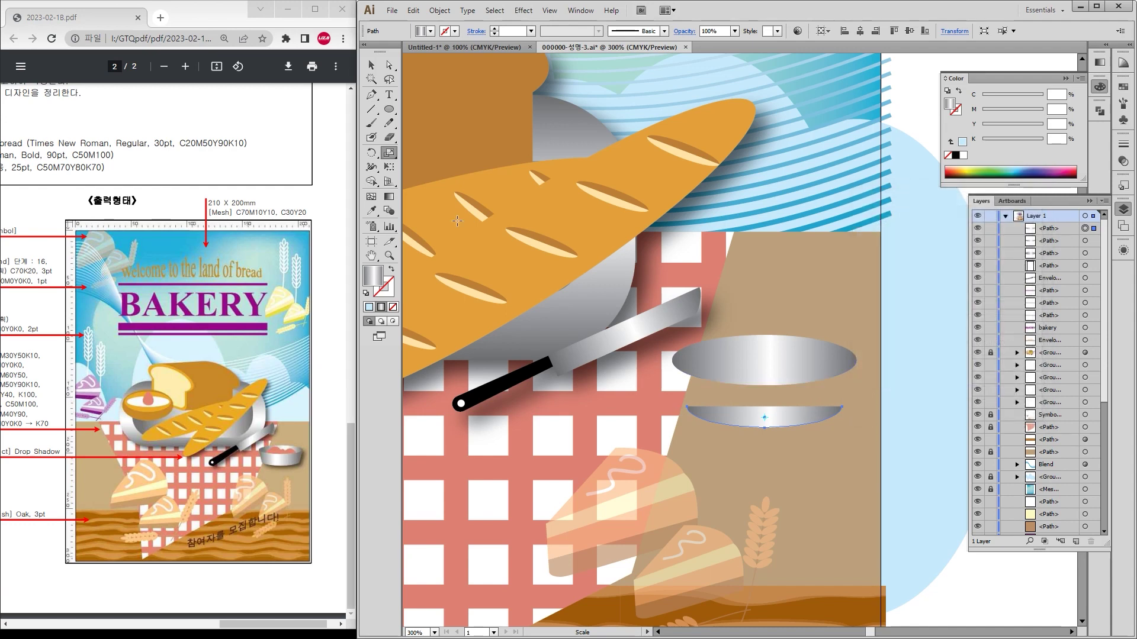
Step: Select the upper and lower arcs and join both pairs of ends to form the closed body of the bowl
click(371, 65)
click(796, 385)
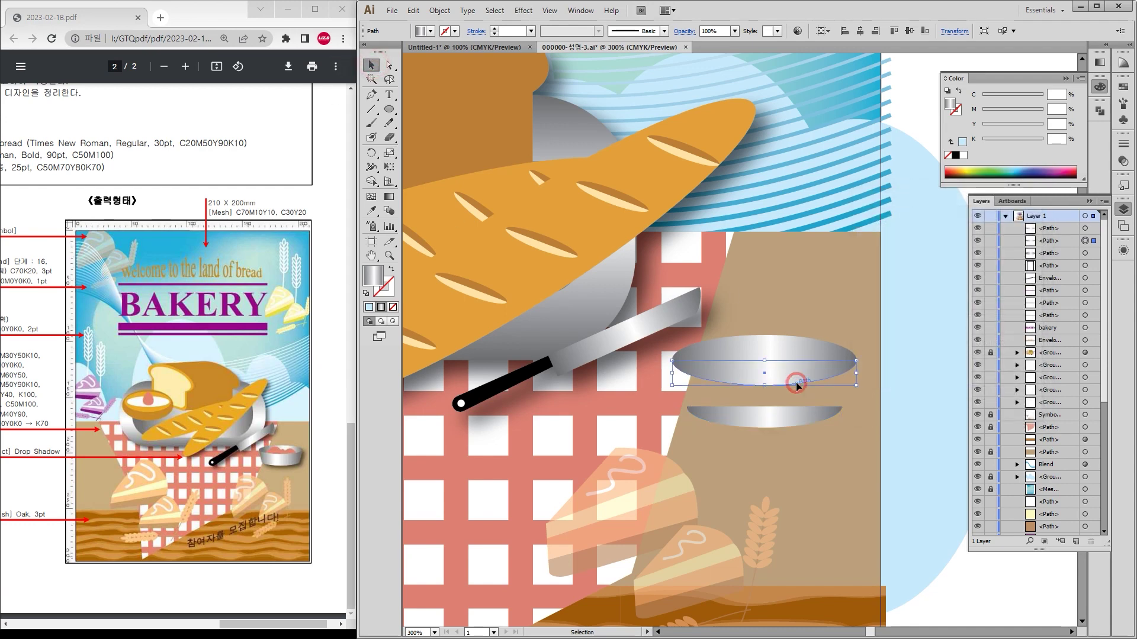
shift+click(806, 422)
key(ctrl+j)
key(ctrl+j)
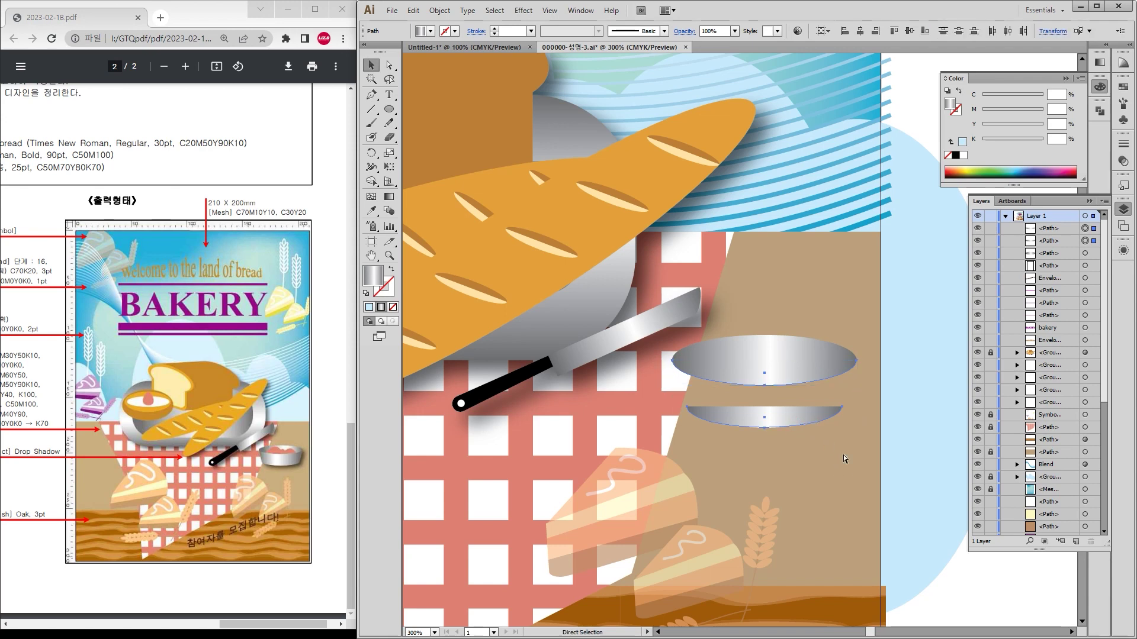
key(v)
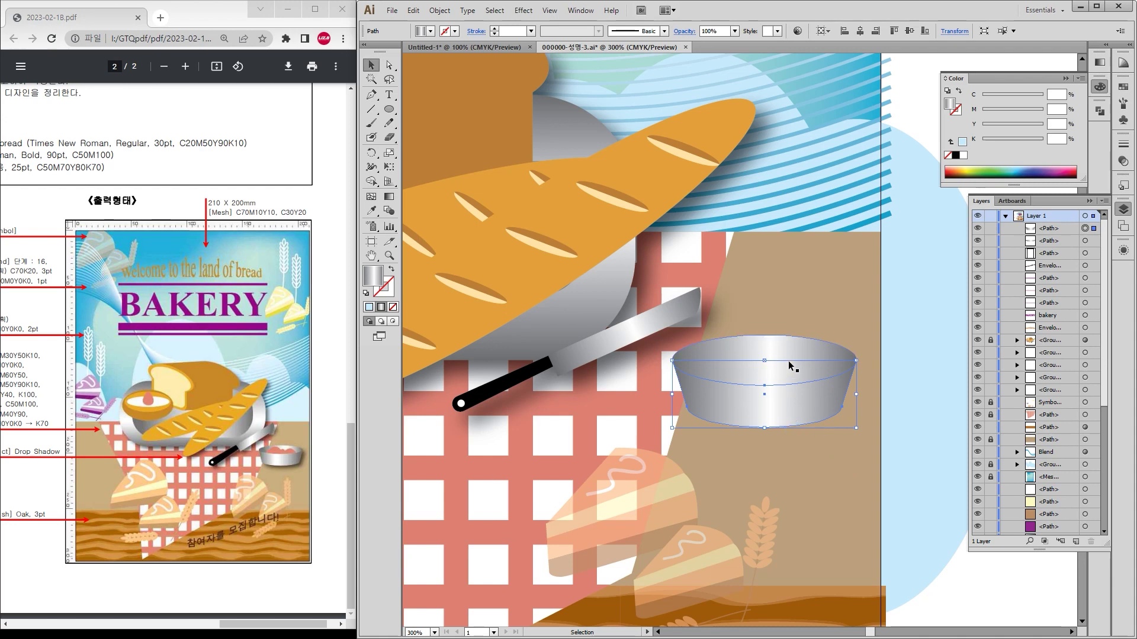
Step: Shift the gradient highlight to about 70% on the bowl's rim ellipse and to 33.5% on the bowl's body
click(805, 348)
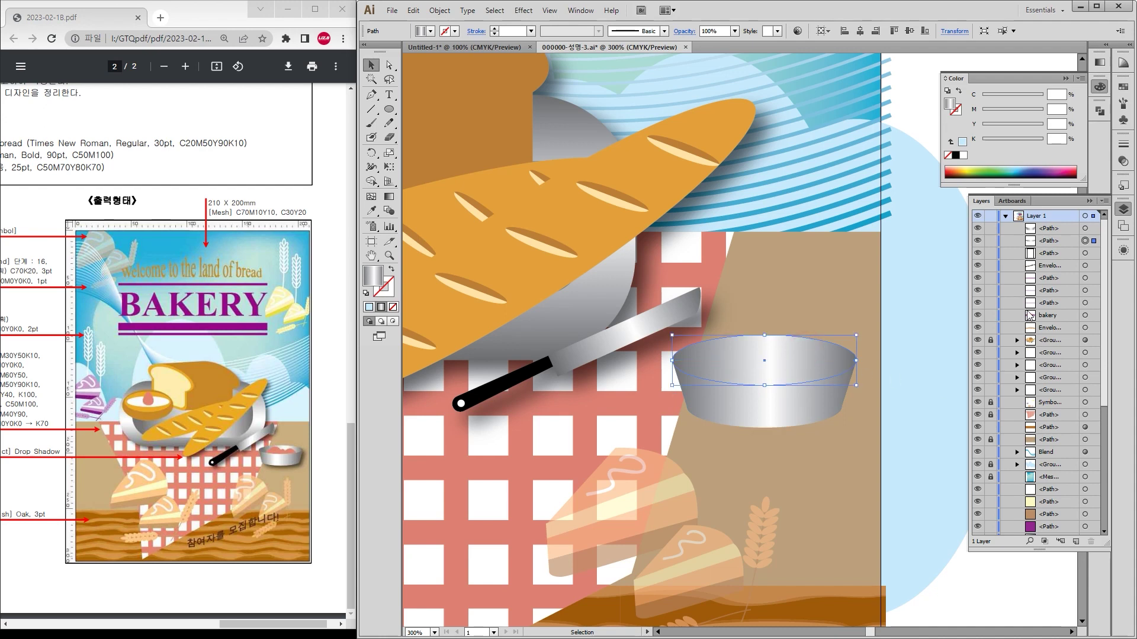
click(1099, 63)
drag(1011, 146, 1030, 147)
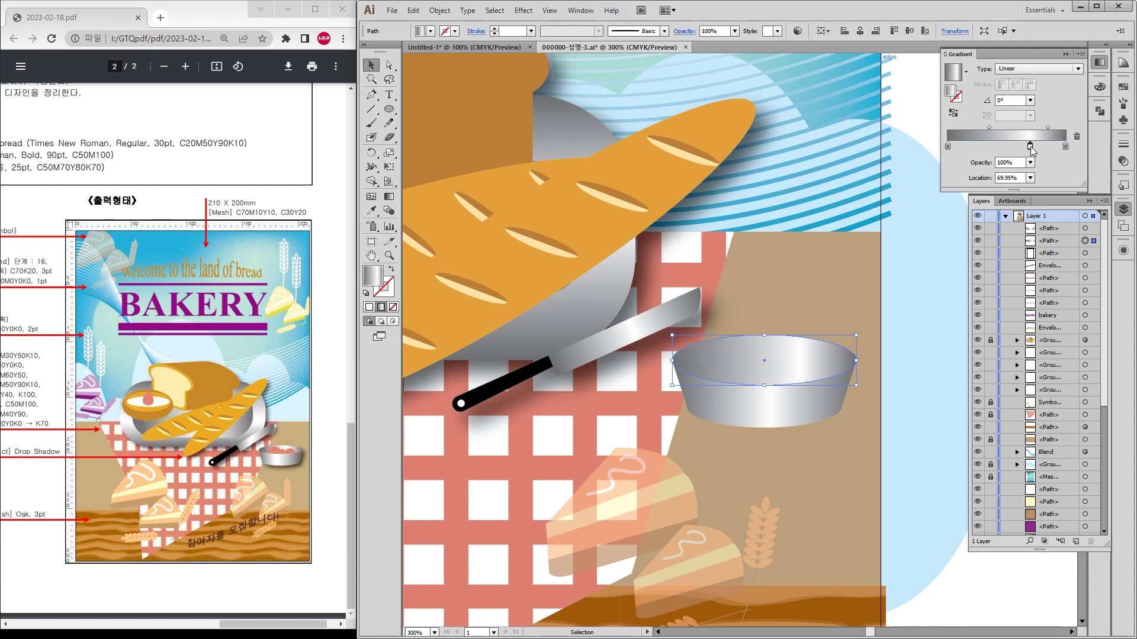
click(812, 404)
drag(1011, 146, 987, 146)
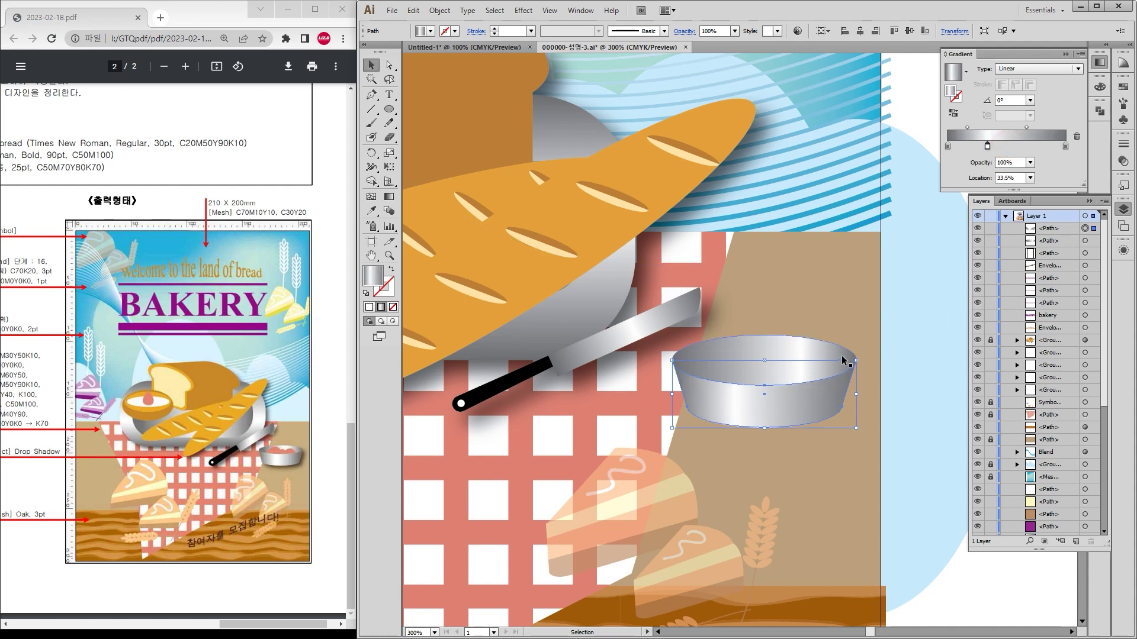
Step: Draw five overlapping small ellipses of varying sizes across the bowl, the last about 7.9 by 8.6 mm
click(388, 109)
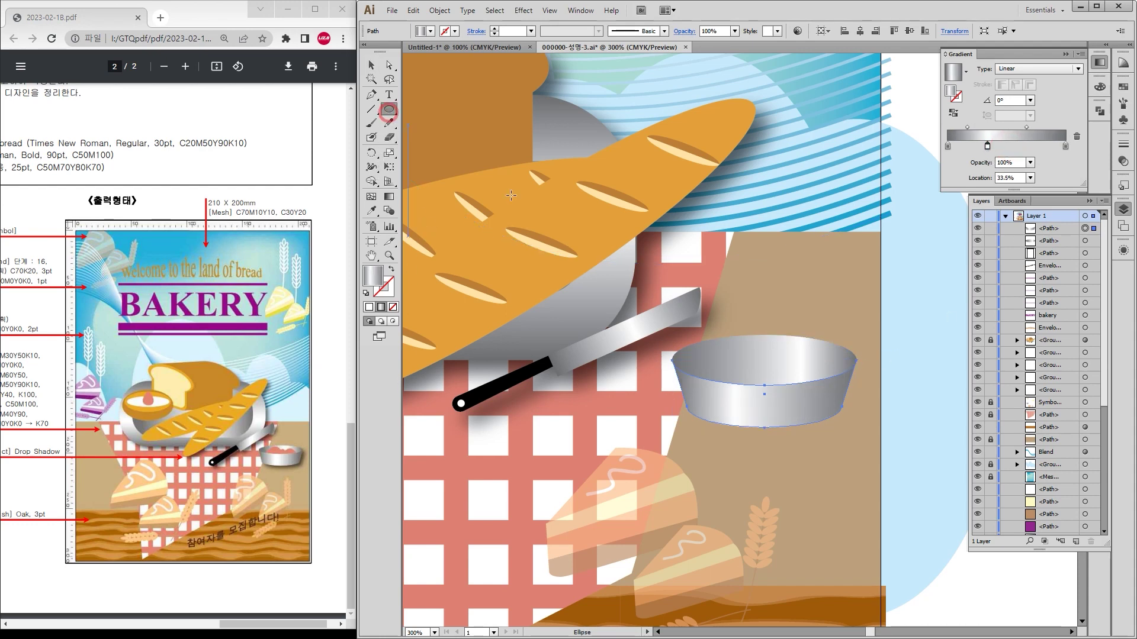
mouse_move(782, 361)
mouse_down()
mouse_move(843, 405)
mouse_move(823, 405)
mouse_up()
mouse_move(751, 359)
mouse_down()
mouse_move(797, 394)
mouse_move(752, 388)
mouse_move(760, 400)
mouse_up()
drag(702, 371, 728, 392)
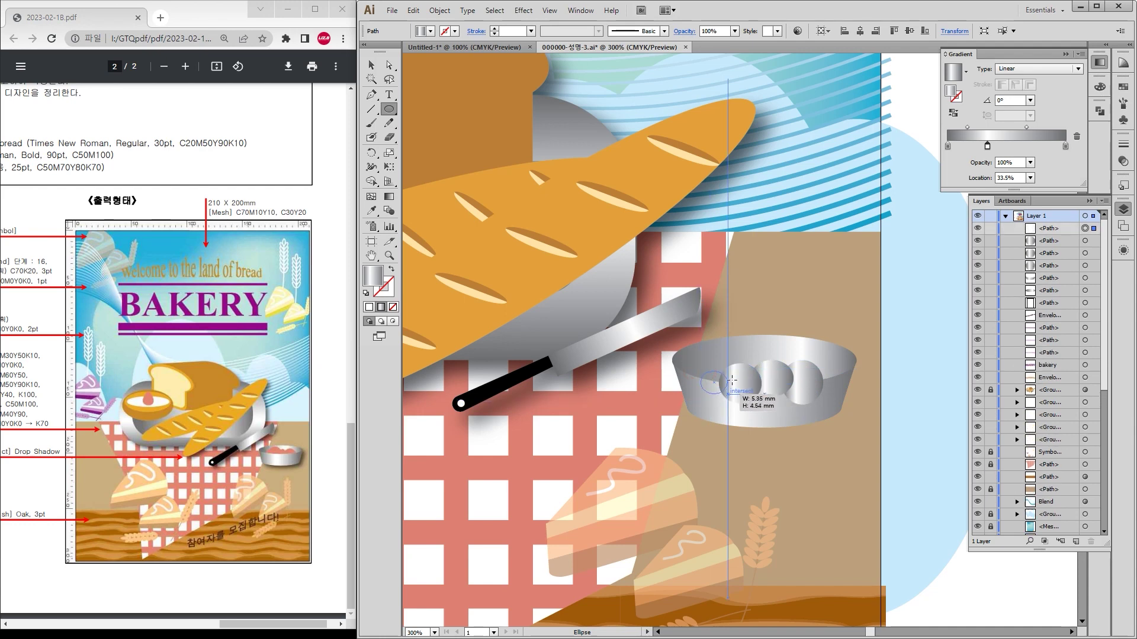
drag(716, 349, 760, 393)
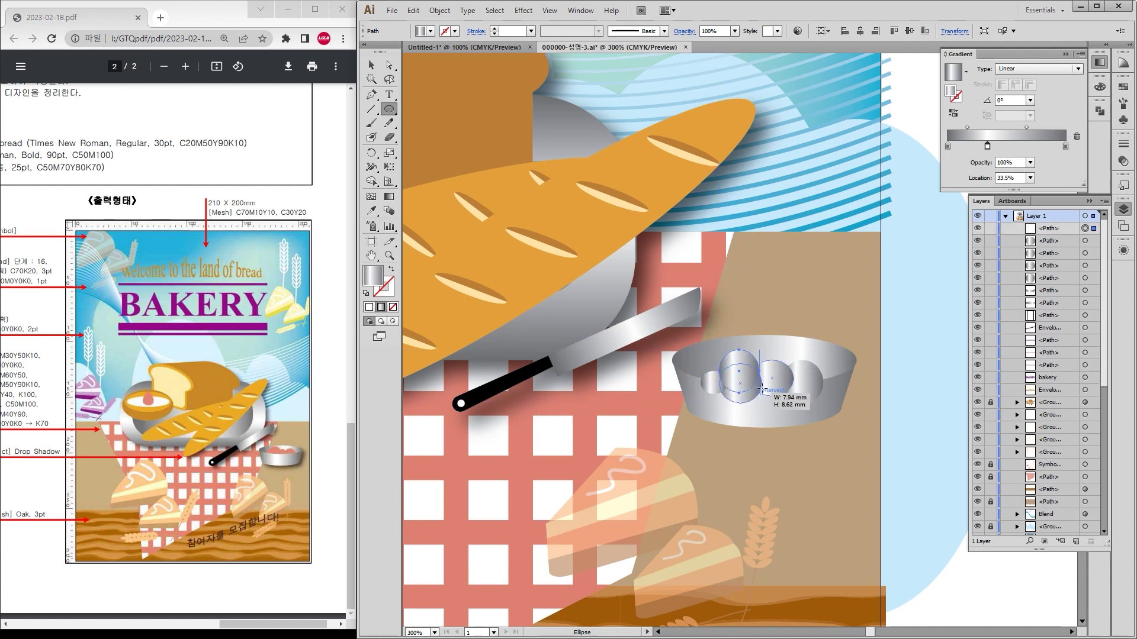
Step: Fill all the small ellipses in the bowl with the coral red swatch beside the artboard using the Eyedropper
key(v)
shift+click(714, 383)
shift+click(771, 378)
shift+click(800, 377)
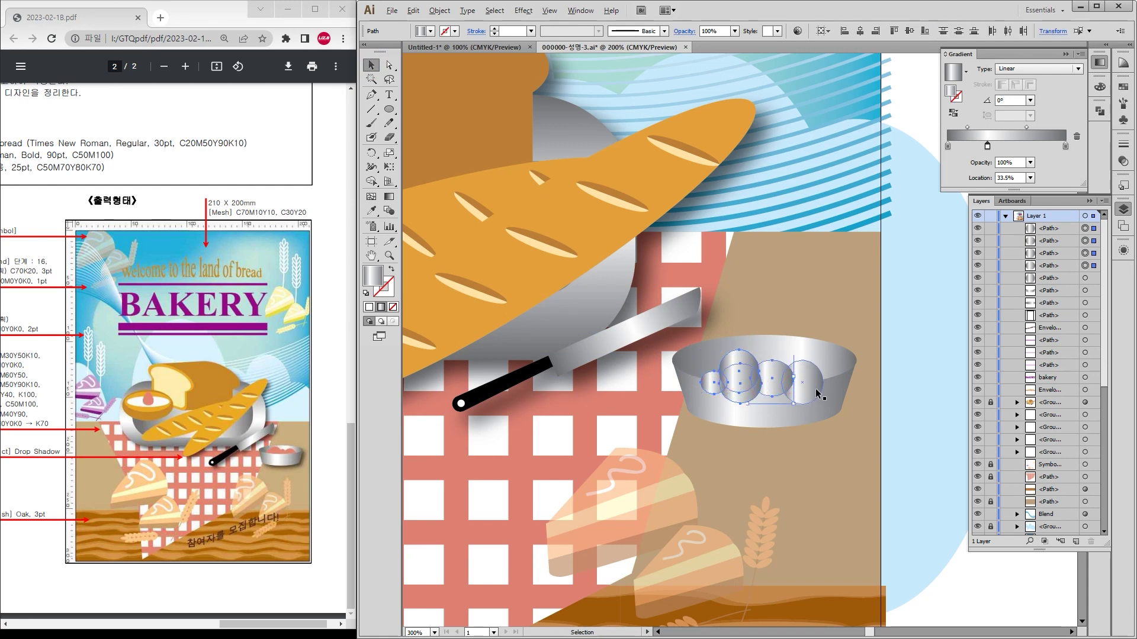
scroll(819, 394, down, 5)
key(i)
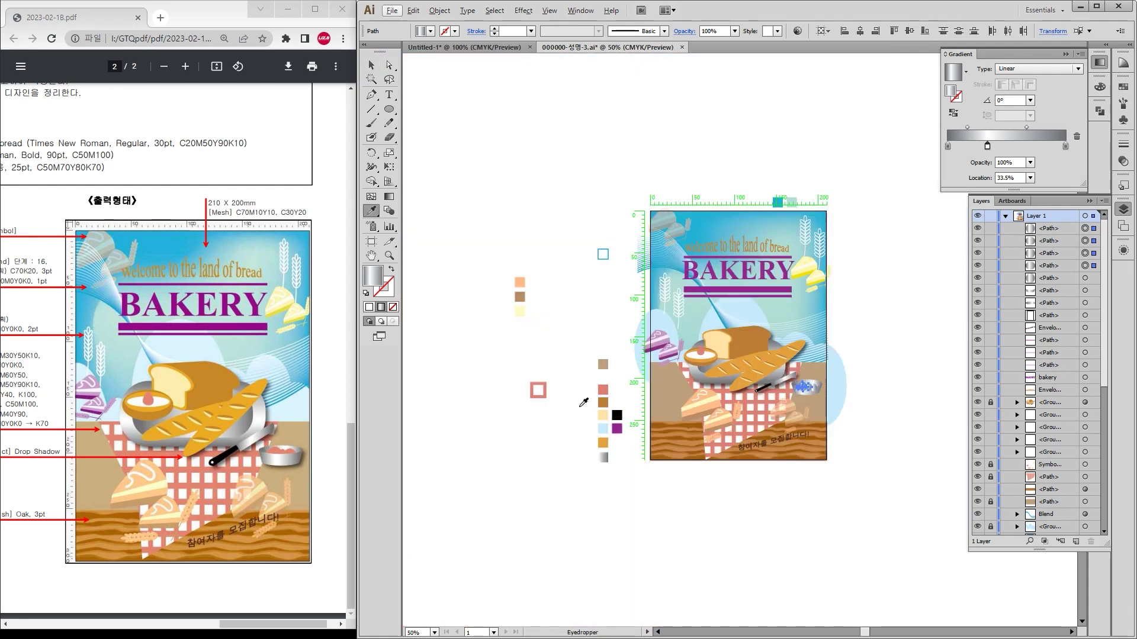
click(603, 390)
click(372, 65)
scroll(822, 392, up, 4)
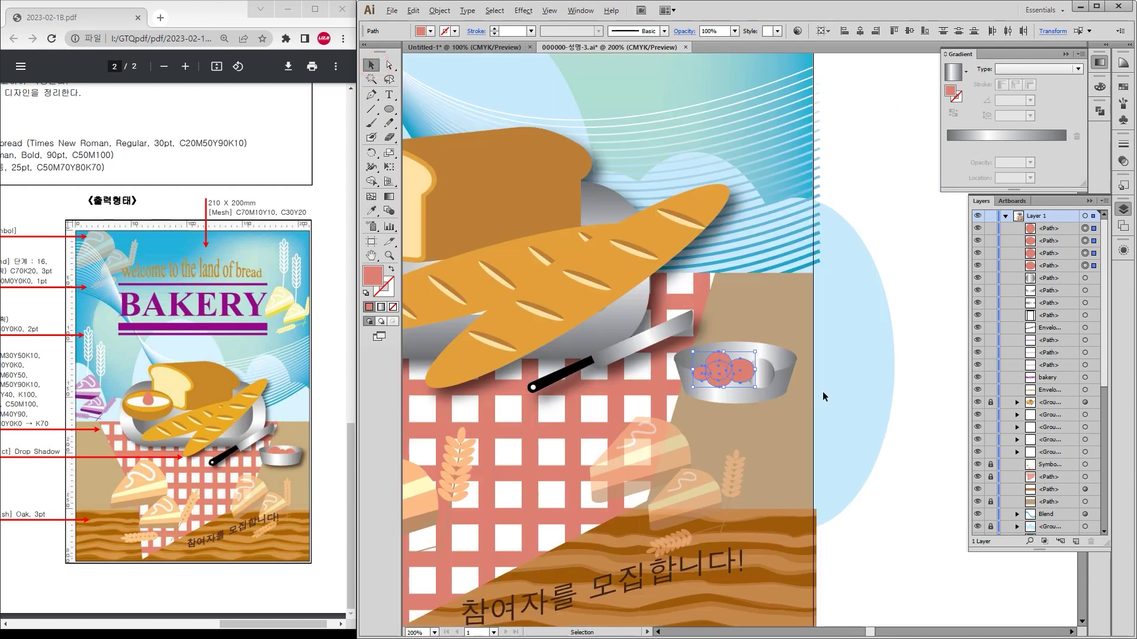
scroll(747, 378, up, 2)
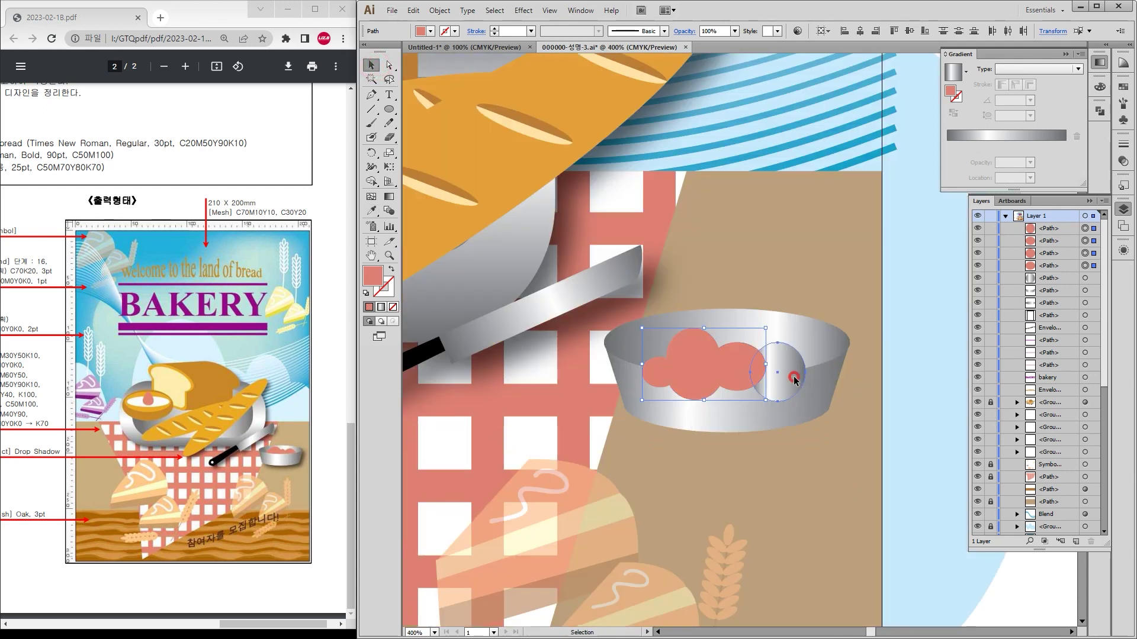
click(794, 376)
key(i)
click(371, 65)
Step: Group the five coral ellipses and send the group one level backward, behind the front of the bowl
click(698, 379)
shift+click(700, 389)
shift+click(737, 369)
shift+click(779, 375)
shift+click(655, 375)
key(ctrl+g)
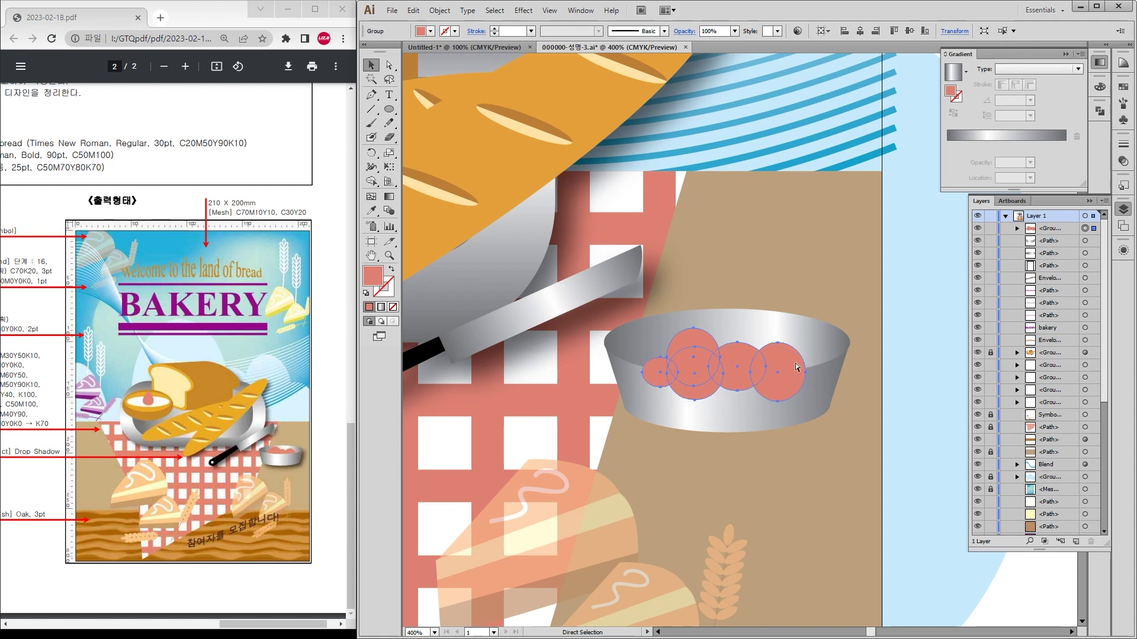
key(ctrl+bracketleft)
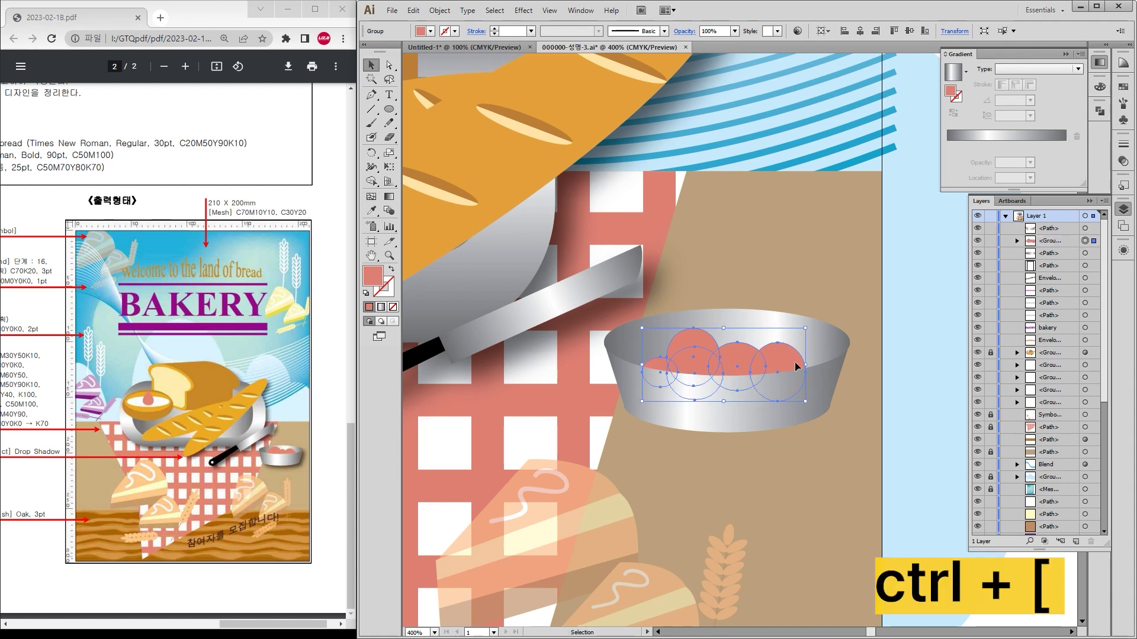
Step: Move the coral ellipse group up about 0.8 mm and group it with the bowl's rim and body
drag(777, 365, 777, 358)
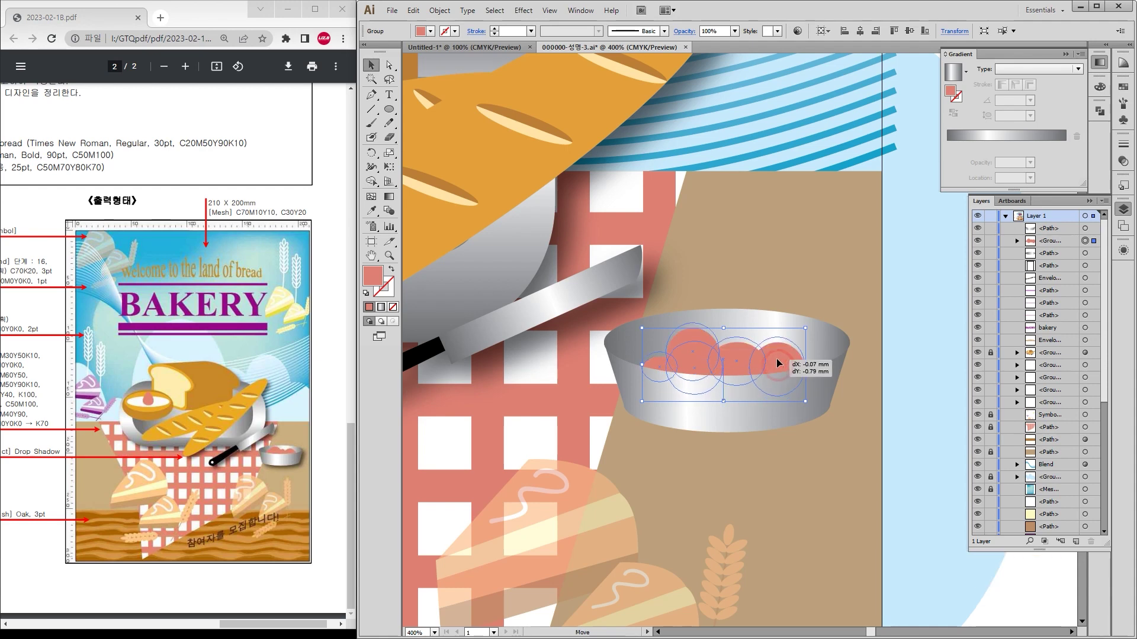
shift+click(774, 401)
key(a)
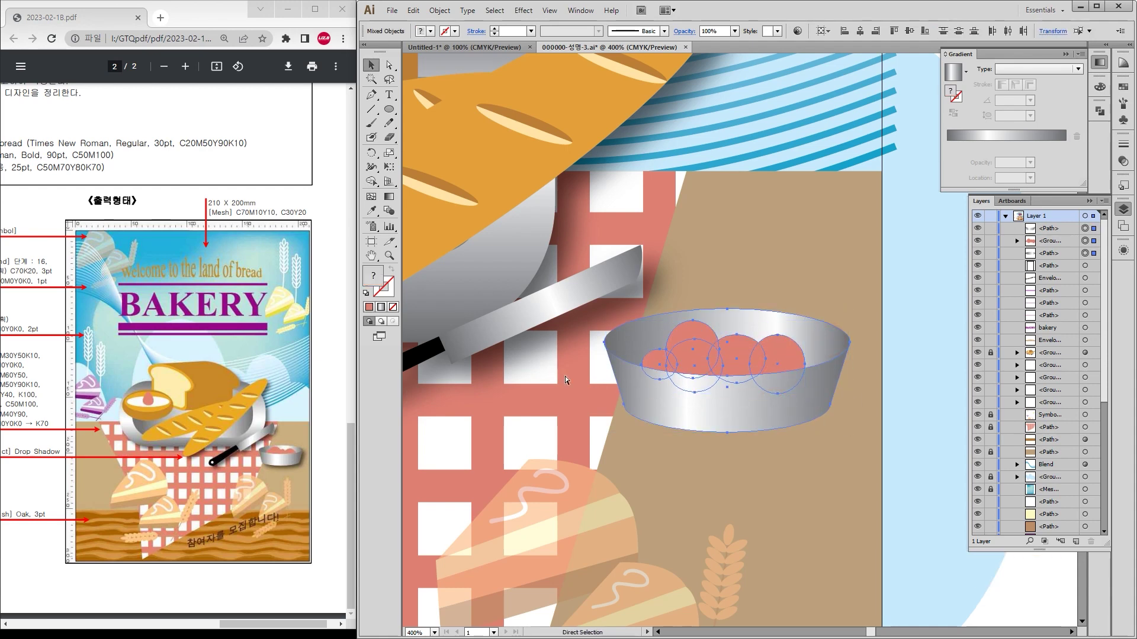
key(ctrl+g)
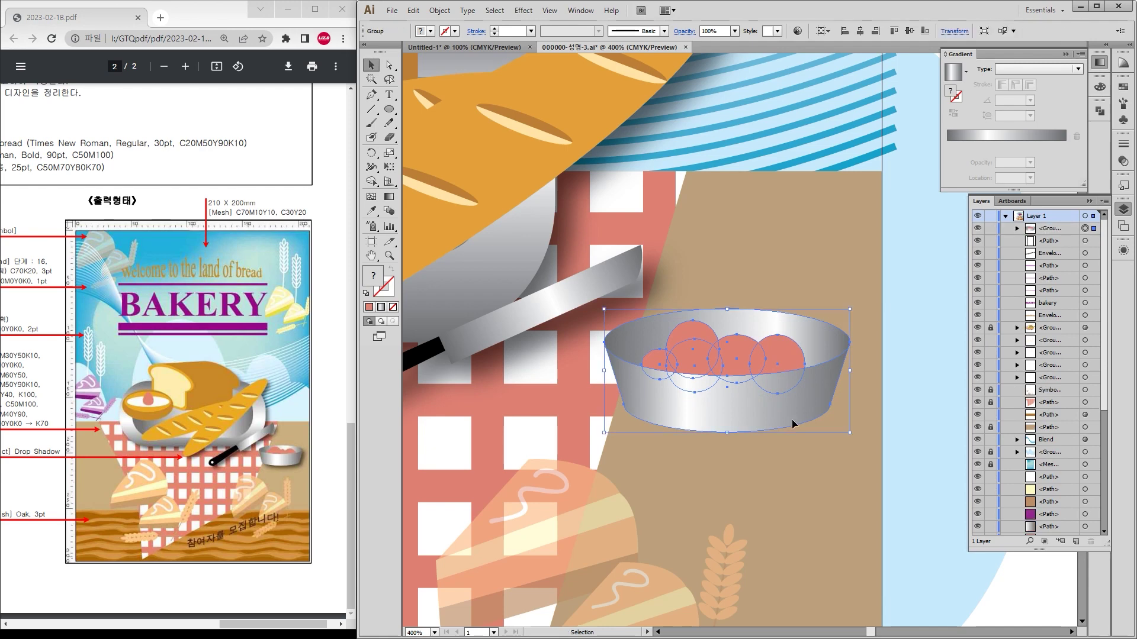
Step: Unlock the bread plate group and move the bowl group inside it so the bowl shares its drop shadow
click(990, 328)
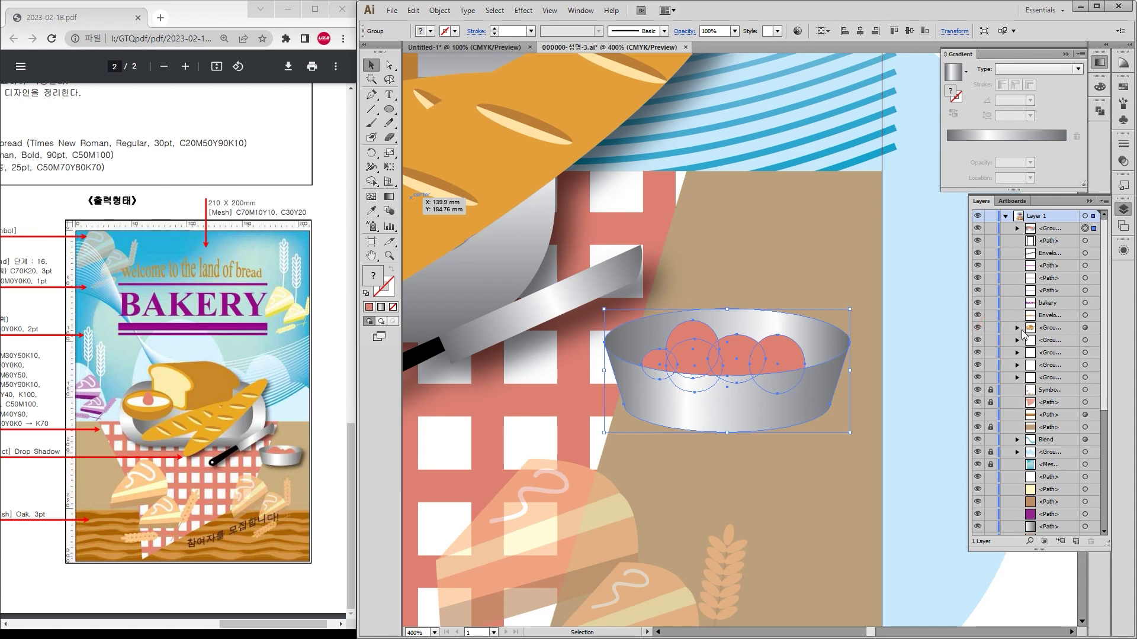
click(1049, 231)
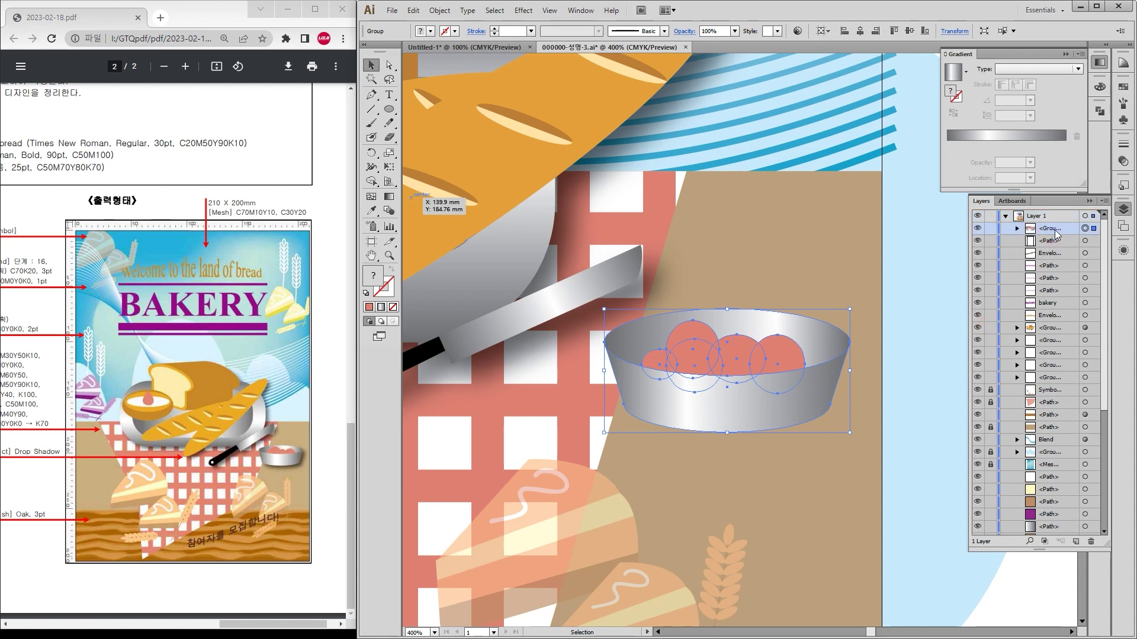
click(1017, 328)
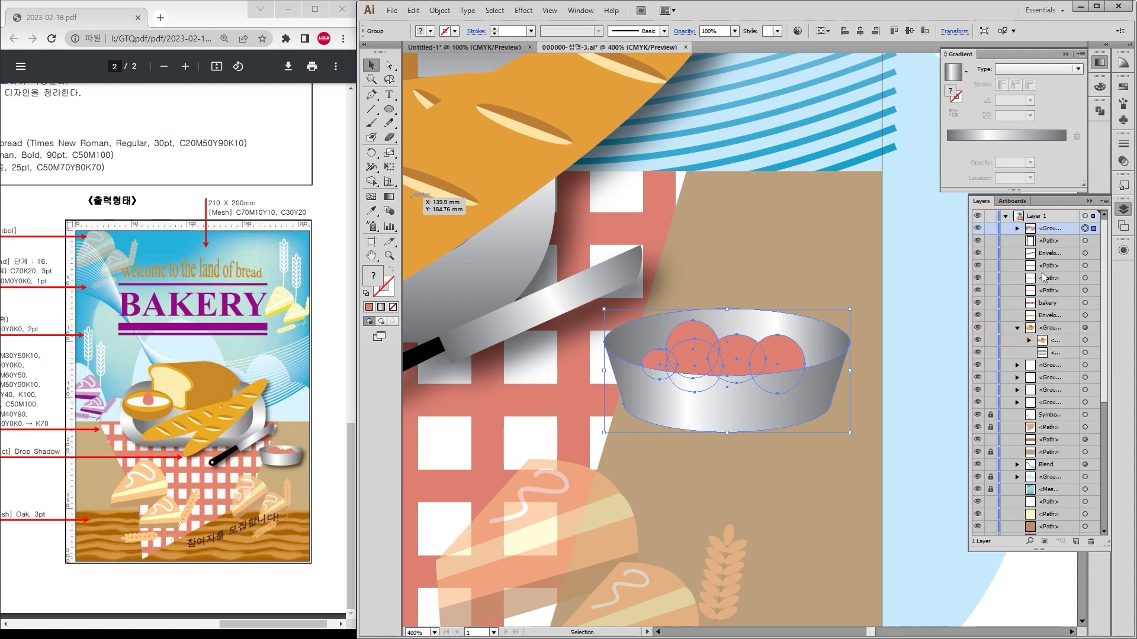
drag(1055, 232, 1046, 339)
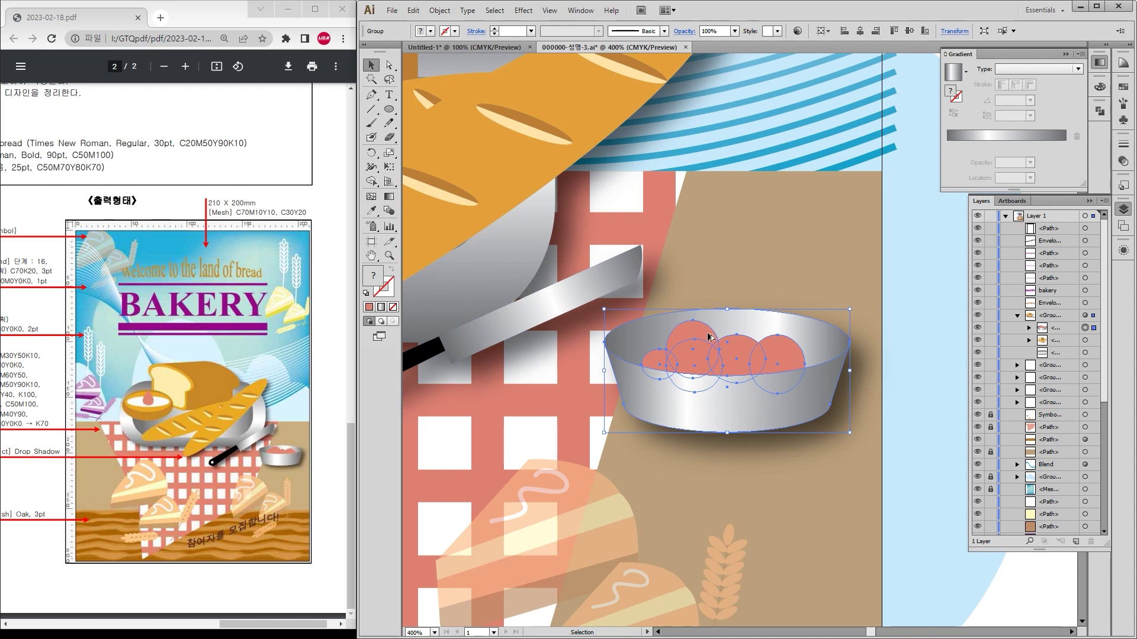
alt+scroll(708, 336, down, 4)
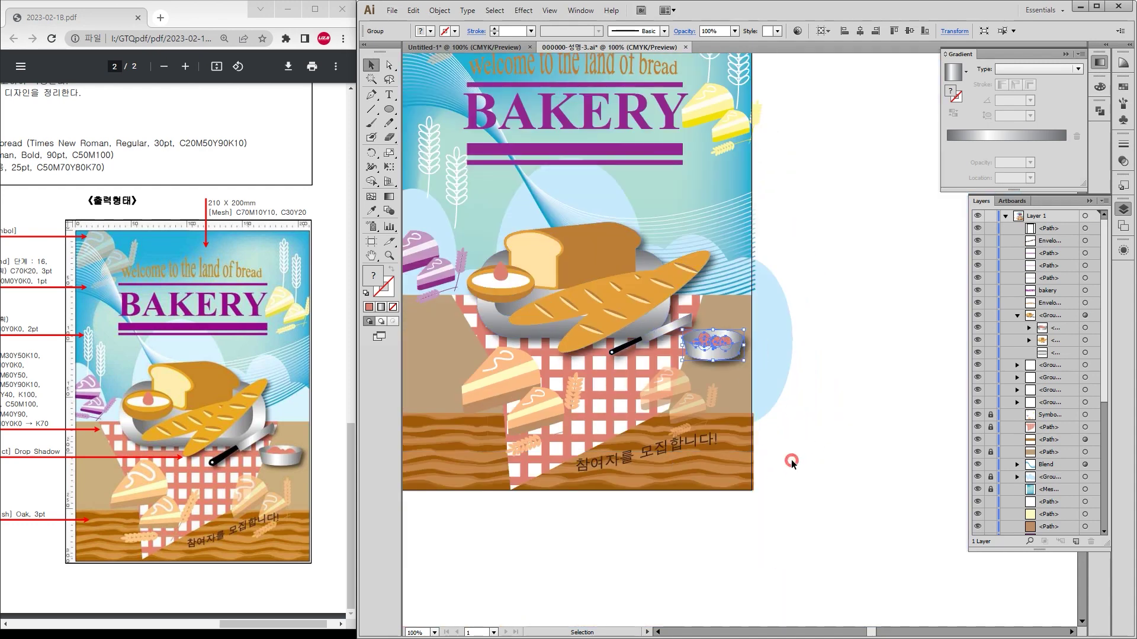
click(791, 460)
drag(830, 341, 911, 391)
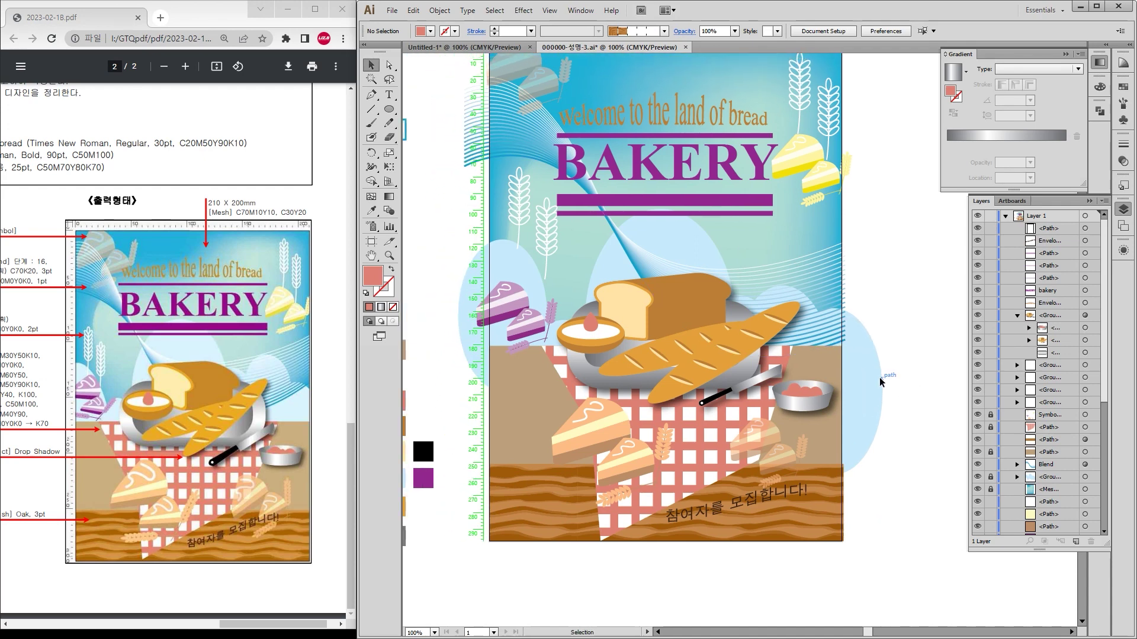
Step: Create a coral red rectangle 210 mm wide and 297 mm high on top of the poster artwork
scroll(881, 382, up, 2)
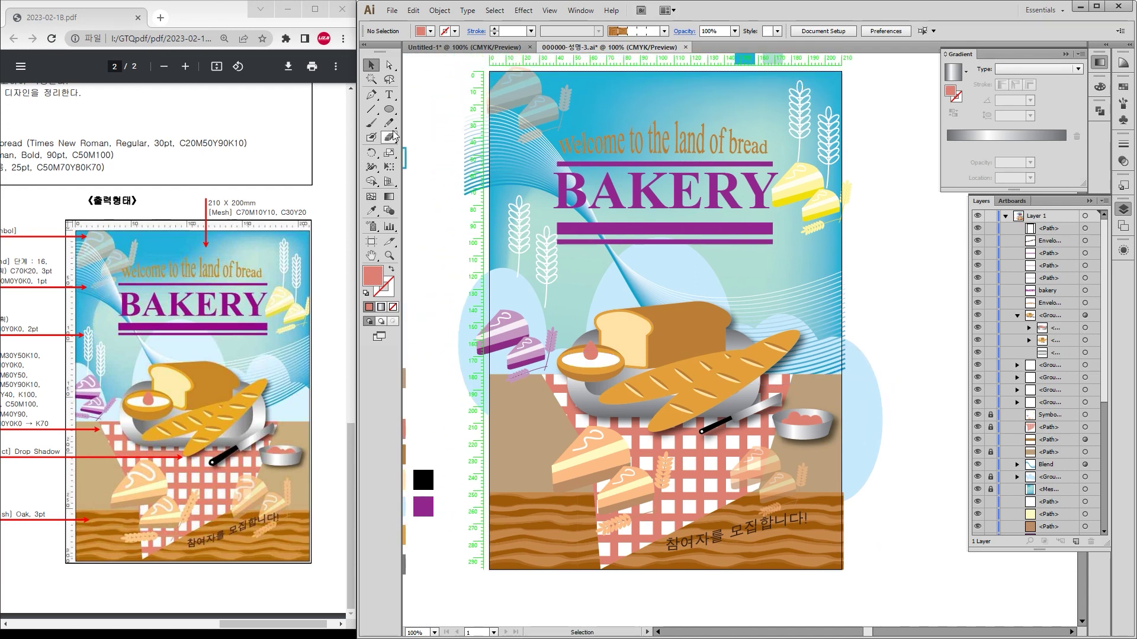
drag(389, 109, 426, 110)
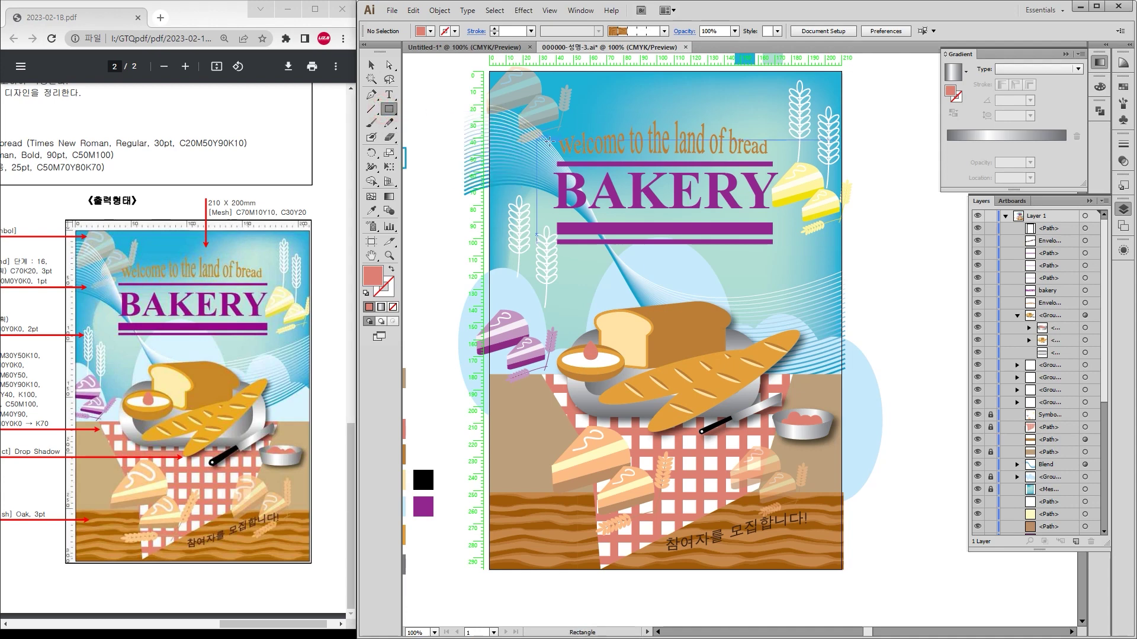
click(562, 145)
text(210)
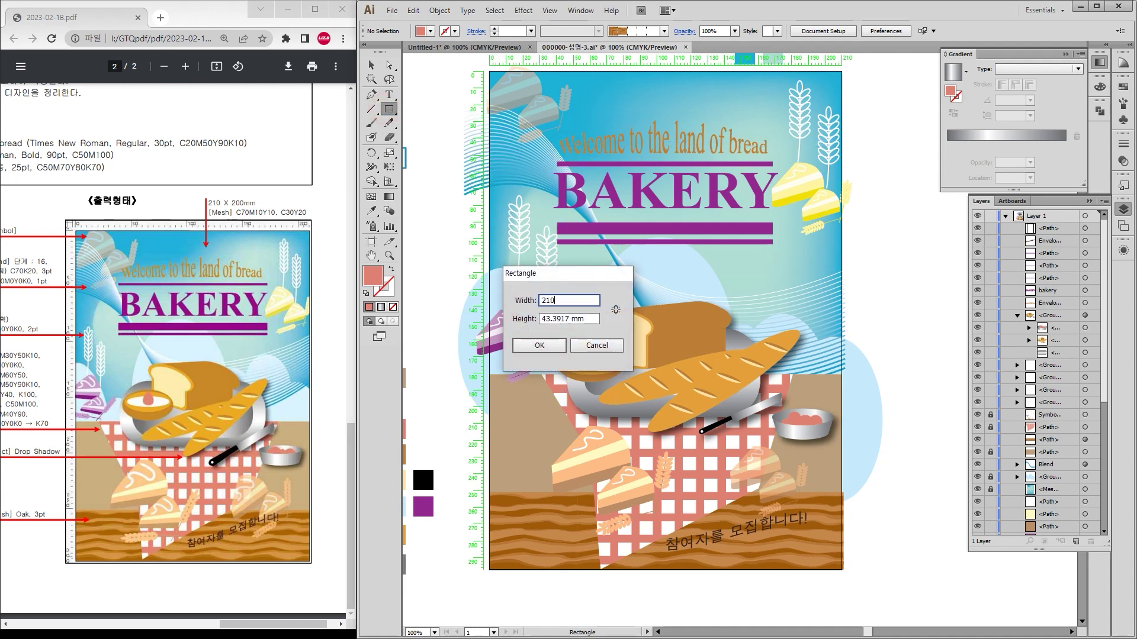
key(Tab)
text(29)
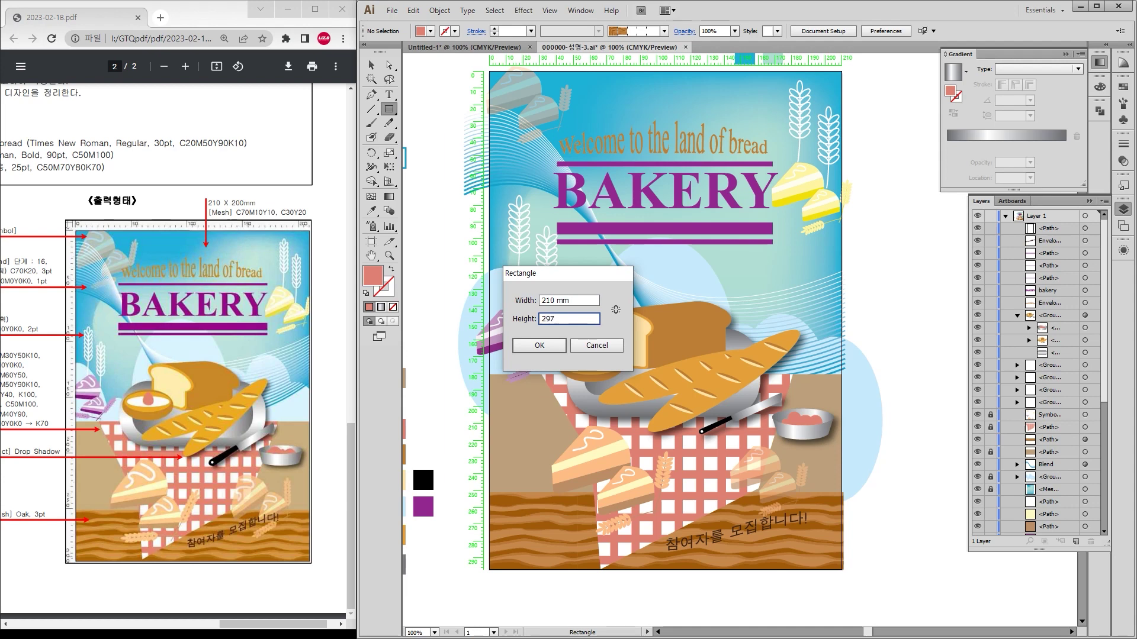
text(7)
key(Return)
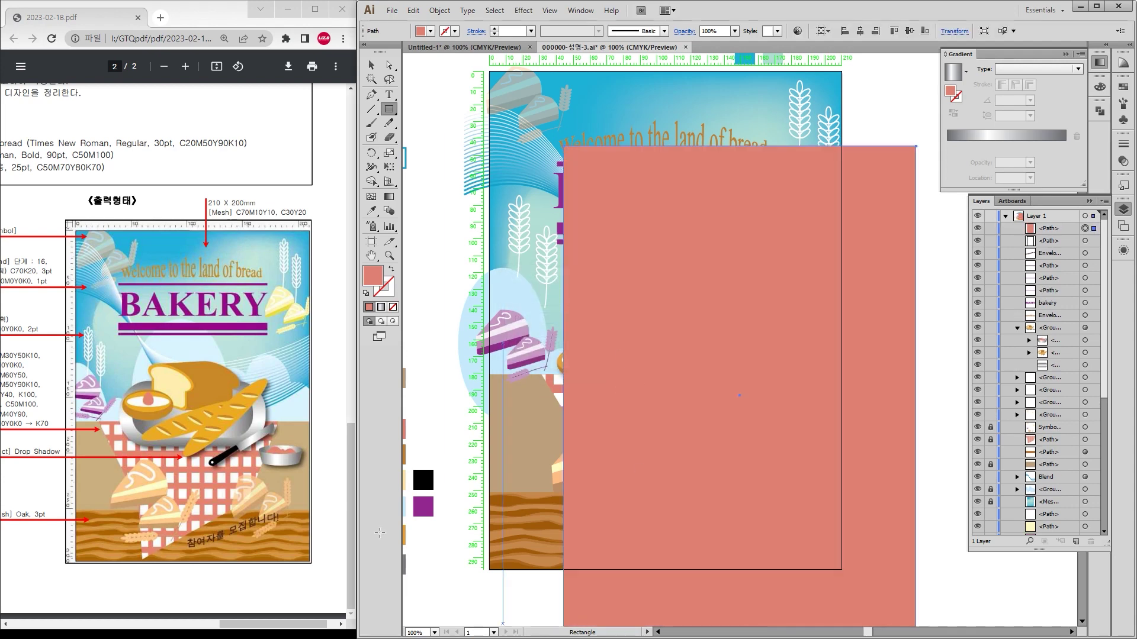
Step: Center the coral rectangle horizontally and vertically on the artboard
click(824, 30)
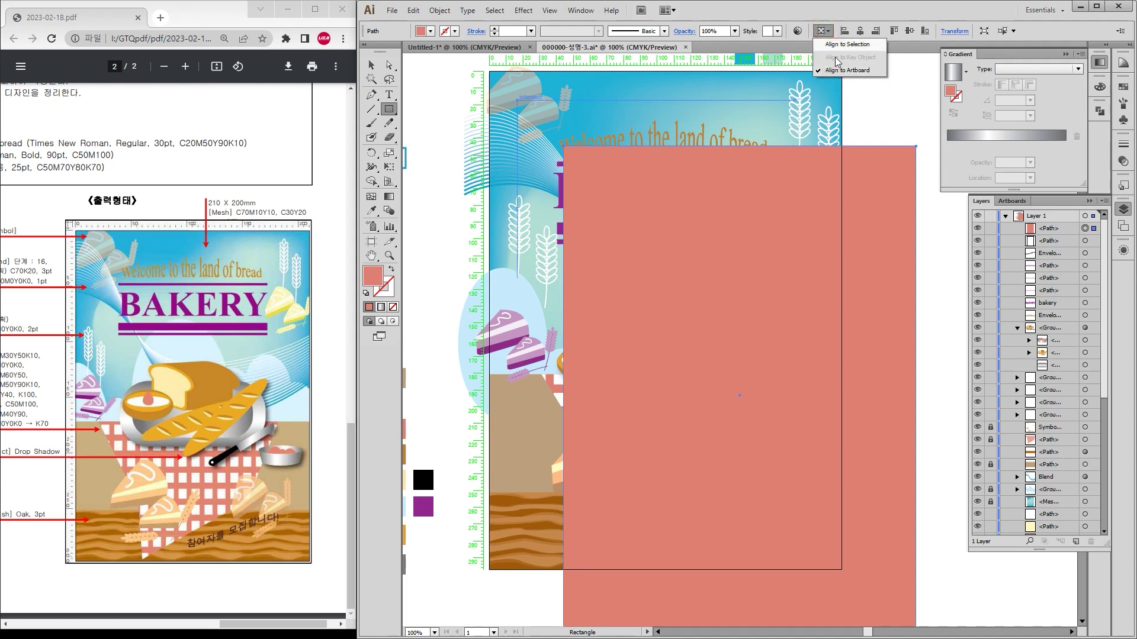
click(860, 32)
click(909, 31)
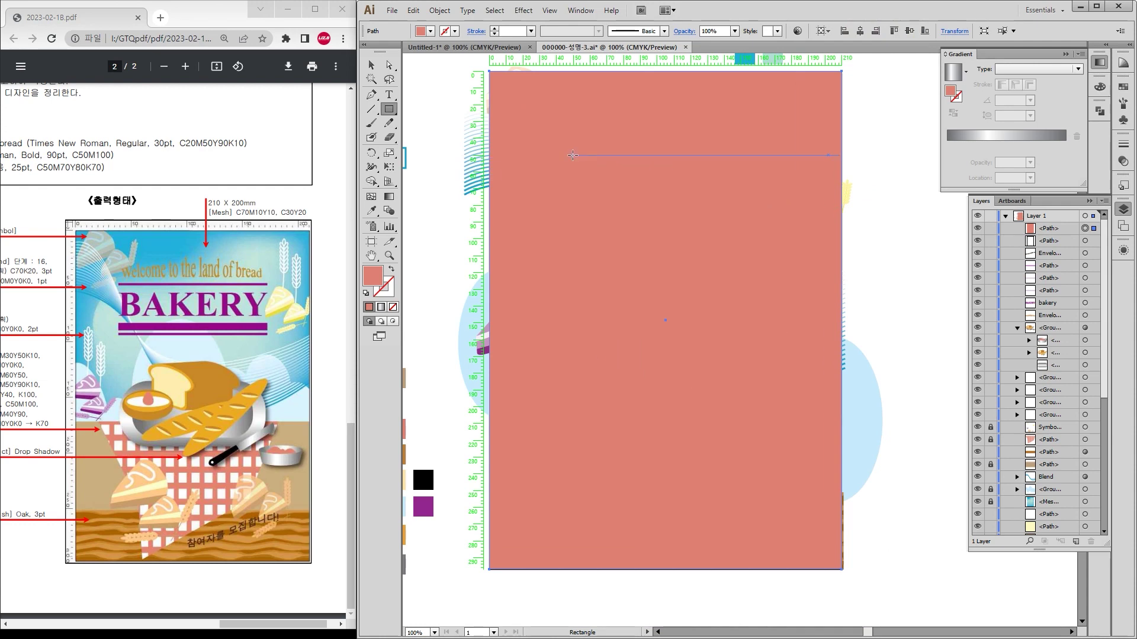
Step: Unlock all objects and clip the entire artwork to the 210 × 297 mm rectangle with a clipping mask
key(ctrl+alt+2)
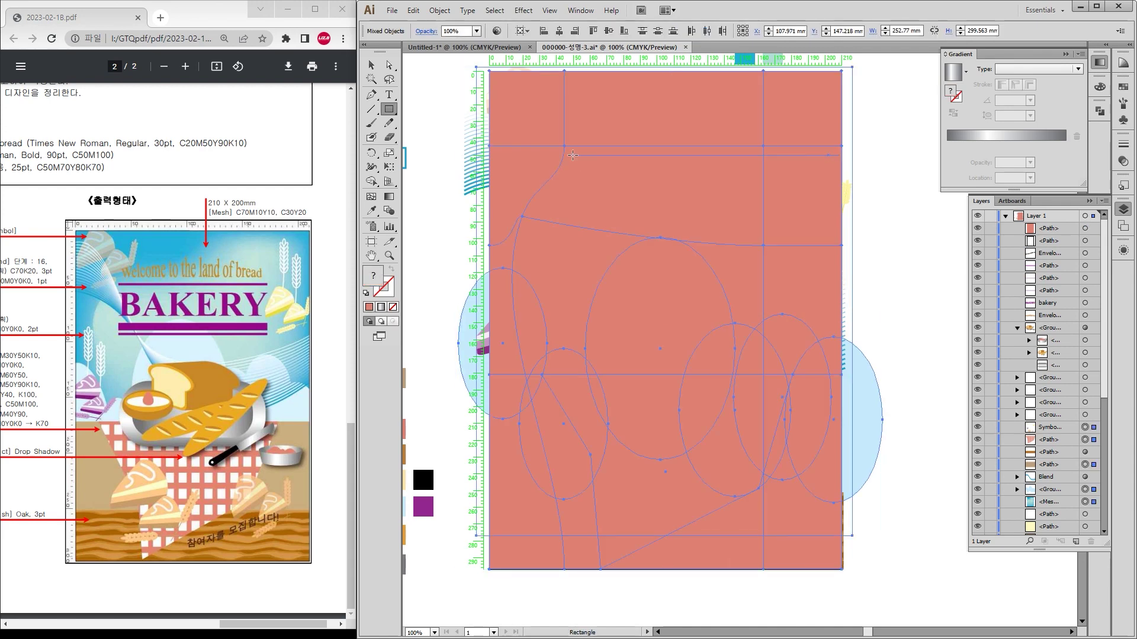
key(ctrl)
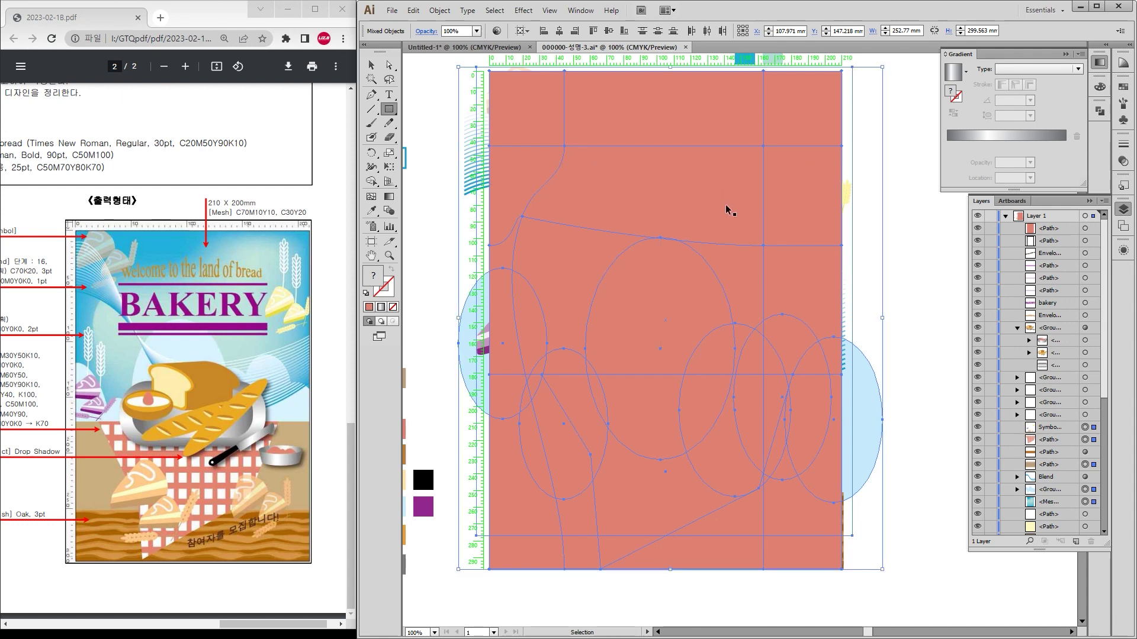
key(ctrl+a)
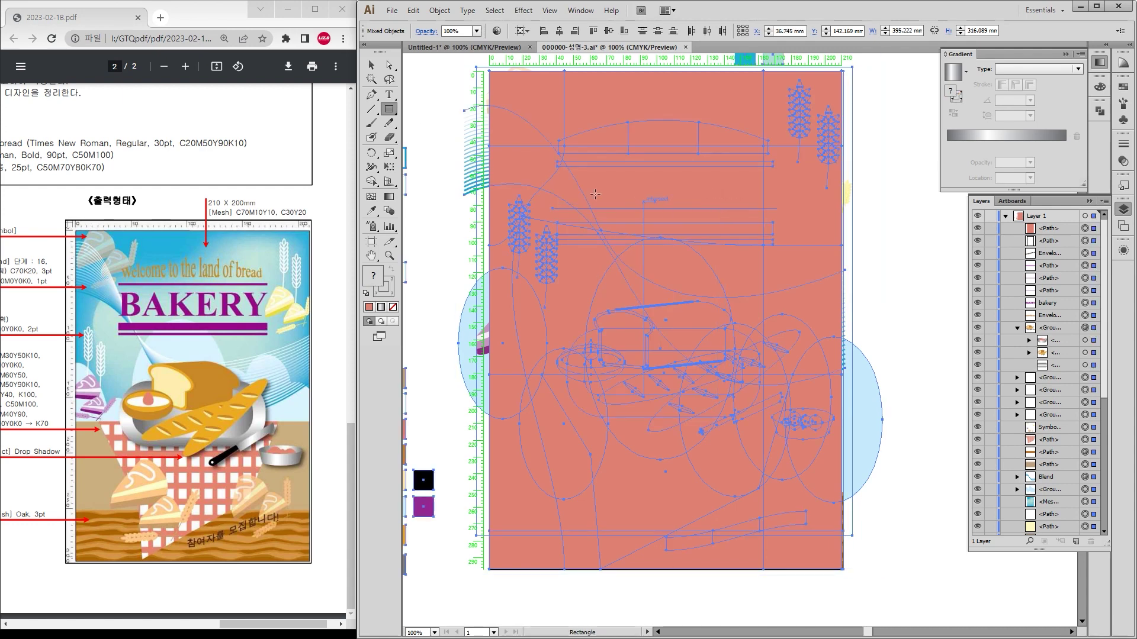
click(371, 64)
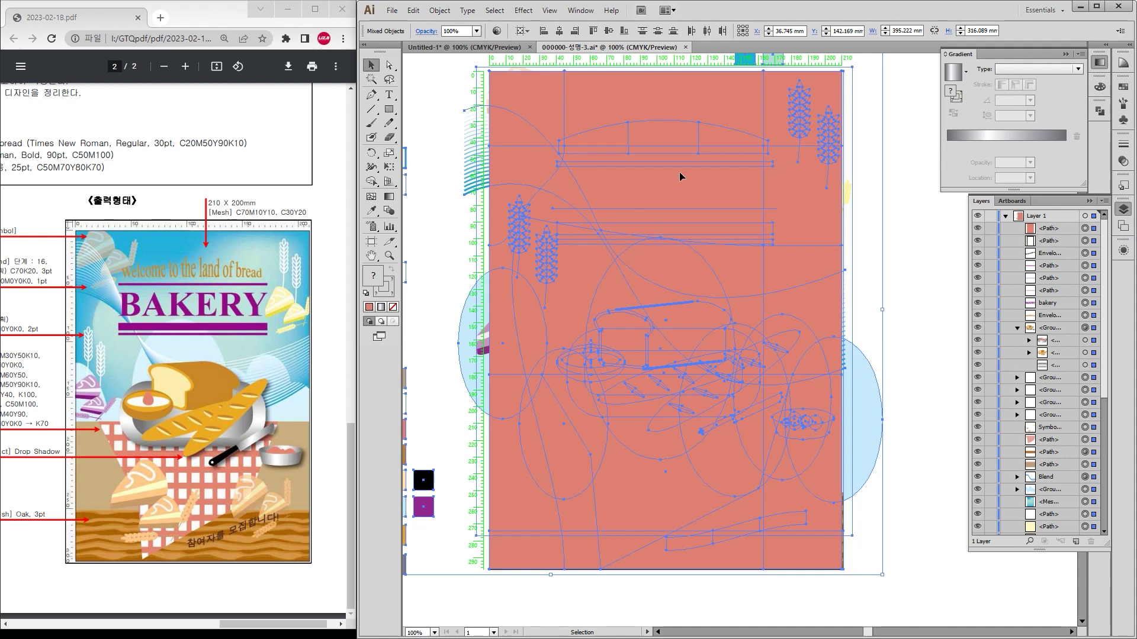
right_click(670, 109)
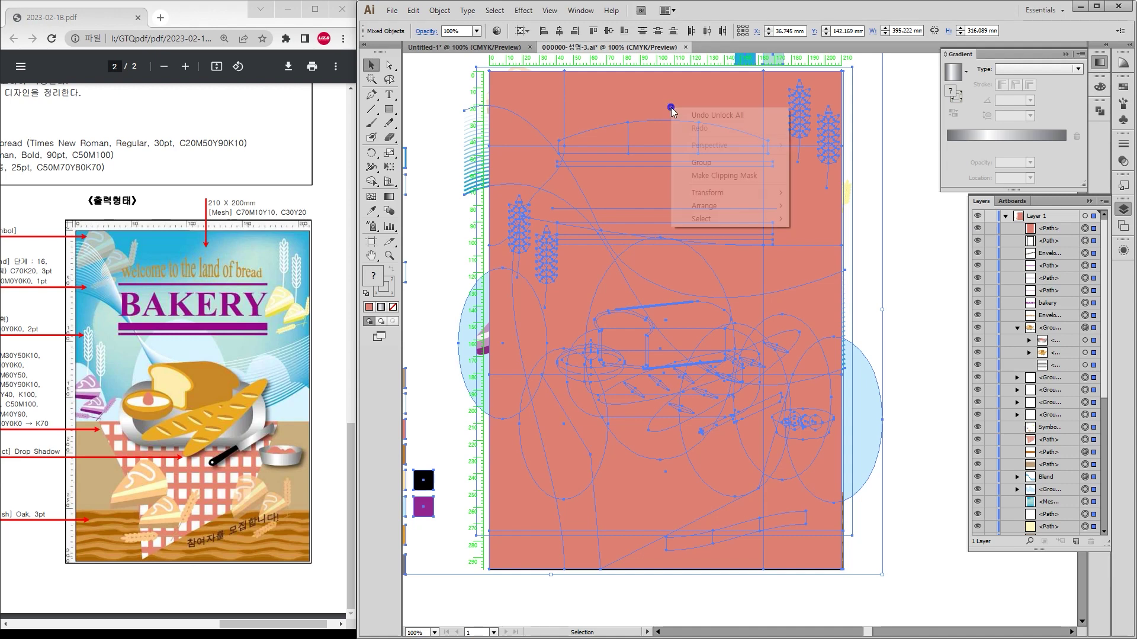
click(720, 175)
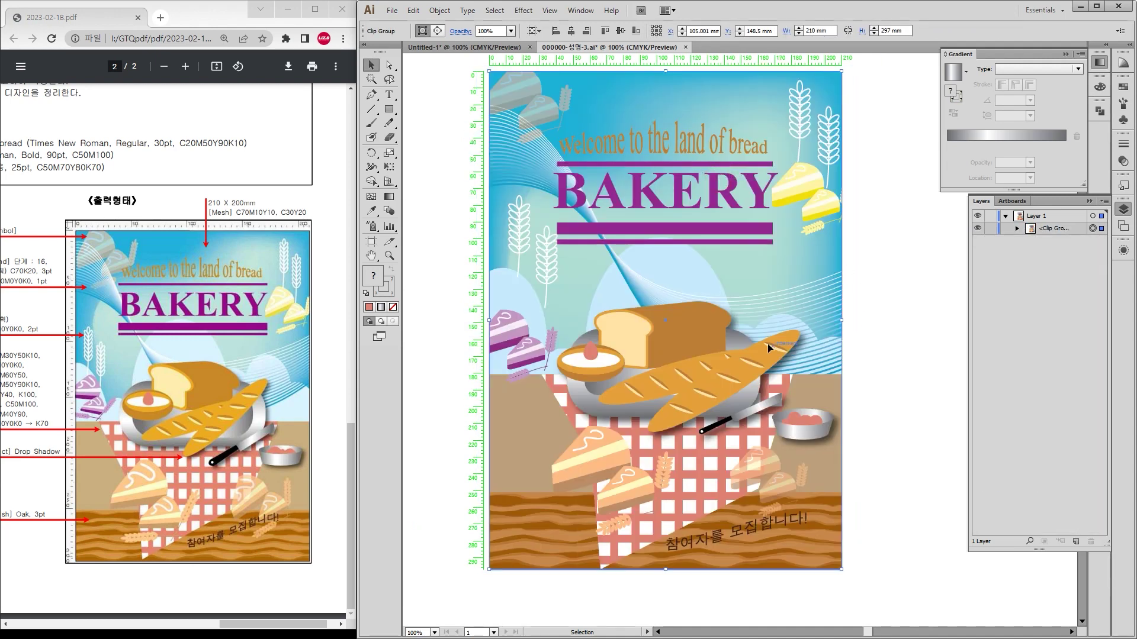
Step: Deselect the clipped poster and save the document at its existing location
click(863, 333)
scroll(782, 377, down, 2)
key(alt)
drag(863, 386, 774, 325)
drag(657, 317, 661, 318)
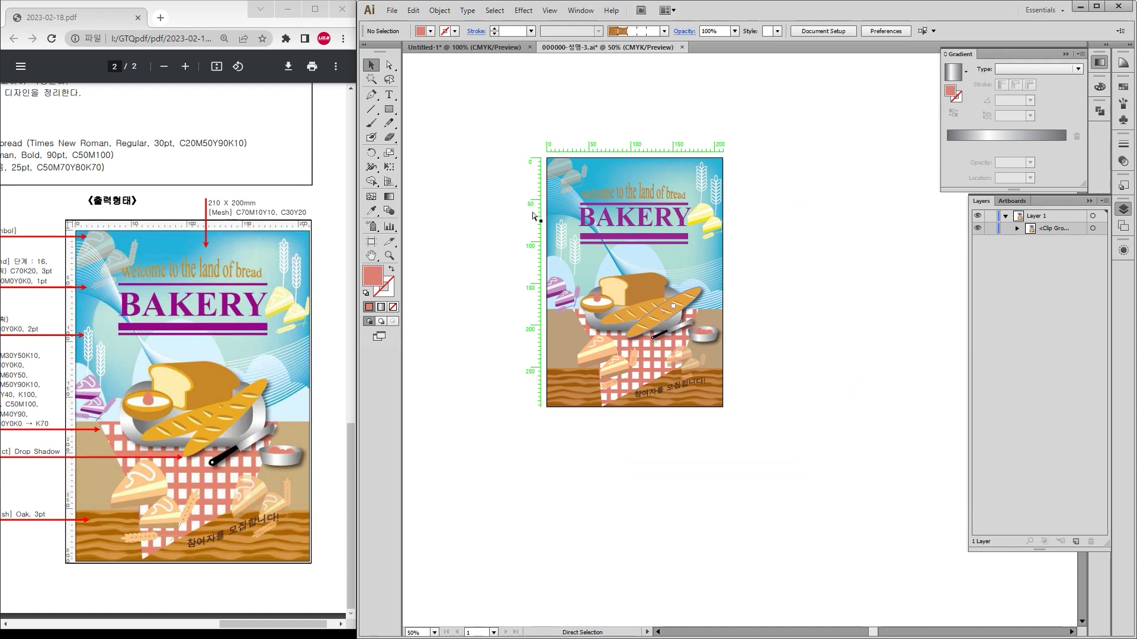
key(ctrl+s)
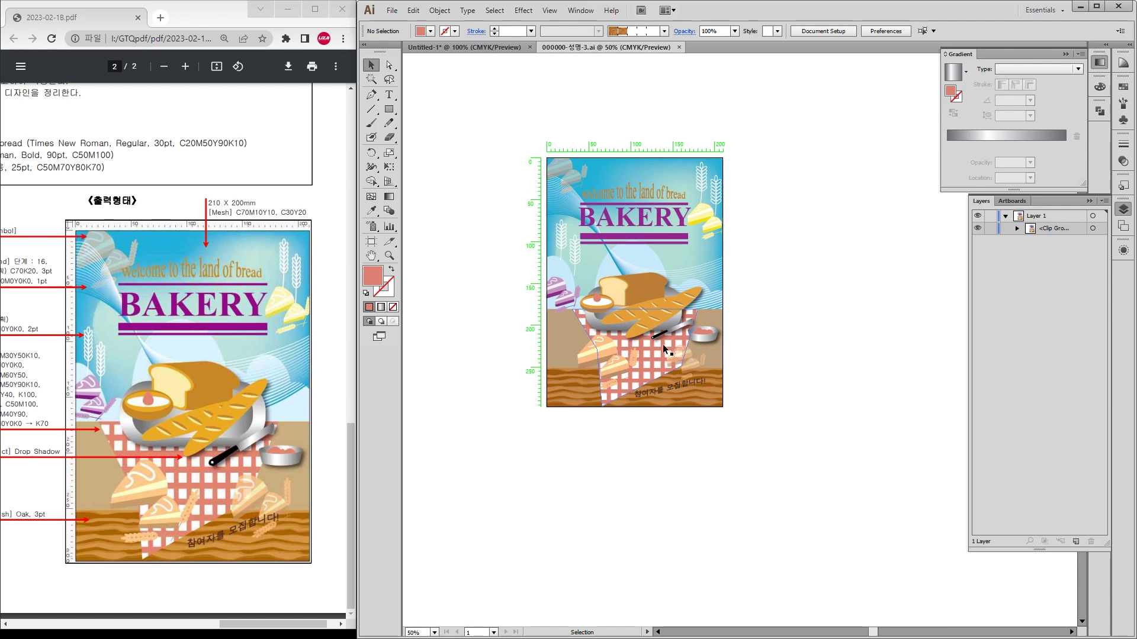
key(a)
scroll(642, 336, left, 1)
key(v)
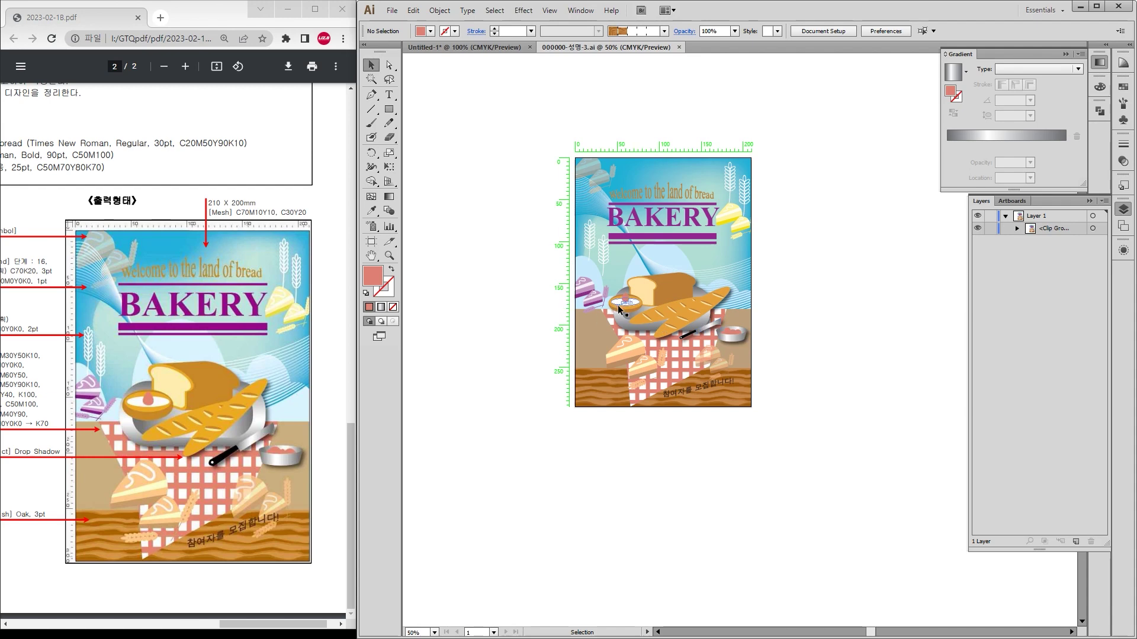